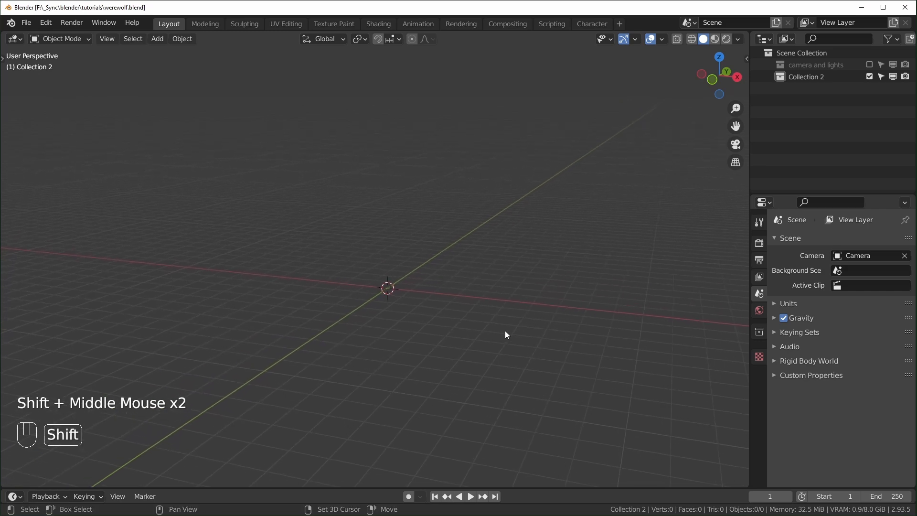
# Step: Add a mesh cube at the world origin and view it from the front
pyautogui.hotkey('shift', 'a')
pyautogui.moveTo(510, 308)
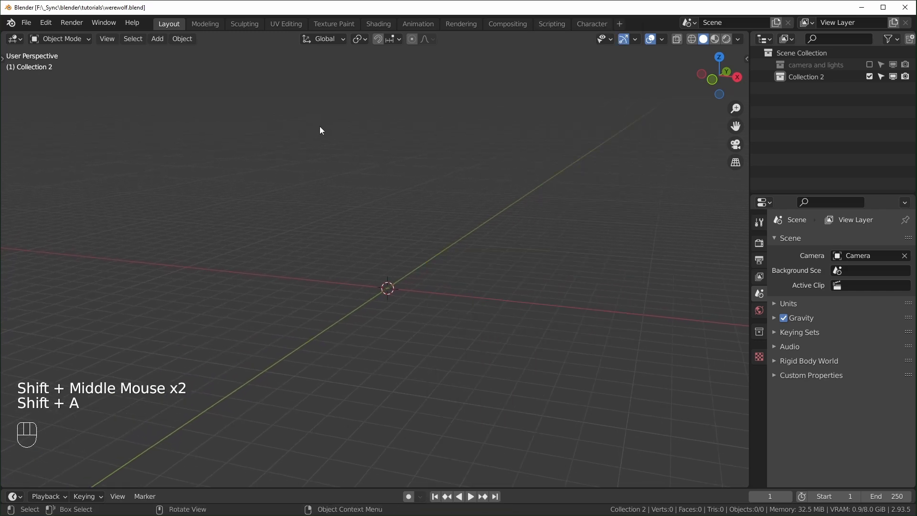
pyautogui.hotkey('shift', 'a')
pyautogui.moveTo(415, 135)
pyautogui.click(462, 148)
pyautogui.press('KP_1')
pyautogui.scroll(3, 368, 291)
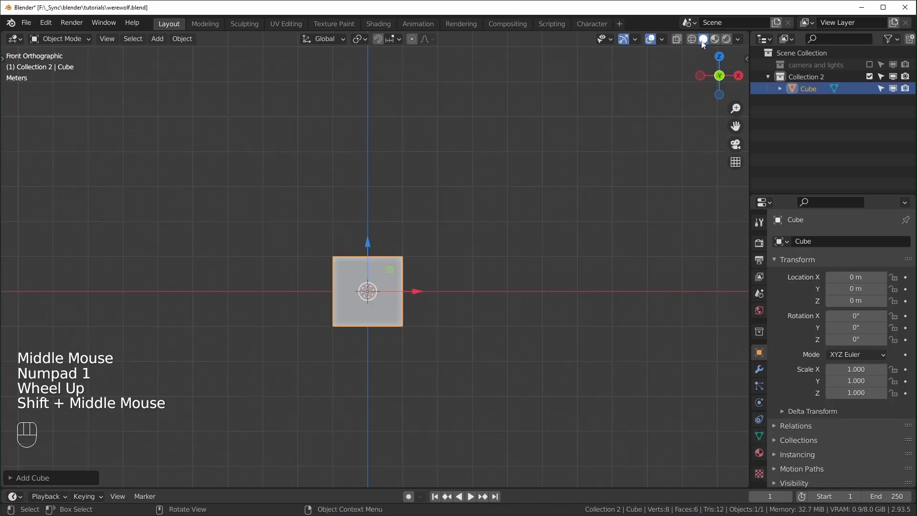
# Step: Set the viewport lighting to MatCap with the check_normal+y.exr material
pyautogui.click(738, 39)
pyautogui.click(729, 97)
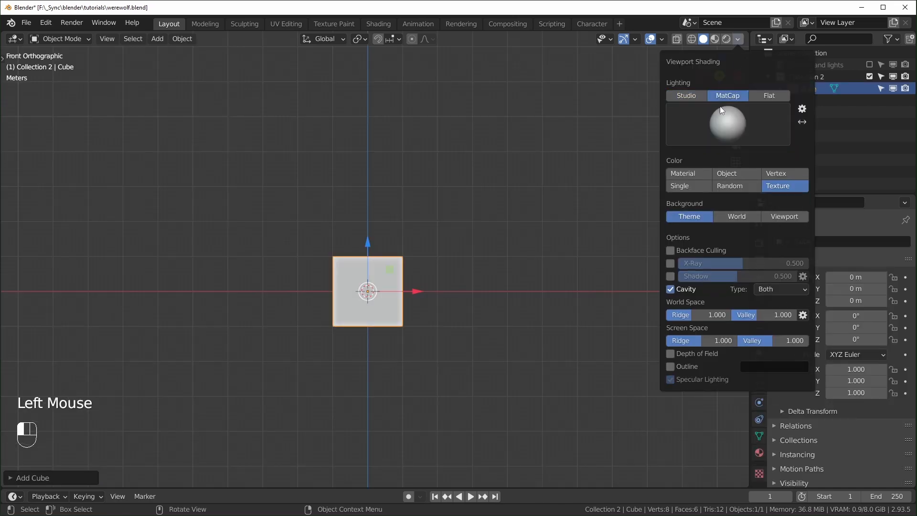
pyautogui.click(728, 123)
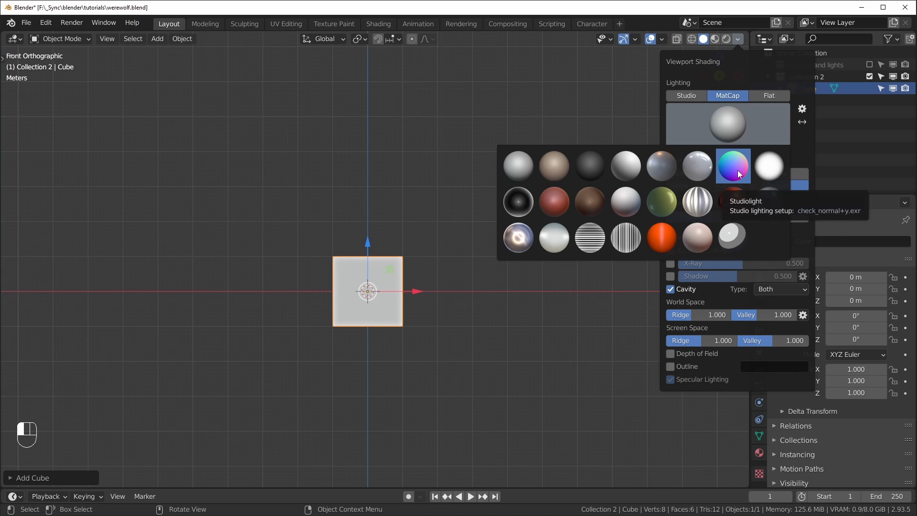
pyautogui.click(739, 174)
pyautogui.moveTo(535, 334); pyautogui.dragTo(503, 350, button='middle')
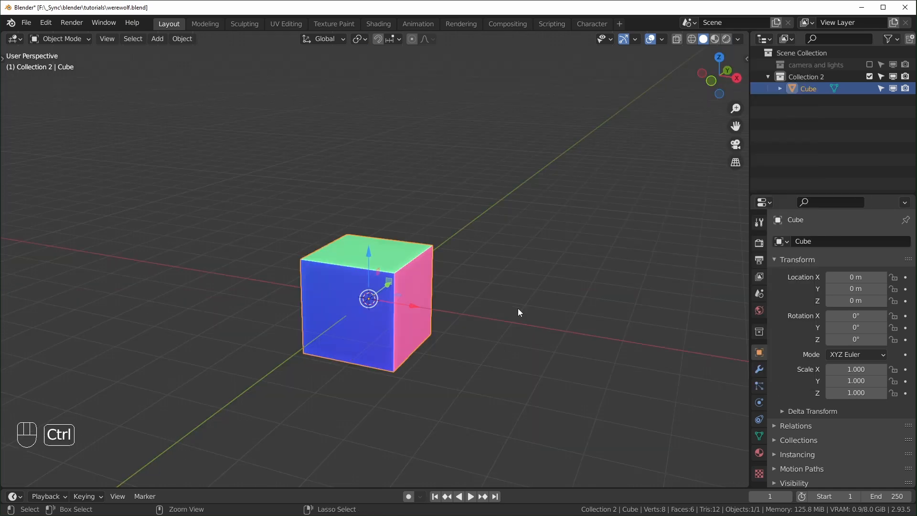
# Step: Add a level 2 Subdivision modifier to the cube and widen the area showing its modifier settings
pyautogui.hotkey('ctrl', '2')
pyautogui.moveTo(518, 308); pyautogui.dragTo(540, 316, button='middle')
pyautogui.click(759, 370)
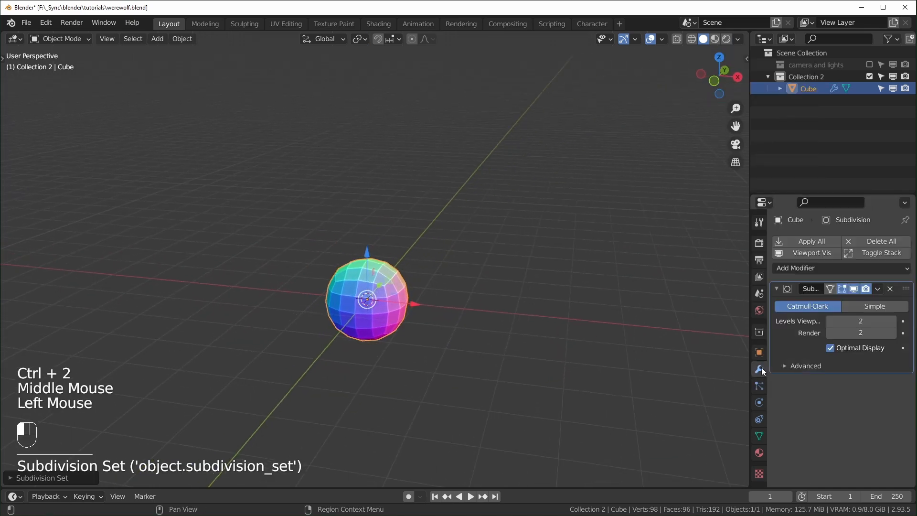
pyautogui.moveTo(748, 344); pyautogui.dragTo(710, 334)
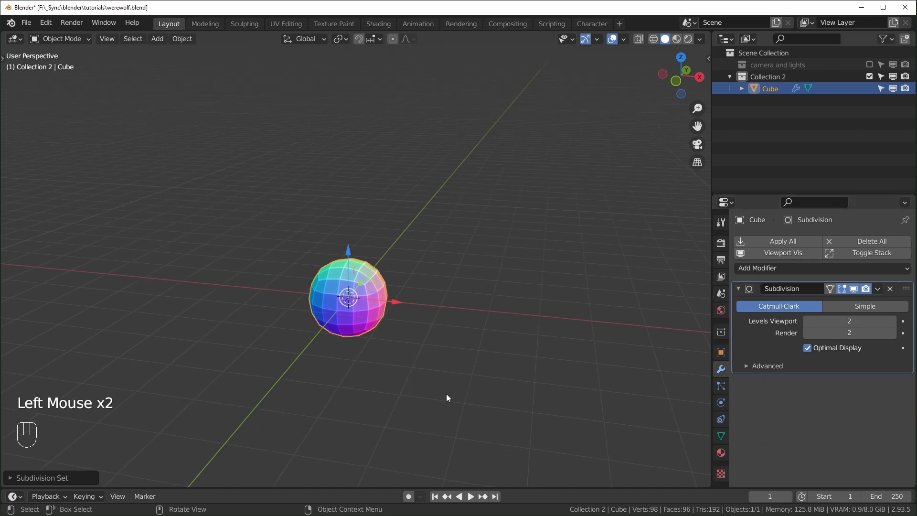
pyautogui.moveTo(447, 382); pyautogui.dragTo(505, 374, button='middle')
# Step: In front view, scale the subdivided cube down, raise it above the origin along Z and apply its scale
pyautogui.press('KP_1')
pyautogui.moveTo(379, 254); pyautogui.dragTo(459, 245)
pyautogui.press('s')
pyautogui.click(454, 247)
pyautogui.press('s')
pyautogui.scroll(2, 457, 244)
pyautogui.keyDown('shift'); pyautogui.moveTo(447, 303); pyautogui.dragTo(427, 318, button='middle'); pyautogui.keyUp('shift')
pyautogui.moveTo(384, 151); pyautogui.dragTo(384, 144)
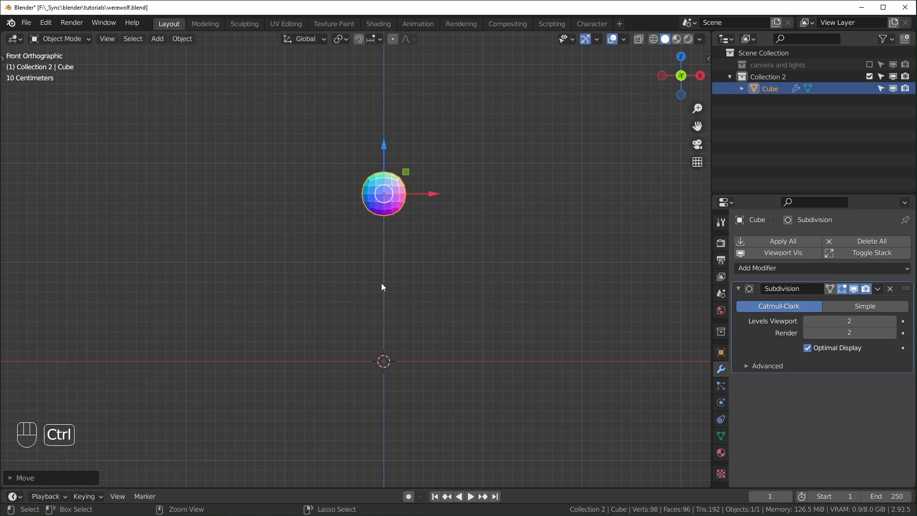
pyautogui.hotkey('ctrl', 'a')
pyautogui.click(381, 308)
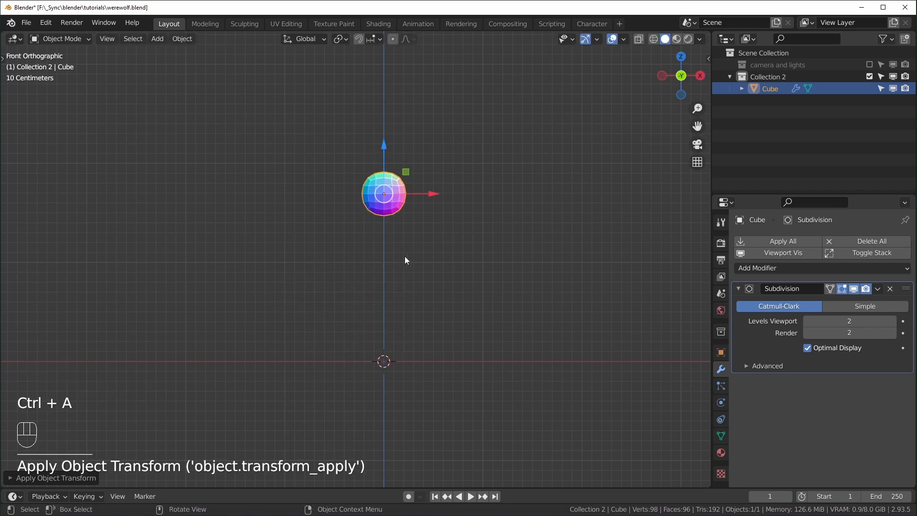
# Step: Add a Mirror modifier on the X axis and place it above the Subdivision modifier
pyautogui.click(783, 267)
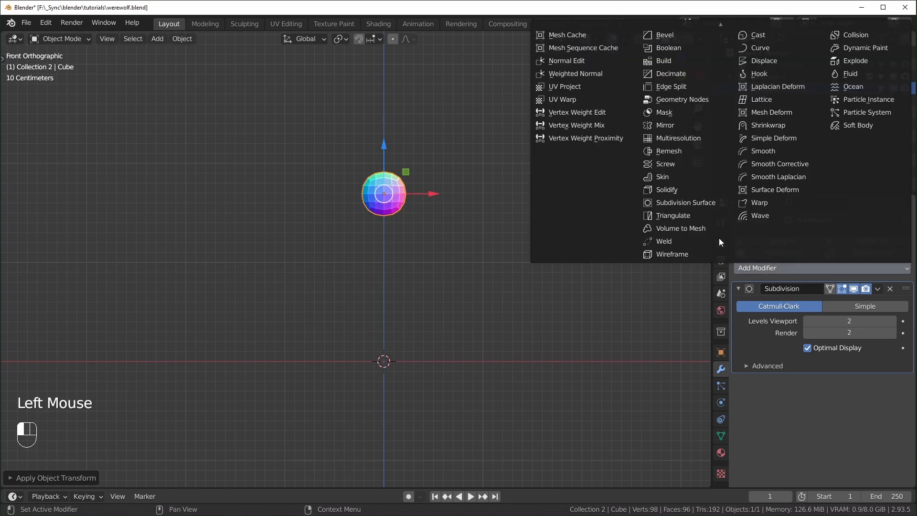
pyautogui.click(675, 125)
pyautogui.moveTo(906, 382); pyautogui.dragTo(895, 282)
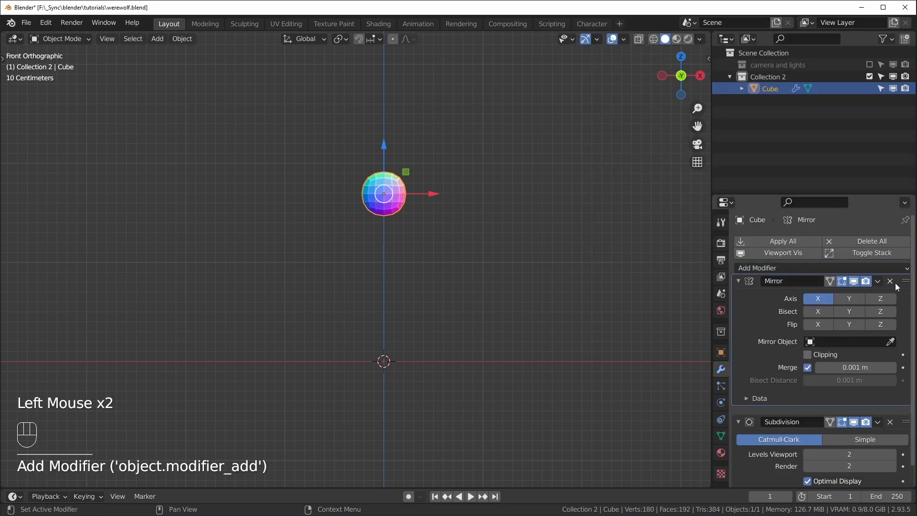
pyautogui.scroll(1, 514, 226)
pyautogui.scroll(-1, 515, 226)
# Step: Enter Edit Mode and add a centred vertical loop cut through the cube
pyautogui.press('Tab')
pyautogui.keyDown('shift'); pyautogui.moveTo(506, 237); pyautogui.dragTo(437, 270, button='middle'); pyautogui.keyUp('shift')
pyautogui.hotkey('ctrl', 'r')
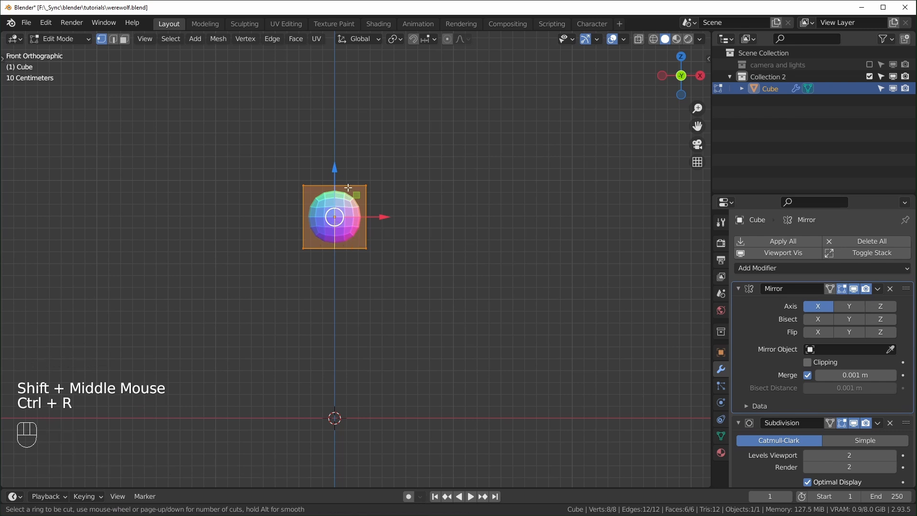
pyautogui.click(338, 190)
pyautogui.rightClick(338, 192)
# Step: With X-ray on, select the vertices on the -X side of the cube and delete them
pyautogui.scroll(3, 352, 246)
pyautogui.keyDown('shift'); pyautogui.moveTo(351, 237); pyautogui.dragTo(369, 287, button='middle'); pyautogui.keyUp('shift')
pyautogui.hotkey('alt', 'z')
pyautogui.moveTo(192, 363); pyautogui.dragTo(286, 122)
pyautogui.press('x')
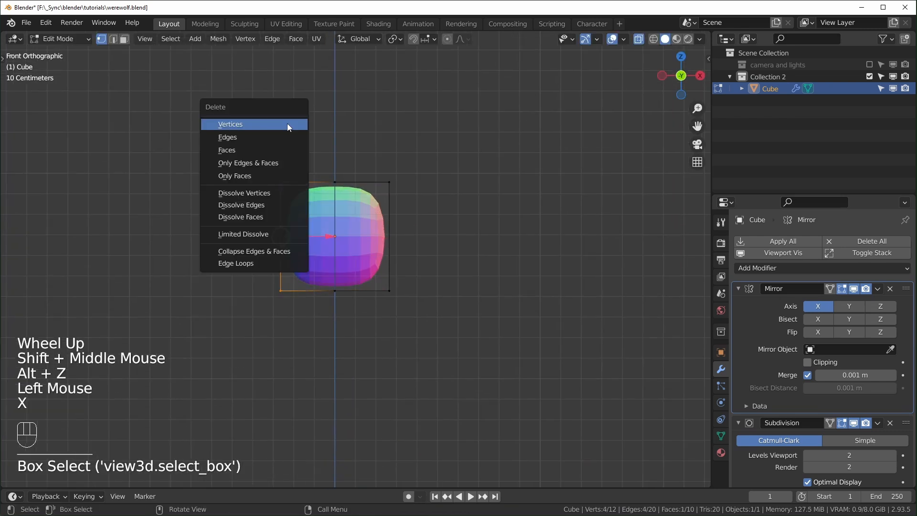
pyautogui.click(288, 123)
# Step: Scale down the outer side face of the remaining half cube and move it inward toward the centre
pyautogui.moveTo(448, 301); pyautogui.dragTo(413, 307, button='middle')
pyautogui.press('KP_1')
pyautogui.scroll(1, 413, 307)
pyautogui.moveTo(466, 161); pyautogui.dragTo(368, 308)
pyautogui.press('s')
pyautogui.click(505, 306)
pyautogui.moveTo(509, 310); pyautogui.dragTo(351, 277, button='middle')
pyautogui.press('KP_3')
pyautogui.click(453, 231)
pyautogui.press('KP_3')
pyautogui.scroll(1, 453, 231)
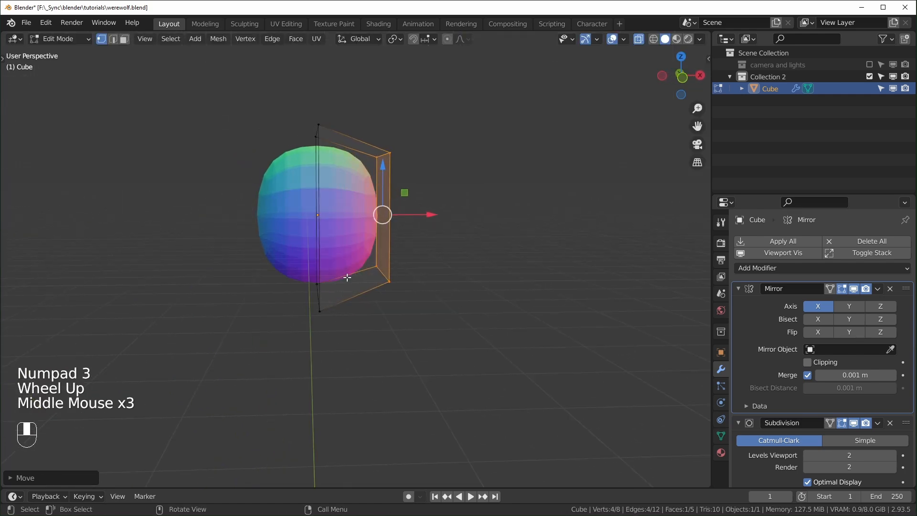
# Step: Add horizontal and vertical loop cuts to the half cube, then select the lower inner front face
pyautogui.press('KP_1')
pyautogui.hotkey('ctrl', 'r')
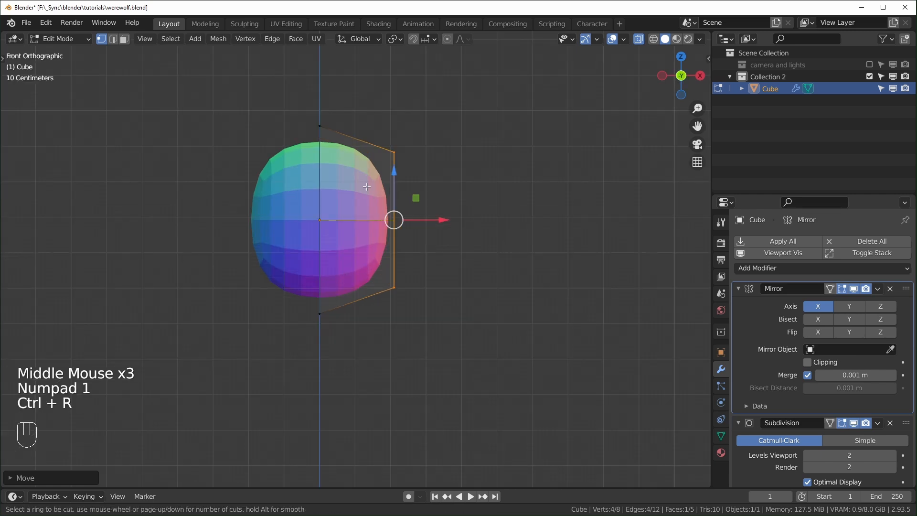
pyautogui.click(365, 157)
pyautogui.click(384, 221)
pyautogui.moveTo(388, 220); pyautogui.dragTo(455, 294, button='middle')
pyautogui.scroll(2, 410, 271)
pyautogui.press('3')
pyautogui.click(362, 260)
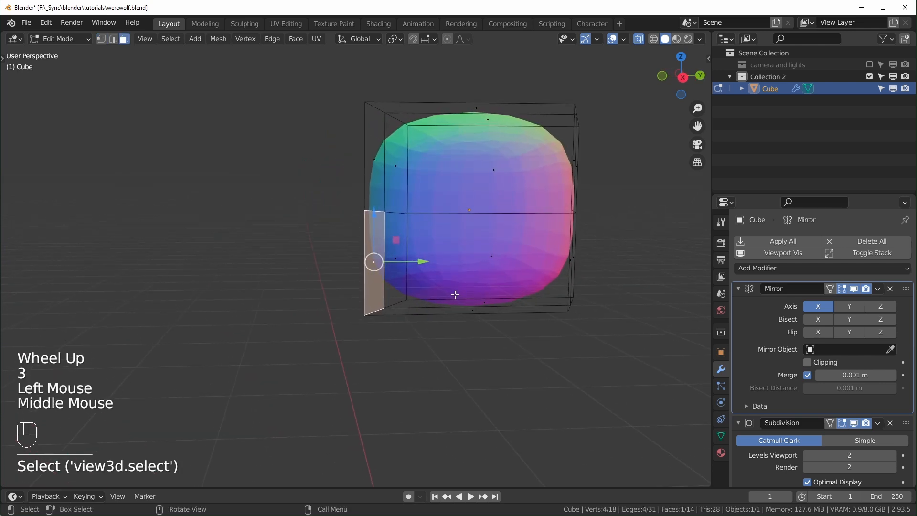
# Step: Try to extrude the selected front face as a snout, then undo the extrusion
pyautogui.press('e')
pyautogui.click(345, 312)
pyautogui.scroll(-2, 347, 320)
pyautogui.hotkey('alt', 'z')
pyautogui.moveTo(348, 328); pyautogui.dragTo(399, 320, button='middle')
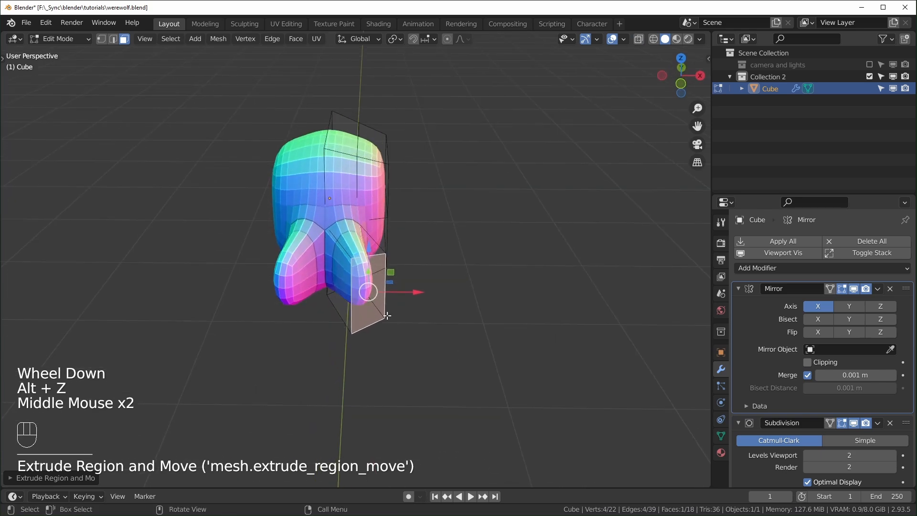
pyautogui.hotkey('ctrl', 'z')
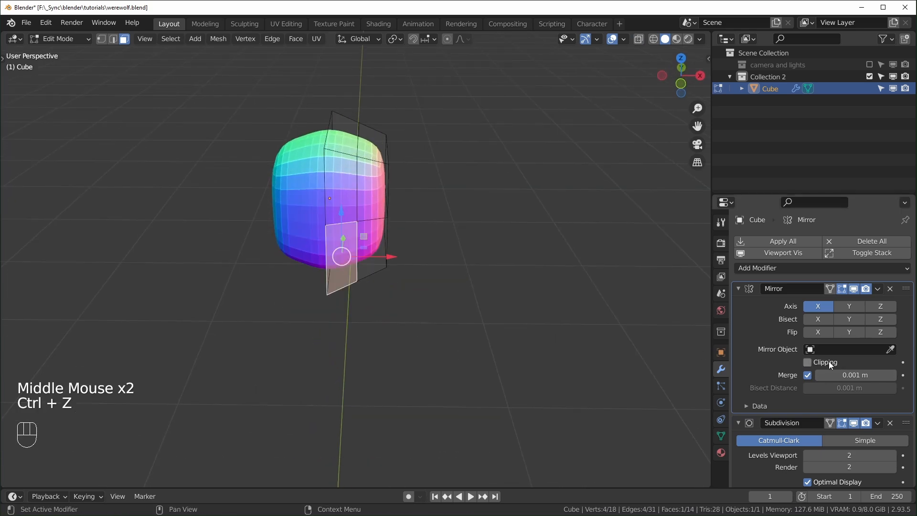
# Step: Enable Clipping on the Mirror modifier and extrude the lower inner front face forward into a snout
pyautogui.click(807, 362)
pyautogui.moveTo(539, 309); pyautogui.dragTo(528, 311, button='middle')
pyautogui.press('e')
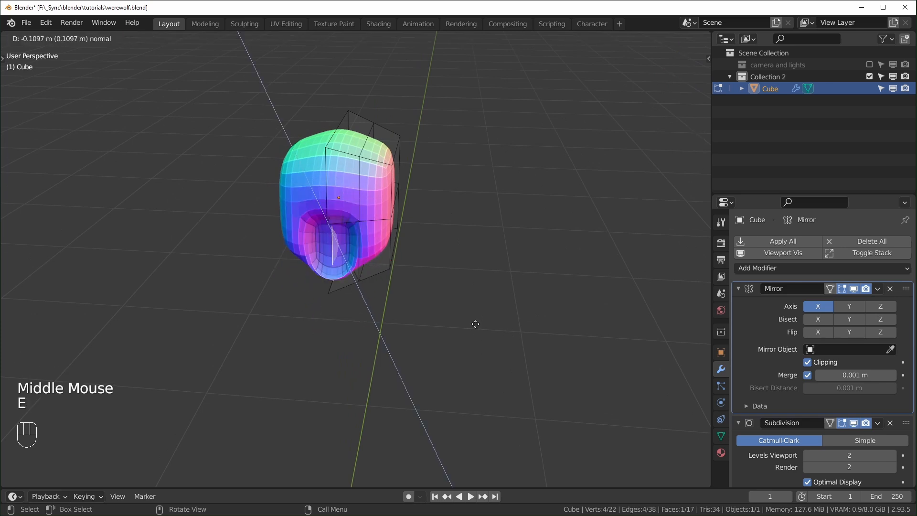
pyautogui.moveTo(456, 322); pyautogui.dragTo(446, 328, button='middle')
pyautogui.scroll(1, 446, 328)
pyautogui.scroll(-2, 385, 342)
# Step: Switch to vertex selection and turn on X-ray display in the right side view
pyautogui.press('1')
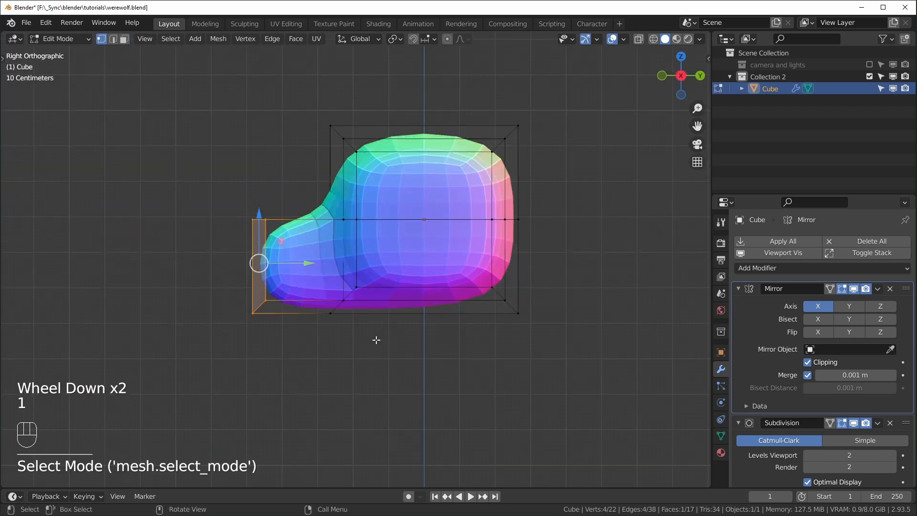
pyautogui.hotkey('alt', 'z')
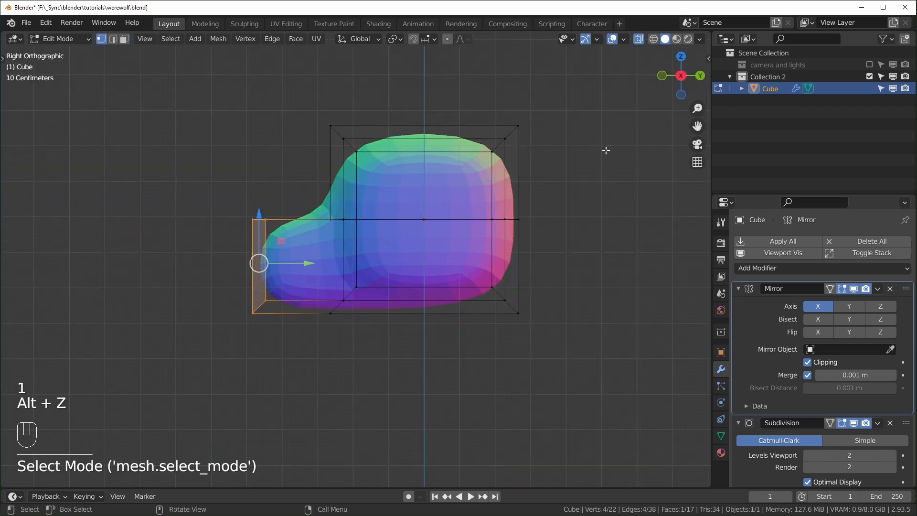
pyautogui.click(638, 39)
pyautogui.click(639, 40)
pyautogui.click(638, 39)
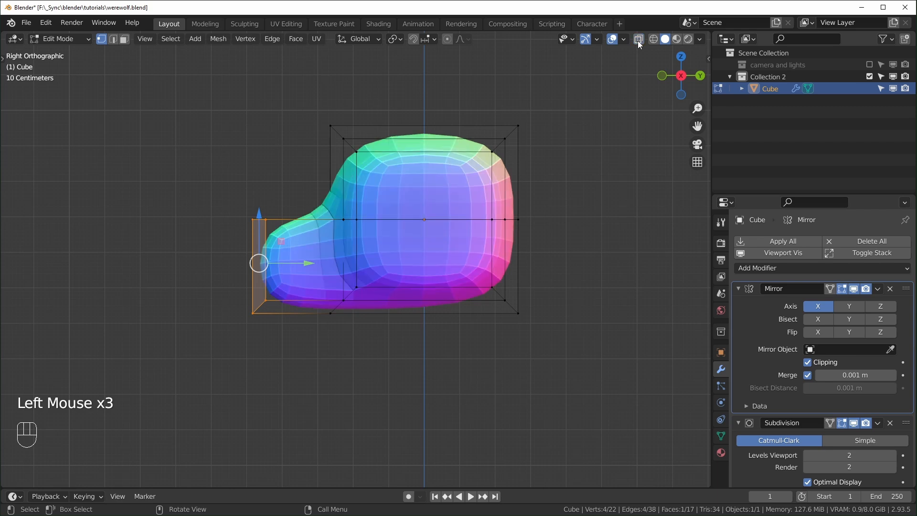
pyautogui.click(638, 40)
pyautogui.scroll(1, 334, 110)
pyautogui.keyDown('shift'); pyautogui.moveTo(307, 95); pyautogui.dragTo(323, 102, button='middle'); pyautogui.keyUp('shift')
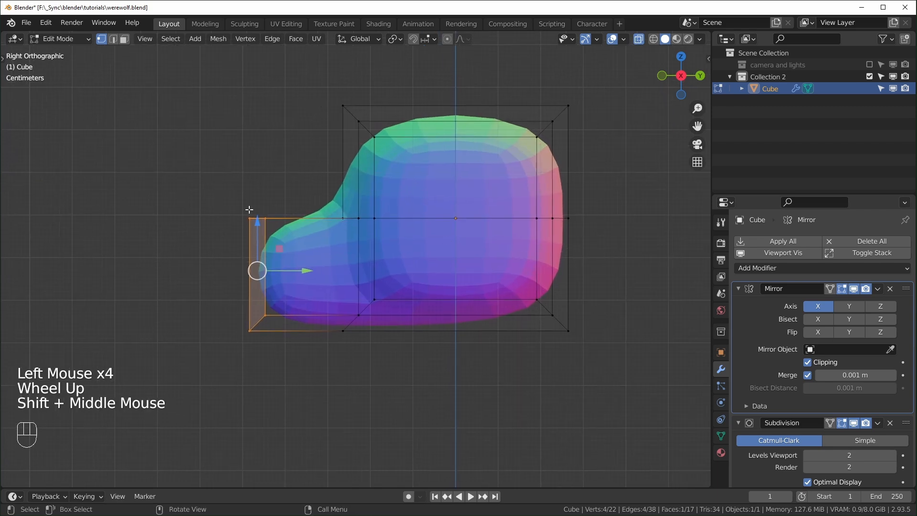
# Step: Lengthen the snout by moving its front vertices forward, and reposition its individual corner vertices in side view
pyautogui.moveTo(210, 175); pyautogui.dragTo(297, 395)
pyautogui.moveTo(306, 271); pyautogui.dragTo(247, 271)
pyautogui.moveTo(164, 195); pyautogui.dragTo(189, 219)
pyautogui.moveTo(176, 302); pyautogui.dragTo(267, 322)
pyautogui.moveTo(163, 197); pyautogui.dragTo(183, 198)
pyautogui.moveTo(138, 210); pyautogui.dragTo(171, 234)
pyautogui.moveTo(155, 173); pyautogui.dragTo(156, 157)
# Step: Select the lower vertices beneath the head and raise them along Z
pyautogui.moveTo(201, 305); pyautogui.dragTo(341, 447, button='middle')
pyautogui.keyDown('shift'); pyautogui.moveTo(310, 382); pyautogui.dragTo(339, 291, button='middle'); pyautogui.keyUp('shift')
pyautogui.moveTo(318, 322); pyautogui.dragTo(356, 356)
pyautogui.scroll(-3, 349, 248)
pyautogui.moveTo(327, 251); pyautogui.dragTo(390, 320)
pyautogui.moveTo(361, 238); pyautogui.dragTo(361, 212)
# Step: In side view, rotate the vertices at the back of the head and move the lower back vertices up and inward
pyautogui.scroll(2, 358, 229)
pyautogui.press('KP_3')
pyautogui.keyDown('shift'); pyautogui.moveTo(430, 297); pyautogui.dragTo(287, 292, button='middle'); pyautogui.keyUp('shift')
pyautogui.scroll(-1, 305, 291)
pyautogui.moveTo(534, 84); pyautogui.dragTo(420, 354)
pyautogui.moveTo(203, 91); pyautogui.dragTo(566, 149)
pyautogui.moveTo(492, 93); pyautogui.dragTo(395, 366)
pyautogui.press('r')
pyautogui.click(440, 369)
pyautogui.moveTo(497, 283); pyautogui.dragTo(417, 342)
pyautogui.moveTo(478, 311); pyautogui.dragTo(455, 293)
# Step: In front view, pull the head's outer upper and lower vertices inward and lower the top centre vertices
pyautogui.press('KP_1')
pyautogui.keyDown('shift'); pyautogui.moveTo(453, 300); pyautogui.dragTo(436, 315, button='middle'); pyautogui.keyUp('shift')
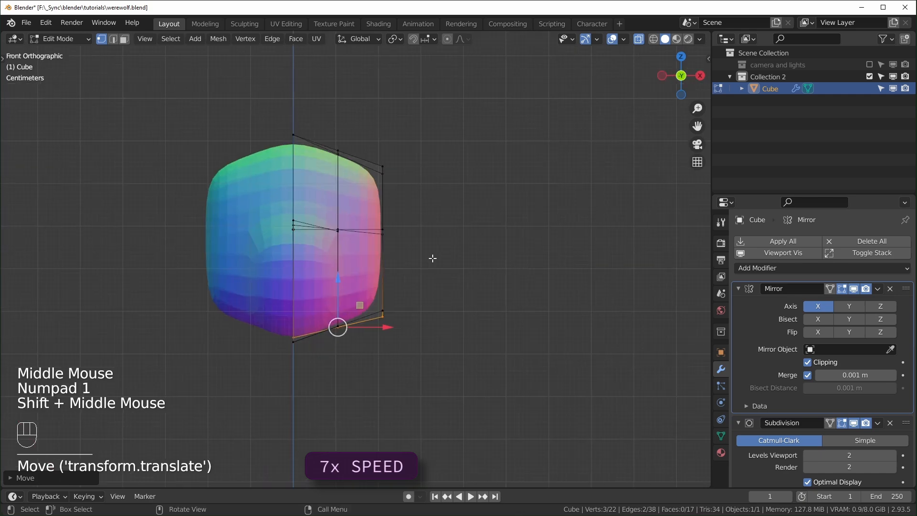
pyautogui.hotkey('alt', 'z')
pyautogui.press('KP_1')
pyautogui.moveTo(405, 292); pyautogui.dragTo(394, 285)
pyautogui.moveTo(405, 148); pyautogui.dragTo(395, 157)
pyautogui.hotkey('alt', 'z')
pyautogui.scroll(1, 391, 156)
pyautogui.moveTo(262, 85); pyautogui.dragTo(316, 125)
pyautogui.moveTo(281, 61); pyautogui.dragTo(281, 70)
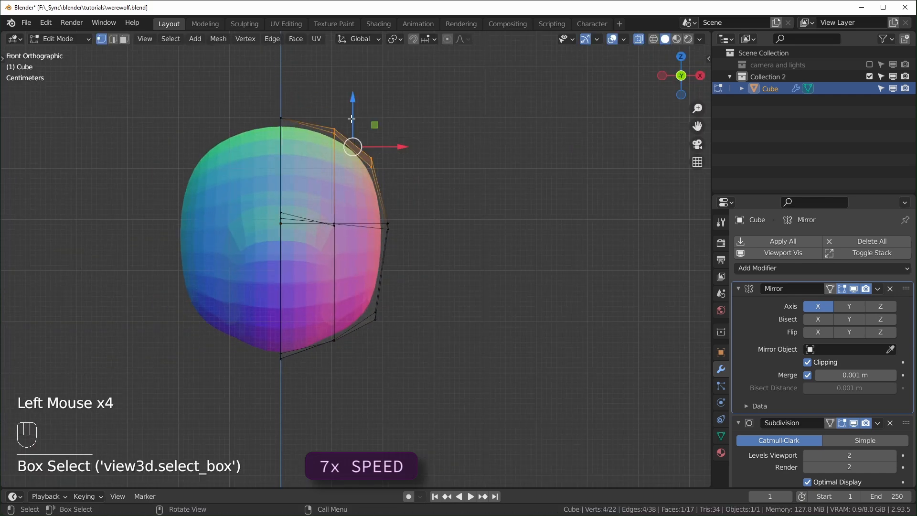
# Step: Narrow and round the head in front view by moving its side vertices inward and its top vertices down
pyautogui.moveTo(373, 123); pyautogui.dragTo(362, 129)
pyautogui.moveTo(410, 204); pyautogui.dragTo(396, 212)
pyautogui.moveTo(401, 293); pyautogui.dragTo(360, 333)
pyautogui.moveTo(397, 293); pyautogui.dragTo(387, 284)
pyautogui.moveTo(339, 108); pyautogui.dragTo(267, 148)
pyautogui.moveTo(303, 86); pyautogui.dragTo(302, 94)
pyautogui.moveTo(380, 152); pyautogui.dragTo(345, 184)
pyautogui.moveTo(397, 216); pyautogui.dragTo(370, 254)
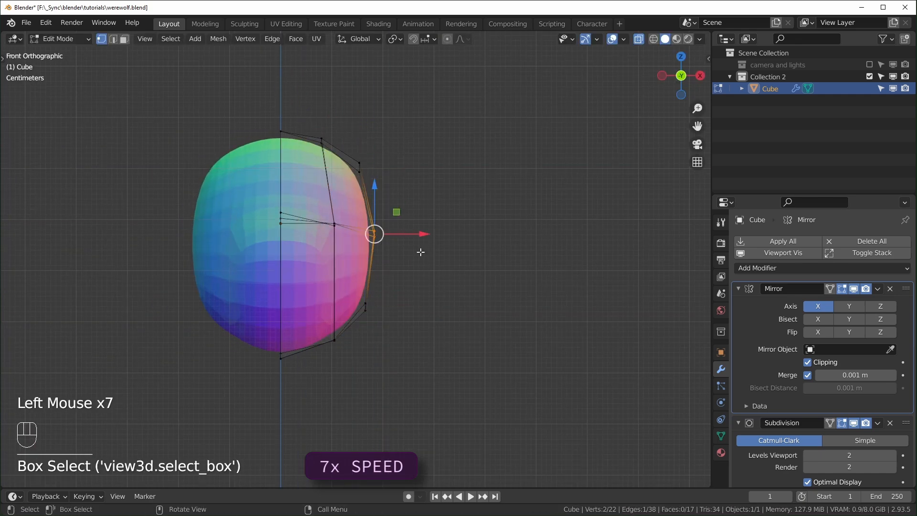
# Step: Refine the head's shape between side and front views, selecting the bottom centre vertices and raising them slightly
pyautogui.moveTo(477, 224); pyautogui.dragTo(522, 209, button='middle')
pyautogui.press('KP_3')
pyautogui.moveTo(499, 248); pyautogui.dragTo(390, 117)
pyautogui.scroll(-2, 383, 373)
pyautogui.hotkey('alt', 'z')
pyautogui.press('KP_3')
pyautogui.scroll(2, 402, 348)
pyautogui.press('KP_1')
pyautogui.moveTo(264, 372); pyautogui.dragTo(299, 315)
pyautogui.hotkey('alt', 'z')
pyautogui.press('KP_3')
pyautogui.moveTo(353, 286); pyautogui.dragTo(354, 280)
pyautogui.click(332, 359)
pyautogui.moveTo(332, 359); pyautogui.dragTo(484, 405, button='middle')
pyautogui.scroll(-2, 396, 377)
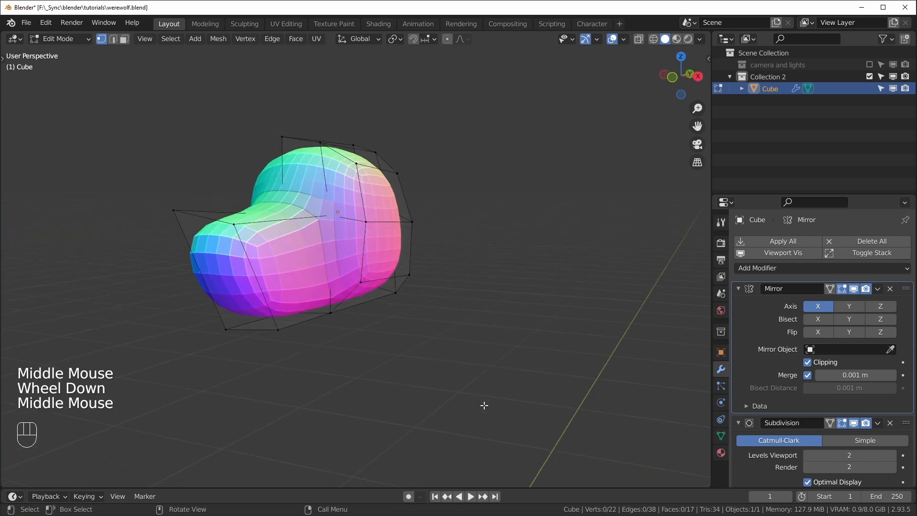
# Step: Return to Object Mode, duplicate the head in place, then disable and hide the duplicate as a backup
pyautogui.press('Tab')
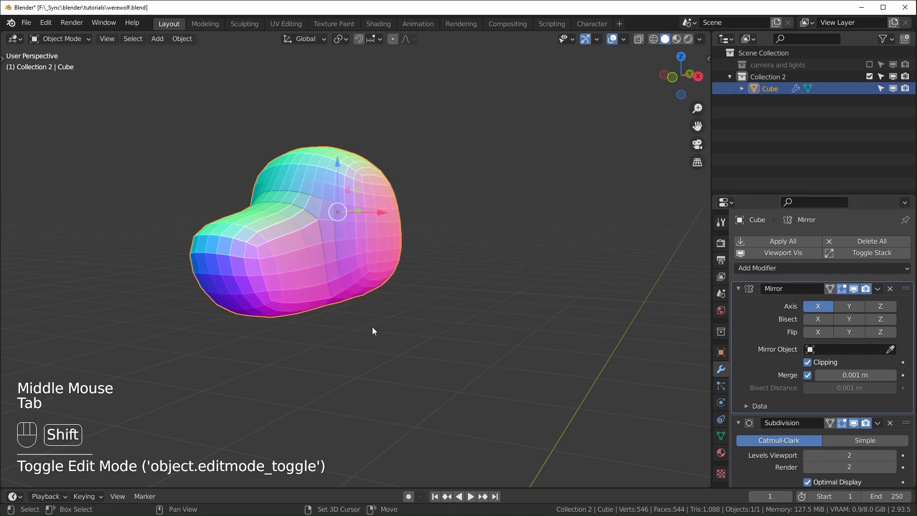
pyautogui.hotkey('shift', 'd')
pyautogui.rightClick(425, 270)
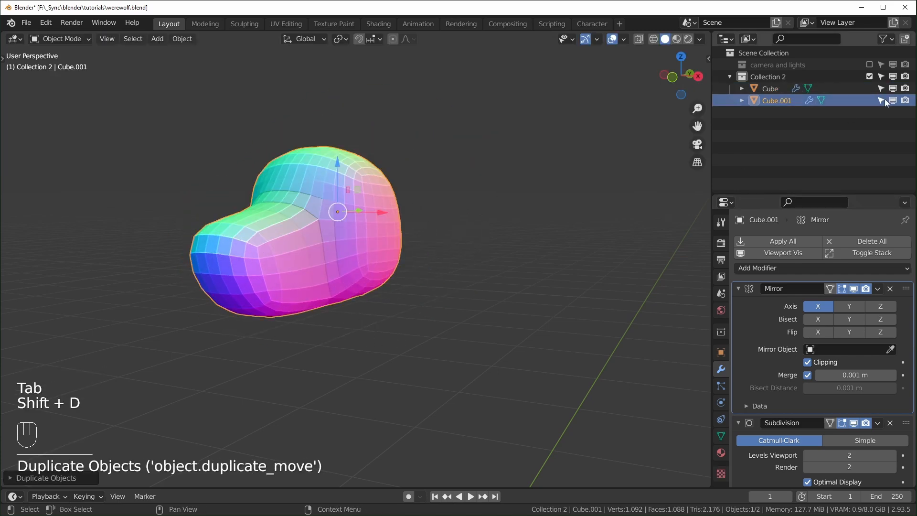
pyautogui.moveTo(883, 100); pyautogui.dragTo(905, 101)
pyautogui.click(445, 240)
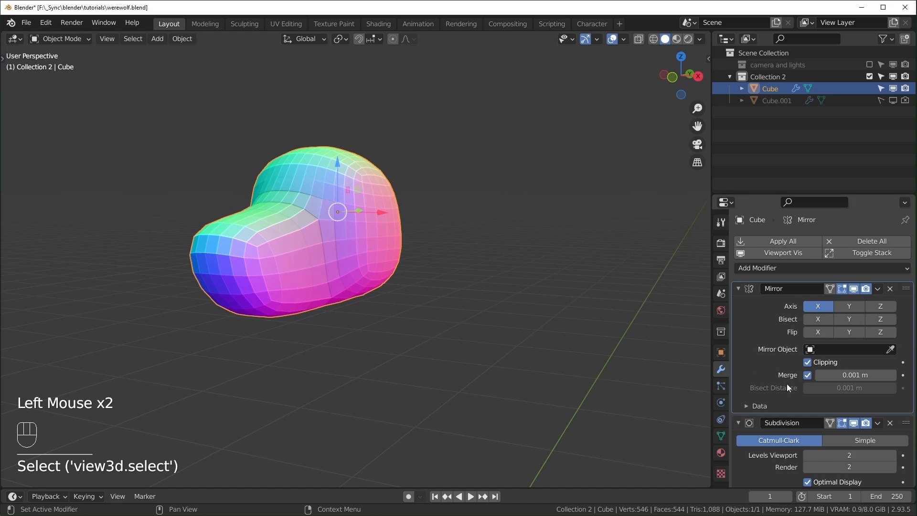
# Step: Set the viewport level of the original head's Subdivision modifier to 1
pyautogui.scroll(-2, 828, 407)
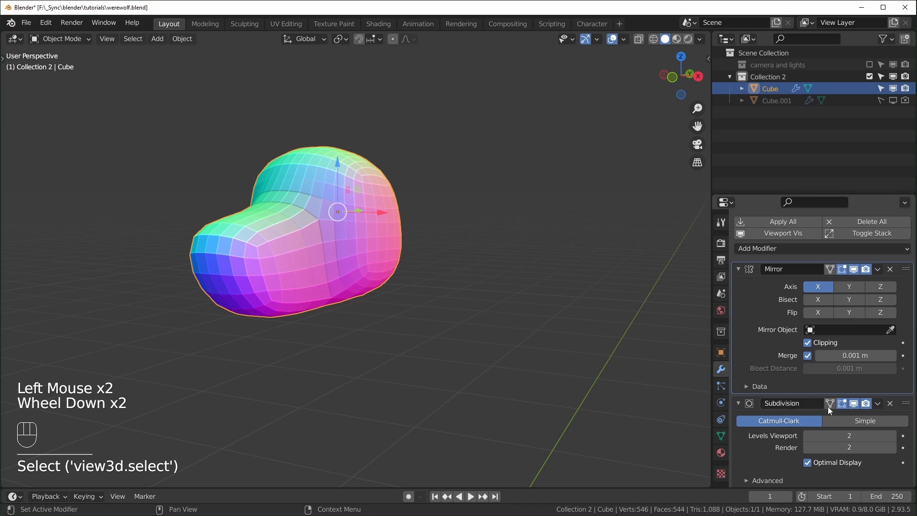
pyautogui.click(808, 435)
pyautogui.moveTo(549, 384); pyautogui.dragTo(367, 268, button='middle')
pyautogui.moveTo(395, 234); pyautogui.dragTo(371, 224, button='middle')
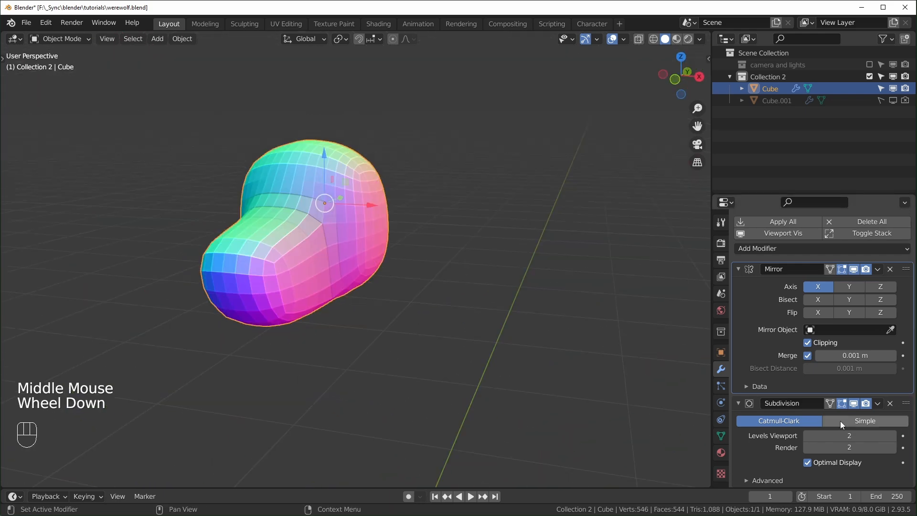
pyautogui.click(809, 434)
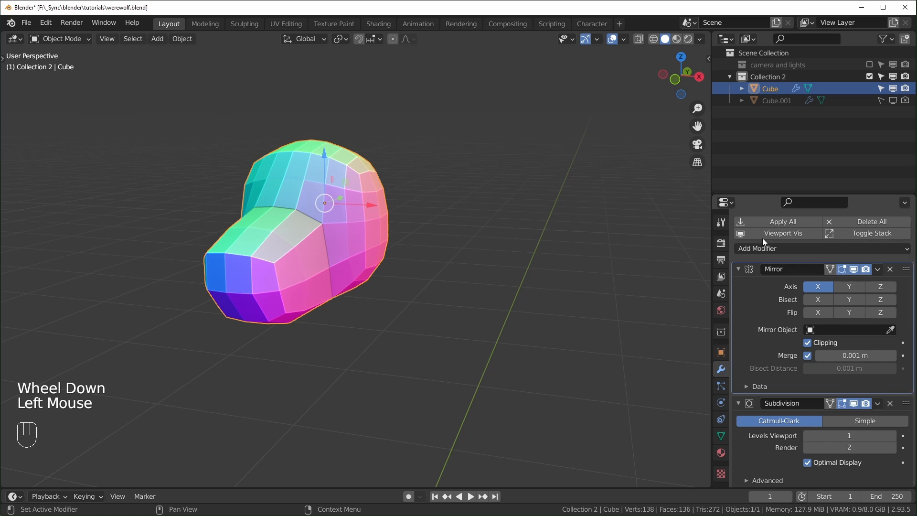
# Step: Apply the Mirror modifier and the Subdivision modifier on the original head mesh
pyautogui.click(879, 269)
pyautogui.click(853, 282)
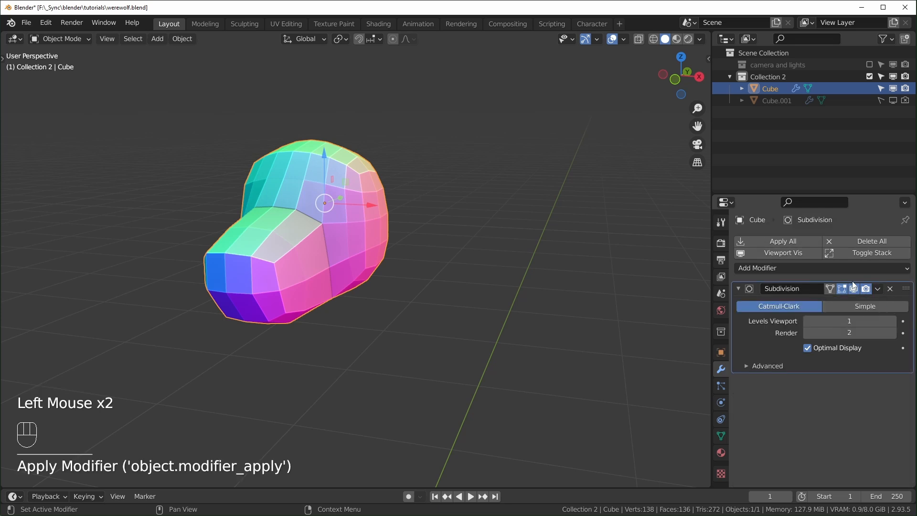
pyautogui.click(875, 286)
pyautogui.click(863, 305)
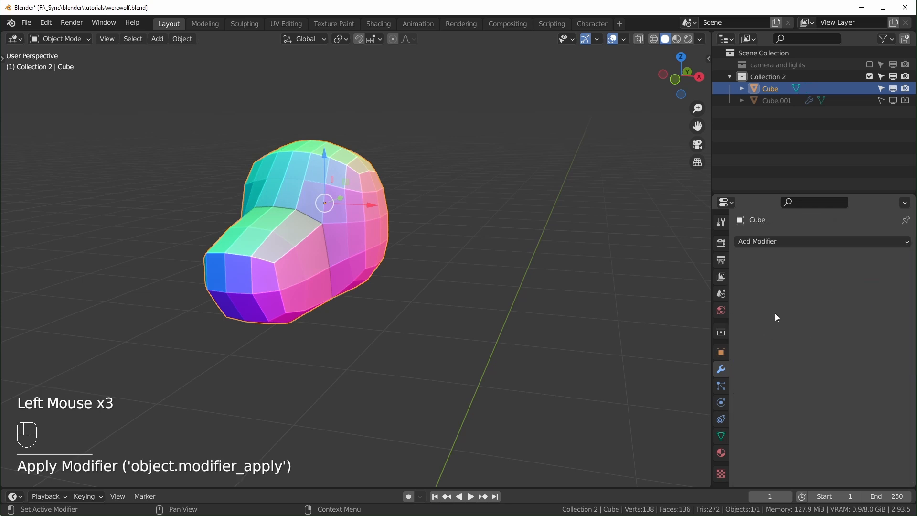
# Step: Add a Mirror modifier on the X axis to the original head
pyautogui.moveTo(549, 348); pyautogui.dragTo(461, 357, button='middle')
pyautogui.moveTo(365, 257); pyautogui.dragTo(377, 192, button='middle')
pyautogui.click(783, 240)
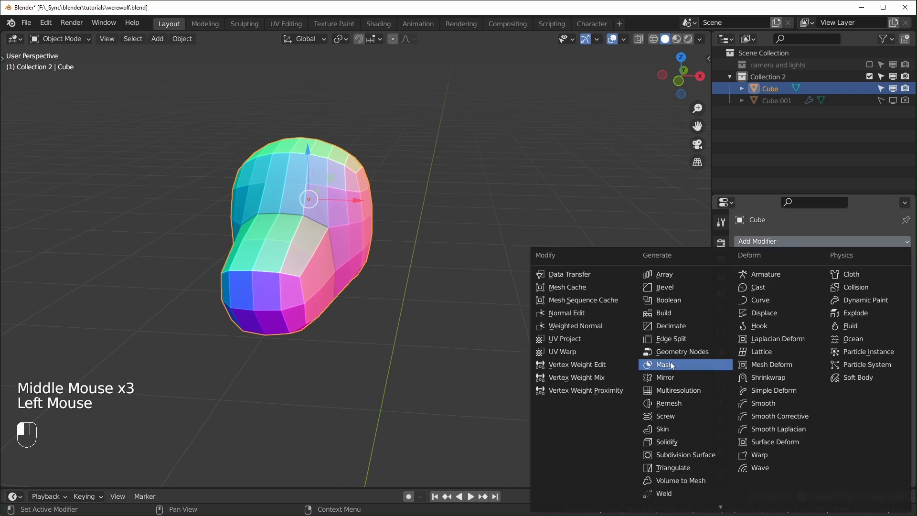
pyautogui.click(666, 380)
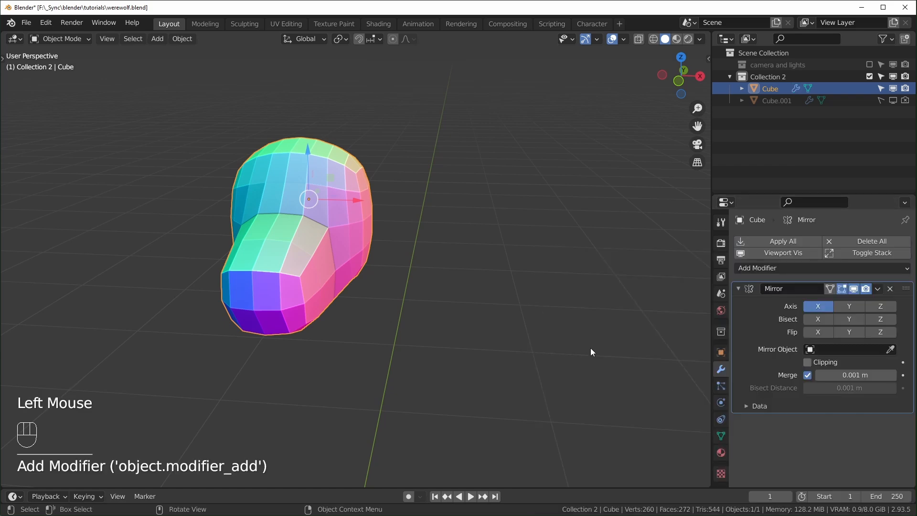
# Step: In Edit Mode, select all vertices on the negative X half of the head through the mesh and delete them
pyautogui.press('Tab')
pyautogui.press('KP_1')
pyautogui.hotkey('alt', 'z')
pyautogui.moveTo(187, 97); pyautogui.dragTo(286, 366)
pyautogui.press('x')
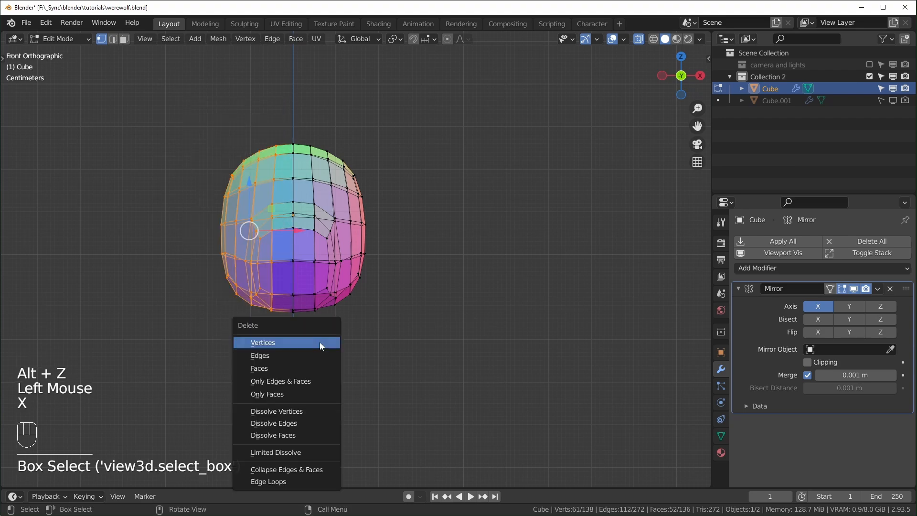
pyautogui.click(320, 342)
pyautogui.moveTo(406, 322); pyautogui.dragTo(668, 402, button='middle')
pyautogui.hotkey('alt', 'z')
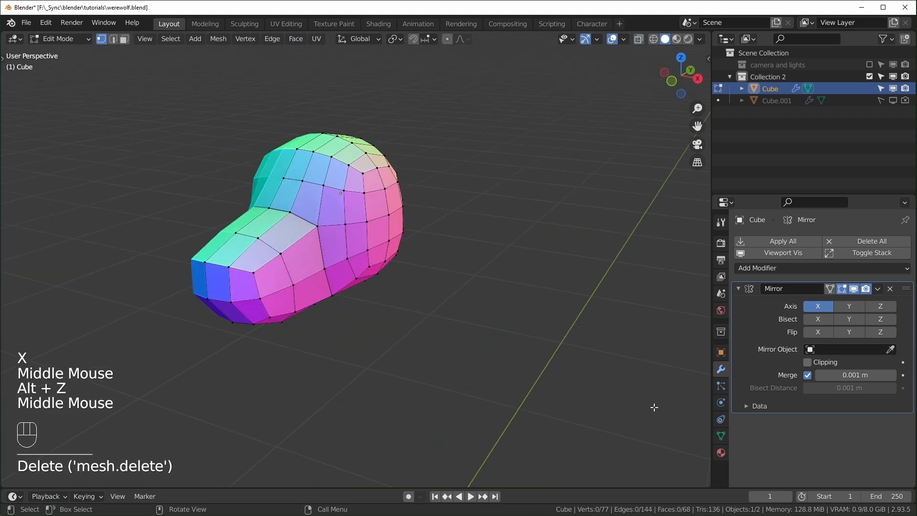
pyautogui.click(828, 320)
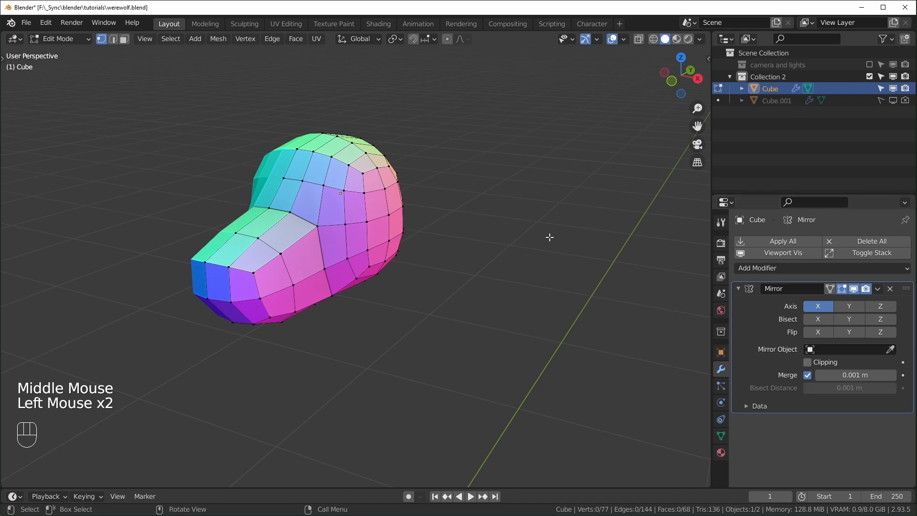
pyautogui.moveTo(575, 180); pyautogui.dragTo(473, 272, button='middle')
pyautogui.moveTo(406, 271); pyautogui.dragTo(312, 264, button='middle')
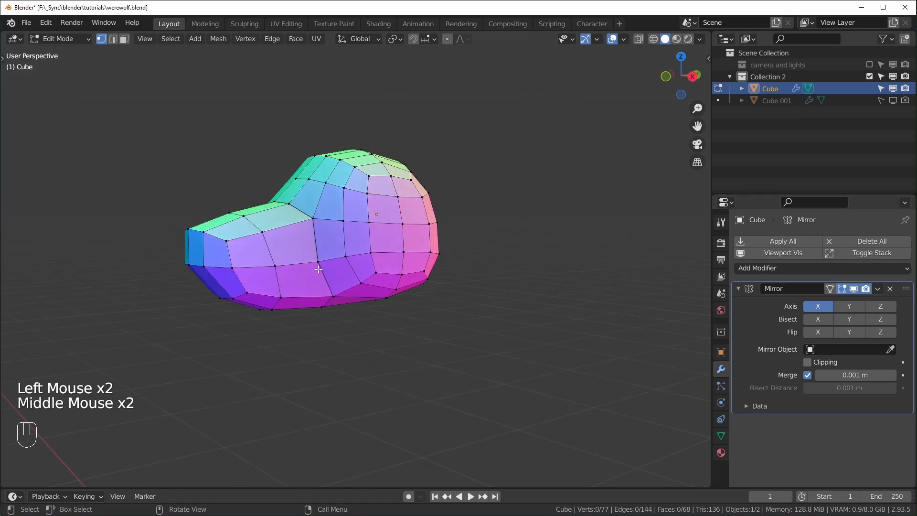
# Step: Return to Object Mode and add a Subdivision modifier to the head with viewport level 2
pyautogui.press('KP_3')
pyautogui.scroll(2, 318, 269)
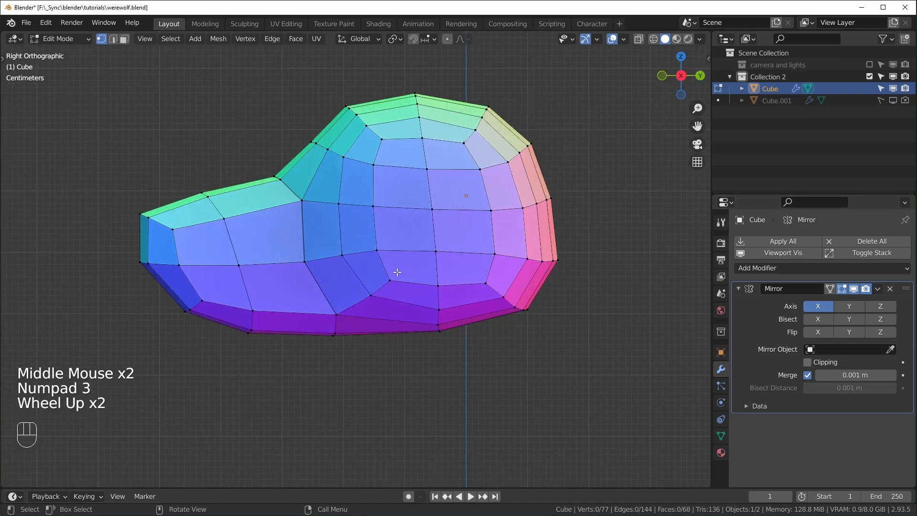
pyautogui.keyDown('shift'); pyautogui.moveTo(396, 271); pyautogui.dragTo(379, 296, button='middle'); pyautogui.keyUp('shift')
pyautogui.press('Tab')
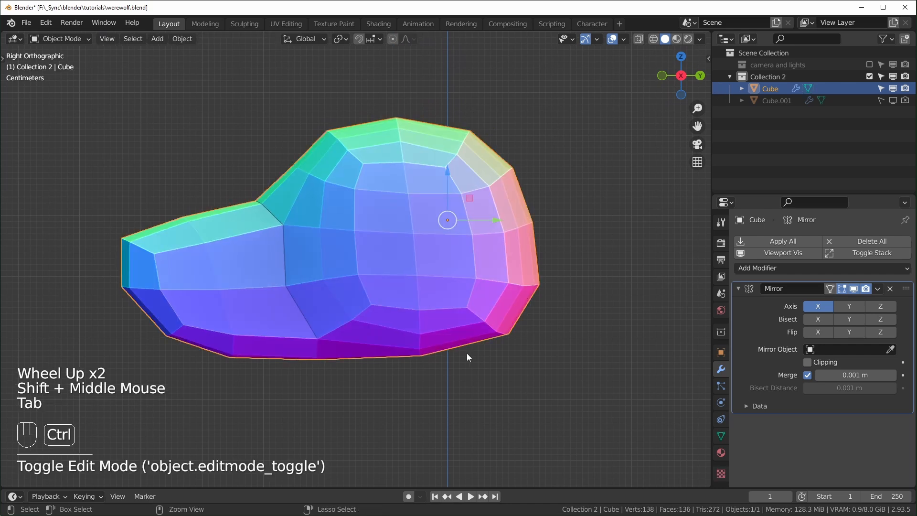
pyautogui.hotkey('ctrl', '1')
pyautogui.click(892, 455)
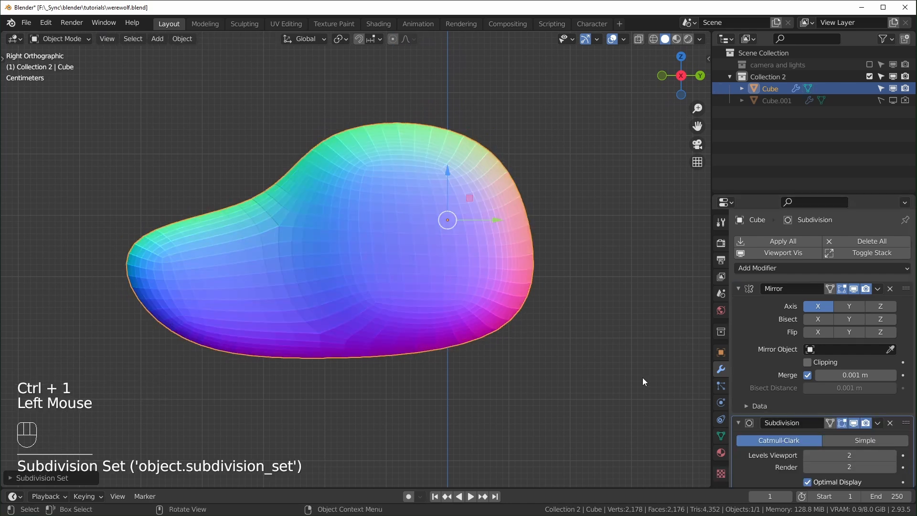
# Step: Edit the mesh in X-ray side view, moving the vertices where the snout meets the forehead down and back
pyautogui.press('Tab')
pyautogui.scroll(-2, 430, 299)
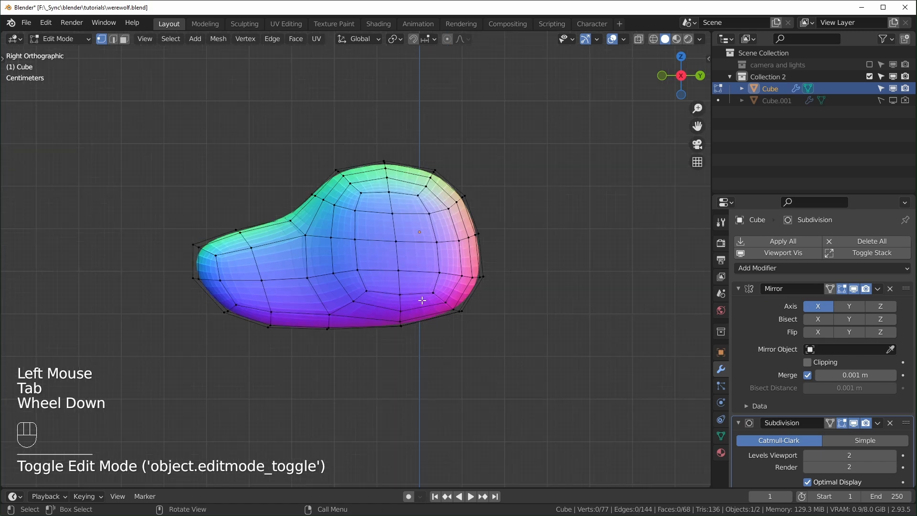
pyautogui.hotkey('alt', 'z')
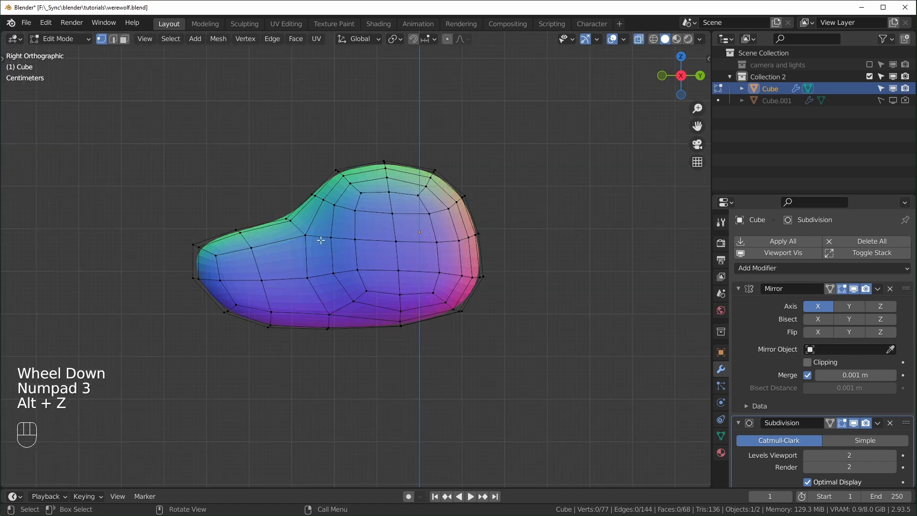
pyautogui.moveTo(269, 194); pyautogui.dragTo(322, 208)
pyautogui.moveTo(295, 143); pyautogui.dragTo(359, 170)
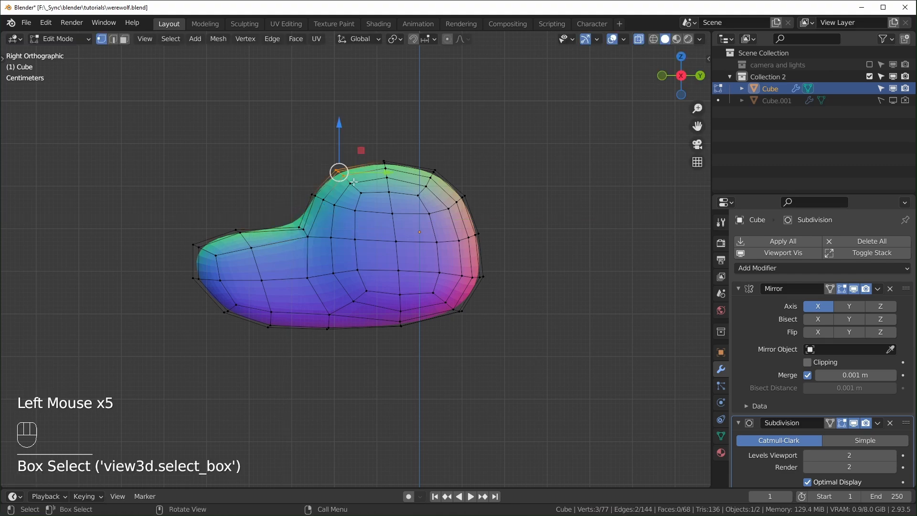
# Step: Raise the groups of vertices along the underside of the jaw slightly in side view
pyautogui.moveTo(267, 215); pyautogui.dragTo(306, 277, button='middle')
pyautogui.press('KP_3')
pyautogui.keyDown('shift'); pyautogui.scroll(1, 299, 334); pyautogui.keyUp('shift')
pyautogui.keyDown('shift'); pyautogui.moveTo(299, 334); pyautogui.dragTo(276, 301, button='middle'); pyautogui.keyUp('shift')
pyautogui.scroll(2, 276, 300)
pyautogui.moveTo(110, 268); pyautogui.dragTo(165, 309)
pyautogui.moveTo(162, 267); pyautogui.dragTo(240, 338)
pyautogui.moveTo(199, 259); pyautogui.dragTo(199, 254)
pyautogui.moveTo(255, 285); pyautogui.dragTo(307, 340)
pyautogui.moveTo(283, 262); pyautogui.dragTo(284, 257)
# Step: Reshape the snout profile by adjusting its front and upper vertices, pulling the upper tip forward and up
pyautogui.moveTo(61, 231); pyautogui.dragTo(147, 266)
pyautogui.moveTo(153, 246); pyautogui.dragTo(161, 246)
pyautogui.moveTo(126, 148); pyautogui.dragTo(193, 208)
pyautogui.moveTo(159, 137); pyautogui.dragTo(159, 145)
pyautogui.moveTo(69, 174); pyautogui.dragTo(137, 227)
pyautogui.moveTo(124, 180); pyautogui.dragTo(111, 168)
# Step: Enable Clipping on the Mirror modifier and move the selected side vertices slightly inward along X
pyautogui.hotkey('alt', 'z')
pyautogui.press('KP_3')
pyautogui.press('KP_7')
pyautogui.keyDown('shift'); pyautogui.moveTo(482, 444); pyautogui.dragTo(477, 305, button='middle'); pyautogui.keyUp('shift')
pyautogui.click(425, 217)
pyautogui.moveTo(403, 201); pyautogui.dragTo(454, 244)
pyautogui.click(808, 362)
pyautogui.moveTo(461, 215); pyautogui.dragTo(453, 215)
# Step: Narrow the underside of the jaw by moving pairs of its vertices inward along X
pyautogui.moveTo(468, 249); pyautogui.dragTo(437, 289, button='middle')
pyautogui.click(421, 304)
pyautogui.keyDown('shift'); pyautogui.click(452, 293); pyautogui.keyUp('shift')
pyautogui.moveTo(461, 298); pyautogui.dragTo(451, 297)
pyautogui.click(430, 340)
pyautogui.keyDown('shift'); pyautogui.click(456, 322); pyautogui.keyUp('shift')
pyautogui.moveTo(471, 341); pyautogui.dragTo(444, 337)
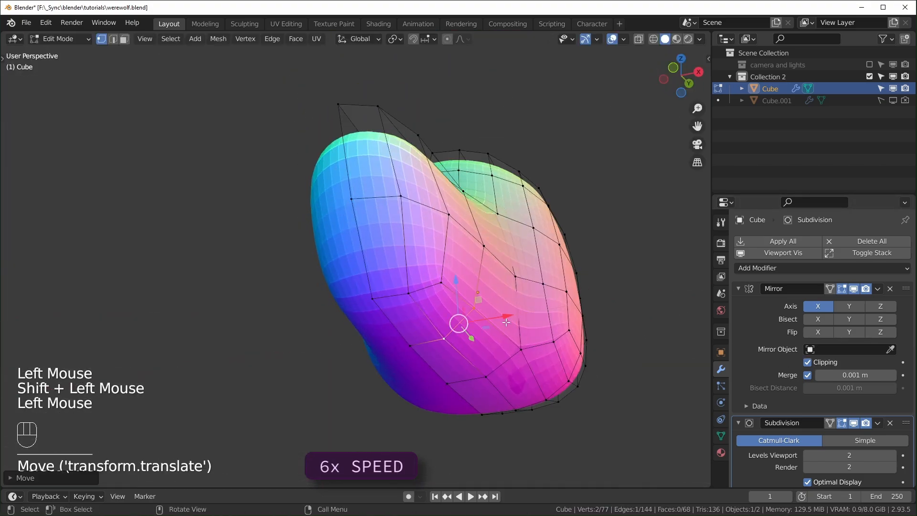
# Step: Try moving a group of jaw vertices forward and down in side view, and undo the move
pyautogui.moveTo(444, 334); pyautogui.dragTo(531, 314, button='middle')
pyautogui.press('KP_3')
pyautogui.moveTo(481, 302); pyautogui.dragTo(537, 268)
pyautogui.moveTo(532, 262); pyautogui.dragTo(518, 276)
pyautogui.hotkey('alt', 'z')
pyautogui.hotkey('alt', 'z')
pyautogui.moveTo(478, 296); pyautogui.dragTo(459, 329, button='middle')
pyautogui.hotkey('ctrl', 'z')
# Step: Slide a single vertex along its edge on the lower side of the head and clear the selection
pyautogui.click(556, 253)
pyautogui.press('g')
pyautogui.press('g')
pyautogui.click(499, 278)
pyautogui.click(592, 325)
# Step: Select the five faces on the upper side of the head and extrude them upward along Z as an ear
pyautogui.scroll(-1, 573, 324)
pyautogui.keyDown('shift'); pyautogui.moveTo(454, 324); pyautogui.dragTo(489, 395, button='middle'); pyautogui.keyUp('shift')
pyautogui.press('KP_3')
pyautogui.press('3')
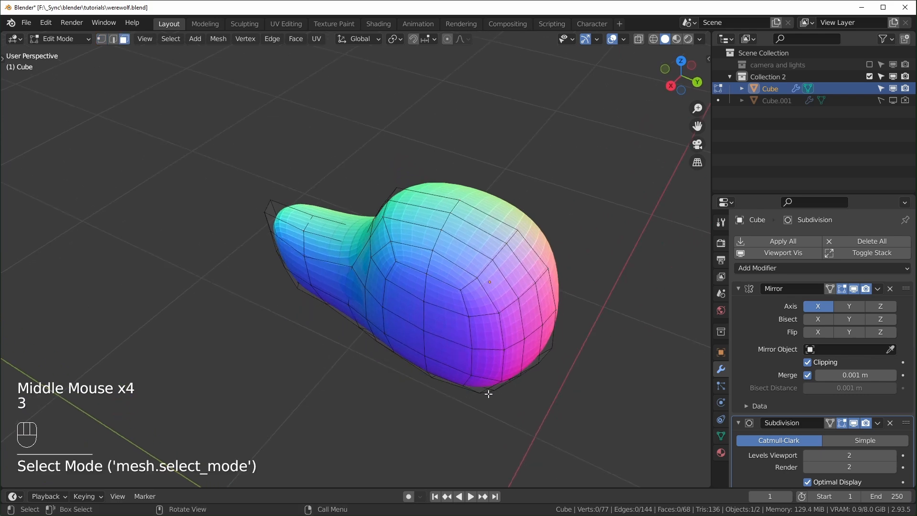
pyautogui.moveTo(493, 293); pyautogui.dragTo(640, 277, button='middle')
pyautogui.press('KP_1')
pyautogui.keyDown('shift'); pyautogui.moveTo(563, 307); pyautogui.dragTo(497, 368, button='middle'); pyautogui.keyUp('shift')
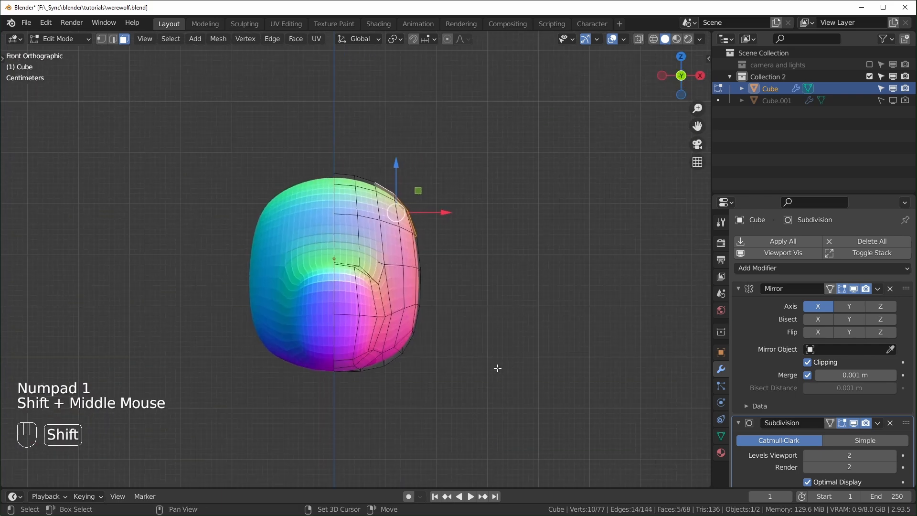
pyautogui.press('e')
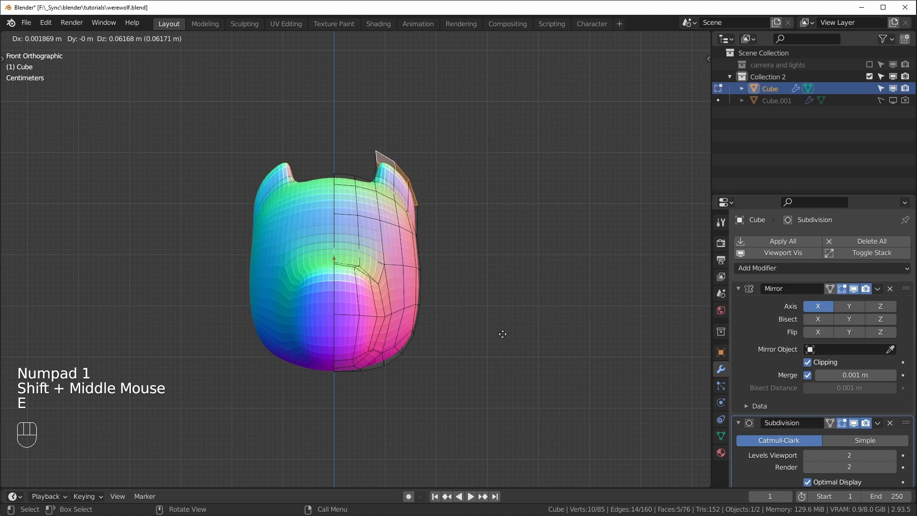
pyautogui.press('z')
pyautogui.click(515, 293)
pyautogui.moveTo(533, 302); pyautogui.dragTo(392, 336, button='middle')
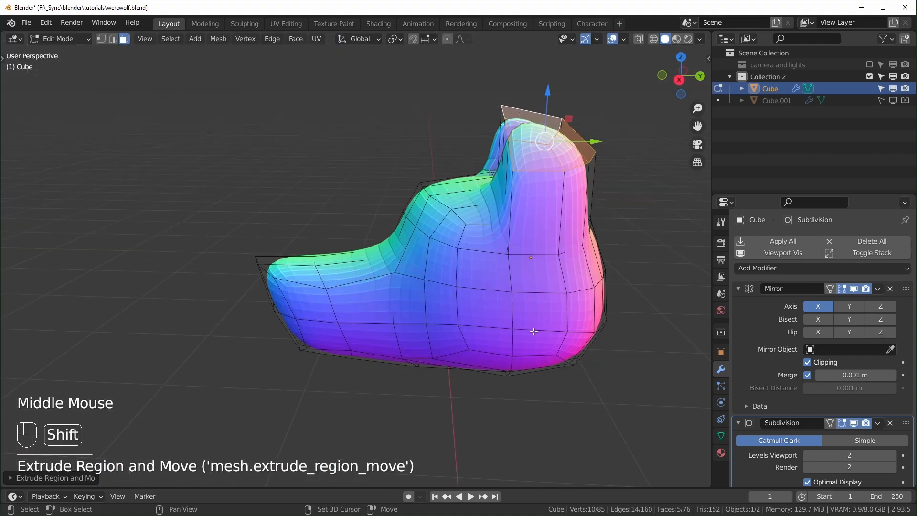
# Step: Scale the ear's top faces down along Y to taper the ear in depth
pyautogui.keyDown('shift'); pyautogui.moveTo(550, 328); pyautogui.dragTo(329, 315, button='middle'); pyautogui.keyUp('shift')
pyautogui.press('s')
pyautogui.press('y')
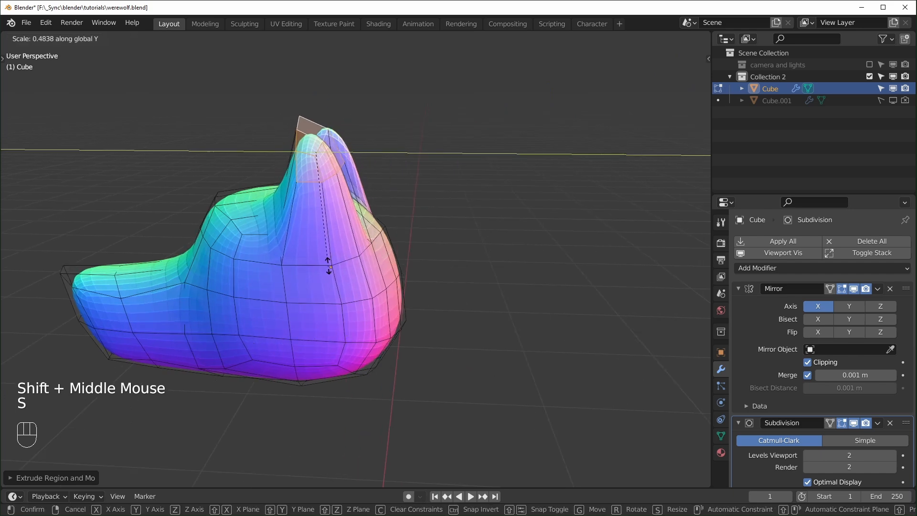
pyautogui.click(317, 218)
# Step: Try narrowing the ear's top faces along X and rotating them in front view, and undo these transforms
pyautogui.moveTo(317, 245); pyautogui.dragTo(454, 243, button='middle')
pyautogui.press('KP_1')
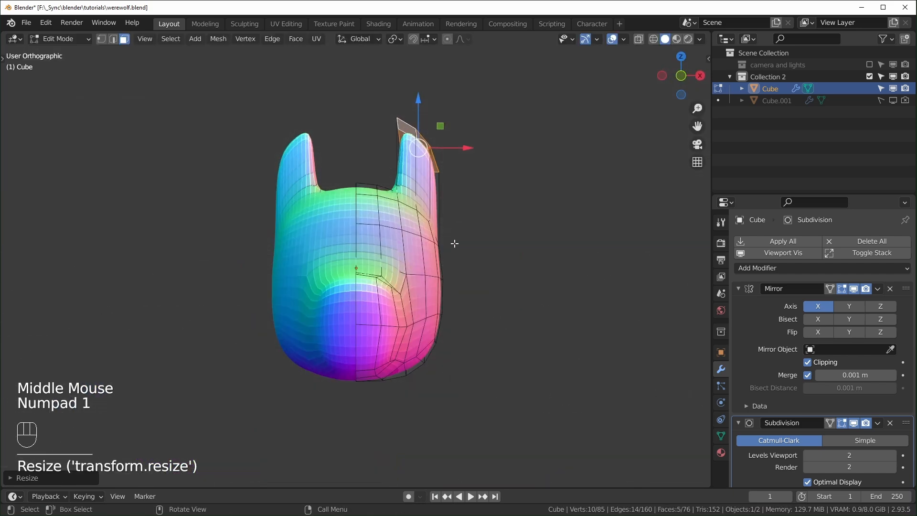
pyautogui.press('s')
pyautogui.press('x')
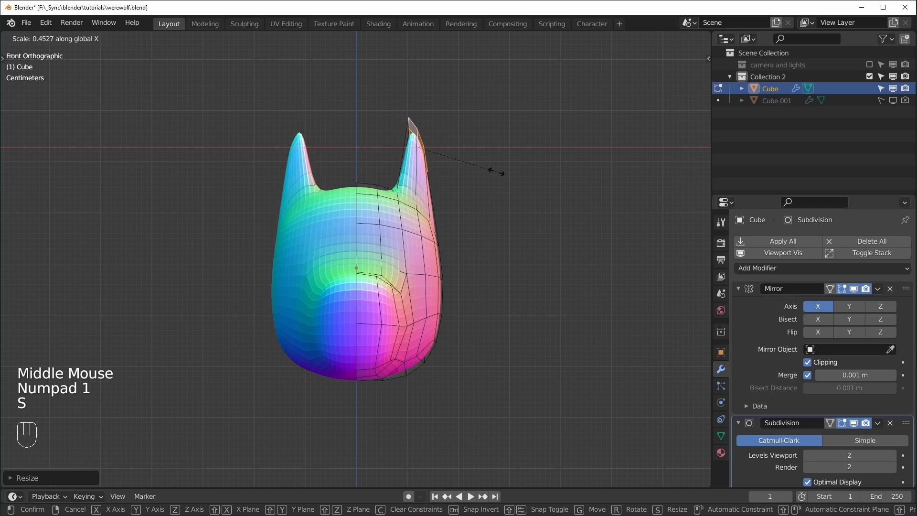
pyautogui.click(497, 172)
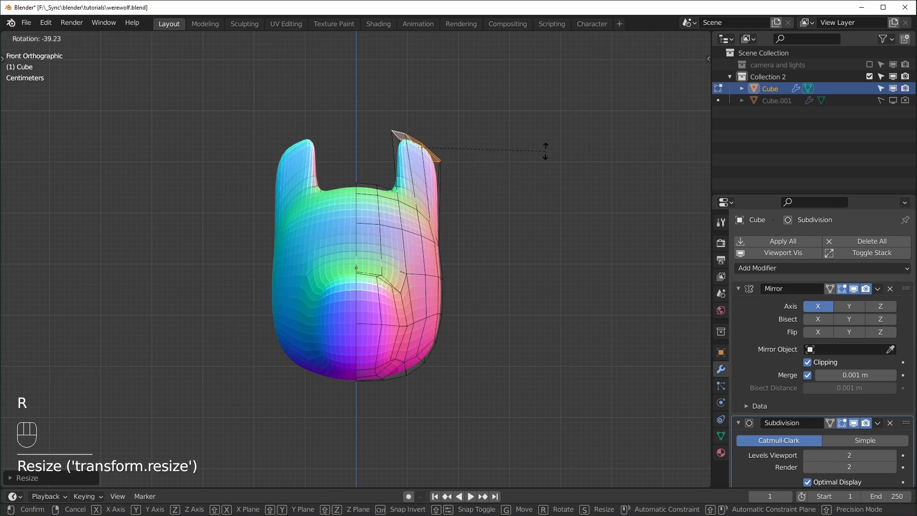
pyautogui.click(545, 149)
pyautogui.press('s')
pyautogui.press('x')
pyautogui.click(509, 180)
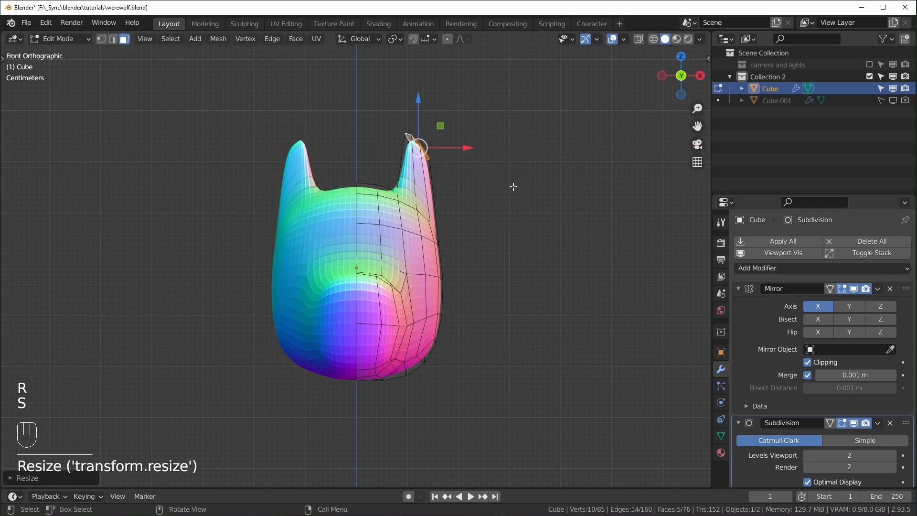
pyautogui.hotkey('ctrl', 'z')
pyautogui.hotkey('ctrl', 'z')
pyautogui.hotkey('ctrl', 'z')
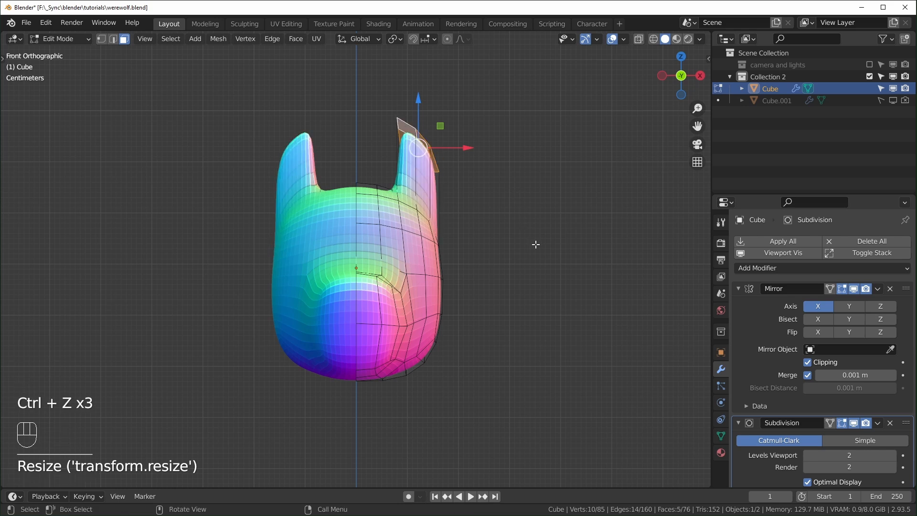
# Step: Rotate the ear's top faces in front view and scale them down along X into a pointed tip
pyautogui.press('r')
pyautogui.click(532, 145)
pyautogui.press('s')
pyautogui.press('x')
pyautogui.click(487, 165)
# Step: Move the ear tip forward along Y in side view
pyautogui.moveTo(487, 166); pyautogui.dragTo(396, 292, button='middle')
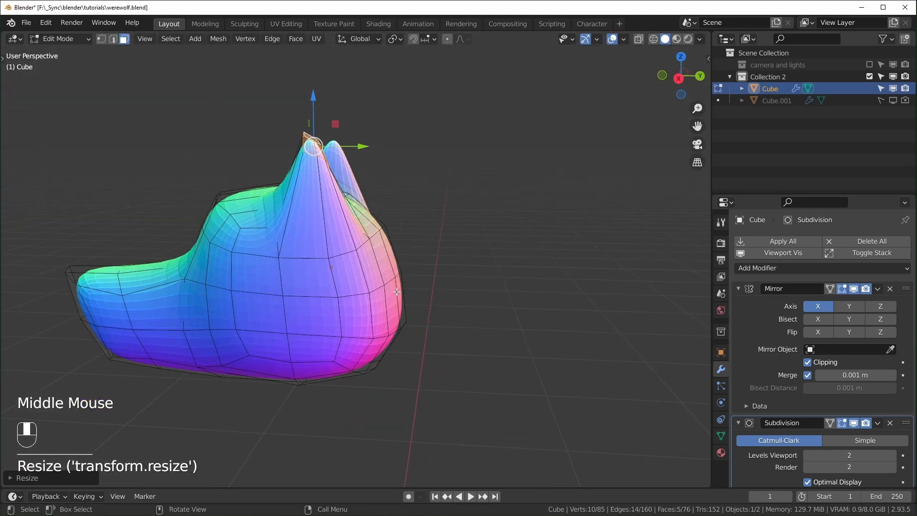
pyautogui.press('KP_3')
pyautogui.moveTo(374, 146); pyautogui.dragTo(349, 145)
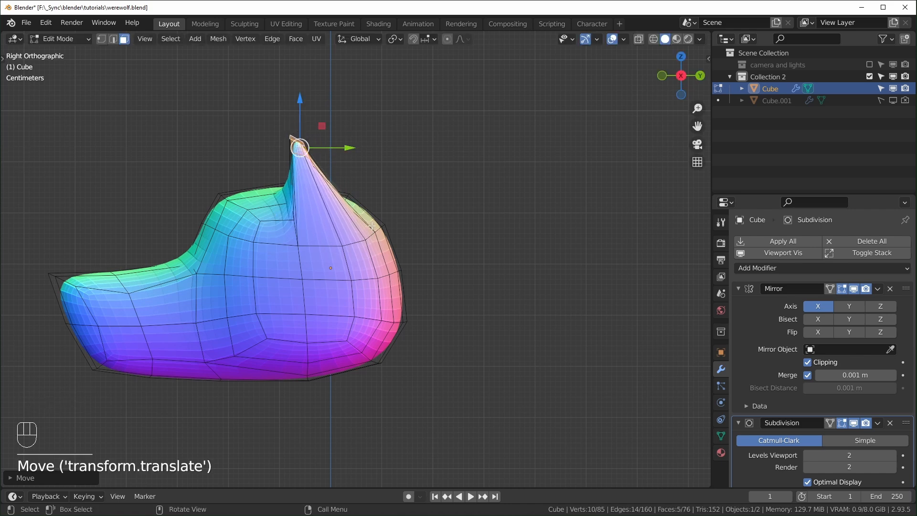
# Step: Select the inner edge at the ear's base and slide it toward the centre of the head to widen the ear
pyautogui.moveTo(287, 201); pyautogui.dragTo(401, 229, button='middle')
pyautogui.scroll(1, 401, 229)
pyautogui.hotkey('alt', 'z')
pyautogui.keyDown('shift'); pyautogui.moveTo(401, 229); pyautogui.dragTo(426, 291, button='middle'); pyautogui.keyUp('shift')
pyautogui.scroll(2, 430, 344)
pyautogui.press('2')
pyautogui.click(417, 304)
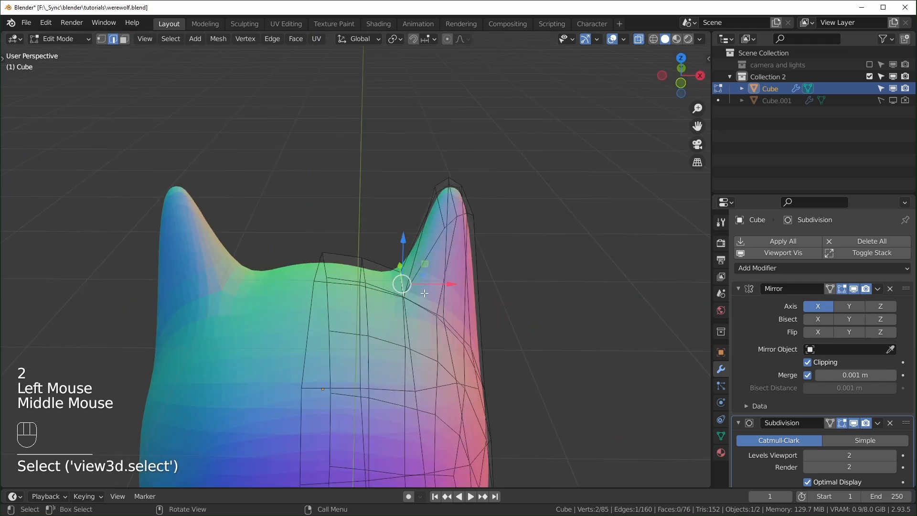
pyautogui.press('g')
pyautogui.press('g')
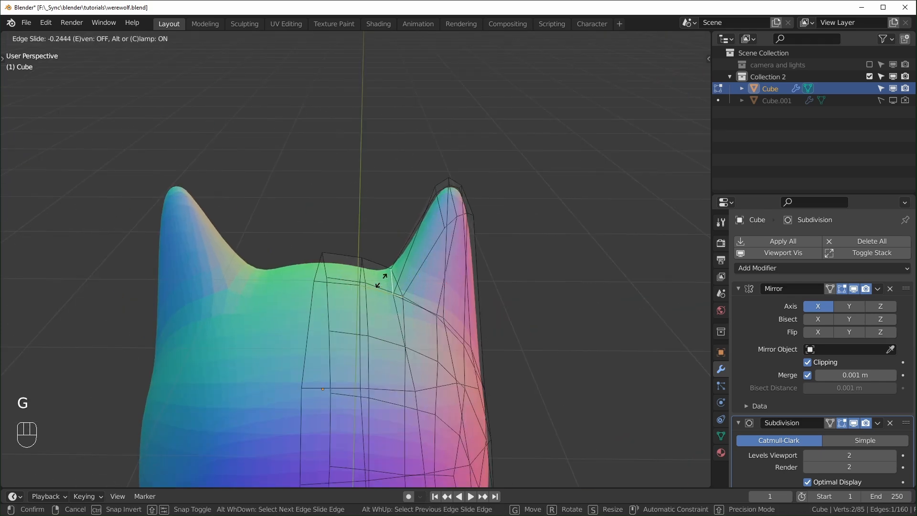
pyautogui.click(304, 254)
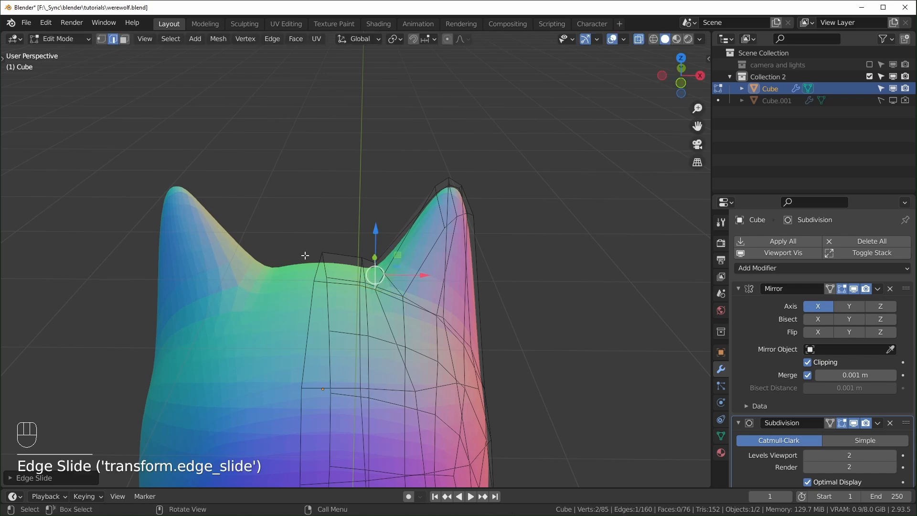
# Step: With X-ray off, move the ear tip's vertices outward and slightly down in front view
pyautogui.moveTo(371, 275); pyautogui.dragTo(380, 241, button='middle')
pyautogui.press('KP_1')
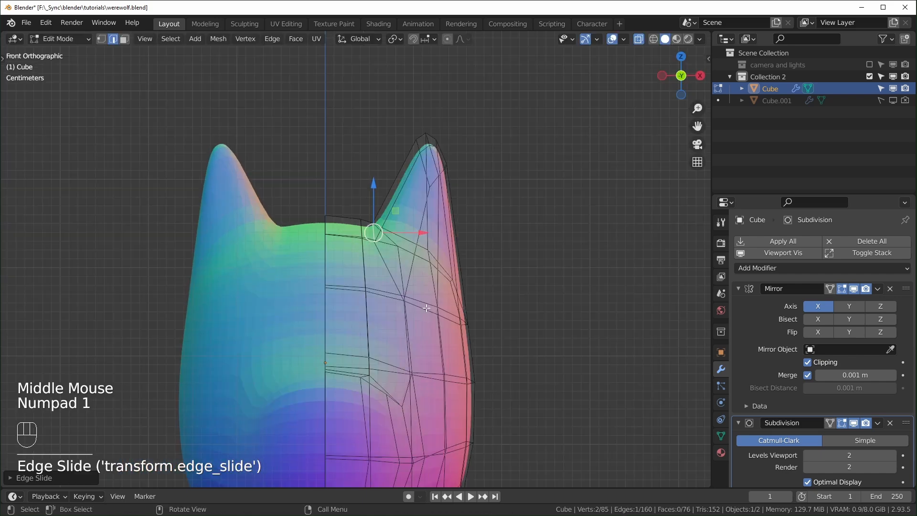
pyautogui.hotkey('alt', 'z')
pyautogui.moveTo(426, 308); pyautogui.dragTo(455, 318, button='middle')
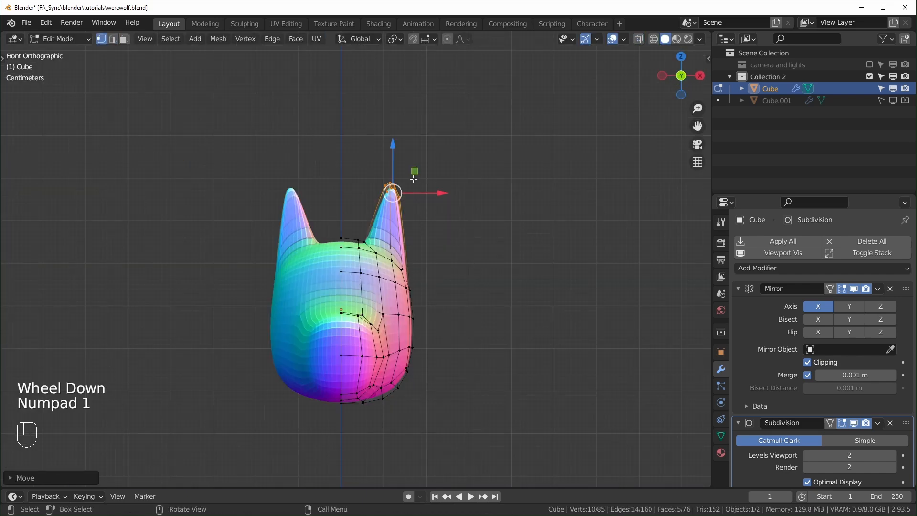
pyautogui.moveTo(415, 178); pyautogui.dragTo(436, 189)
pyautogui.scroll(2, 436, 189)
# Step: Try adding a loop cut around the middle of the ear
pyautogui.moveTo(435, 190); pyautogui.dragTo(505, 250, button='middle')
pyautogui.hotkey('ctrl', 'r')
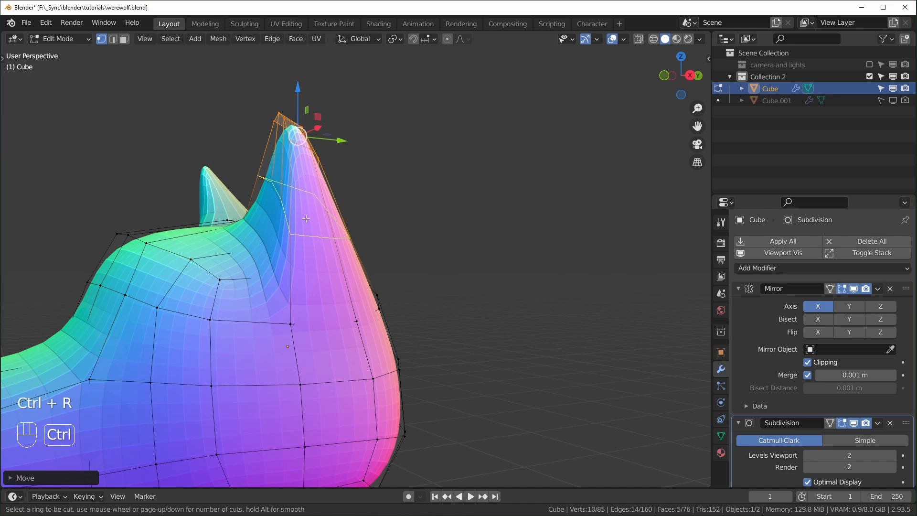
pyautogui.click(314, 213)
pyautogui.moveTo(363, 244); pyautogui.dragTo(328, 231, button='middle')
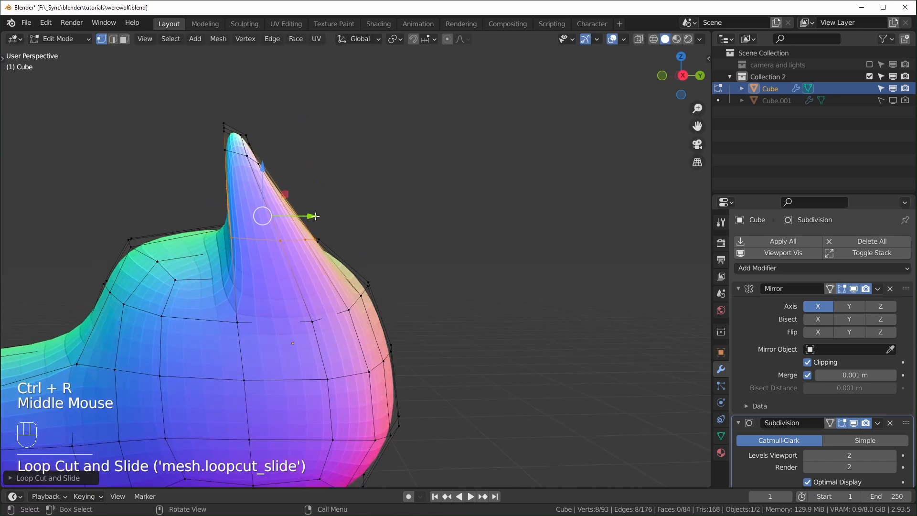
pyautogui.click(315, 216)
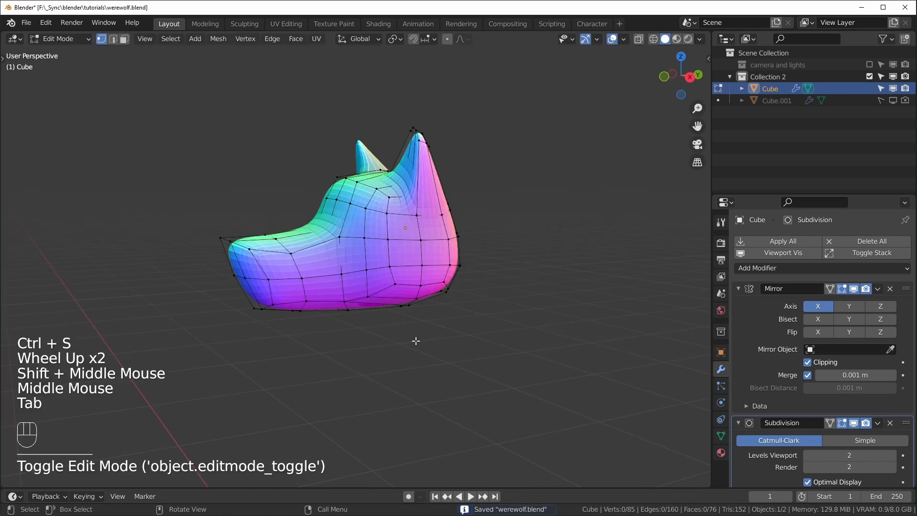
pyautogui.moveTo(415, 341); pyautogui.dragTo(371, 342, button='middle')
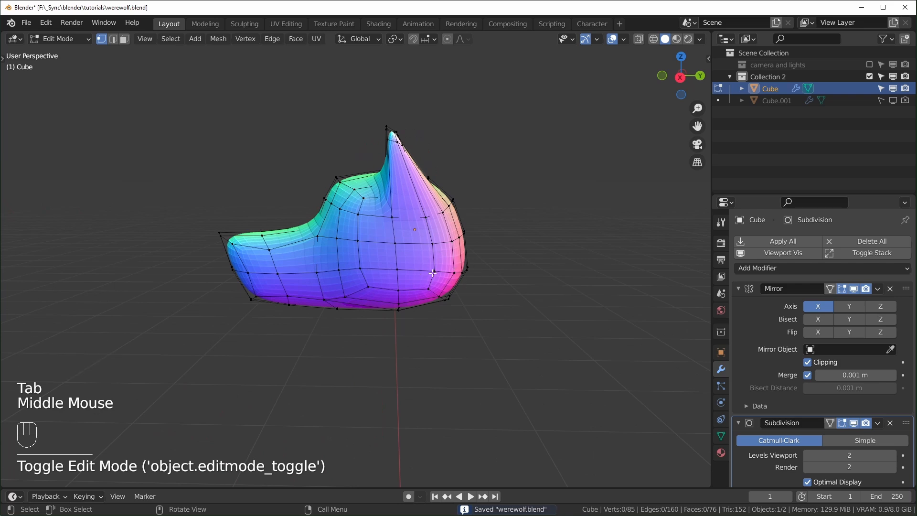
pyautogui.moveTo(425, 325); pyautogui.dragTo(416, 343, button='middle')
pyautogui.click(468, 360)
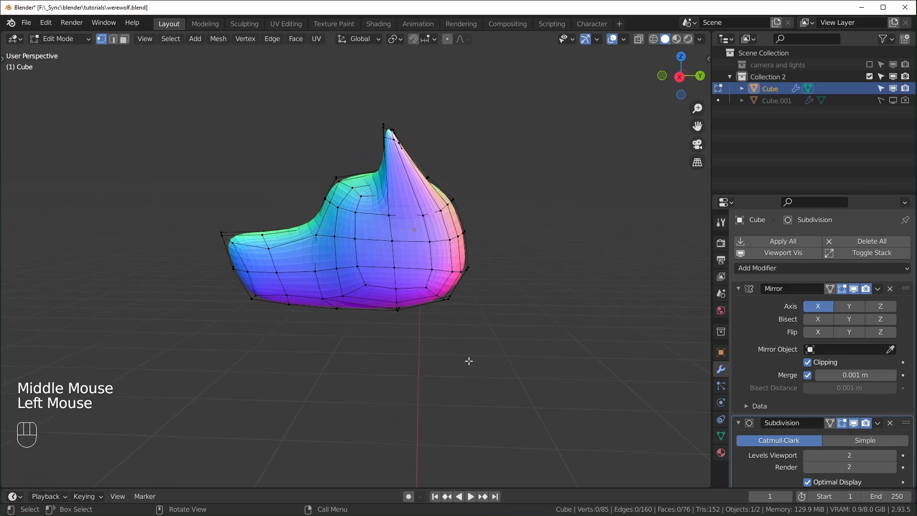
# Step: Switch to the side view of the head and change to face selection mode
pyautogui.press('KP_3')
pyautogui.scroll(2, 465, 368)
pyautogui.keyDown('shift'); pyautogui.moveTo(463, 374); pyautogui.dragTo(389, 371, button='middle'); pyautogui.keyUp('shift')
pyautogui.click(390, 363)
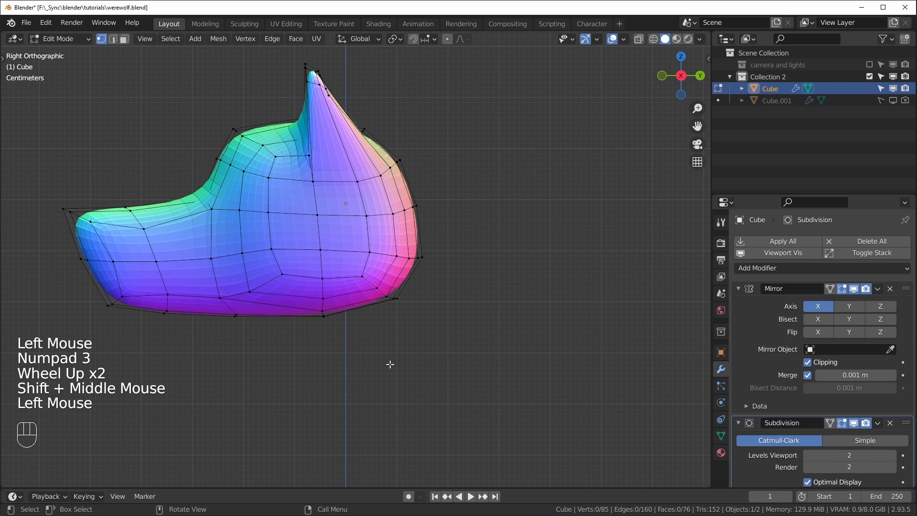
pyautogui.press('3')
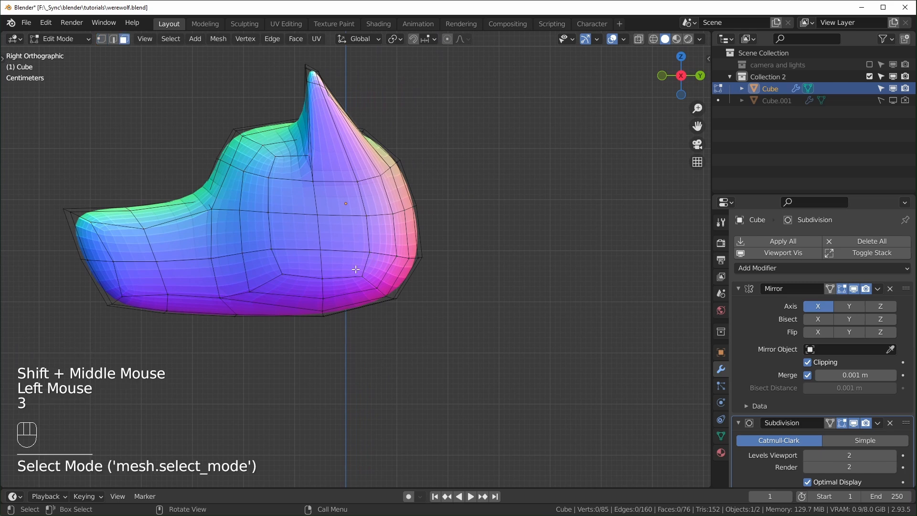
# Step: Try selecting six faces along the lower rear cheek and extruding them outward as individual faces
pyautogui.click(314, 267)
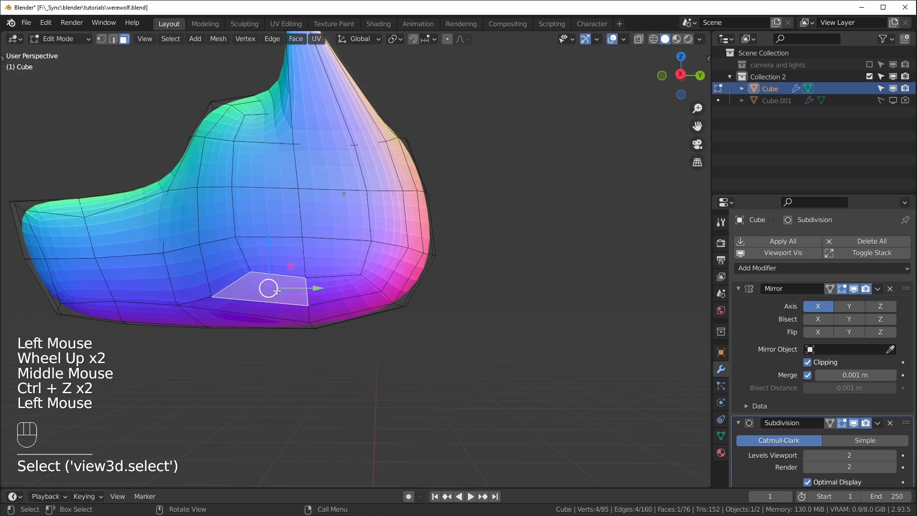
pyautogui.keyDown('shift'); pyautogui.click(219, 299); pyautogui.keyUp('shift')
pyautogui.keyDown('shift'); pyautogui.click(343, 293); pyautogui.keyUp('shift')
pyautogui.keyDown('shift'); pyautogui.click(380, 286); pyautogui.keyUp('shift')
pyautogui.keyDown('shift'); pyautogui.click(385, 273); pyautogui.keyUp('shift')
pyautogui.keyDown('shift'); pyautogui.click(404, 276); pyautogui.keyUp('shift')
pyautogui.scroll(-2, 405, 368)
pyautogui.moveTo(406, 368); pyautogui.dragTo(430, 366, button='middle')
pyautogui.moveTo(432, 365); pyautogui.dragTo(457, 362, button='middle')
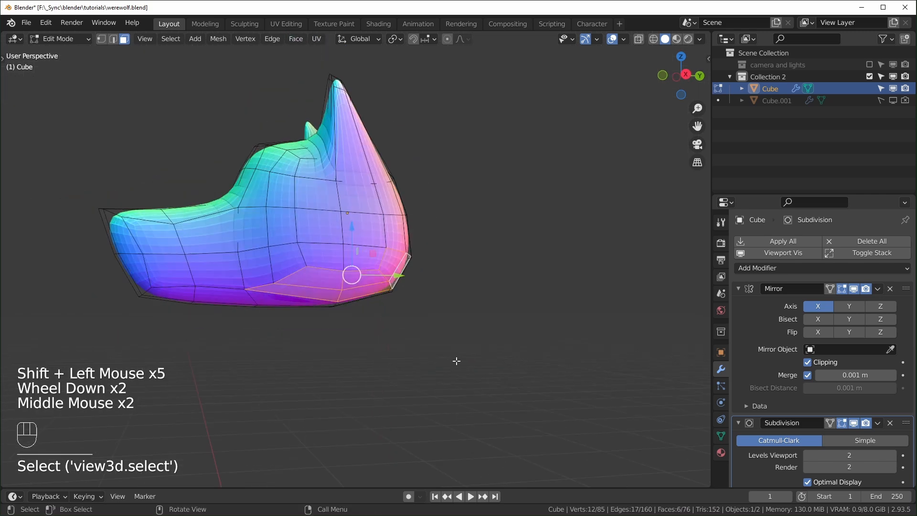
pyautogui.hotkey('alt', 'e')
pyautogui.click(437, 360)
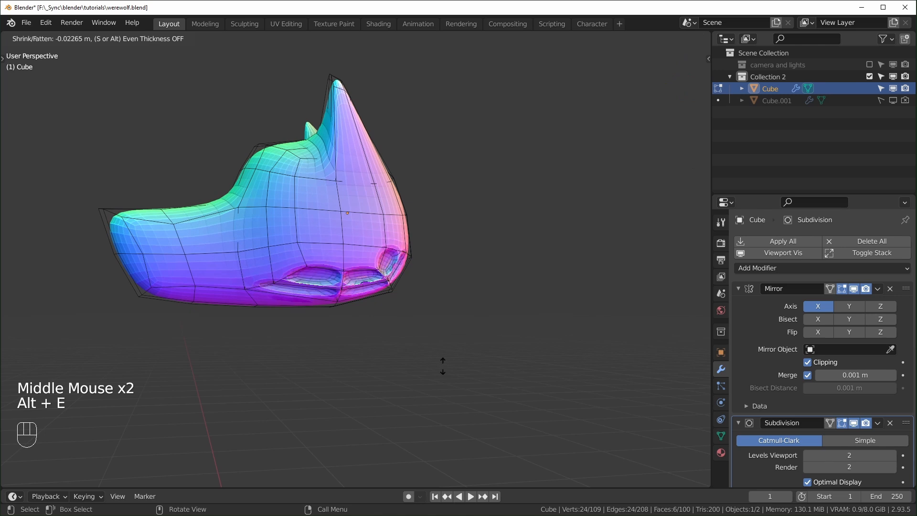
pyautogui.click(436, 348)
# Step: Scale the six extruded cheek faces down to about half size around their individual origins
pyautogui.press('.')
pyautogui.click(451, 405)
pyautogui.press('s')
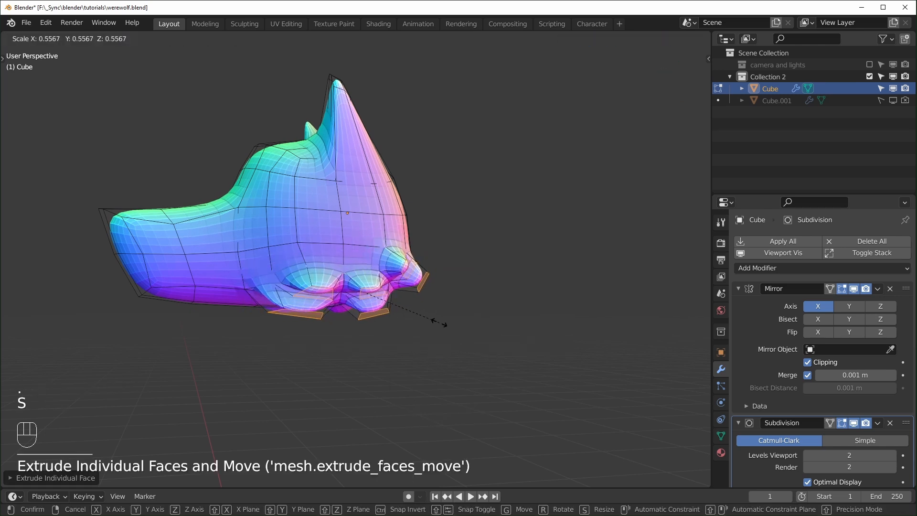
pyautogui.click(446, 329)
pyautogui.scroll(2, 435, 338)
pyautogui.moveTo(436, 337); pyautogui.dragTo(436, 301, button='middle')
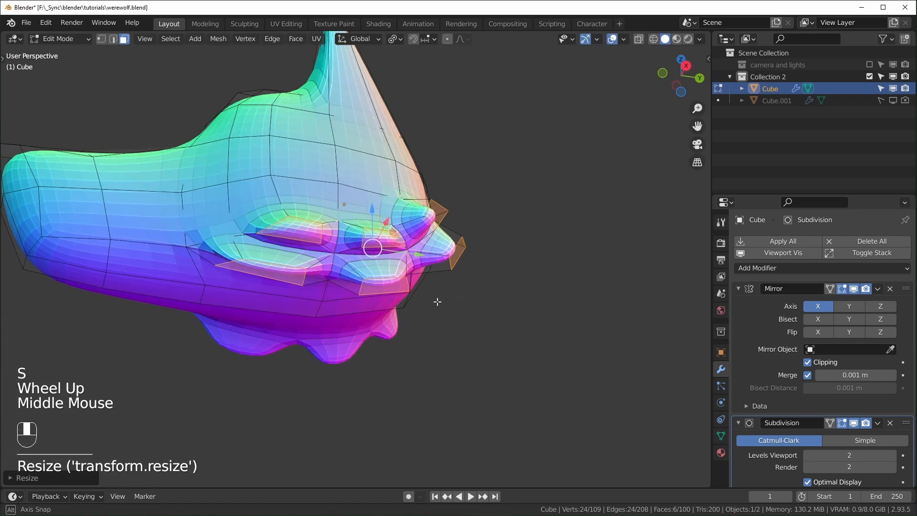
# Step: Scale the end face of the front lower cheek tuft to about half its length along Y
pyautogui.click(488, 330)
pyautogui.press('s')
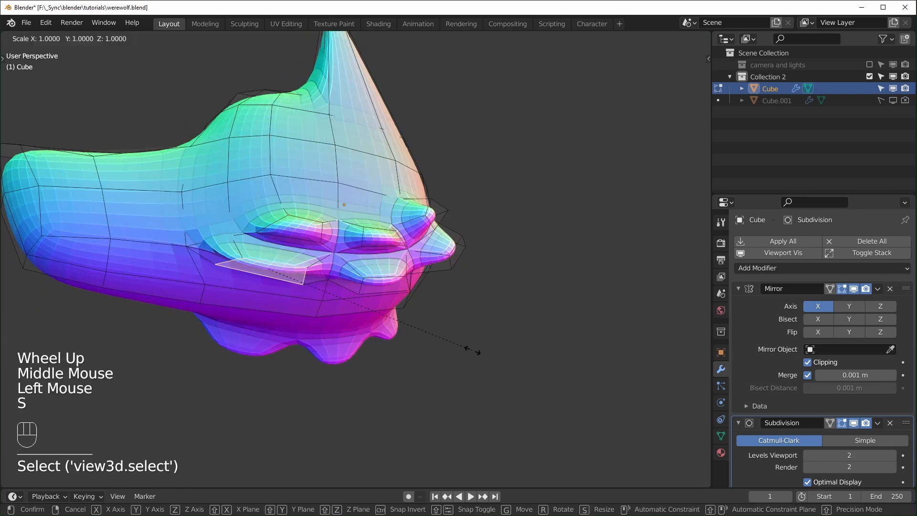
pyautogui.press('y')
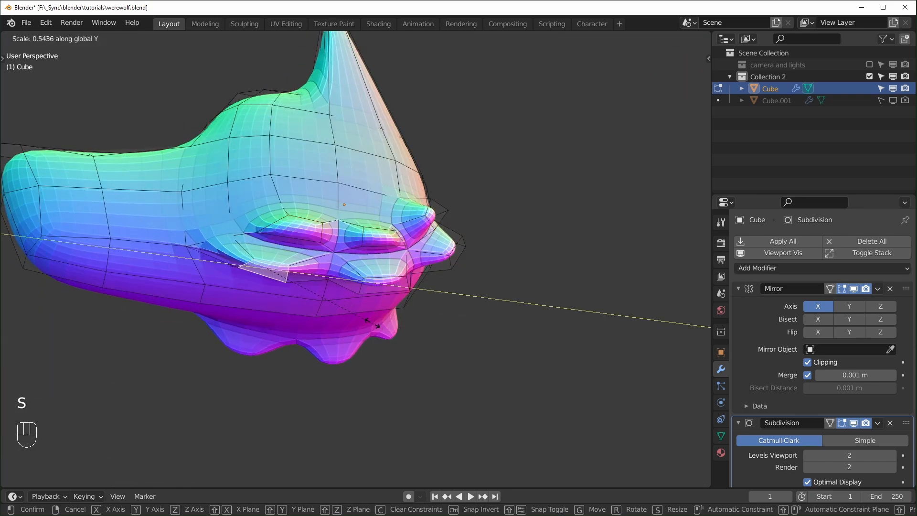
pyautogui.click(335, 308)
pyautogui.moveTo(446, 324); pyautogui.dragTo(400, 351, button='middle')
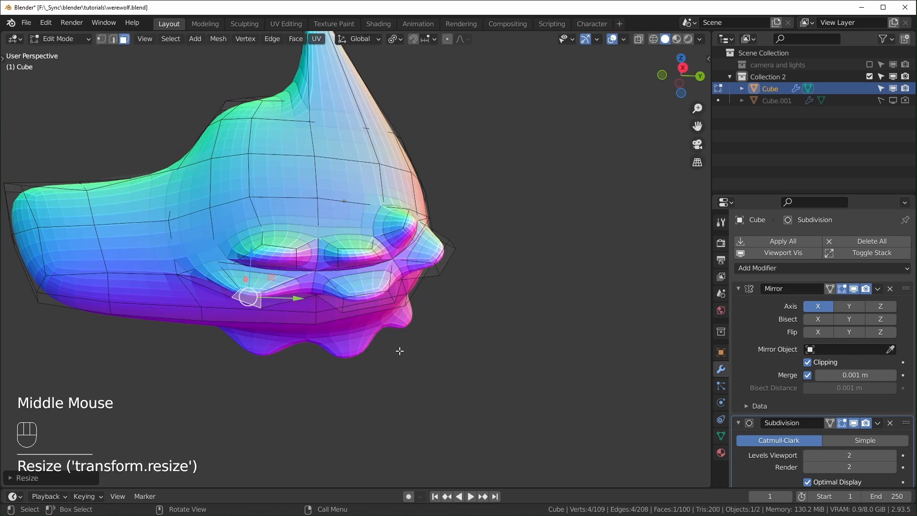
# Step: Select the six tuft end faces, shrink them into points around their individual origins, and pull them backward
pyautogui.click(273, 258)
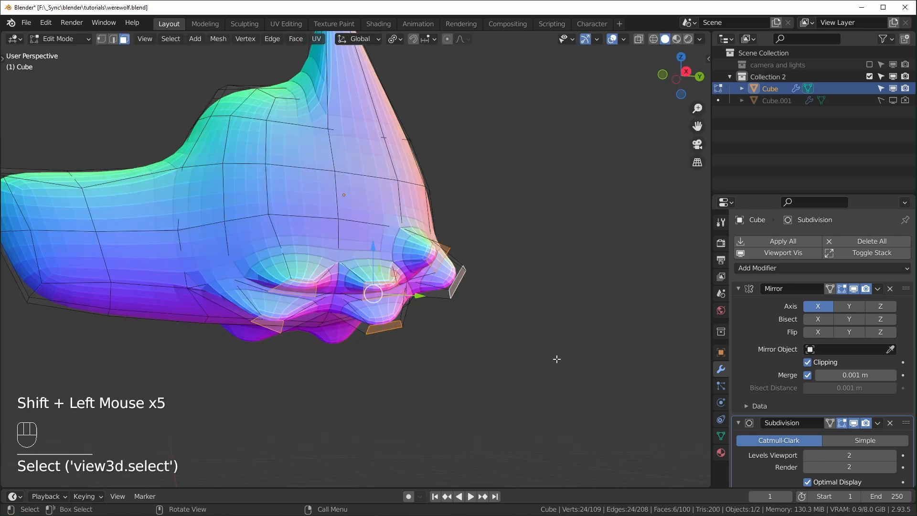
pyautogui.press('s')
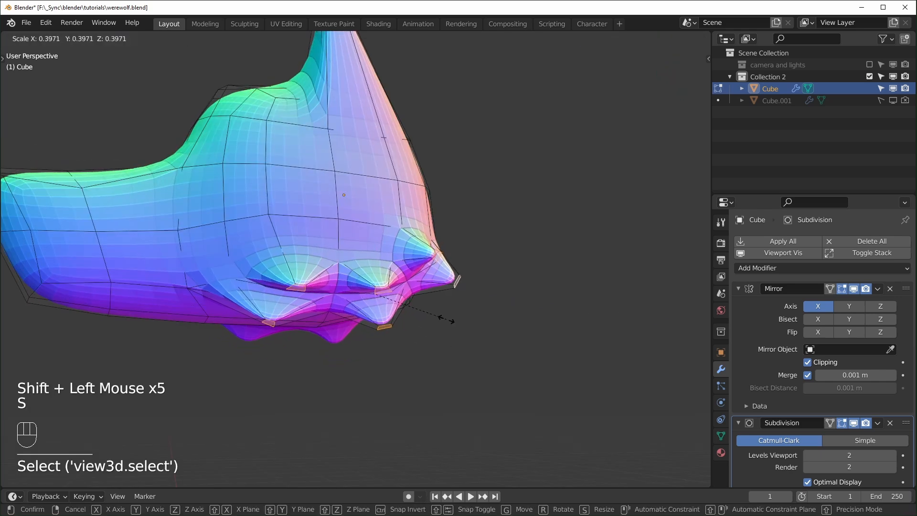
pyautogui.scroll(-2, 447, 320)
pyautogui.click(446, 320)
pyautogui.press('.')
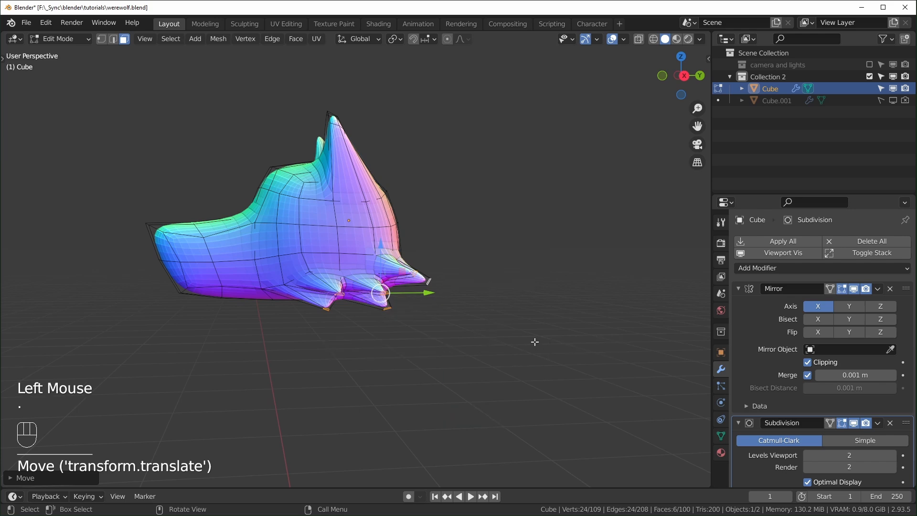
pyautogui.press('s')
pyautogui.click(576, 363)
# Step: Try moving the cheek tuft tips outward and slightly down in front view
pyautogui.press('KP_1')
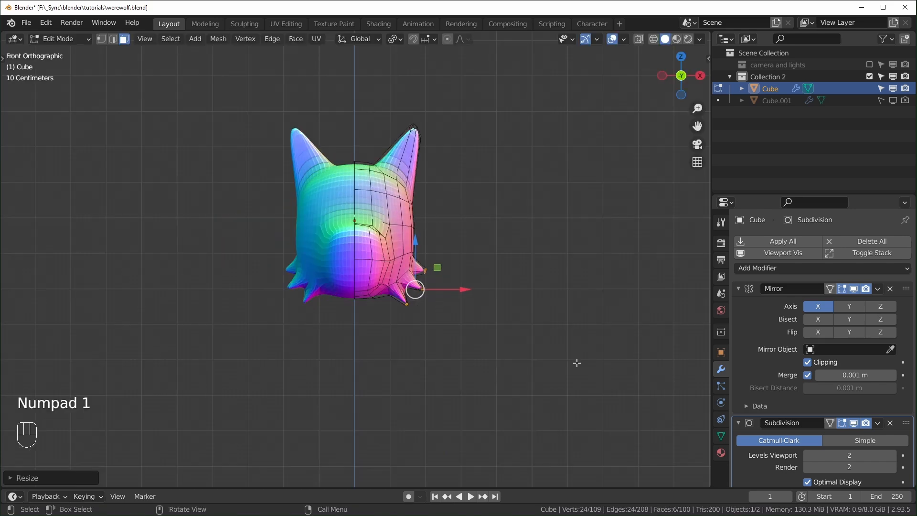
pyautogui.moveTo(475, 291)
pyautogui.mouseDown()
pyautogui.moveTo(466, 291)
pyautogui.moveTo(478, 293)
pyautogui.mouseUp()
pyautogui.moveTo(459, 260); pyautogui.dragTo(456, 271)
# Step: Undo the cheek tuft extrusions and edits back to the six selected faces
pyautogui.hotkey('ctrl', 'z')
pyautogui.hotkey('ctrl', 'z')
pyautogui.hotkey('ctrl', 'z')
pyautogui.hotkey('ctrl', 'z')
pyautogui.hotkey('ctrl', 'z')
pyautogui.hotkey('ctrl', 'z')
pyautogui.hotkey('ctrl', 'z')
pyautogui.hotkey('ctrl', 'z')
pyautogui.hotkey('ctrl', 'z')
pyautogui.hotkey('ctrl', 'z')
pyautogui.hotkey('ctrl', 'z')
pyautogui.hotkey('ctrl', 'z')
pyautogui.hotkey('ctrl', 'z')
pyautogui.hotkey('ctrl', 'z')
pyautogui.hotkey('ctrl', 'z')
pyautogui.hotkey('ctrl', 'z')
pyautogui.hotkey('ctrl', 'z')
pyautogui.hotkey('ctrl', 'z')
pyautogui.hotkey('ctrl', 'z')
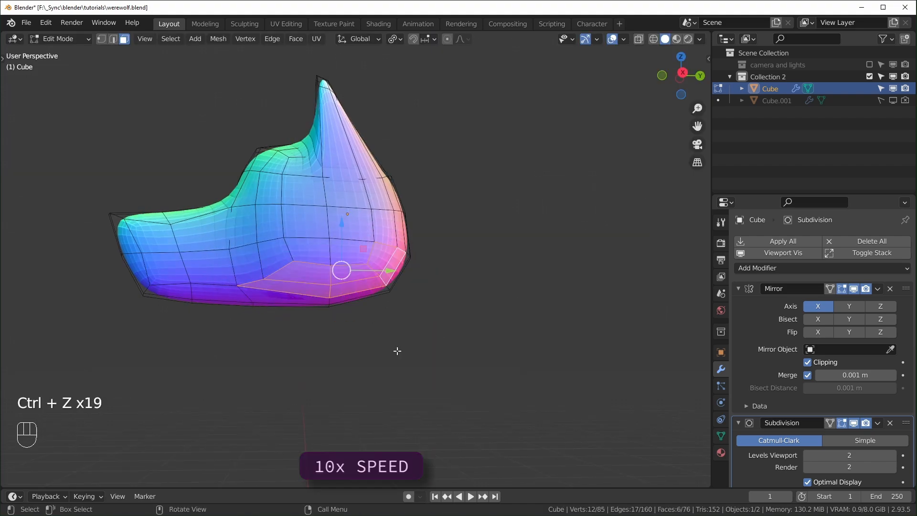
# Step: Select a compact group of four faces on the lower rear cheek instead
pyautogui.click(303, 253)
pyautogui.keyDown('shift'); pyautogui.click(298, 276); pyautogui.keyUp('shift')
pyautogui.keyDown('shift'); pyautogui.click(346, 277); pyautogui.keyUp('shift')
pyautogui.keyDown('shift'); pyautogui.click(345, 253); pyautogui.keyUp('shift')
pyautogui.keyDown('shift'); pyautogui.click(376, 260); pyautogui.keyUp('shift')
pyautogui.moveTo(406, 280); pyautogui.dragTo(432, 296, button='middle')
pyautogui.hotkey('alt', 'e')
pyautogui.click(481, 337)
pyautogui.hotkey('ctrl', 'z')
# Step: Extrude the four cheek faces individually and shrink their ends into points around individual origins
pyautogui.moveTo(481, 337); pyautogui.dragTo(420, 315, button='middle')
pyautogui.hotkey('alt', 'e')
pyautogui.moveTo(454, 353)
pyautogui.mouseDown(button='middle')
pyautogui.moveTo(425, 362)
pyautogui.moveTo(460, 363)
pyautogui.mouseUp(button='middle')
pyautogui.press('.')
pyautogui.click(434, 433)
pyautogui.press('s')
pyautogui.click(414, 375)
# Step: Move the four cheek tuft tips away from the head, adjusting their position outward in front view
pyautogui.moveTo(416, 319); pyautogui.dragTo(432, 329)
pyautogui.moveTo(461, 363); pyautogui.dragTo(381, 336, button='middle')
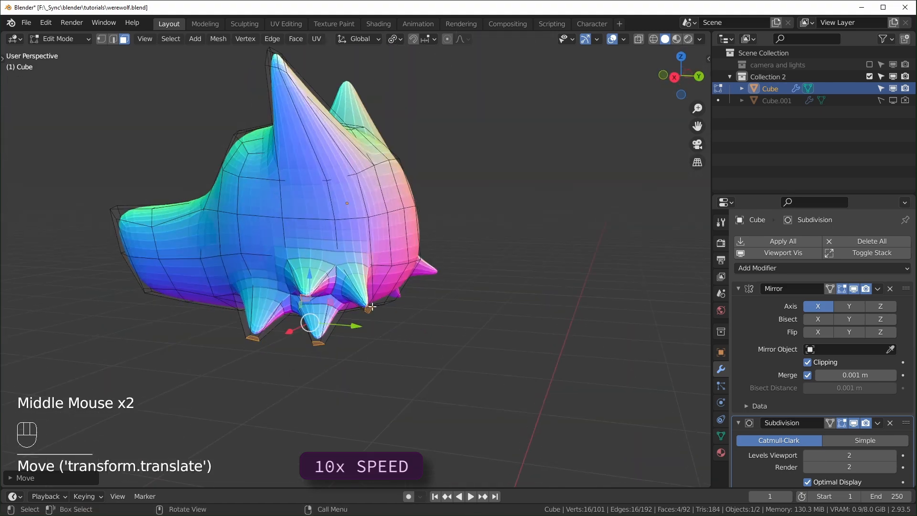
pyautogui.press('KP_1')
pyautogui.press('g')
pyautogui.click(479, 322)
pyautogui.press('KP_1')
pyautogui.press('KP_3')
# Step: Return to Object Mode, apply Shade Smooth to the head, and save the file
pyautogui.scroll(-2, 477, 382)
pyautogui.moveTo(430, 382); pyautogui.dragTo(491, 403, button='middle')
pyautogui.scroll(2, 430, 335)
pyautogui.press('Tab')
pyautogui.rightClick(374, 255)
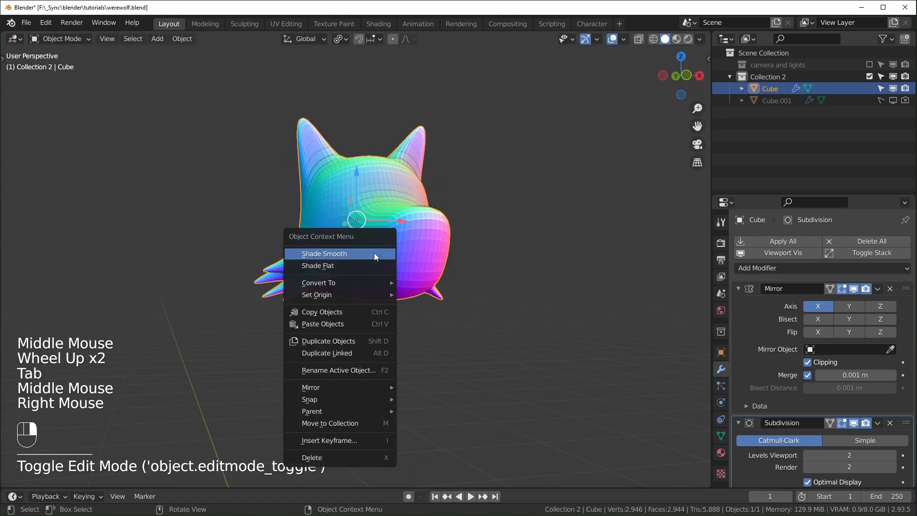
pyautogui.click(354, 256)
pyautogui.moveTo(354, 256)
pyautogui.mouseDown(button='middle')
pyautogui.moveTo(459, 350)
pyautogui.moveTo(348, 357)
pyautogui.moveTo(437, 365)
pyautogui.moveTo(596, 345)
pyautogui.moveTo(455, 356)
pyautogui.moveTo(477, 360)
pyautogui.moveTo(328, 294)
pyautogui.moveTo(512, 289)
pyautogui.mouseUp(button='middle')
pyautogui.click(459, 351)
pyautogui.hotkey('ctrl', 's')
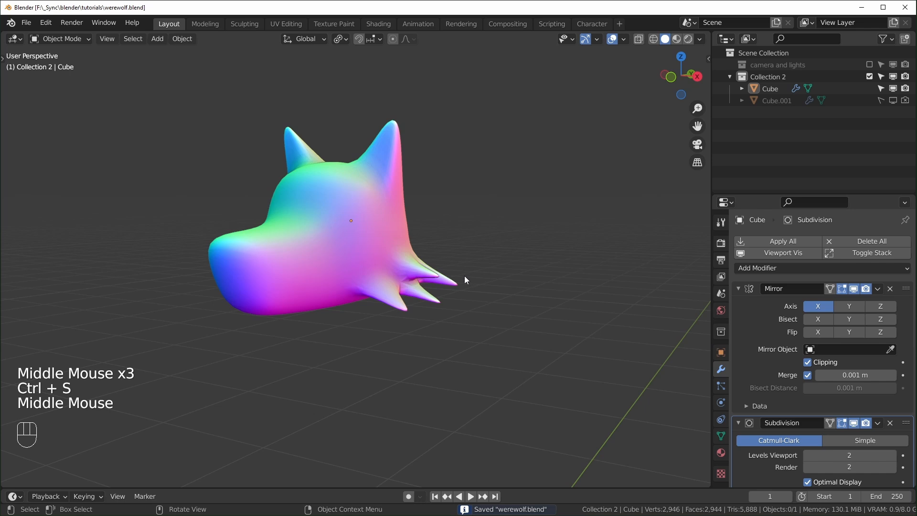
# Step: Rename the Cube object to head
pyautogui.doubleClick(769, 89)
pyautogui.write('head')
pyautogui.press('Return')
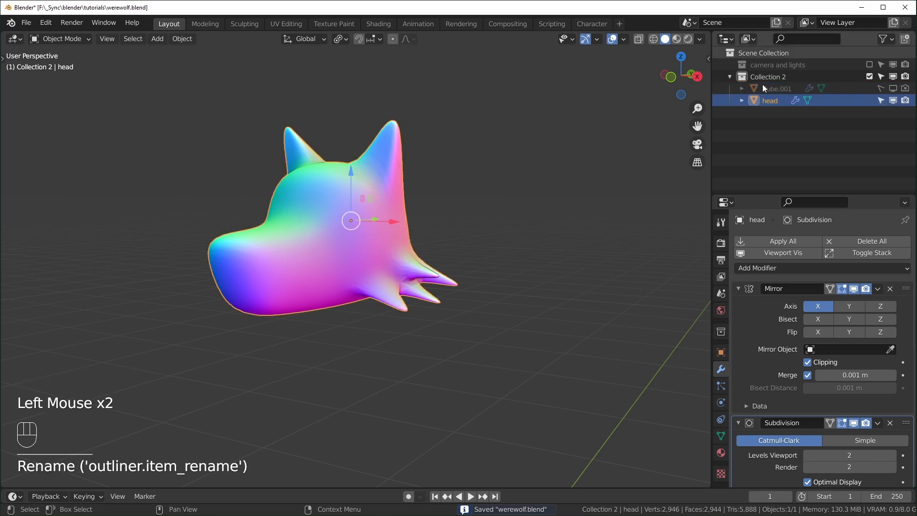
# Step: Add a new cube mesh in front view for the eye
pyautogui.moveTo(486, 293); pyautogui.dragTo(428, 273, button='middle')
pyautogui.press('KP_1')
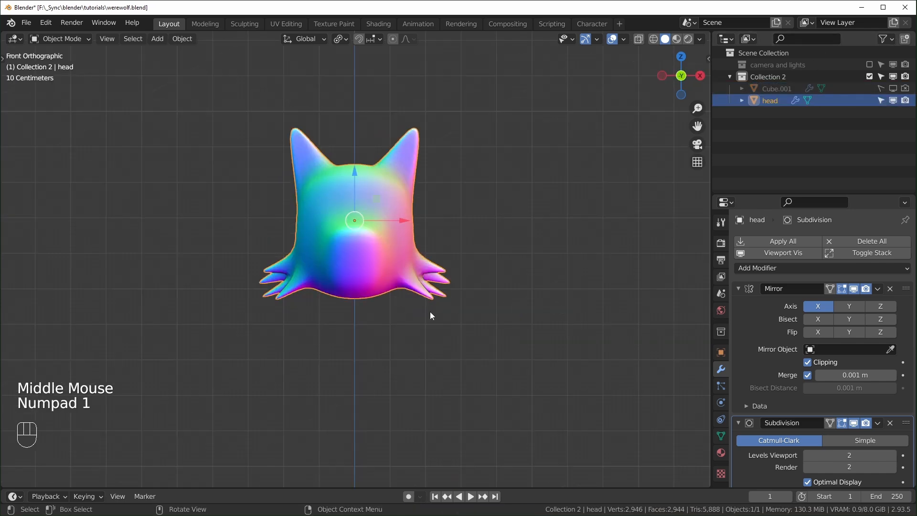
pyautogui.hotkey('shift', 'a')
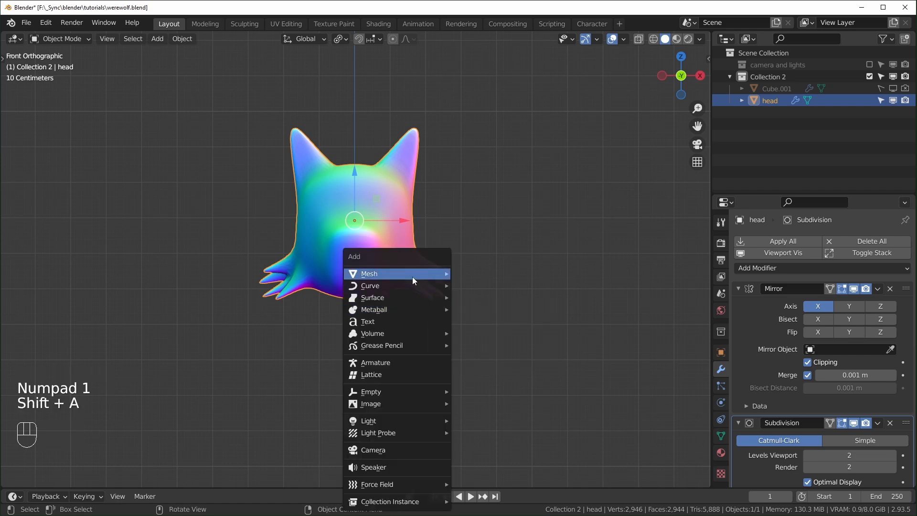
pyautogui.hotkey('shift', 'a')
pyautogui.moveTo(415, 122)
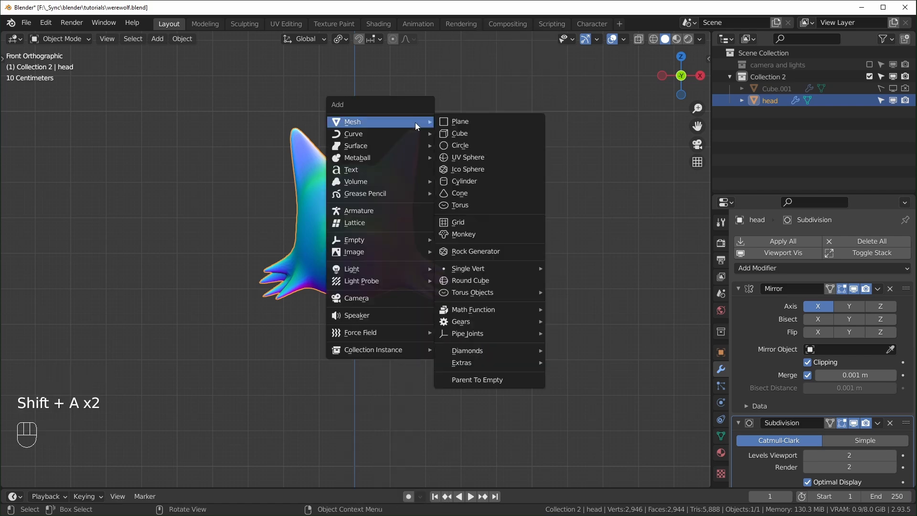
pyautogui.click(466, 133)
# Step: Scale the new cube down to eye size and move it onto the face above the snout, beside the centre line
pyautogui.press('g')
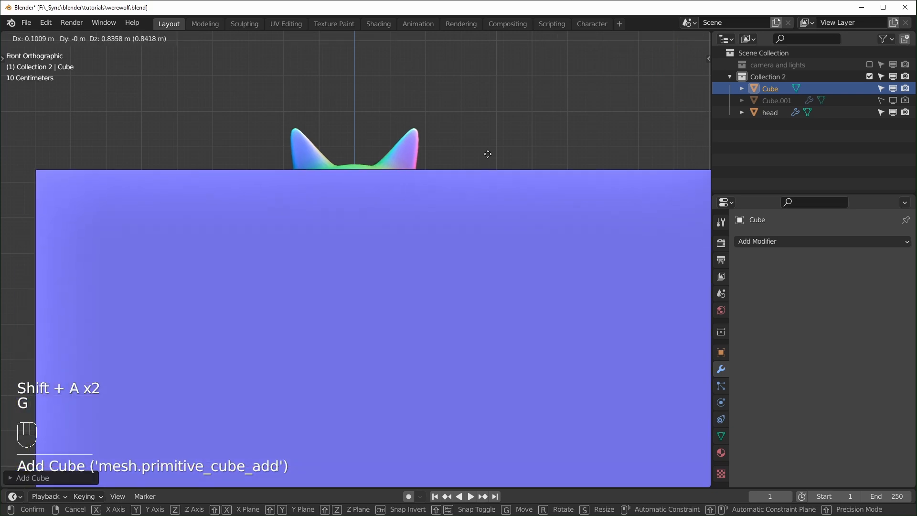
pyautogui.click(541, 293)
pyautogui.press('s')
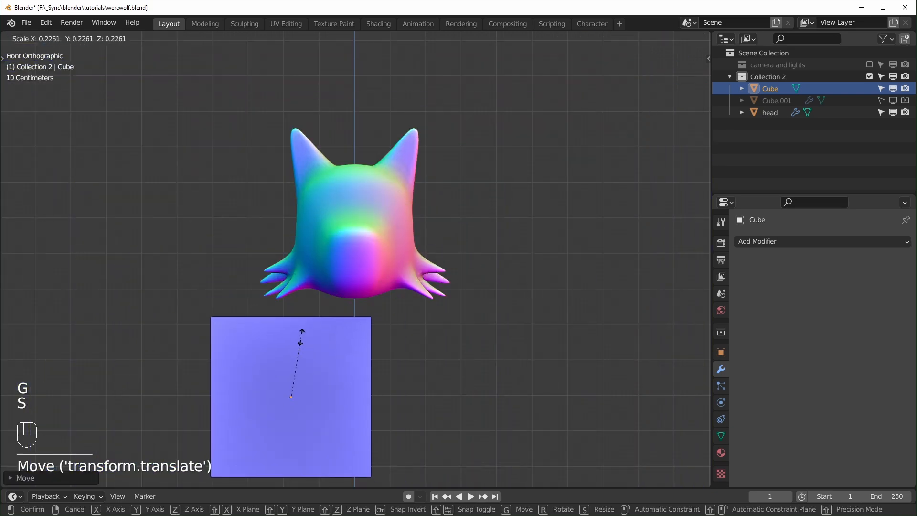
pyautogui.click(297, 360)
pyautogui.press('g')
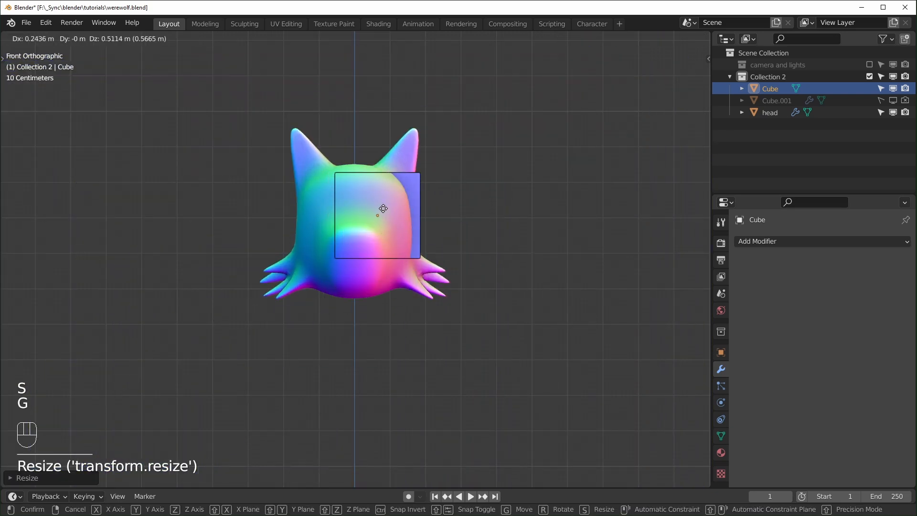
pyautogui.moveTo(362, 256); pyautogui.dragTo(359, 256)
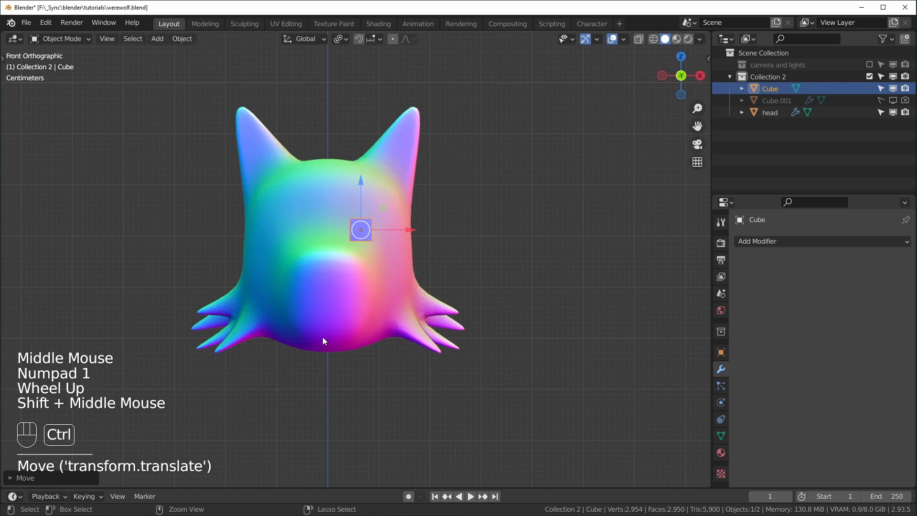
# Step: Give the eye cube a level 2 Subdivision modifier and a Mirror modifier using head as the mirror object
pyautogui.hotkey('ctrl', '2')
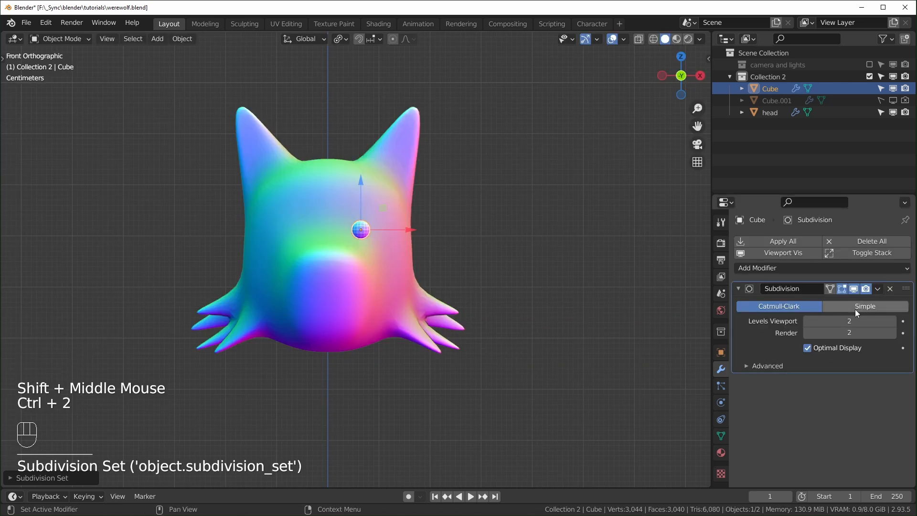
pyautogui.moveTo(522, 273); pyautogui.dragTo(597, 272, button='middle')
pyautogui.click(835, 269)
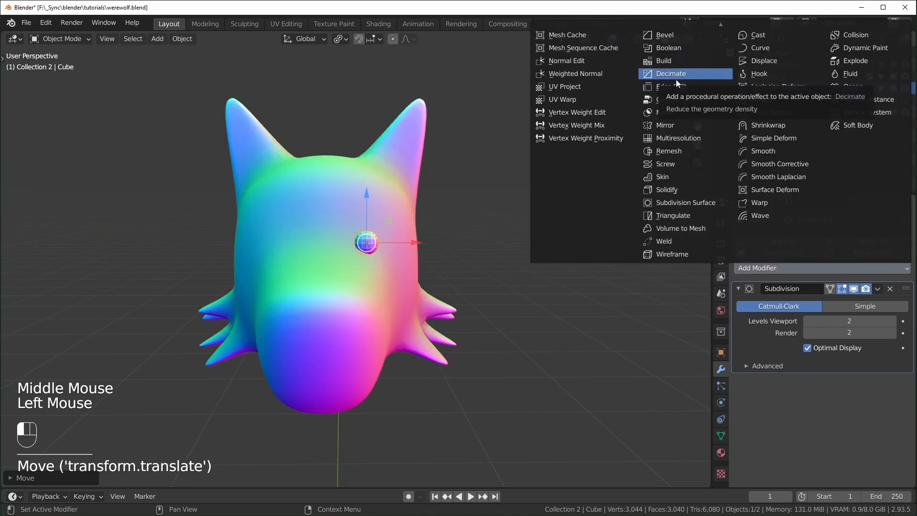
pyautogui.click(679, 126)
pyautogui.click(890, 444)
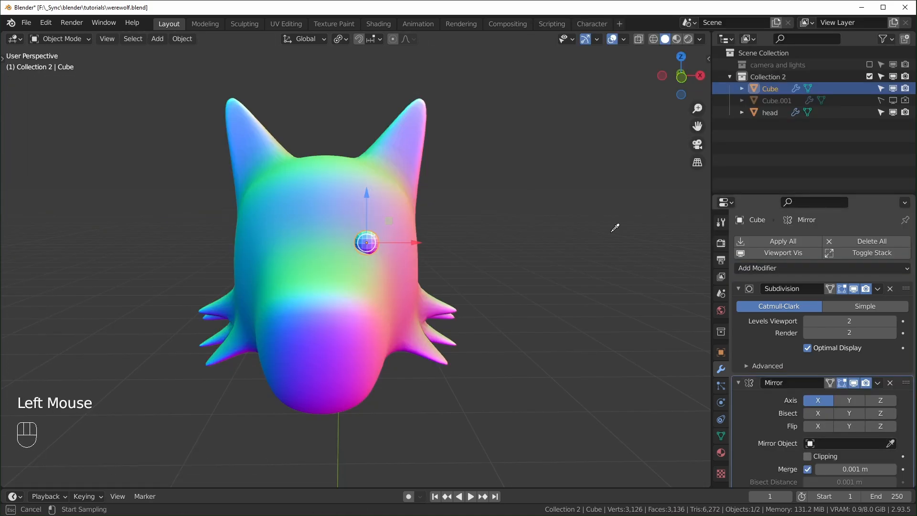
pyautogui.click(339, 173)
# Step: Apply the eye object's transform
pyautogui.moveTo(347, 282); pyautogui.dragTo(312, 219, button='middle')
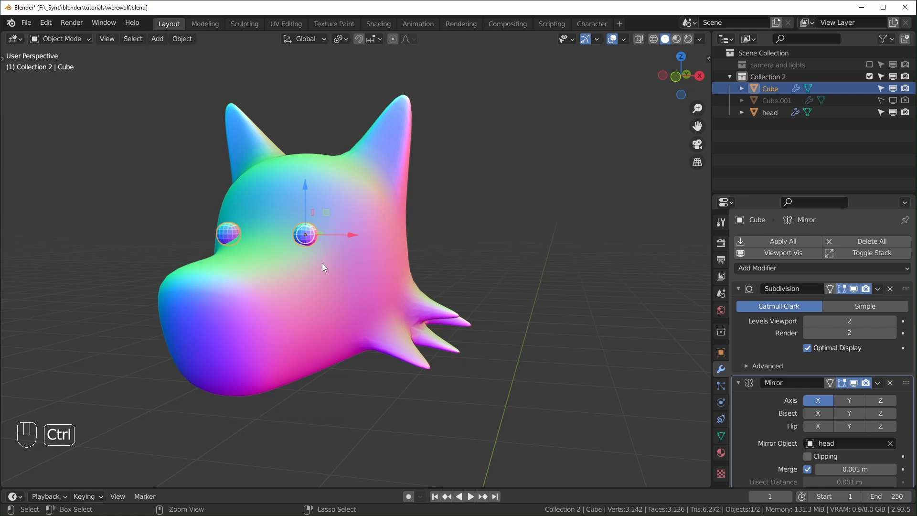
pyautogui.hotkey('ctrl', 'a')
pyautogui.click(293, 264)
# Step: Edit the head mesh in vertex mode, moving the vertex just below the eye to reshape the face around it
pyautogui.scroll(1, 364, 294)
pyautogui.moveTo(363, 294)
pyautogui.mouseDown(button='middle')
pyautogui.moveTo(322, 294)
pyautogui.moveTo(365, 292)
pyautogui.mouseUp(button='middle')
pyautogui.click(365, 292)
pyautogui.press('Tab')
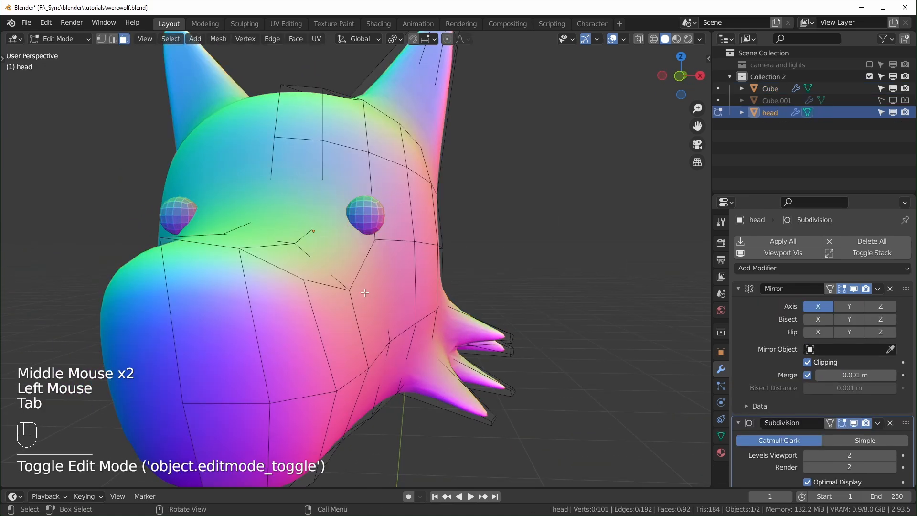
pyautogui.press('KP_1')
pyautogui.press('1')
pyautogui.hotkey('alt', 'z')
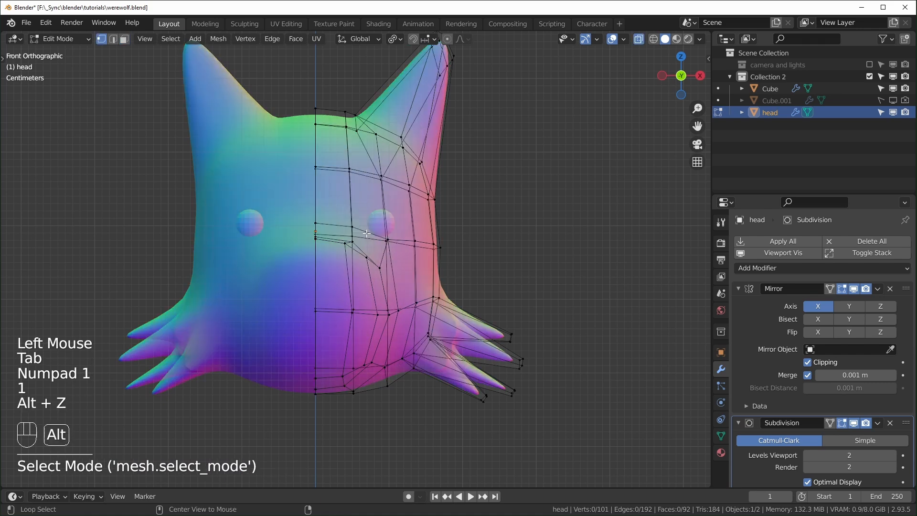
pyautogui.click(387, 242)
pyautogui.hotkey('alt', 'z')
pyautogui.moveTo(388, 241); pyautogui.dragTo(424, 253)
pyautogui.moveTo(424, 253); pyautogui.dragTo(399, 333, button='middle')
pyautogui.hotkey('alt', 'z')
pyautogui.hotkey('alt', 'z')
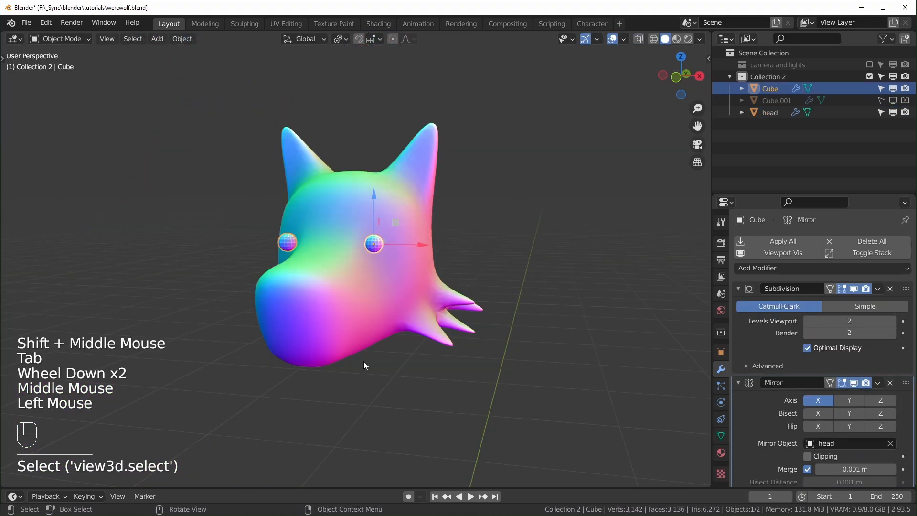
# Step: Duplicate the eye in place and move the copy up along Z, directly above the original
pyautogui.scroll(1, 363, 361)
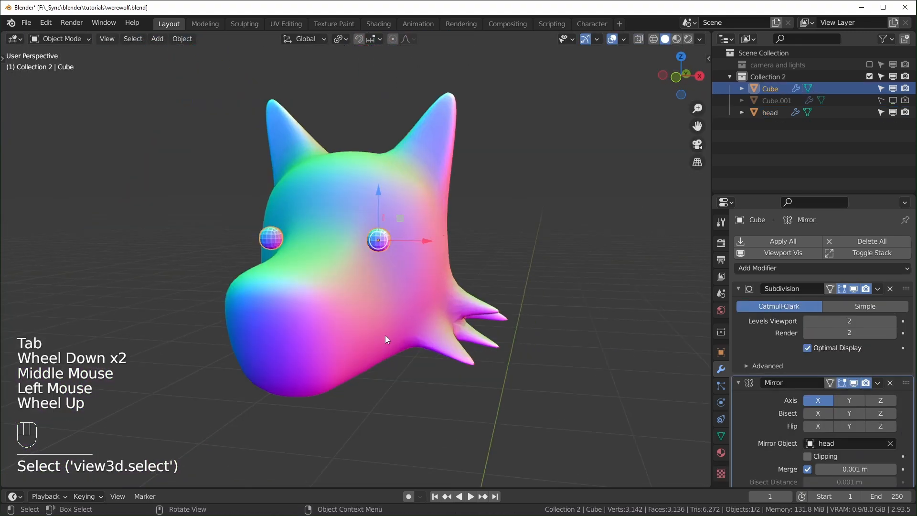
pyautogui.hotkey('shift', 'd')
pyautogui.rightClick(390, 222)
pyautogui.moveTo(390, 223); pyautogui.dragTo(397, 207, button='middle')
pyautogui.moveTo(384, 191); pyautogui.dragTo(382, 161)
# Step: Delete every face of the upper eye copy's cube except the one facing the front
pyautogui.moveTo(509, 327); pyautogui.dragTo(500, 297, button='middle')
pyautogui.press('Tab')
pyautogui.scroll(2, 462, 331)
pyautogui.keyDown('shift'); pyautogui.moveTo(461, 331); pyautogui.dragTo(408, 411, button='middle'); pyautogui.keyUp('shift')
pyautogui.scroll(2, 409, 410)
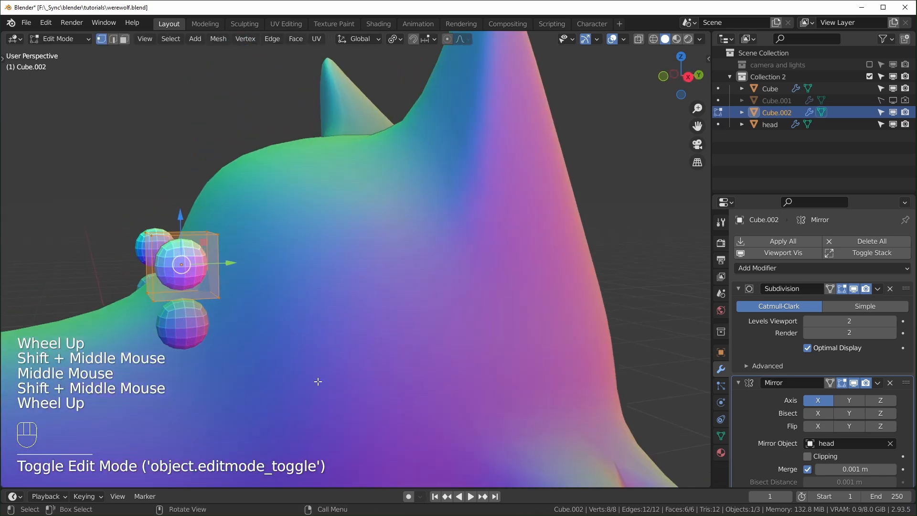
pyautogui.moveTo(318, 381); pyautogui.dragTo(392, 301, button='middle')
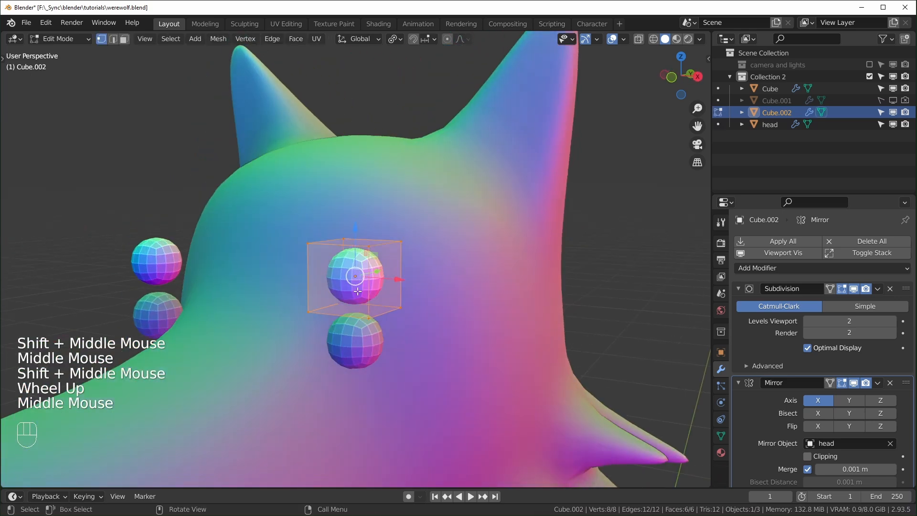
pyautogui.press('3')
pyautogui.click(392, 301)
pyautogui.hotkey('ctrl', 'i')
pyautogui.moveTo(400, 303); pyautogui.dragTo(387, 327, button='middle')
pyautogui.press('x')
pyautogui.click(340, 320)
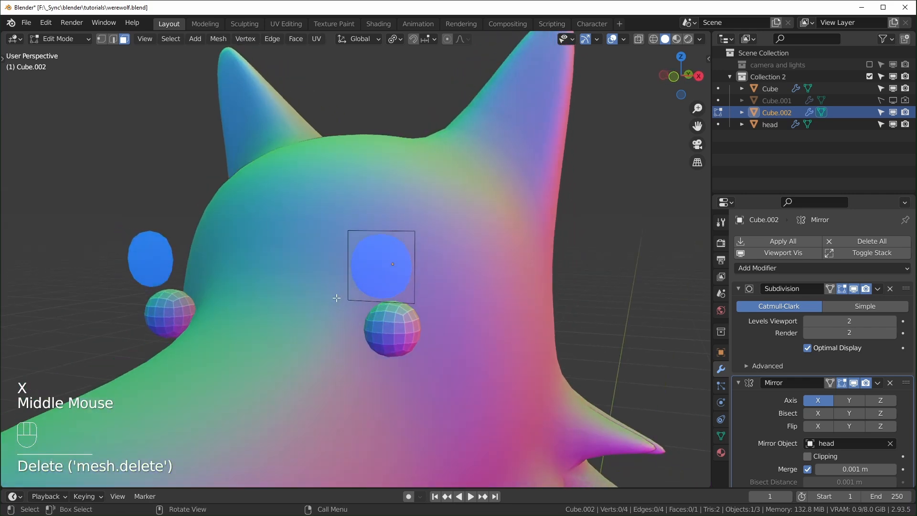
# Step: Move the remaining face back along Y so it sits centred directly above the eye
pyautogui.click(372, 272)
pyautogui.moveTo(373, 272); pyautogui.dragTo(220, 267, button='middle')
pyautogui.press('KP_3')
pyautogui.moveTo(201, 250); pyautogui.dragTo(225, 256)
pyautogui.press('KP_1')
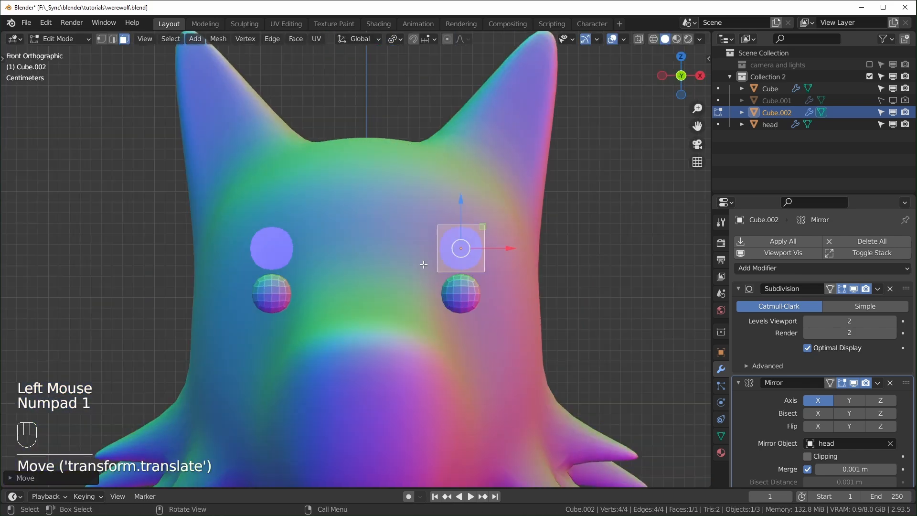
# Step: Add a Solidify modifier to the face object and place it first in the stack, ahead of Subdivision and Mirror
pyautogui.keyDown('shift'); pyautogui.moveTo(512, 314); pyautogui.dragTo(420, 332, button='middle'); pyautogui.keyUp('shift')
pyautogui.keyDown('shift'); pyautogui.scroll(-1, 420, 331); pyautogui.keyUp('shift')
pyautogui.scroll(2, 420, 332)
pyautogui.keyDown('shift'); pyautogui.moveTo(366, 278); pyautogui.dragTo(356, 269, button='middle'); pyautogui.keyUp('shift')
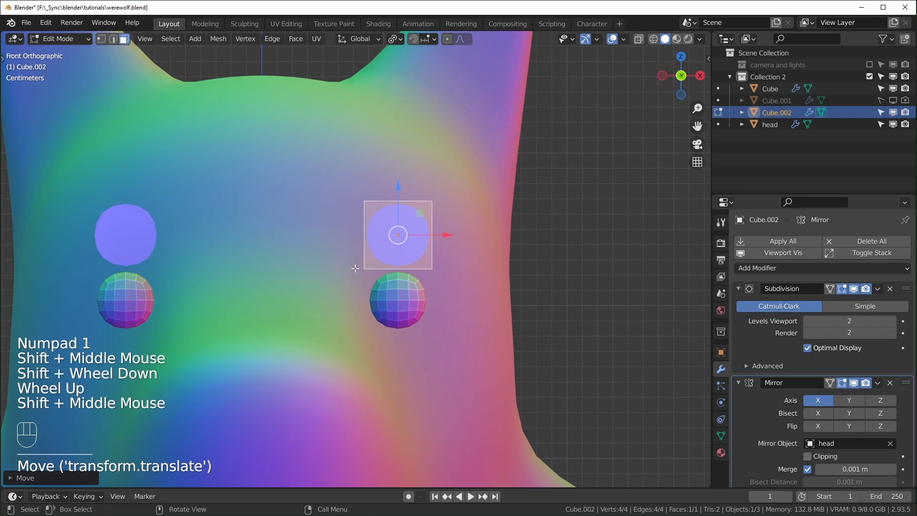
pyautogui.click(863, 268)
pyautogui.click(849, 268)
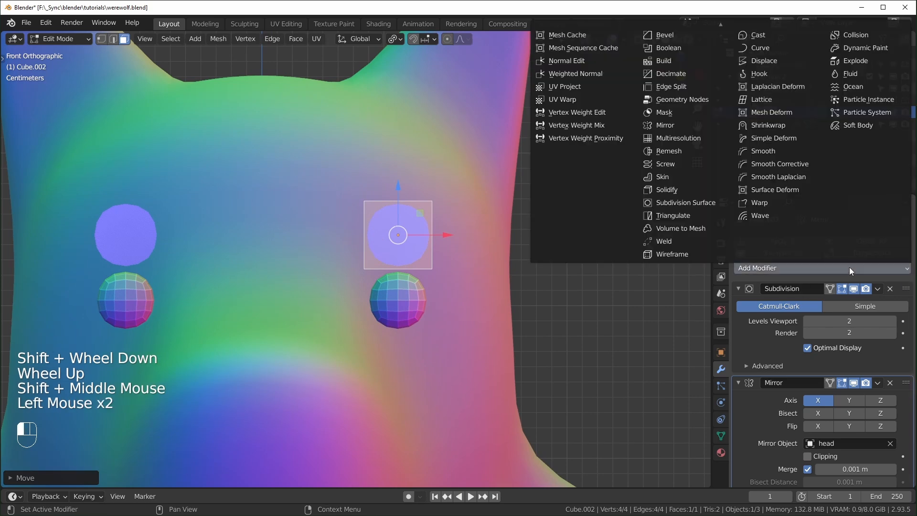
pyautogui.click(685, 189)
pyautogui.scroll(-5, 878, 419)
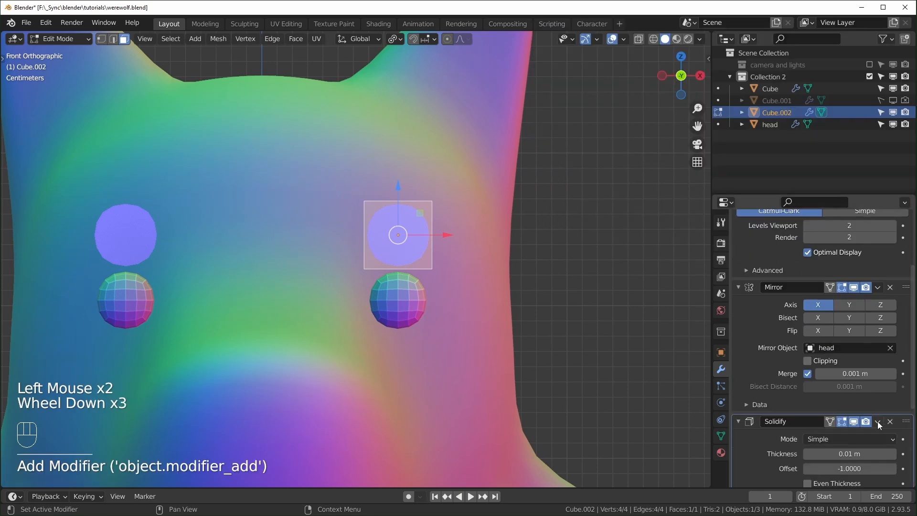
pyautogui.moveTo(905, 308); pyautogui.dragTo(896, 172)
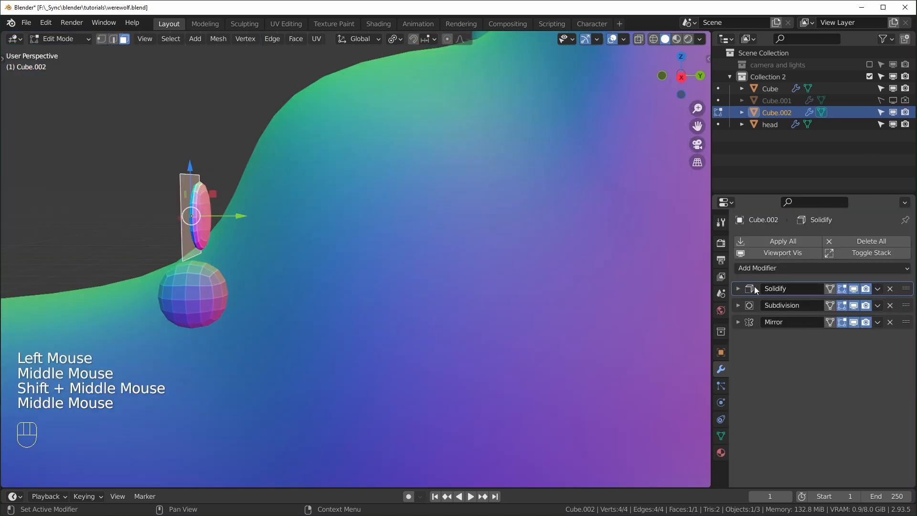
# Step: Set the Solidify offset to 0 and increase its thickness to about 0.042 m
pyautogui.click(734, 289)
pyautogui.click(743, 290)
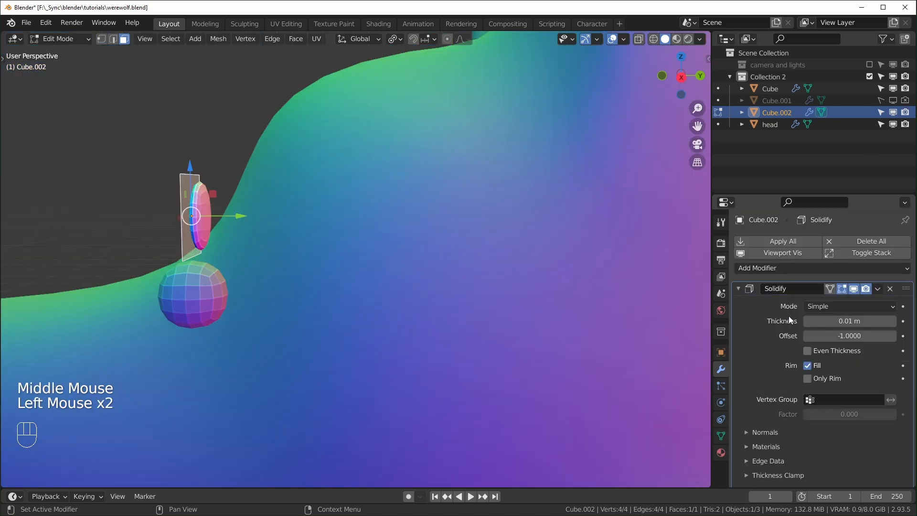
pyautogui.write('0')
pyautogui.press('Return')
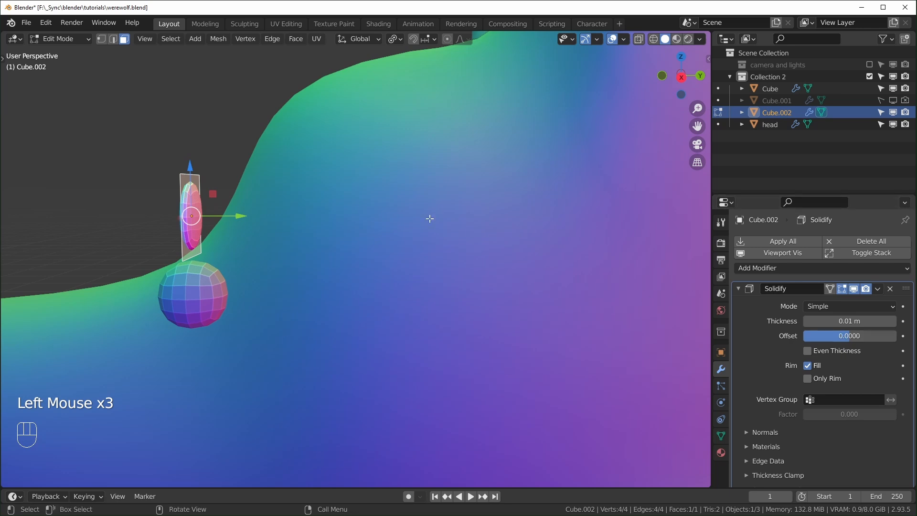
pyautogui.press('KP_3')
pyautogui.keyDown('shift'); pyautogui.moveTo(849, 321); pyautogui.dragTo(857, 321); pyautogui.keyUp('shift')
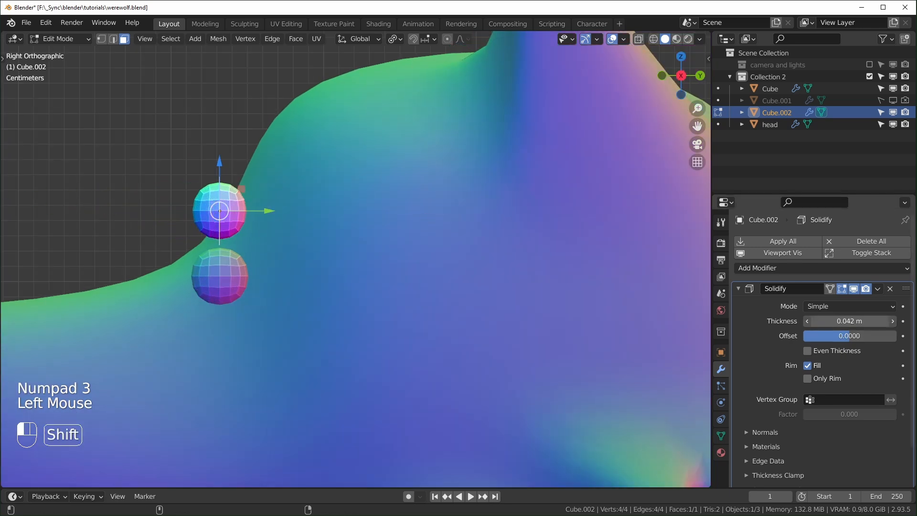
# Step: Try a Bevel modifier between Solidify and Subdivision, with an amount of 0.012 m and 2 segments
pyautogui.press('KP_1')
pyautogui.click(738, 289)
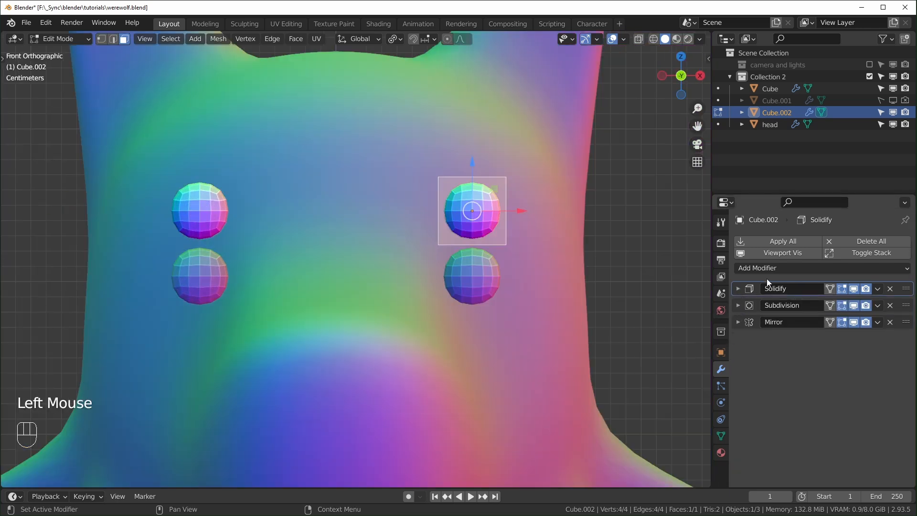
pyautogui.click(786, 269)
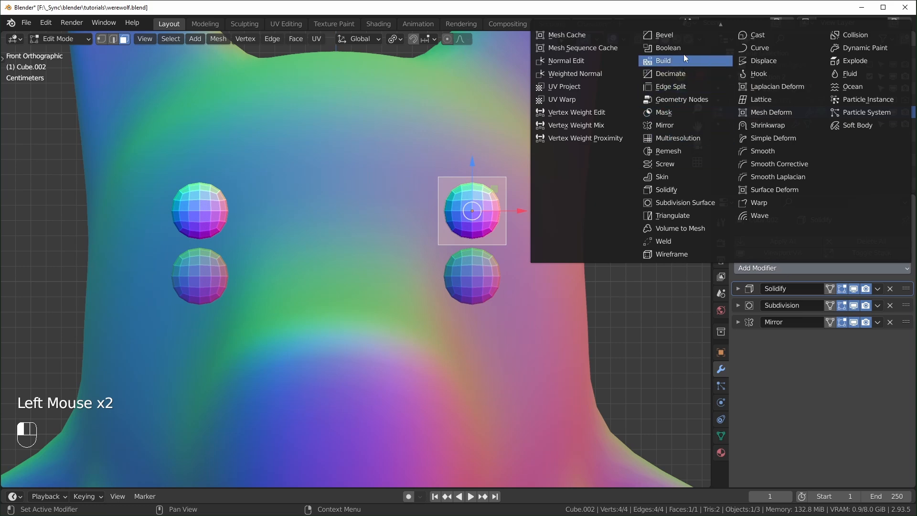
pyautogui.click(683, 36)
pyautogui.moveTo(906, 343); pyautogui.dragTo(906, 305)
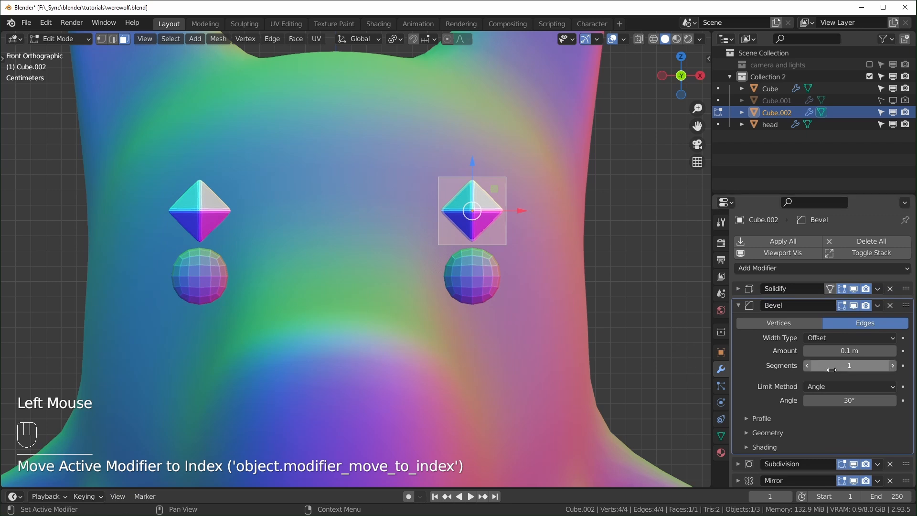
pyautogui.keyDown('shift'); pyautogui.moveTo(860, 350); pyautogui.dragTo(840, 350); pyautogui.keyUp('shift')
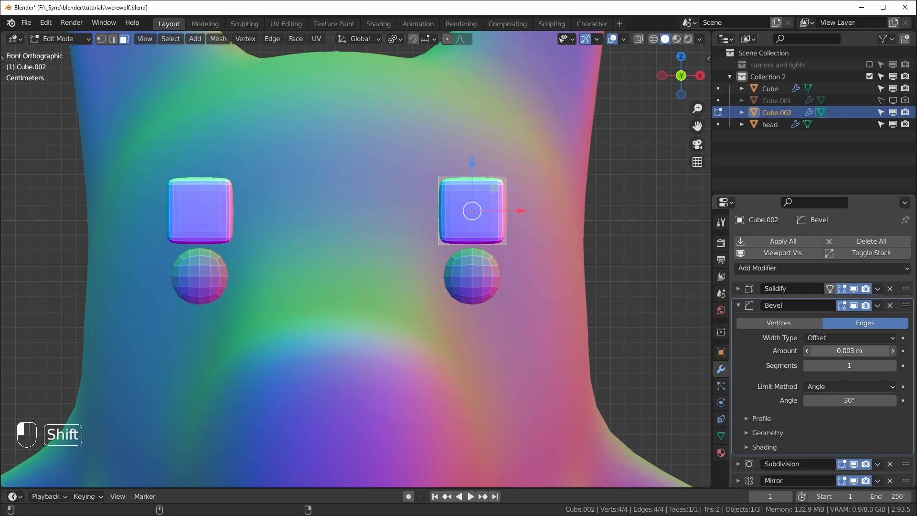
pyautogui.keyDown('shift'); pyautogui.moveTo(840, 350); pyautogui.dragTo(846, 350); pyautogui.keyUp('shift')
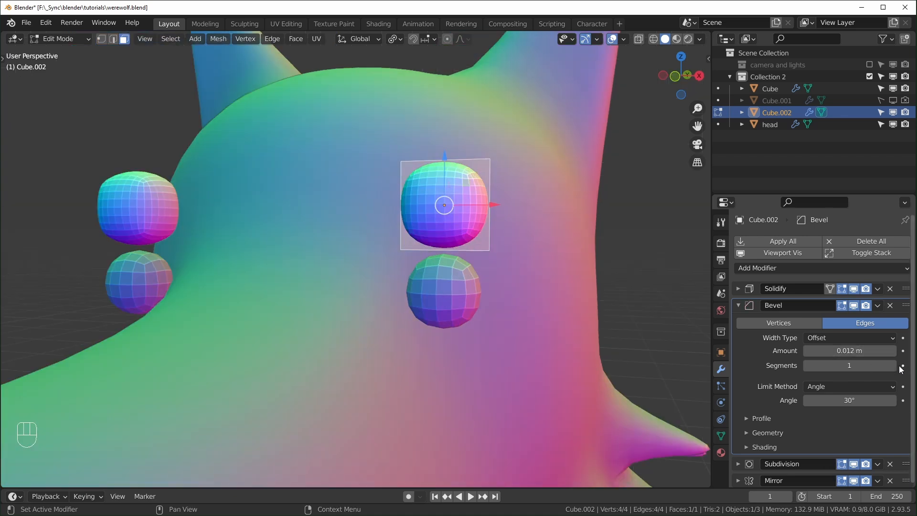
pyautogui.click(892, 365)
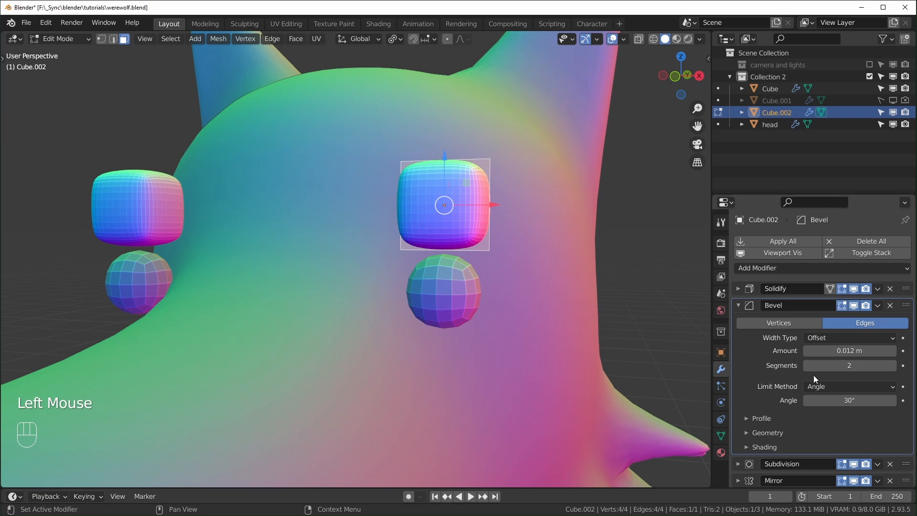
# Step: Stretch the piece along X into a long brow by moving its inner and outer end vertices apart
pyautogui.press('KP_1')
pyautogui.press('1')
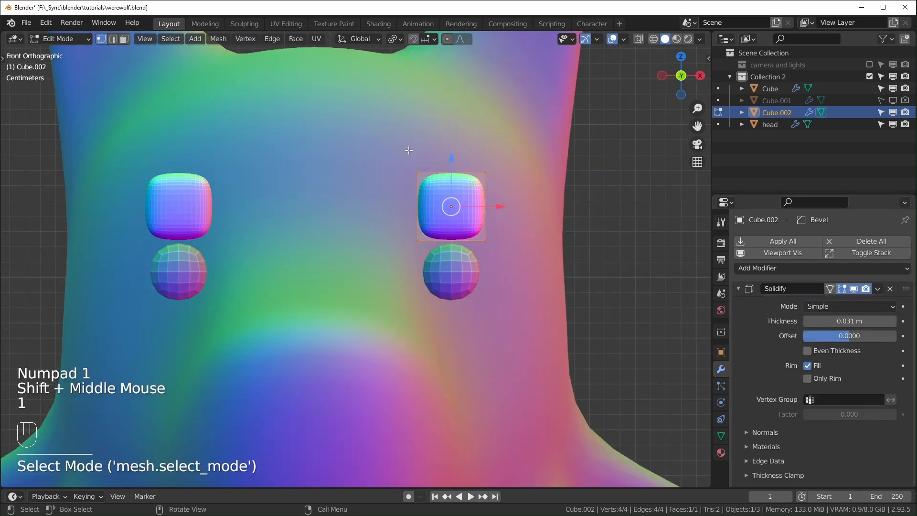
pyautogui.moveTo(396, 141); pyautogui.dragTo(447, 257)
pyautogui.moveTo(471, 211); pyautogui.dragTo(410, 211)
pyautogui.moveTo(515, 262); pyautogui.dragTo(516, 262)
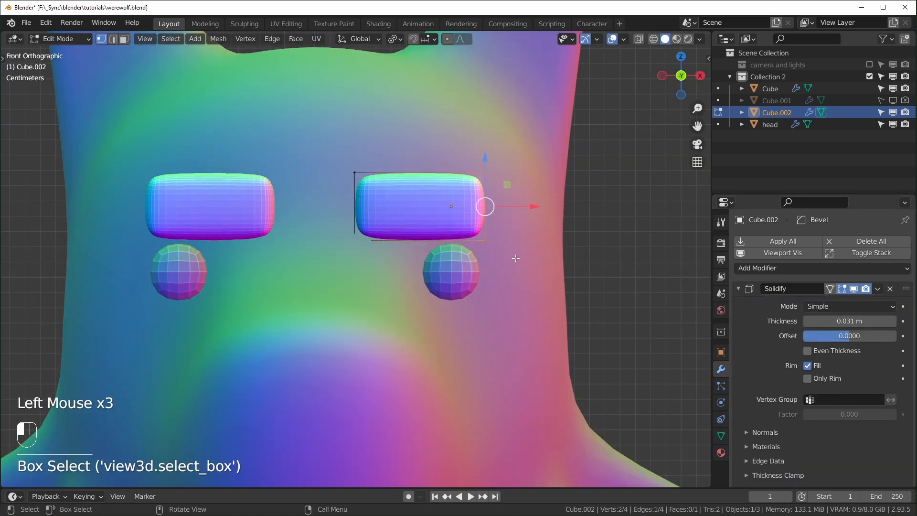
pyautogui.moveTo(530, 207); pyautogui.dragTo(600, 207)
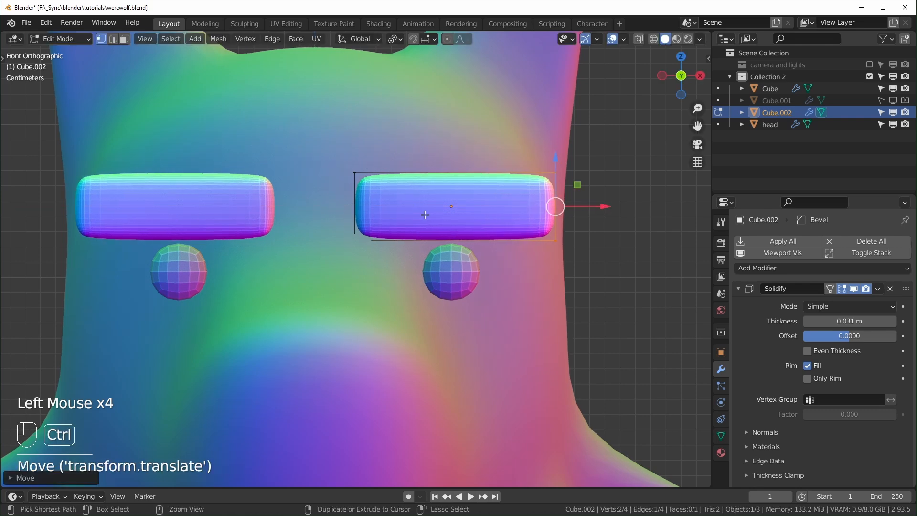
# Step: Add two vertical loop cuts across the brow and lower the upper vertex of the inner one
pyautogui.hotkey('ctrl', 'r')
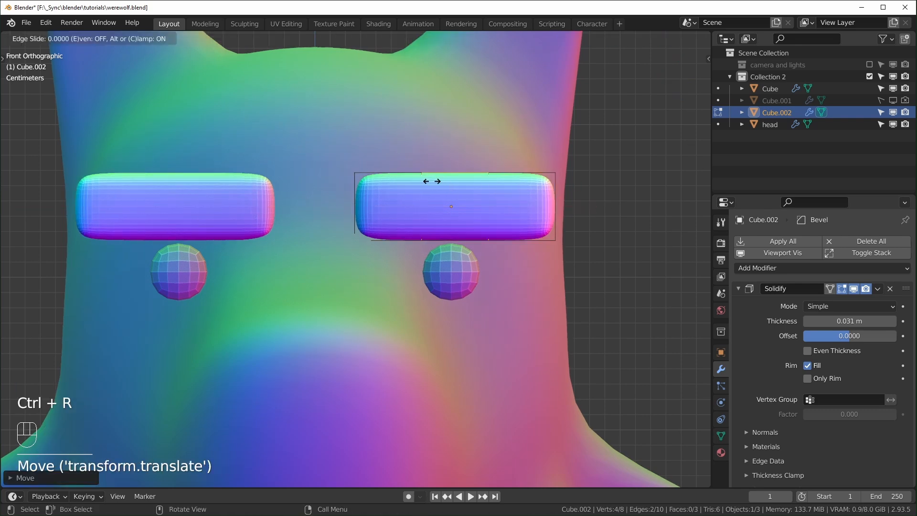
pyautogui.click(432, 181)
pyautogui.moveTo(422, 148); pyautogui.dragTo(422, 153)
pyautogui.moveTo(332, 151); pyautogui.dragTo(371, 245)
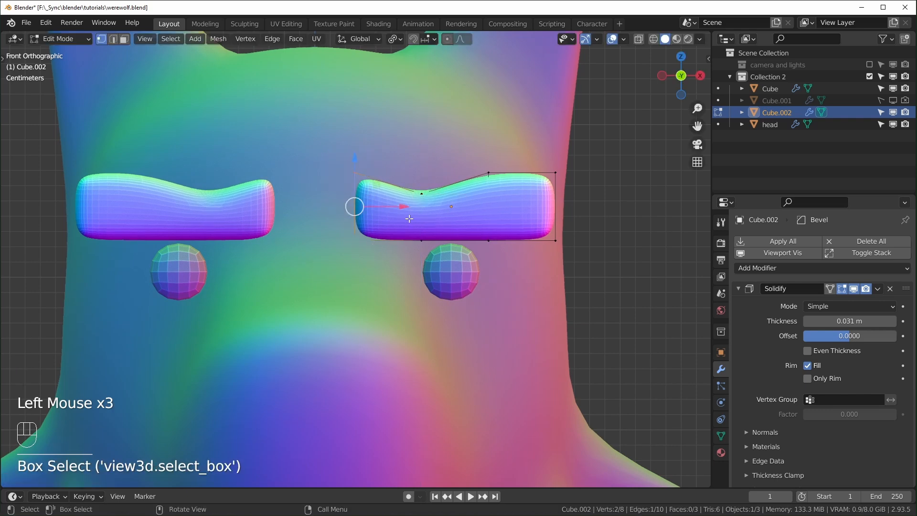
pyautogui.click(410, 179)
# Step: Raise the brow's outer loop to form an arch, and rescale the outer loop, outer end and inner loop
pyautogui.moveTo(468, 157); pyautogui.dragTo(506, 249)
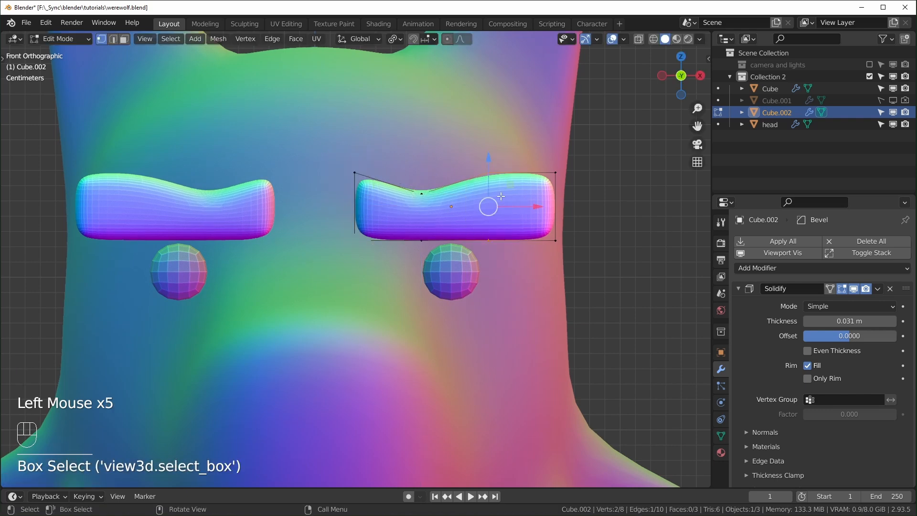
pyautogui.moveTo(491, 159); pyautogui.dragTo(487, 133)
pyautogui.press('s')
pyautogui.click(604, 263)
pyautogui.moveTo(561, 139); pyautogui.dragTo(590, 272)
pyautogui.press('s')
pyautogui.click(608, 273)
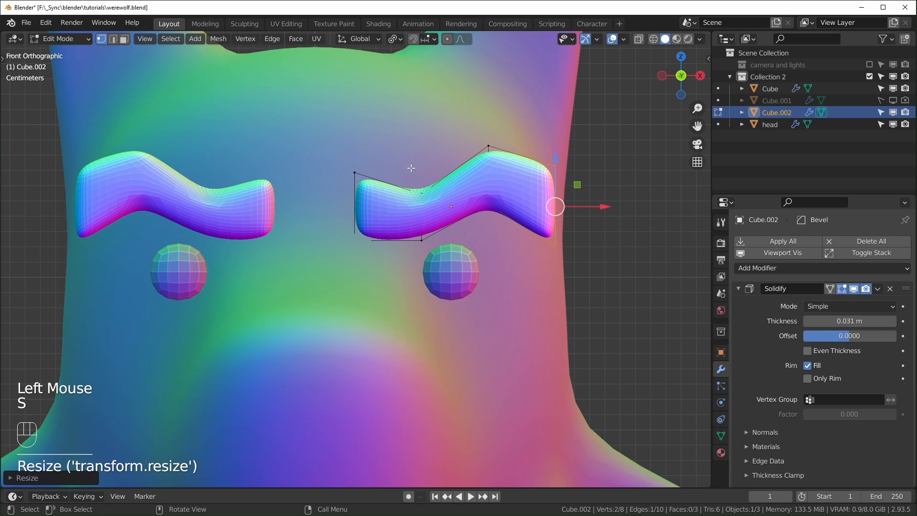
pyautogui.moveTo(411, 168); pyautogui.dragTo(435, 248)
pyautogui.press('s')
pyautogui.click(358, 176)
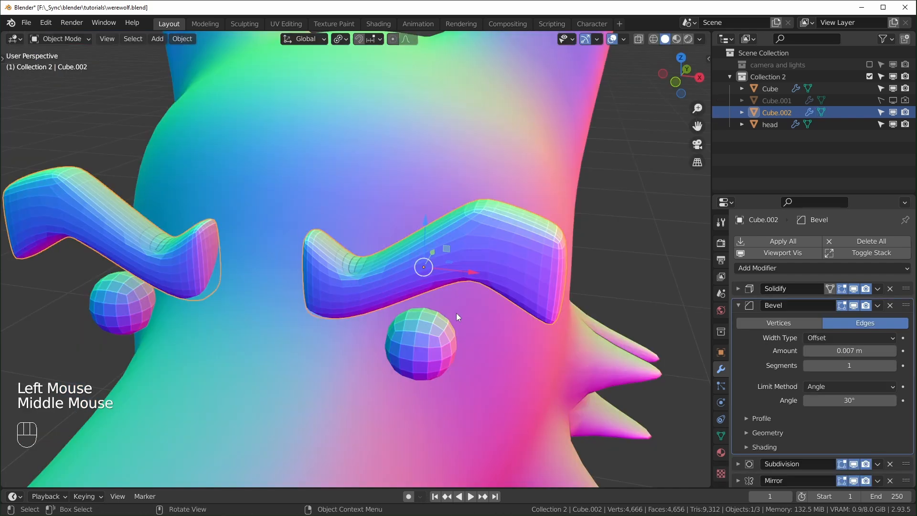
# Step: Remove the brow's Bevel modifier and try Simple subdivision at viewport level 3 with a Smooth modifier repeated 4 times
pyautogui.moveTo(457, 315); pyautogui.dragTo(457, 294, button='middle')
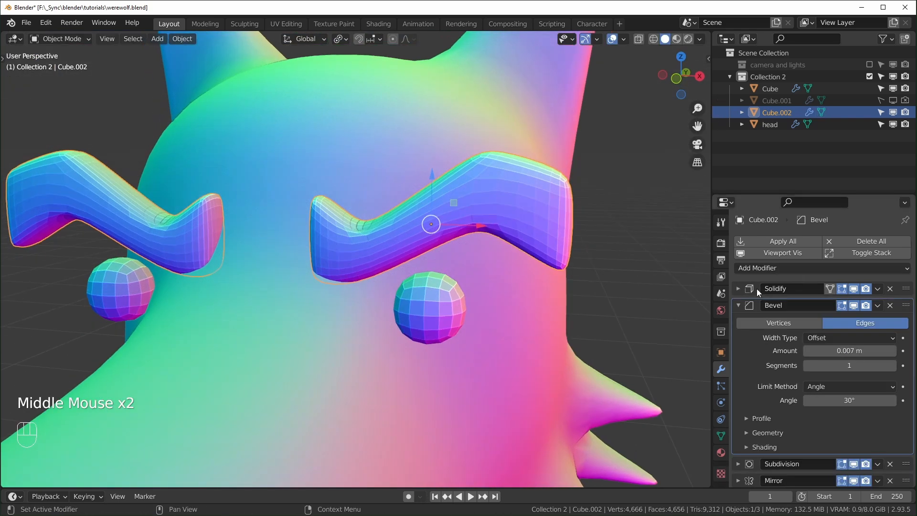
pyautogui.click(890, 306)
pyautogui.click(738, 308)
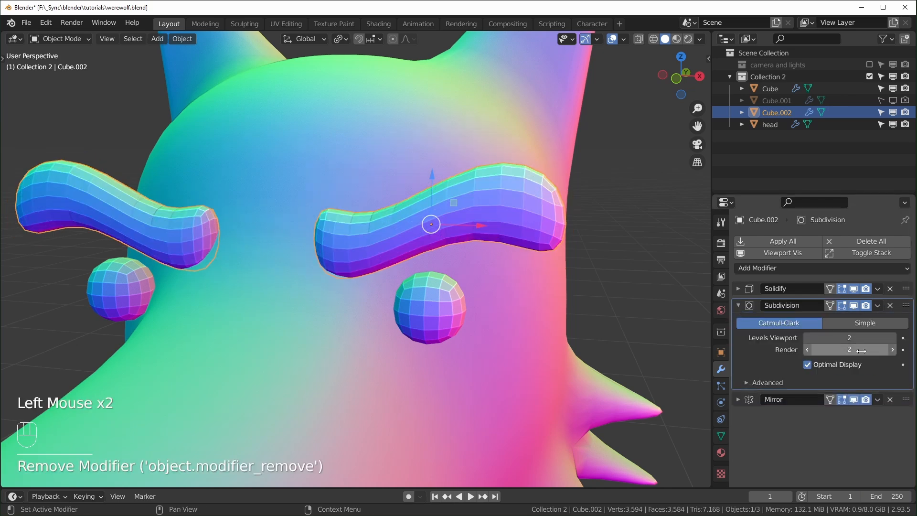
pyautogui.click(864, 323)
pyautogui.click(766, 276)
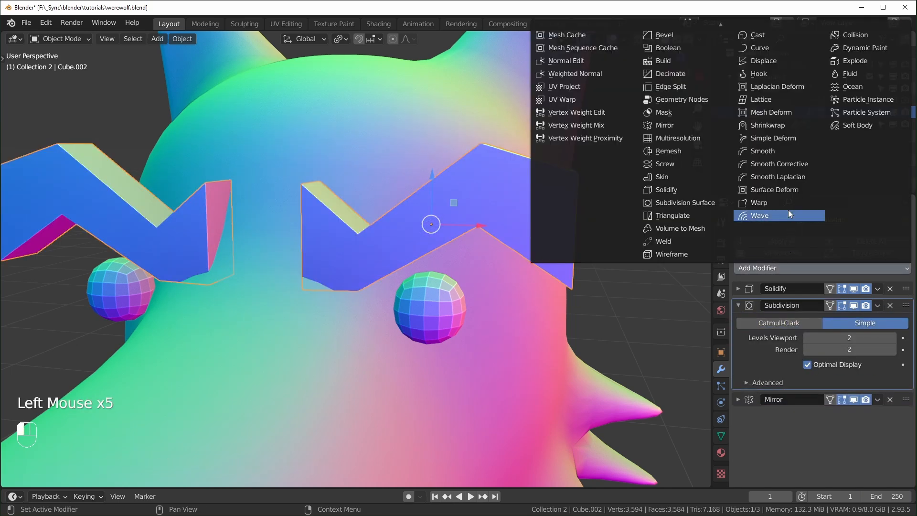
pyautogui.click(773, 151)
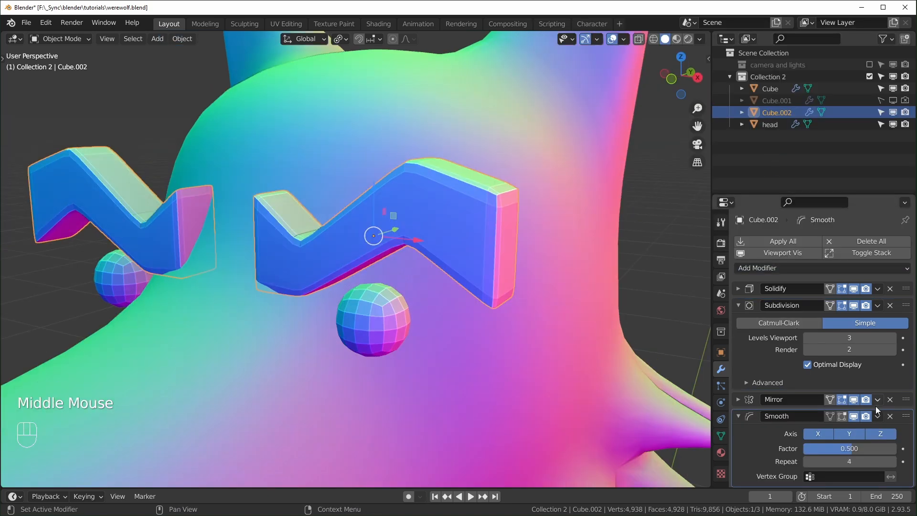
pyautogui.click(889, 416)
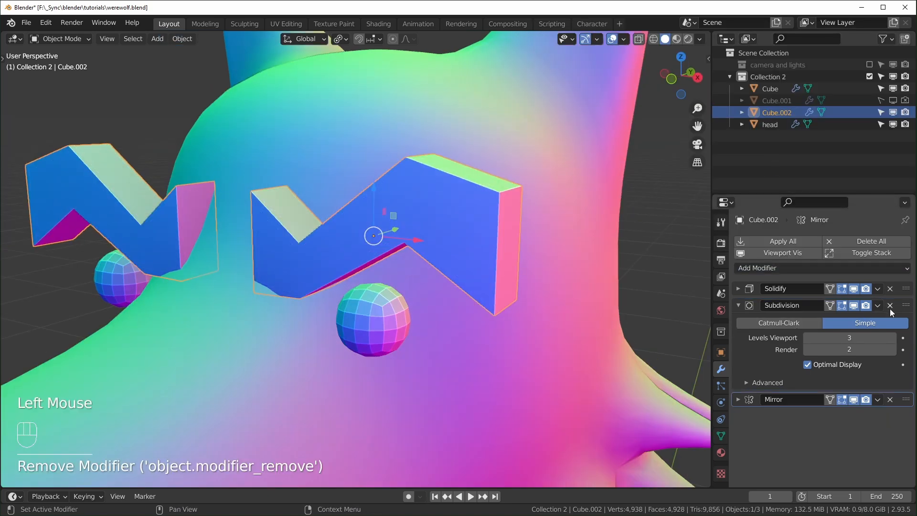
# Step: Replace the brow's Subdivision modifier with a Bevel of 3 segments and an amount of 0.008 m
pyautogui.click(890, 306)
pyautogui.click(865, 269)
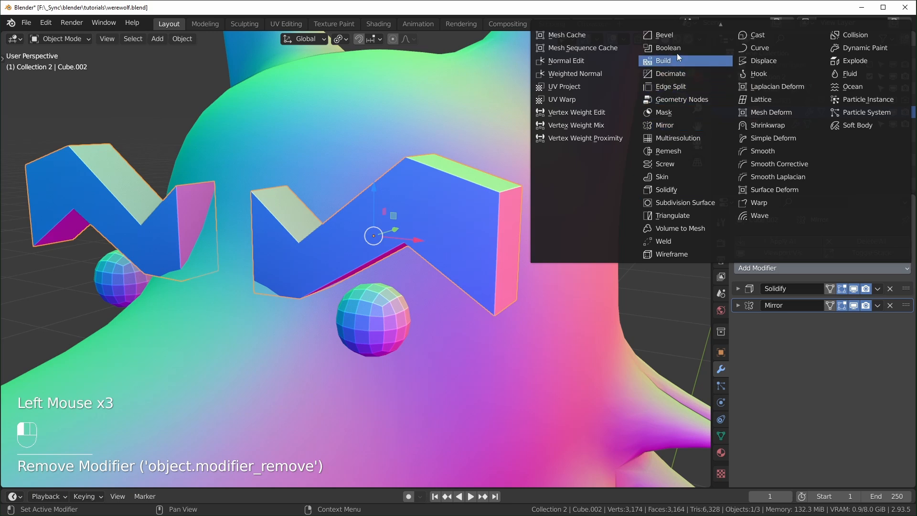
pyautogui.click(678, 36)
pyautogui.moveTo(519, 330); pyautogui.dragTo(573, 334, button='middle')
pyautogui.click(893, 382)
pyautogui.click(892, 382)
pyautogui.keyDown('shift'); pyautogui.moveTo(872, 366); pyautogui.dragTo(840, 367); pyautogui.keyUp('shift')
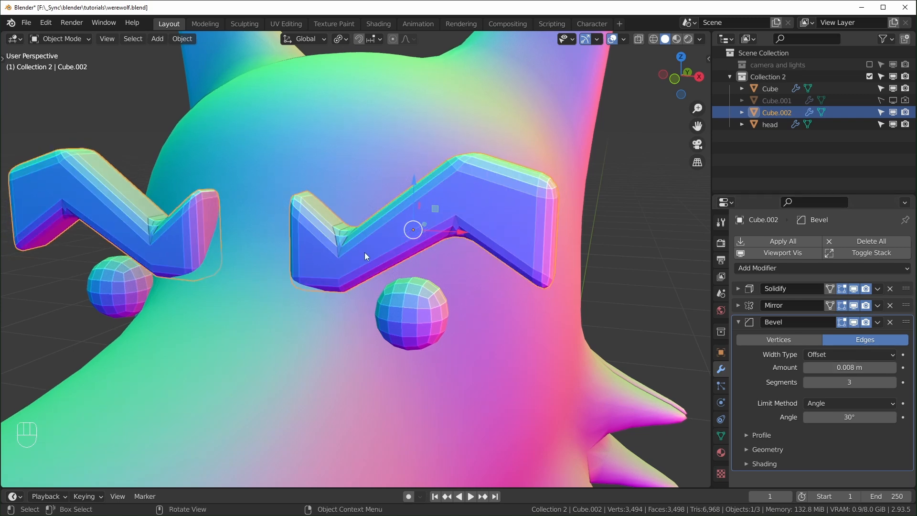
# Step: Set the brow Bevel's outer miter to Arc
pyautogui.click(767, 449)
pyautogui.scroll(-5, 871, 395)
pyautogui.keyDown('ctrl'); pyautogui.scroll(-1, 871, 397); pyautogui.keyUp('ctrl')
pyautogui.keyDown('ctrl'); pyautogui.scroll(-1, 871, 397); pyautogui.keyUp('ctrl')
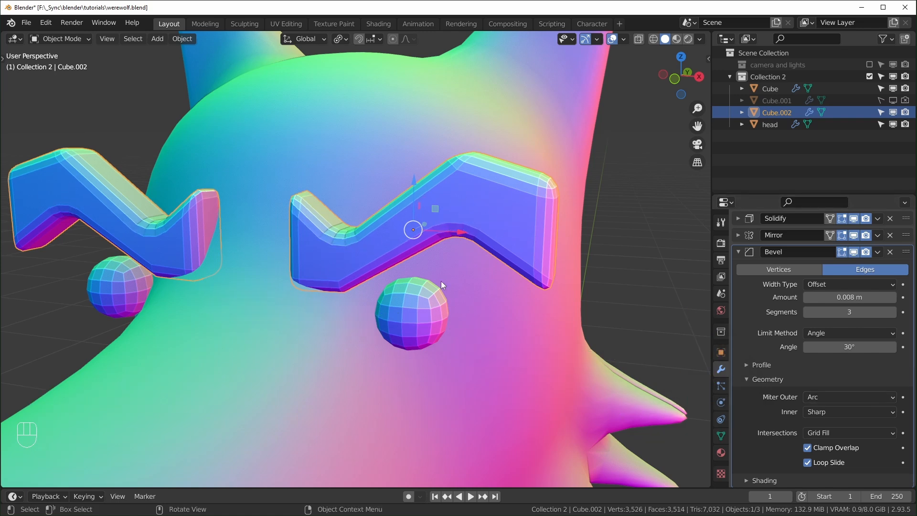
# Step: Rotate the brow in top view so its outer end angles back along the side of the head
pyautogui.moveTo(457, 248); pyautogui.dragTo(446, 317, button='middle')
pyautogui.press('KP_7')
pyautogui.press('r')
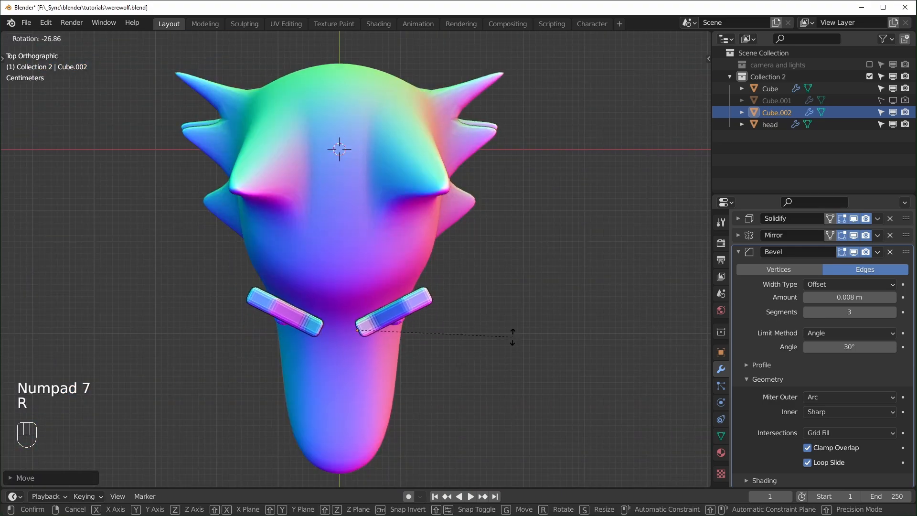
pyautogui.click(530, 399)
pyautogui.moveTo(530, 399); pyautogui.dragTo(403, 279, button='middle')
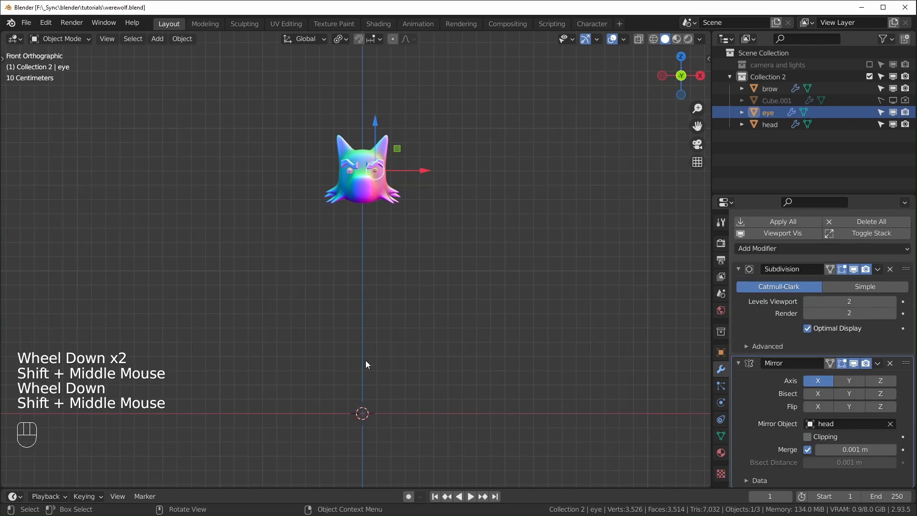
# Step: Add a plane at the origin and merge all its vertices at the center into a single vertex
pyautogui.hotkey('shift', 'a')
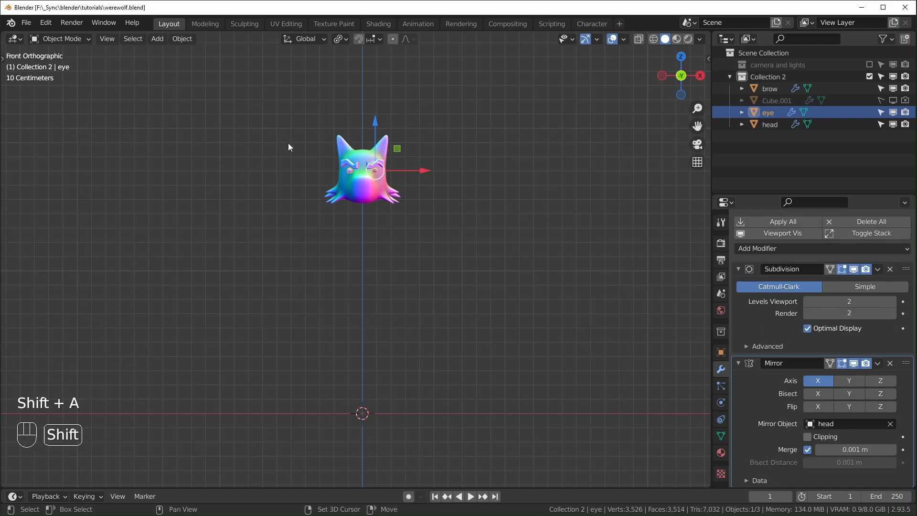
pyautogui.hotkey('shift', 'a')
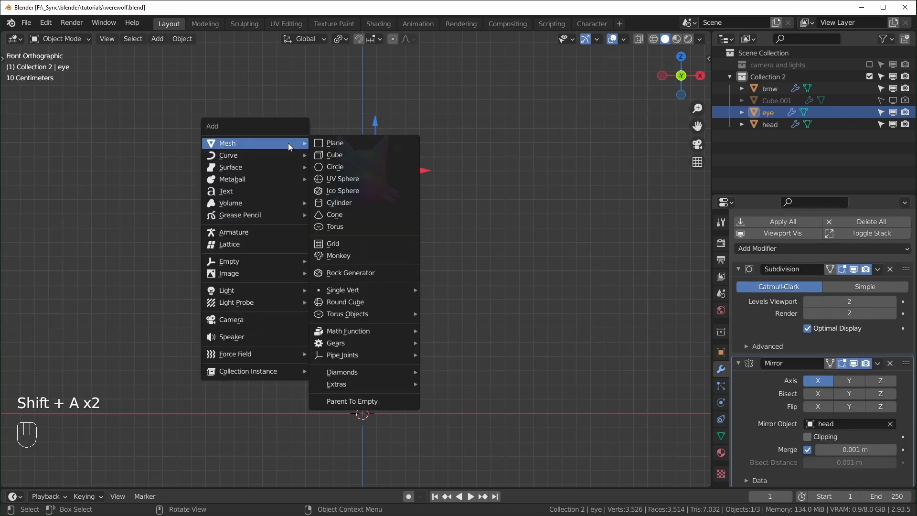
pyautogui.click(353, 144)
pyautogui.moveTo(379, 369); pyautogui.dragTo(499, 415, button='middle')
pyautogui.press('Tab')
pyautogui.press('a')
pyautogui.press('m')
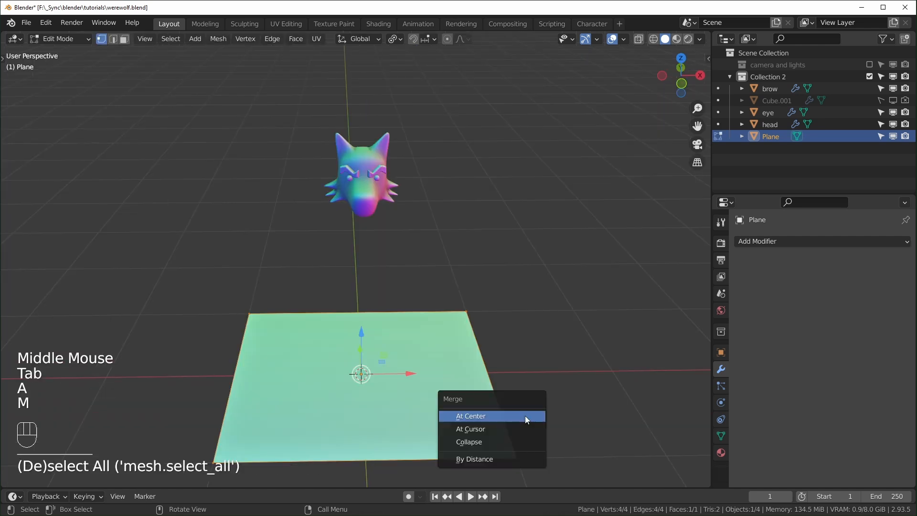
pyautogui.click(484, 415)
# Step: Raise the single vertex along the Z axis in front view to sit a little below the head
pyautogui.scroll(-2, 426, 421)
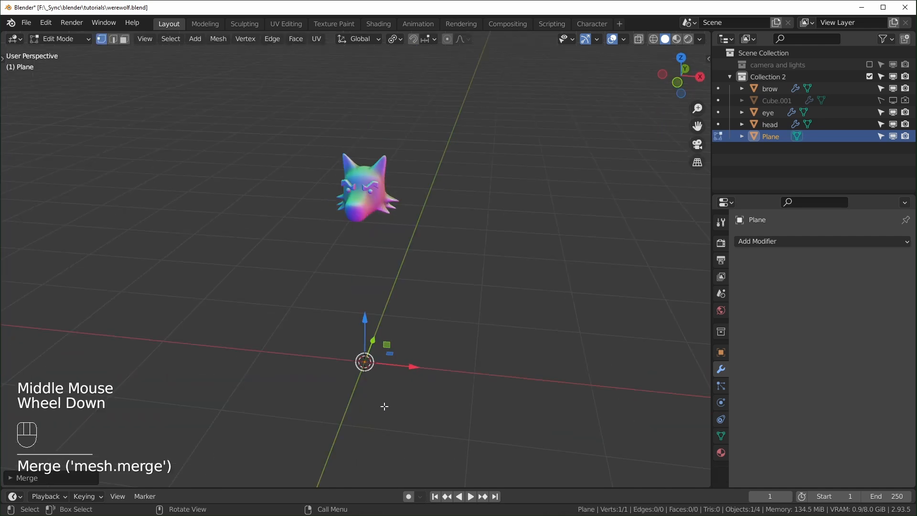
pyautogui.scroll(1, 384, 406)
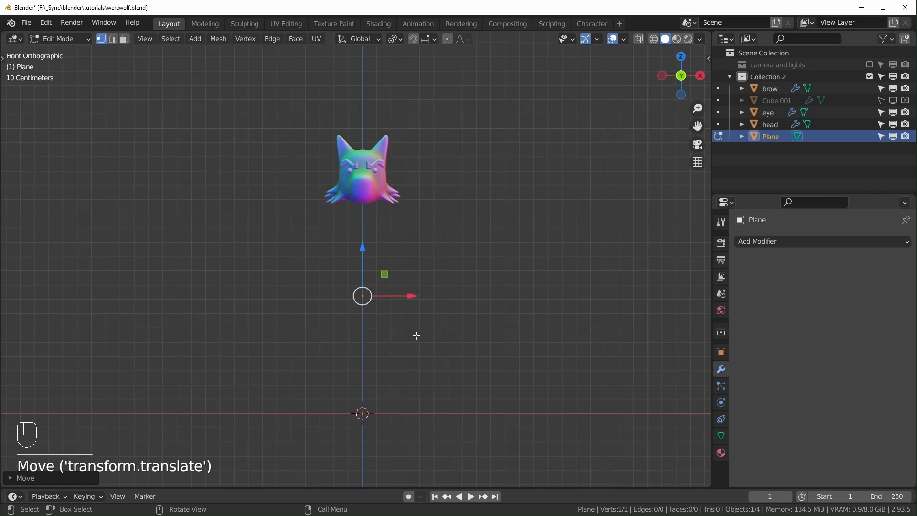
pyautogui.press('g')
pyautogui.rightClick(419, 308)
pyautogui.moveTo(359, 254); pyautogui.dragTo(366, 231)
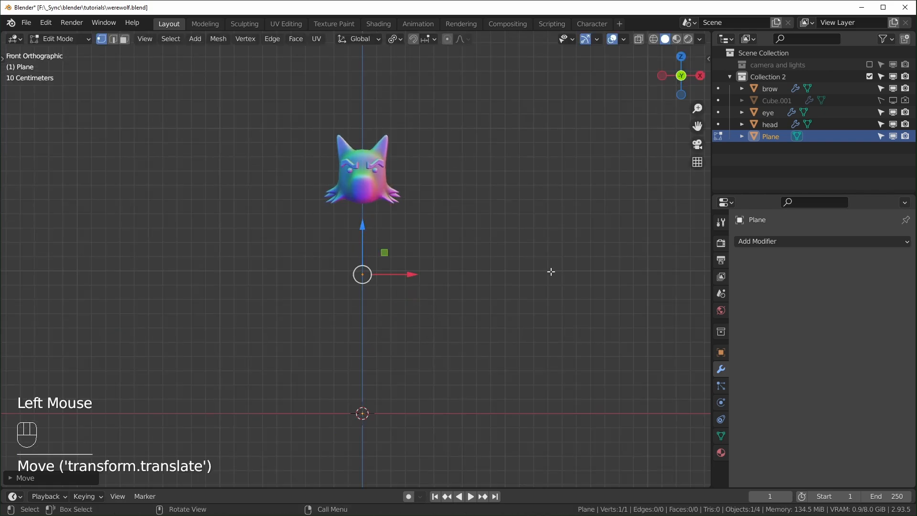
# Step: Add Mirror, Skin and Subdivision Surface modifiers, in that order, to the single-vertex object
pyautogui.click(757, 239)
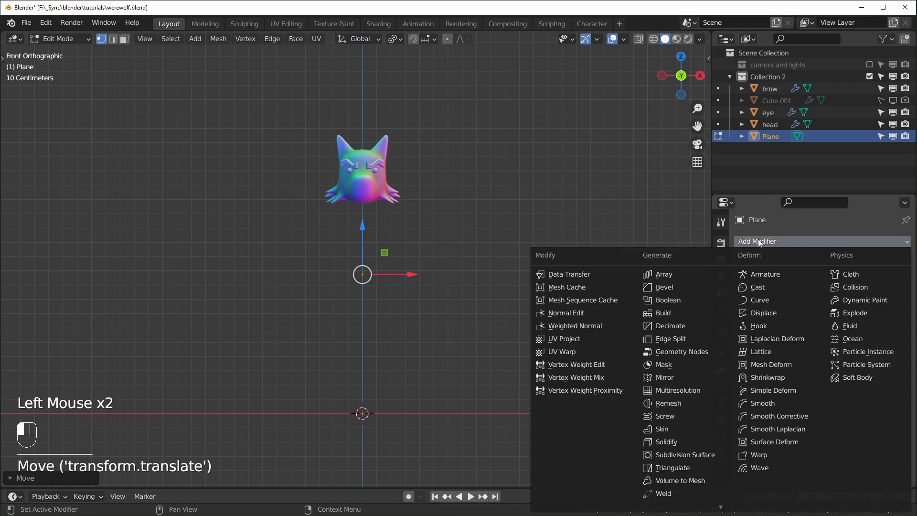
pyautogui.click(668, 377)
pyautogui.click(792, 268)
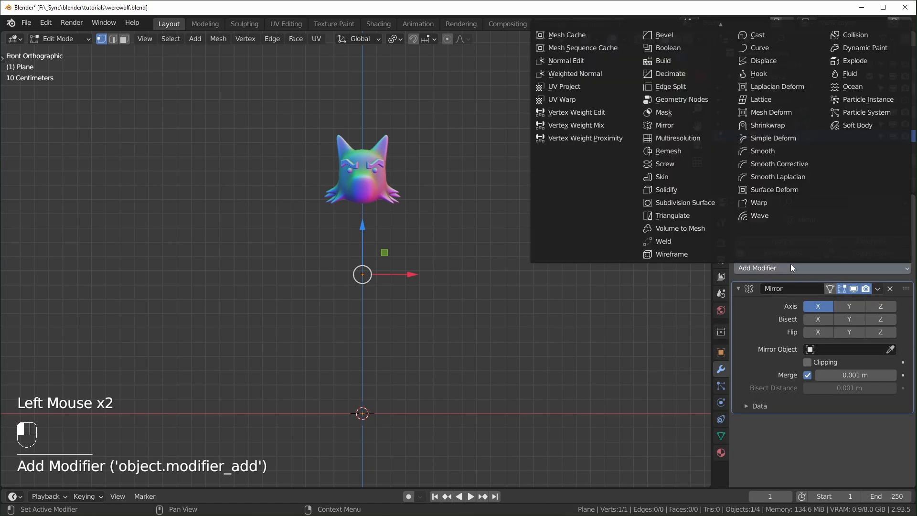
pyautogui.click(661, 177)
pyautogui.click(779, 268)
pyautogui.click(682, 204)
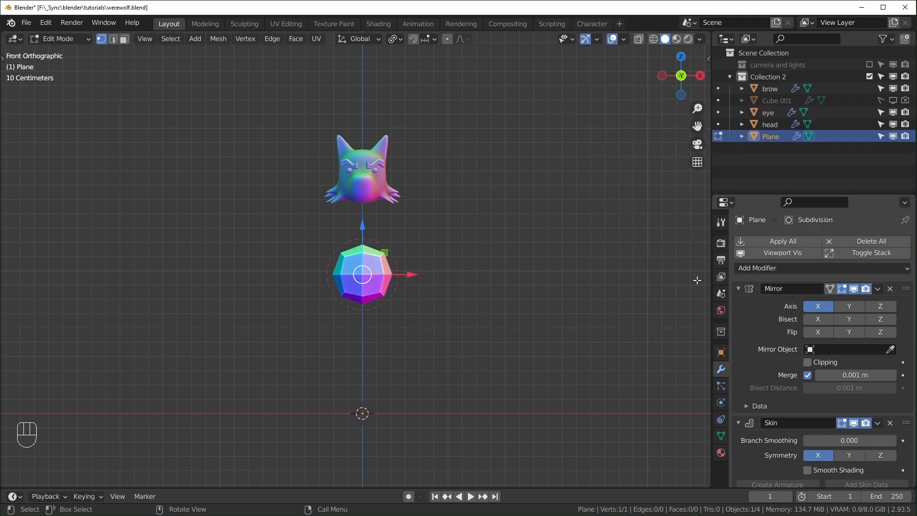
# Step: Turn on X-ray in Edit Mode and set the body's Subdivision viewport level to 2
pyautogui.scroll(-3, 821, 311)
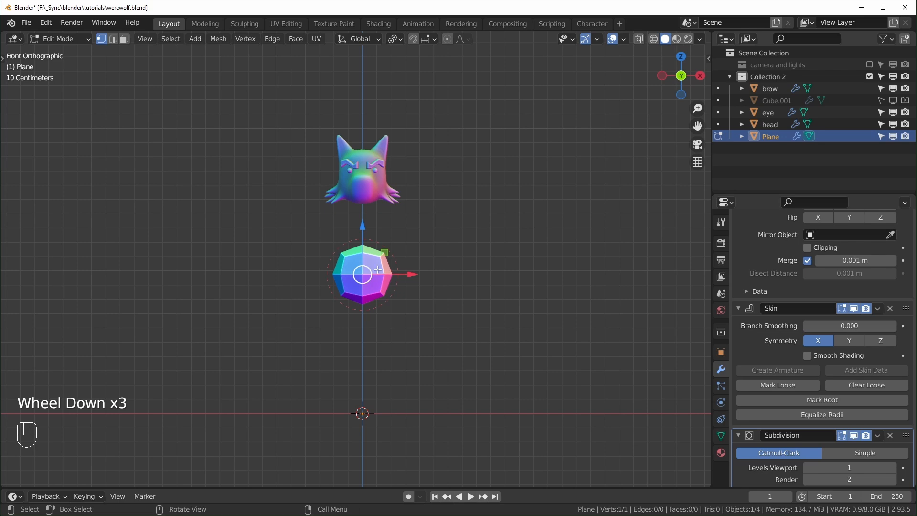
pyautogui.scroll(1, 372, 278)
pyautogui.hotkey('ctrl', 'Tab')
pyautogui.press('Tab')
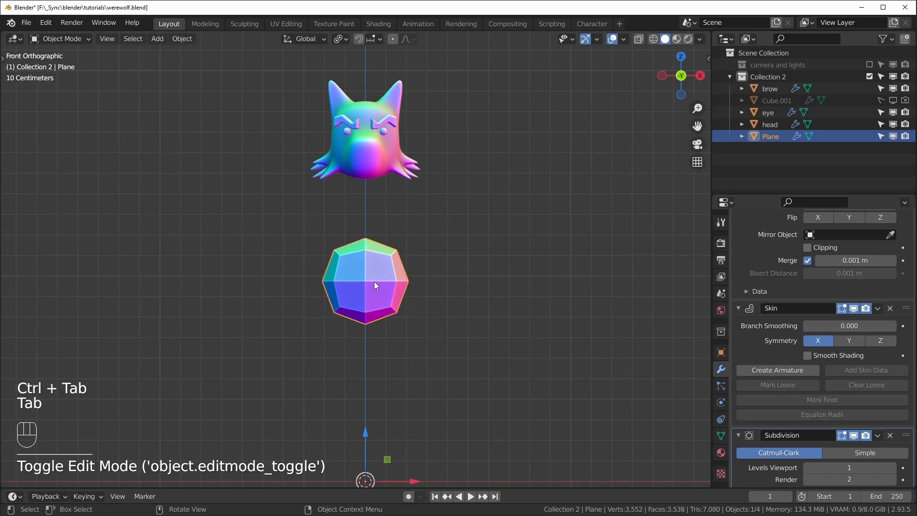
pyautogui.press('Tab')
pyautogui.hotkey('alt', 'z')
pyautogui.scroll(-2, 867, 413)
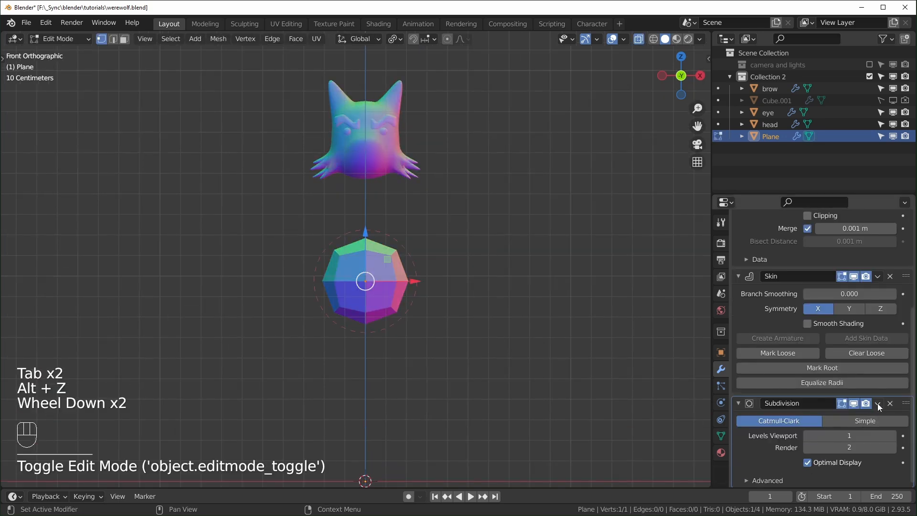
pyautogui.click(838, 403)
pyautogui.click(839, 403)
pyautogui.click(839, 403)
pyautogui.click(838, 403)
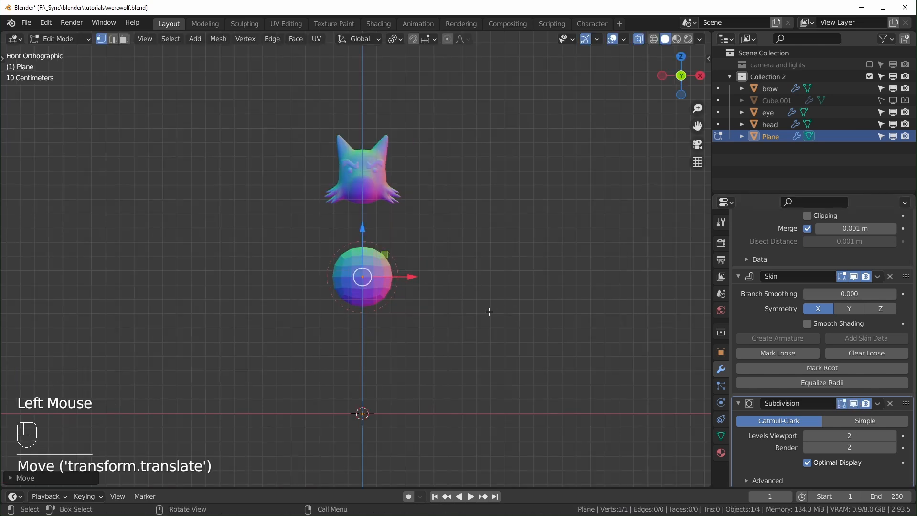
pyautogui.click(106, 41)
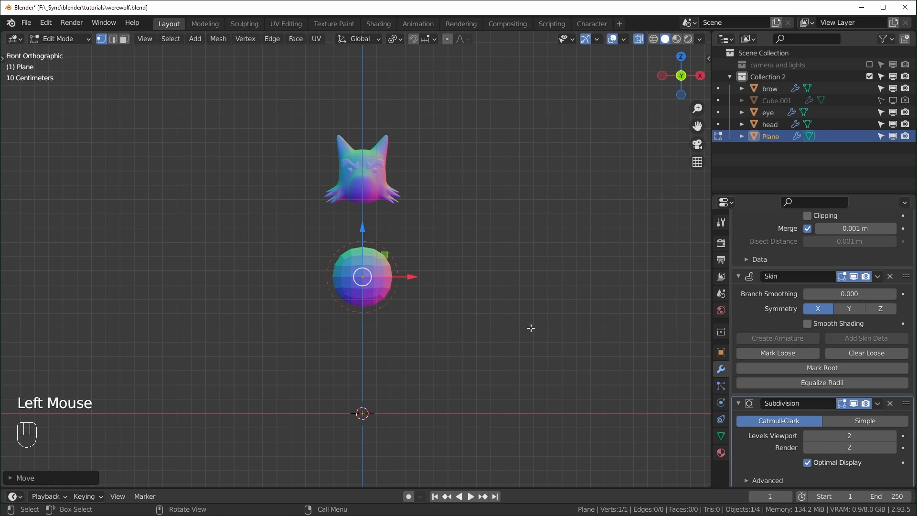
# Step: Shrink the vertex's skin radius and extrude it straight up into the head
pyautogui.hotkey('ctrl', 'a')
pyautogui.click(458, 303)
pyautogui.press('e')
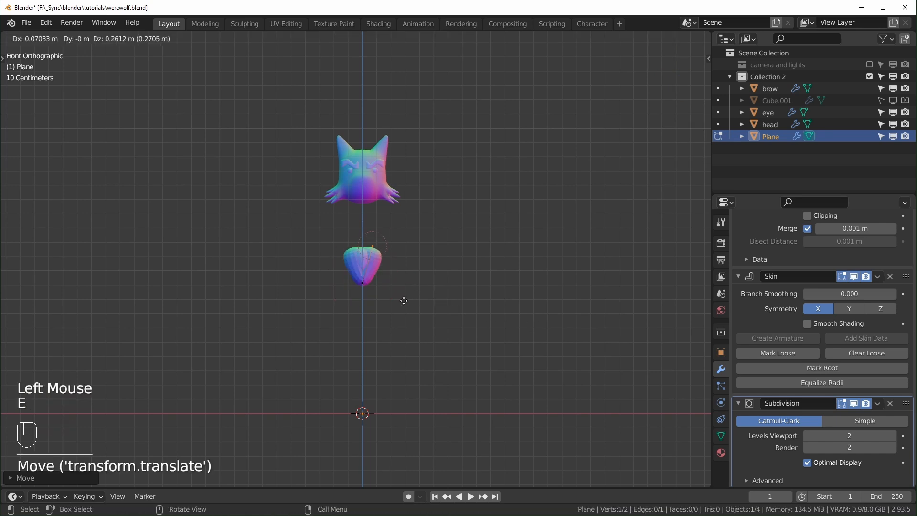
pyautogui.click(405, 231)
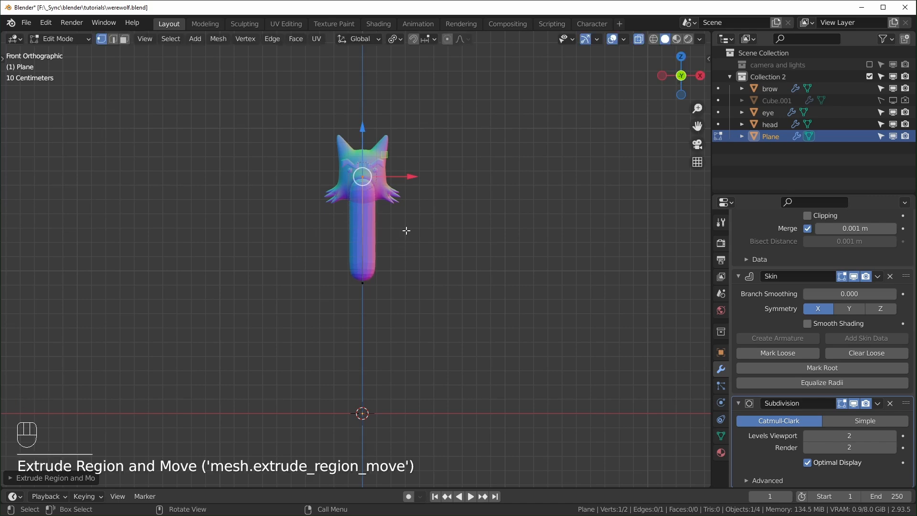
# Step: Cut the spine edge once and bend it in side view by moving its middle vertex backward and adjusting the lower end
pyautogui.hotkey('ctrl', 'r')
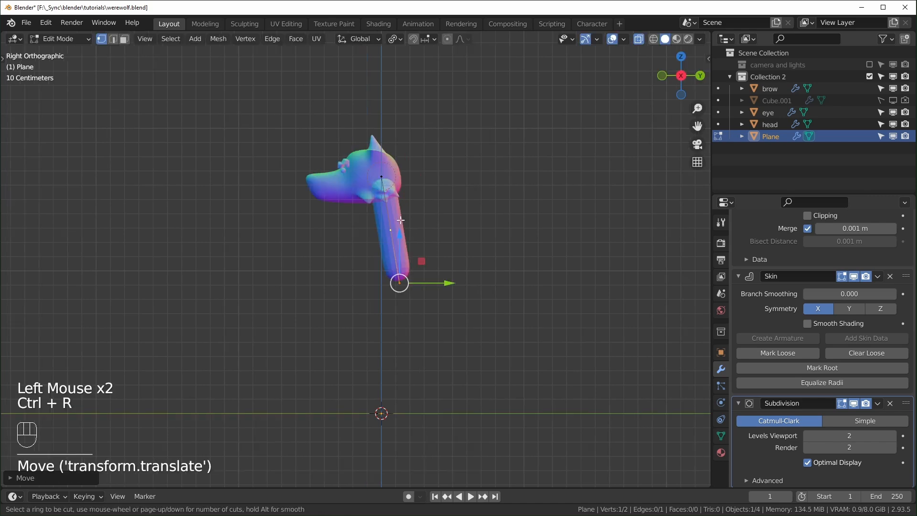
pyautogui.click(396, 222)
pyautogui.moveTo(414, 208); pyautogui.dragTo(431, 200)
pyautogui.scroll(1, 427, 238)
pyautogui.moveTo(402, 282); pyautogui.dragTo(425, 276)
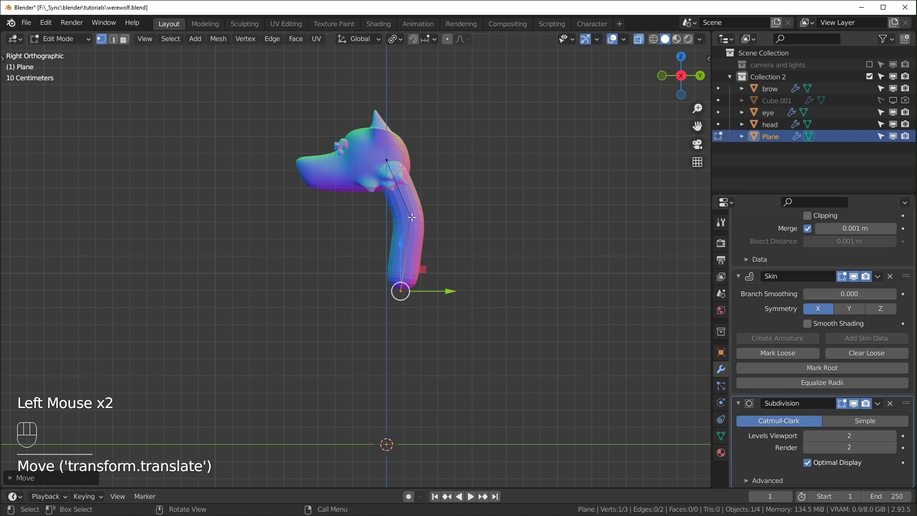
# Step: Scale the middle spine vertex's skin about 4.5 times to swell the chest
pyautogui.hotkey('ctrl', 'z')
pyautogui.hotkey('ctrl', 'a')
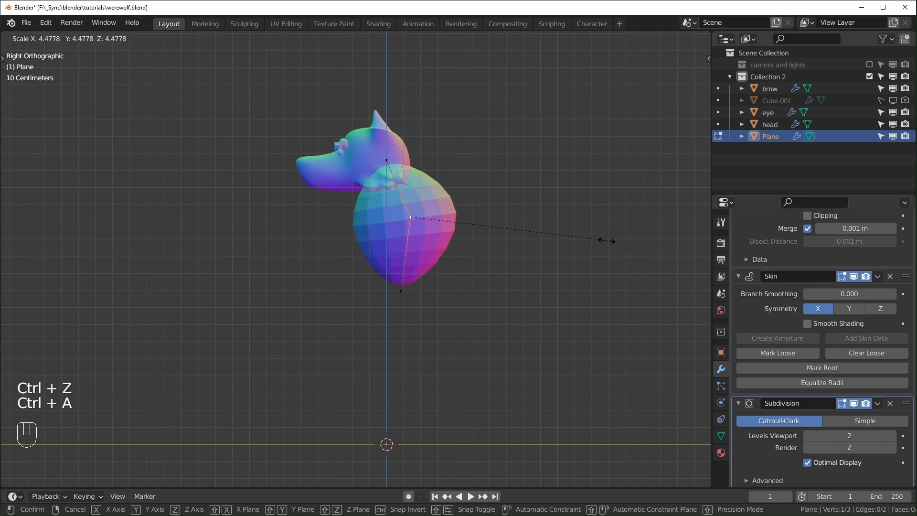
pyautogui.click(607, 240)
# Step: Extrude the lowest spine vertex straight down in front view to lengthen the torso
pyautogui.press('KP_1')
pyautogui.click(364, 290)
pyautogui.press('e')
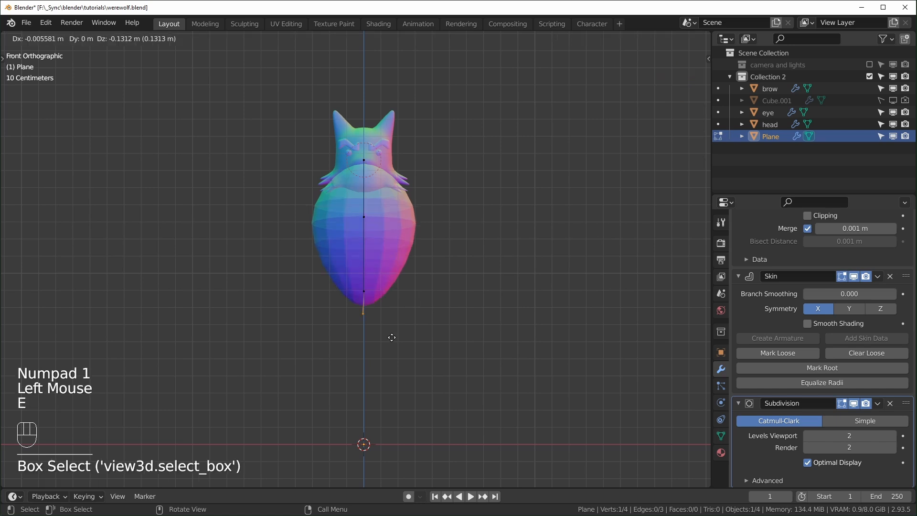
pyautogui.click(394, 354)
# Step: Slide the waist vertex up along the spine toward the chest
pyautogui.click(364, 291)
pyautogui.press('g')
pyautogui.press('g')
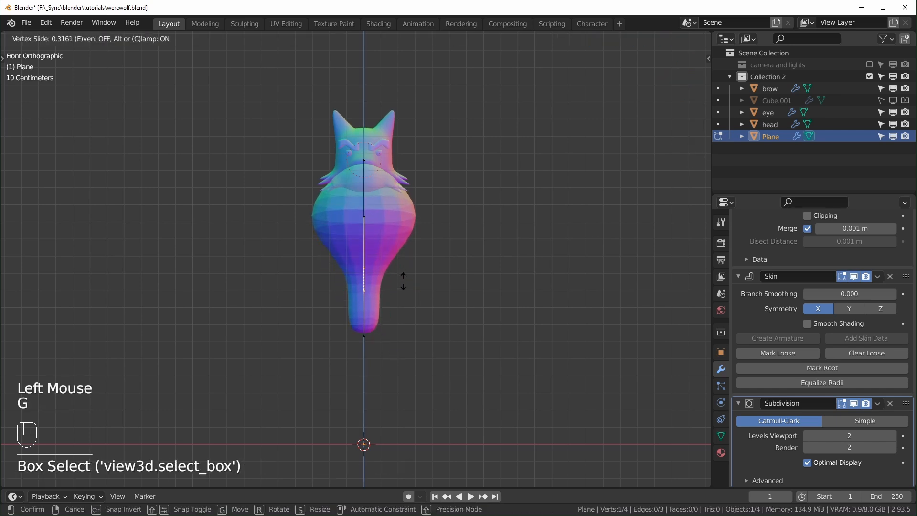
pyautogui.click(406, 278)
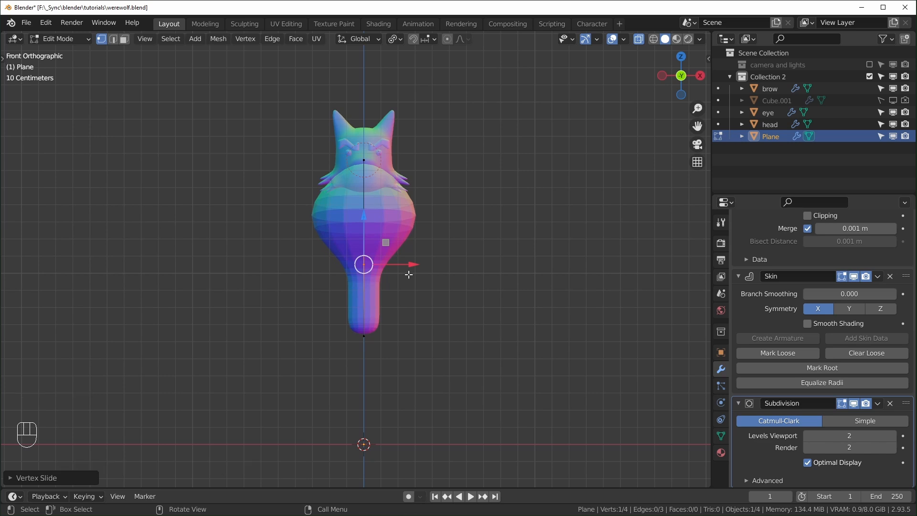
# Step: Extrude a shoulder vertex sideways from the chest vertex in front view and scale its skin to about 0.24
pyautogui.moveTo(451, 235); pyautogui.dragTo(450, 238, button='middle')
pyautogui.click(450, 239)
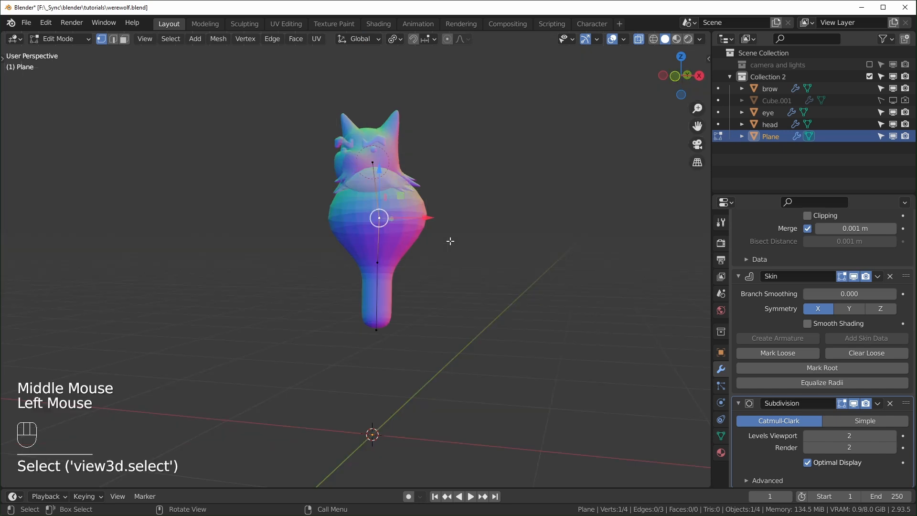
pyautogui.press('KP_1')
pyautogui.press('e')
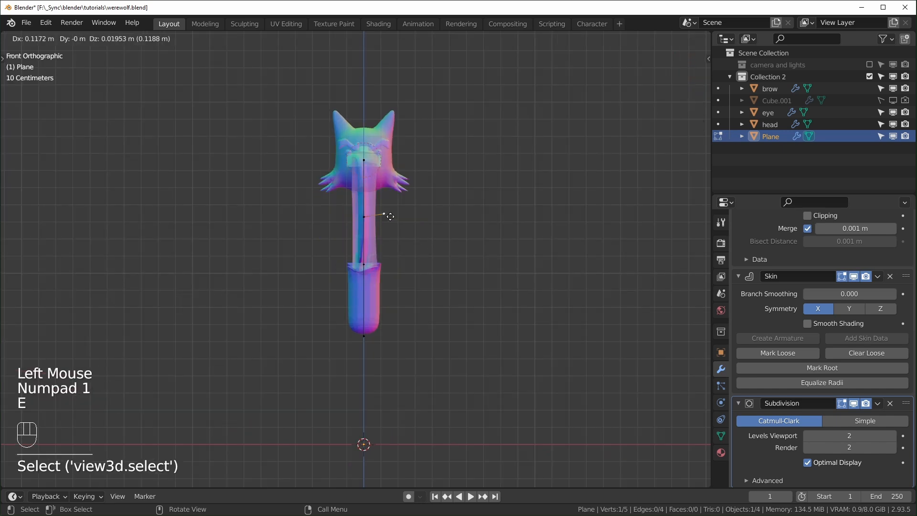
pyautogui.click(494, 236)
pyautogui.hotkey('ctrl', 'a')
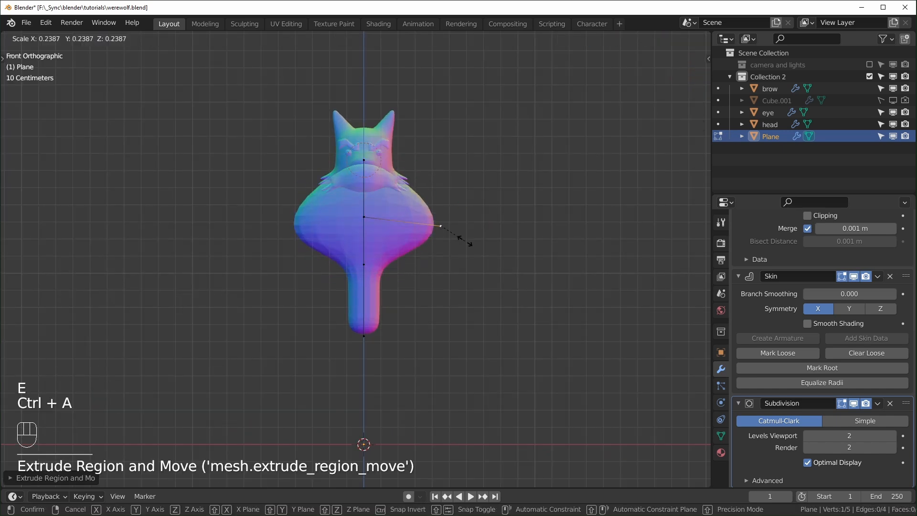
pyautogui.click(464, 241)
# Step: Reposition the chest and shoulder vertices in front view to shape the upper torso
pyautogui.moveTo(462, 206)
pyautogui.mouseDown()
pyautogui.moveTo(457, 178)
pyautogui.moveTo(458, 204)
pyautogui.mouseUp()
pyautogui.moveTo(347, 208); pyautogui.dragTo(464, 237)
pyautogui.moveTo(401, 175); pyautogui.dragTo(404, 166)
pyautogui.moveTo(462, 186)
pyautogui.mouseDown()
pyautogui.moveTo(420, 245)
pyautogui.moveTo(461, 196)
pyautogui.mouseUp()
# Step: Extrude the chest vertex forward and slightly down in side view to form the front of the chest
pyautogui.moveTo(534, 272)
pyautogui.mouseDown(button='middle')
pyautogui.moveTo(434, 297)
pyautogui.moveTo(519, 290)
pyautogui.moveTo(314, 205)
pyautogui.mouseUp(button='middle')
pyautogui.press('KP_3')
pyautogui.hotkey('alt', 'z')
pyautogui.press('KP_3')
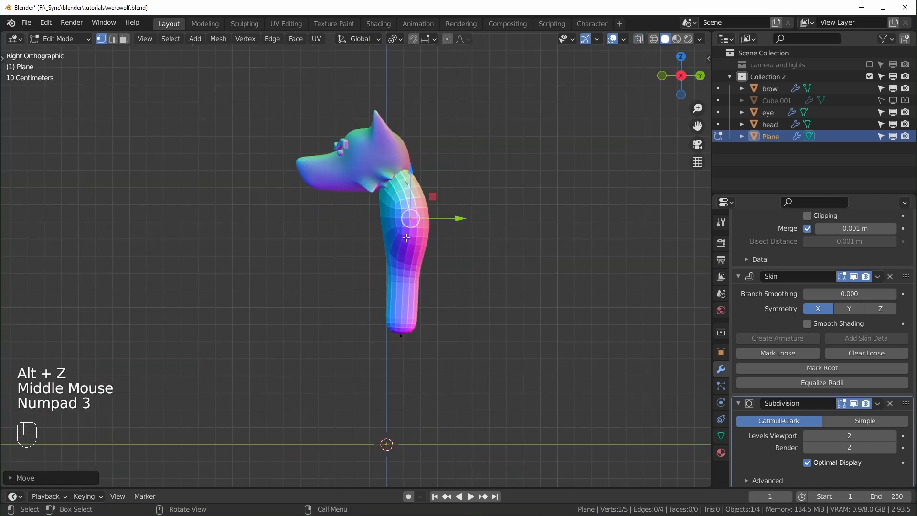
pyautogui.scroll(2, 405, 237)
pyautogui.moveTo(406, 237); pyautogui.dragTo(516, 231, button='middle')
pyautogui.hotkey('alt', 'z')
pyautogui.doubleClick(385, 216)
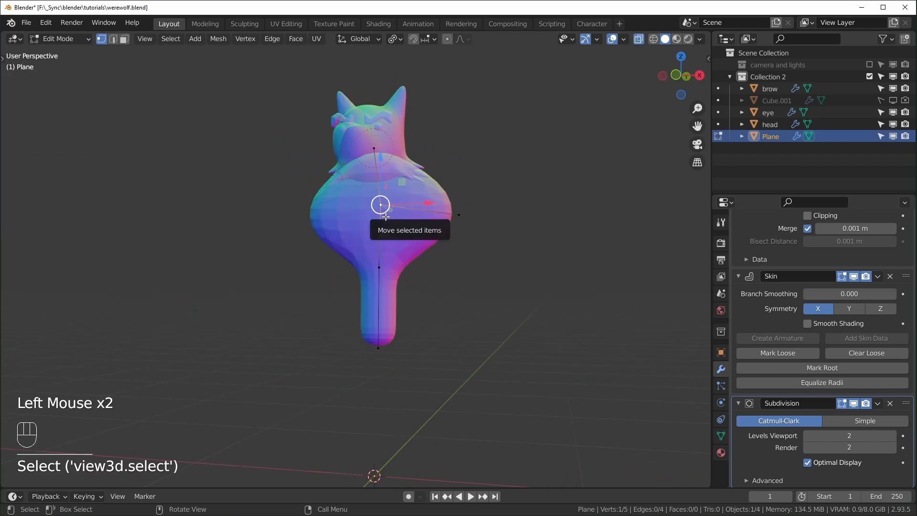
pyautogui.press('KP_3')
pyautogui.press('e')
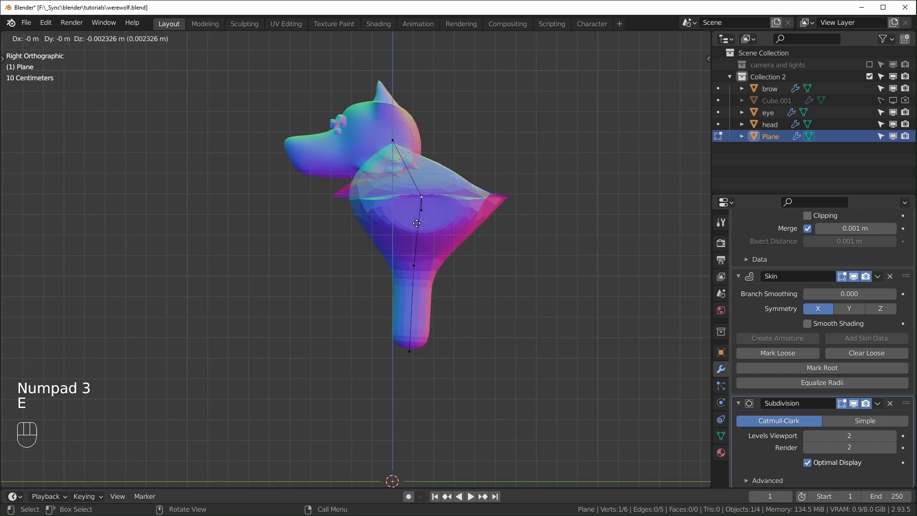
pyautogui.click(324, 253)
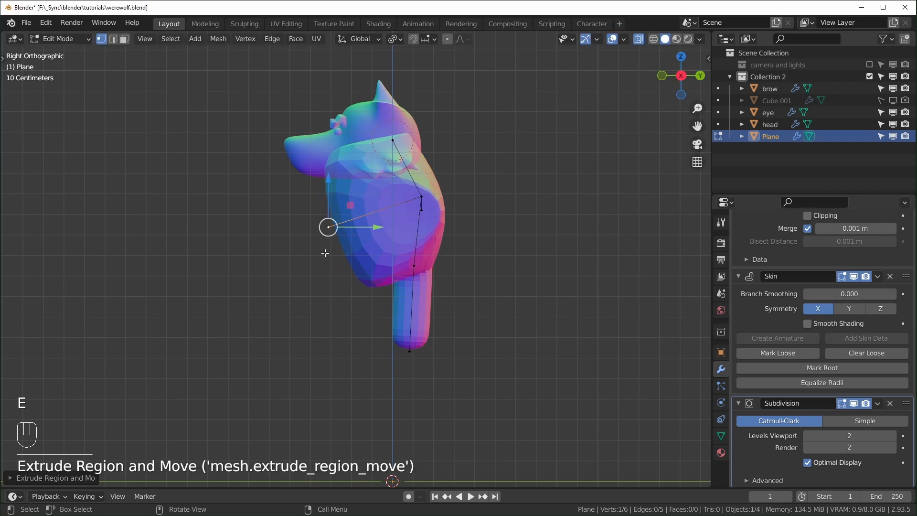
# Step: Resize the front chest vertex's skin to a radius of about 0.2 and shift the vertex slightly downward
pyautogui.hotkey('ctrl', 'a')
pyautogui.click(423, 253)
pyautogui.moveTo(351, 204)
pyautogui.mouseDown()
pyautogui.moveTo(361, 215)
pyautogui.moveTo(347, 218)
pyautogui.mouseUp()
# Step: Display the front chest vertex's transform and skin radius values and examine the chest volume from several angles
pyautogui.press('KP_1')
pyautogui.moveTo(445, 242); pyautogui.dragTo(593, 321, button='middle')
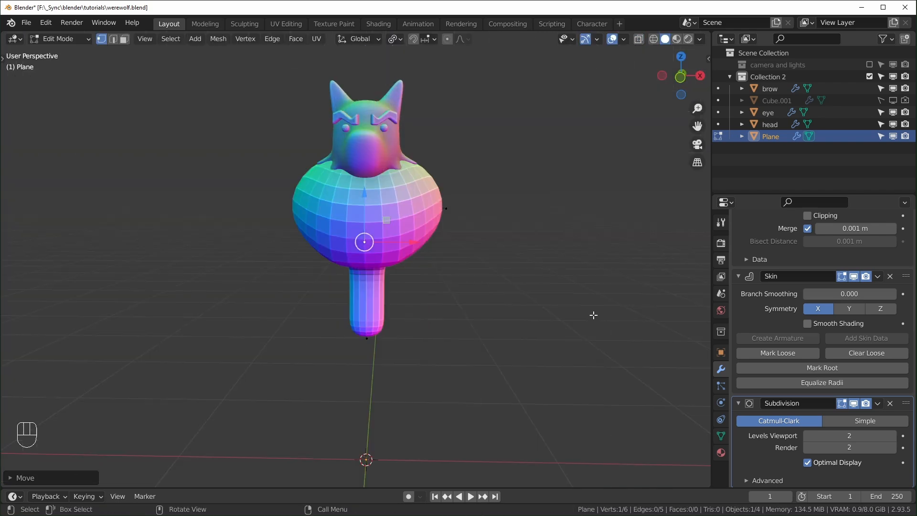
pyautogui.press('n')
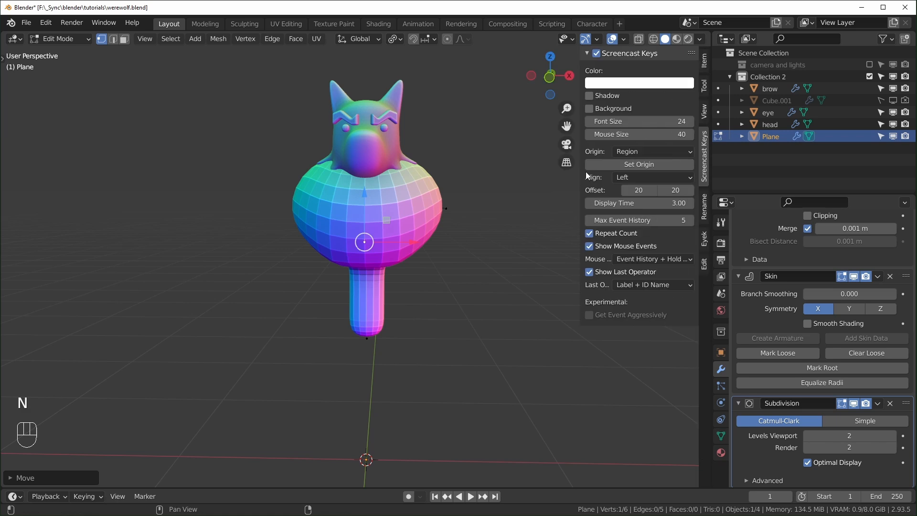
pyautogui.click(704, 61)
pyautogui.moveTo(511, 274); pyautogui.dragTo(501, 301, button='middle')
pyautogui.hotkey('alt', 'z')
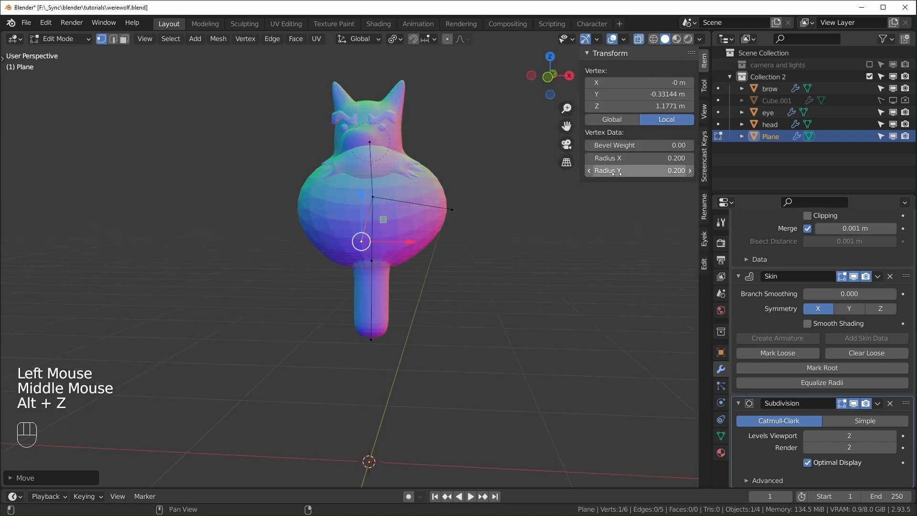
pyautogui.moveTo(643, 171); pyautogui.dragTo(655, 170)
pyautogui.rightClick(656, 171)
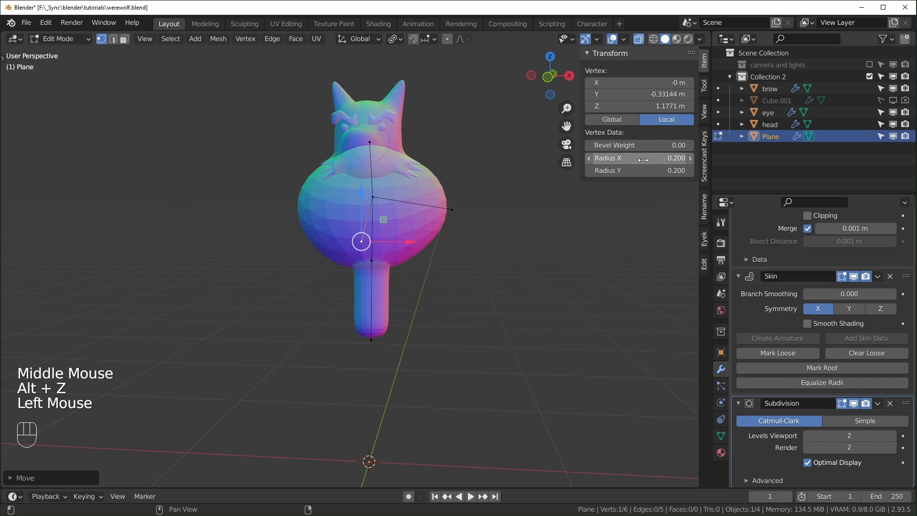
pyautogui.moveTo(365, 152); pyautogui.dragTo(377, 151, button='middle')
pyautogui.moveTo(371, 251)
pyautogui.mouseDown(button='middle')
pyautogui.moveTo(424, 267)
pyautogui.moveTo(381, 248)
pyautogui.mouseUp(button='middle')
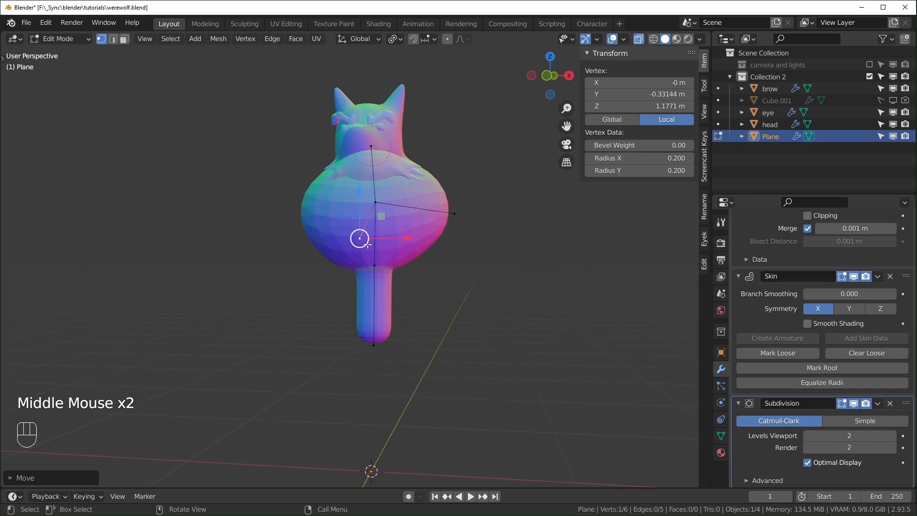
pyautogui.moveTo(370, 281); pyautogui.dragTo(400, 298, button='middle')
pyautogui.moveTo(476, 277); pyautogui.dragTo(419, 326, button='middle')
# Step: Widen the front chest vertex's skin along X and reduce it overall to radii of about 0.298 by 0.164
pyautogui.press('KP_1')
pyautogui.hotkey('alt', 'z')
pyautogui.hotkey('ctrl', 'a')
pyautogui.press('x')
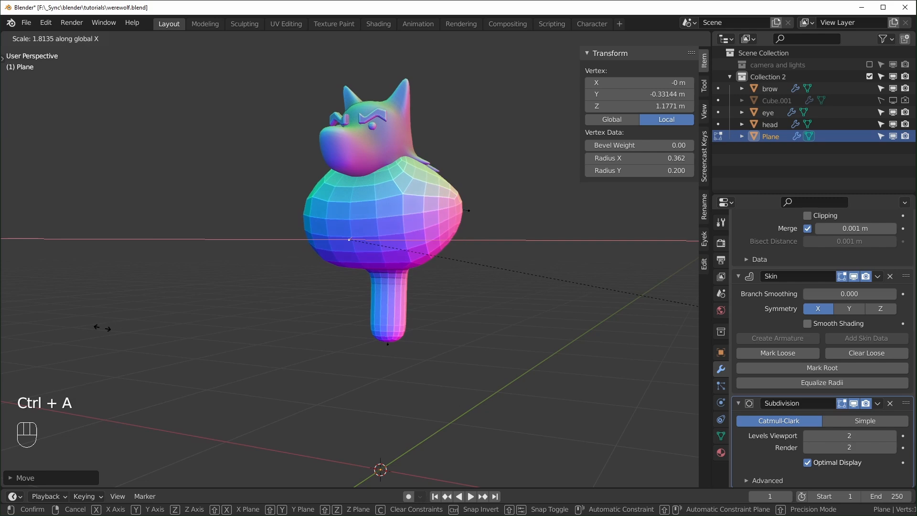
pyautogui.click(115, 327)
pyautogui.moveTo(348, 338); pyautogui.dragTo(482, 297, button='middle')
pyautogui.hotkey('ctrl', 'a')
pyautogui.click(497, 300)
# Step: Extend the neck upward into the head with an extruded vertex and shift the whole body skeleton backward in side view
pyautogui.press('KP_3')
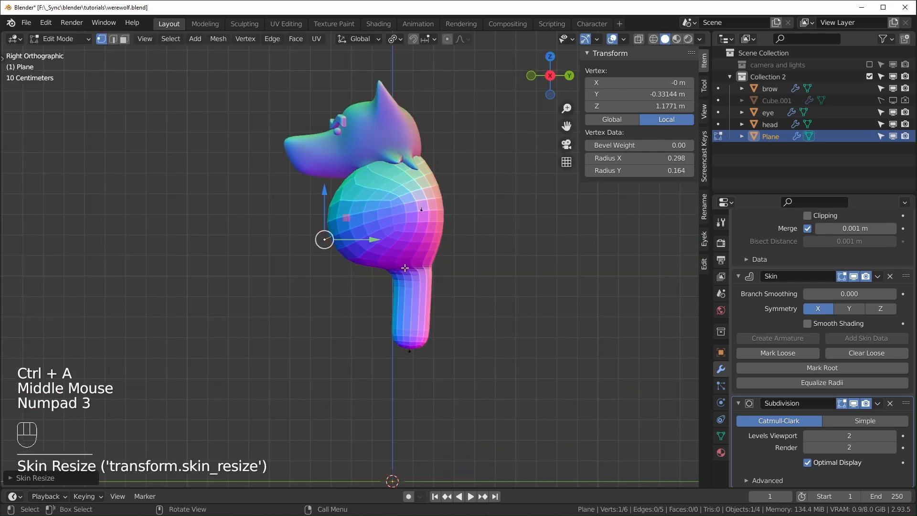
pyautogui.moveTo(348, 218); pyautogui.dragTo(365, 229)
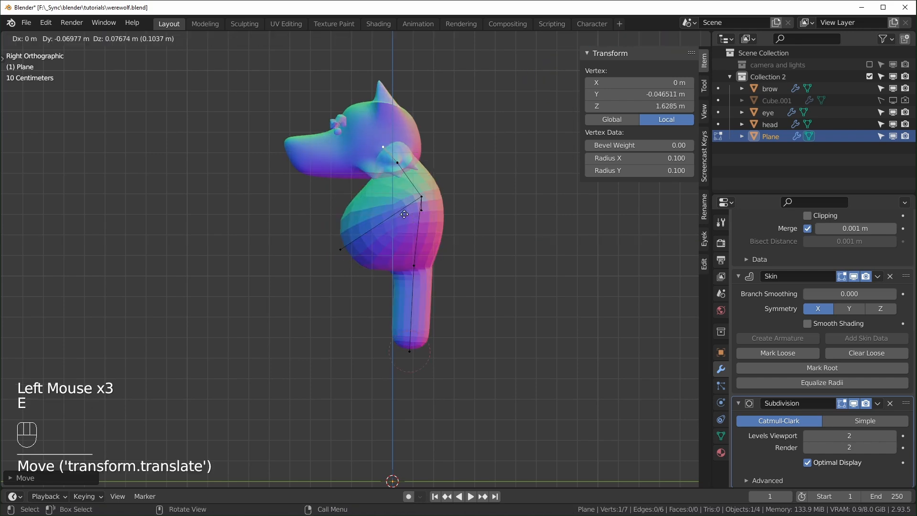
pyautogui.click(399, 168)
pyautogui.moveTo(450, 229); pyautogui.dragTo(467, 233)
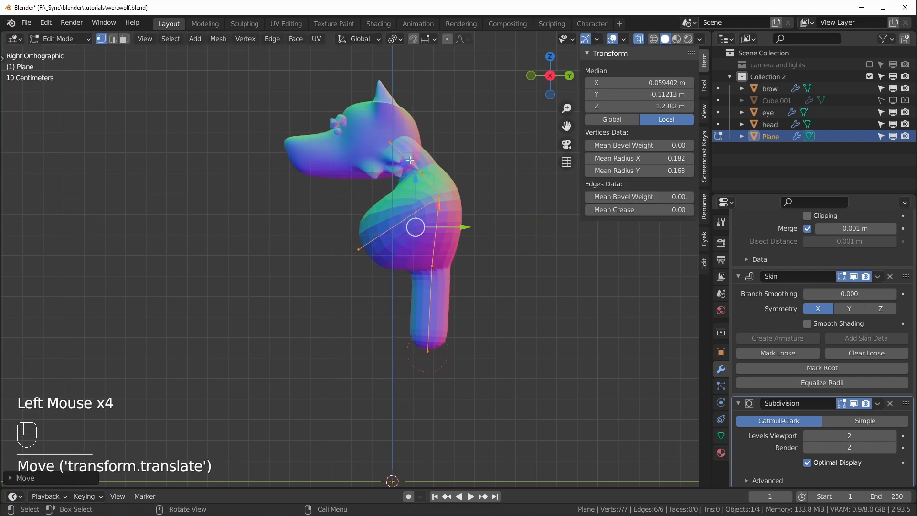
pyautogui.hotkey('alt', 'z')
pyautogui.moveTo(473, 225)
pyautogui.mouseDown(button='middle')
pyautogui.moveTo(486, 224)
pyautogui.moveTo(475, 225)
pyautogui.mouseUp(button='middle')
pyautogui.hotkey('alt', 'z')
# Step: Extrude the upper chest vertex up and backward to form a hump and resize its skin radius to about 0.207
pyautogui.click(443, 197)
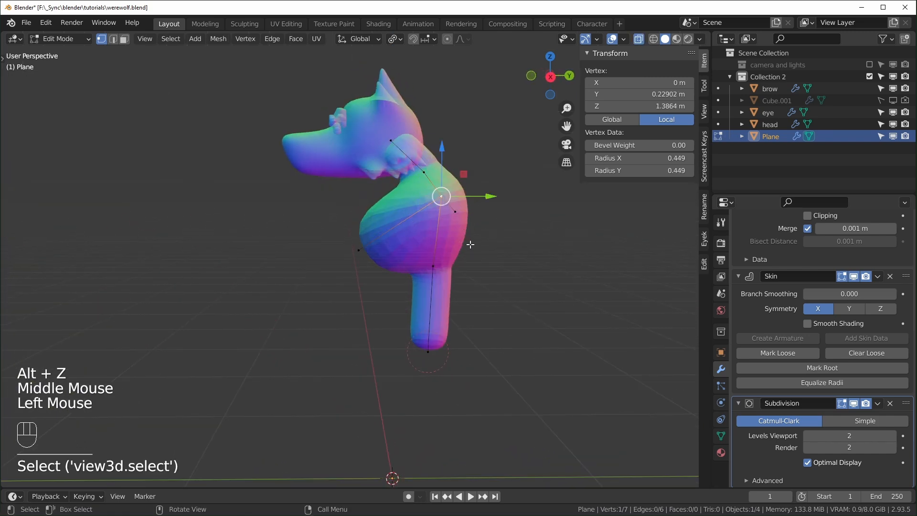
pyautogui.press('KP_3')
pyautogui.press('e')
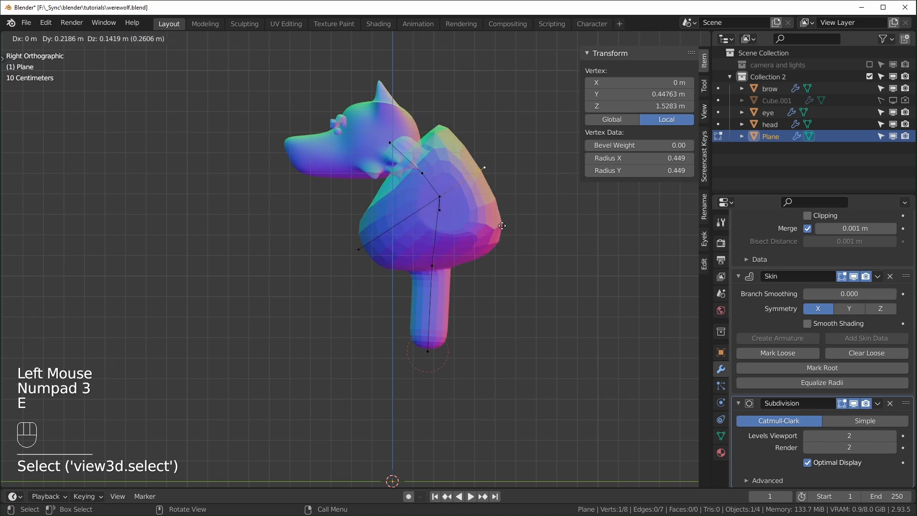
pyautogui.click(500, 226)
pyautogui.hotkey('ctrl', 'a')
pyautogui.click(433, 242)
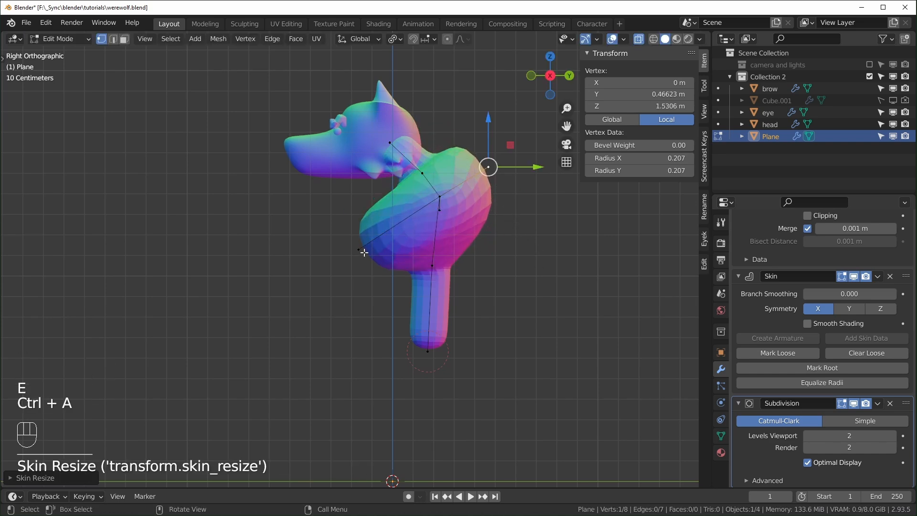
pyautogui.moveTo(546, 245); pyautogui.dragTo(511, 292, button='middle')
pyautogui.hotkey('alt', 'z')
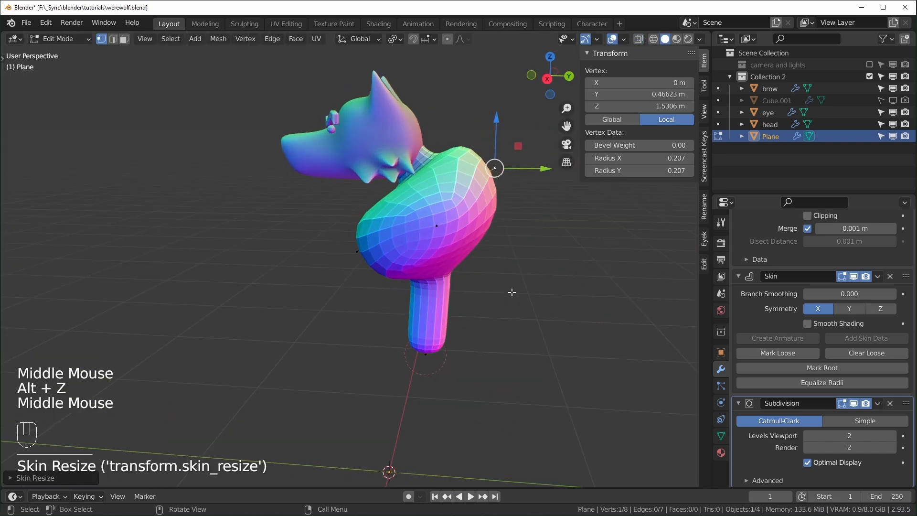
# Step: Raise the hump vertex farther back to Y about 0.533, Z about 1.6 and widen its skin along X to about 0.264
pyautogui.moveTo(525, 144); pyautogui.dragTo(543, 128)
pyautogui.moveTo(511, 208); pyautogui.dragTo(504, 243, button='middle')
pyautogui.moveTo(437, 225); pyautogui.dragTo(467, 239, button='middle')
pyautogui.hotkey('ctrl', 'a')
pyautogui.click(516, 229)
pyautogui.moveTo(549, 232); pyautogui.dragTo(483, 244, button='middle')
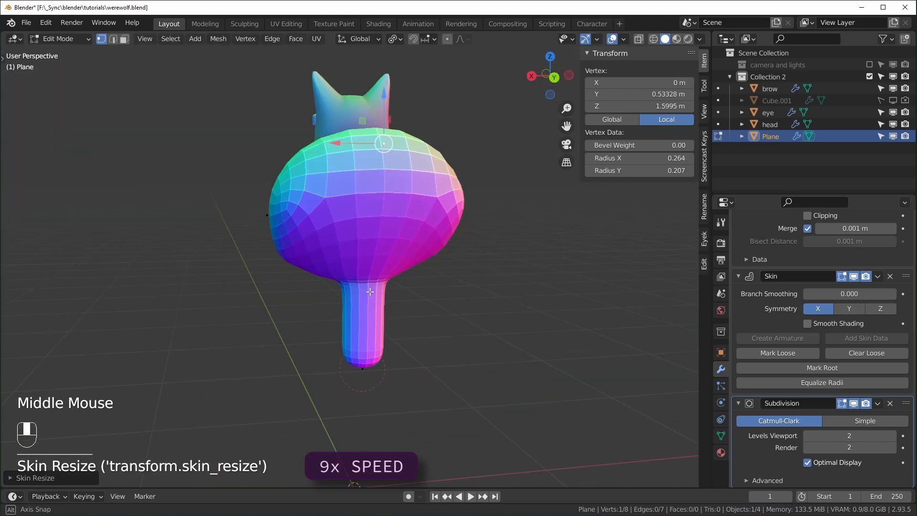
# Step: Nudge the hump vertex upward in side view and the shoulder vertex slightly outward in front view
pyautogui.press('KP_3')
pyautogui.moveTo(518, 125); pyautogui.dragTo(513, 114)
pyautogui.press('KP_1')
pyautogui.moveTo(471, 210); pyautogui.dragTo(476, 204)
# Step: Resize the skin of the lower torso and move the waist vertex backward in side view
pyautogui.click(370, 251)
pyautogui.moveTo(370, 251); pyautogui.dragTo(316, 267, button='middle')
pyautogui.hotkey('ctrl', 'a')
pyautogui.hotkey('ctrl', 'a')
pyautogui.moveTo(458, 258)
pyautogui.mouseDown(button='middle')
pyautogui.moveTo(506, 242)
pyautogui.moveTo(459, 248)
pyautogui.mouseUp(button='middle')
pyautogui.press('KP_3')
pyautogui.hotkey('alt', 'z')
pyautogui.moveTo(431, 265); pyautogui.dragTo(452, 265)
pyautogui.hotkey('alt', 'z')
# Step: Enlarge the bottom vertex's skin and add a loop cut vertex midway between the waist and the bottom vertex
pyautogui.moveTo(458, 268); pyautogui.dragTo(563, 288, button='middle')
pyautogui.press('KP_3')
pyautogui.hotkey('ctrl', 'a')
pyautogui.hotkey('ctrl', 'r')
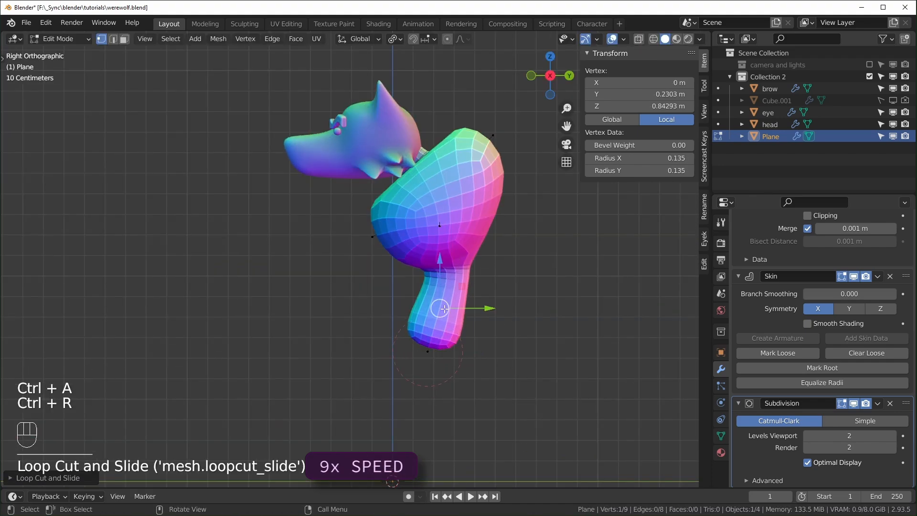
# Step: Move the waist vertex farther back and reposition the new belly vertex slightly in side view
pyautogui.hotkey('alt', 'z')
pyautogui.moveTo(452, 265); pyautogui.dragTo(472, 265)
pyautogui.click(421, 308)
pyautogui.hotkey('alt', 'z')
pyautogui.moveTo(422, 308); pyautogui.dragTo(424, 303)
pyautogui.moveTo(421, 286); pyautogui.dragTo(575, 297, button='middle')
# Step: Reposition the lower torso vertices in side view and shift the waist vertex slightly backward
pyautogui.press('KP_3')
pyautogui.scroll(-2, 430, 267)
pyautogui.hotkey('alt', 'z')
pyautogui.moveTo(327, 273); pyautogui.dragTo(372, 342)
pyautogui.moveTo(404, 305); pyautogui.dragTo(407, 303)
pyautogui.click(385, 252)
pyautogui.moveTo(434, 252); pyautogui.dragTo(443, 252)
# Step: Widen the waist vertex's skin along X so the lower torso joins the chest more broadly
pyautogui.scroll(2, 406, 258)
pyautogui.hotkey('alt', 'z')
pyautogui.moveTo(458, 334); pyautogui.dragTo(392, 348, button='middle')
pyautogui.hotkey('ctrl', 'a')
pyautogui.press('x')
pyautogui.hotkey('alt', 'z')
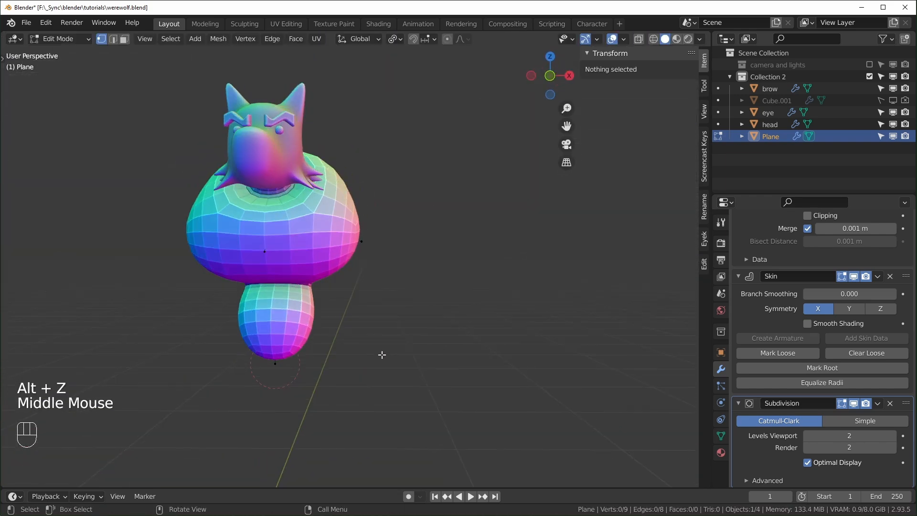
# Step: Duplicate the bottom torso vertex and place the copy beside the chest at X about 0.526 m, Z about 1.318 m
pyautogui.click(251, 386)
pyautogui.click(276, 364)
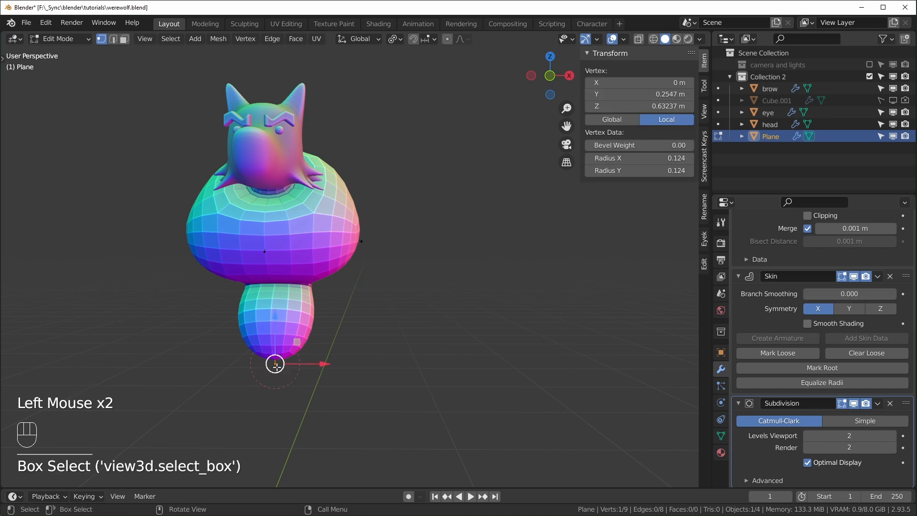
pyautogui.press('KP_1')
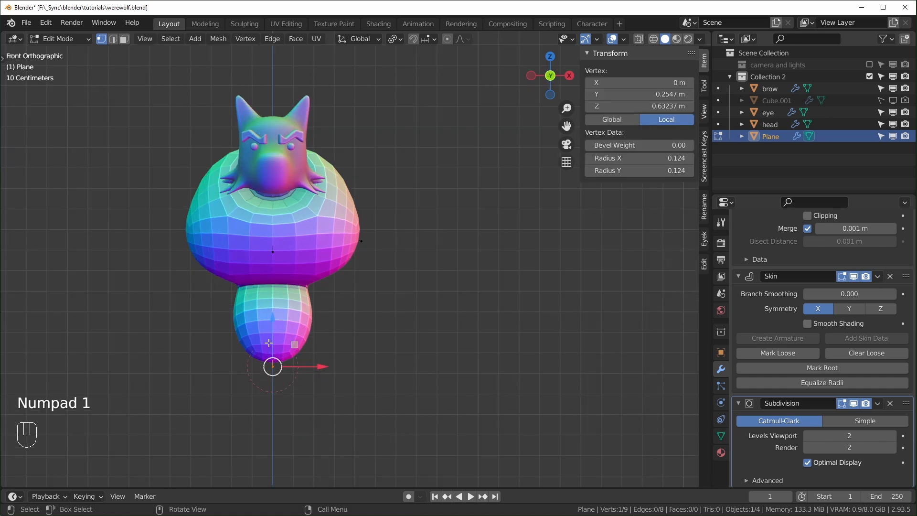
pyautogui.hotkey('shift', 'd')
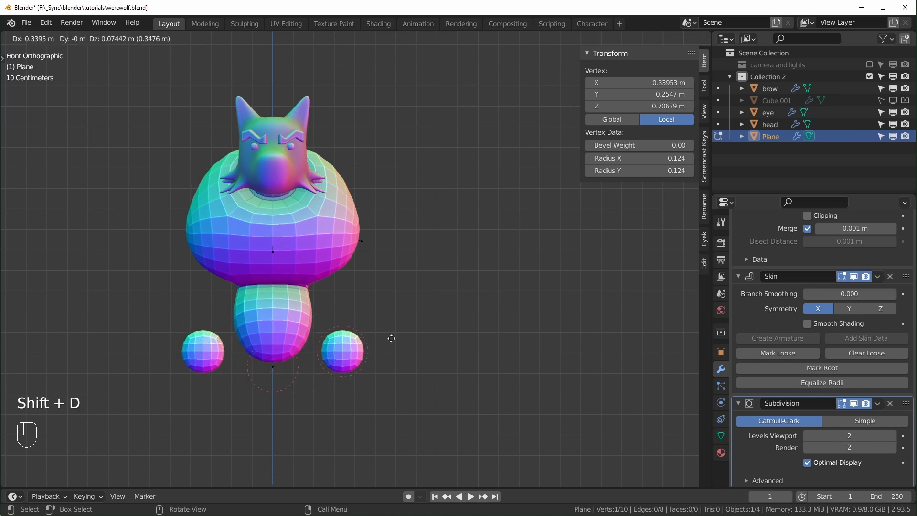
pyautogui.click(414, 227)
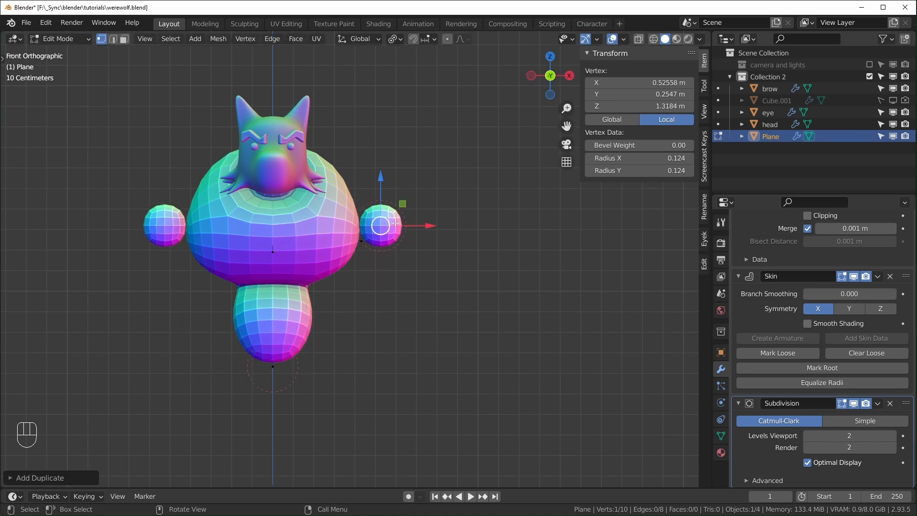
pyautogui.moveTo(412, 202); pyautogui.dragTo(447, 207)
pyautogui.rightClick(433, 217)
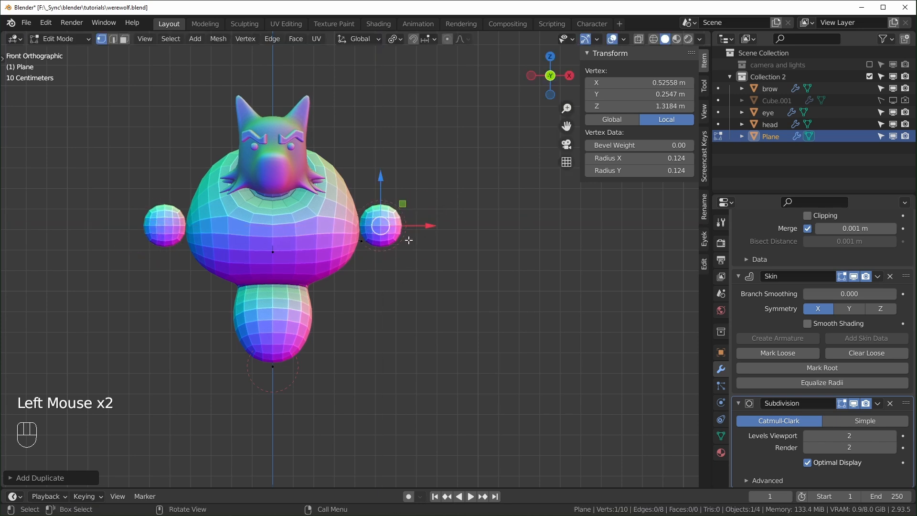
# Step: Separate the duplicated vertex into its own object and select that object in Object Mode
pyautogui.press('p')
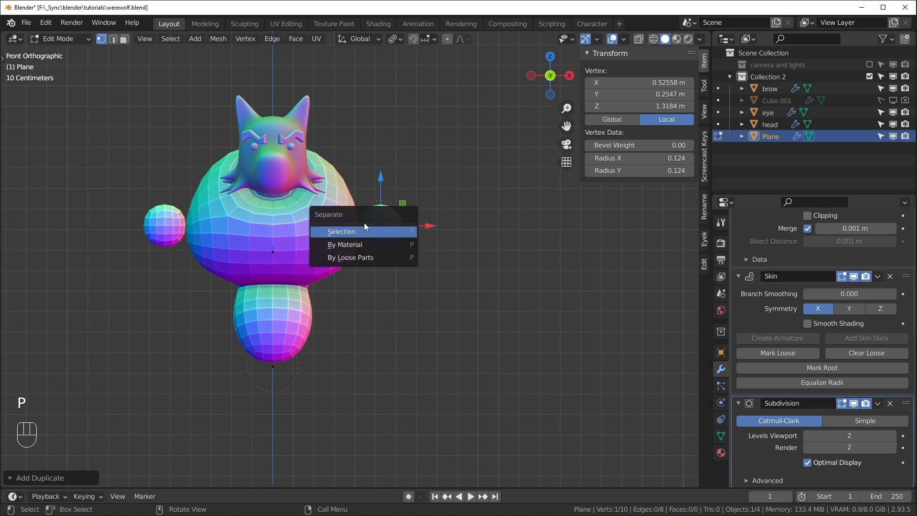
pyautogui.click(352, 230)
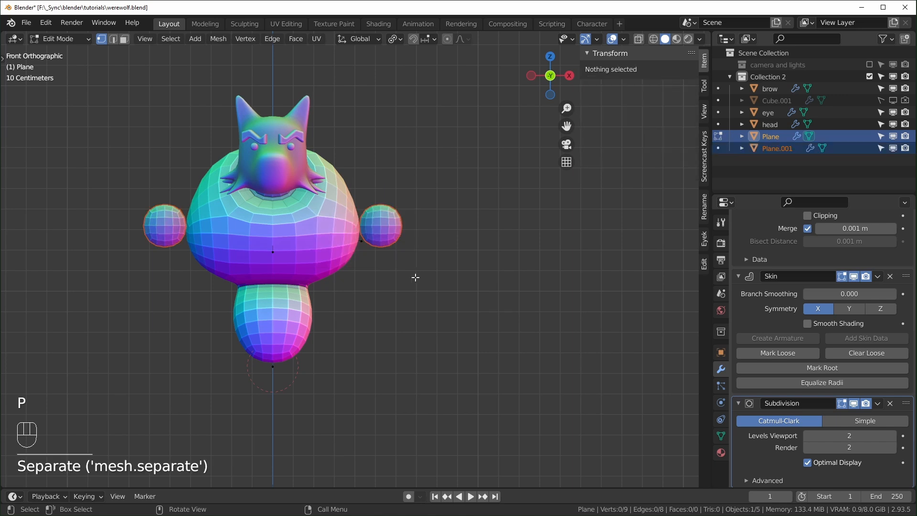
pyautogui.press('Tab')
pyautogui.click(382, 229)
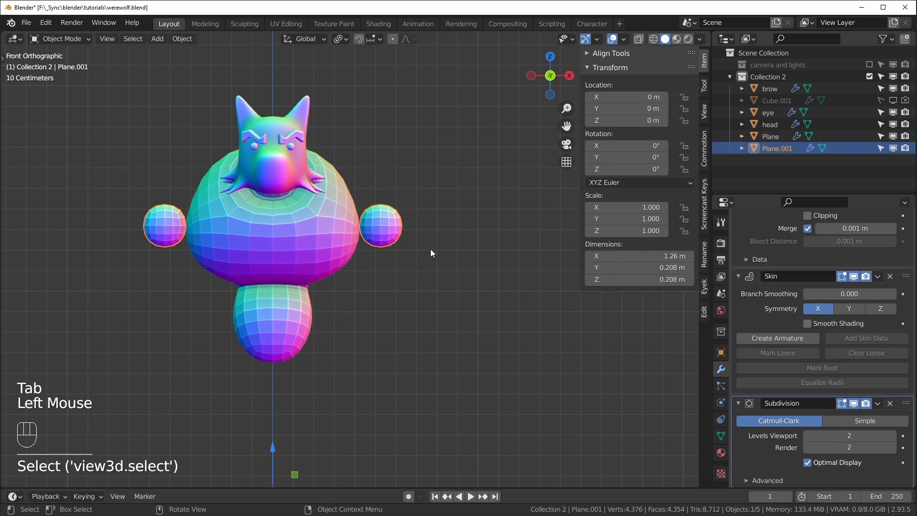
# Step: Try moving the separated object in front view to test how its mirrored copy follows
pyautogui.press('g')
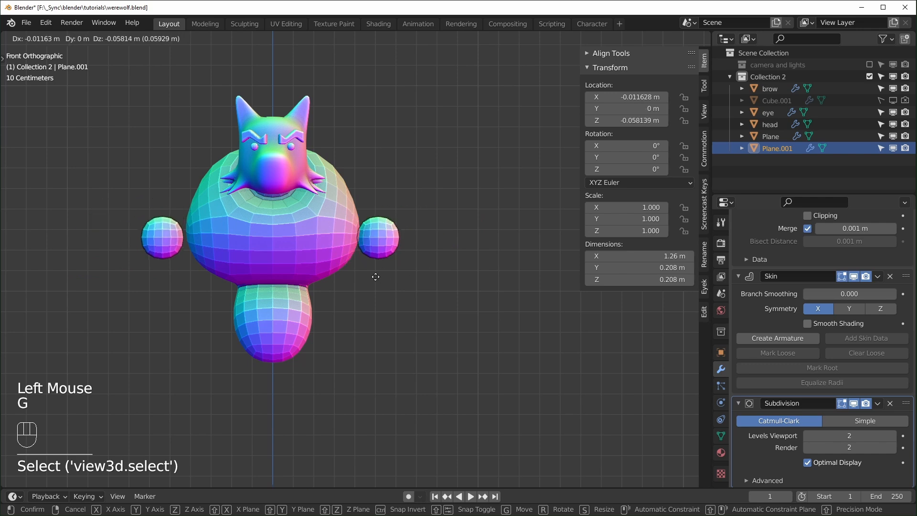
pyautogui.rightClick(401, 266)
pyautogui.scroll(-2, 401, 267)
pyautogui.scroll(5, 856, 400)
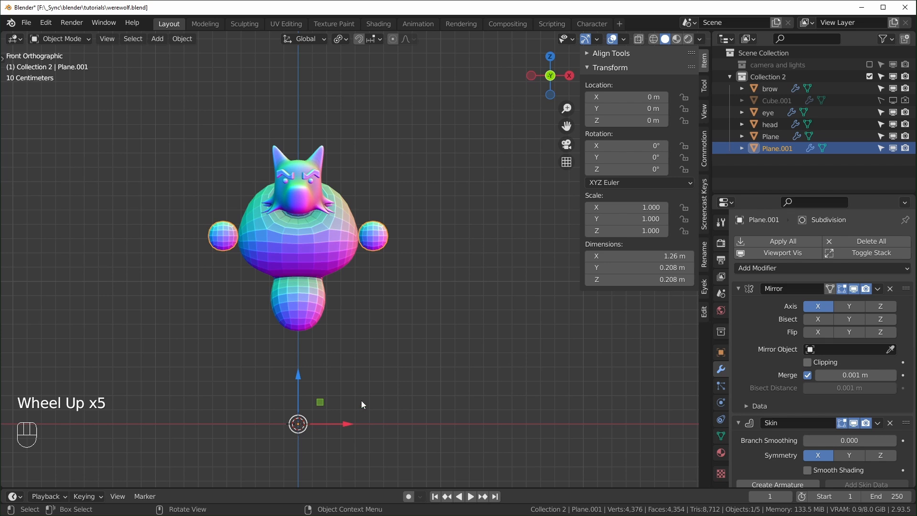
# Step: Try the head as the separated object's mirror object with a test move, and clear the mirror object again
pyautogui.click(883, 346)
pyautogui.click(889, 348)
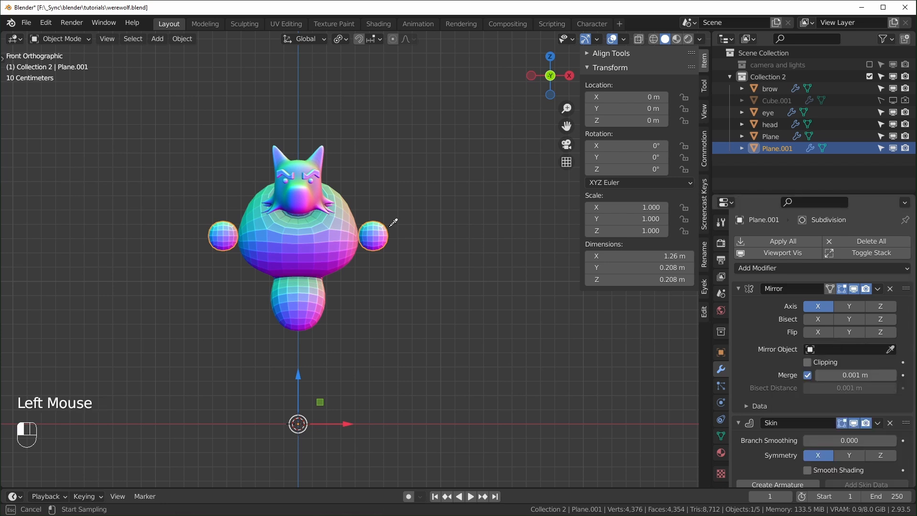
pyautogui.click(297, 160)
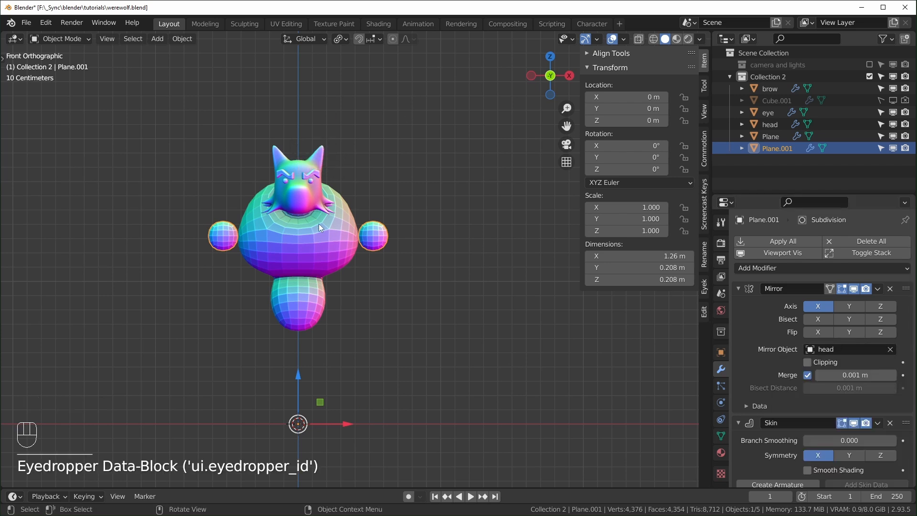
pyautogui.click(375, 230)
pyautogui.press('g')
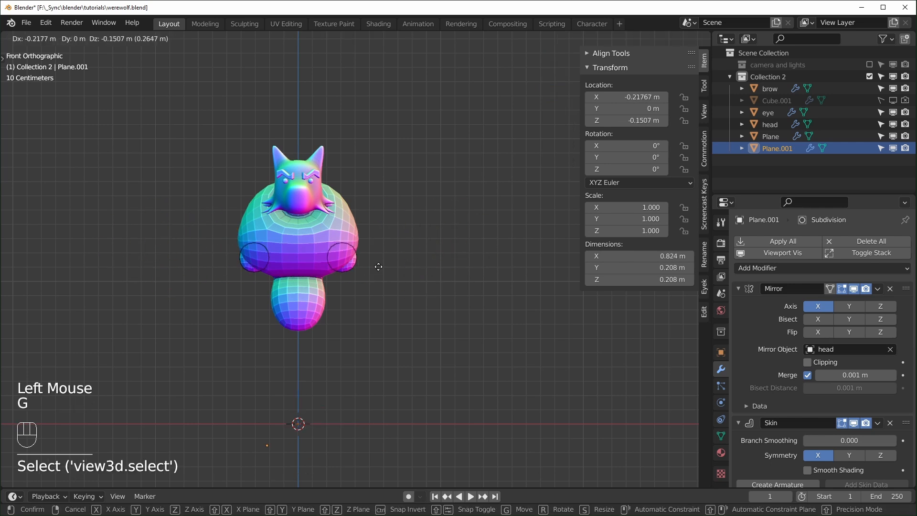
pyautogui.rightClick(437, 270)
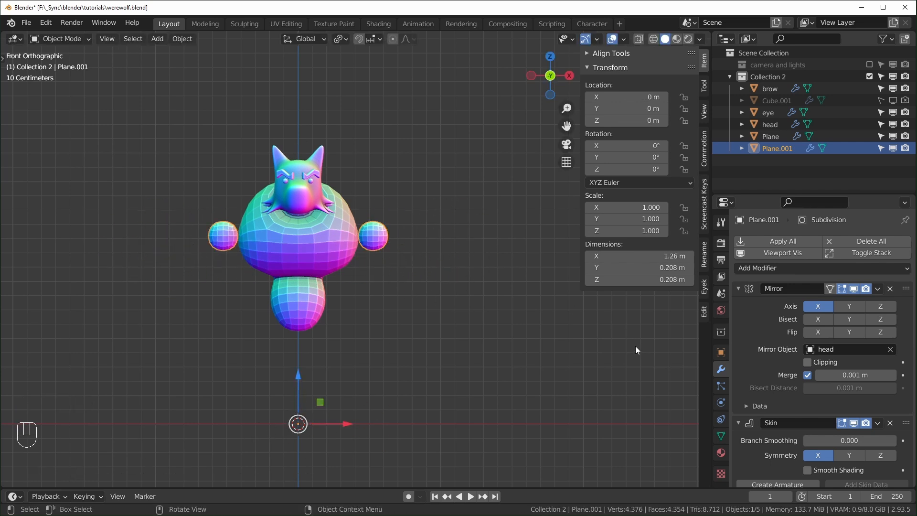
pyautogui.click(891, 349)
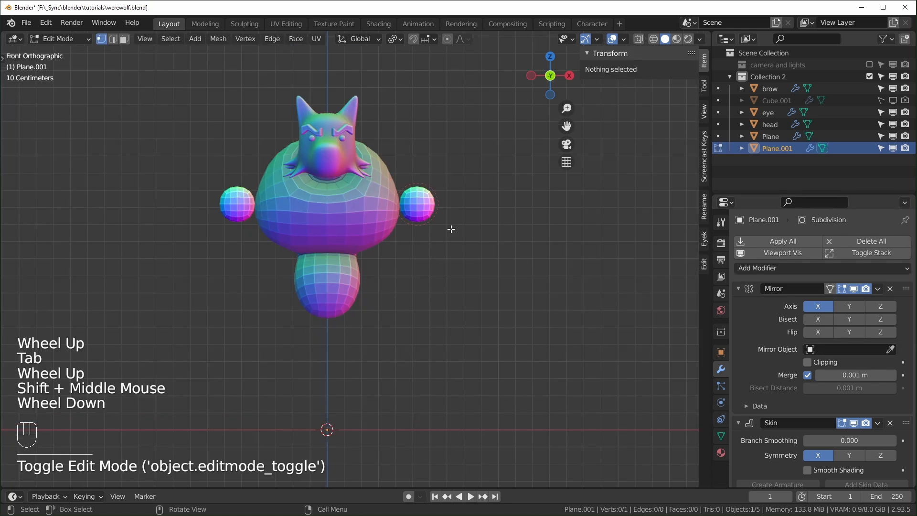
# Step: Reduce the separated vertex's skin radius to about 0.056 and move it to the shoulder at X about 0.426 m
pyautogui.hotkey('alt', 'z')
pyautogui.keyDown('shift'); pyautogui.moveTo(456, 198); pyautogui.dragTo(429, 204, button='middle'); pyautogui.keyUp('shift')
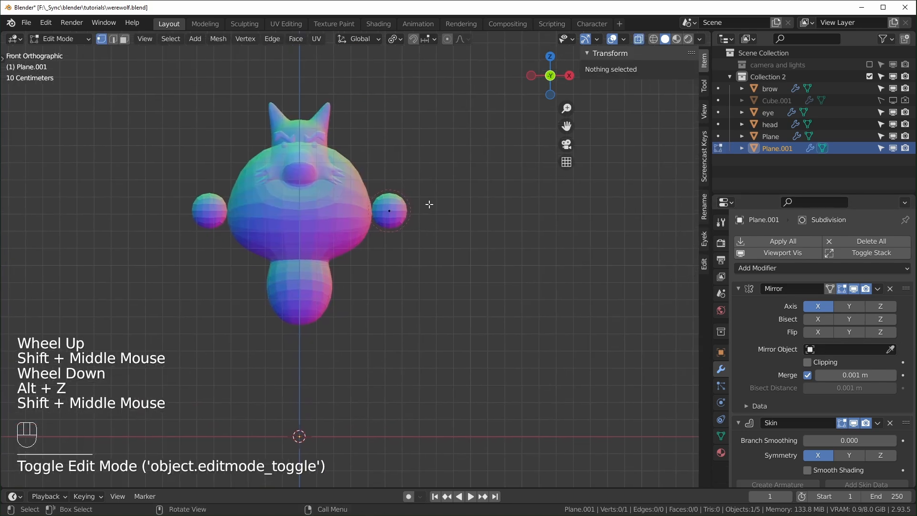
pyautogui.scroll(1, 429, 204)
pyautogui.click(422, 210)
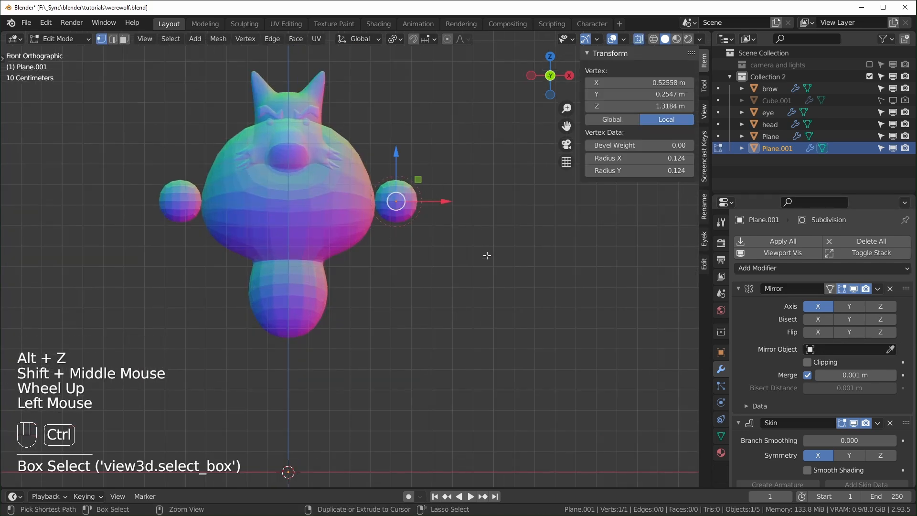
pyautogui.hotkey('ctrl', 'a')
pyautogui.click(438, 221)
pyautogui.moveTo(417, 183); pyautogui.dragTo(398, 180)
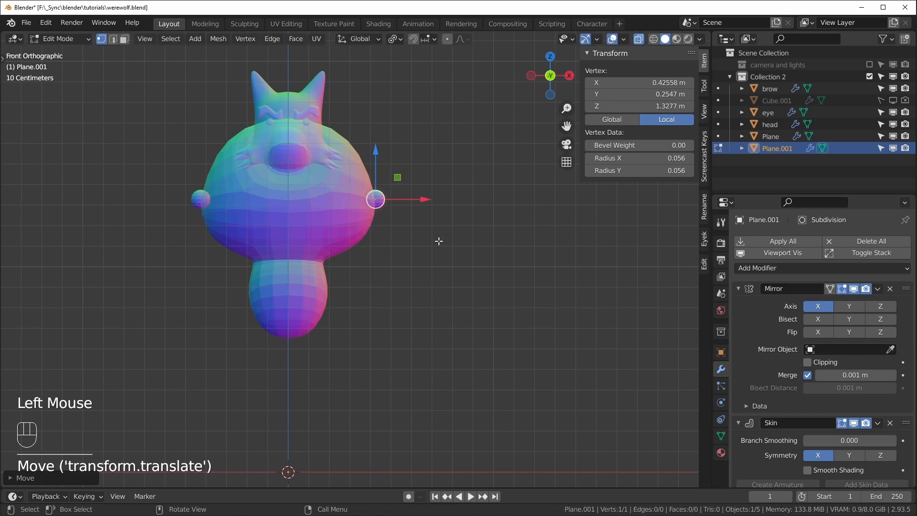
# Step: Extrude the shoulder vertex outward along X to about 1.03 m to form a straight arm
pyautogui.scroll(-1, 418, 227)
pyautogui.keyDown('shift'); pyautogui.moveTo(416, 234); pyautogui.dragTo(352, 254, button='middle'); pyautogui.keyUp('shift')
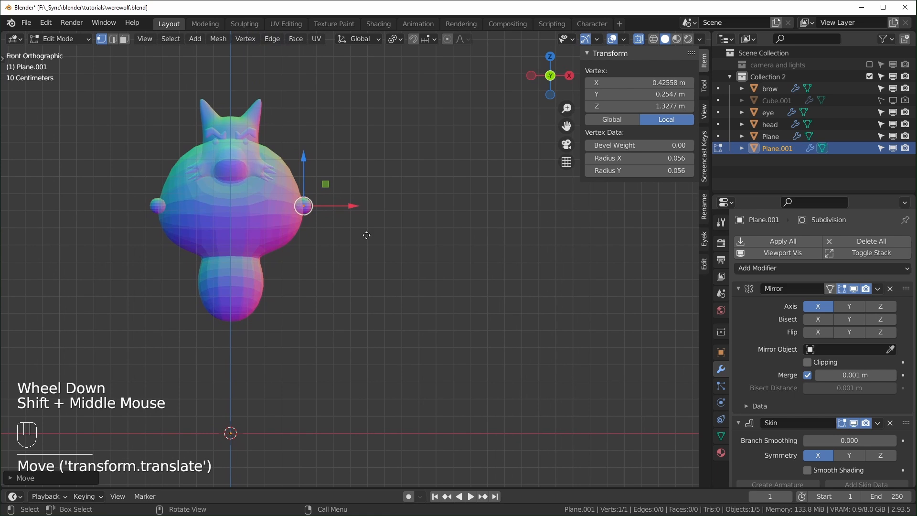
pyautogui.press('e')
pyautogui.press('x')
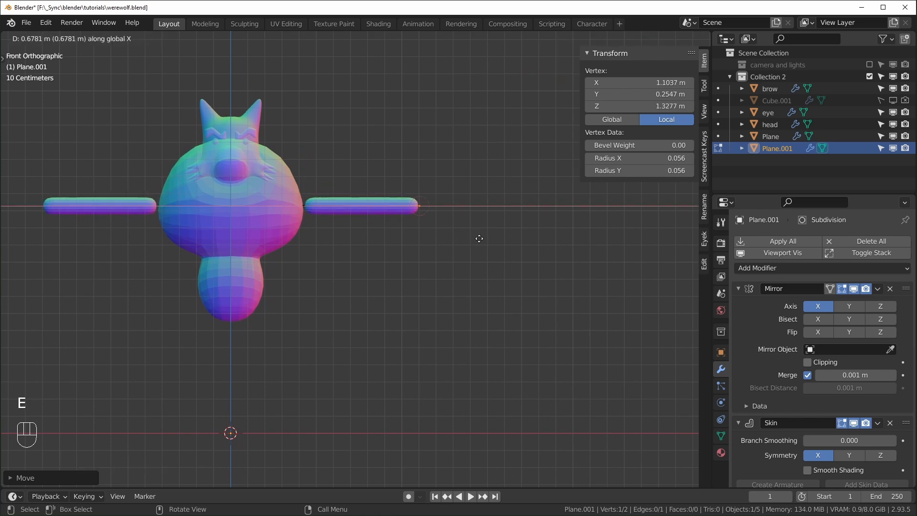
pyautogui.click(470, 238)
pyautogui.scroll(1, 410, 227)
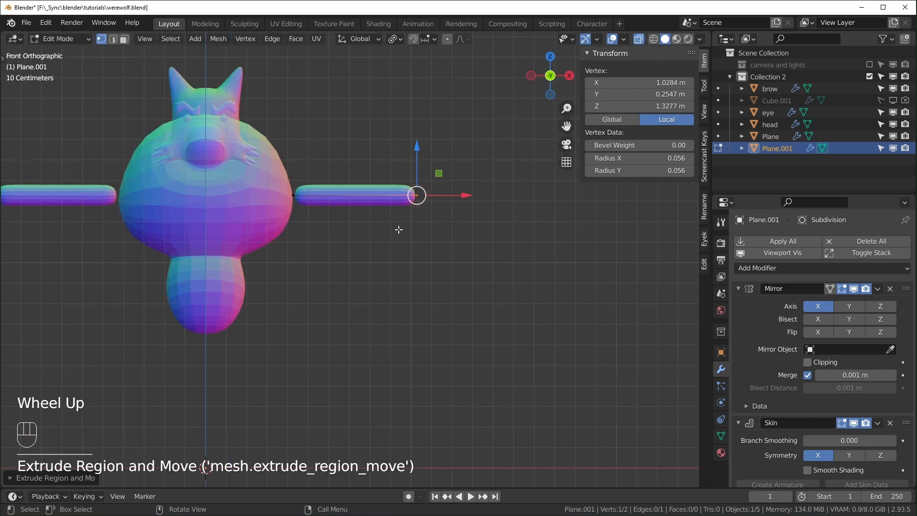
# Step: Move the arm's inner end vertex into the chest and extend its outer end farther outward
pyautogui.moveTo(290, 199); pyautogui.dragTo(319, 192)
pyautogui.moveTo(441, 230); pyautogui.dragTo(336, 280, button='middle')
pyautogui.hotkey('alt', 'z')
pyautogui.moveTo(449, 215); pyautogui.dragTo(467, 222)
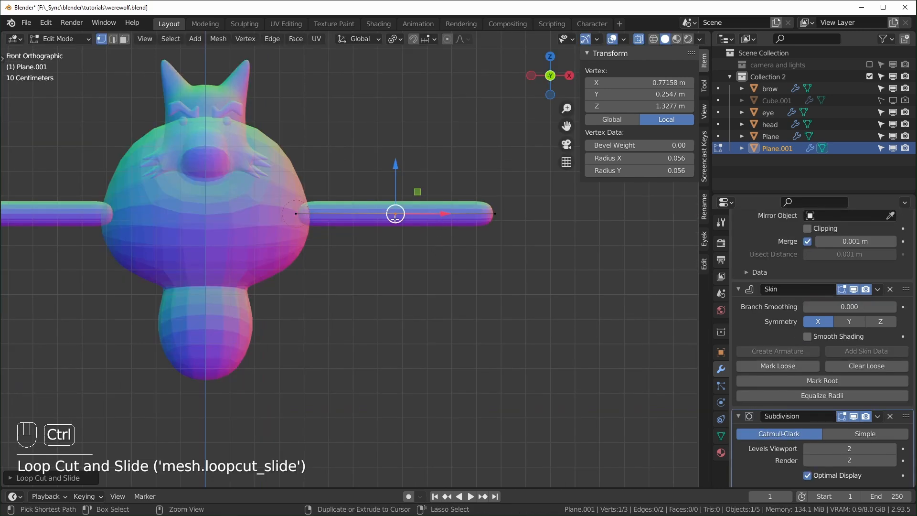
# Step: Add a loop cut to the outer arm segment and move it close to the middle vertex, at X about 0.817 m
pyautogui.hotkey('ctrl', 'r')
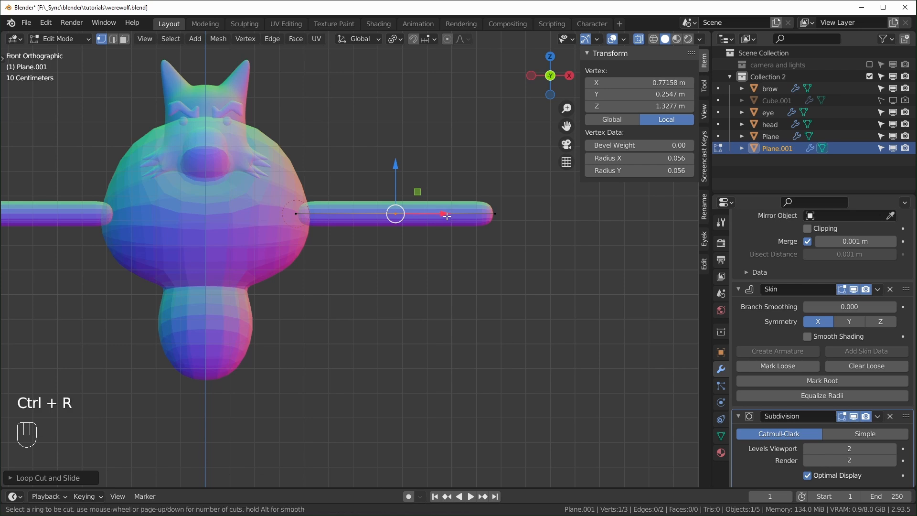
pyautogui.click(447, 217)
pyautogui.click(454, 219)
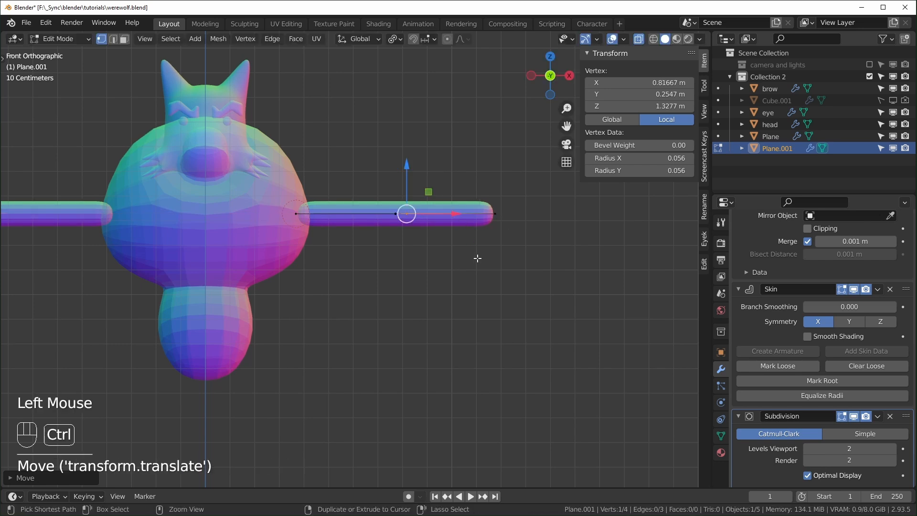
# Step: Enlarge the skin radius of the forearm vertex at X about 0.817 m to about 0.160
pyautogui.hotkey('ctrl', 'a')
pyautogui.click(637, 295)
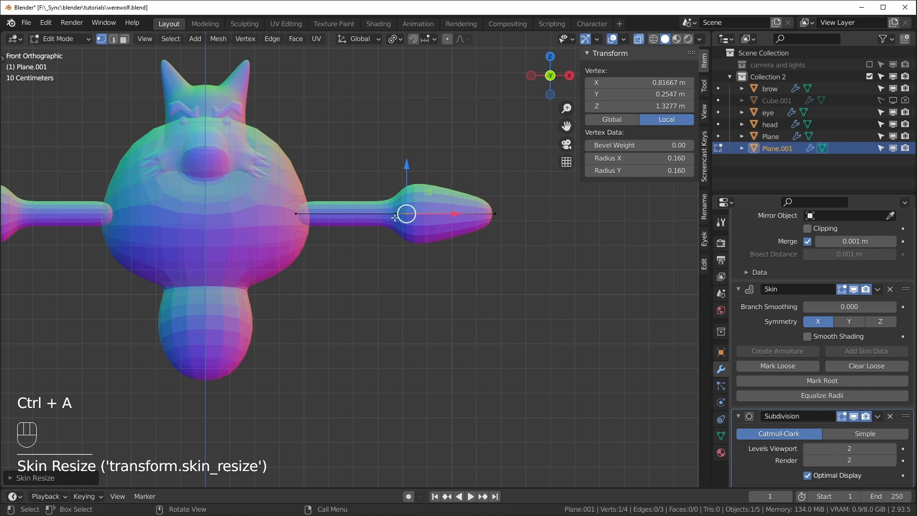
pyautogui.click(394, 217)
pyautogui.hotkey('ctrl', 'x')
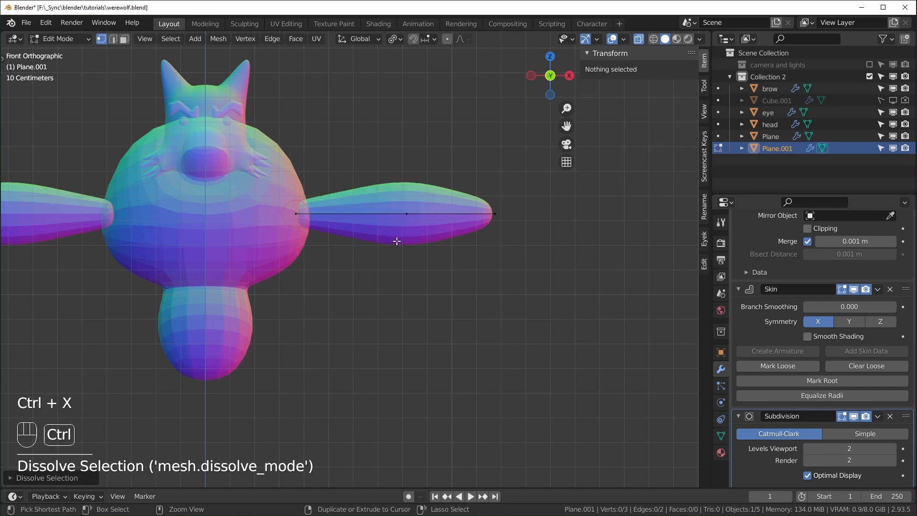
pyautogui.hotkey('ctrl', 'z')
# Step: Extend the arm's end vertex outward to X about 1.27 m and scale its skin radius along Y to about 0.030
pyautogui.hotkey('ctrl', 'a')
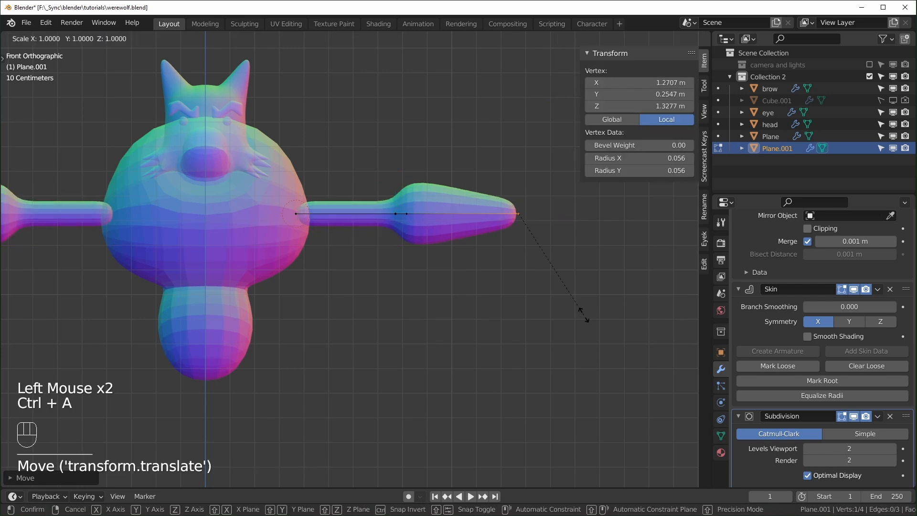
pyautogui.press('x')
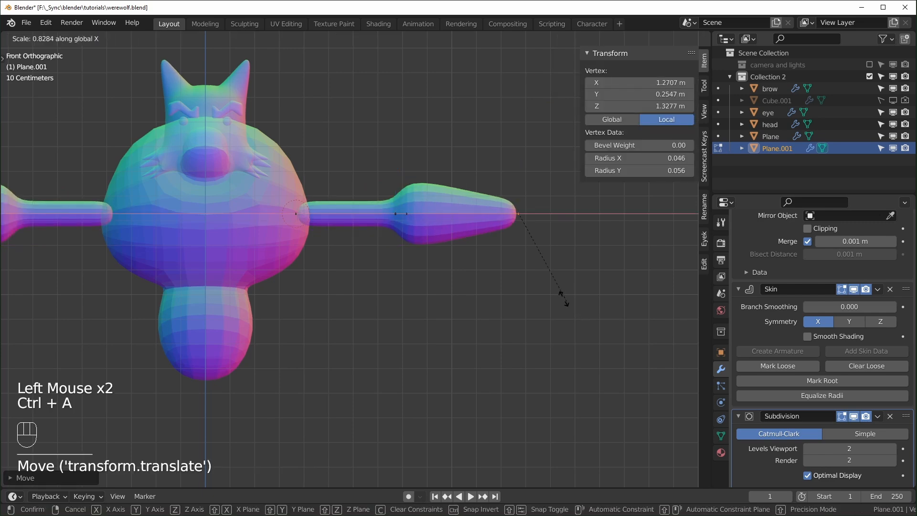
pyautogui.press('y')
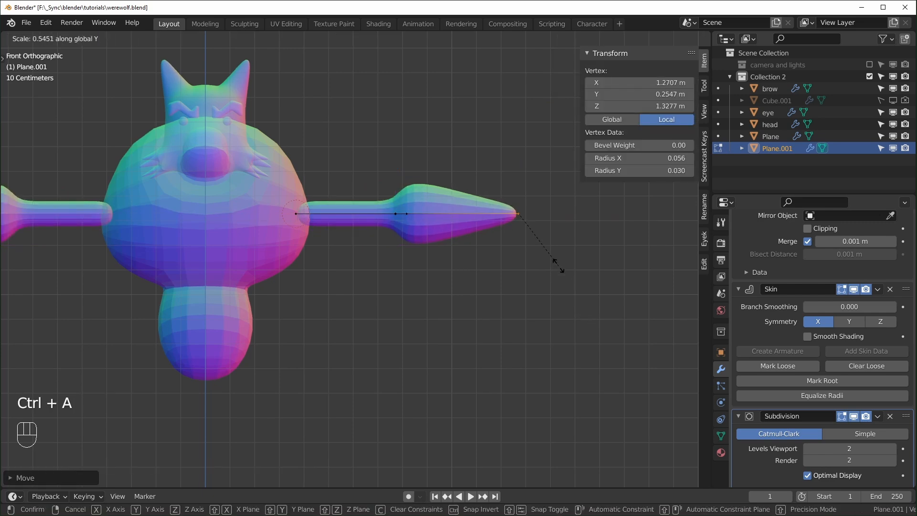
pyautogui.click(559, 264)
# Step: Reduce the forearm vertex's Y skin radius to about 0.133 and move the arm's tip vertex slightly farther out along X
pyautogui.press('KP_7')
pyautogui.scroll(2, 559, 264)
pyautogui.keyDown('shift'); pyautogui.moveTo(510, 266); pyautogui.dragTo(427, 254, button='middle'); pyautogui.keyUp('shift')
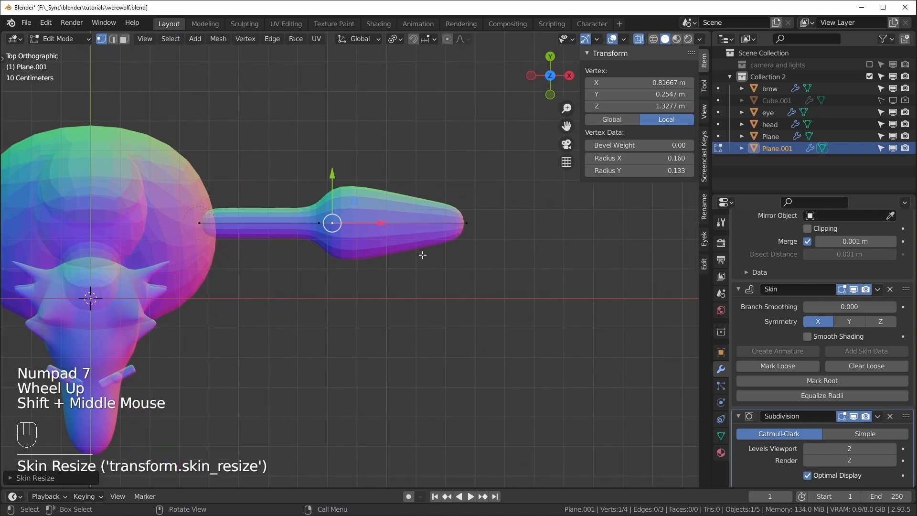
pyautogui.click(466, 222)
pyautogui.moveTo(466, 222); pyautogui.dragTo(532, 222)
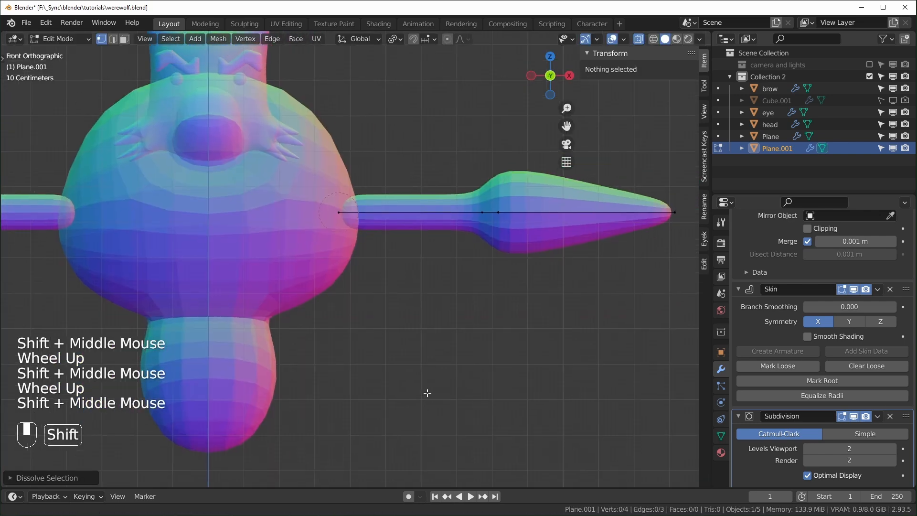
# Step: Add a loop cut to the upper arm at X about 0.570 m with a larger skin radius, and turn off X-ray
pyautogui.hotkey('ctrl', 'r')
pyautogui.click(419, 211)
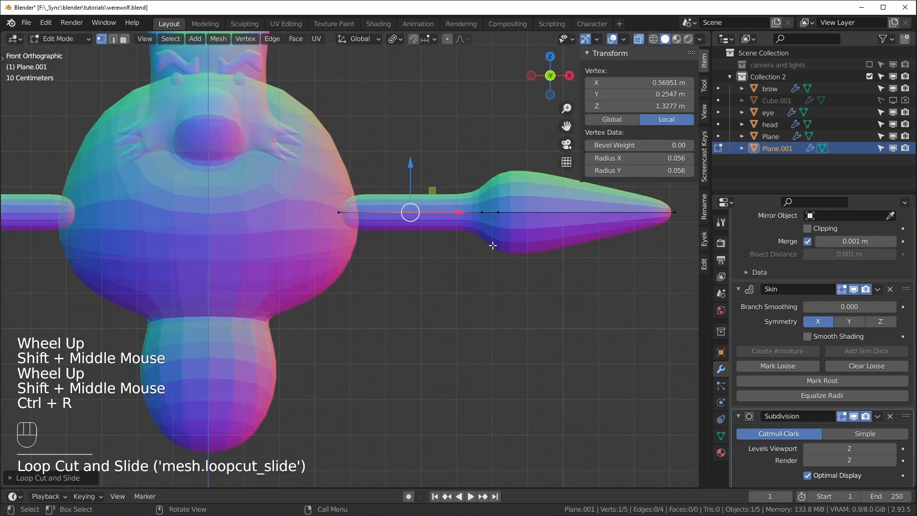
pyautogui.hotkey('ctrl', 'a')
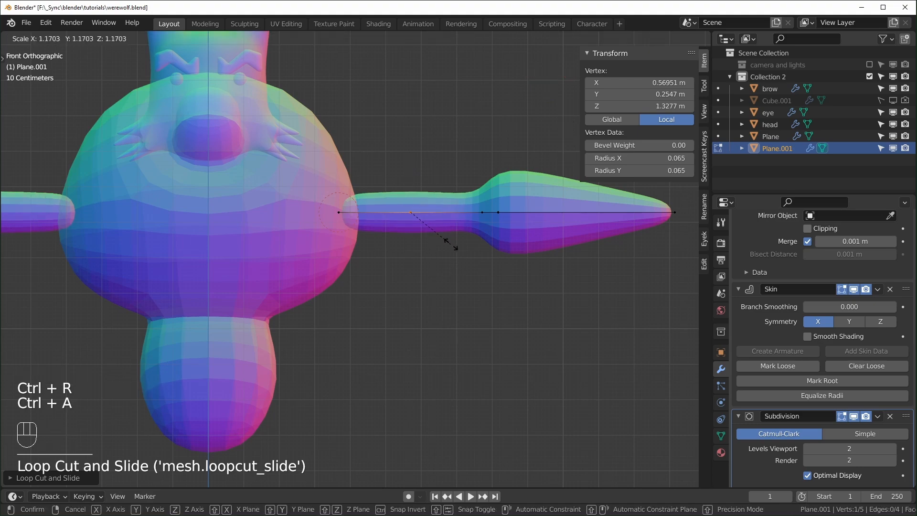
pyautogui.click(463, 253)
pyautogui.scroll(-3, 507, 286)
pyautogui.moveTo(508, 287); pyautogui.dragTo(493, 305, button='middle')
pyautogui.hotkey('alt', 'z')
pyautogui.press('g')
pyautogui.press('g')
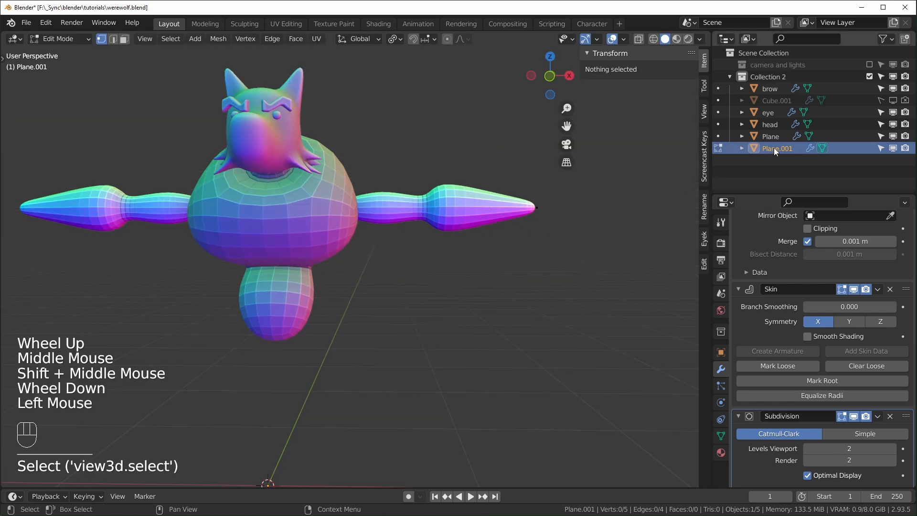
# Step: Rename the arm object as arm and, outside Edit Mode, the torso object as body
pyautogui.doubleClick(773, 147)
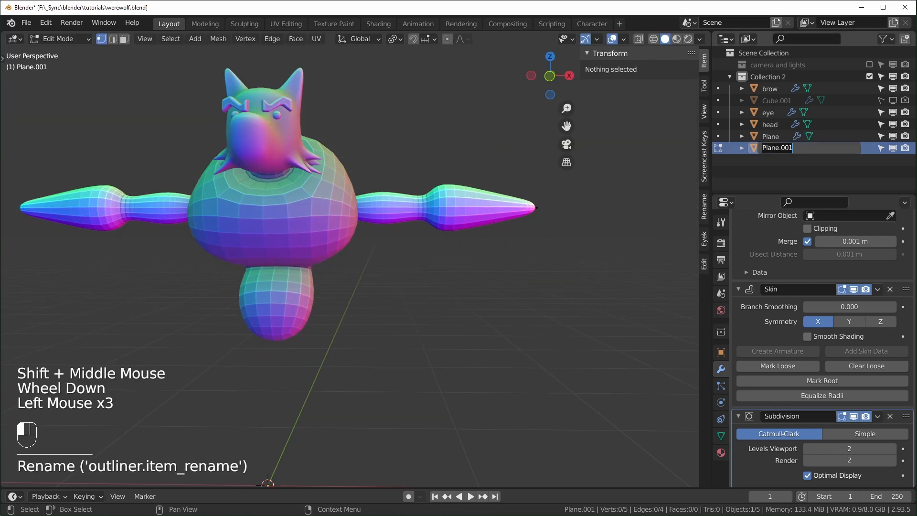
pyautogui.write('arm')
pyautogui.press('Return')
pyautogui.press('Tab')
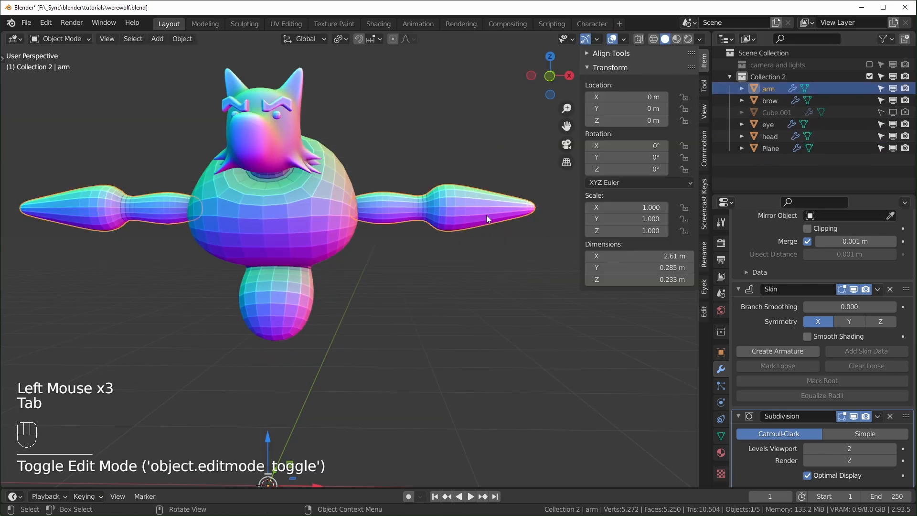
pyautogui.click(771, 148)
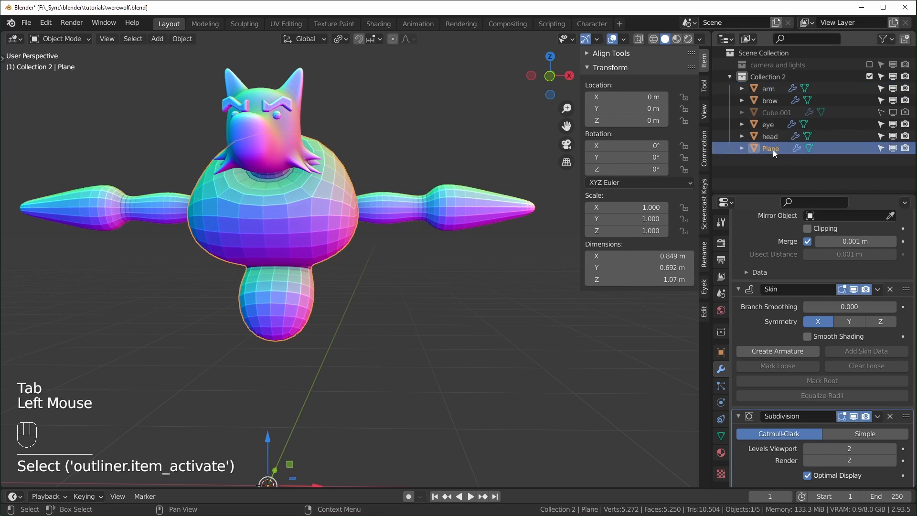
pyautogui.doubleClick(770, 149)
pyautogui.write('body')
pyautogui.press('Return')
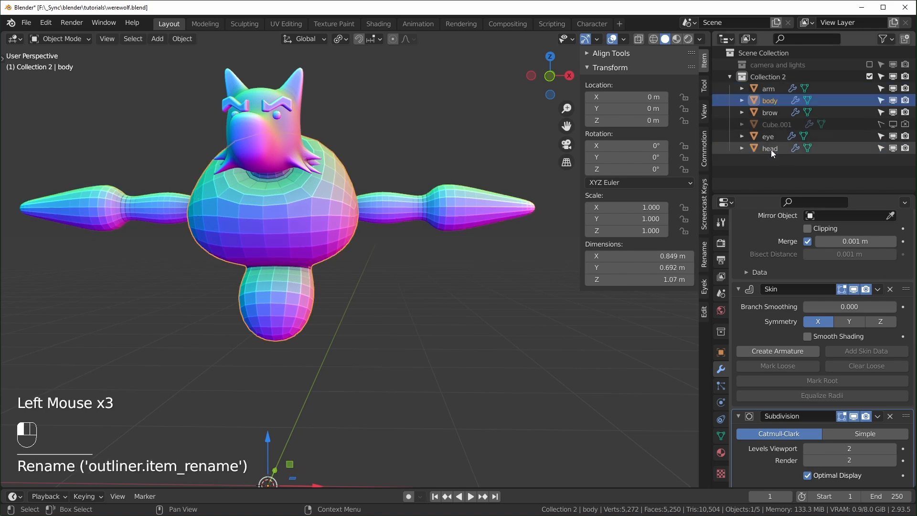
# Step: Duplicate the body's lowest vertex and place the copy beside the pelvis at X about 0.215 m, Z about 0.621 m
pyautogui.keyDown('shift'); pyautogui.moveTo(506, 205); pyautogui.dragTo(512, 219, button='middle'); pyautogui.keyUp('shift')
pyautogui.press('KP_1')
pyautogui.scroll(-1, 318, 357)
pyautogui.scroll(-1, 319, 359)
pyautogui.scroll(1, 345, 275)
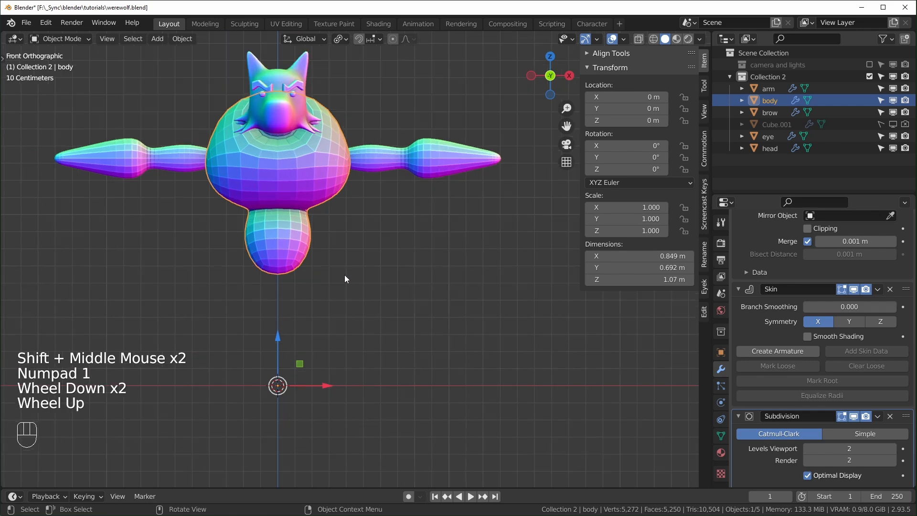
pyautogui.click(294, 270)
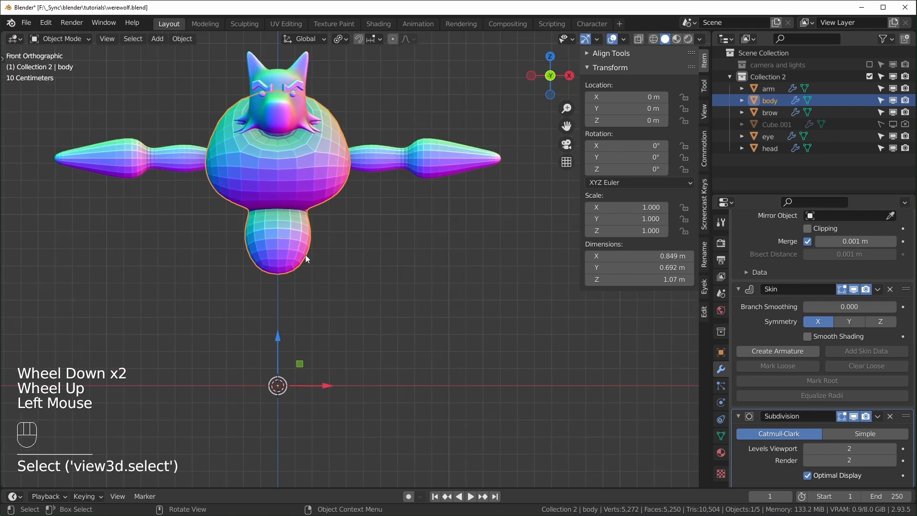
pyautogui.press('Tab')
pyautogui.moveTo(253, 279); pyautogui.dragTo(302, 320)
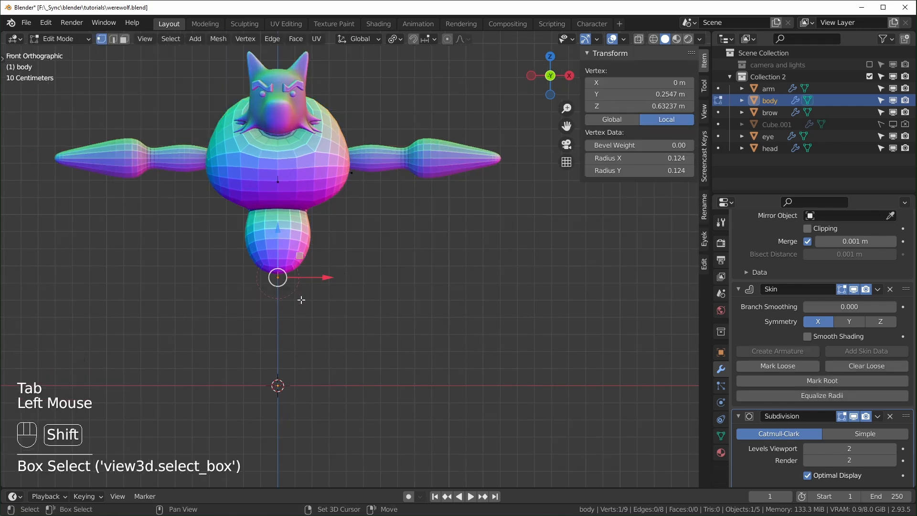
pyautogui.hotkey('shift', 'd')
pyautogui.click(343, 291)
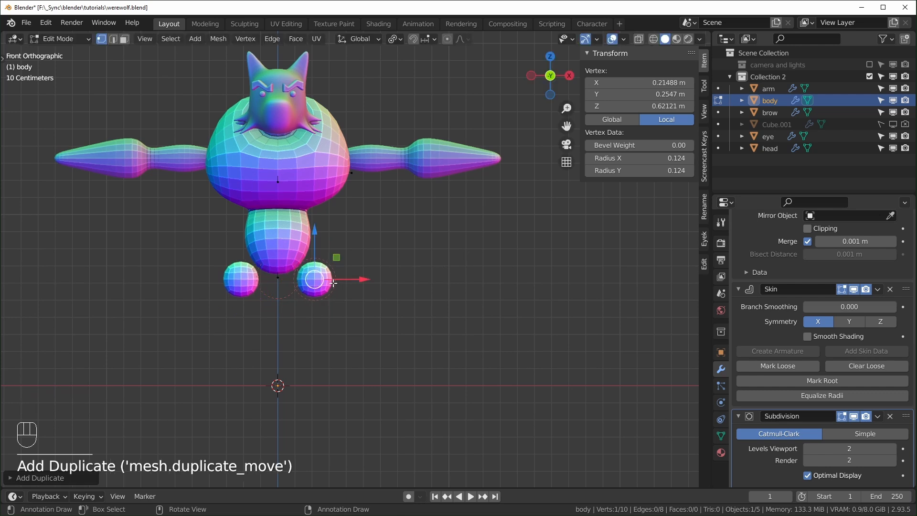
# Step: Separate the duplicated vertex into its own object, opened in Edit Mode and renamed as legs
pyautogui.press('p')
pyautogui.click(316, 284)
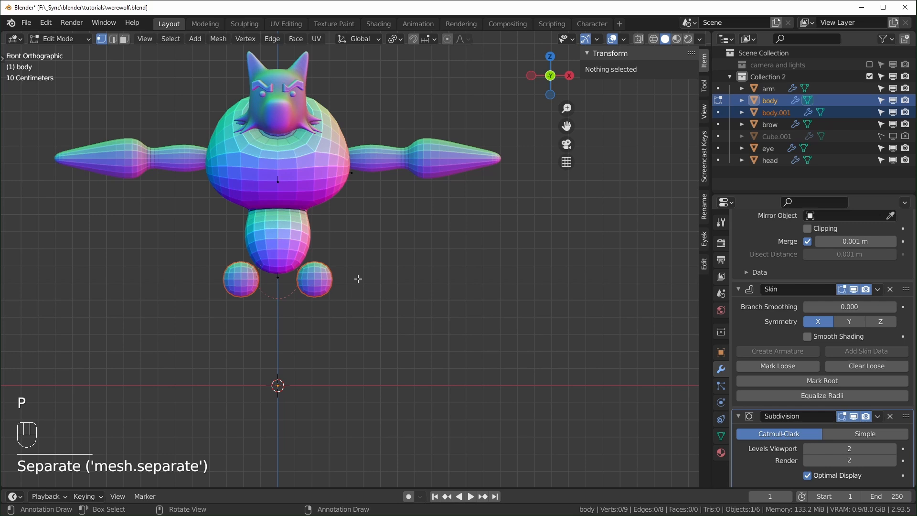
pyautogui.press('Tab')
pyautogui.click(329, 280)
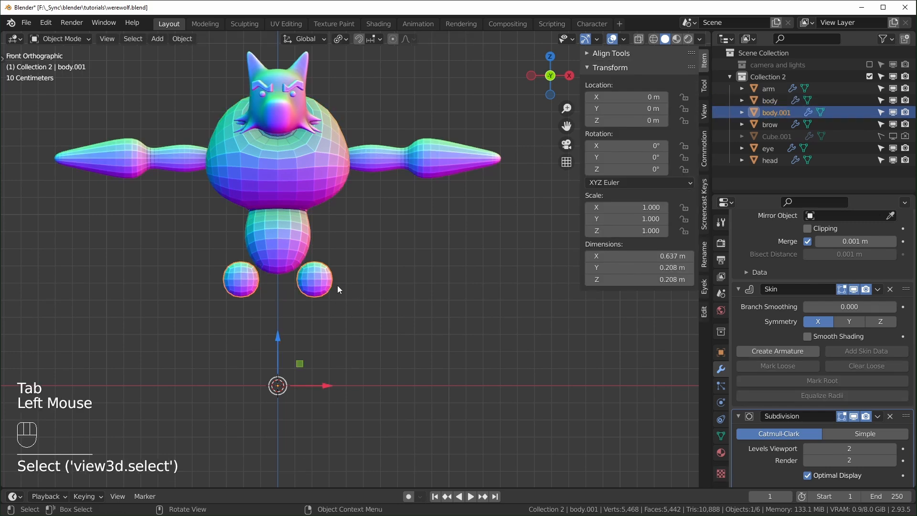
pyautogui.press('Tab')
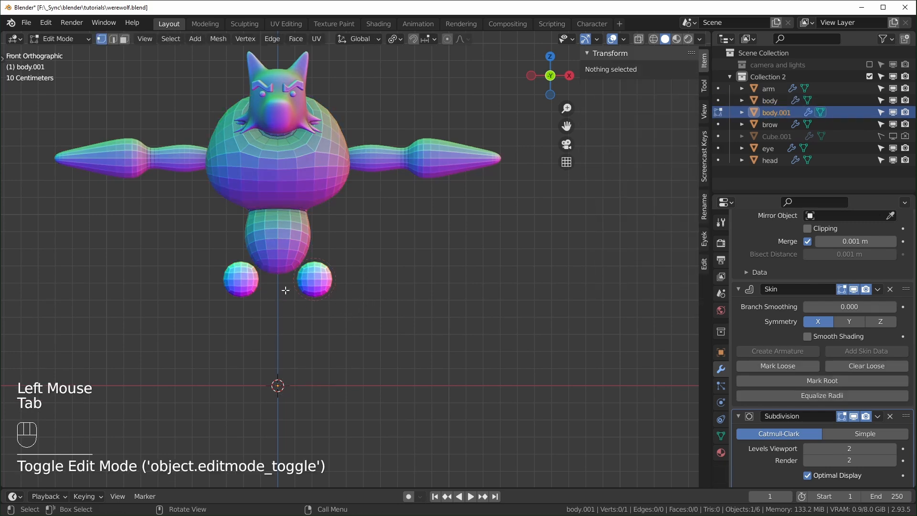
pyautogui.doubleClick(776, 113)
pyautogui.write('legs')
pyautogui.press('Return')
# Step: In the right side view with X-ray on, reduce the legs vertex's skin radius to about 0.043
pyautogui.moveTo(468, 267); pyautogui.dragTo(506, 325, button='middle')
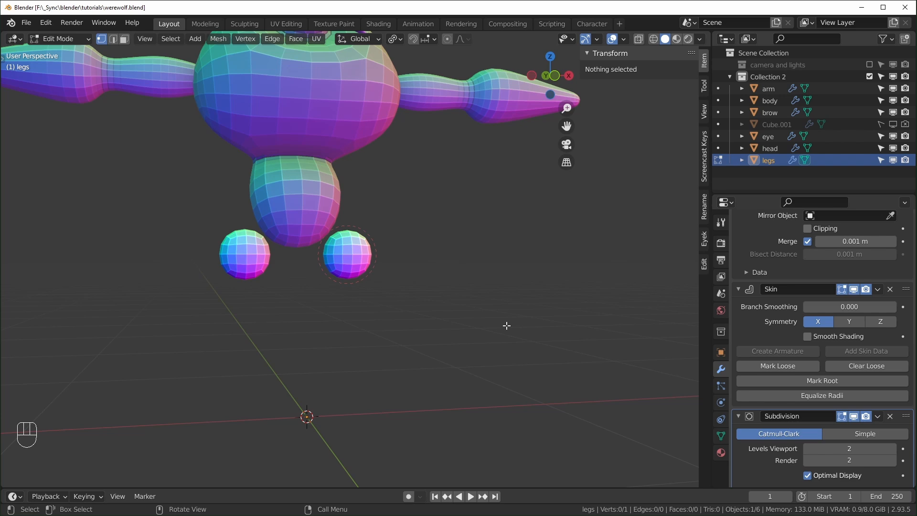
pyautogui.press('KP_3')
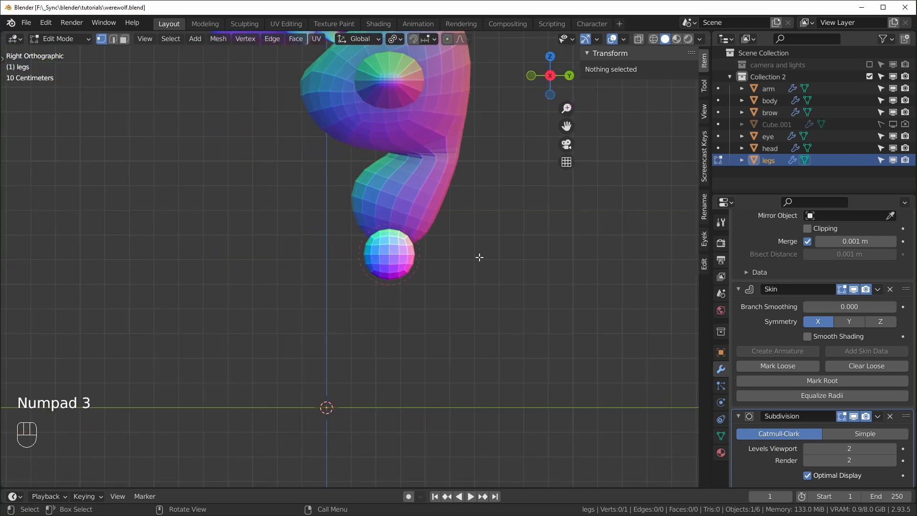
pyautogui.moveTo(361, 380); pyautogui.dragTo(389, 348, button='middle')
pyautogui.press('KP_3')
pyautogui.scroll(1, 387, 307)
pyautogui.hotkey('alt', 'z')
pyautogui.moveTo(378, 242); pyautogui.dragTo(467, 302)
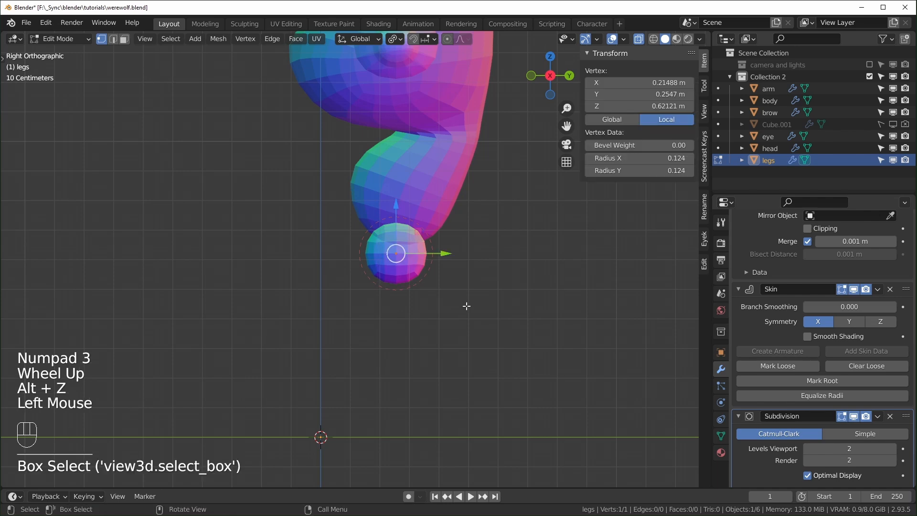
pyautogui.hotkey('ctrl', 'a')
pyautogui.click(422, 282)
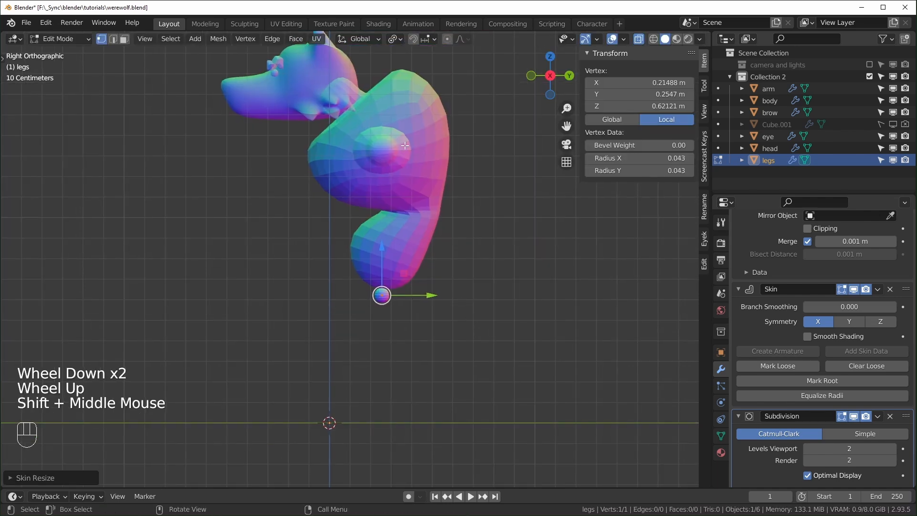
# Step: Extrude the hip vertex three times into a zigzag leg: forward to the knee, back to the hock, and down to the ankle
pyautogui.keyDown('shift'); pyautogui.moveTo(396, 351); pyautogui.dragTo(391, 325, button='middle'); pyautogui.keyUp('shift')
pyautogui.scroll(1, 396, 339)
pyautogui.press('e')
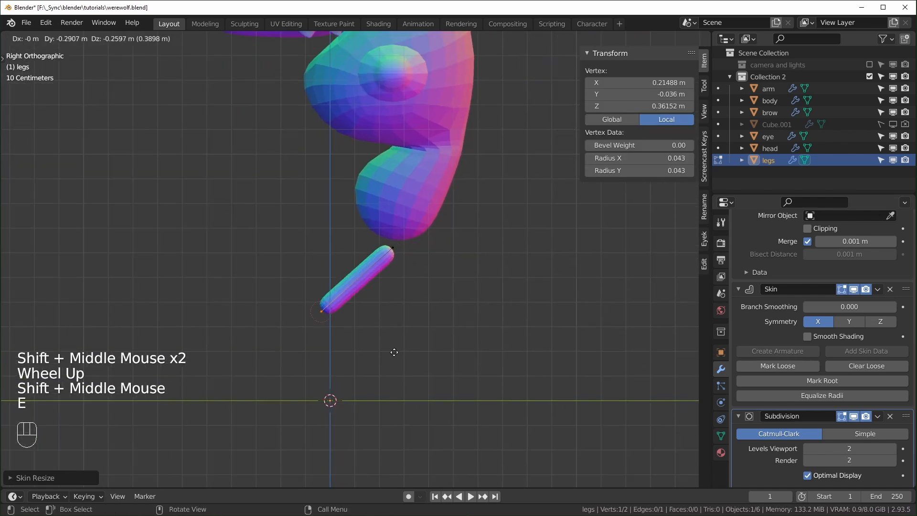
pyautogui.click(396, 361)
pyautogui.press('e')
pyautogui.click(528, 347)
pyautogui.press('e')
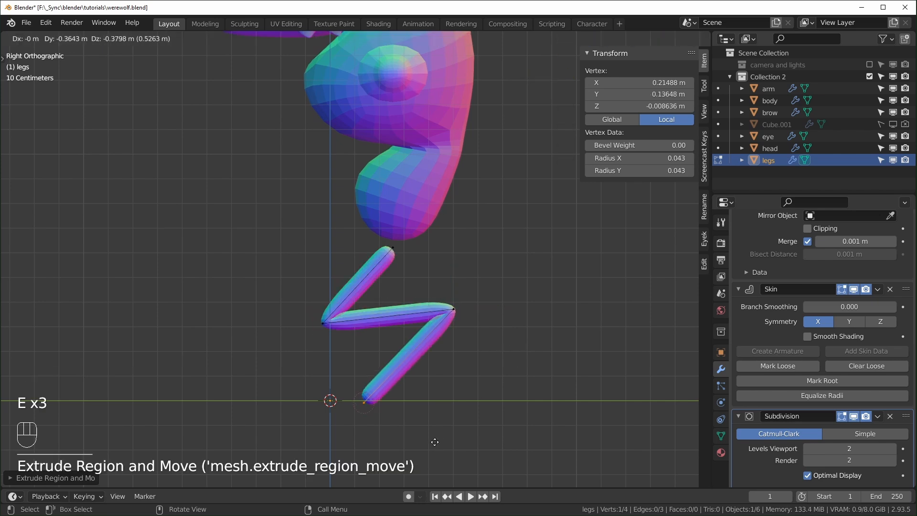
pyautogui.click(439, 441)
# Step: Extrude the ankle vertex forward along Y to about -0.061 m to form the foot
pyautogui.press('e')
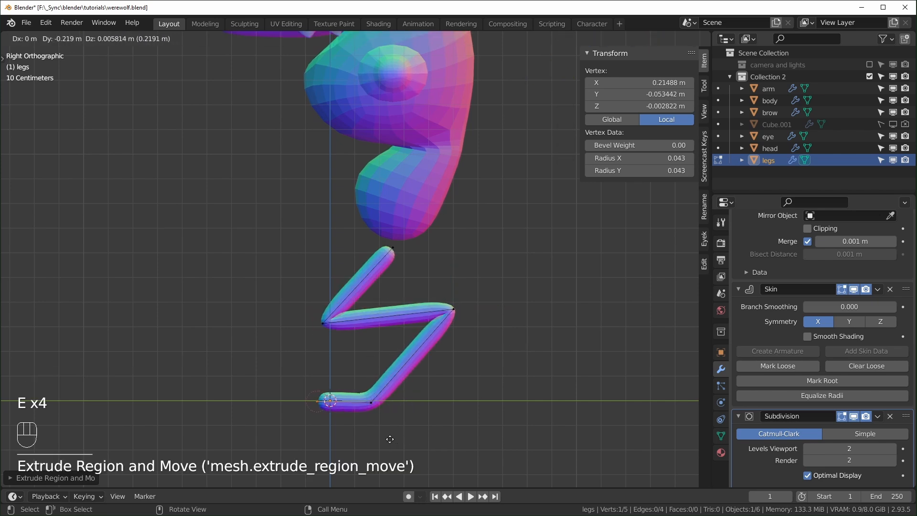
pyautogui.press('x')
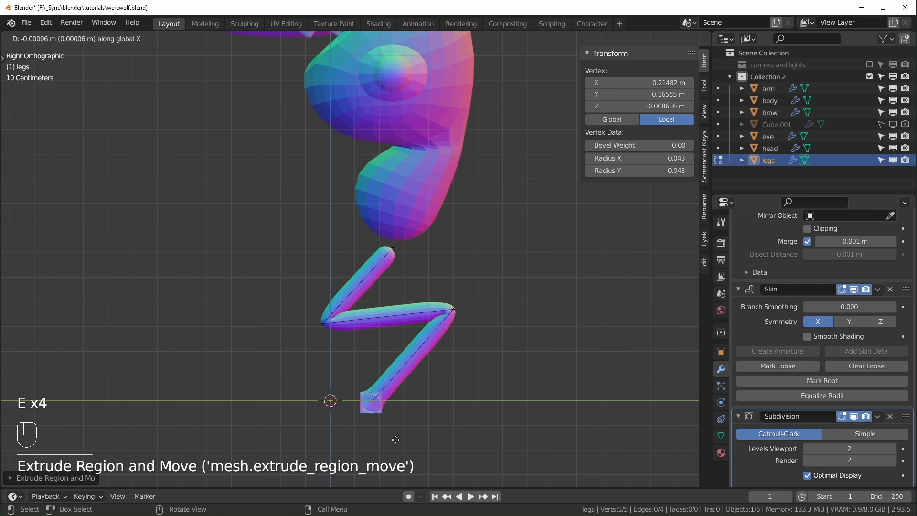
pyautogui.press('y')
pyautogui.click(388, 440)
# Step: Move the hip and knee vertices up together so the leg's top meets the pelvis, with their median at Z about 0.558 m
pyautogui.scroll(-4, 422, 363)
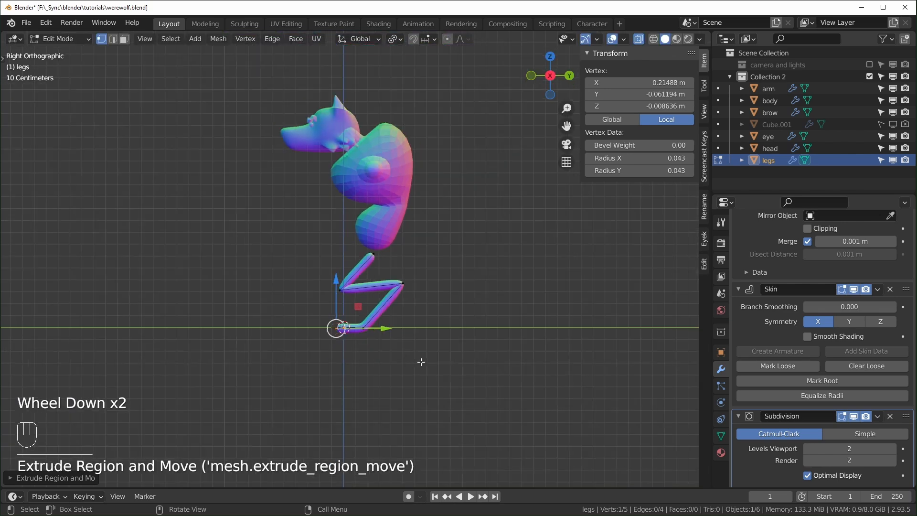
pyautogui.scroll(3, 406, 286)
pyautogui.moveTo(400, 228); pyautogui.dragTo(313, 332)
pyautogui.moveTo(381, 260); pyautogui.dragTo(377, 236)
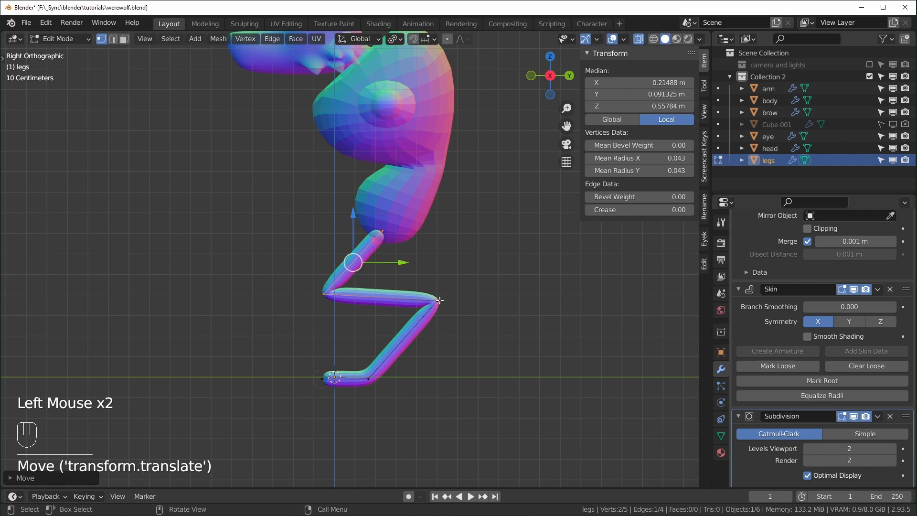
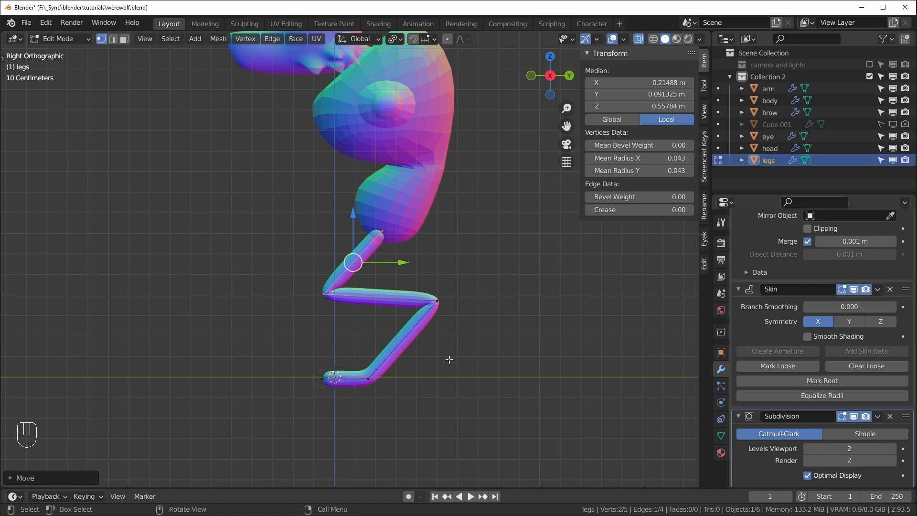
# Step: Widen the foot by increasing the toe vertex's X skin radius to about 0.164
pyautogui.moveTo(340, 363); pyautogui.dragTo(380, 387)
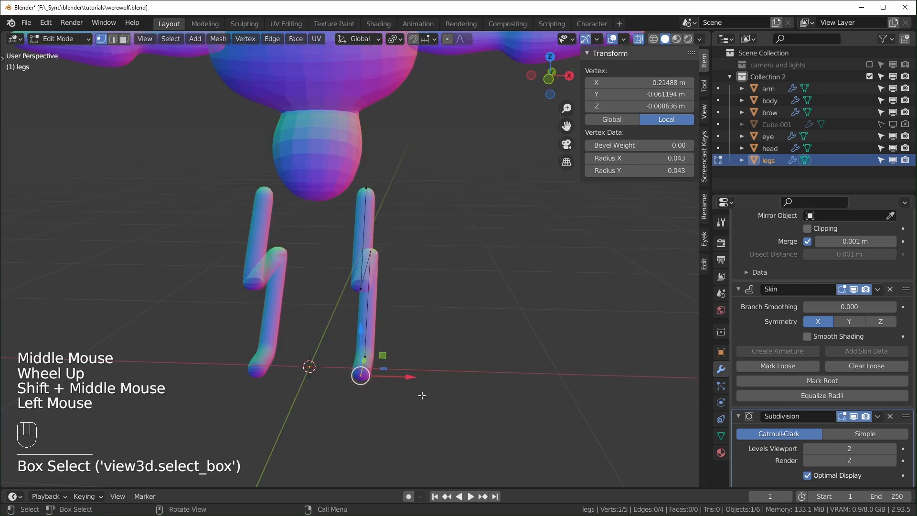
pyautogui.hotkey('ctrl', 'a')
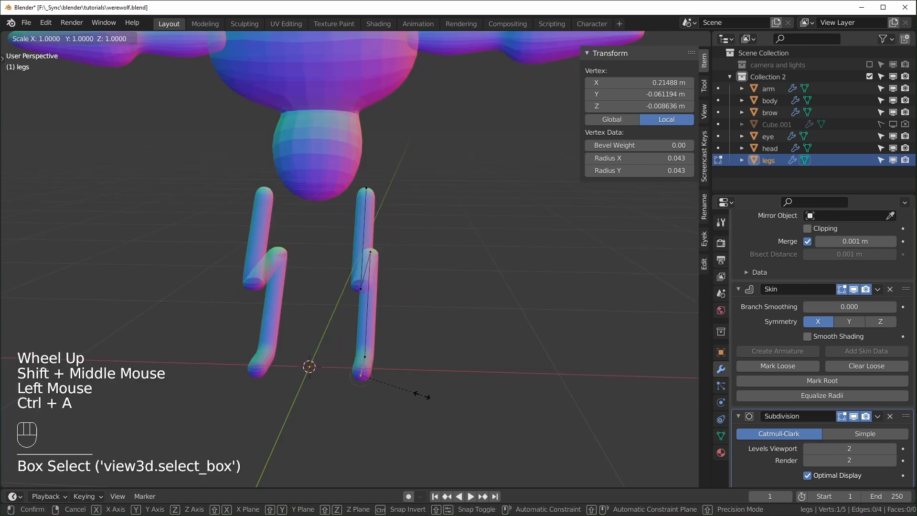
pyautogui.click(442, 388)
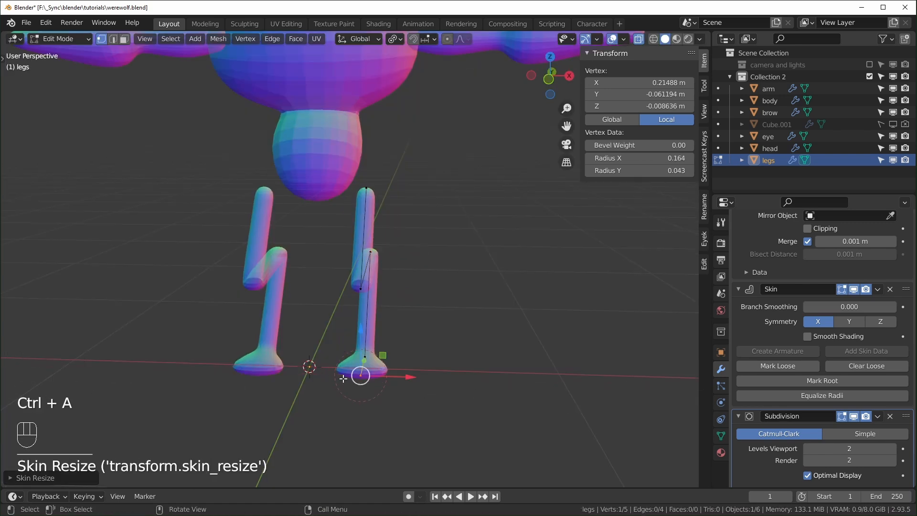
pyautogui.moveTo(406, 377); pyautogui.dragTo(460, 372)
pyautogui.moveTo(461, 374); pyautogui.dragTo(415, 375, button='middle')
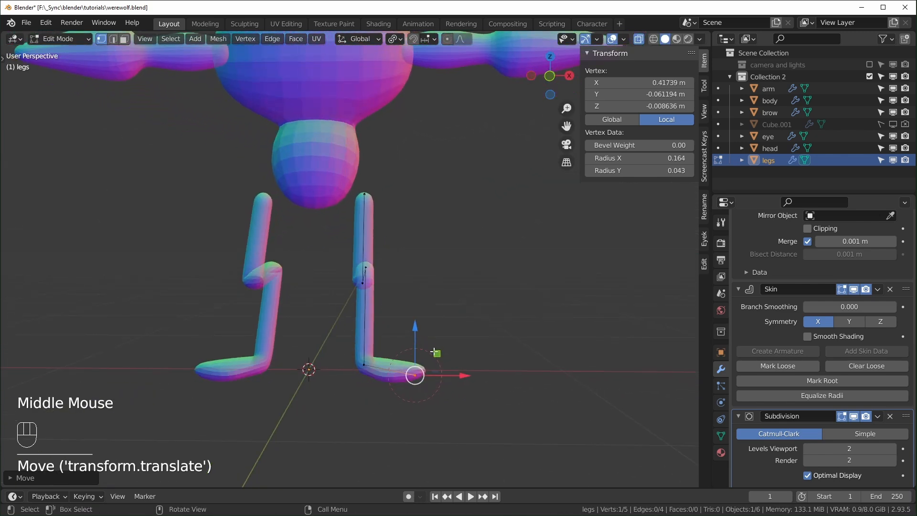
pyautogui.click(450, 386)
pyautogui.hotkey('ctrl', 'z')
pyautogui.hotkey('ctrl', 'z')
pyautogui.hotkey('ctrl', 'z')
pyautogui.scroll(-1, 415, 387)
pyautogui.hotkey('ctrl', 'z')
pyautogui.hotkey('ctrl', 'z')
pyautogui.moveTo(416, 388); pyautogui.dragTo(386, 344, button='middle')
# Step: Leave Edit Mode and set the head as the mirror object of the legs' Mirror modifier
pyautogui.press('Tab')
pyautogui.scroll(1, 382, 400)
pyautogui.press('r')
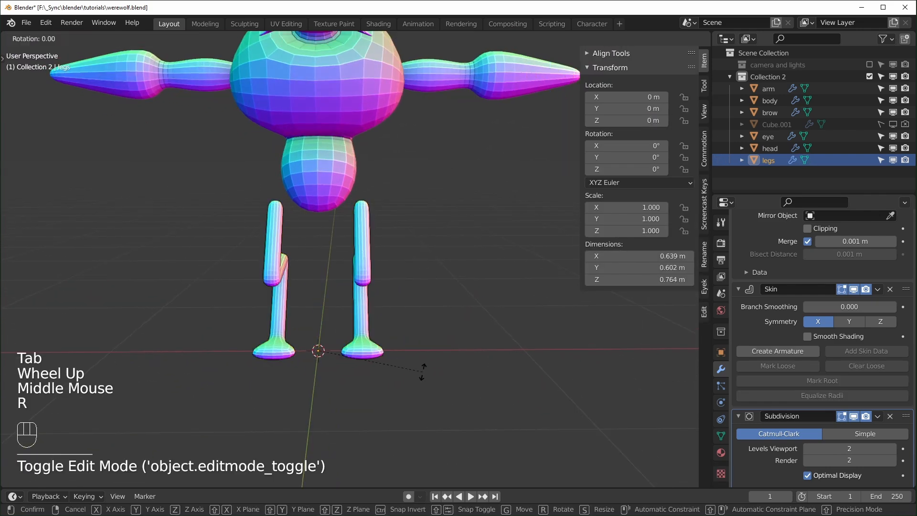
pyautogui.rightClick(418, 397)
pyautogui.scroll(4, 818, 394)
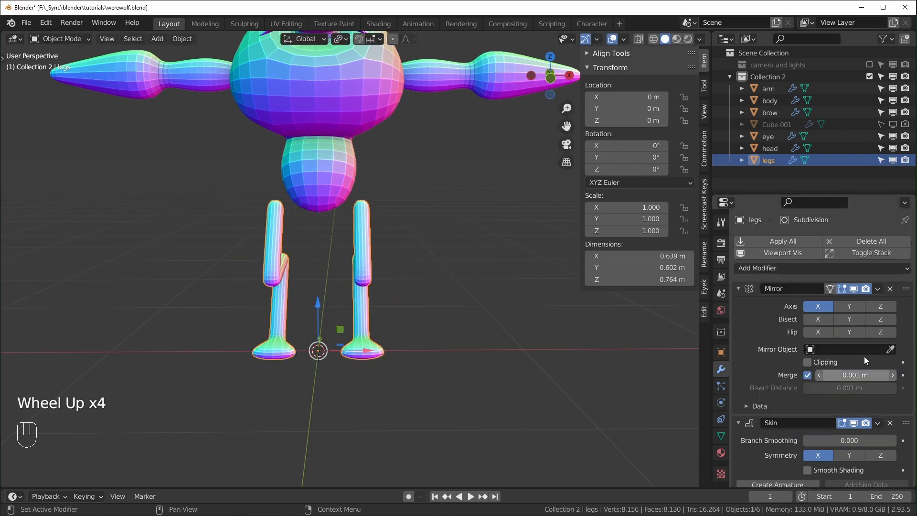
pyautogui.scroll(-1, 583, 336)
pyautogui.keyDown('shift'); pyautogui.moveTo(583, 336); pyautogui.dragTo(515, 358, button='middle'); pyautogui.keyUp('shift')
pyautogui.scroll(2, 514, 358)
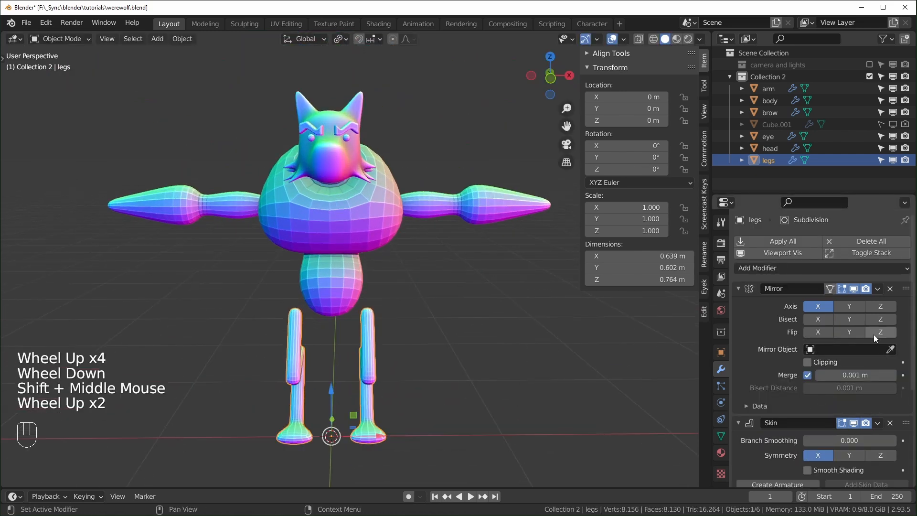
pyautogui.click(890, 349)
pyautogui.click(329, 109)
pyautogui.keyDown('shift'); pyautogui.moveTo(380, 380); pyautogui.dragTo(419, 351, button='middle'); pyautogui.keyUp('shift')
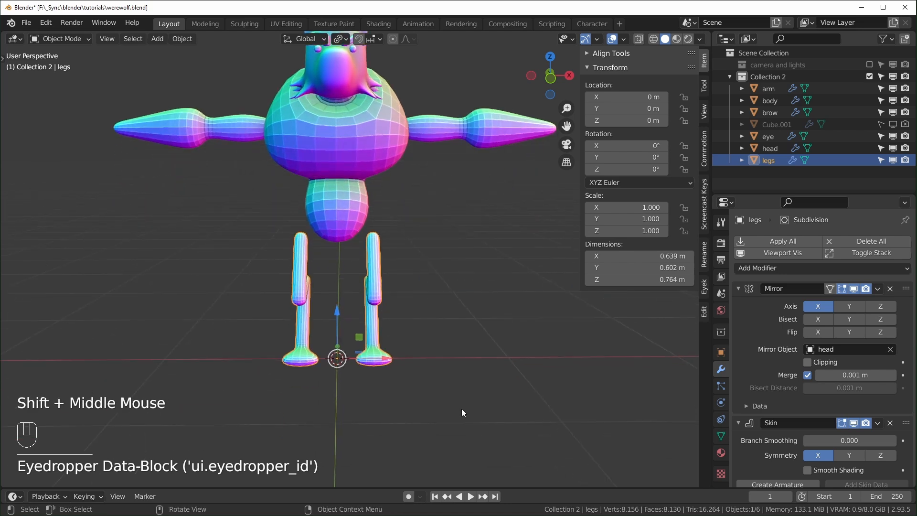
# Step: Return to Edit Mode on the legs in the right side view and select the hip vertex
pyautogui.press('r')
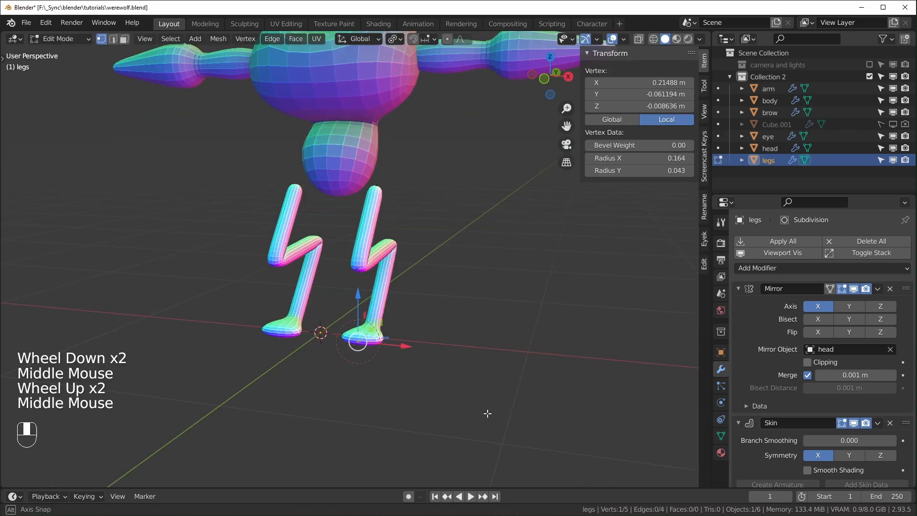
pyautogui.moveTo(402, 416); pyautogui.dragTo(354, 287, button='middle')
pyautogui.press('KP_3')
pyautogui.scroll(1, 399, 436)
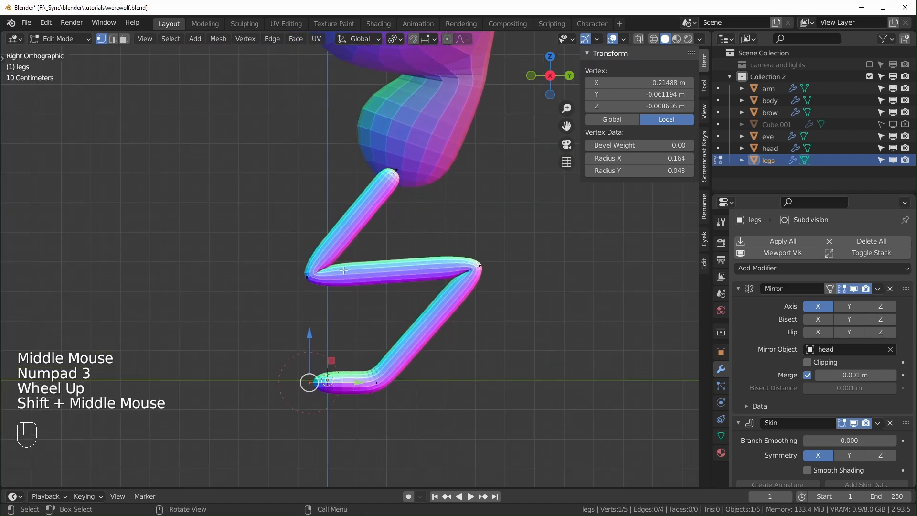
pyautogui.moveTo(351, 149); pyautogui.dragTo(439, 199)
pyautogui.hotkey('ctrl', 'a')
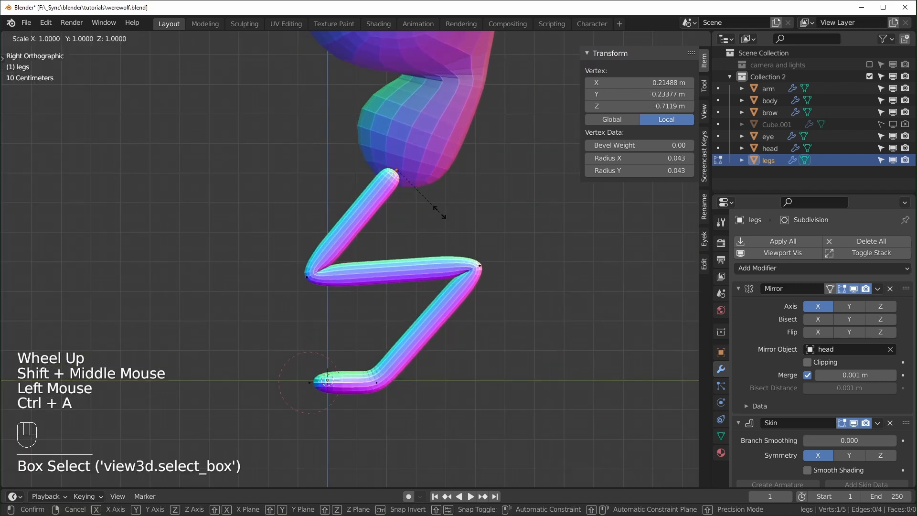
pyautogui.click(572, 284)
pyautogui.hotkey('alt', 'z')
pyautogui.hotkey('ctrl', 'z')
pyautogui.moveTo(372, 229); pyautogui.dragTo(497, 263, button='middle')
pyautogui.hotkey('ctrl', 'a')
pyautogui.rightClick(659, 329)
# Step: Increase the hip vertex's Y skin radius to about 0.153 and move it up to about Y 0.243 m, Z 0.786 m
pyautogui.press('KP_3')
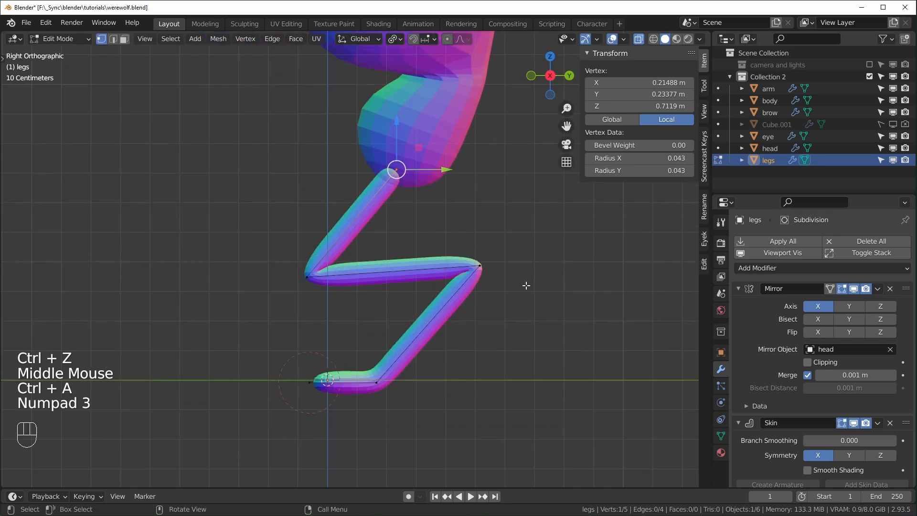
pyautogui.hotkey('ctrl', 'a')
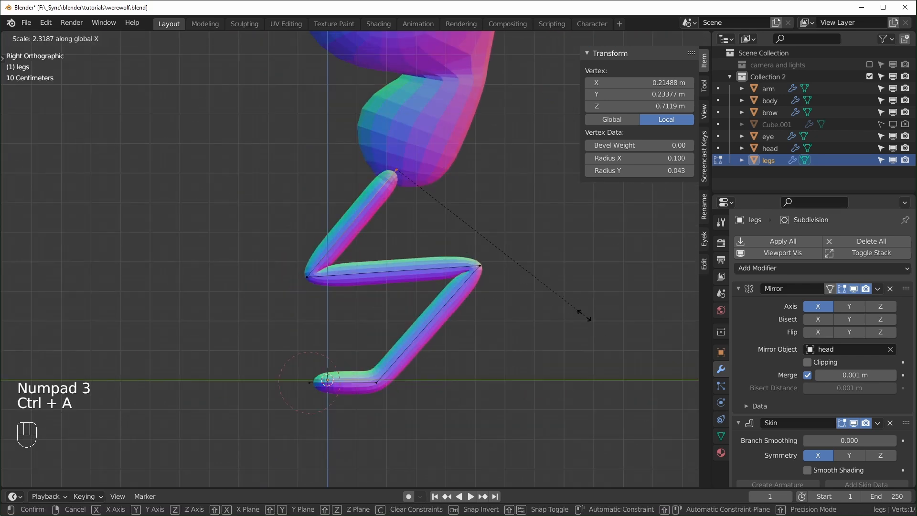
pyautogui.click(542, 266)
pyautogui.moveTo(542, 266); pyautogui.dragTo(482, 380, button='middle')
pyautogui.hotkey('alt', 'z')
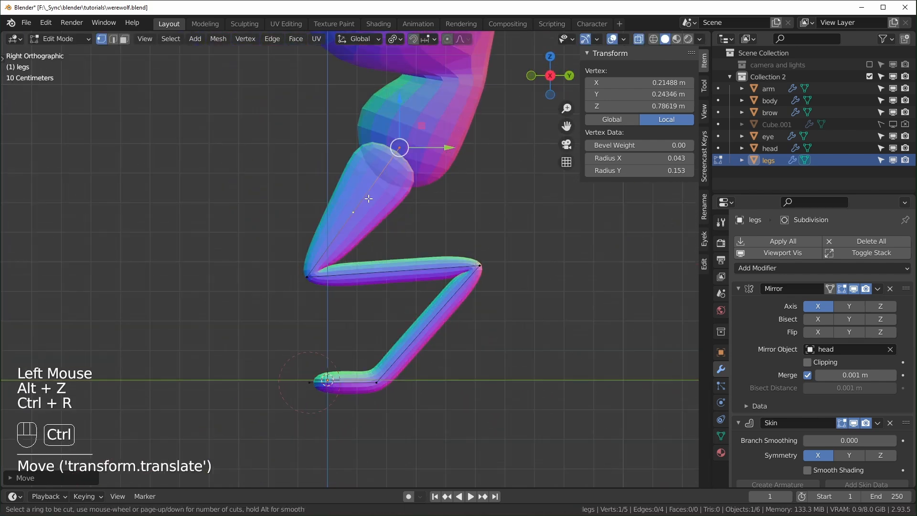
# Step: Add a vertex along the thigh edge, slide it to about Z 0.621 m, and set its Y skin radius to about 0.177
pyautogui.click(368, 198)
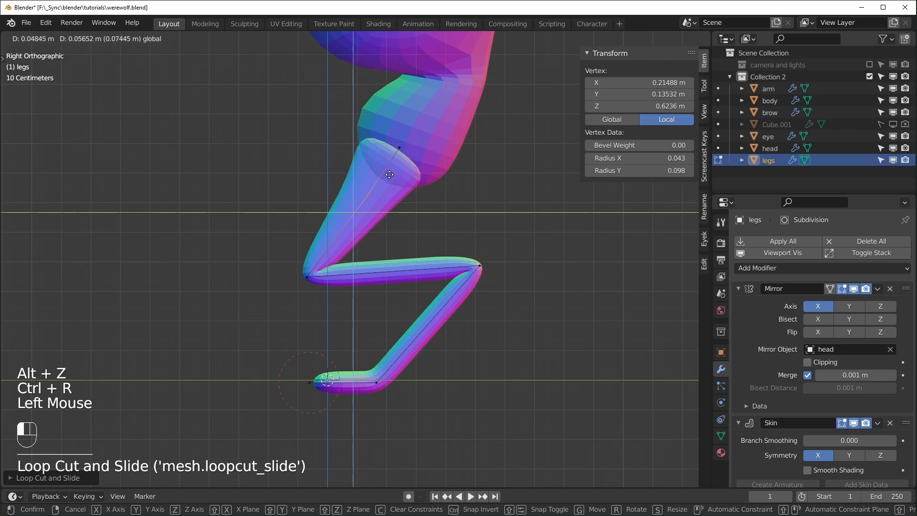
pyautogui.click(468, 228)
pyautogui.hotkey('ctrl', 'z')
pyautogui.press('g')
pyautogui.press('g')
pyautogui.hotkey('ctrl', 'a')
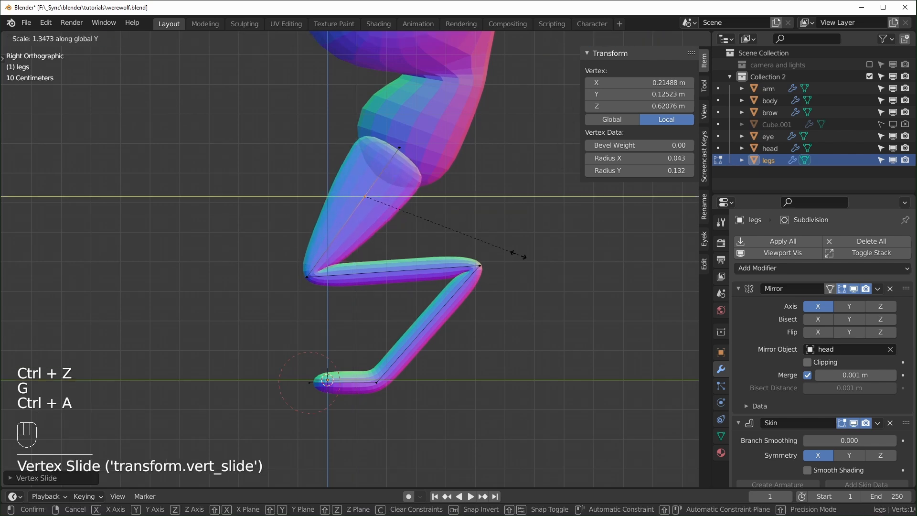
pyautogui.click(566, 283)
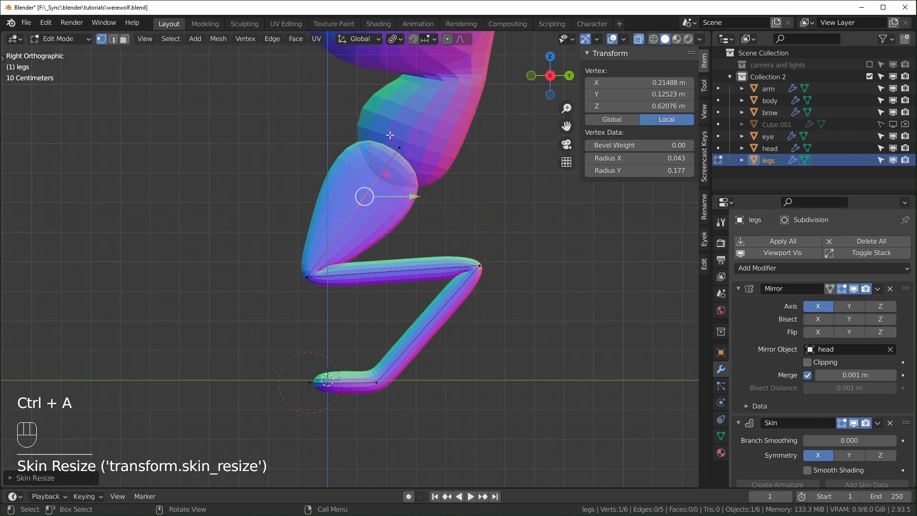
# Step: Bevel the knee vertex at the front of the leg into two vertices
pyautogui.click(400, 145)
pyautogui.click(313, 264)
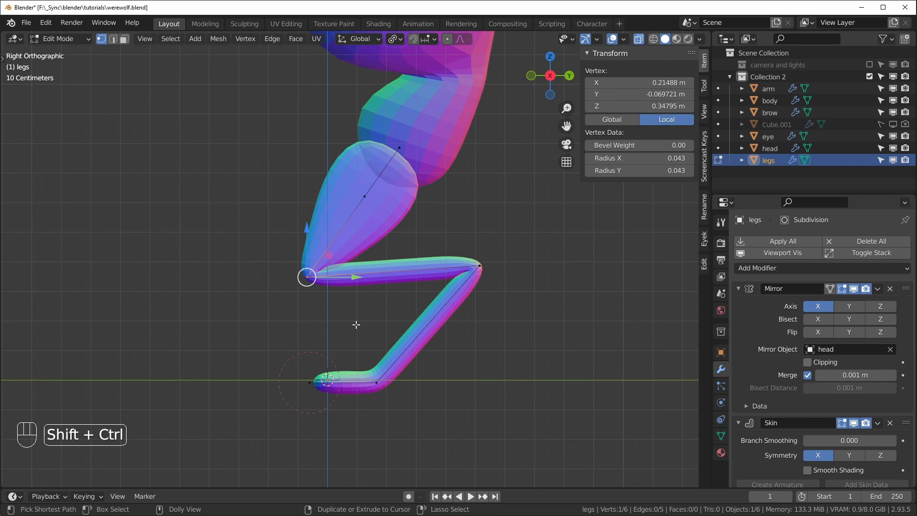
pyautogui.hotkey('ctrl', 'shift', 'b')
pyautogui.click(308, 273)
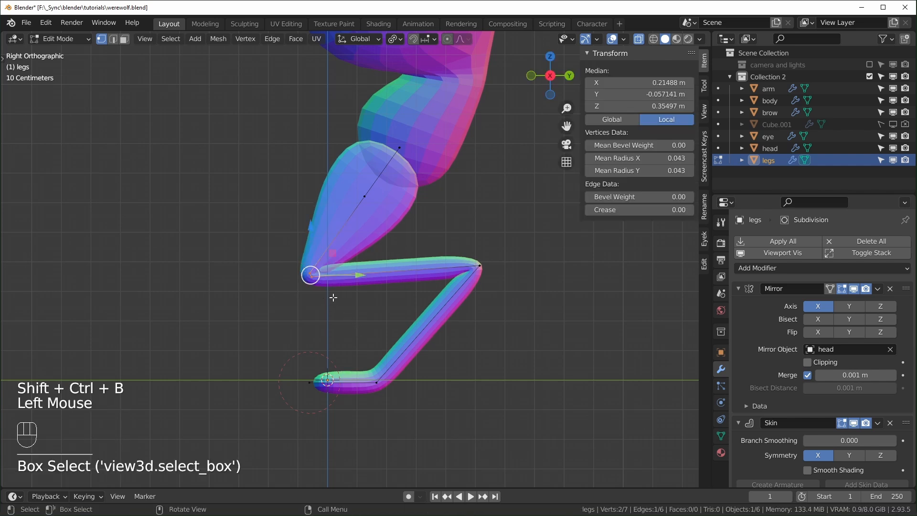
# Step: Scale the two knee vertices apart around their median point and increase their mean skin radius to about 0.060
pyautogui.press('.')
pyautogui.click(315, 238)
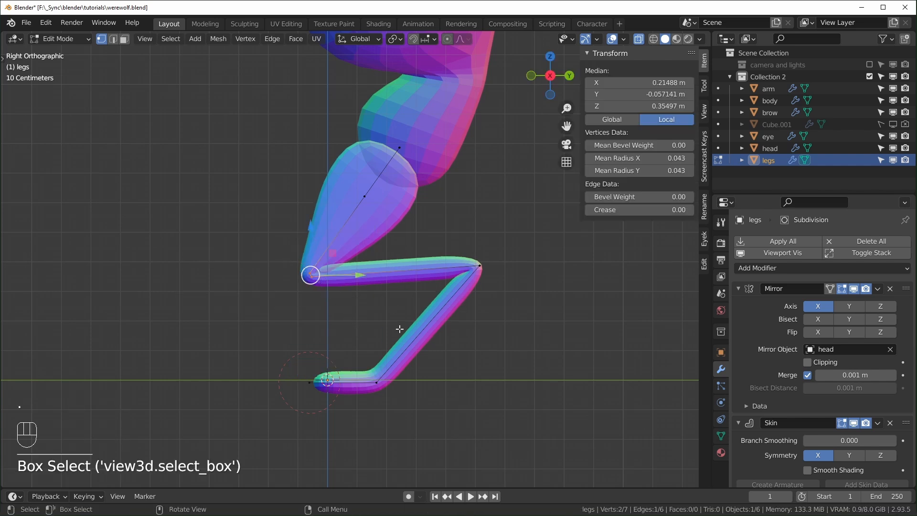
pyautogui.press('.')
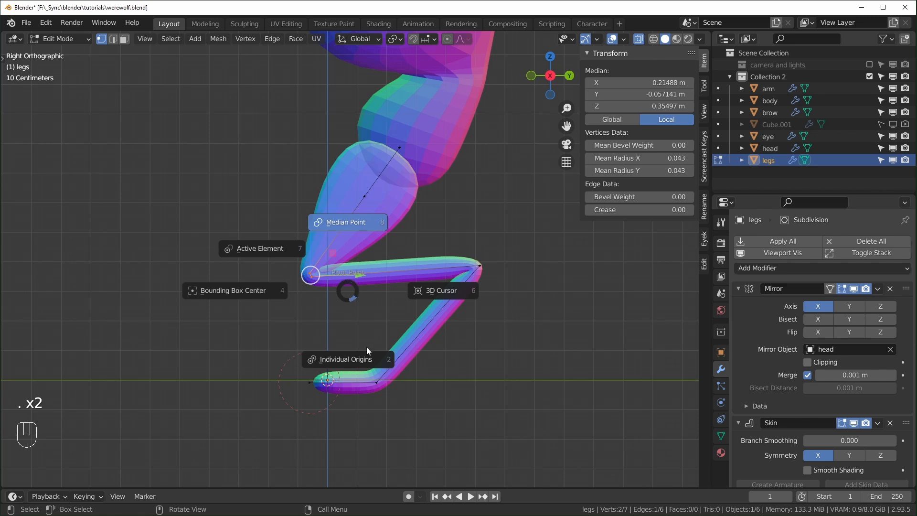
pyautogui.press('s')
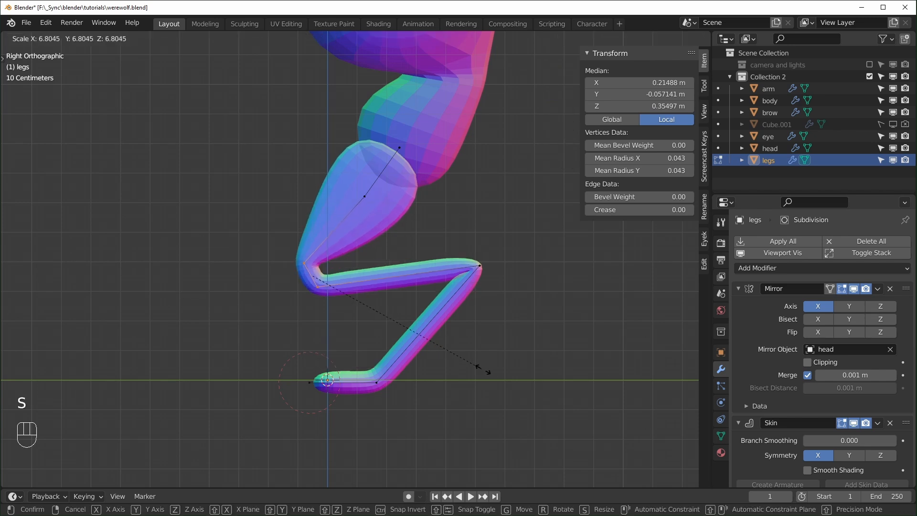
pyautogui.click(412, 318)
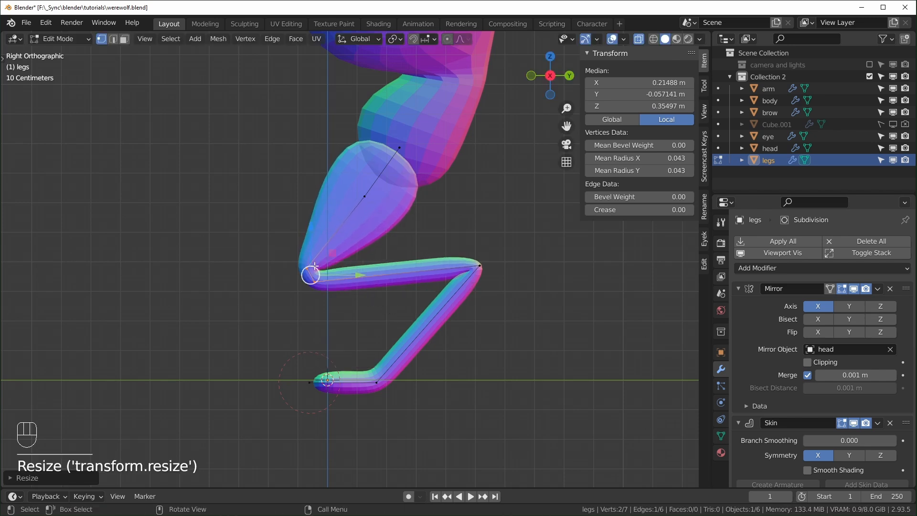
pyautogui.hotkey('ctrl', 'a')
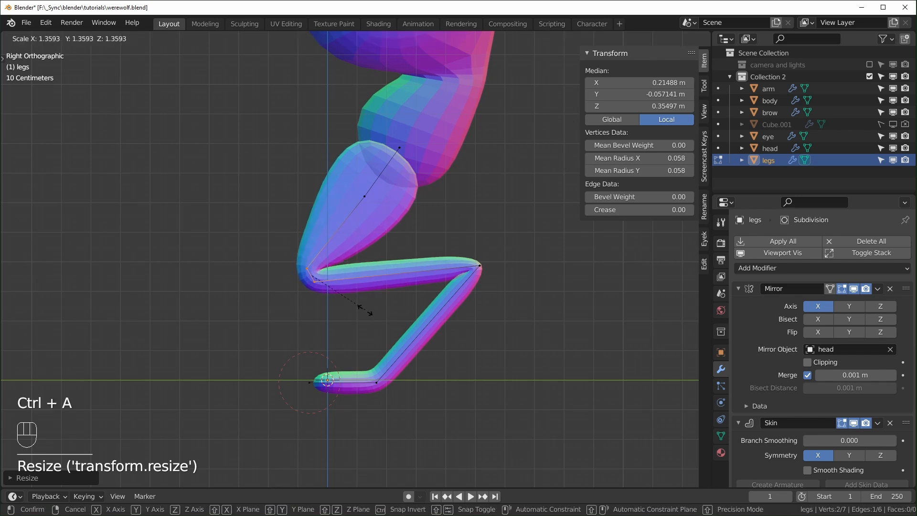
pyautogui.click(366, 311)
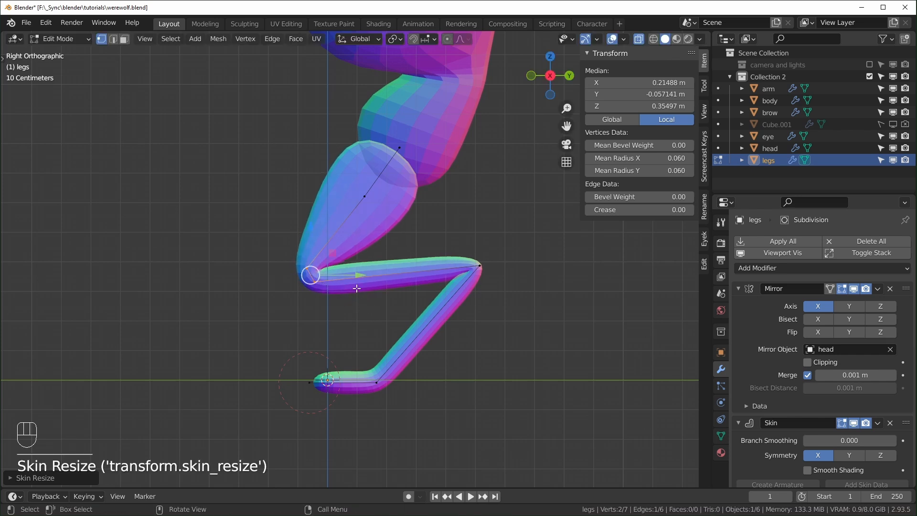
# Step: Bevel the hock vertex at the back of the leg into two vertices and scale them apart
pyautogui.keyDown('ctrl'); pyautogui.keyDown('shift'); pyautogui.moveTo(465, 240); pyautogui.dragTo(485, 270); pyautogui.keyUp('shift'); pyautogui.keyUp('ctrl')
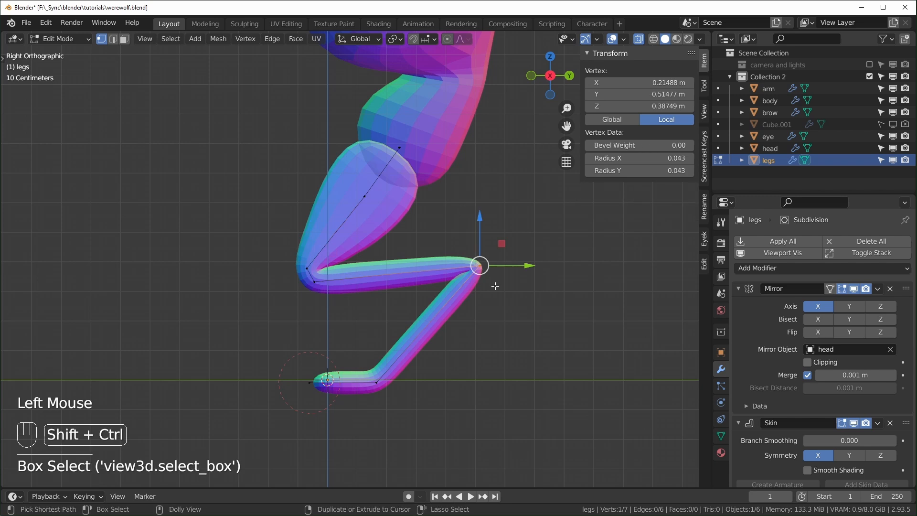
pyautogui.hotkey('ctrl', 'shift', 'n')
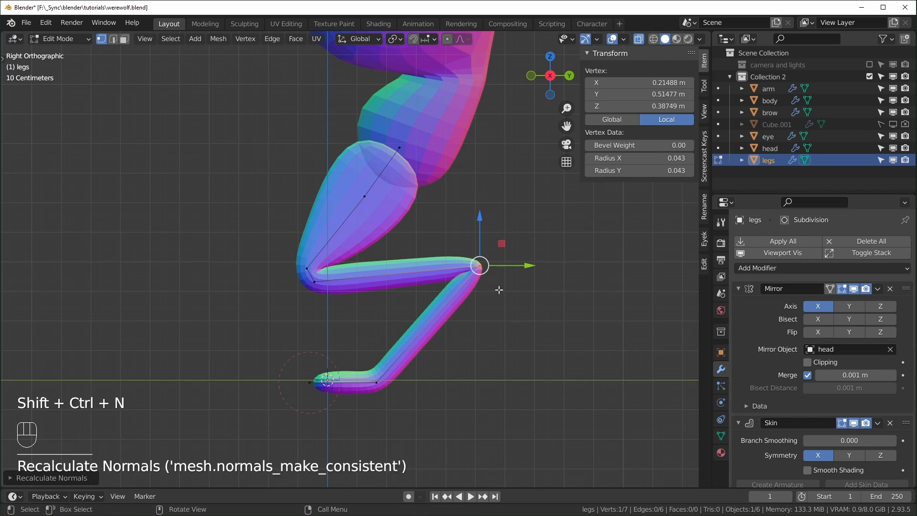
pyautogui.hotkey('ctrl', 'shift', 'b')
pyautogui.moveTo(501, 235); pyautogui.dragTo(472, 287)
pyautogui.press('s')
pyautogui.click(463, 317)
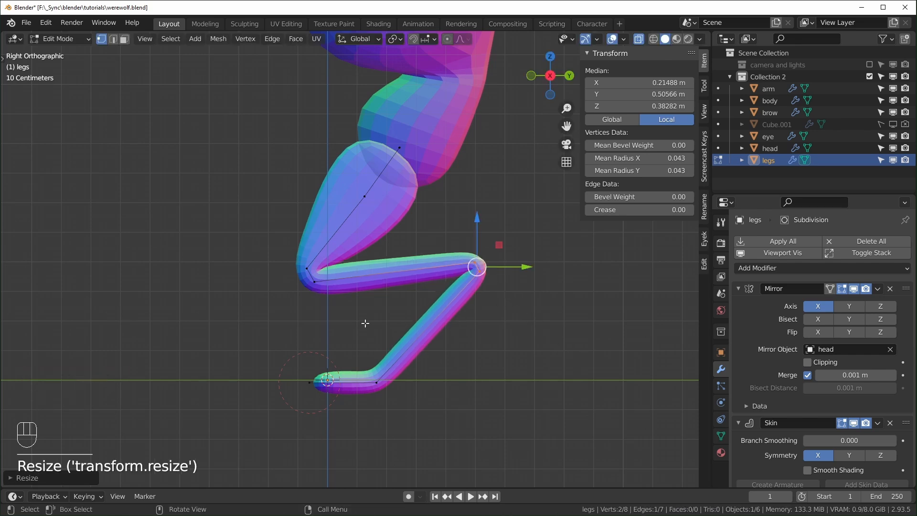
# Step: Adjust the skin radius of the two hock vertices along Y
pyautogui.moveTo(437, 357); pyautogui.dragTo(403, 368, button='middle')
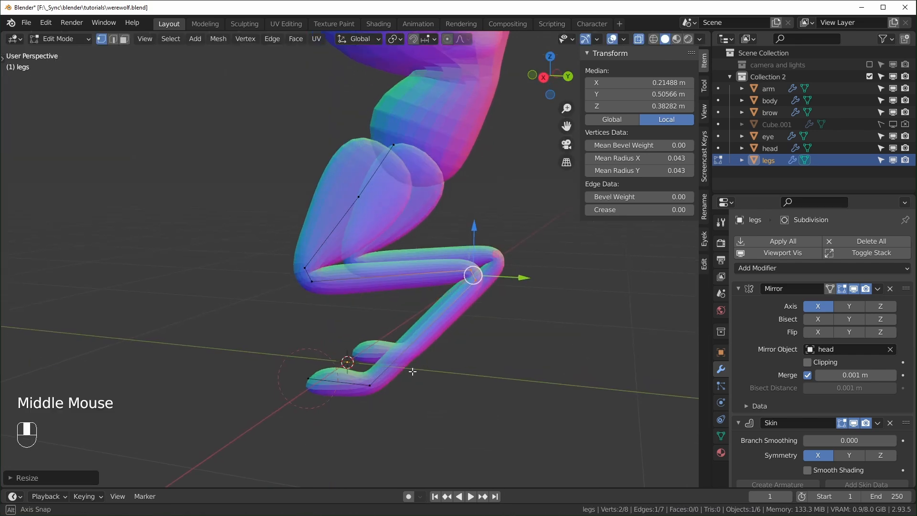
pyautogui.hotkey('alt', 'z')
pyautogui.hotkey('ctrl', 'a')
pyautogui.hotkey('alt', 'z')
pyautogui.click(358, 291)
pyautogui.hotkey('alt', 'z')
pyautogui.hotkey('ctrl', 'a')
pyautogui.moveTo(421, 328)
pyautogui.mouseDown(button='middle')
pyautogui.moveTo(319, 327)
pyautogui.moveTo(420, 330)
pyautogui.mouseUp(button='middle')
pyautogui.moveTo(429, 268); pyautogui.dragTo(491, 323)
pyautogui.hotkey('ctrl', 'a')
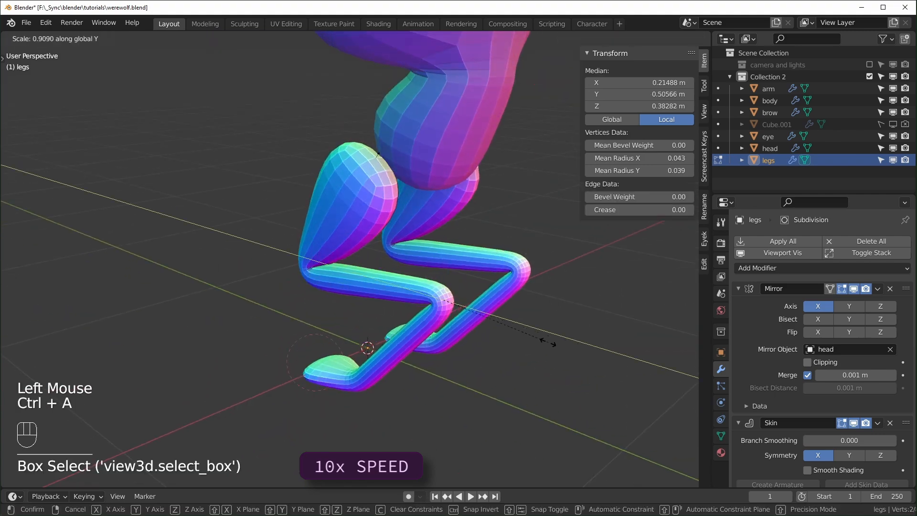
pyautogui.click(556, 340)
pyautogui.moveTo(564, 337); pyautogui.dragTo(532, 331, button='middle')
pyautogui.hotkey('ctrl', 'a')
# Step: Thicken the knee by increasing the skin radius of its two vertices
pyautogui.moveTo(286, 253); pyautogui.dragTo(337, 305)
pyautogui.hotkey('ctrl', 'a')
pyautogui.click(382, 319)
pyautogui.press('s')
pyautogui.hotkey('alt', 'z')
pyautogui.hotkey('ctrl', 'z')
pyautogui.moveTo(368, 321); pyautogui.dragTo(445, 328, button='middle')
# Step: Readjust the hock vertices' skin radius and resize the ankle vertex's skin to about 0.057 in X and 0.032 in Y
pyautogui.moveTo(454, 234); pyautogui.dragTo(511, 296)
pyautogui.hotkey('ctrl', 'a')
pyautogui.moveTo(525, 317); pyautogui.dragTo(372, 351, button='middle')
pyautogui.click(380, 382)
pyautogui.hotkey('ctrl', 'a')
pyautogui.press('KP_3')
pyautogui.moveTo(430, 401); pyautogui.dragTo(414, 426, button='middle')
pyautogui.hotkey('ctrl', 'a')
pyautogui.click(530, 418)
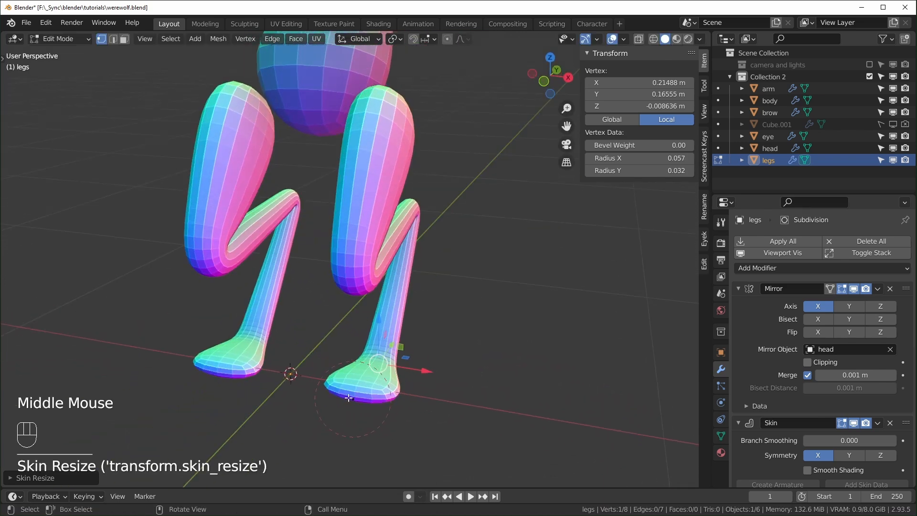
# Step: Mark the hip vertex at the top of the leg as the skin root
pyautogui.click(356, 401)
pyautogui.press('KP_3')
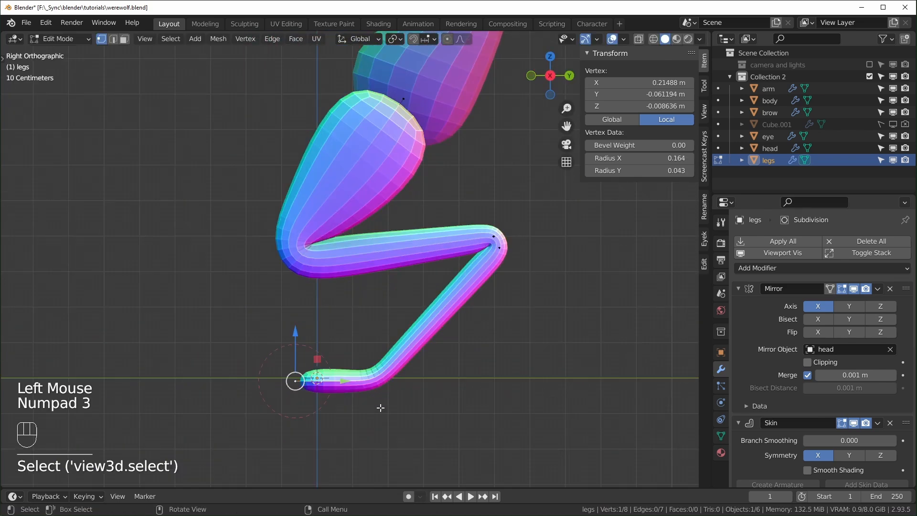
pyautogui.scroll(-2, 379, 405)
pyautogui.click(411, 95)
pyautogui.scroll(-3, 788, 382)
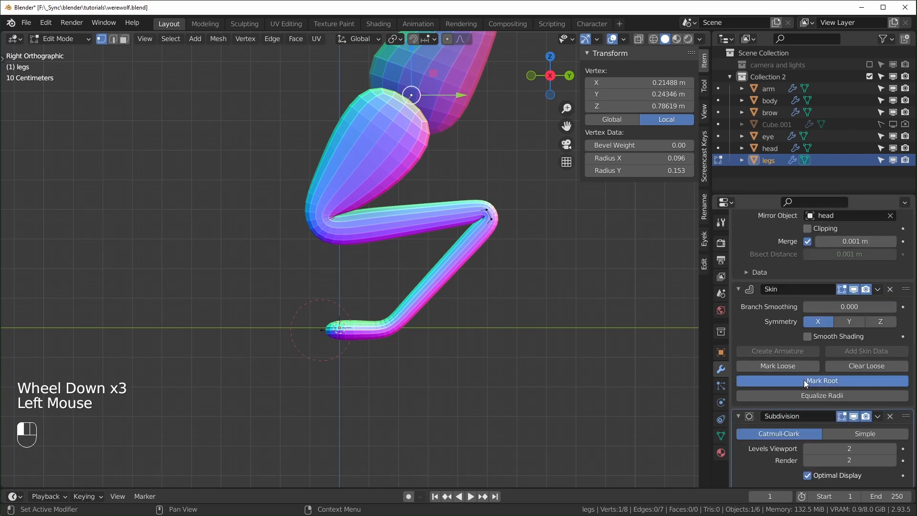
pyautogui.click(804, 380)
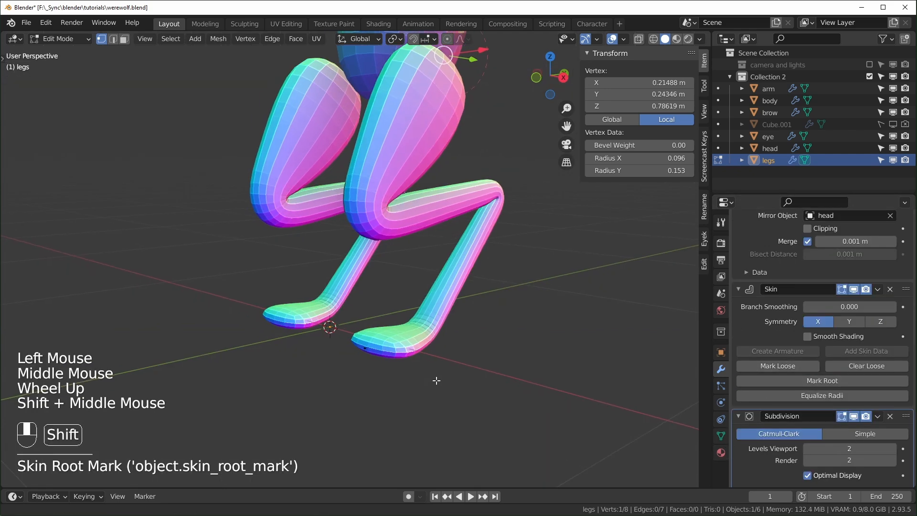
# Step: Shrink the toe vertex's skin radii to about X 0.081 and Y 0.021, and move it back to about Y 0.077 m
pyautogui.keyDown('shift'); pyautogui.scroll(-1, 400, 370); pyautogui.keyUp('shift')
pyautogui.moveTo(400, 370); pyautogui.dragTo(370, 362, button='middle')
pyautogui.moveTo(398, 335); pyautogui.dragTo(425, 325)
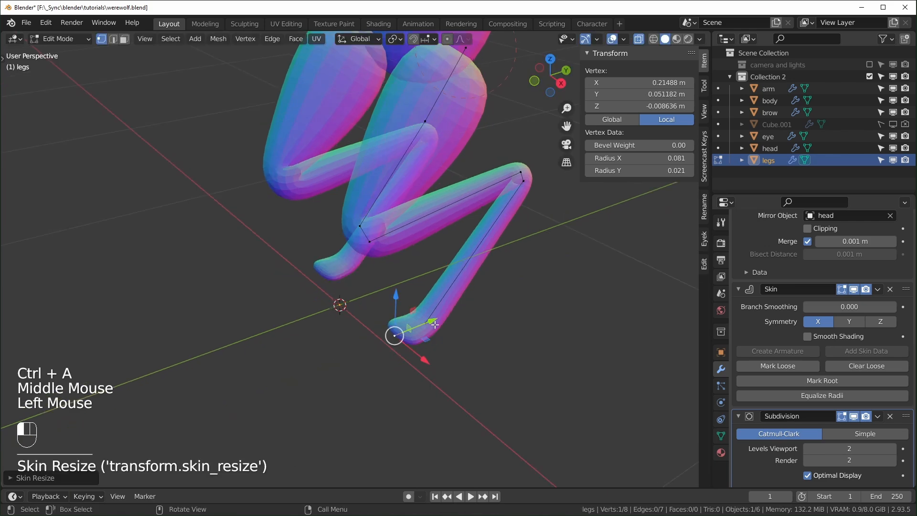
pyautogui.moveTo(435, 324); pyautogui.dragTo(445, 322)
pyautogui.moveTo(476, 358); pyautogui.dragTo(401, 358, button='middle')
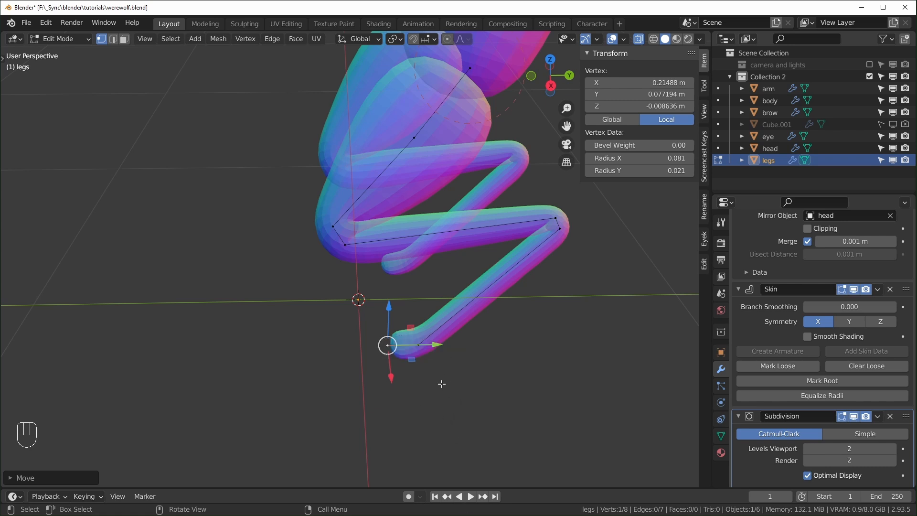
# Step: Extrude the foot's front vertex forward along Y to about -0.084 m and shrink its skin radii to about X 0.013 and Y 0.003
pyautogui.moveTo(441, 386); pyautogui.dragTo(458, 395, button='middle')
pyautogui.press('e')
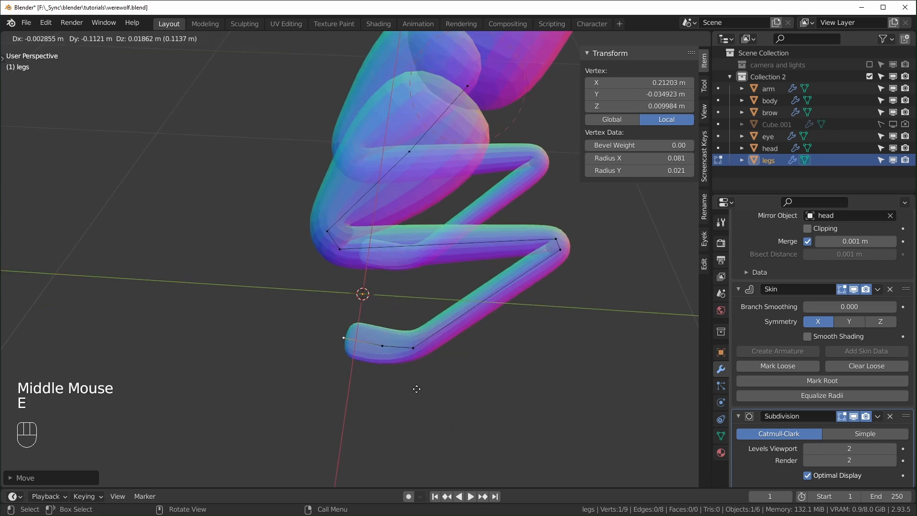
pyautogui.press('y')
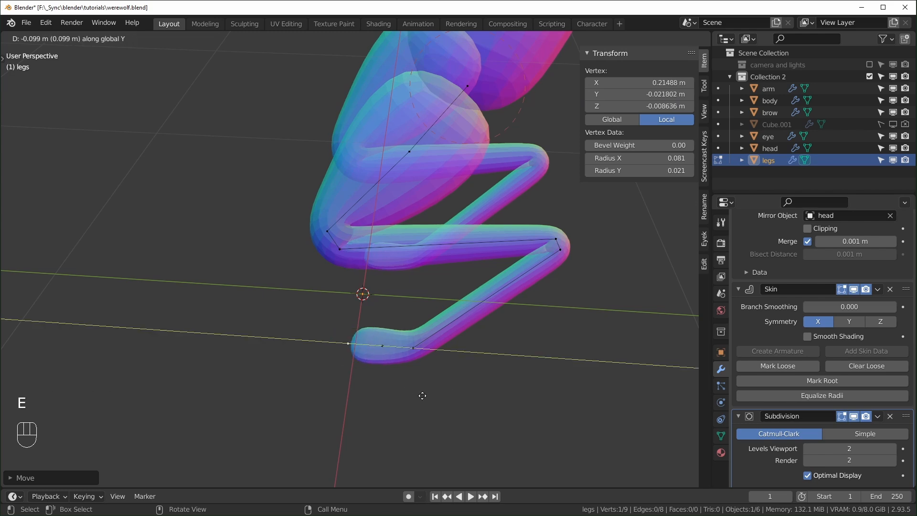
pyautogui.click(401, 394)
pyautogui.moveTo(402, 393); pyautogui.dragTo(532, 446, button='middle')
pyautogui.scroll(2, 468, 406)
pyautogui.hotkey('ctrl', 'a')
pyautogui.click(382, 387)
# Step: Duplicate the toe-tip vertex once to each side along X as starting points for two more toes
pyautogui.moveTo(382, 388); pyautogui.dragTo(381, 389, button='middle')
pyautogui.hotkey('shift', 'd')
pyautogui.click(400, 380)
pyautogui.moveTo(400, 380); pyautogui.dragTo(370, 382)
pyautogui.click(359, 379)
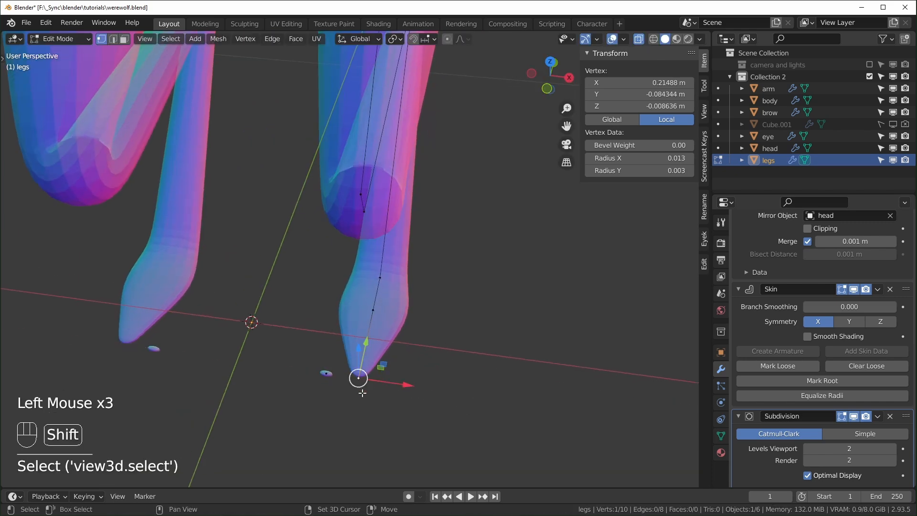
pyautogui.hotkey('shift', 'd')
pyautogui.click(411, 384)
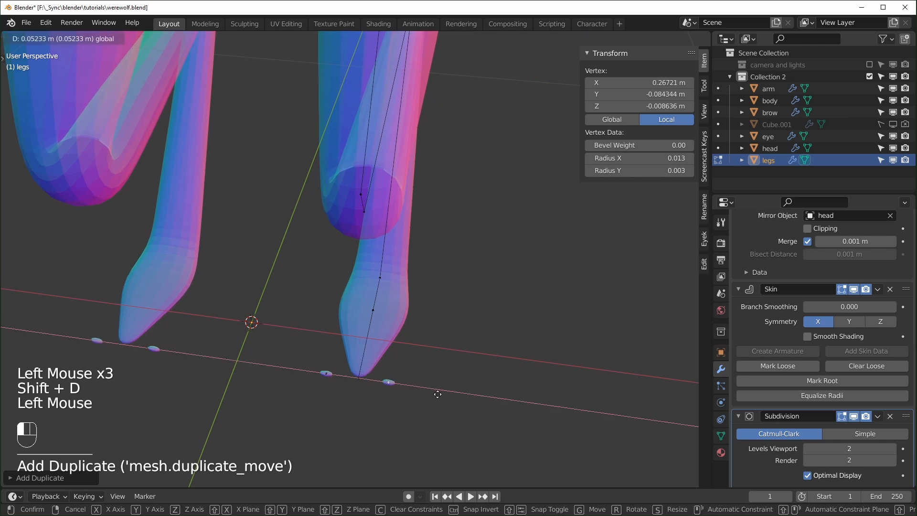
pyautogui.click(412, 390)
# Step: Join each of the two duplicated toe vertices to the central foot vertex with an edge
pyautogui.click(328, 376)
pyautogui.keyDown('shift'); pyautogui.click(387, 338); pyautogui.keyUp('shift')
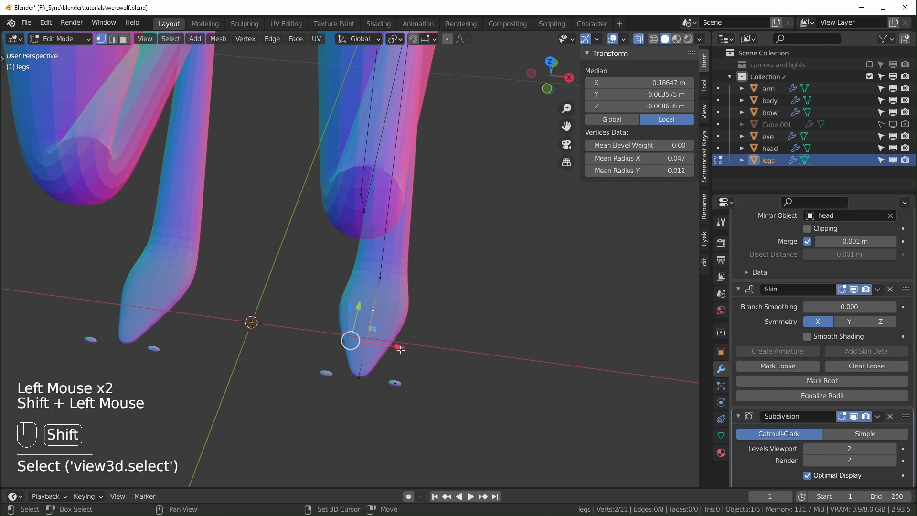
pyautogui.press('f')
pyautogui.click(394, 383)
pyautogui.keyDown('shift'); pyautogui.click(373, 309); pyautogui.keyUp('shift')
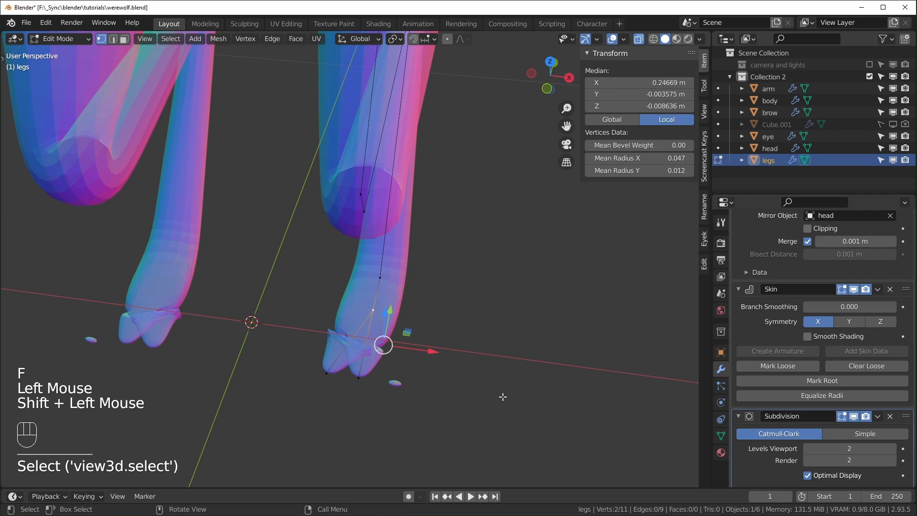
pyautogui.press('f')
# Step: Pull the three toe vertices back toward the foot and extrude them forward along Y into toes
pyautogui.moveTo(305, 407); pyautogui.dragTo(416, 354)
pyautogui.moveTo(415, 354); pyautogui.dragTo(363, 376, button='middle')
pyautogui.moveTo(362, 331); pyautogui.dragTo(410, 333)
pyautogui.press('e')
pyautogui.press('y')
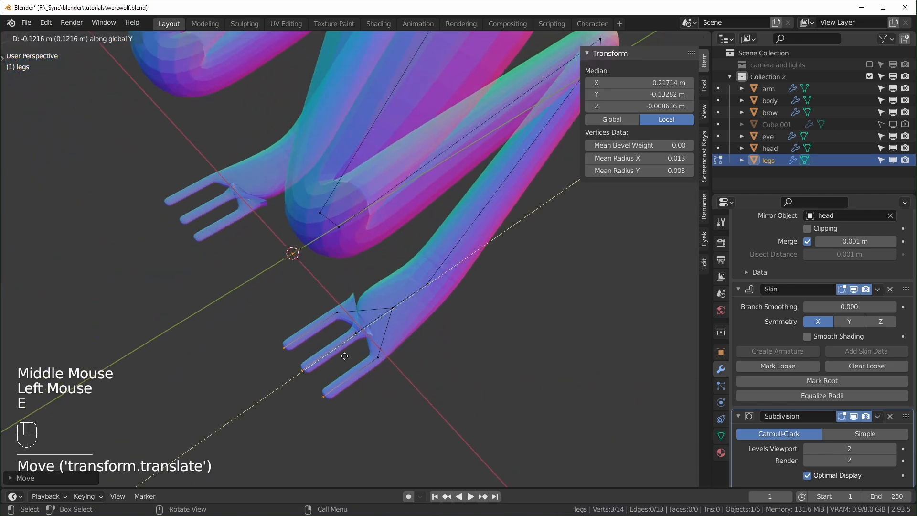
pyautogui.click(312, 391)
# Step: Enlarge the skin radius of the foot vertex where the three toes branch off
pyautogui.moveTo(313, 391); pyautogui.dragTo(368, 355, button='middle')
pyautogui.click(361, 277)
pyautogui.hotkey('ctrl', 'a')
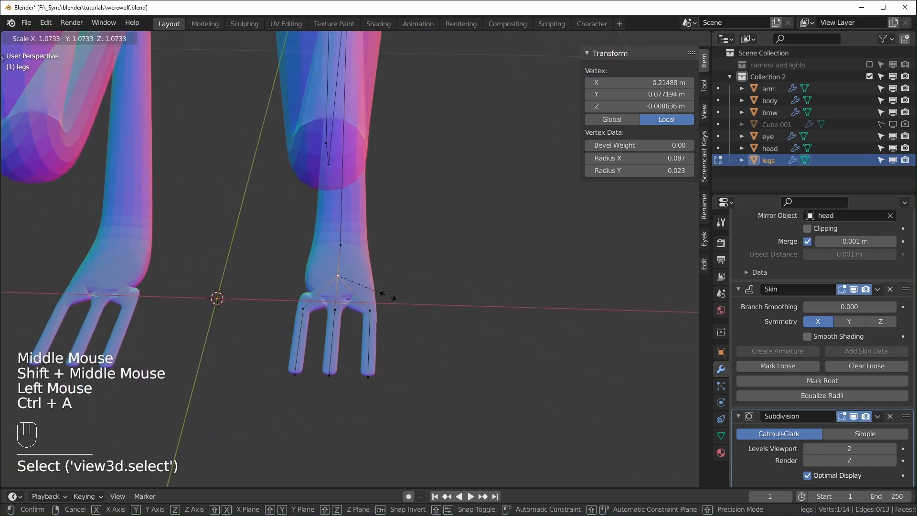
pyautogui.click(450, 302)
# Step: Move the vertices of all three toes back along Y to a median of about -0.049 m
pyautogui.moveTo(462, 344); pyautogui.dragTo(452, 390, button='middle')
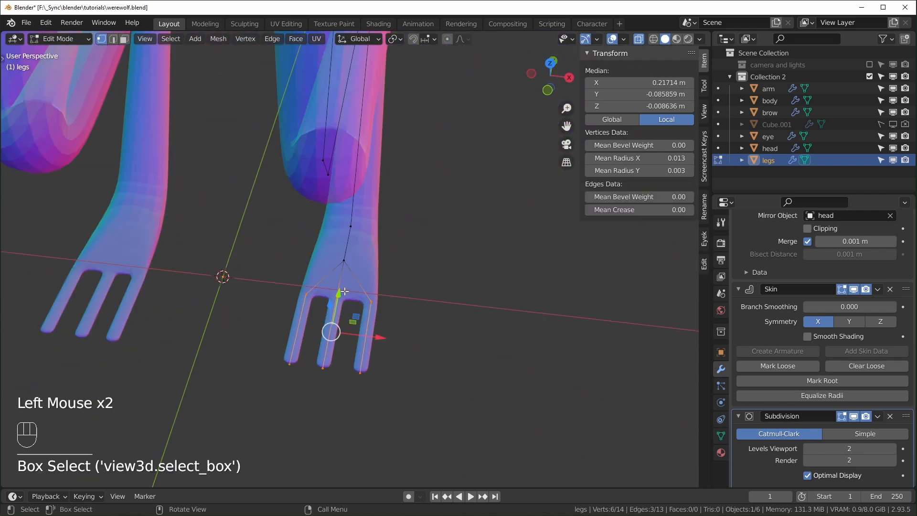
pyautogui.moveTo(338, 296); pyautogui.dragTo(341, 279)
pyautogui.moveTo(341, 279); pyautogui.dragTo(341, 274)
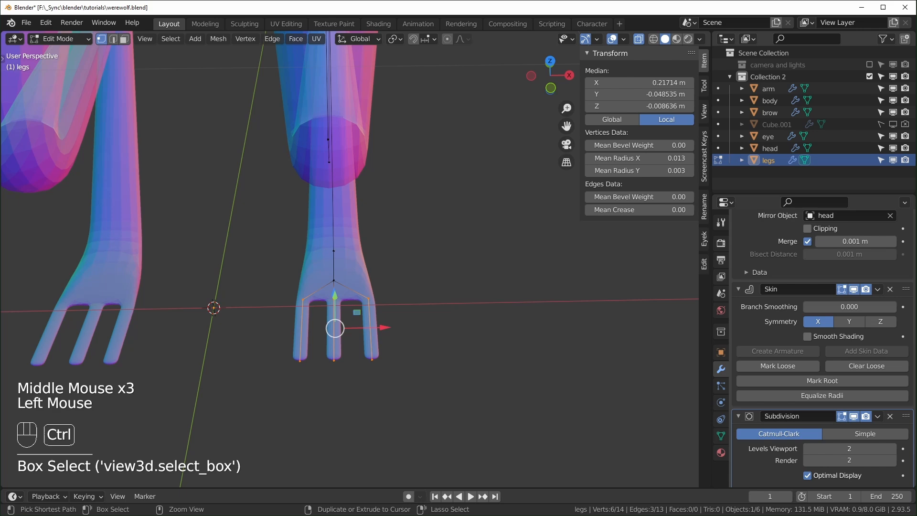
# Step: Enlarge the toes' skin radii to about X 0.033 and Y 0.009, and move the outer toe inward to about X 0.273 m
pyautogui.hotkey('ctrl', 'a')
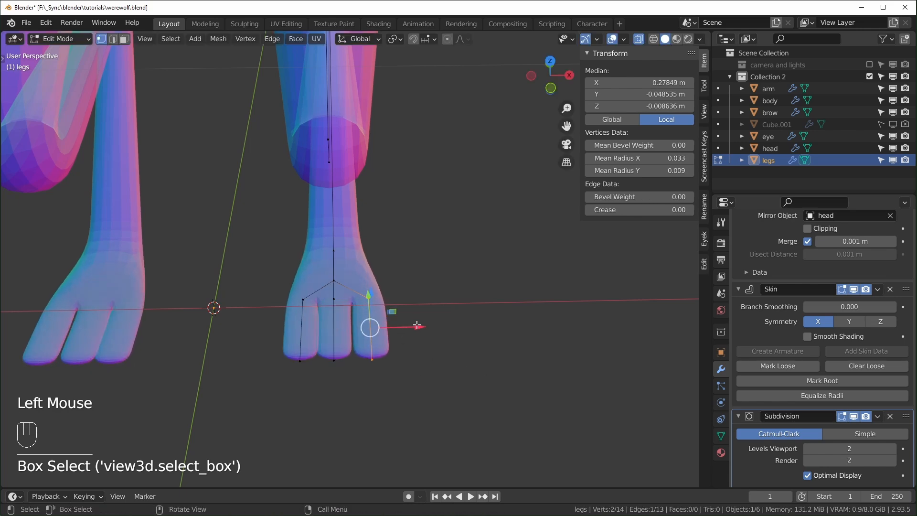
pyautogui.moveTo(416, 327); pyautogui.dragTo(411, 327)
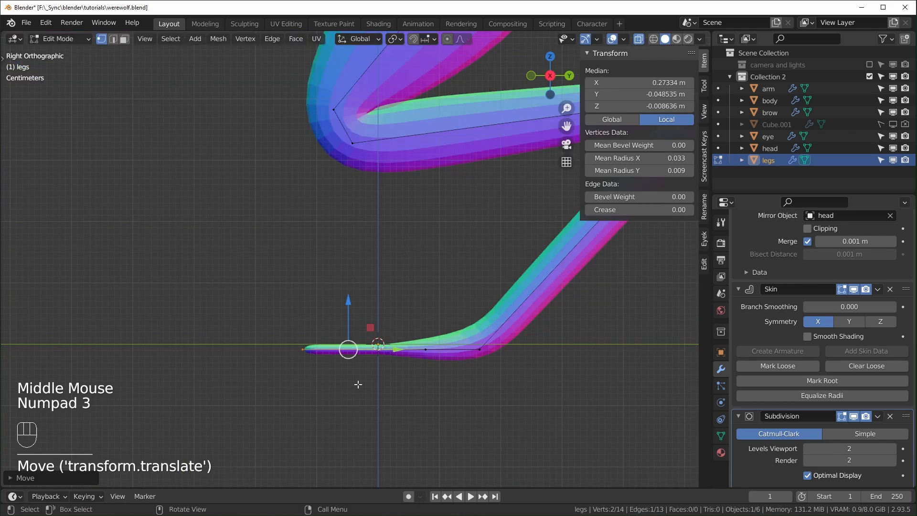
# Step: Thicken all three toes by scaling only their skin Y radius to about 0.028
pyautogui.moveTo(359, 384); pyautogui.dragTo(330, 364, button='middle')
pyautogui.moveTo(278, 296); pyautogui.dragTo(409, 393)
pyautogui.moveTo(409, 393)
pyautogui.mouseDown(button='middle')
pyautogui.moveTo(389, 368)
pyautogui.moveTo(400, 380)
pyautogui.mouseUp(button='middle')
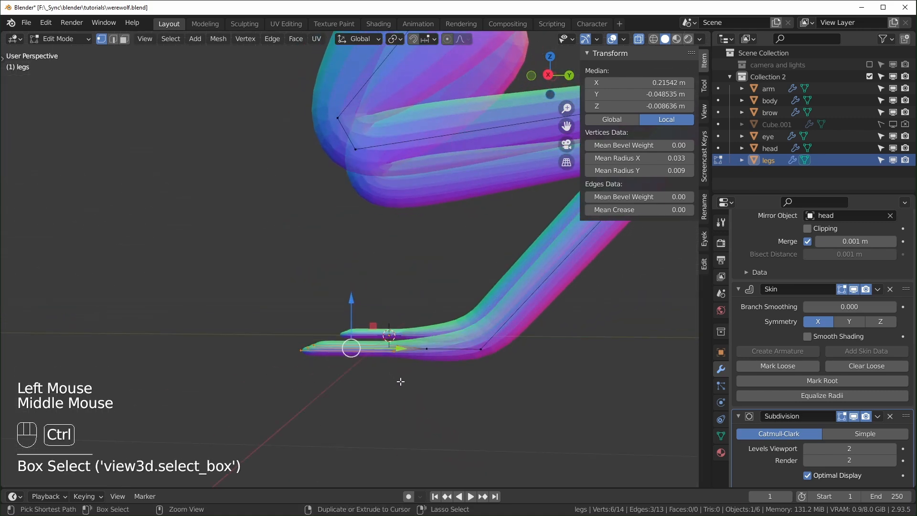
pyautogui.hotkey('ctrl', 'a')
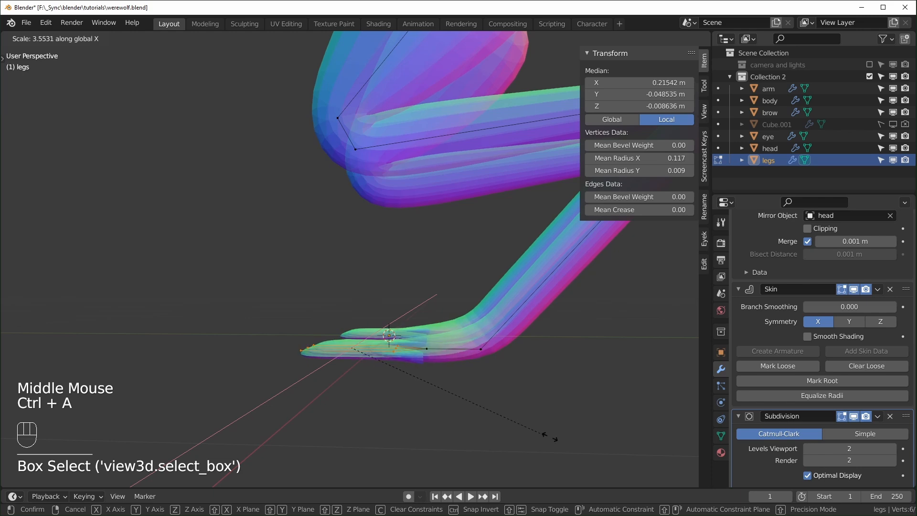
pyautogui.press('y')
pyautogui.click(449, 403)
pyautogui.moveTo(449, 404); pyautogui.dragTo(350, 364, button='middle')
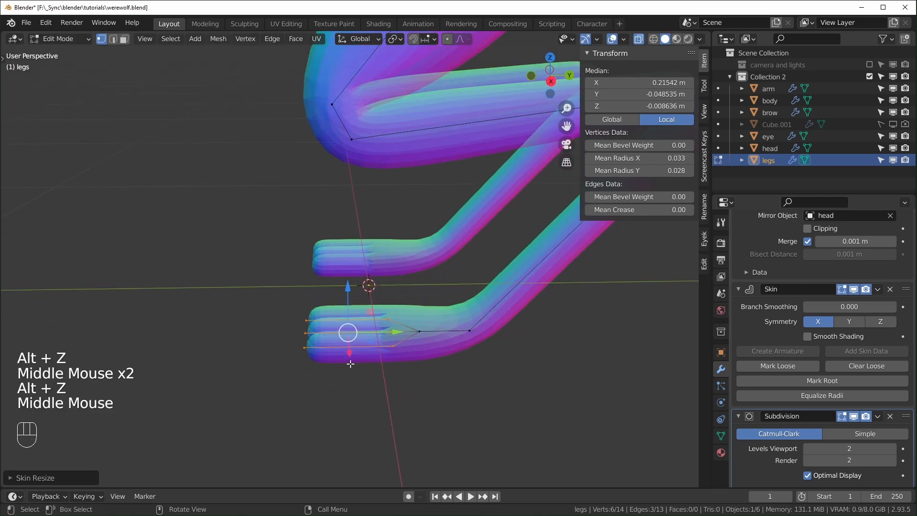
pyautogui.moveTo(320, 332); pyautogui.dragTo(362, 338, button='middle')
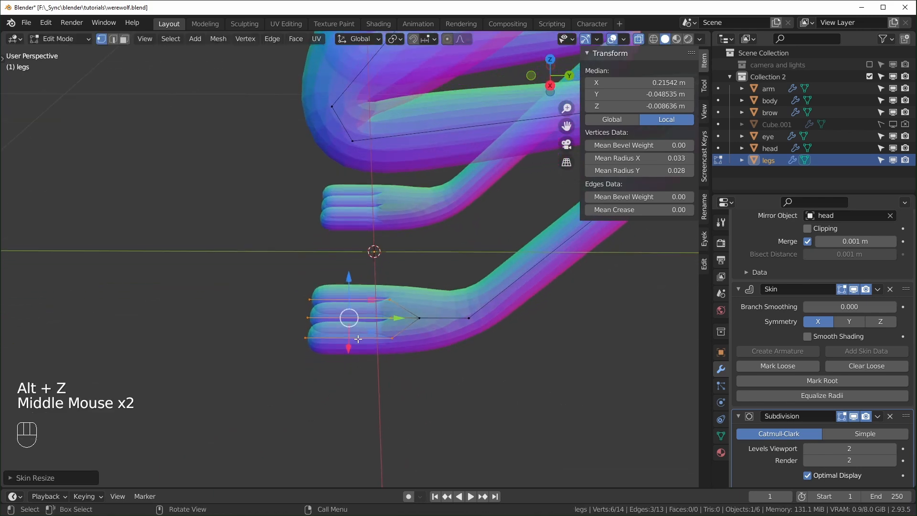
# Step: Subdivide the toe edges and raise the new middle vertices to about Y -0.057 m and Z 0.004 m
pyautogui.rightClick(347, 243)
pyautogui.click(308, 219)
pyautogui.moveTo(308, 220); pyautogui.dragTo(318, 420, button='middle')
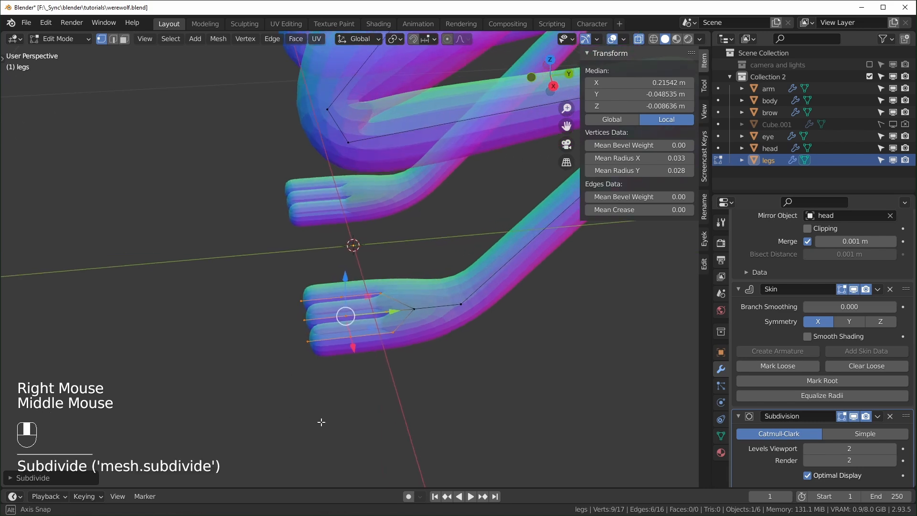
pyautogui.moveTo(333, 281); pyautogui.dragTo(369, 366)
pyautogui.moveTo(369, 365); pyautogui.dragTo(375, 420, button='middle')
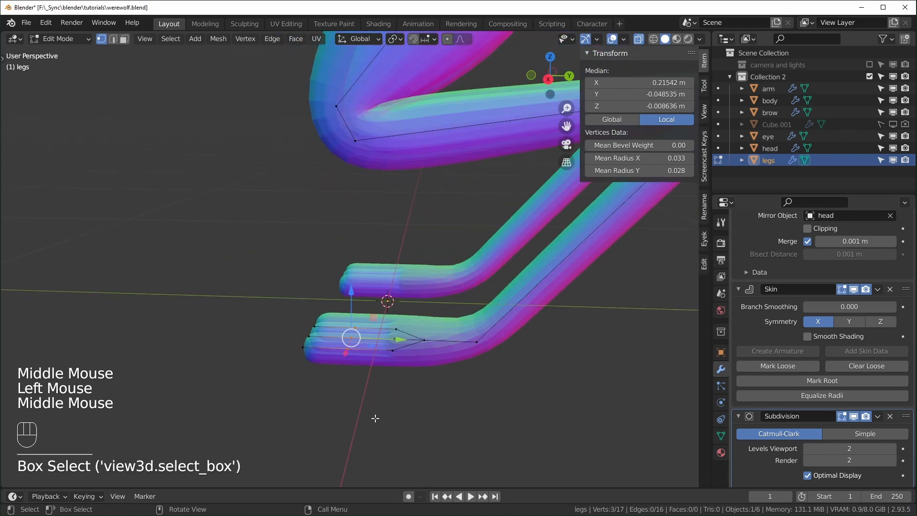
pyautogui.press('KP_3')
pyautogui.click(350, 301)
# Step: Examine the shape of the feet in Object Mode from several angles, with and without X-ray
pyautogui.scroll(-5, 350, 301)
pyautogui.moveTo(350, 300); pyautogui.dragTo(525, 363, button='middle')
pyautogui.hotkey('alt', 'z')
pyautogui.press('Tab')
pyautogui.moveTo(525, 362); pyautogui.dragTo(416, 446, button='middle')
pyautogui.scroll(3, 427, 417)
pyautogui.scroll(1, 416, 446)
pyautogui.hotkey('alt', 'z')
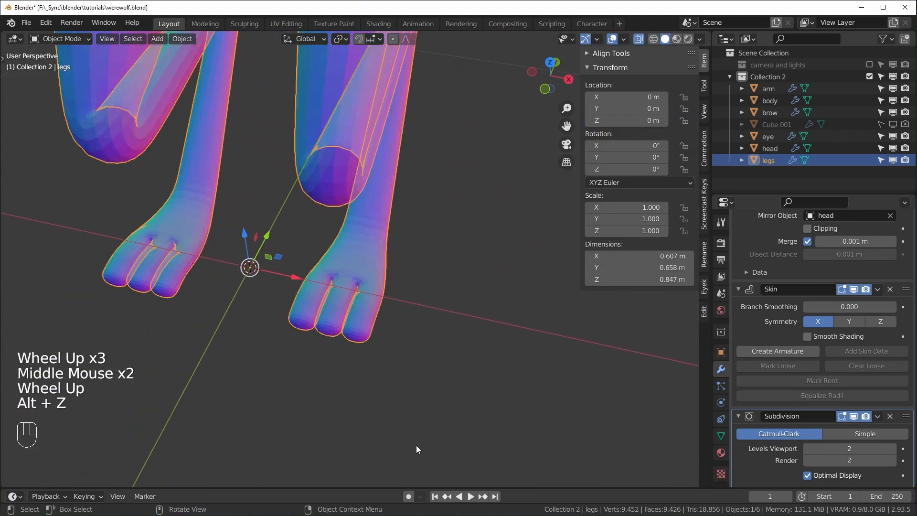
pyautogui.hotkey('alt', 'z')
pyautogui.moveTo(359, 320)
pyautogui.mouseDown(button='middle')
pyautogui.moveTo(363, 307)
pyautogui.moveTo(356, 333)
pyautogui.mouseUp(button='middle')
# Step: Spread the toes' middle vertices apart by scaling about 1.2 and enlarge their skin radii to about X 0.041 and Y 0.034
pyautogui.press('Tab')
pyautogui.hotkey('alt', 'z')
pyautogui.press('s')
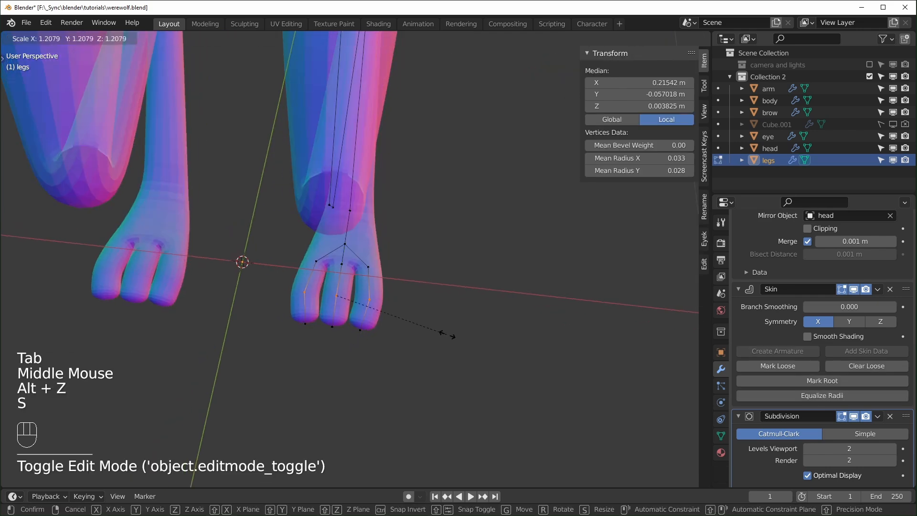
pyautogui.click(453, 336)
pyautogui.hotkey('ctrl', 'a')
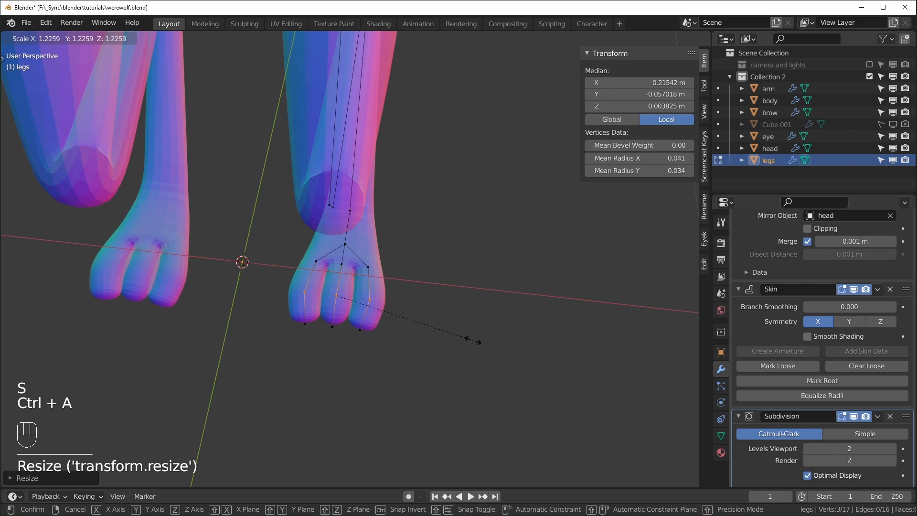
pyautogui.click(472, 339)
# Step: Undo the last two edits to the foot
pyautogui.moveTo(481, 416); pyautogui.dragTo(394, 400, button='middle')
pyautogui.hotkey('alt', 'z')
pyautogui.hotkey('ctrl', 'z')
pyautogui.hotkey('ctrl', 'z')
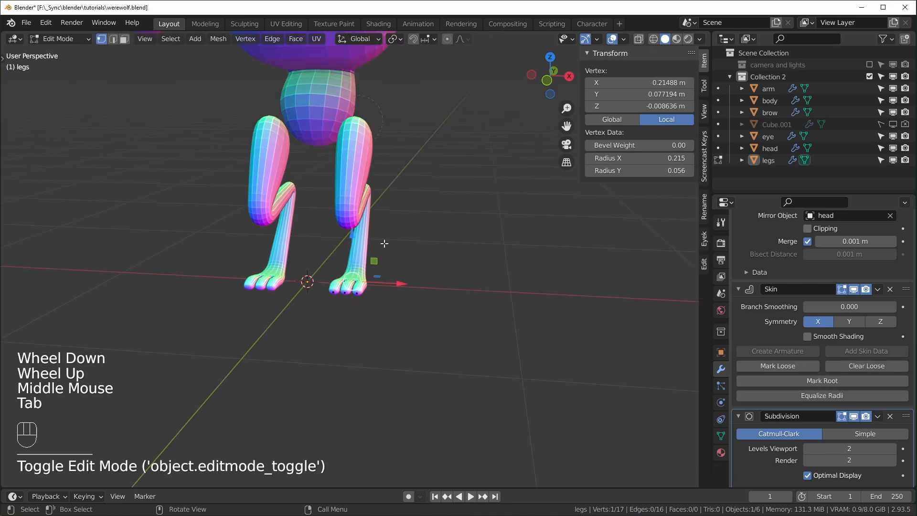
# Step: Snap the 3D cursor to the hip vertex at the top of the leg
pyautogui.moveTo(310, 268); pyautogui.dragTo(334, 249, button='middle')
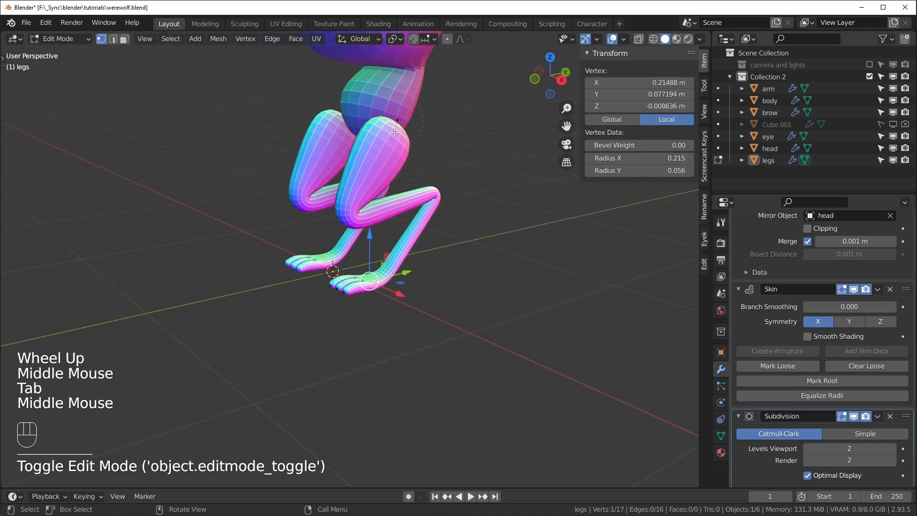
pyautogui.click(398, 120)
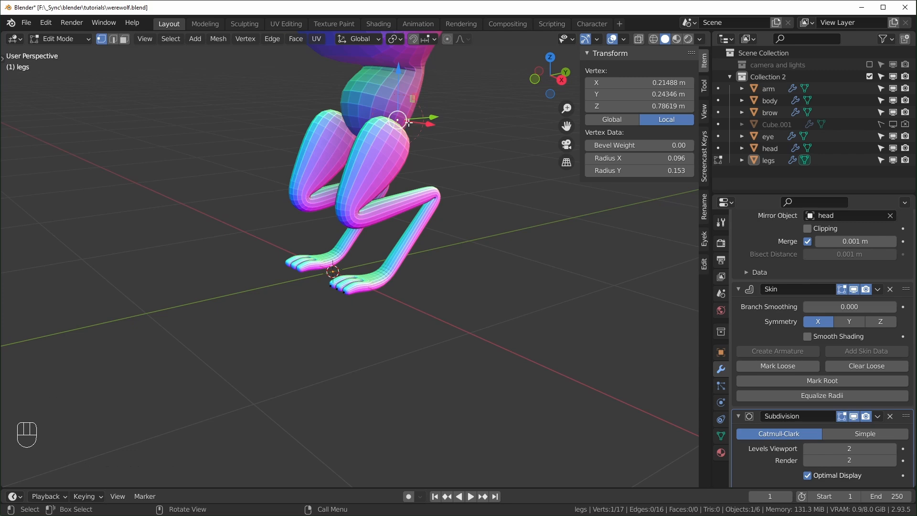
pyautogui.hotkey('shift', 's')
pyautogui.click(399, 184)
pyautogui.scroll(1, 478, 221)
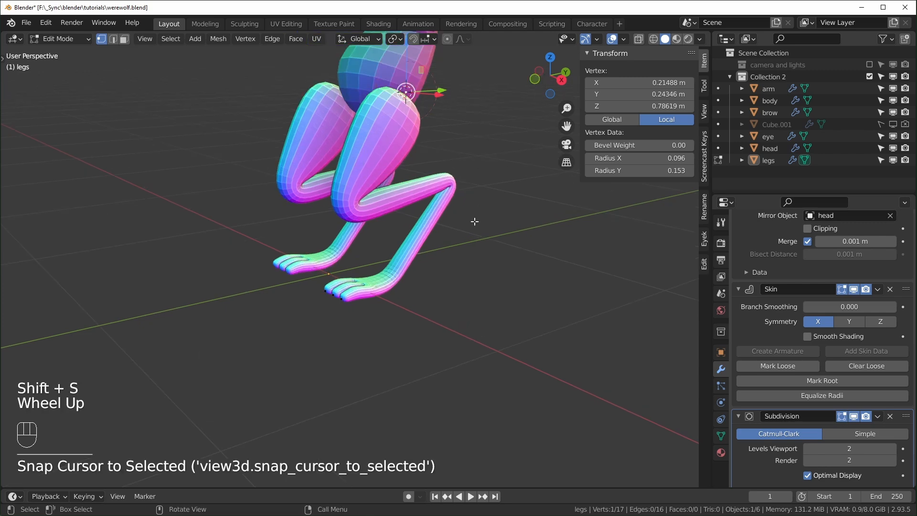
pyautogui.keyDown('shift'); pyautogui.moveTo(478, 221); pyautogui.dragTo(434, 260, button='middle'); pyautogui.keyUp('shift')
# Step: Set the origin of the legs object to the 3D cursor in Object Mode
pyautogui.press('Tab')
pyautogui.click(369, 176)
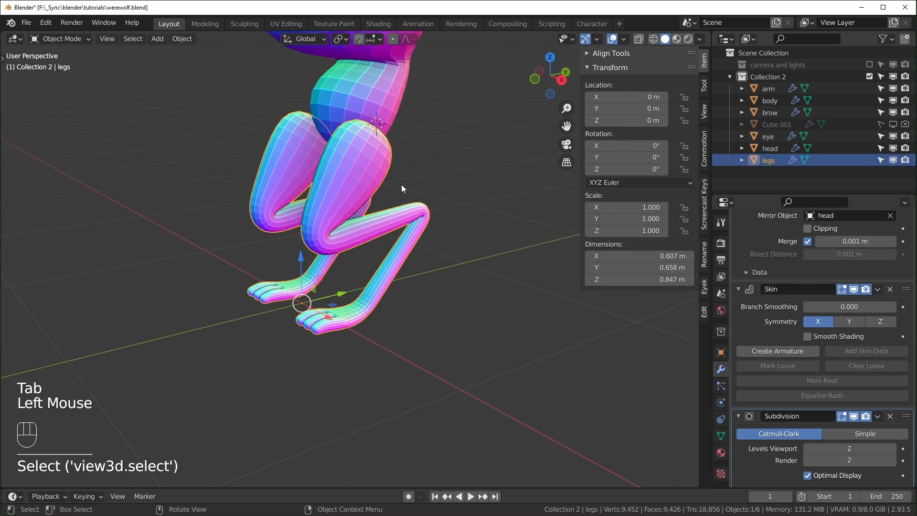
pyautogui.rightClick(325, 198)
pyautogui.moveTo(319, 197)
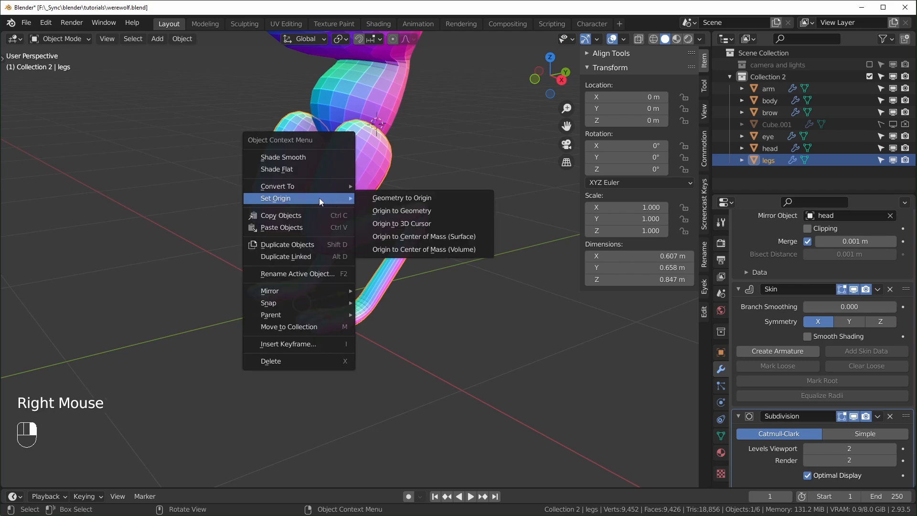
pyautogui.click(412, 223)
pyautogui.moveTo(411, 224); pyautogui.dragTo(420, 225, button='middle')
pyautogui.moveTo(387, 186); pyautogui.dragTo(401, 213, button='middle')
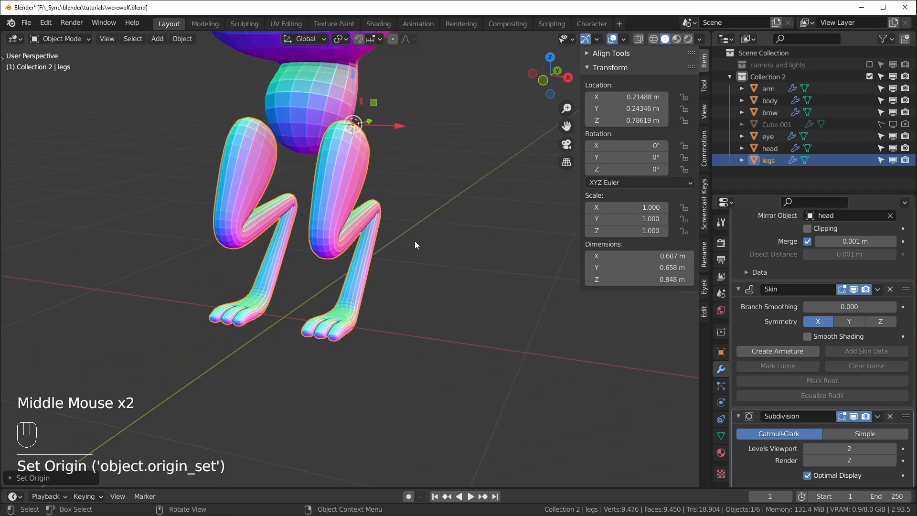
pyautogui.press('r')
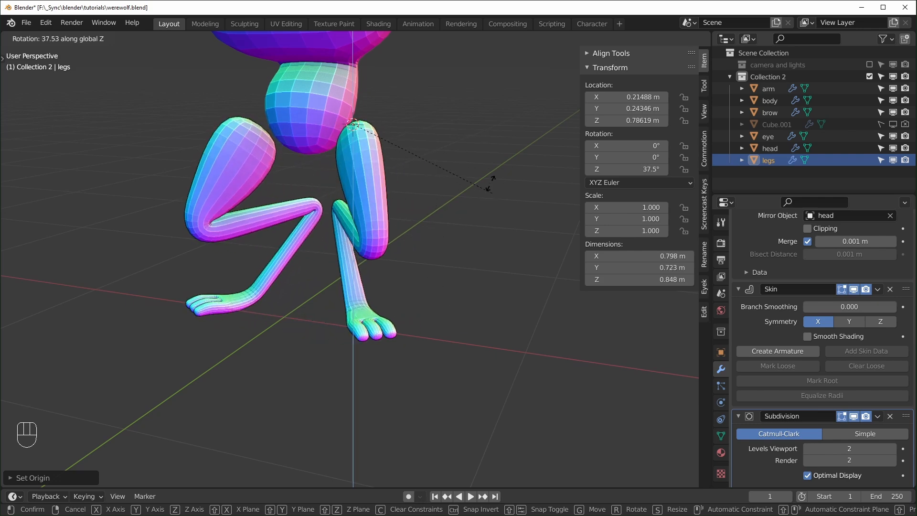
pyautogui.press('Escape')
# Step: Return the 3D cursor to the world origin
pyautogui.press('KP_1')
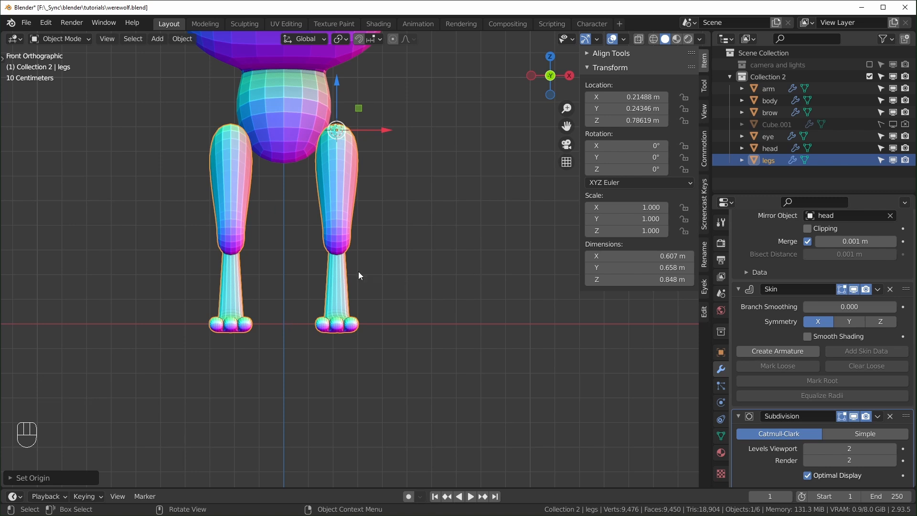
pyautogui.hotkey('shift', 's')
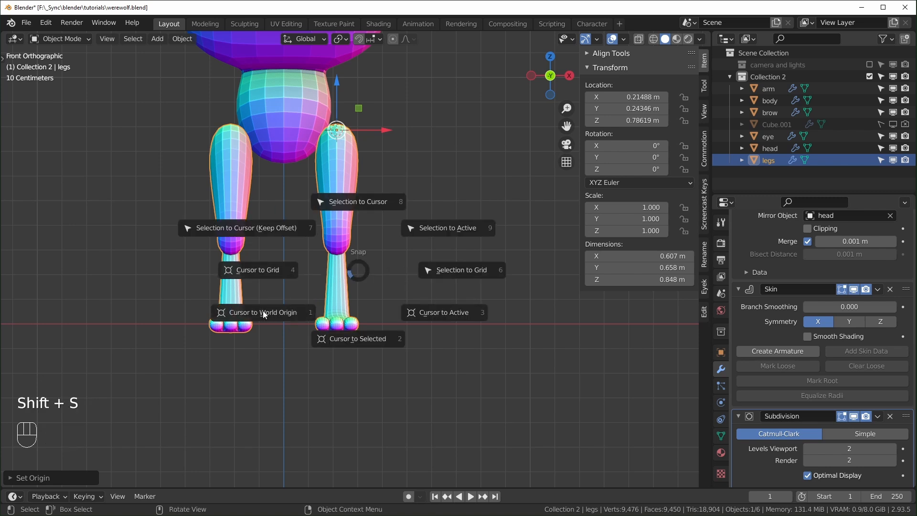
pyautogui.click(266, 313)
# Step: Move the legs inward along X to about 0.135 m and rotate them to about 16.6° around Z
pyautogui.moveTo(382, 136); pyautogui.dragTo(399, 228)
pyautogui.press('r')
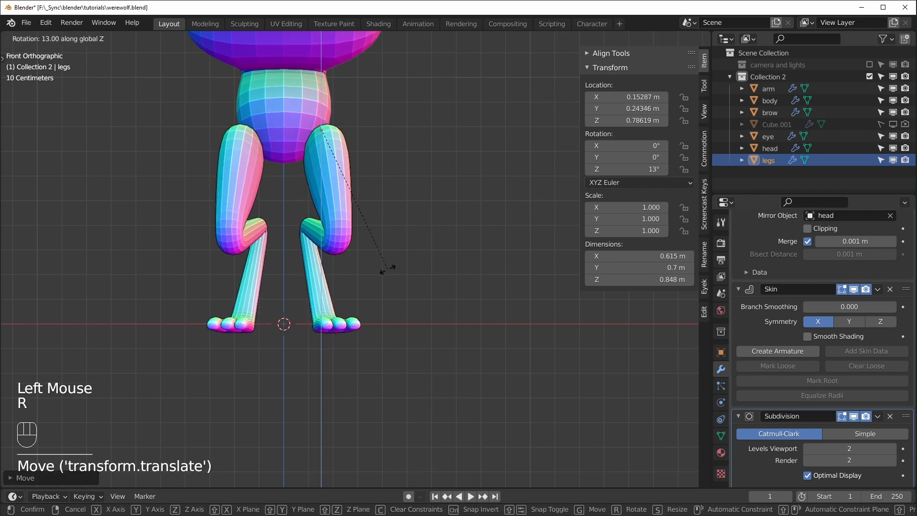
pyautogui.click(383, 277)
pyautogui.moveTo(367, 131); pyautogui.dragTo(363, 138)
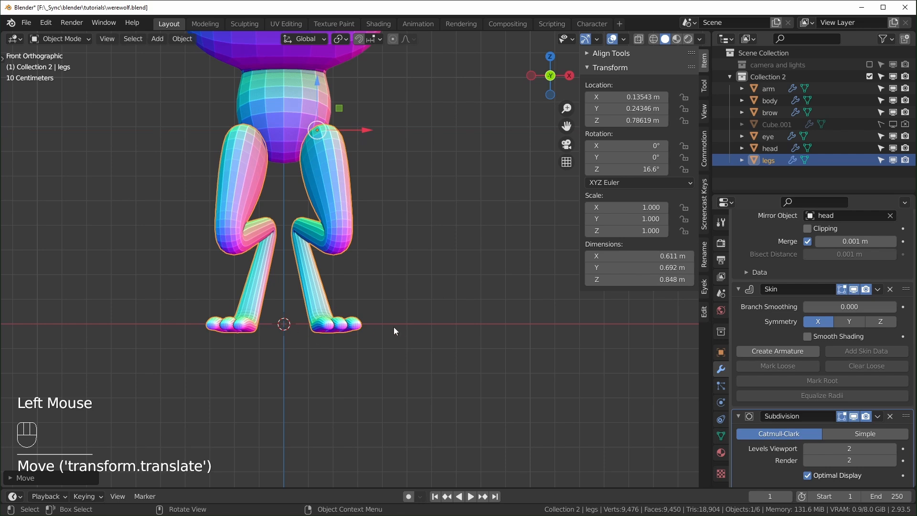
# Step: Select the three toe-tip vertices of the legs in Edit Mode and lower them slightly
pyautogui.hotkey('ctrl', 'Tab')
pyautogui.press('Tab')
pyautogui.scroll(1, 374, 356)
pyautogui.moveTo(374, 356); pyautogui.dragTo(416, 326, button='middle')
pyautogui.moveTo(416, 326); pyautogui.dragTo(389, 362)
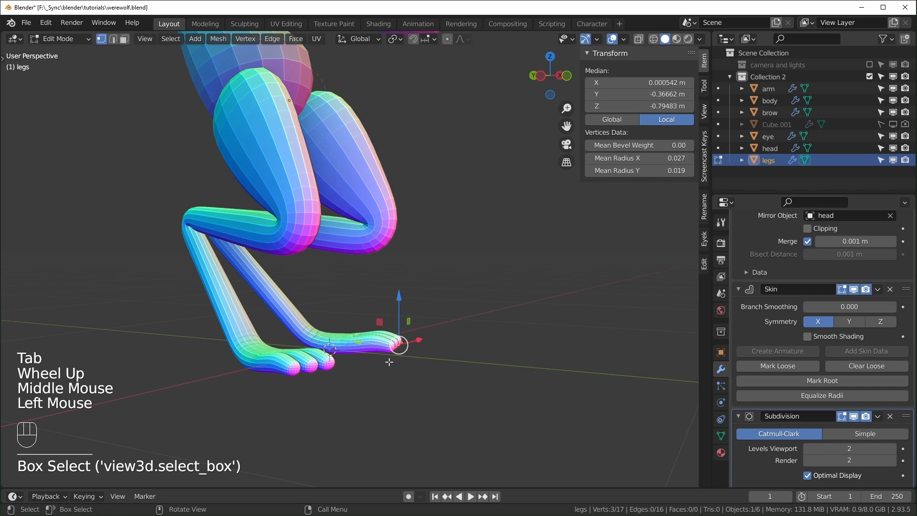
pyautogui.hotkey('alt', 'z')
pyautogui.hotkey('alt', 'z')
pyautogui.press('KP_1')
pyautogui.moveTo(342, 292); pyautogui.dragTo(344, 301)
pyautogui.moveTo(226, 354); pyautogui.dragTo(301, 353, button='middle')
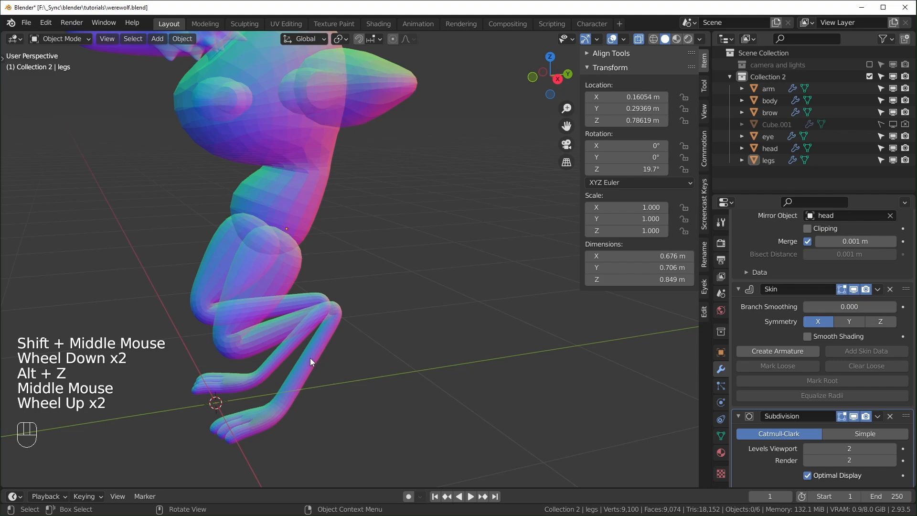
pyautogui.hotkey('alt', 'z')
pyautogui.click(288, 284)
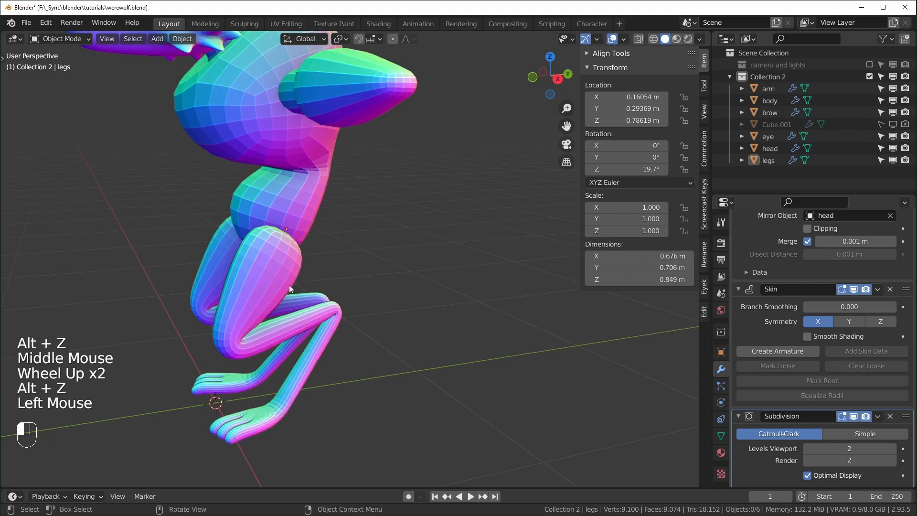
pyautogui.press('Tab')
pyautogui.moveTo(288, 284); pyautogui.dragTo(369, 244, button='middle')
pyautogui.press('Tab')
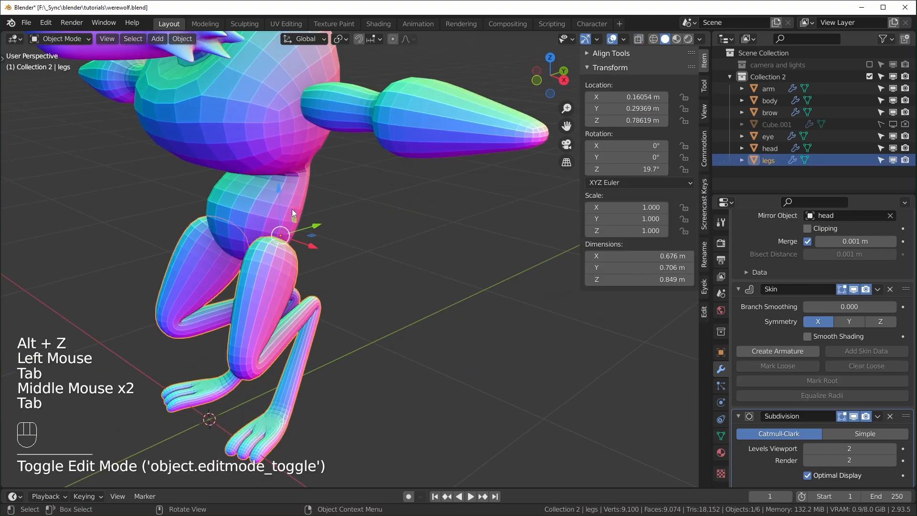
# Step: Duplicate the body's lower spine vertex, place the copy behind the hips, and separate it into a new object for the tail
pyautogui.click(289, 221)
pyautogui.press('Tab')
pyautogui.moveTo(239, 272); pyautogui.dragTo(282, 268, button='middle')
pyautogui.moveTo(254, 276); pyautogui.dragTo(275, 300)
pyautogui.moveTo(276, 299); pyautogui.dragTo(332, 317, button='middle')
pyautogui.press('KP_3')
pyautogui.hotkey('shift', 'd')
pyautogui.click(402, 308)
pyautogui.press('p')
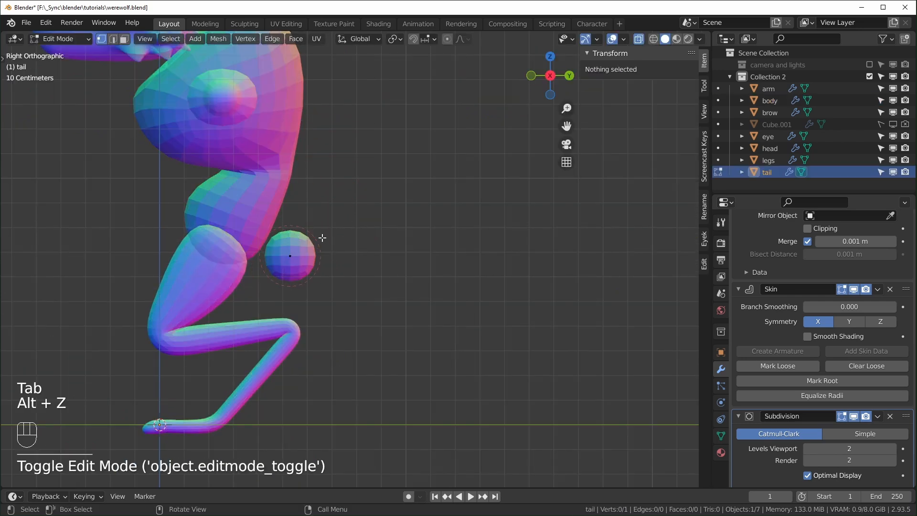
# Step: Reduce the tail vertex's skin radius to about 0.040 and extrude it from the lower back about 1 m straight backward
pyautogui.click(296, 275)
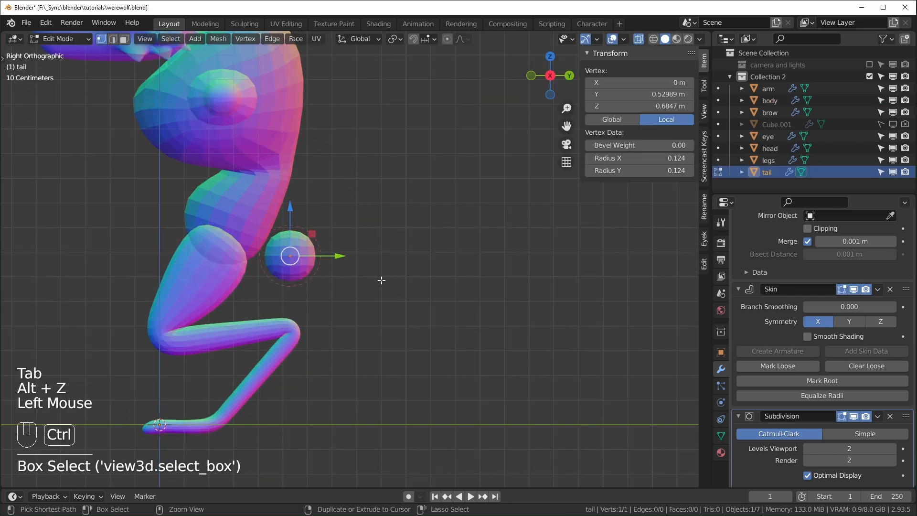
pyautogui.hotkey('ctrl', 'a')
pyautogui.click(327, 270)
pyautogui.keyDown('shift'); pyautogui.moveTo(341, 275); pyautogui.dragTo(286, 299, button='middle'); pyautogui.keyUp('shift')
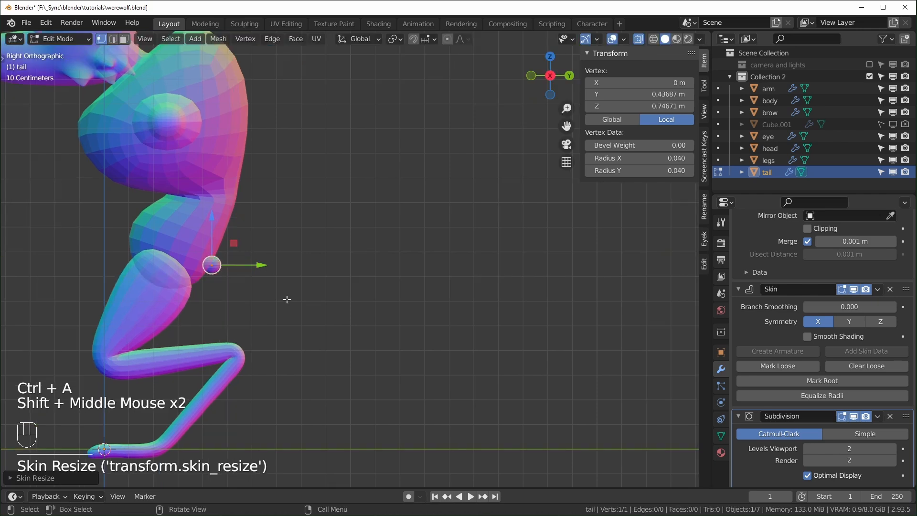
pyautogui.press('e')
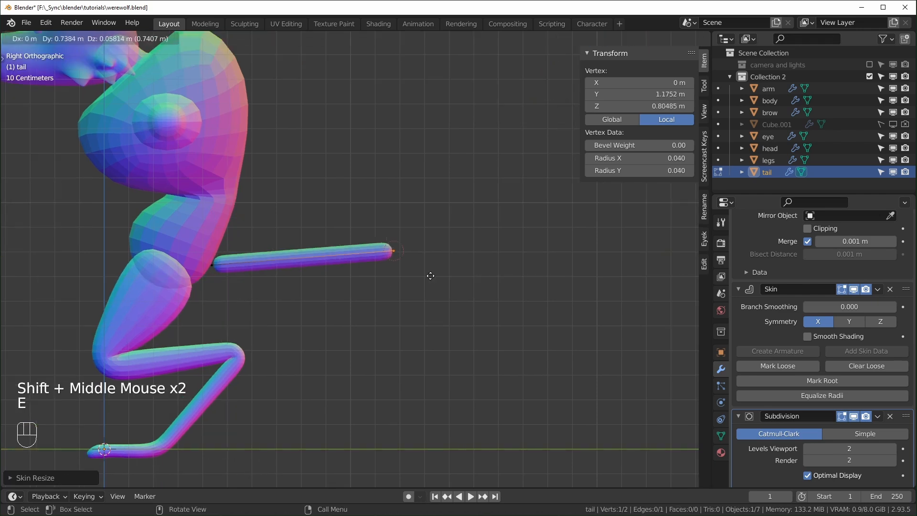
pyautogui.click(420, 281)
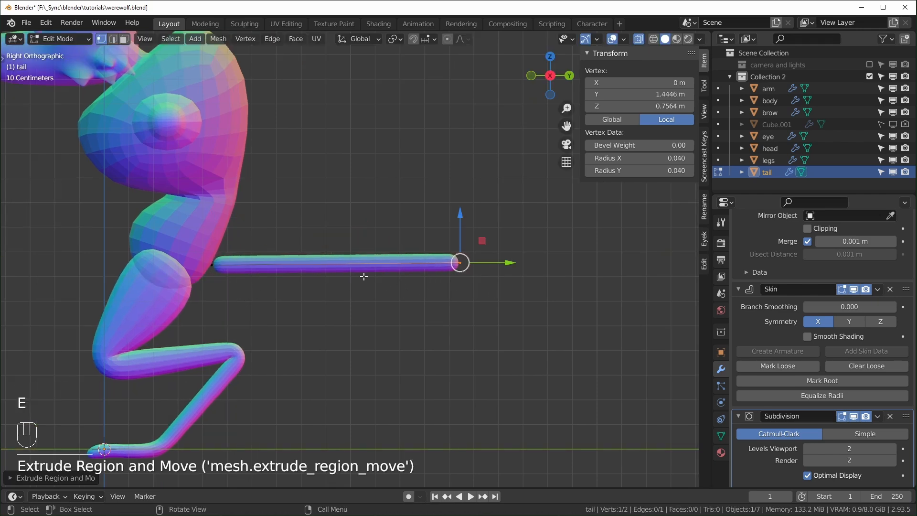
# Step: Divide the tail edge with six evenly spaced cuts and increase the skin radius of all its vertices to about 0.125
pyautogui.hotkey('ctrl', 'r')
pyautogui.hotkey('ctrl', 'r')
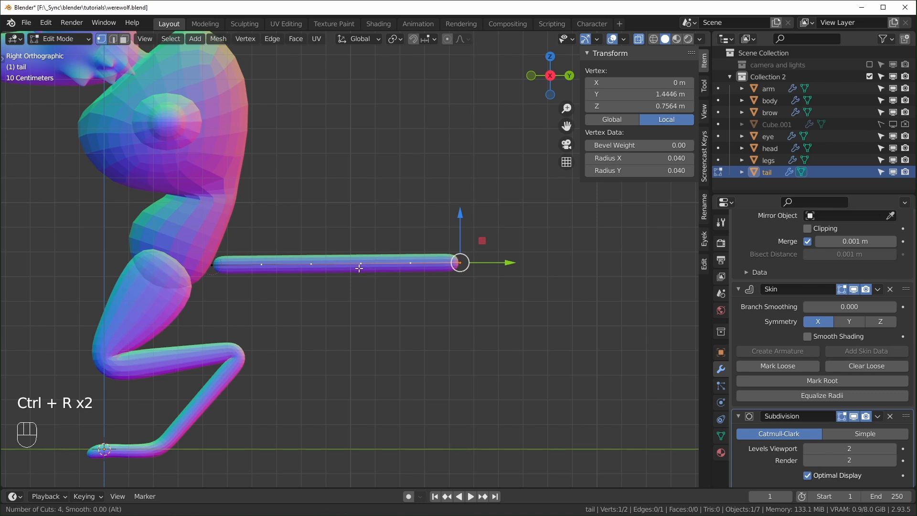
pyautogui.click(358, 268)
pyautogui.hotkey('ctrl', 'a')
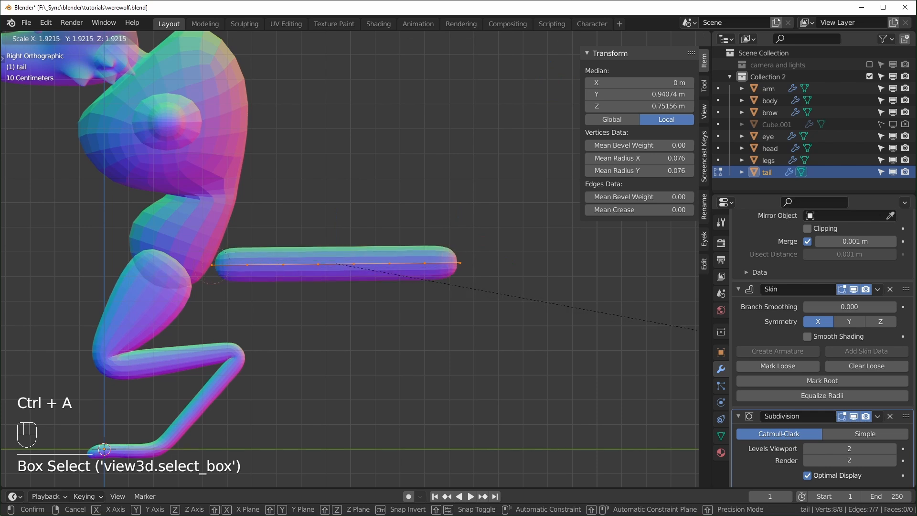
pyautogui.click(244, 369)
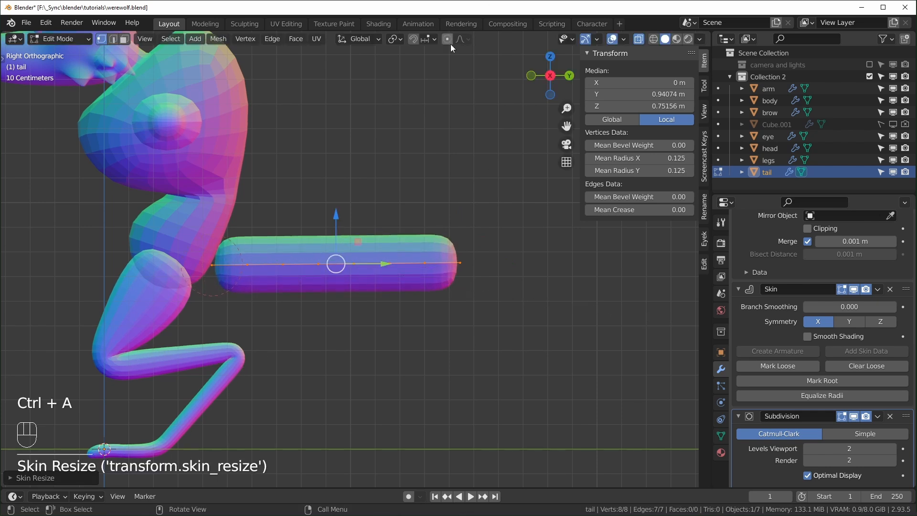
# Step: Use Sharp proportional editing falloff and shrink the tail base's skin radius so the thickness tapers gradually toward the body
pyautogui.click(464, 39)
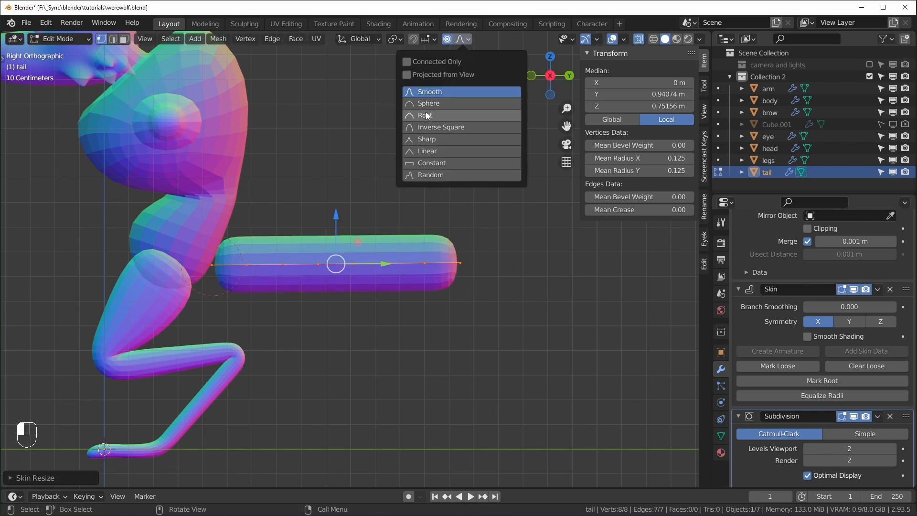
pyautogui.click(432, 138)
pyautogui.moveTo(200, 256); pyautogui.dragTo(226, 284)
pyautogui.hotkey('ctrl', 'a')
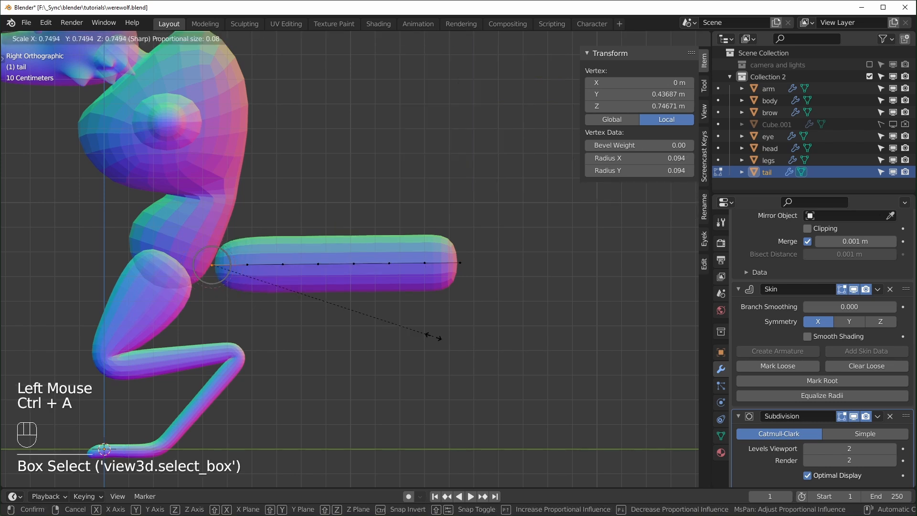
pyautogui.scroll(-4, 351, 304)
pyautogui.scroll(-15, 292, 289)
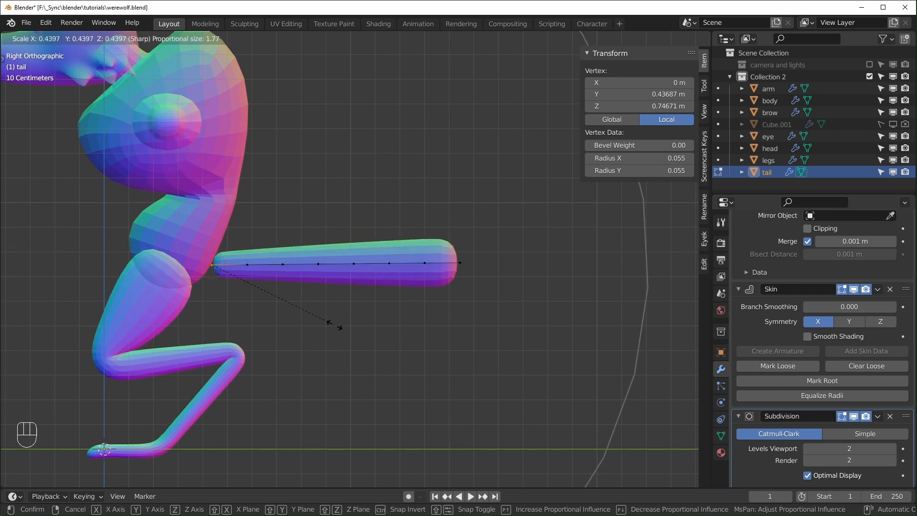
pyautogui.click(264, 283)
# Step: Shrink the tail tip's skin radius to about 0.008 with a smaller proportional influence to form a pointed end
pyautogui.click(460, 262)
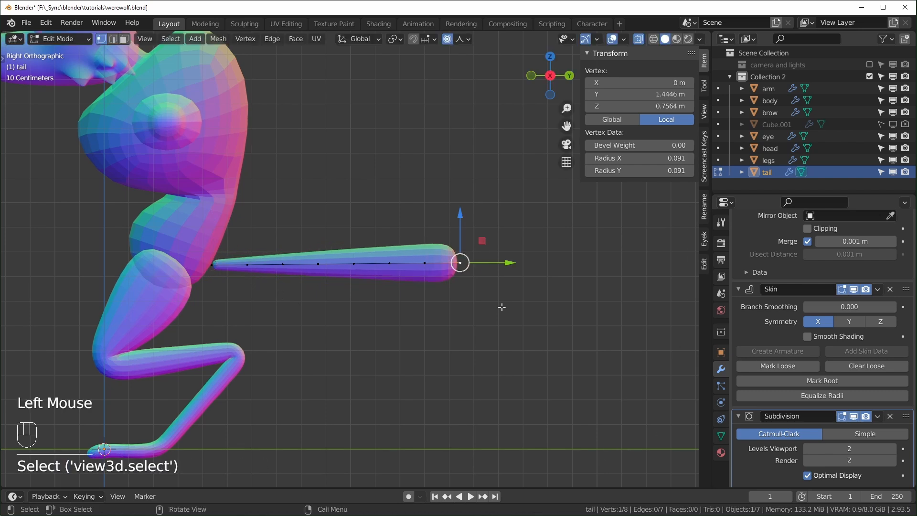
pyautogui.hotkey('ctrl', 'a')
pyautogui.scroll(14, 488, 279)
pyautogui.scroll(13, 485, 279)
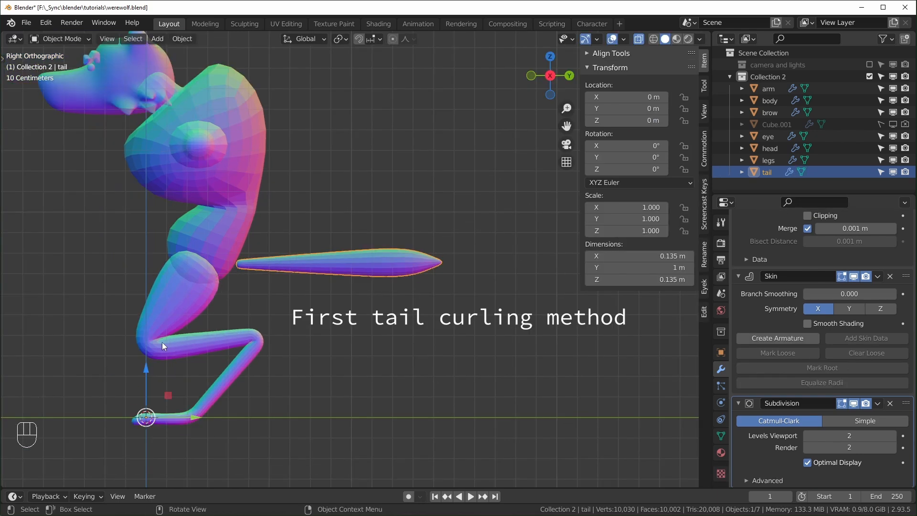
# Step: Snap the 3D cursor to the base vertex of the tail in Edit Mode
pyautogui.press('Tab')
pyautogui.keyDown('shift'); pyautogui.moveTo(251, 255); pyautogui.dragTo(208, 273); pyautogui.keyUp('shift')
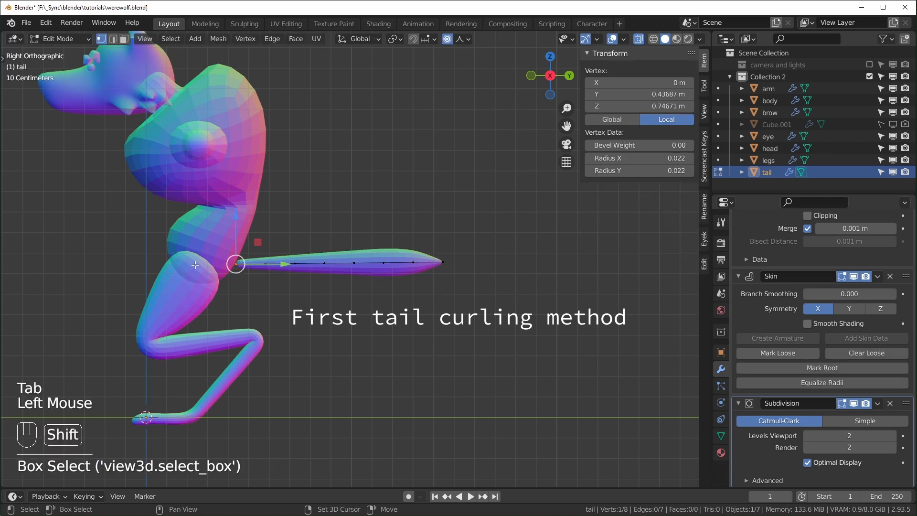
pyautogui.hotkey('shift', 's')
pyautogui.click(268, 380)
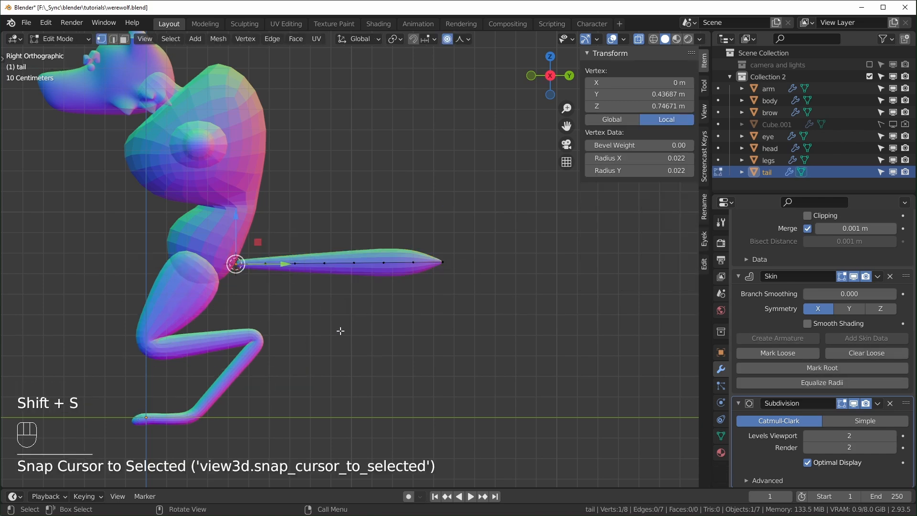
# Step: Set the tail's origin to the 3D cursor in Object Mode and return the cursor to the world origin
pyautogui.press('Tab')
pyautogui.rightClick(338, 265)
pyautogui.moveTo(338, 265)
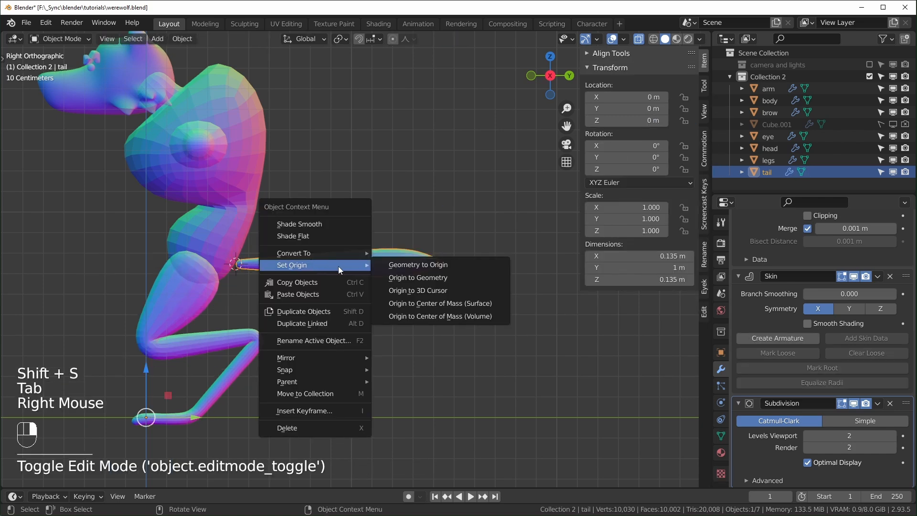
pyautogui.click(423, 291)
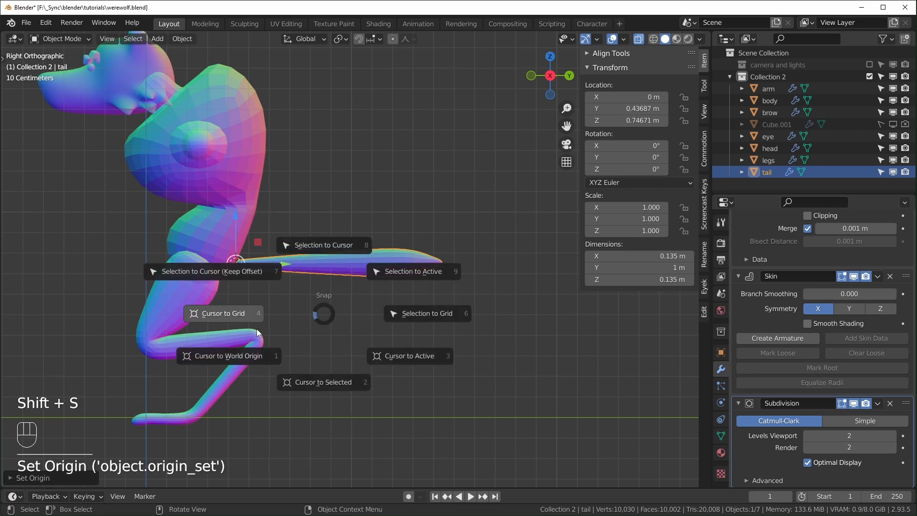
pyautogui.click(243, 342)
# Step: Add a Simple Deform modifier to the tail and set its mode to Bend
pyautogui.scroll(9, 832, 336)
pyautogui.click(838, 268)
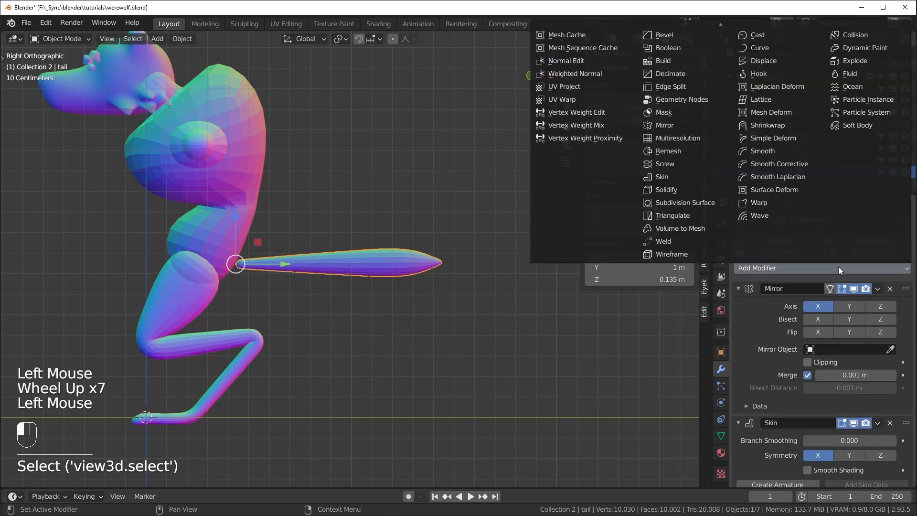
pyautogui.click(773, 138)
pyautogui.scroll(-8, 787, 421)
pyautogui.click(802, 418)
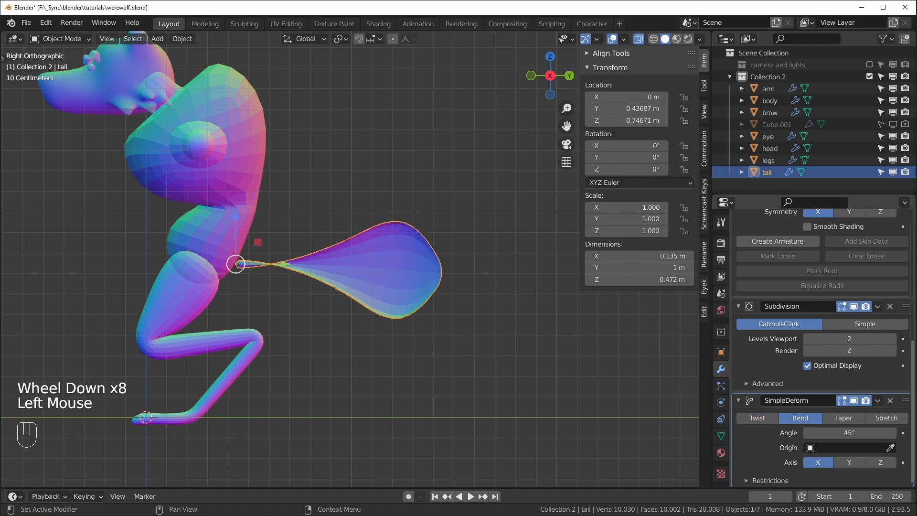
# Step: Rotate all tail vertices 90° around the active base vertex in Edit Mode, using the active element as pivot
pyautogui.press('Tab')
pyautogui.press('.')
pyautogui.click(329, 250)
pyautogui.moveTo(481, 237); pyautogui.dragTo(260, 295)
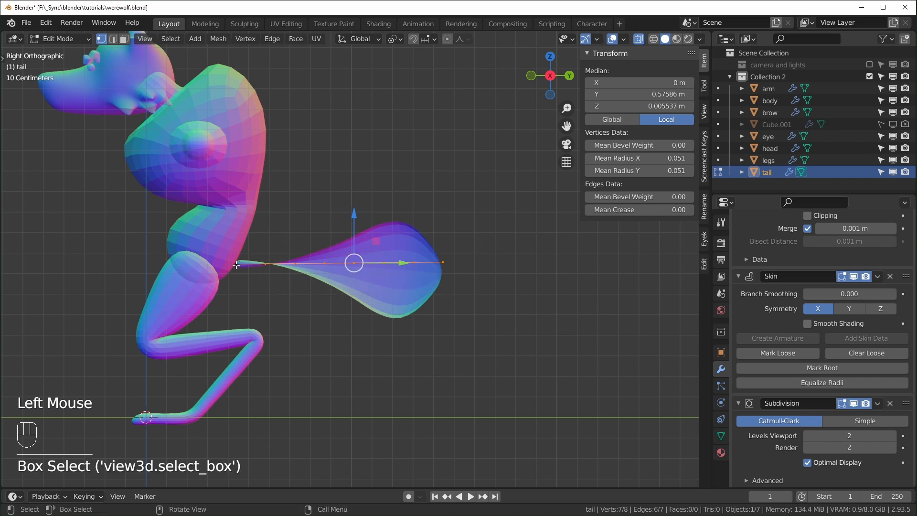
pyautogui.keyDown('shift'); pyautogui.click(235, 264); pyautogui.keyUp('shift')
pyautogui.press('r')
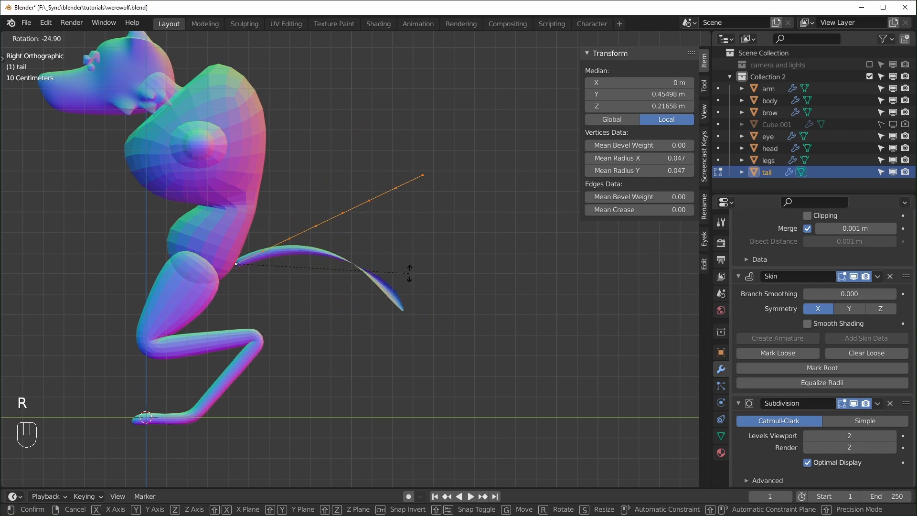
pyautogui.write('90')
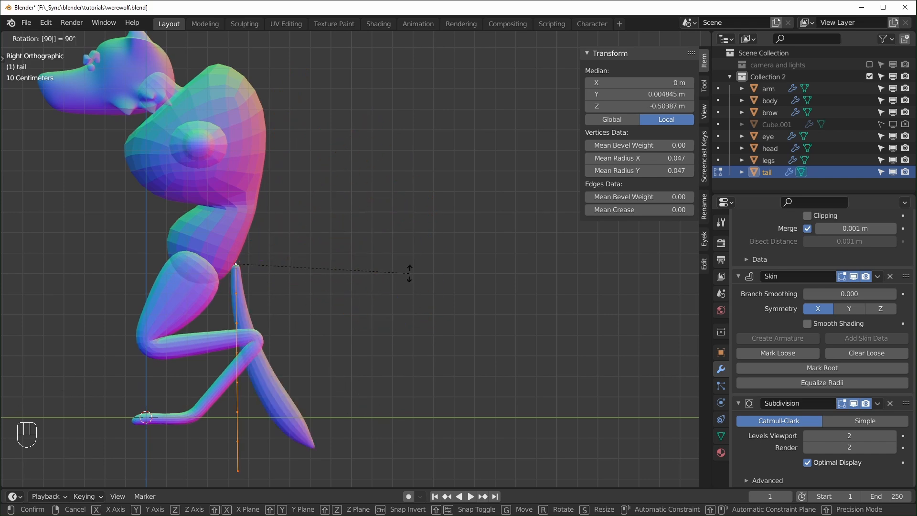
# Step: Rotate the tail object by -90° in Object Mode so it points backward from the body
pyautogui.press('Tab')
pyautogui.press('r')
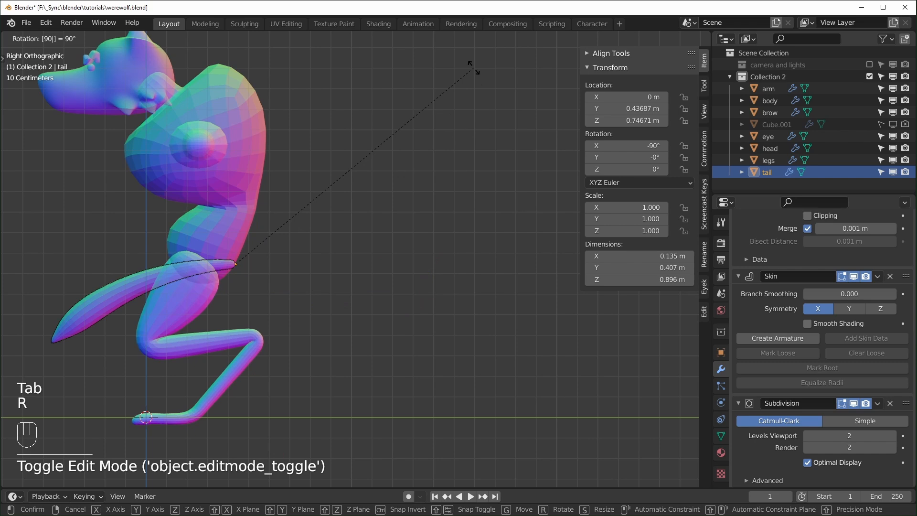
pyautogui.write('90')
pyautogui.press('-')
pyautogui.press('Return')
# Step: Move the tail base slightly into the body, to about Y 0.41 m and Z 0.75 m, and adjust the Simple Deform bend angle
pyautogui.moveTo(256, 241); pyautogui.dragTo(250, 240)
pyautogui.scroll(-4, 850, 414)
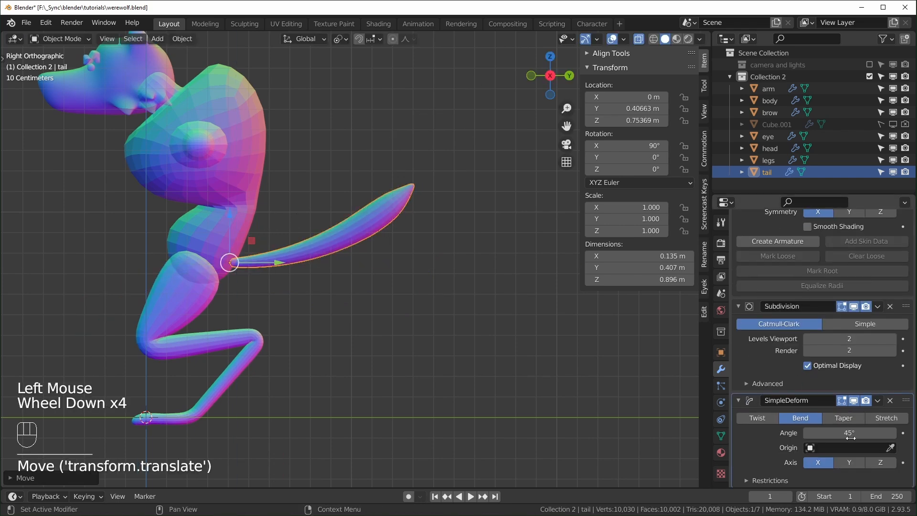
pyautogui.moveTo(853, 434); pyautogui.dragTo(893, 434)
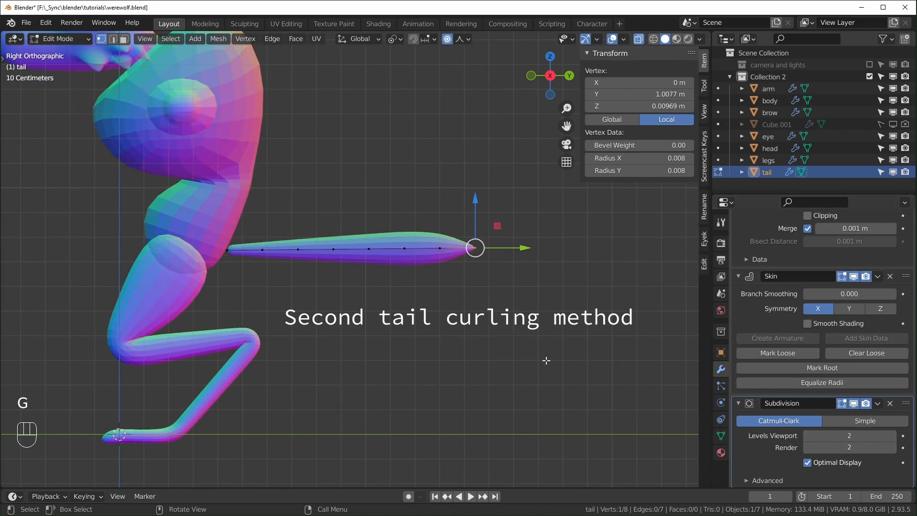
# Step: Curl the tail upward by moving its tip with proportional editing, and extrude three middle vertices about 0.11 m down and backward
pyautogui.press('g')
pyautogui.scroll(-10, 525, 344)
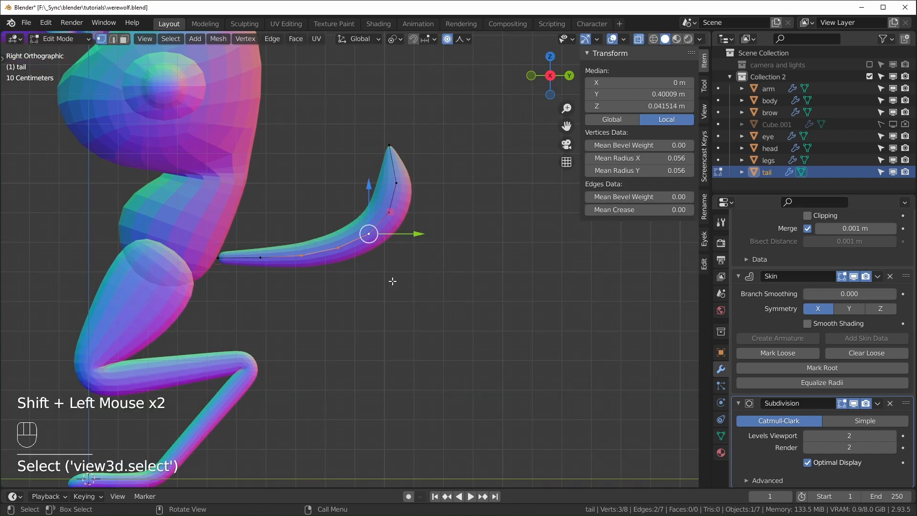
pyautogui.press('e')
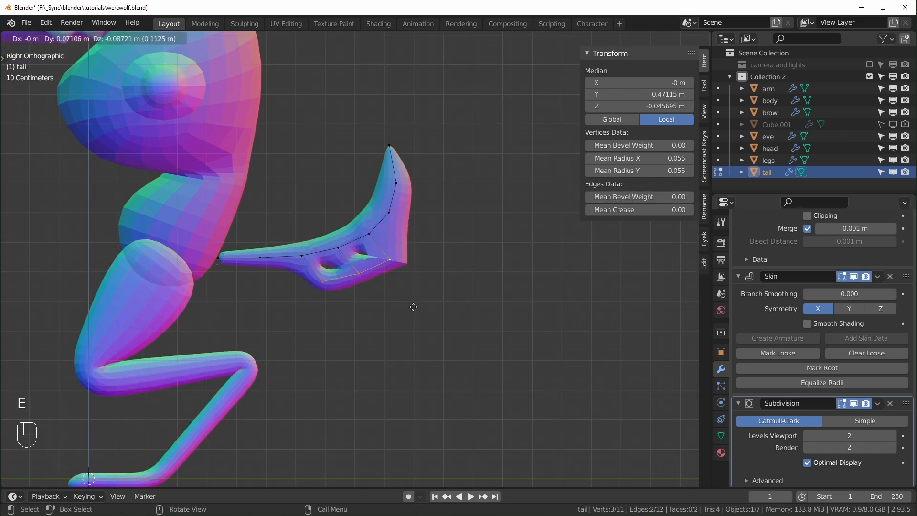
pyautogui.click(414, 307)
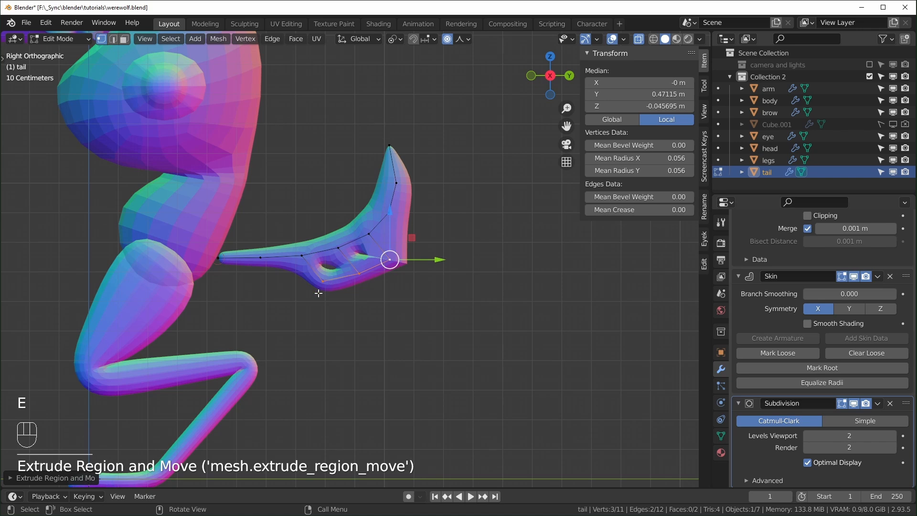
# Step: Delete the geometry linking the three extruded vertices and shrink the skin radius of their tips to form separate fur spikes
pyautogui.press('x')
pyautogui.click(323, 304)
pyautogui.moveTo(301, 301); pyautogui.dragTo(408, 273)
pyautogui.keyDown('shift'); pyautogui.click(360, 273); pyautogui.keyUp('shift')
pyautogui.keyDown('shift'); pyautogui.click(390, 259); pyautogui.keyUp('shift')
pyautogui.hotkey('ctrl', 'a')
# Step: Refine the positions and skin radius of the spike vertices on the tail's underside
pyautogui.moveTo(408, 252); pyautogui.dragTo(424, 226)
pyautogui.moveTo(372, 264); pyautogui.dragTo(350, 283)
pyautogui.moveTo(379, 253); pyautogui.dragTo(373, 250)
pyautogui.hotkey('ctrl', 'a')
pyautogui.moveTo(423, 267); pyautogui.dragTo(389, 327, button='middle')
pyautogui.hotkey('alt', 'z')
pyautogui.press('KP_3')
pyautogui.hotkey('alt', 'z')
# Step: Extrude another fur spike from the upper part of the tail, shrink its skin radius and adjust its position
pyautogui.moveTo(419, 178); pyautogui.dragTo(389, 206)
pyautogui.press('e')
pyautogui.hotkey('ctrl', 'a')
pyautogui.click(480, 189)
pyautogui.moveTo(479, 159)
pyautogui.mouseDown()
pyautogui.moveTo(481, 106)
pyautogui.moveTo(477, 167)
pyautogui.mouseUp()
# Step: Adjust the skin radius of the lower tail spikes and of the uppermost spike, and return to Object Mode without X-ray
pyautogui.moveTo(420, 250); pyautogui.dragTo(281, 292)
pyautogui.hotkey('ctrl', 'a')
pyautogui.click(371, 274)
pyautogui.moveTo(479, 179); pyautogui.dragTo(508, 225)
pyautogui.hotkey('ctrl', 'a')
pyautogui.click(460, 225)
pyautogui.scroll(-2, 460, 225)
pyautogui.press('Tab')
pyautogui.hotkey('alt', 'z')
pyautogui.moveTo(460, 225); pyautogui.dragTo(482, 326, button='middle')
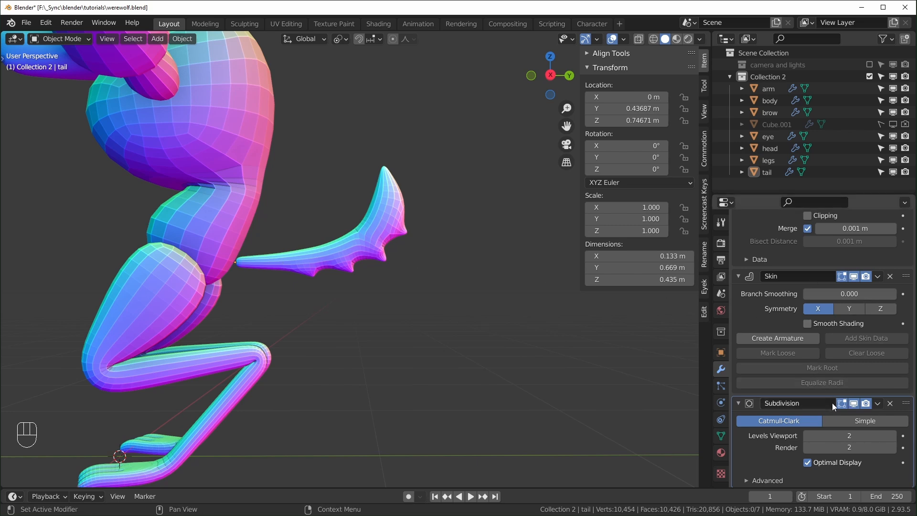
pyautogui.scroll(3, 819, 416)
pyautogui.scroll(-1, 402, 301)
pyautogui.scroll(1, 402, 301)
pyautogui.scroll(-1, 359, 256)
pyautogui.keyDown('shift'); pyautogui.moveTo(359, 256); pyautogui.dragTo(382, 286, button='middle'); pyautogui.keyUp('shift')
pyautogui.scroll(1, 382, 287)
# Step: Add a 2 m plane and move it next to the werewolf's arm, to about X 1.52 m, Y 0.26 m and Z 1.33 m
pyautogui.press('KP_1')
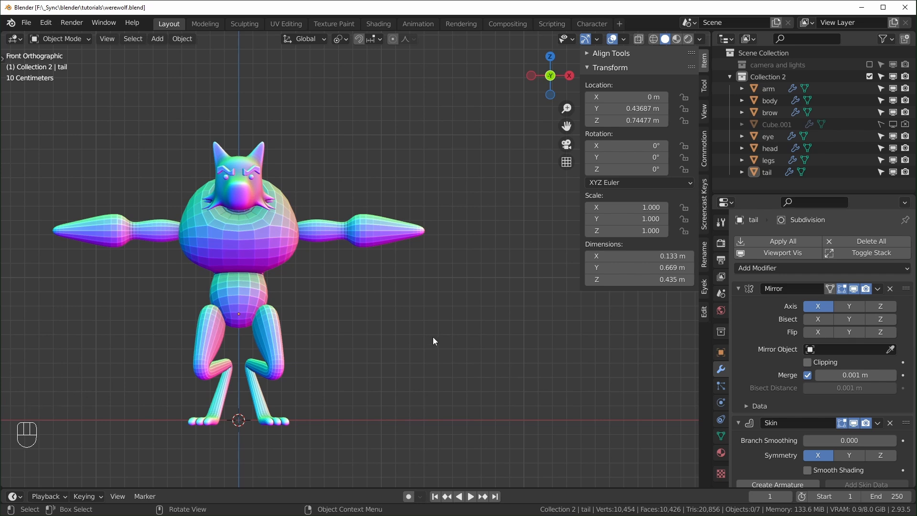
pyautogui.press('KP_7')
pyautogui.keyDown('shift'); pyautogui.moveTo(448, 345); pyautogui.dragTo(383, 319, button='middle'); pyautogui.keyUp('shift')
pyautogui.hotkey('shift', 'a')
pyautogui.hotkey('shift', 'a')
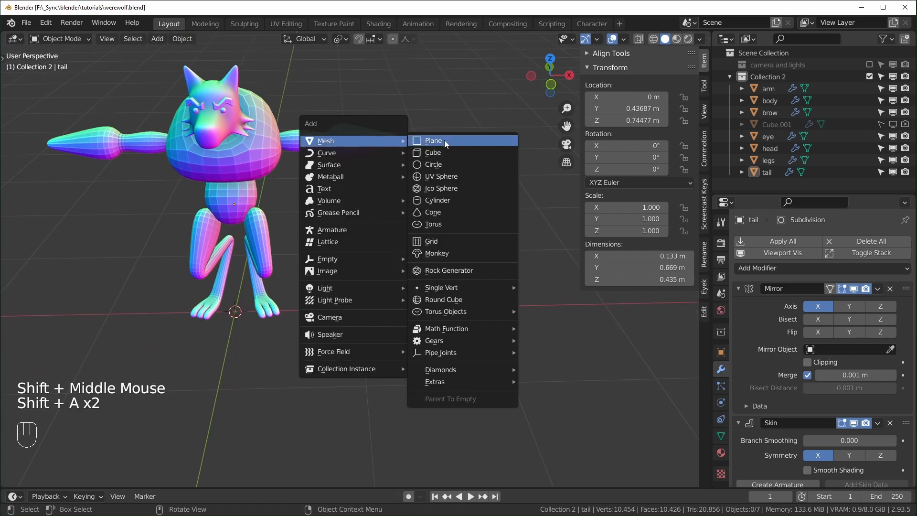
pyautogui.click(438, 139)
pyautogui.moveTo(423, 205); pyautogui.dragTo(339, 301, button='middle')
pyautogui.moveTo(339, 301); pyautogui.dragTo(425, 142)
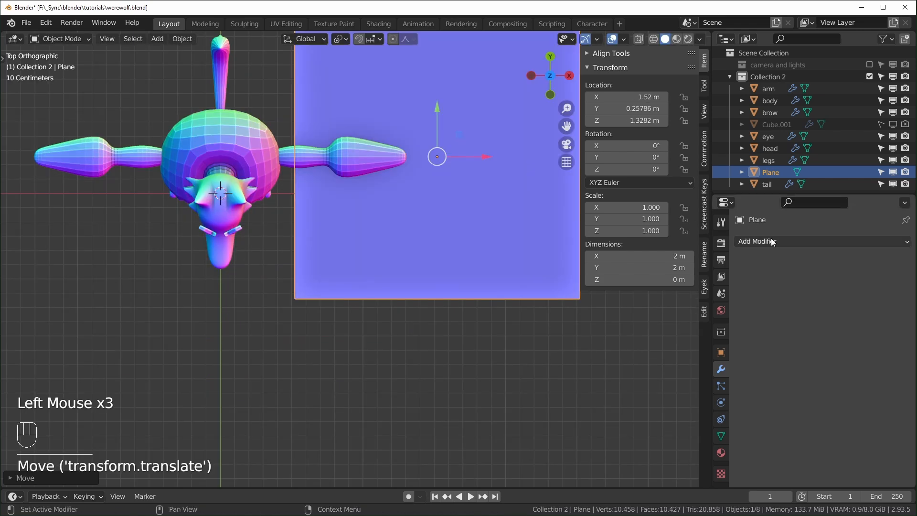
# Step: Add a Mirror modifier to the plane on the X axis, with the head as the mirror object
pyautogui.click(772, 241)
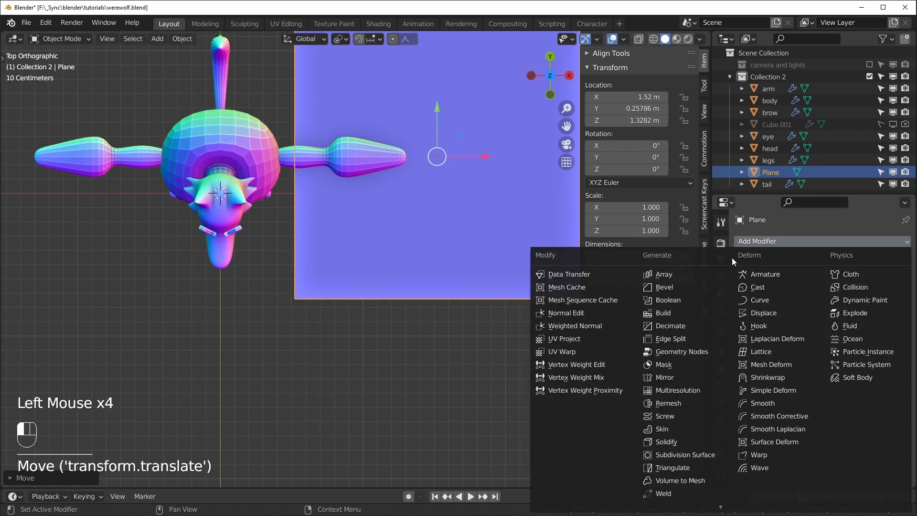
pyautogui.click(676, 377)
pyautogui.click(890, 349)
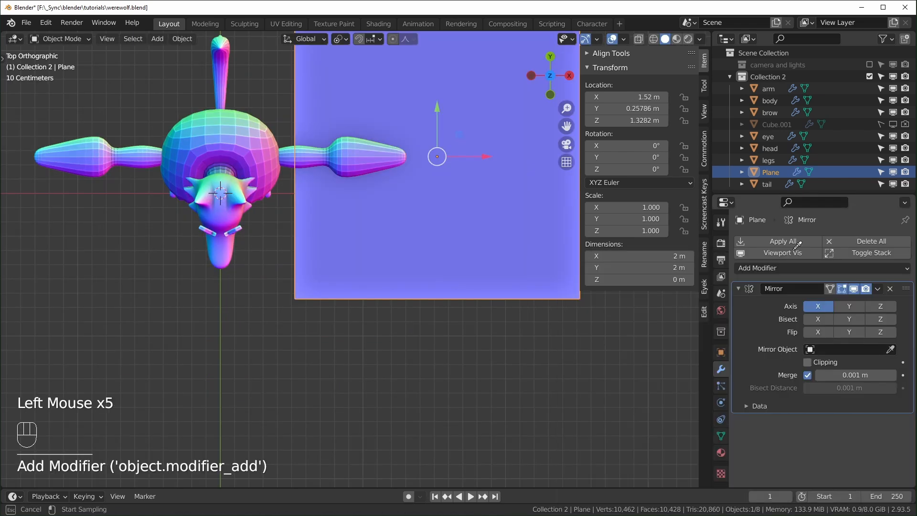
pyautogui.click(239, 208)
pyautogui.keyDown('shift'); pyautogui.moveTo(253, 224); pyautogui.dragTo(326, 243, button='middle'); pyautogui.keyUp('shift')
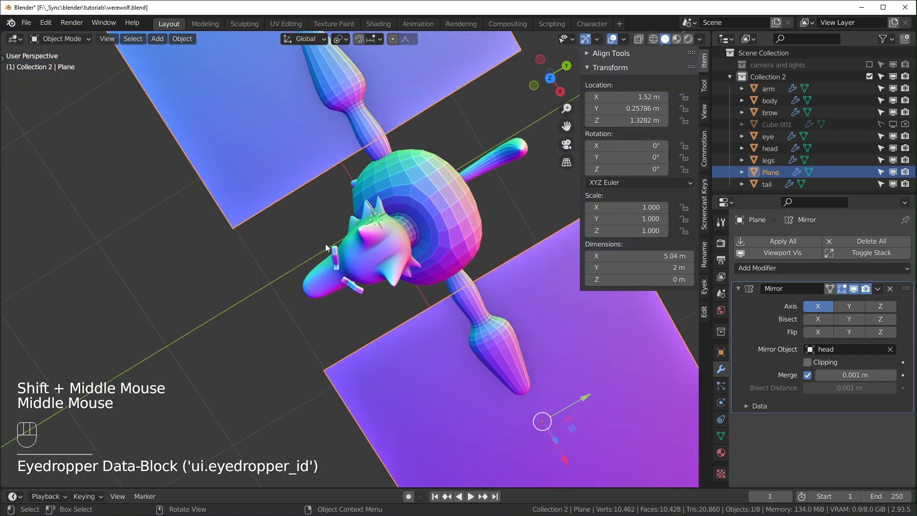
# Step: Scale the plane's mesh down in Edit Mode to a small square just beyond the end of the arm
pyautogui.press('Tab')
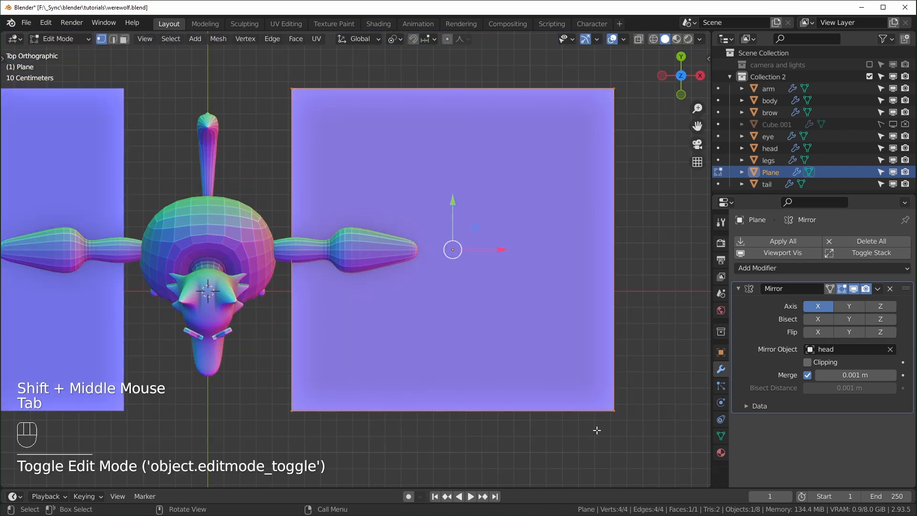
pyautogui.press('s')
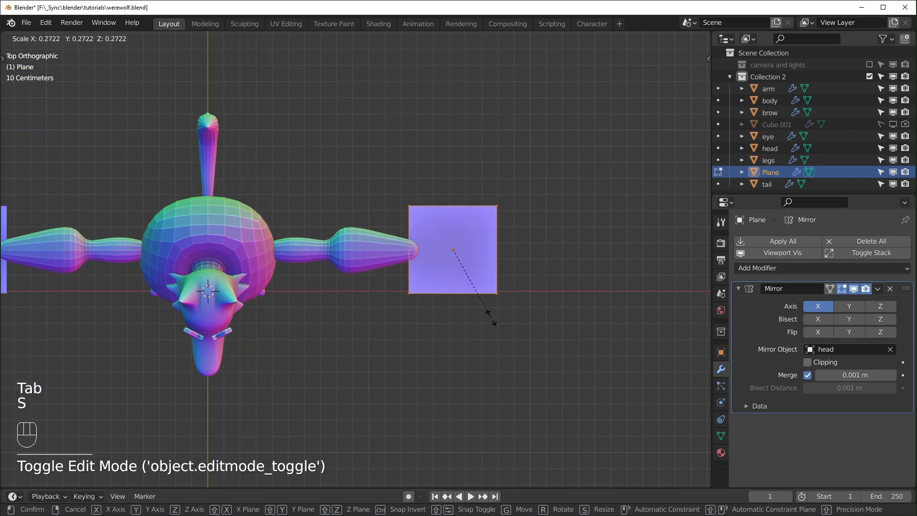
pyautogui.click(482, 282)
pyautogui.scroll(-2, 490, 326)
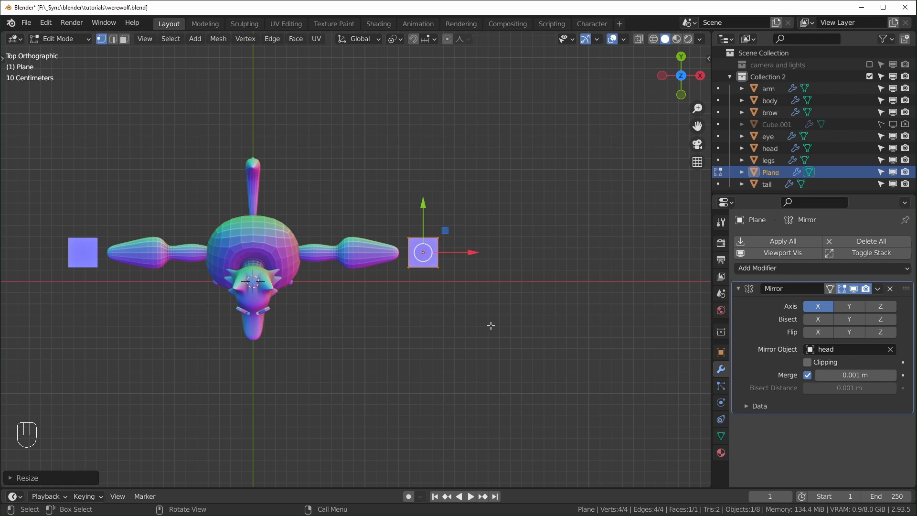
# Step: Add a lengthwise-offset loop cut near the plane's outer side and move the corner vertices inward to form a tapered palm outline
pyautogui.scroll(2, 509, 234)
pyautogui.keyDown('shift'); pyautogui.moveTo(509, 234); pyautogui.dragTo(430, 267, button='middle'); pyautogui.keyUp('shift')
pyautogui.scroll(1, 429, 268)
pyautogui.keyDown('shift'); pyautogui.moveTo(430, 268); pyautogui.dragTo(391, 309, button='middle'); pyautogui.keyUp('shift')
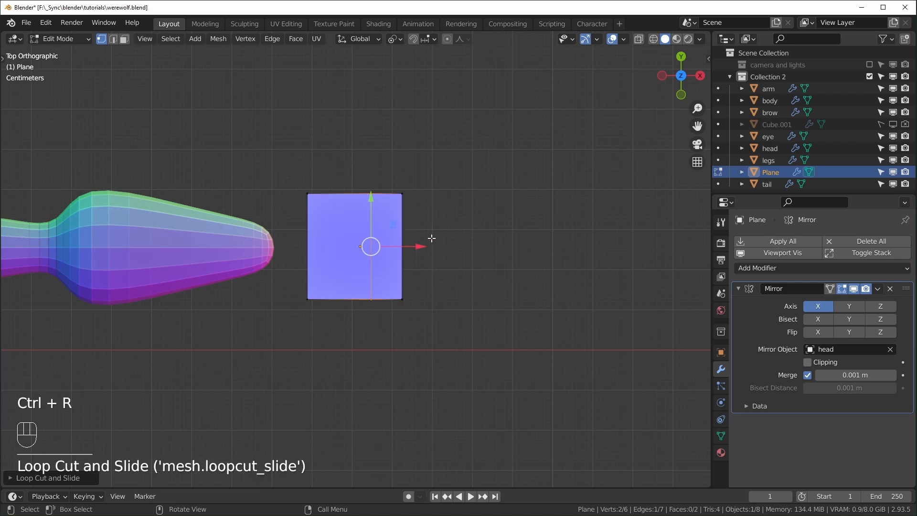
pyautogui.moveTo(419, 244); pyautogui.dragTo(423, 243)
pyautogui.moveTo(293, 160)
pyautogui.mouseDown()
pyautogui.moveTo(338, 205)
pyautogui.moveTo(311, 164)
pyautogui.mouseUp()
pyautogui.moveTo(403, 172); pyautogui.dragTo(398, 216)
pyautogui.click(411, 197)
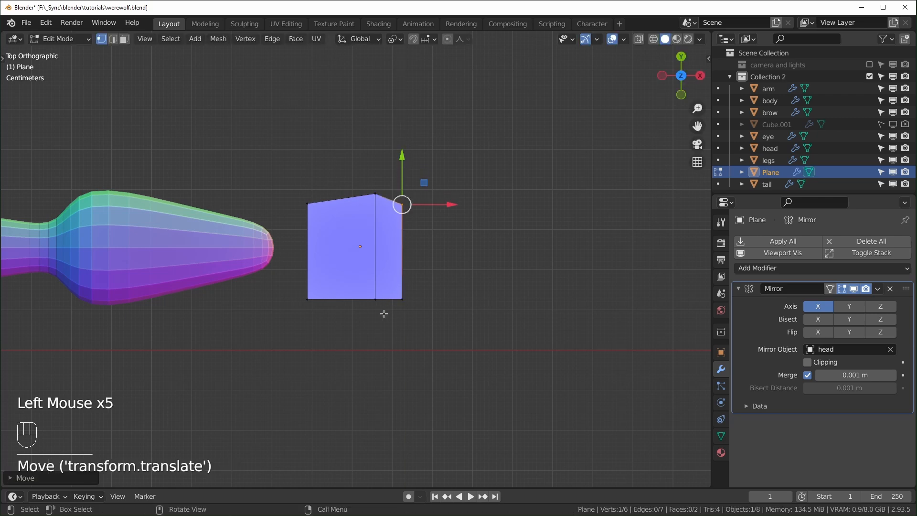
pyautogui.moveTo(389, 313); pyautogui.dragTo(422, 289)
# Step: Extrude the palm's arm-side edge a short way along X towards the arm and scale it narrower
pyautogui.press('e')
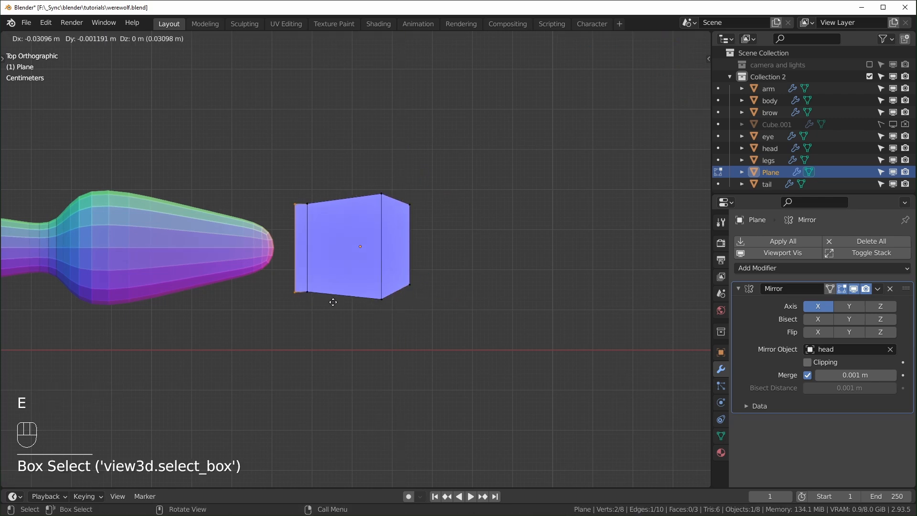
pyautogui.press('x')
pyautogui.click(330, 300)
pyautogui.press('s')
pyautogui.click(343, 316)
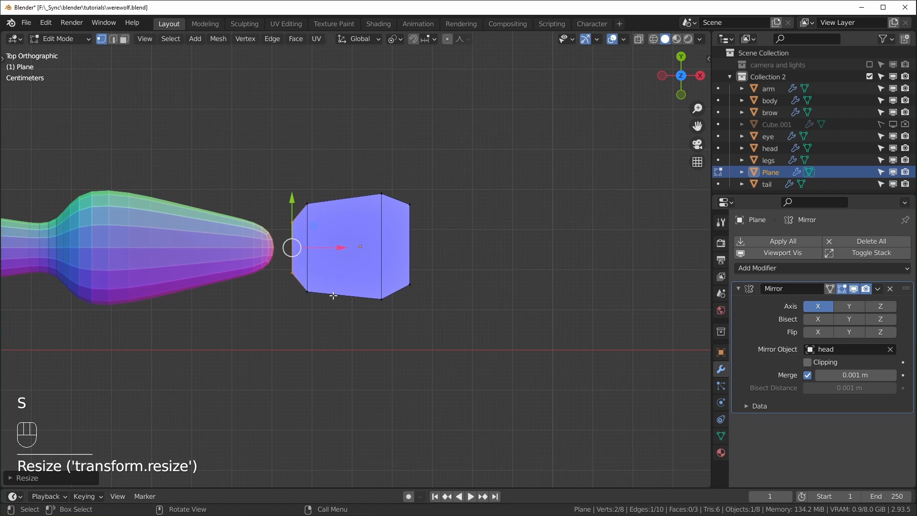
# Step: Move the palm's three upper vertices outward along Y to widen it, and select the long edge on its opposite side
pyautogui.moveTo(270, 135); pyautogui.dragTo(474, 204)
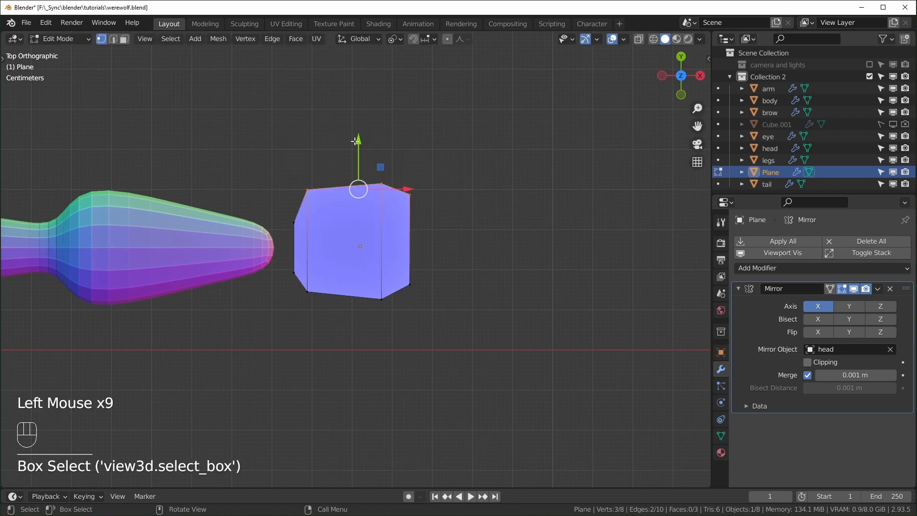
pyautogui.moveTo(361, 138); pyautogui.dragTo(363, 131)
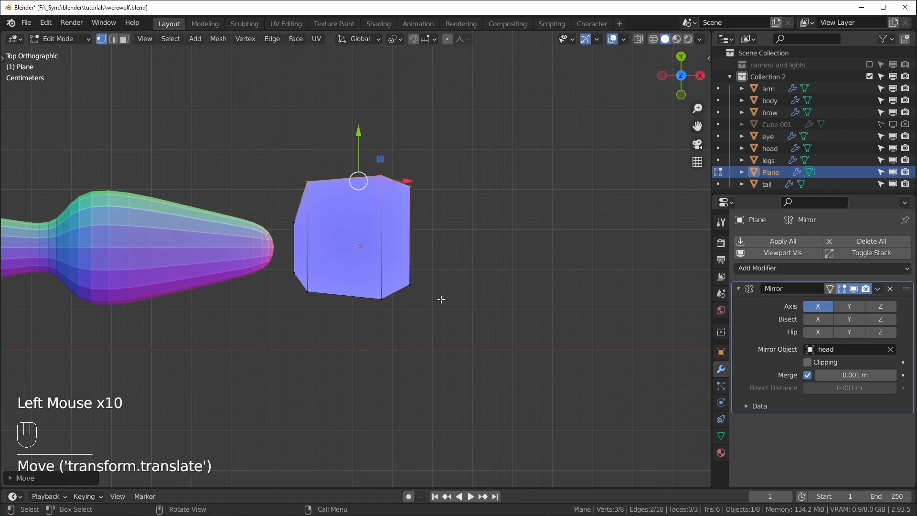
pyautogui.press('2')
pyautogui.click(316, 325)
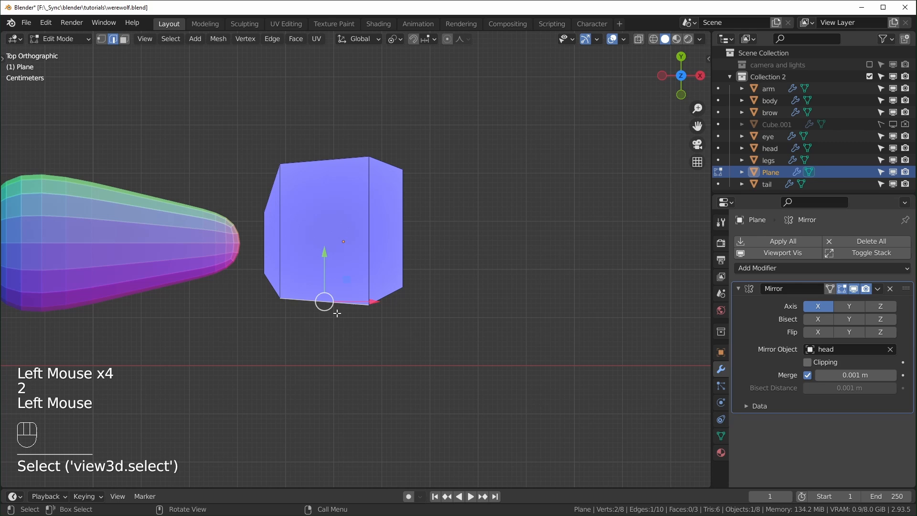
# Step: Extrude the palm's lower side edge outward as the first thumb segment and scale its end edge narrower
pyautogui.press('e')
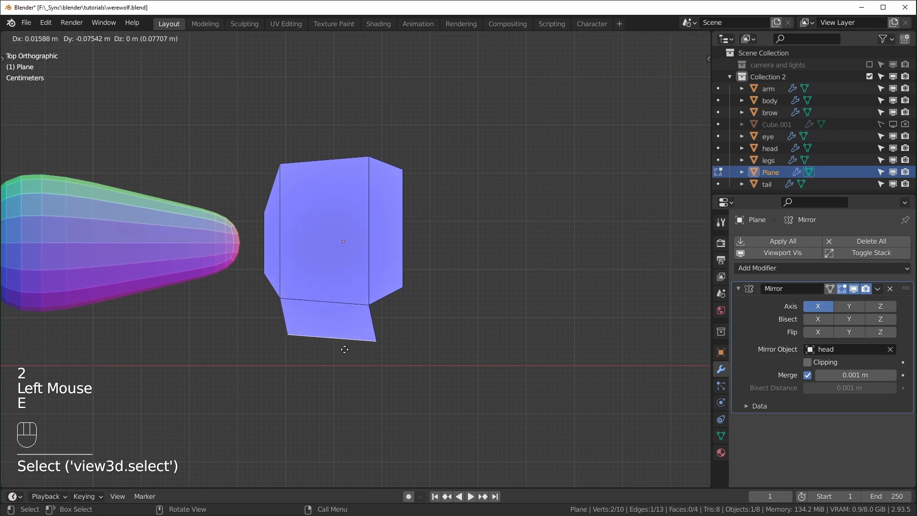
pyautogui.click(344, 347)
pyautogui.press('s')
pyautogui.click(423, 377)
# Step: Extrude a second thumb segment, rotate and scale its end edge, and adjust its position
pyautogui.press('e')
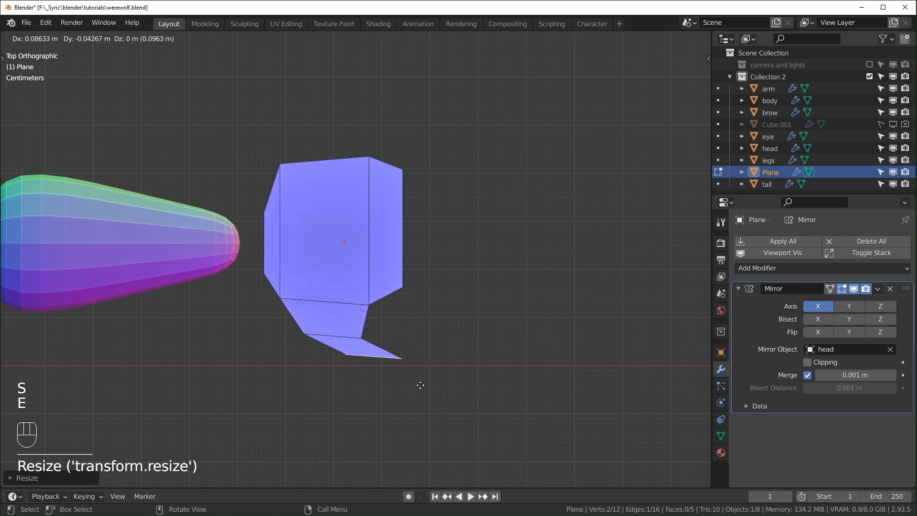
pyautogui.click(434, 385)
pyautogui.press('r')
pyautogui.click(483, 353)
pyautogui.press('s')
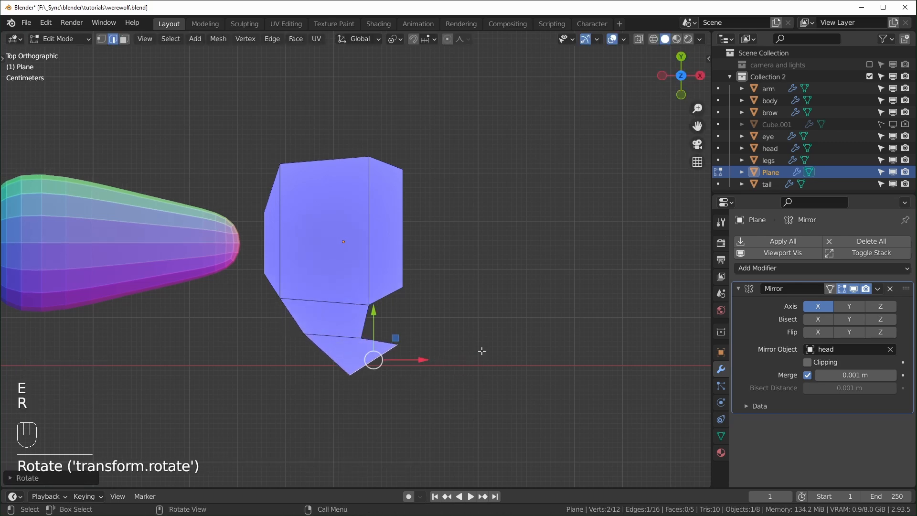
pyautogui.click(425, 371)
pyautogui.moveTo(395, 336); pyautogui.dragTo(392, 340)
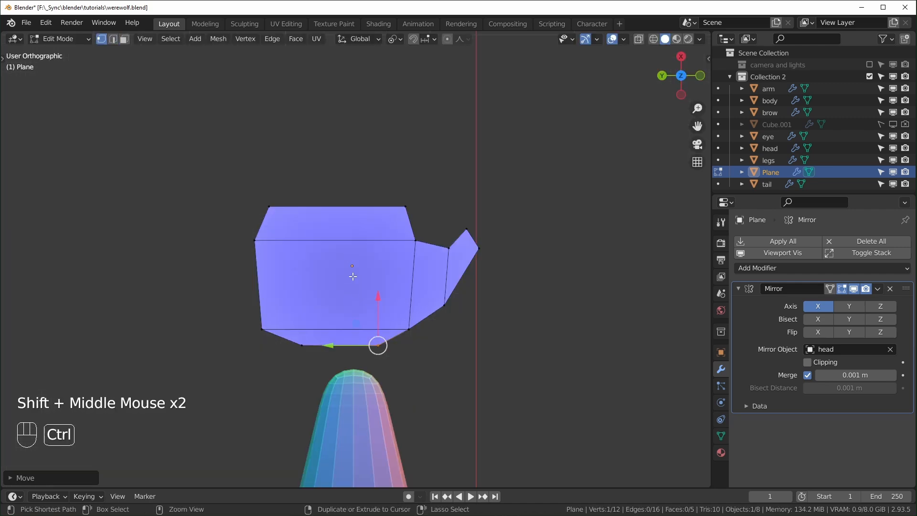
# Step: Add three evenly spaced loop cuts across the palm, running from the wrist to the finger side
pyautogui.hotkey('ctrl', 'r')
pyautogui.scroll(2, 346, 235)
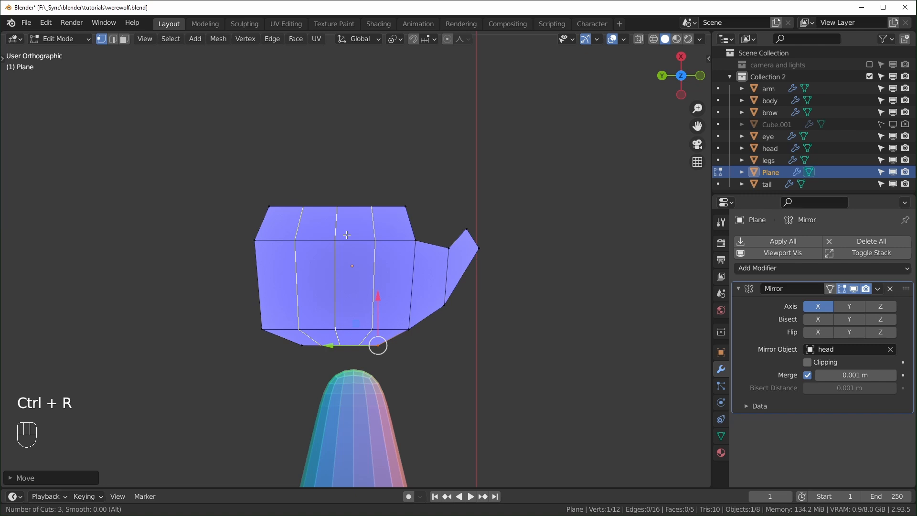
pyautogui.click(347, 234)
pyautogui.rightClick(347, 234)
# Step: Move the middle vertices of the wrist edge outward to round the base of the palm
pyautogui.keyDown('shift'); pyautogui.moveTo(396, 317); pyautogui.dragTo(389, 362, button='middle'); pyautogui.keyUp('shift')
pyautogui.moveTo(306, 406); pyautogui.dragTo(364, 384)
pyautogui.moveTo(335, 347); pyautogui.dragTo(334, 352)
# Step: Shift the vertices along the palm's finger-side edge to form a curved knuckle line
pyautogui.moveTo(382, 229); pyautogui.dragTo(285, 265)
pyautogui.moveTo(332, 207); pyautogui.dragTo(332, 201)
pyautogui.moveTo(395, 183); pyautogui.dragTo(326, 262)
pyautogui.moveTo(349, 203); pyautogui.dragTo(348, 198)
pyautogui.moveTo(319, 225); pyautogui.dragTo(282, 270)
pyautogui.moveTo(299, 205); pyautogui.dragTo(299, 202)
pyautogui.moveTo(391, 275); pyautogui.dragTo(321, 263)
pyautogui.moveTo(349, 197); pyautogui.dragTo(349, 194)
pyautogui.click(351, 214)
pyautogui.keyDown('shift'); pyautogui.moveTo(350, 225); pyautogui.dragTo(348, 235, button='middle'); pyautogui.keyUp('shift')
# Step: Extrude the whole knuckle edge straight away from the palm to form the finger block
pyautogui.moveTo(220, 192); pyautogui.dragTo(413, 271)
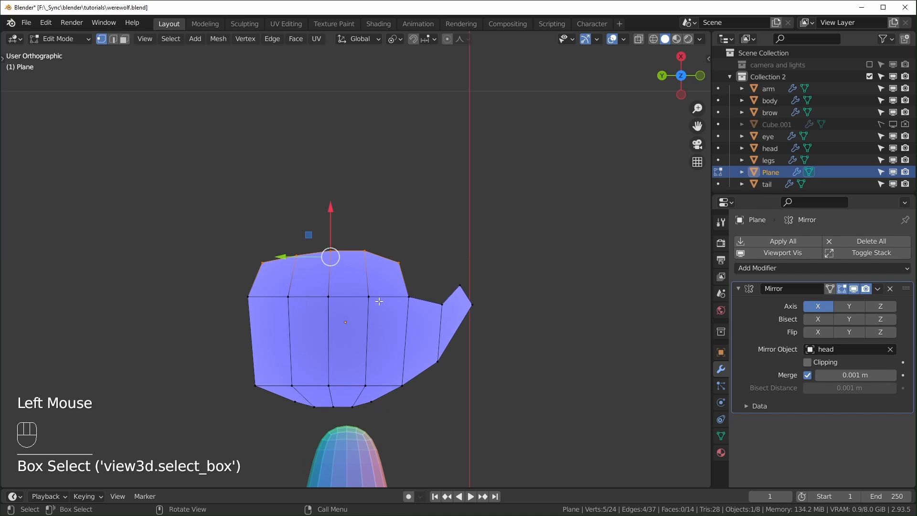
pyautogui.press('e')
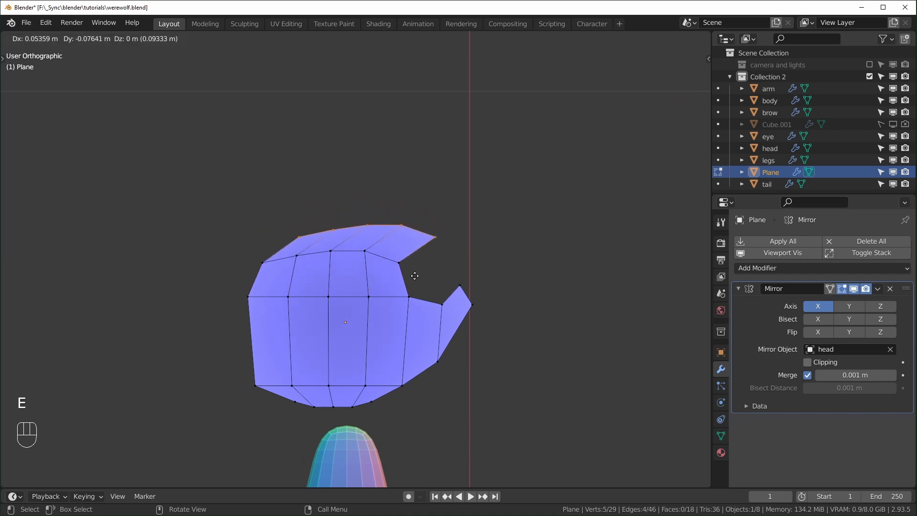
pyautogui.click(412, 188)
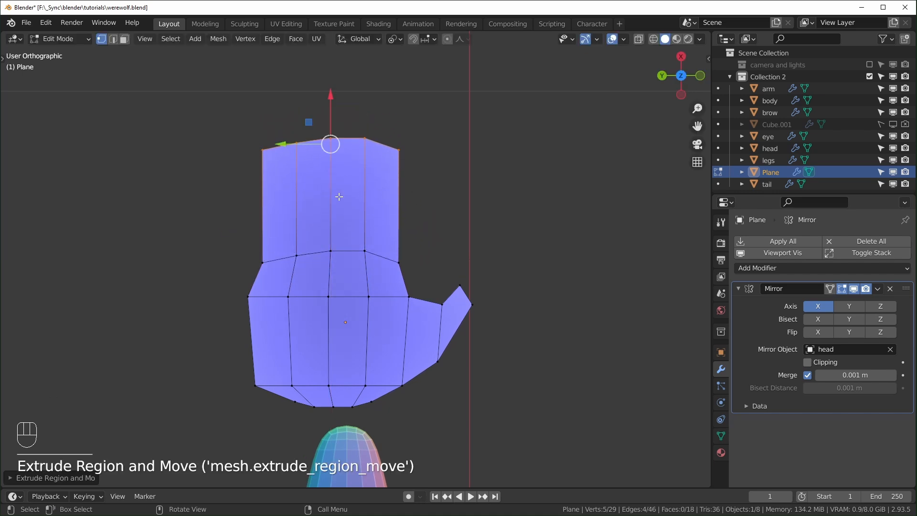
# Step: Apply Edge Split to the three inner lengthwise edges of the finger block to separate four fingers
pyautogui.press('2')
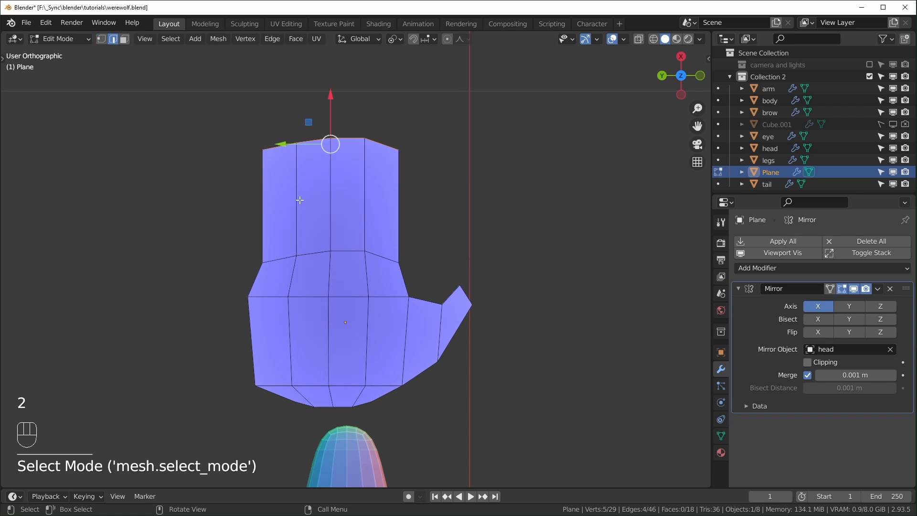
pyautogui.click(300, 198)
pyautogui.keyDown('shift'); pyautogui.click(366, 196); pyautogui.keyUp('shift')
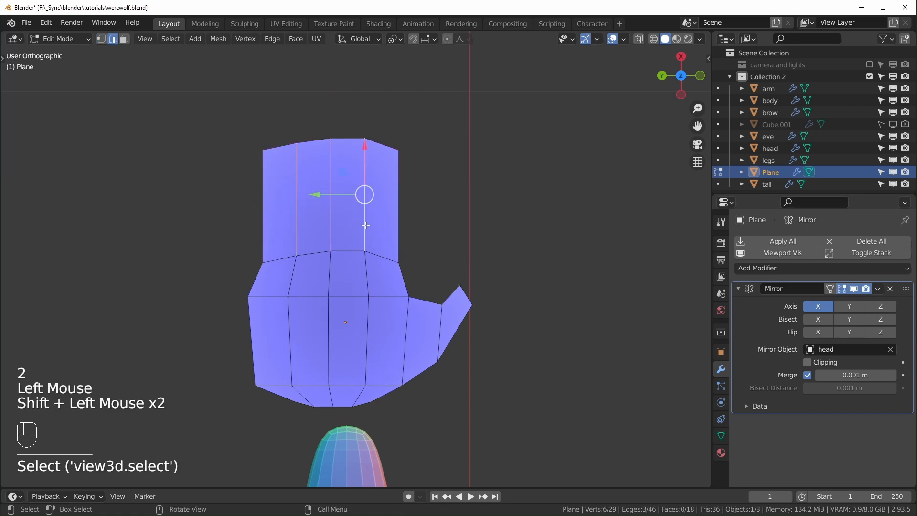
pyautogui.rightClick(365, 225)
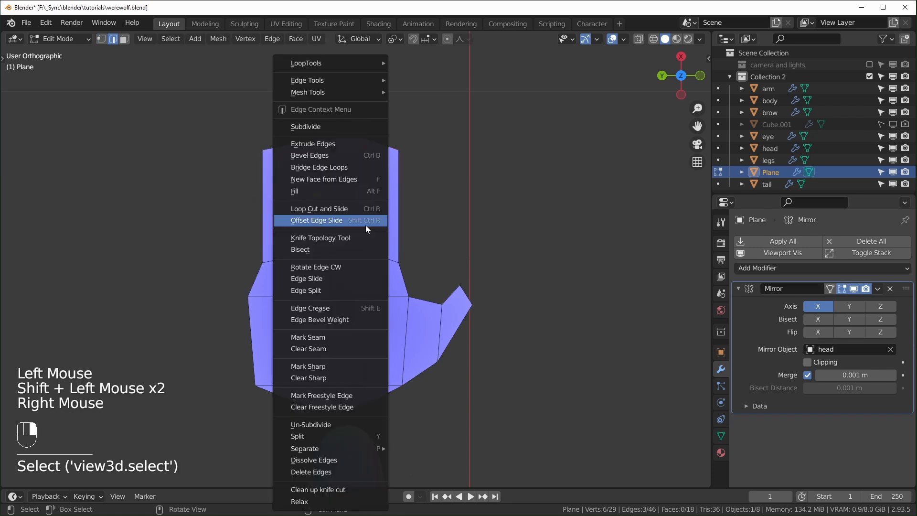
pyautogui.click(324, 291)
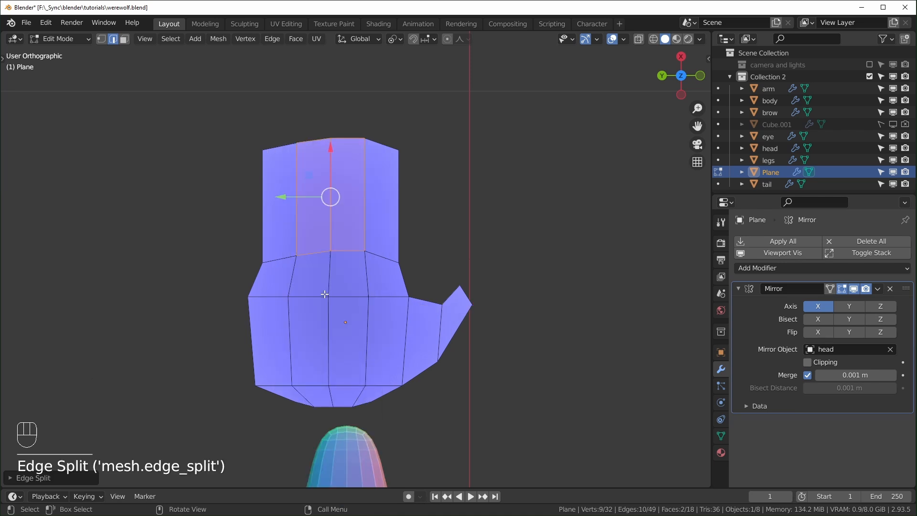
# Step: Scale the four finger end edges to about 0.67 around their Individual Origins
pyautogui.click(265, 121)
pyautogui.moveTo(253, 122); pyautogui.dragTo(411, 191)
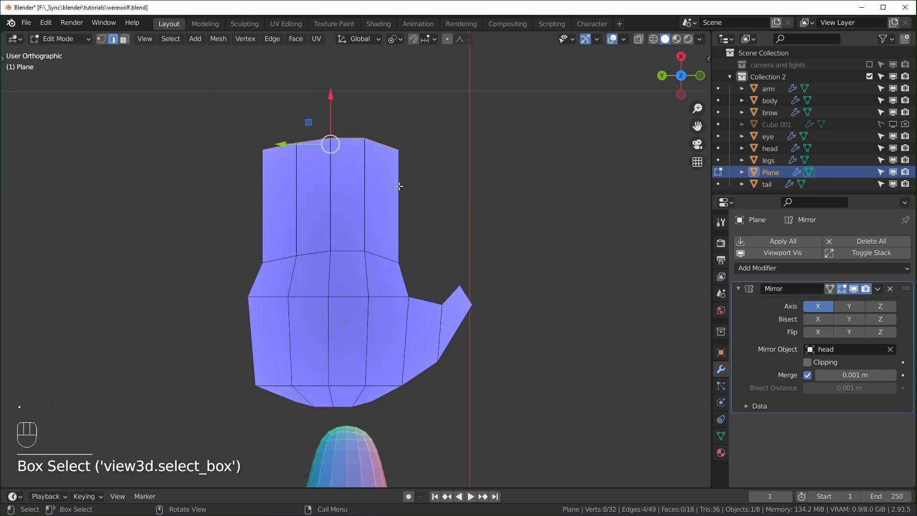
pyautogui.press('.')
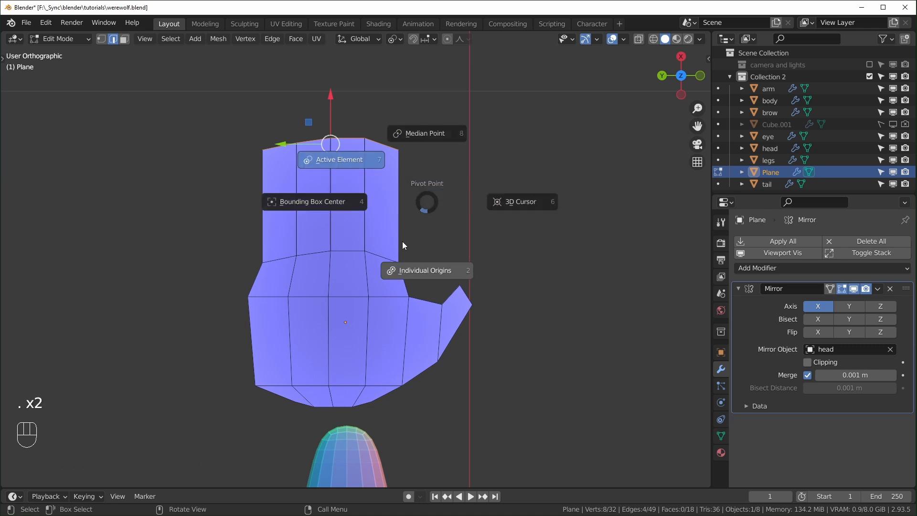
pyautogui.click(425, 270)
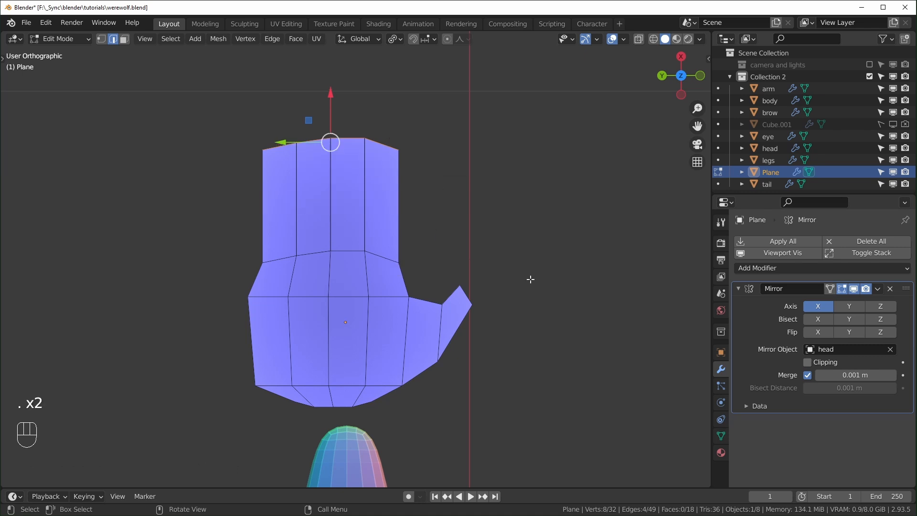
pyautogui.press('s')
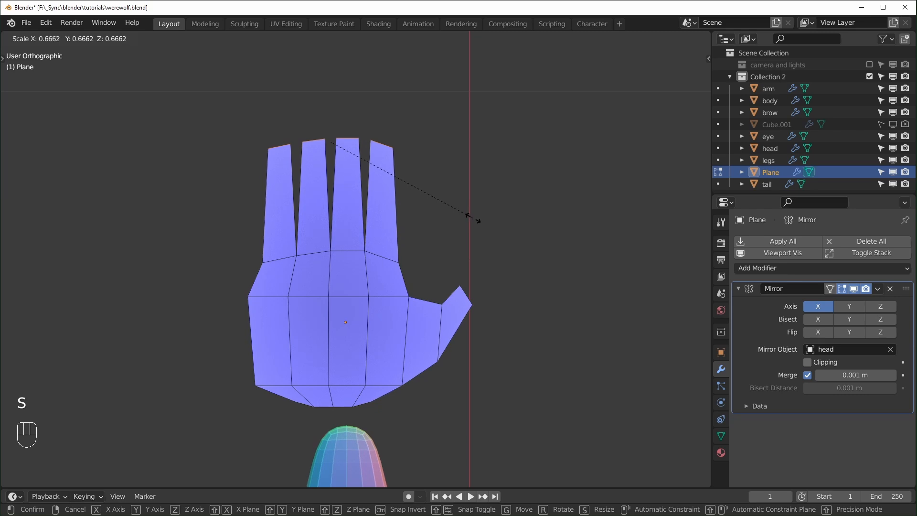
pyautogui.click(476, 216)
# Step: Set the pivot point back to Median Point and scale the finger ends outward to spread the fingers
pyautogui.press('.')
pyautogui.click(423, 125)
pyautogui.press('s')
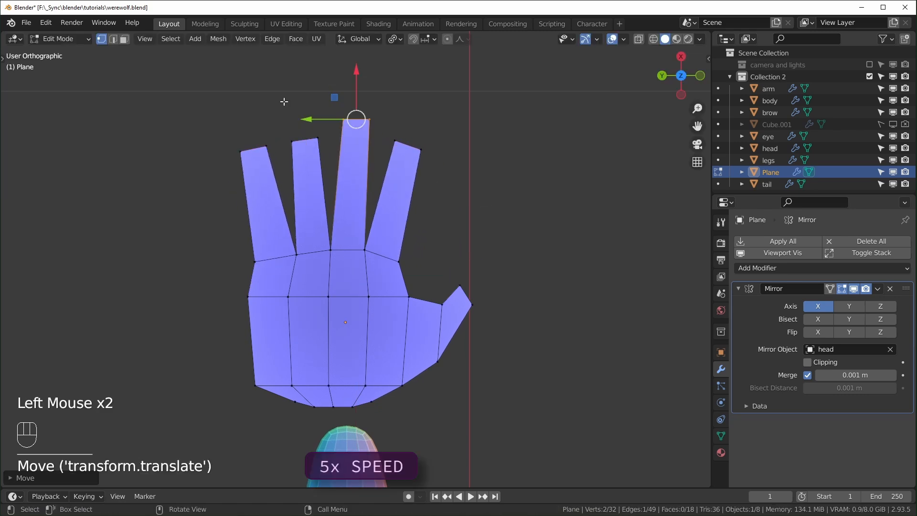
pyautogui.moveTo(282, 122); pyautogui.dragTo(308, 149)
pyautogui.moveTo(291, 91); pyautogui.dragTo(291, 88)
pyautogui.hotkey('ctrl', 'z')
# Step: Move the ring, index and little finger ends lengthwise to give the fingers different lengths
pyautogui.moveTo(284, 120); pyautogui.dragTo(329, 151)
pyautogui.moveTo(304, 92); pyautogui.dragTo(304, 86)
pyautogui.moveTo(382, 125); pyautogui.dragTo(433, 162)
pyautogui.moveTo(408, 97); pyautogui.dragTo(408, 93)
pyautogui.moveTo(231, 136); pyautogui.dragTo(273, 169)
pyautogui.moveTo(254, 97); pyautogui.dragTo(254, 107)
# Step: Rotate the end edges of the little and ring fingers to align with their directions, and select the index finger's end edge
pyautogui.press('r')
pyautogui.click(512, 302)
pyautogui.press('2')
pyautogui.click(307, 137)
pyautogui.press('r')
pyautogui.click(501, 186)
pyautogui.click(413, 142)
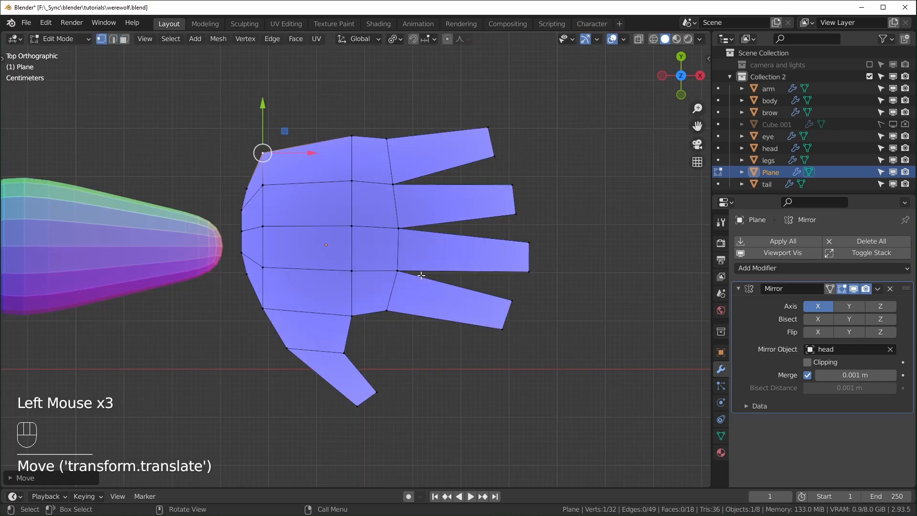
# Step: Extrude the entire flat hand mesh to give it thickness
pyautogui.moveTo(421, 276); pyautogui.dragTo(522, 348, button='middle')
pyautogui.press('a')
pyautogui.press('e')
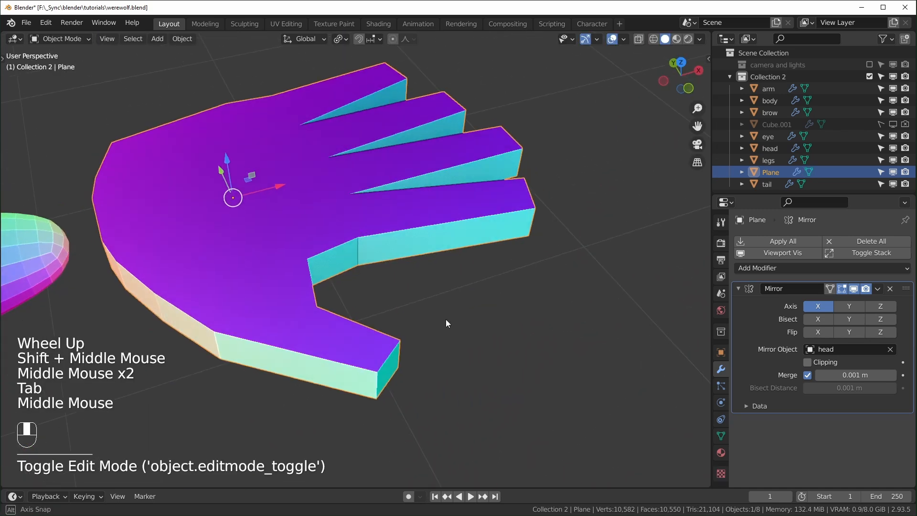
# Step: Add a Subdivision modifier to the hand and return to Edit Mode
pyautogui.click(772, 269)
pyautogui.click(683, 205)
pyautogui.moveTo(482, 286); pyautogui.dragTo(433, 289, button='middle')
pyautogui.press('Tab')
# Step: Add five loop cuts along the index finger
pyautogui.scroll(1, 467, 331)
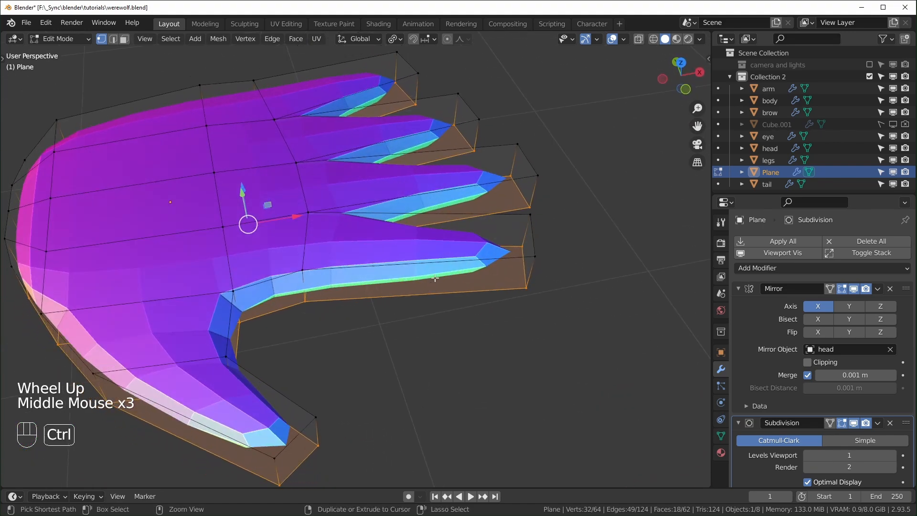
pyautogui.hotkey('ctrl', 'r')
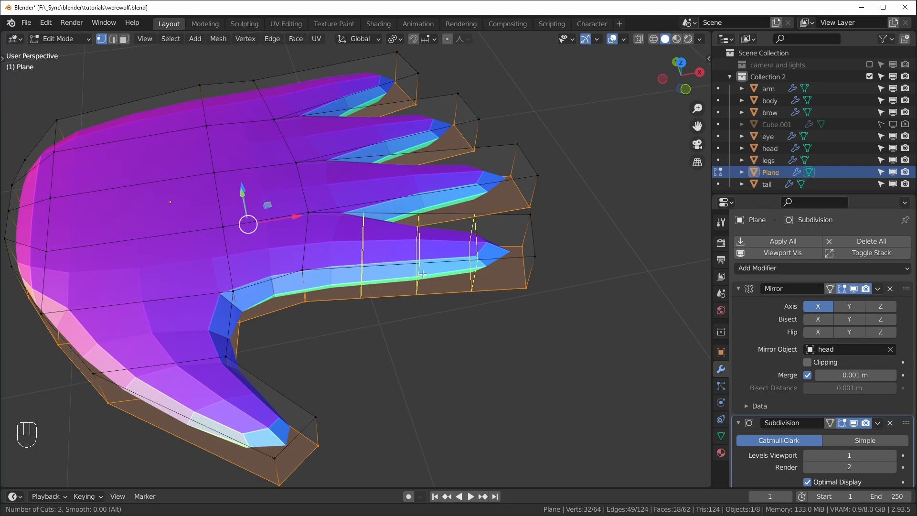
pyautogui.click(423, 274)
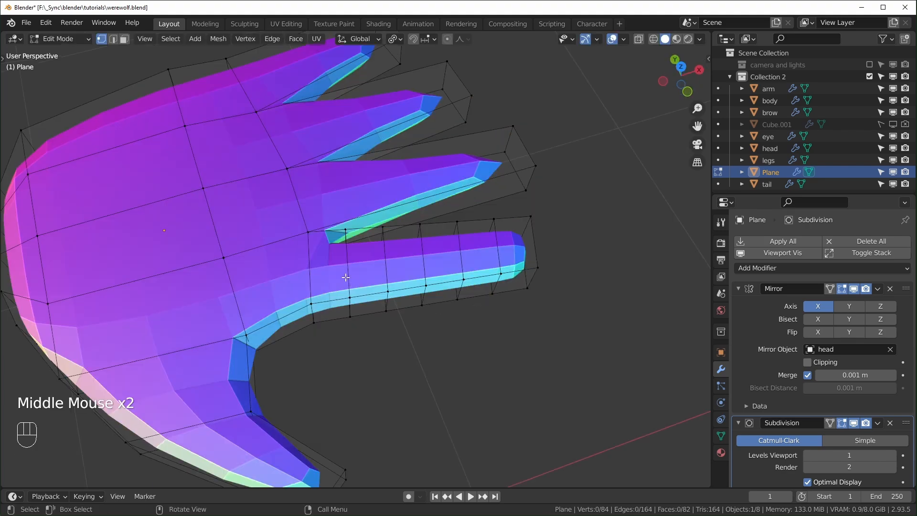
# Step: Try to move three alternating underside edges of the index finger to shape its finger pads
pyautogui.moveTo(344, 275); pyautogui.dragTo(297, 190, button='middle')
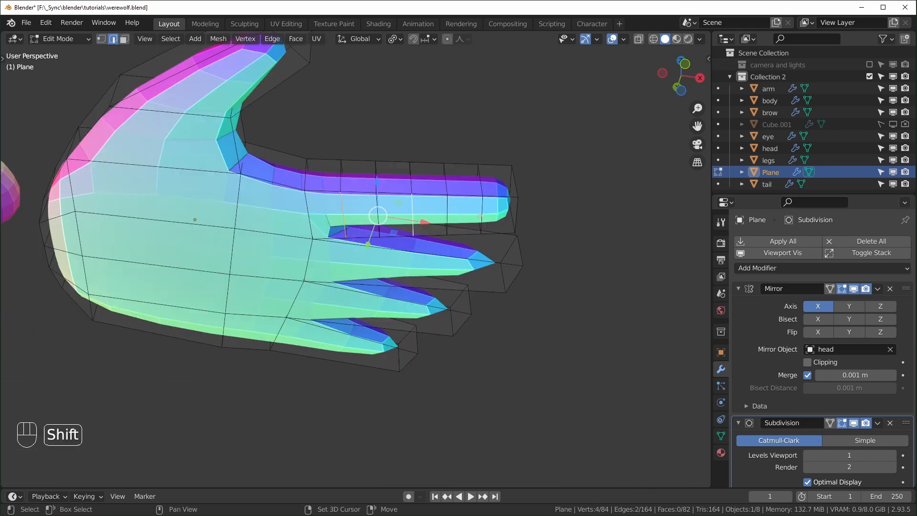
pyautogui.keyDown('shift'); pyautogui.click(481, 217); pyautogui.keyUp('shift')
pyautogui.moveTo(483, 225); pyautogui.dragTo(482, 263, button='middle')
pyautogui.moveTo(413, 182); pyautogui.dragTo(414, 186)
pyautogui.moveTo(522, 277); pyautogui.dragTo(501, 324, button='middle')
pyautogui.hotkey('alt', 'z')
pyautogui.moveTo(521, 362); pyautogui.dragTo(456, 368, button='middle')
pyautogui.hotkey('alt', 'z')
pyautogui.hotkey('ctrl', 'z')
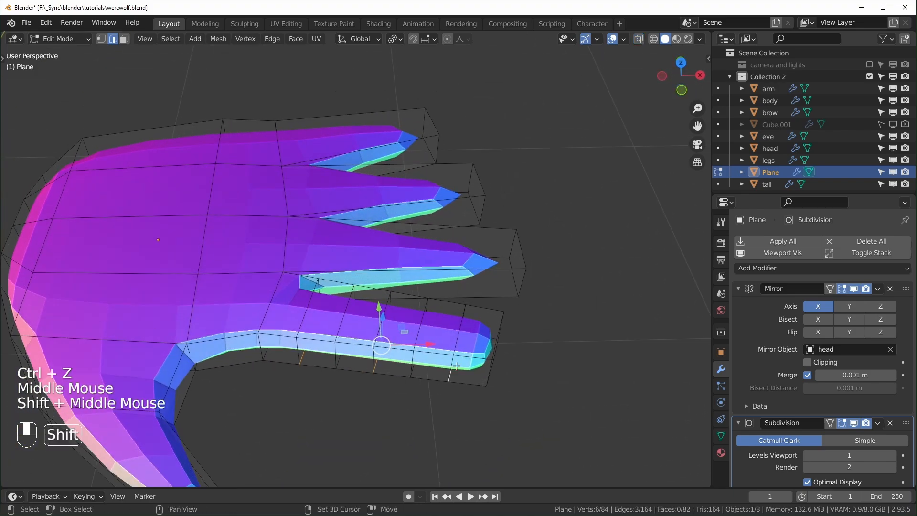
# Step: Add five evenly spaced loop cuts along the middle finger without sliding them
pyautogui.hotkey('ctrl', 'r')
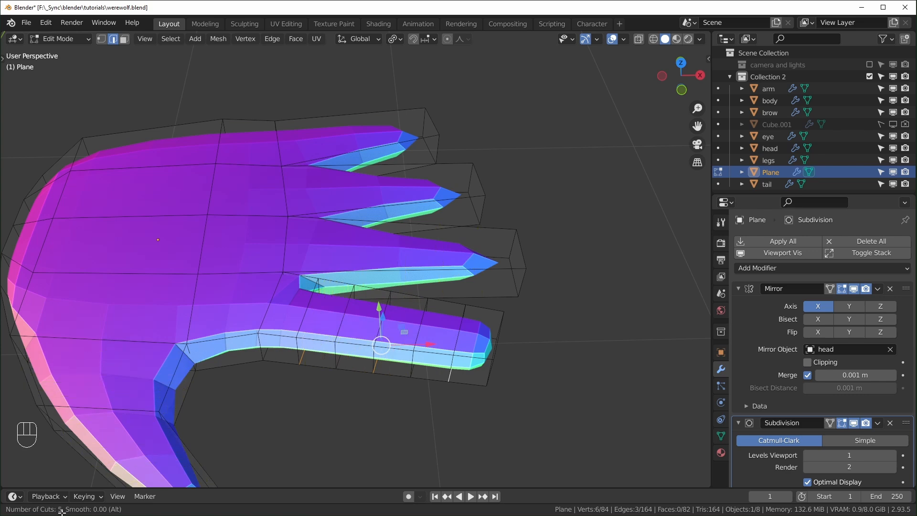
pyautogui.rightClick(470, 266)
pyautogui.hotkey('ctrl', 'r')
pyautogui.press('5')
pyautogui.click(451, 264)
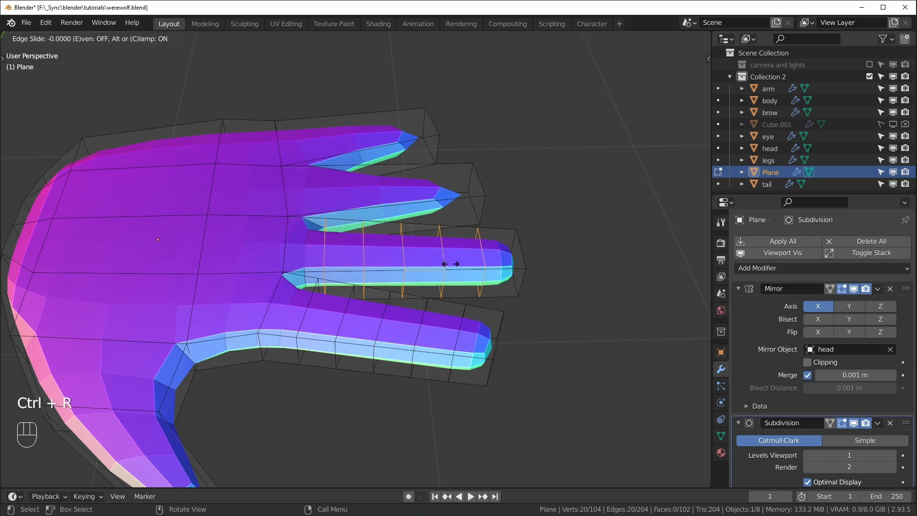
pyautogui.rightClick(450, 264)
# Step: Add five loop cuts to each of the ring and little fingers
pyautogui.hotkey('ctrl', 'r')
pyautogui.press('5')
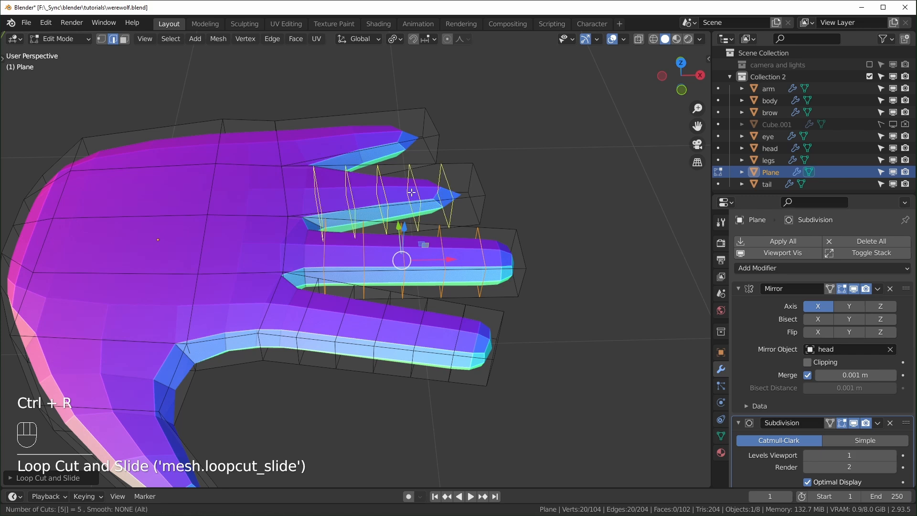
pyautogui.click(411, 193)
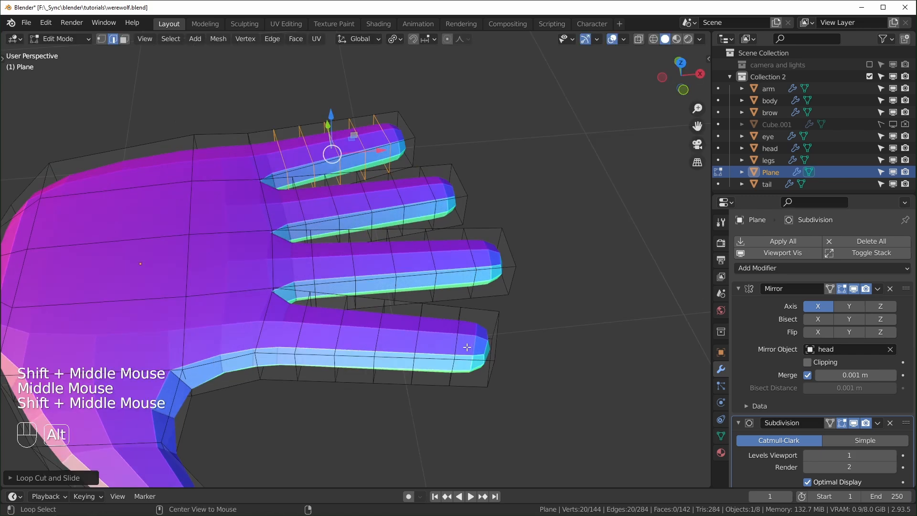
# Step: Edge-slide the loops nearest the tips of all four fingers together along the fingers
pyautogui.keyDown('alt'); pyautogui.click(459, 340); pyautogui.keyUp('alt')
pyautogui.keyDown('alt'); pyautogui.keyDown('shift'); pyautogui.click(471, 246); pyautogui.keyUp('shift'); pyautogui.keyUp('alt')
pyautogui.keyDown('alt'); pyautogui.keyDown('shift'); pyautogui.click(428, 186); pyautogui.keyUp('shift'); pyautogui.keyUp('alt')
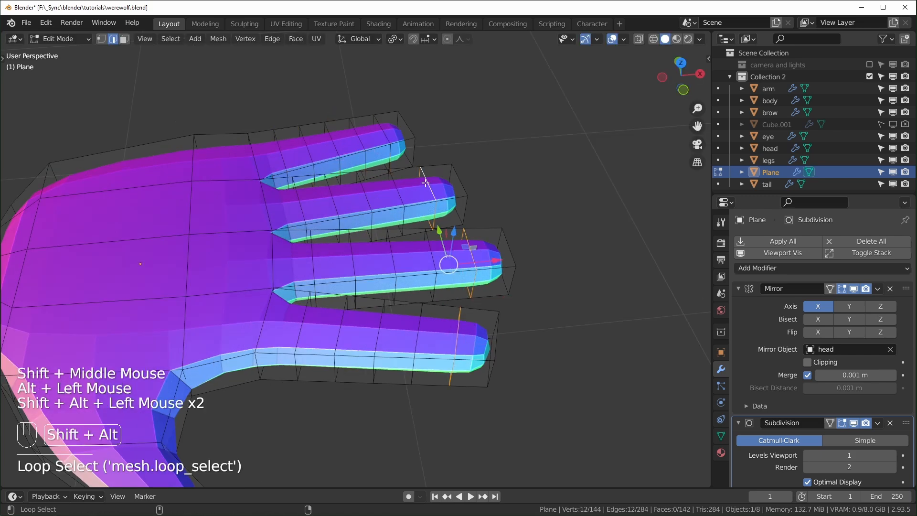
pyautogui.keyDown('alt'); pyautogui.keyDown('shift'); pyautogui.click(375, 132); pyautogui.keyUp('shift'); pyautogui.keyUp('alt')
pyautogui.press('g')
pyautogui.press('g')
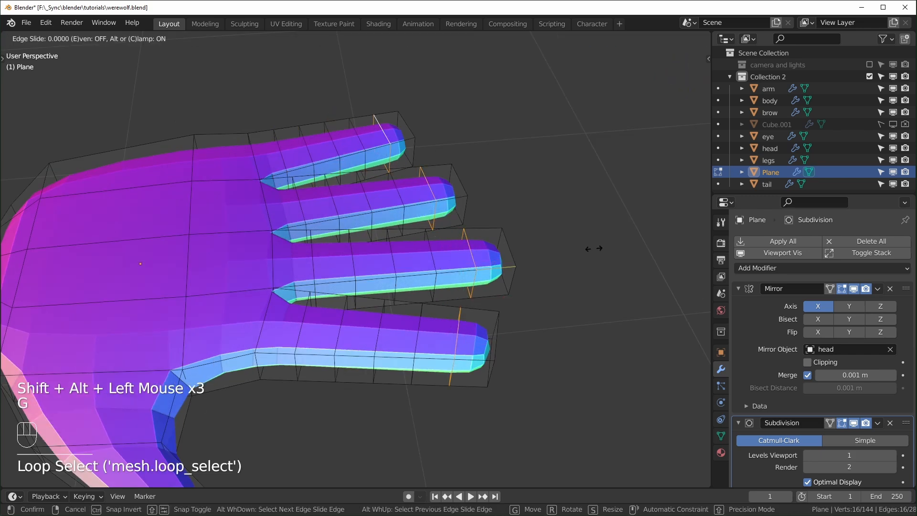
pyautogui.click(569, 258)
# Step: Select three alternating underside edges on each of the four fingers and move them down along Z to form pads
pyautogui.moveTo(564, 322); pyautogui.dragTo(544, 231, button='middle')
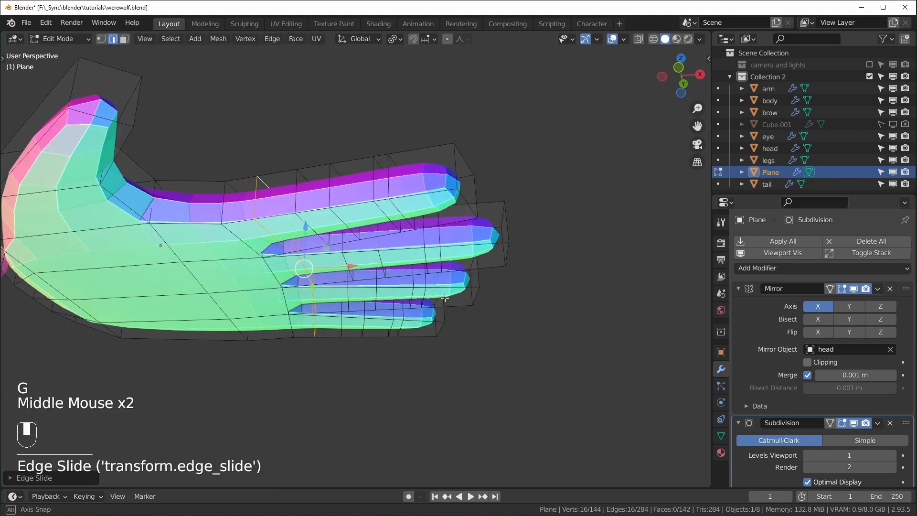
pyautogui.moveTo(432, 270); pyautogui.dragTo(343, 269, button='middle')
pyautogui.click(258, 256)
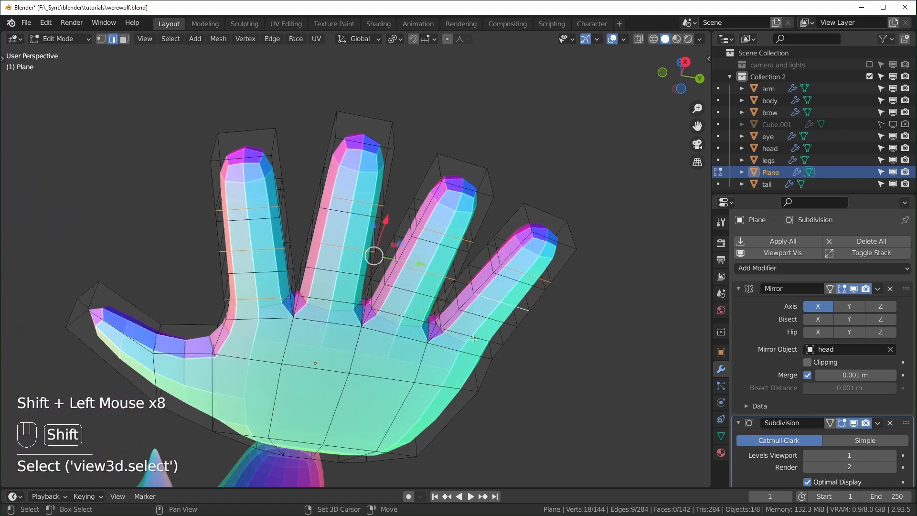
pyautogui.moveTo(328, 299); pyautogui.dragTo(490, 405, button='middle')
pyautogui.moveTo(361, 224); pyautogui.dragTo(359, 232)
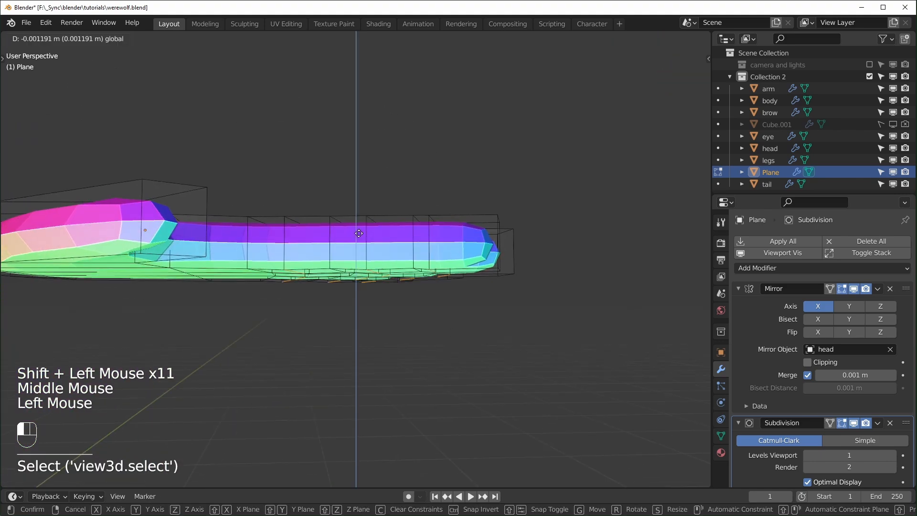
# Step: Select the lower front edge at the tip of each of the four fingers and raise them slightly along Z
pyautogui.moveTo(420, 311); pyautogui.dragTo(395, 352, button='middle')
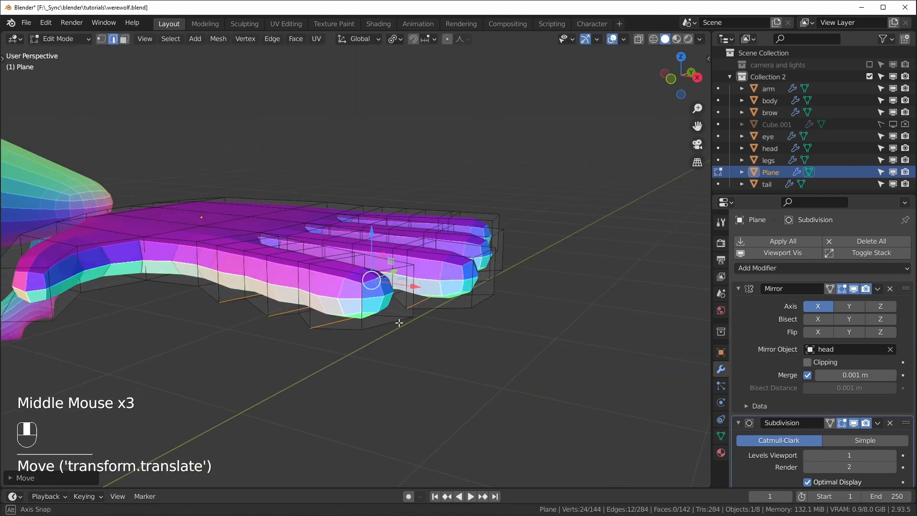
pyautogui.click(395, 329)
pyautogui.keyDown('shift'); pyautogui.click(444, 339); pyautogui.keyUp('shift')
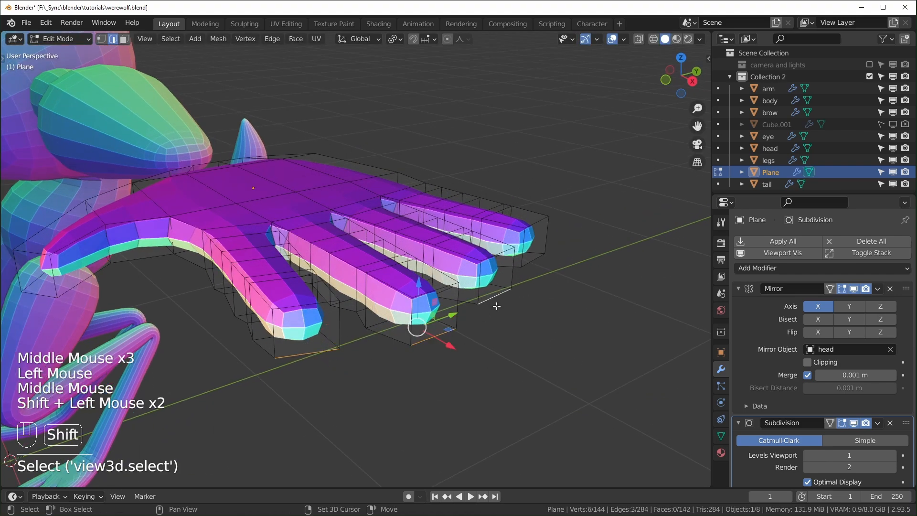
pyautogui.moveTo(529, 302); pyautogui.dragTo(512, 318, button='middle')
pyautogui.keyDown('shift'); pyautogui.click(542, 282); pyautogui.keyUp('shift')
pyautogui.moveTo(526, 353); pyautogui.dragTo(558, 335, button='middle')
pyautogui.moveTo(467, 245); pyautogui.dragTo(467, 237)
# Step: Select two alternating top edges on each of the four fingers and raise them about 0.007 m along Z
pyautogui.moveTo(443, 327); pyautogui.dragTo(485, 296, button='middle')
pyautogui.moveTo(485, 296); pyautogui.dragTo(488, 288, button='middle')
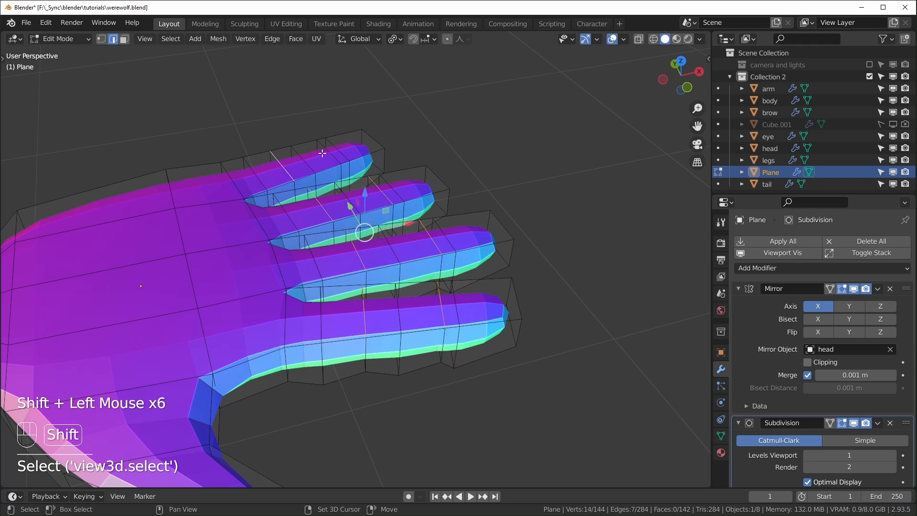
pyautogui.keyDown('shift'); pyautogui.click(329, 153); pyautogui.keyUp('shift')
pyautogui.press('g')
pyautogui.press('z')
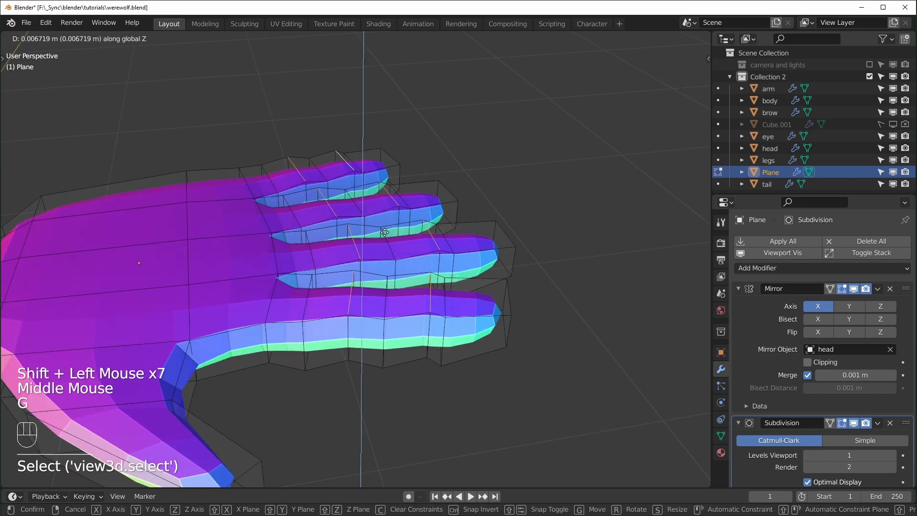
pyautogui.click(385, 248)
# Step: Add a loop cut across the palm just behind the finger bases
pyautogui.moveTo(268, 358); pyautogui.dragTo(264, 330, button='middle')
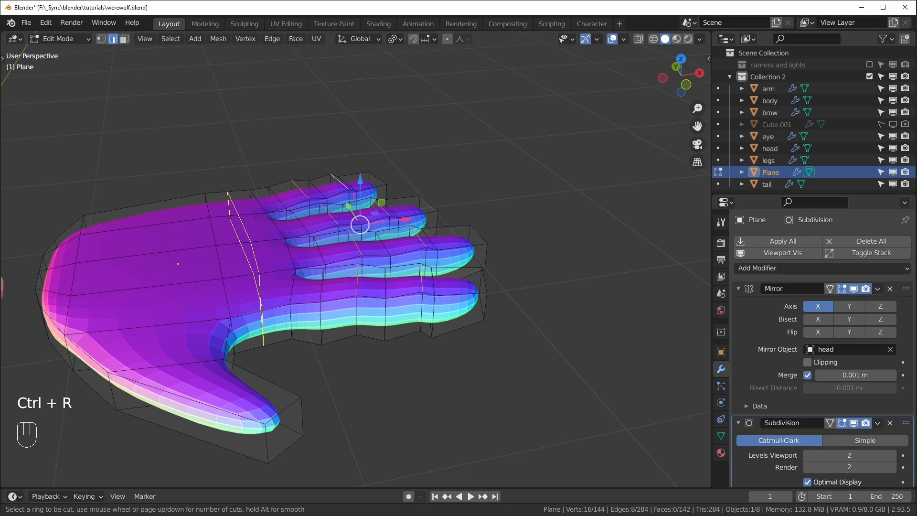
pyautogui.click(267, 273)
pyautogui.moveTo(245, 256); pyautogui.dragTo(240, 230, button='middle')
# Step: Select the connected edges across the palm's underside behind the finger bases and move them slightly
pyautogui.click(240, 230)
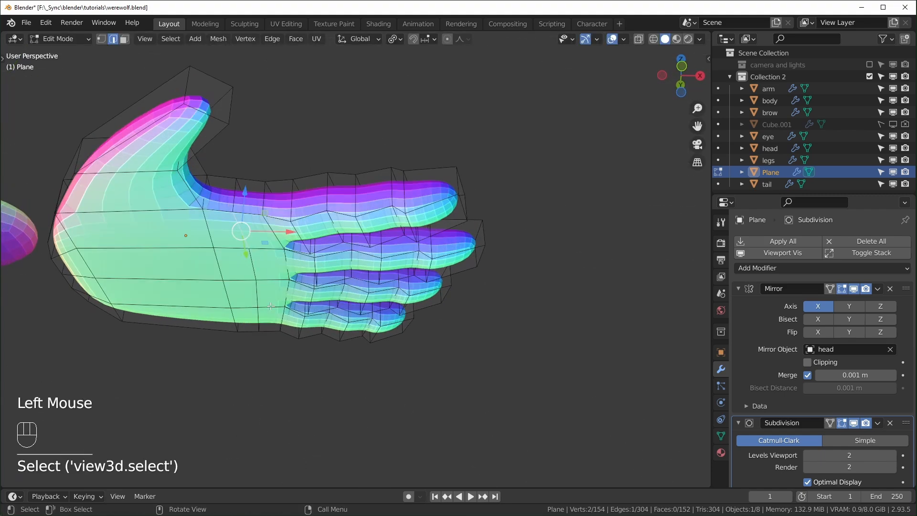
pyautogui.keyDown('ctrl'); pyautogui.click(259, 319); pyautogui.keyUp('ctrl')
pyautogui.moveTo(259, 319); pyautogui.dragTo(224, 335, button='middle')
pyautogui.moveTo(288, 425); pyautogui.dragTo(272, 363, button='middle')
pyautogui.moveTo(272, 363); pyautogui.dragTo(253, 277, button='middle')
pyautogui.moveTo(248, 228); pyautogui.dragTo(249, 237)
# Step: Switch to vertex selection with X-ray enabled for editing the palm's underside
pyautogui.moveTo(296, 305); pyautogui.dragTo(249, 241, button='middle')
pyautogui.moveTo(258, 306); pyautogui.dragTo(239, 273, button='middle')
pyautogui.keyDown('shift'); pyautogui.moveTo(239, 272); pyautogui.dragTo(244, 325, button='middle'); pyautogui.keyUp('shift')
pyautogui.moveTo(243, 325); pyautogui.dragTo(242, 353, button='middle')
pyautogui.keyDown('shift'); pyautogui.moveTo(242, 353); pyautogui.dragTo(247, 413, button='middle'); pyautogui.keyUp('shift')
pyautogui.press('1')
pyautogui.hotkey('alt', 'z')
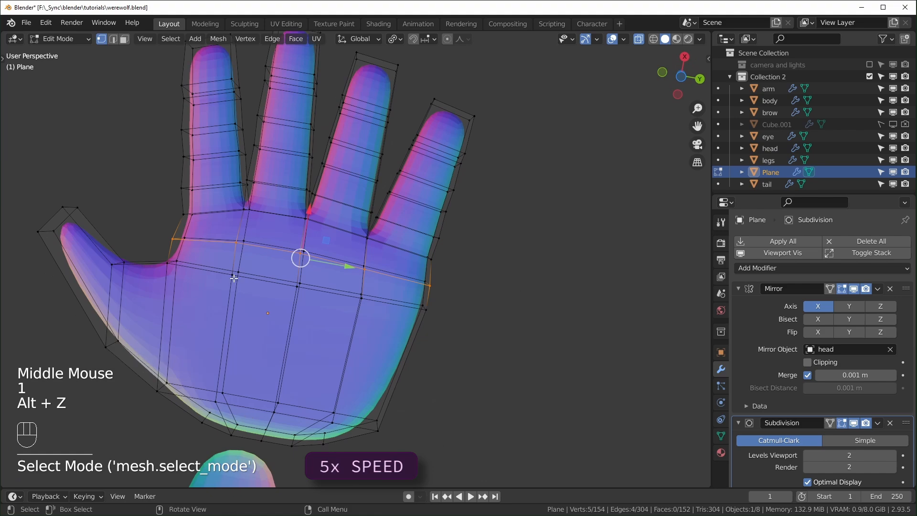
# Step: Try to reposition selected vertices on the palm's underside
pyautogui.click(233, 276)
pyautogui.keyDown('shift'); pyautogui.click(204, 383); pyautogui.keyUp('shift')
pyautogui.click(261, 403)
pyautogui.keyDown('shift'); pyautogui.click(299, 277); pyautogui.keyUp('shift')
pyautogui.moveTo(266, 340); pyautogui.dragTo(340, 366)
pyautogui.hotkey('ctrl', 'z')
# Step: Select the palm's underside vertices near the wrist on the thumb side and move them along Z
pyautogui.hotkey('alt', 'z')
pyautogui.keyDown('shift'); pyautogui.click(281, 409); pyautogui.keyUp('shift')
pyautogui.hotkey('alt', 'z')
pyautogui.hotkey('alt', 'z')
pyautogui.hotkey('alt', 'z')
pyautogui.click(220, 392)
pyautogui.moveTo(257, 403); pyautogui.dragTo(270, 407)
pyautogui.scroll(-1, 272, 406)
pyautogui.moveTo(274, 402); pyautogui.dragTo(291, 377, button='middle')
pyautogui.press('g')
pyautogui.press('z')
pyautogui.click(282, 354)
# Step: Select a vertex in the middle of the palm's underside and move it along Z
pyautogui.hotkey('alt', 'z')
pyautogui.click(285, 265)
pyautogui.hotkey('alt', 'z')
pyautogui.press('g')
pyautogui.press('z')
pyautogui.click(314, 324)
# Step: Select the two underside palm vertices on the little-finger side and reposition them
pyautogui.click(352, 292)
pyautogui.keyDown('shift'); pyautogui.click(310, 373); pyautogui.keyUp('shift')
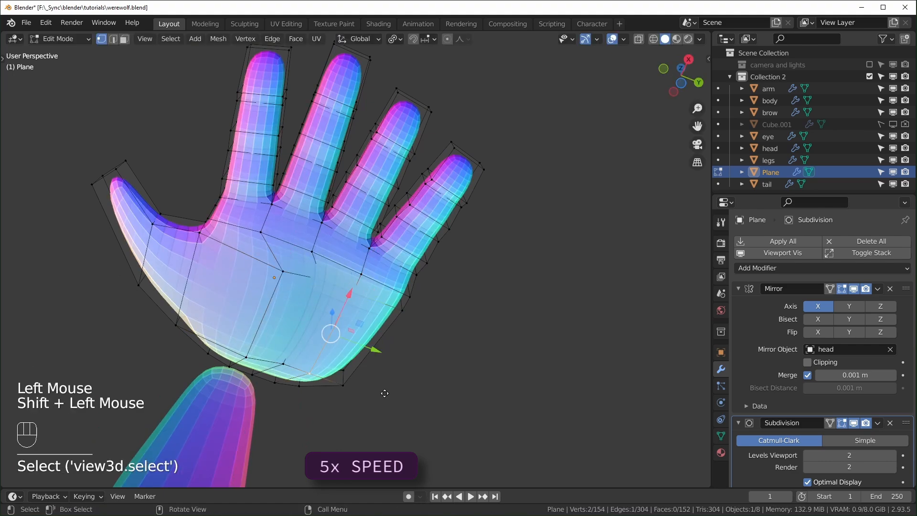
pyautogui.press('g')
pyautogui.click(369, 412)
# Step: Add a loop cut across the middle of the palm and edge-slide individual vertices on its underside
pyautogui.press('Tab')
pyautogui.moveTo(365, 420); pyautogui.dragTo(392, 306, button='middle')
pyautogui.press('Tab')
pyautogui.click(367, 350)
pyautogui.click(402, 283)
pyautogui.press('g')
pyautogui.press('g')
pyautogui.keyDown('shift'); pyautogui.click(374, 224); pyautogui.keyUp('shift')
pyautogui.press('g')
pyautogui.press('g')
pyautogui.press('g')
# Step: Select a palm vertex behind the finger bases and move it along Z
pyautogui.hotkey('alt', 'z')
pyautogui.click(456, 221)
pyautogui.hotkey('alt', 'z')
pyautogui.moveTo(446, 268); pyautogui.dragTo(568, 267, button='middle')
pyautogui.press('g')
pyautogui.press('z')
# Step: Select the three neighbouring underside vertices across the palm behind the finger bases and move them along Z
pyautogui.click(412, 233)
pyautogui.keyDown('shift'); pyautogui.click(465, 247); pyautogui.keyUp('shift')
pyautogui.keyDown('shift'); pyautogui.click(502, 259); pyautogui.keyUp('shift')
pyautogui.moveTo(502, 261); pyautogui.dragTo(540, 282, button='middle')
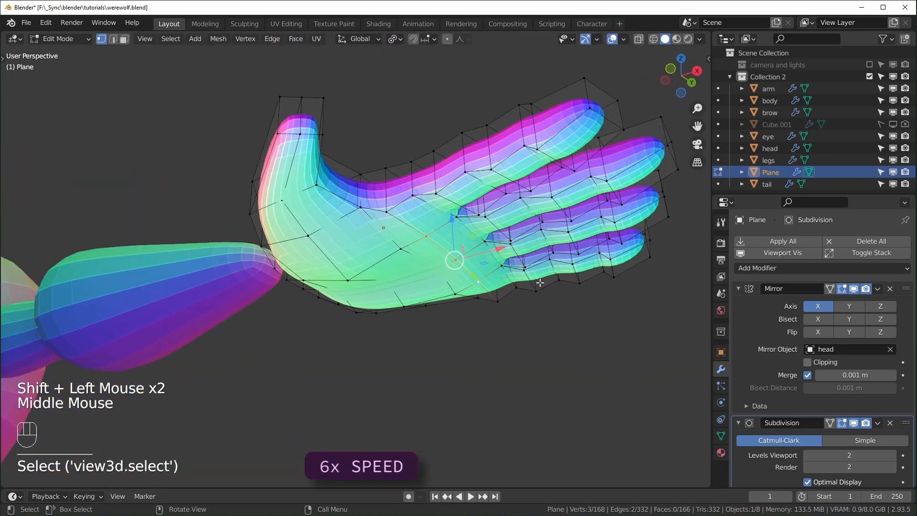
pyautogui.press('g')
pyautogui.press('z')
# Step: Add a centred lengthwise loop cut along each of the four fingers in top view
pyautogui.moveTo(526, 238); pyautogui.dragTo(478, 339, button='middle')
pyautogui.keyDown('shift'); pyautogui.moveTo(477, 324); pyautogui.dragTo(465, 332, button='middle'); pyautogui.keyUp('shift')
pyautogui.scroll(1, 461, 325)
pyautogui.keyDown('shift'); pyautogui.moveTo(449, 297); pyautogui.dragTo(430, 306, button='middle'); pyautogui.keyUp('shift')
pyautogui.moveTo(430, 306); pyautogui.dragTo(470, 332, button='middle')
pyautogui.press('KP_7')
pyautogui.hotkey('ctrl', 'r')
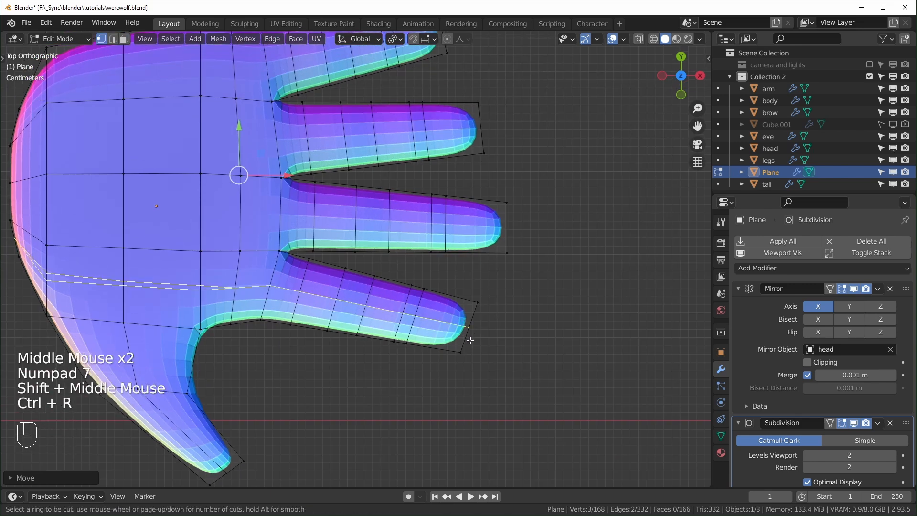
pyautogui.click(471, 337)
pyautogui.rightClick(470, 340)
pyautogui.hotkey('ctrl', 'r')
pyautogui.click(500, 226)
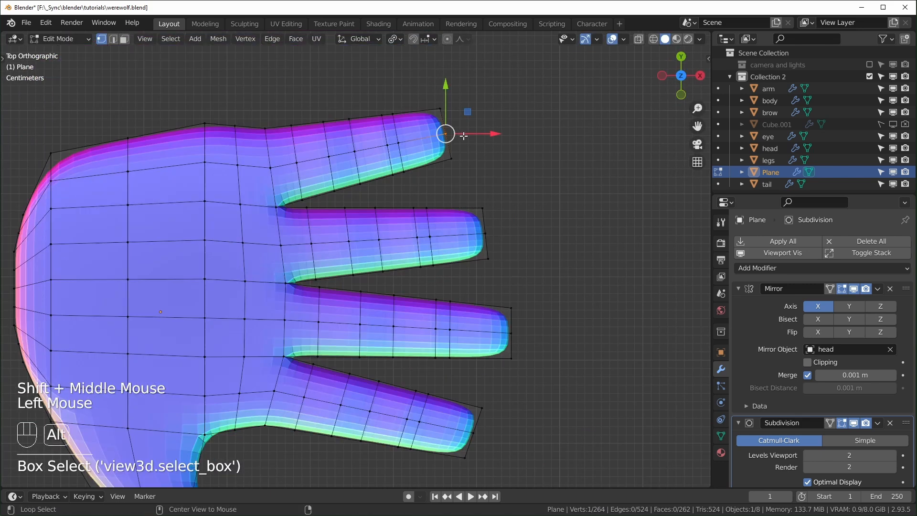
# Step: Select the middle vertices at all four fingertips through the mesh and move them outward about 0.014 m along X
pyautogui.hotkey('alt', 'z')
pyautogui.moveTo(463, 125); pyautogui.dragTo(453, 135)
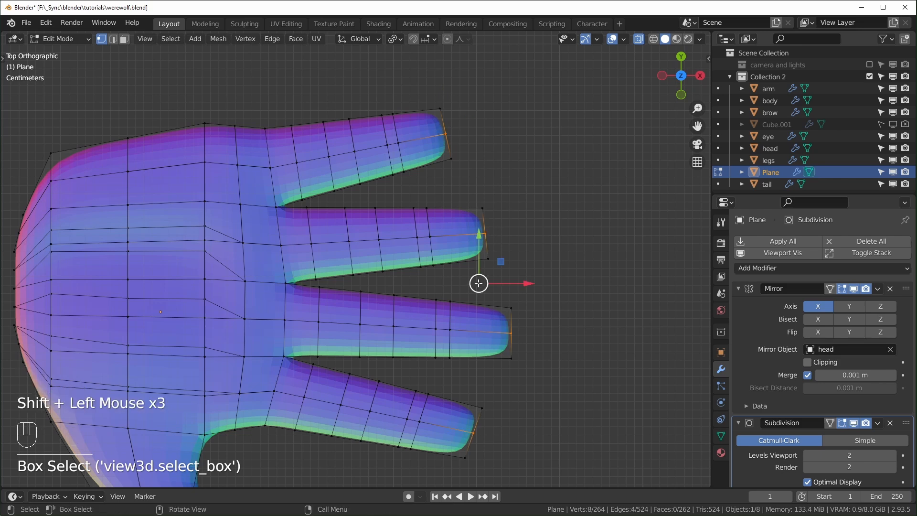
pyautogui.moveTo(530, 283); pyautogui.dragTo(534, 283)
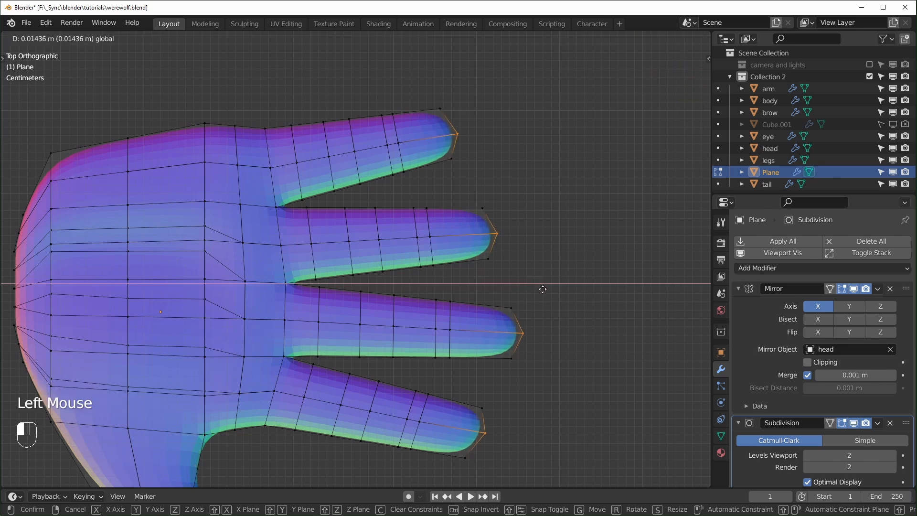
pyautogui.moveTo(543, 290); pyautogui.dragTo(544, 290)
pyautogui.moveTo(348, 287); pyautogui.dragTo(333, 314, button='middle')
pyautogui.hotkey('alt', 'z')
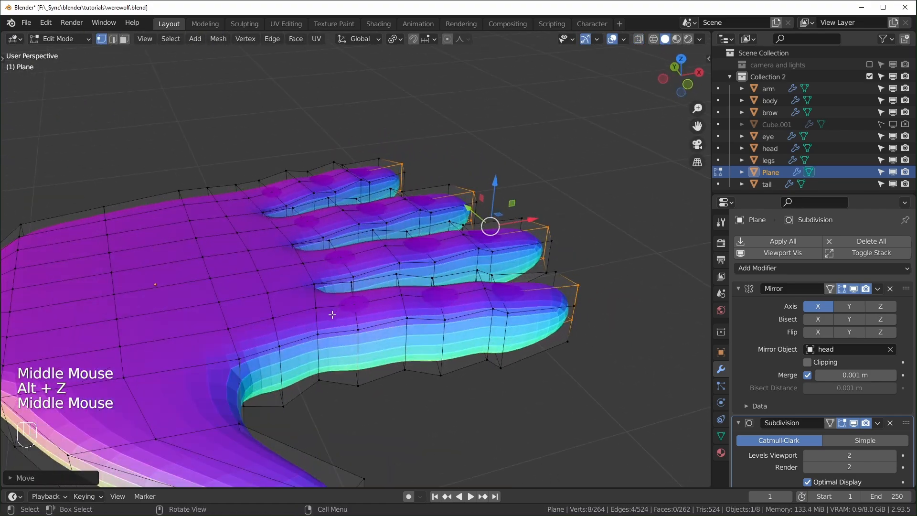
# Step: Select the knuckle vertices at the finger bases on the back of the hand and raise them along Z
pyautogui.click(279, 321)
pyautogui.moveTo(259, 272); pyautogui.dragTo(300, 273, button='middle')
pyautogui.press('g')
pyautogui.press('z')
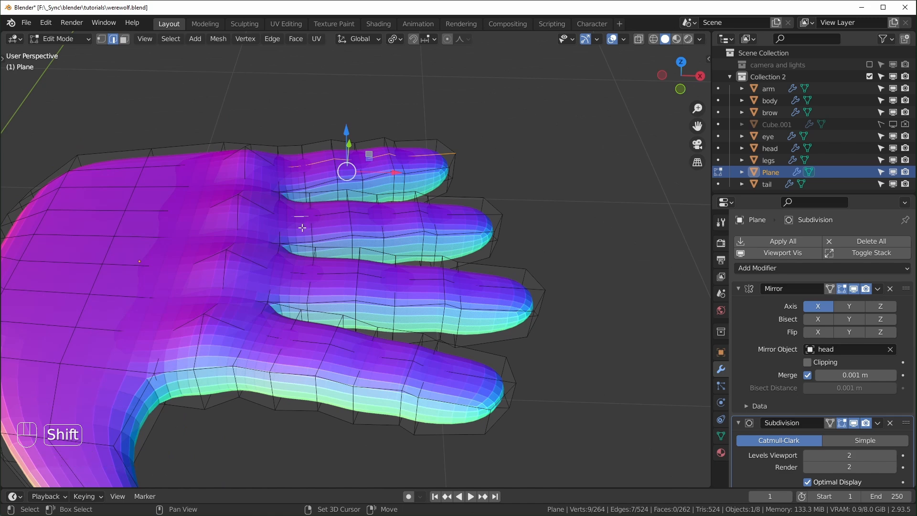
# Step: Select the top centre edges along all four fingers up to the tips and raise them
pyautogui.keyDown('ctrl'); pyautogui.click(471, 216); pyautogui.keyUp('ctrl')
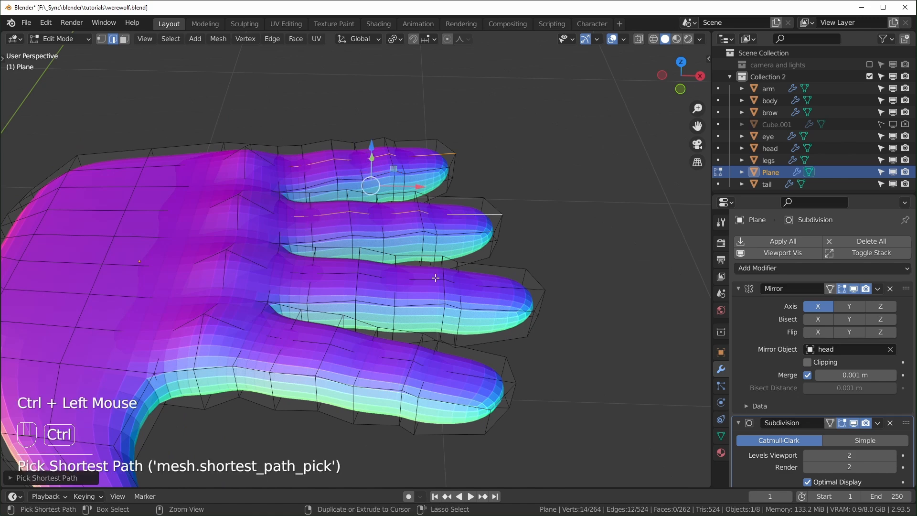
pyautogui.keyDown('shift'); pyautogui.click(287, 273); pyautogui.keyUp('shift')
pyautogui.keyDown('ctrl'); pyautogui.click(492, 287); pyautogui.keyUp('ctrl')
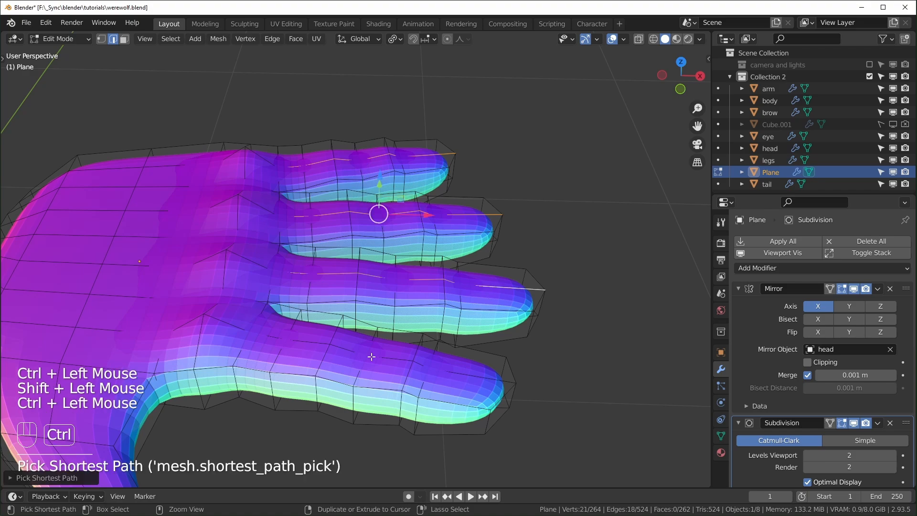
pyautogui.keyDown('shift'); pyautogui.click(273, 337); pyautogui.keyUp('shift')
pyautogui.keyDown('ctrl'); pyautogui.click(464, 374); pyautogui.keyUp('ctrl')
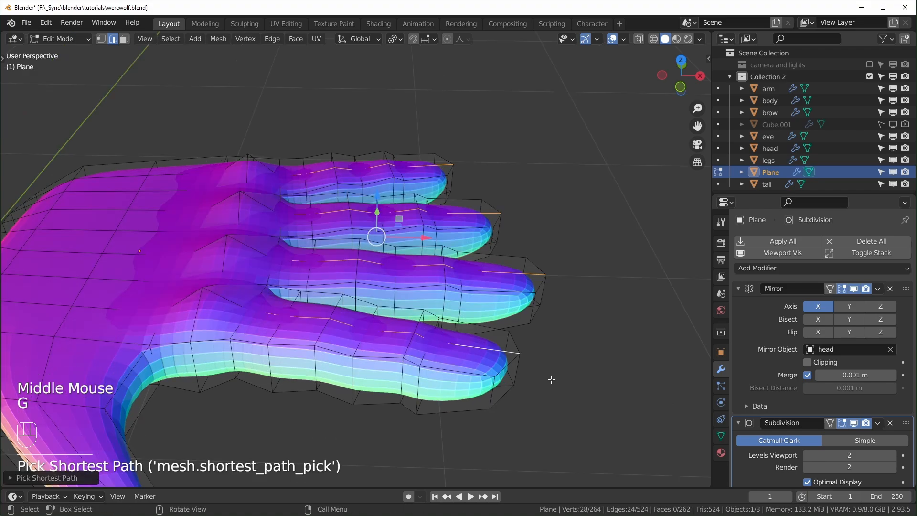
pyautogui.press('g')
pyautogui.click(544, 378)
# Step: Add a loop cut around the outer part of the thumb and reposition its vertices in top view to refine the outline
pyautogui.moveTo(544, 377); pyautogui.dragTo(483, 314, button='middle')
pyautogui.press('KP_7')
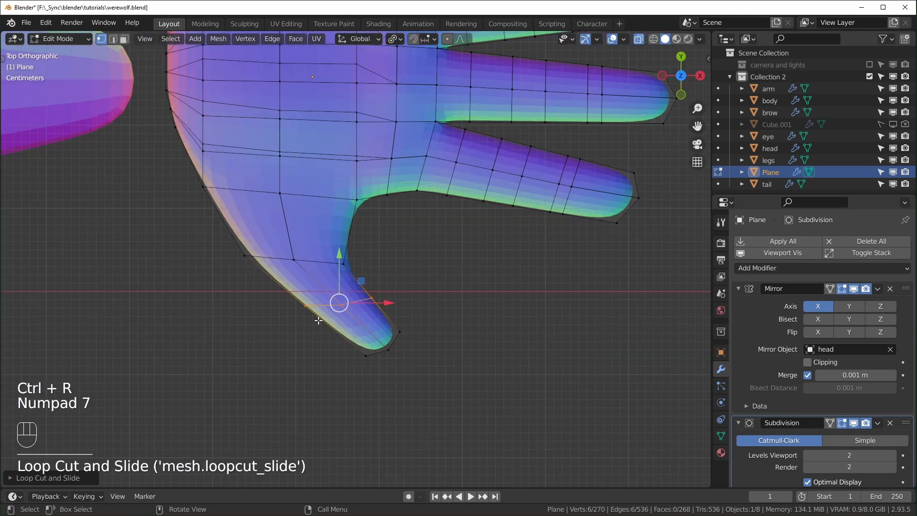
pyautogui.moveTo(317, 319); pyautogui.dragTo(281, 292)
pyautogui.moveTo(337, 307); pyautogui.dragTo(343, 307)
pyautogui.moveTo(348, 341); pyautogui.dragTo(376, 366)
pyautogui.moveTo(313, 366); pyautogui.dragTo(410, 340)
pyautogui.moveTo(398, 333); pyautogui.dragTo(400, 331)
pyautogui.moveTo(368, 285); pyautogui.dragTo(379, 310)
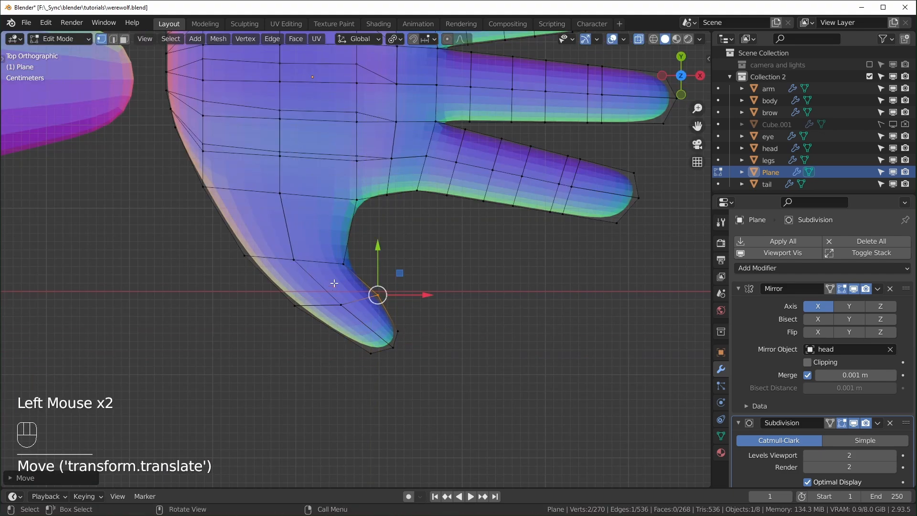
# Step: Edge-slide the loop nearest the thumb's base slightly along the thumb
pyautogui.scroll(-2, 332, 288)
pyautogui.moveTo(332, 288); pyautogui.dragTo(416, 289, button='middle')
pyautogui.press('KP_7')
pyautogui.keyDown('alt'); pyautogui.click(343, 261); pyautogui.keyUp('alt')
pyautogui.press('g')
pyautogui.press('g')
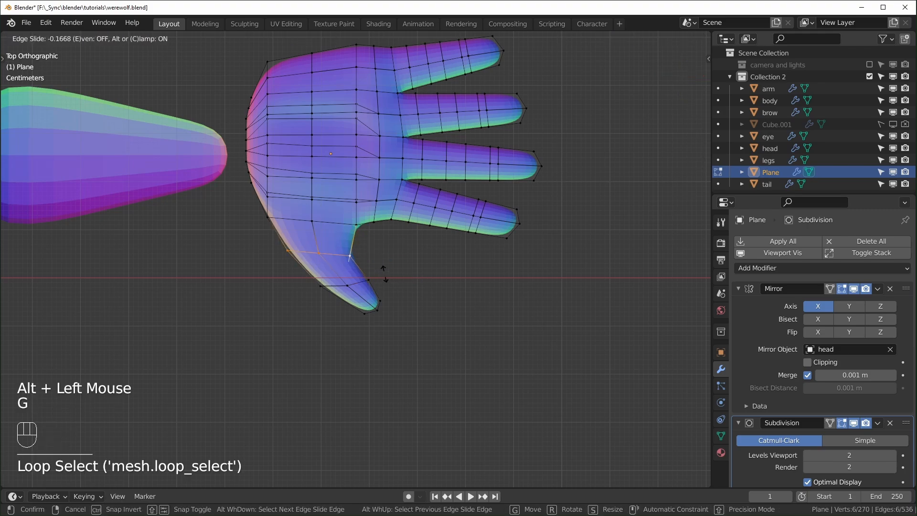
pyautogui.click(381, 264)
# Step: Add another loop cut around the thumb and adjust the thumb's outline
pyautogui.scroll(2, 374, 266)
pyautogui.hotkey('ctrl', 'r')
pyautogui.click(352, 263)
pyautogui.moveTo(343, 258); pyautogui.dragTo(390, 264)
# Step: Select a lengthwise loop around the palm and scale it up along Z with smooth proportional editing
pyautogui.moveTo(549, 337); pyautogui.dragTo(573, 345, button='middle')
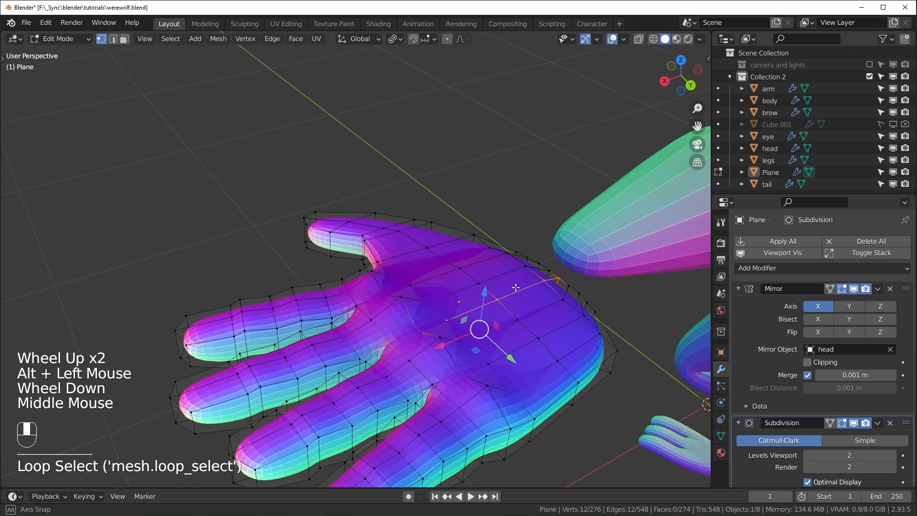
pyautogui.press('o')
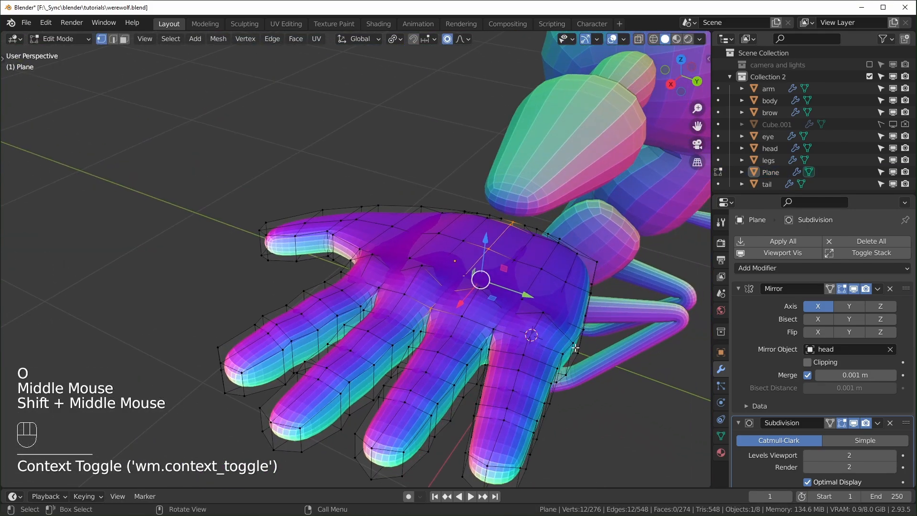
pyautogui.press('s')
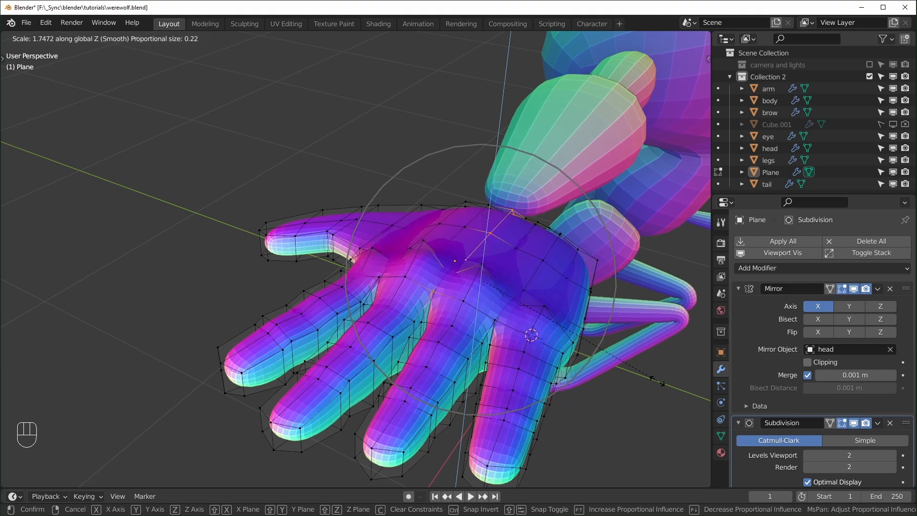
pyautogui.scroll(-8, 597, 361)
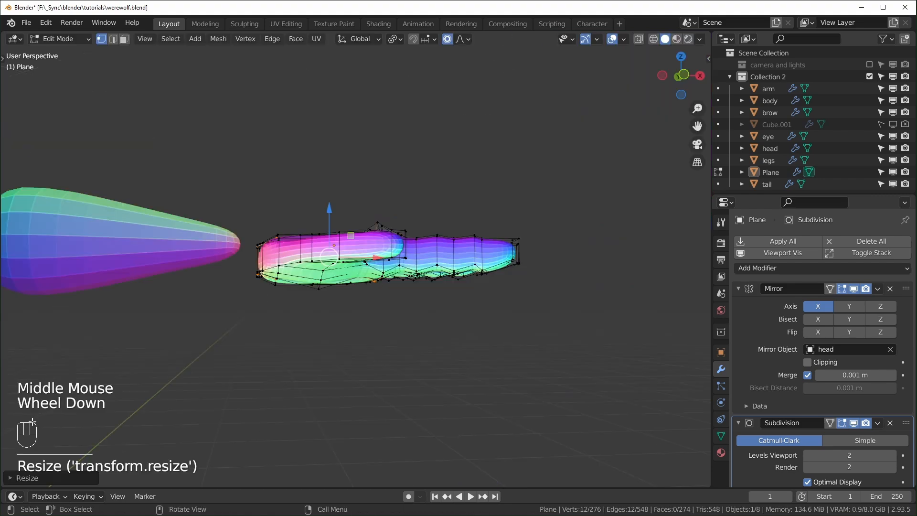
# Step: Return to Object Mode and save the werewolf file
pyautogui.press('Tab')
pyautogui.moveTo(332, 363); pyautogui.dragTo(545, 390, button='middle')
pyautogui.hotkey('ctrl', 's')
# Step: Examine the hand's shape from several angles and its proportions against the arm and whole werewolf
pyautogui.scroll(-3, 234, 365)
pyautogui.moveTo(458, 376); pyautogui.dragTo(372, 304, button='middle')
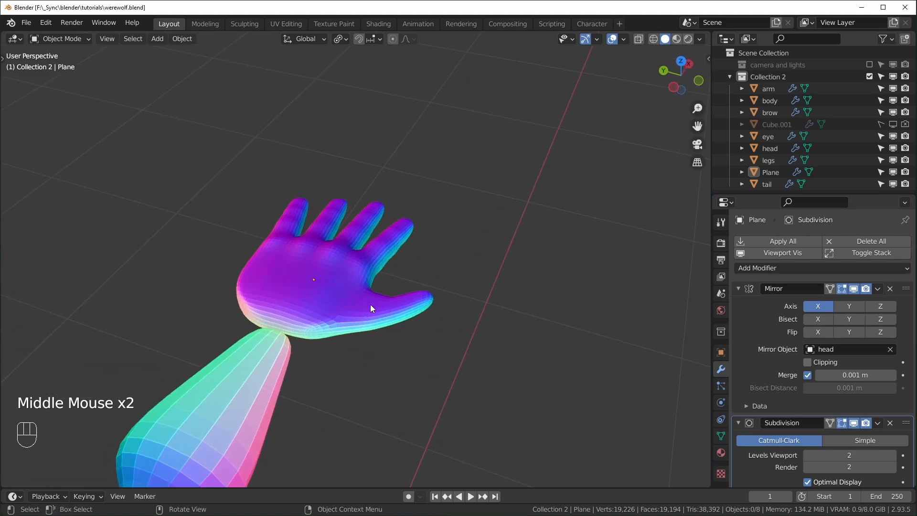
pyautogui.moveTo(371, 305); pyautogui.dragTo(454, 231, button='middle')
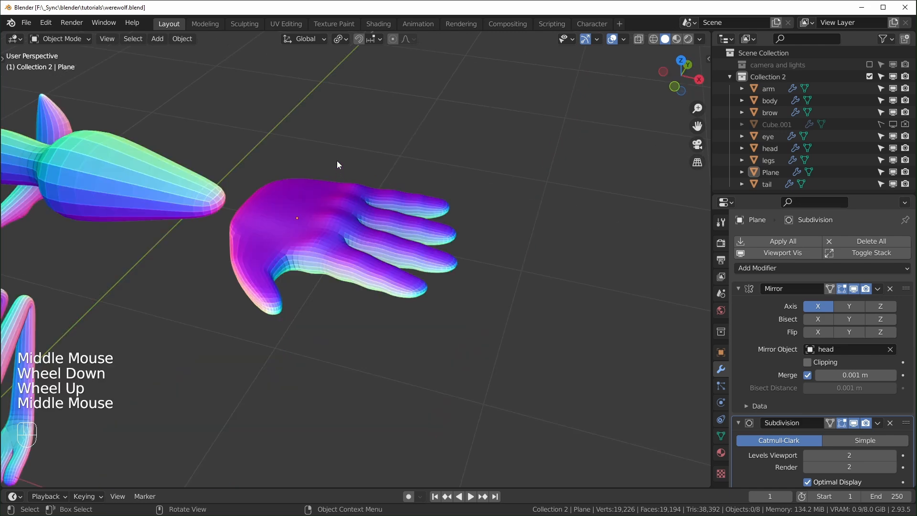
pyautogui.scroll(-2, 433, 303)
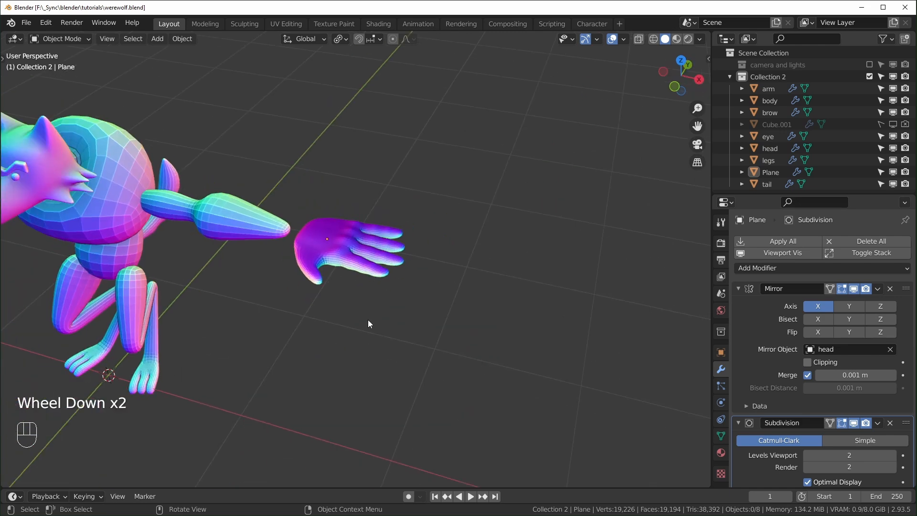
pyautogui.keyDown('shift'); pyautogui.moveTo(369, 320); pyautogui.dragTo(416, 320, button='middle'); pyautogui.keyUp('shift')
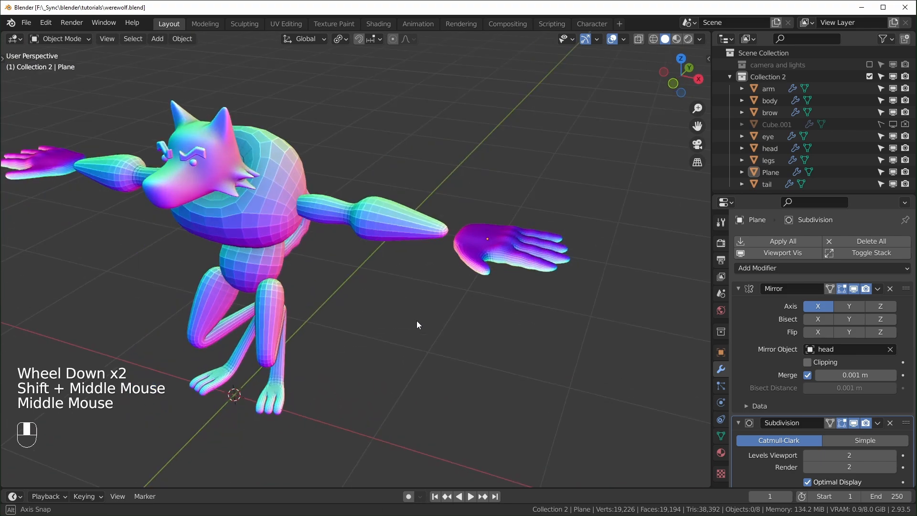
pyautogui.scroll(2, 458, 320)
pyautogui.keyDown('shift'); pyautogui.moveTo(535, 331); pyautogui.dragTo(377, 349, button='middle'); pyautogui.keyUp('shift')
pyautogui.scroll(1, 392, 351)
pyautogui.keyDown('shift'); pyautogui.moveTo(454, 353); pyautogui.dragTo(366, 360, button='middle'); pyautogui.keyUp('shift')
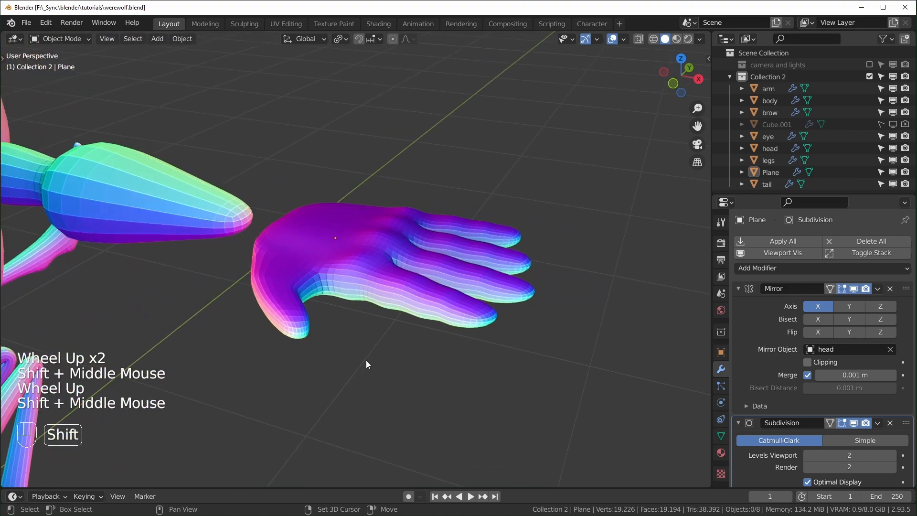
# Step: Duplicate a front face at the index fingertip and move the copy 0.16768 m along X
pyautogui.click(407, 318)
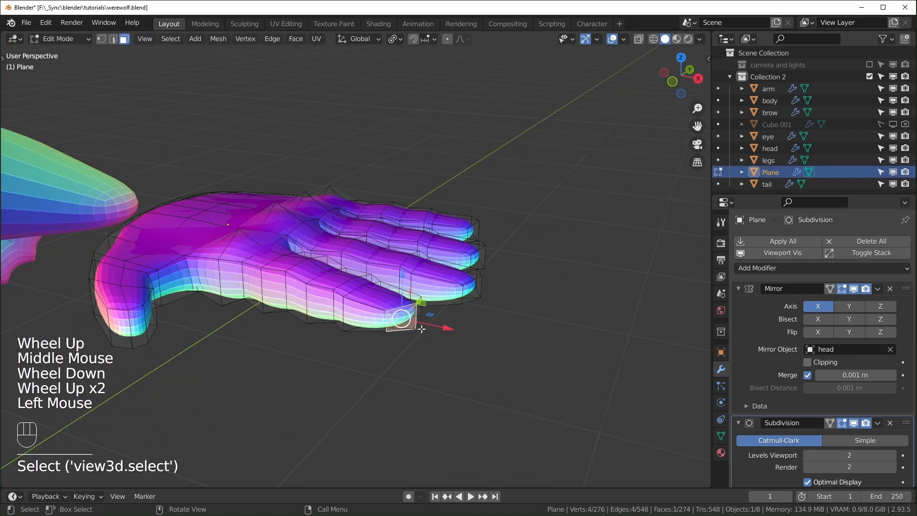
pyautogui.moveTo(459, 358); pyautogui.dragTo(468, 363, button='middle')
pyautogui.hotkey('shift', 'd')
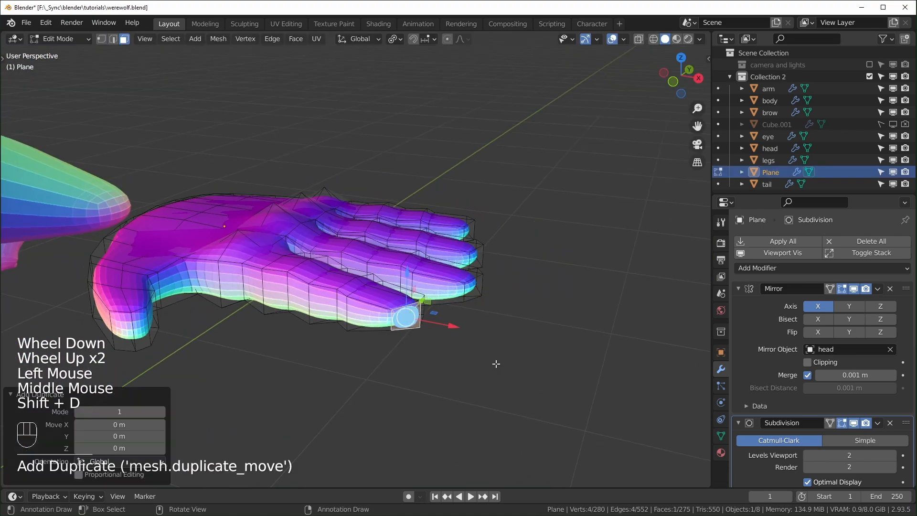
pyautogui.middleClick(497, 349)
pyautogui.click(563, 338)
pyautogui.keyDown('shift'); pyautogui.moveTo(626, 370); pyautogui.dragTo(557, 354, button='middle'); pyautogui.keyUp('shift')
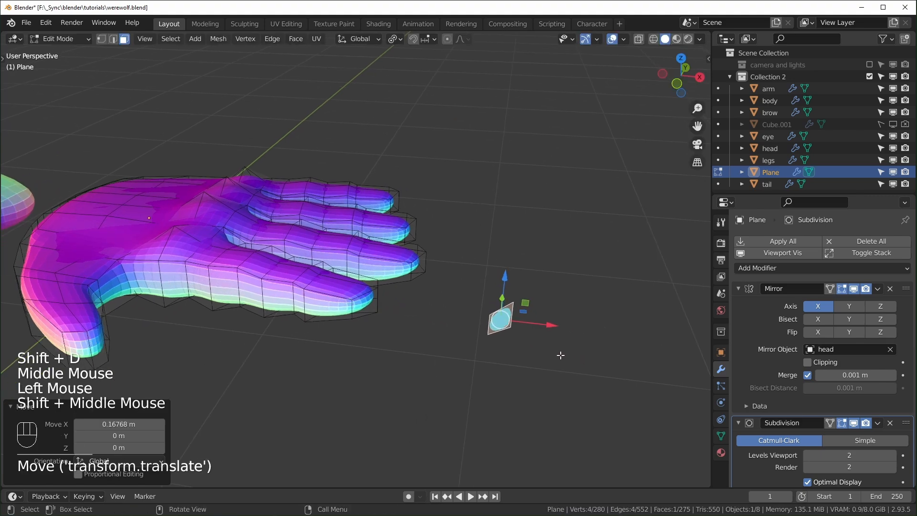
# Step: Flatten the duplicated face by scaling it to 0 along X
pyautogui.press('s')
pyautogui.press('0')
pyautogui.press('Return')
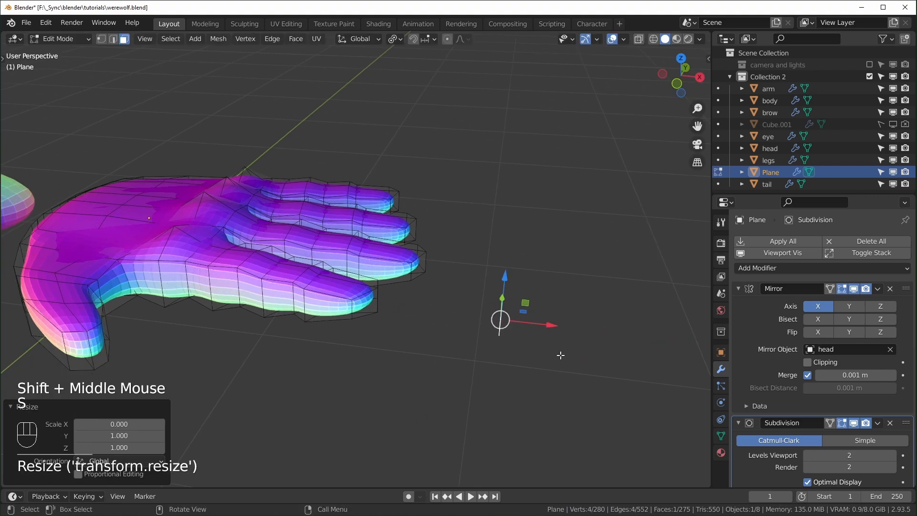
# Step: Straighten the flattened face's upper and lower edges by scaling each one to 0 along Z
pyautogui.moveTo(565, 343); pyautogui.dragTo(456, 339, button='middle')
pyautogui.scroll(2, 429, 331)
pyautogui.click(453, 325)
pyautogui.press('2')
pyautogui.click(460, 368)
pyautogui.press('s')
pyautogui.press('z')
pyautogui.press('0')
pyautogui.press('Return')
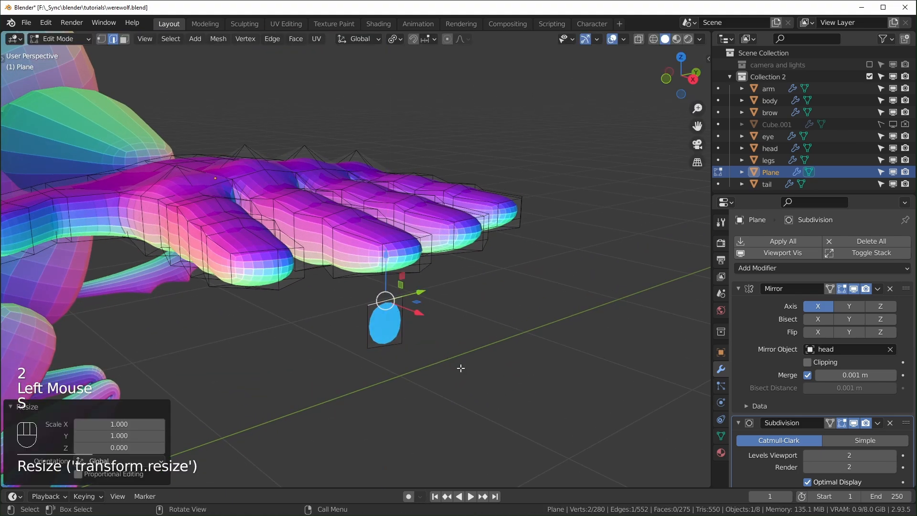
pyautogui.click(387, 347)
pyautogui.press('s')
pyautogui.press('z')
pyautogui.press('0')
pyautogui.press('Return')
# Step: Straighten the face's vertical side edge by scaling it to 0 along Y
pyautogui.click(369, 333)
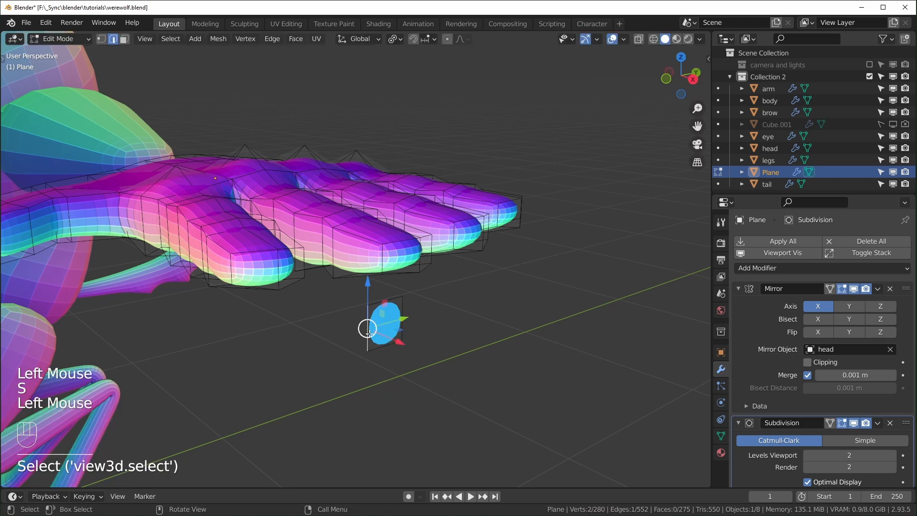
pyautogui.press('s')
pyautogui.press('y')
pyautogui.press('0')
pyautogui.press('Return')
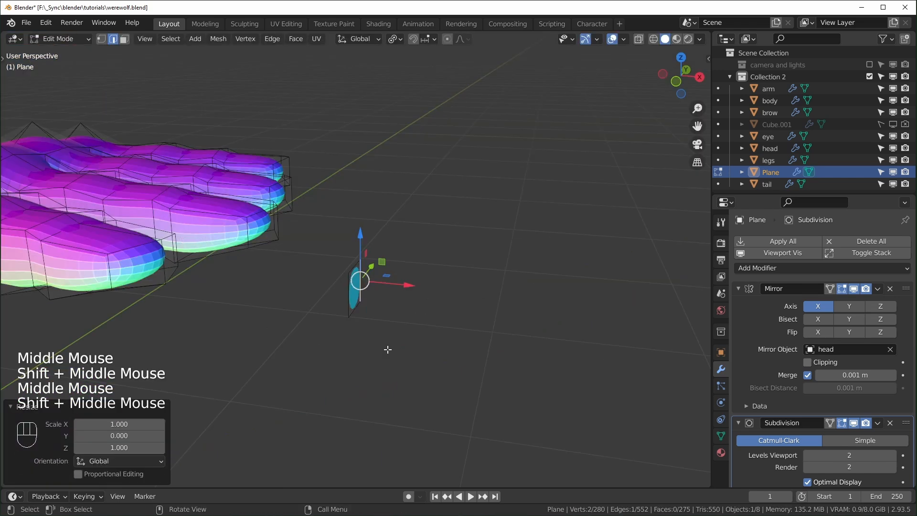
# Step: Extrude the squared face away from the fingers and scale its end down into a claw tip
pyautogui.press('3')
pyautogui.click(362, 285)
pyautogui.press('e')
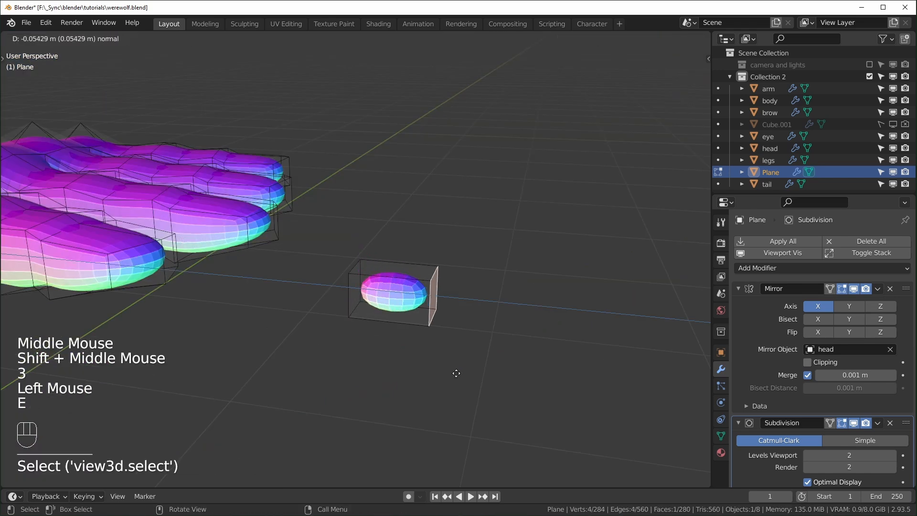
pyautogui.press('s')
pyautogui.middleClick(447, 333)
# Step: Add a loop cut around the claw's middle and move its tip face -0.006077 m along Z
pyautogui.hotkey('ctrl', 'r')
pyautogui.moveTo(448, 332); pyautogui.dragTo(484, 330, button='middle')
pyautogui.doubleClick(448, 264)
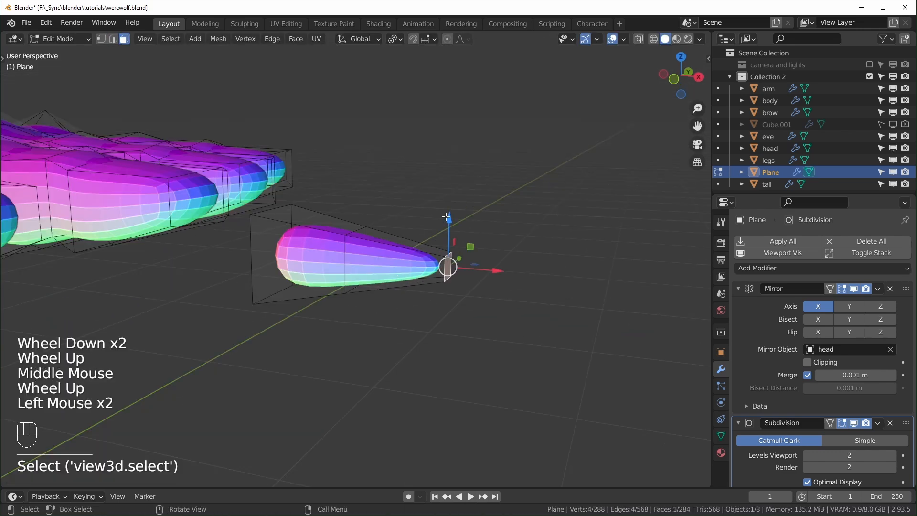
pyautogui.moveTo(446, 216); pyautogui.dragTo(452, 245)
pyautogui.moveTo(452, 248); pyautogui.dragTo(438, 328, button='middle')
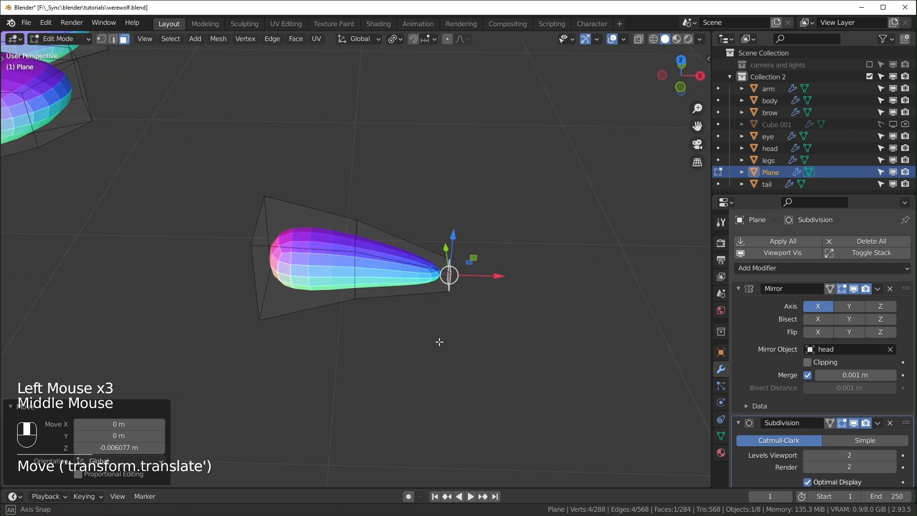
# Step: In top view with X-ray on, scale the claw's base and middle vertices along Y
pyautogui.press('KP_7')
pyautogui.hotkey('alt', 'z')
pyautogui.moveTo(241, 188); pyautogui.dragTo(389, 349)
pyautogui.press('s')
pyautogui.press('y')
pyautogui.click(431, 379)
# Step: In front view, scale the claw's tip vertices to 0.640 along Z
pyautogui.press('KP_1')
pyautogui.moveTo(420, 239); pyautogui.dragTo(484, 315)
pyautogui.press('s')
pyautogui.press('z')
pyautogui.click(485, 318)
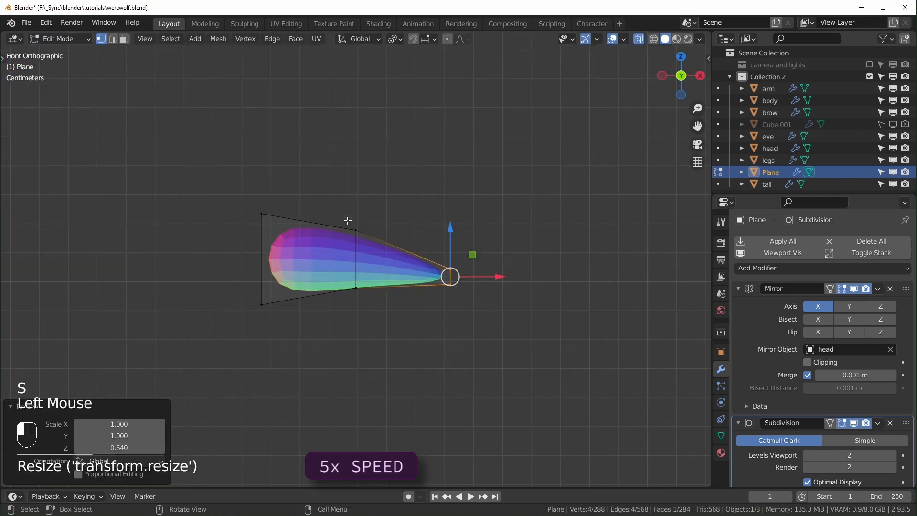
# Step: Raise the claw's middle loop to curve its upper edge and turn X-ray off
pyautogui.moveTo(373, 215); pyautogui.dragTo(338, 308)
pyautogui.press('Tab')
pyautogui.hotkey('alt', 'z')
pyautogui.press('Tab')
# Step: Move the whole claw onto the middle fingertip, shifting it -0.041834 m along X, and scale it to 1.043
pyautogui.press('l')
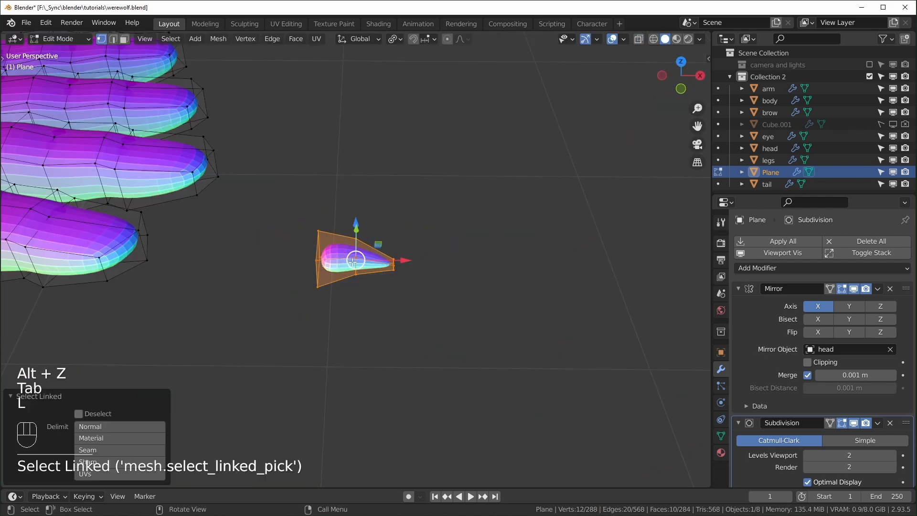
pyautogui.press('KP_7')
pyautogui.scroll(-2, 219, 286)
pyautogui.keyDown('shift'); pyautogui.moveTo(370, 240); pyautogui.dragTo(511, 313, button='middle'); pyautogui.keyUp('shift')
pyautogui.moveTo(512, 313); pyautogui.dragTo(442, 218)
pyautogui.press('s')
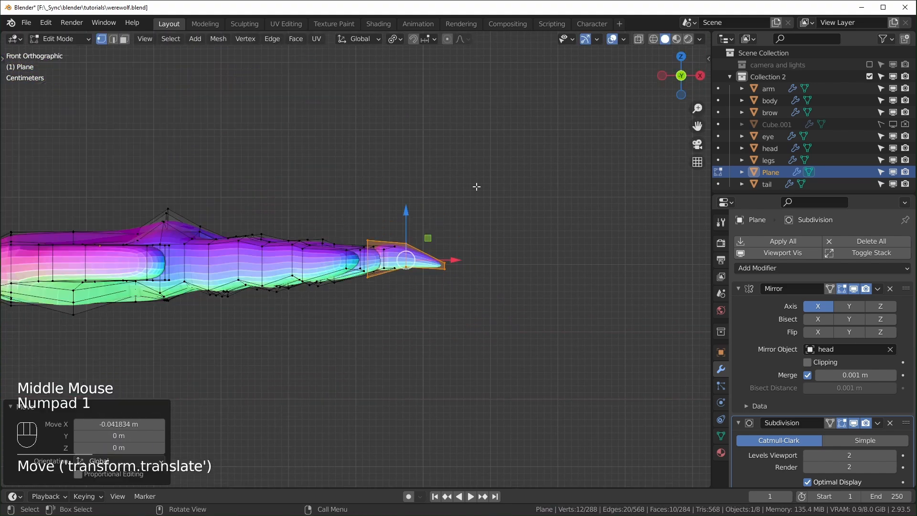
pyautogui.scroll(3, 476, 191)
pyautogui.moveTo(461, 265); pyautogui.dragTo(458, 326, button='middle')
pyautogui.scroll(1, 459, 237)
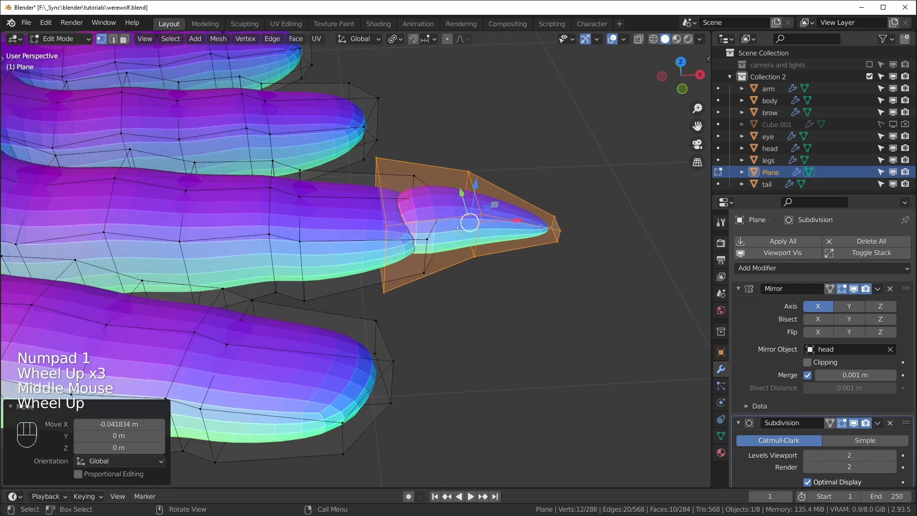
# Step: Duplicate the claw for the ring finger, rotating and moving the copy to line up with the fingertip
pyautogui.hotkey('shift', 'd')
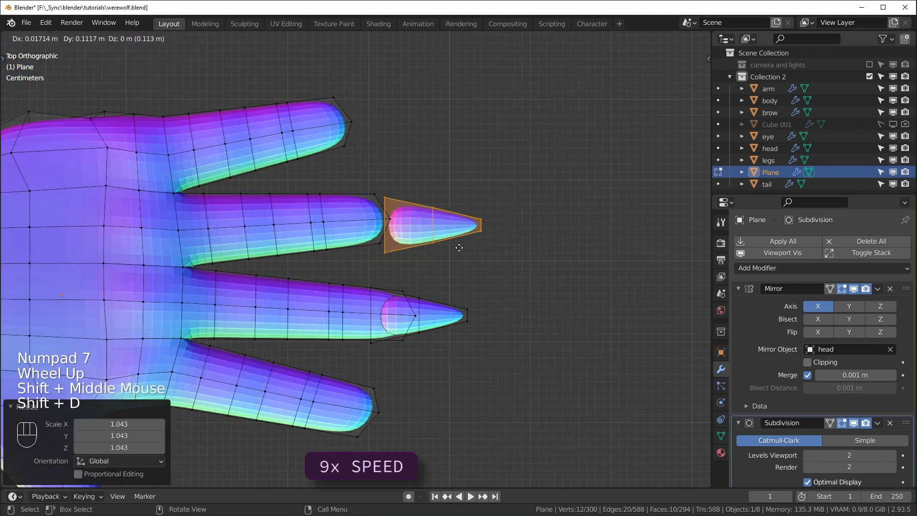
pyautogui.press('r')
pyautogui.click(492, 271)
pyautogui.press('g')
pyautogui.click(402, 273)
pyautogui.press('r')
pyautogui.click(530, 320)
pyautogui.press('g')
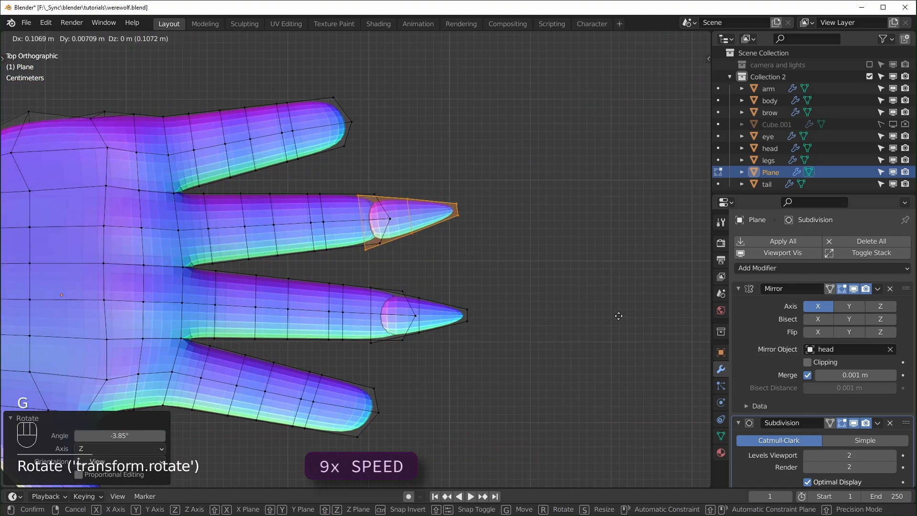
pyautogui.click(605, 316)
pyautogui.press('r')
pyautogui.click(586, 312)
# Step: Duplicate the claw for the little finger, rotating and moving the copy onto its tip
pyautogui.hotkey('shift', 'd')
pyautogui.press('r')
pyautogui.click(567, 251)
pyautogui.press('g')
pyautogui.click(560, 302)
# Step: Duplicate the claw for the index finger, rotating and moving the copy to follow the finger's angle
pyautogui.hotkey('shift', 'd')
pyautogui.press('r')
pyautogui.press('g')
pyautogui.click(522, 425)
pyautogui.keyDown('shift'); pyautogui.moveTo(525, 426); pyautogui.dragTo(547, 316, button='middle'); pyautogui.keyUp('shift')
pyautogui.press('r')
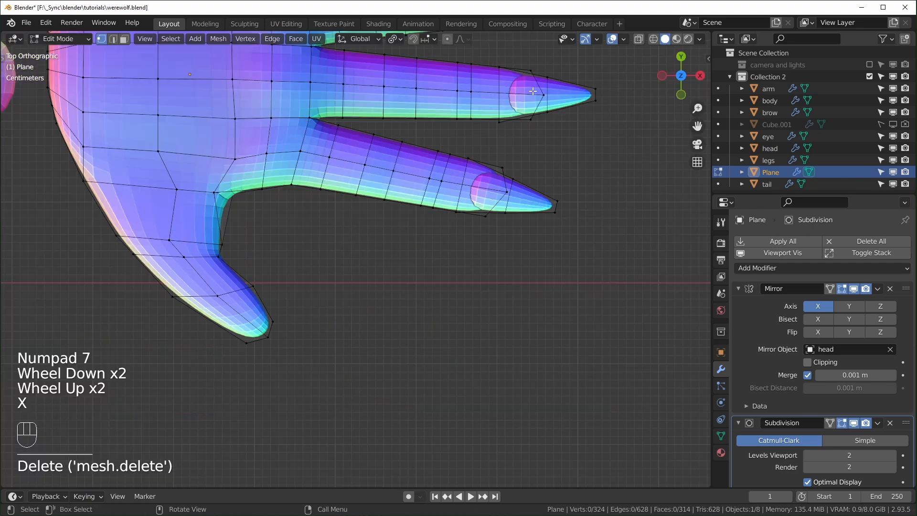
# Step: Duplicate the middle finger's claw and place the copy beside the thumb, -0.26376 m in X and -0.29865 m in Y
pyautogui.scroll(-2, 514, 153)
pyautogui.keyDown('shift'); pyautogui.moveTo(514, 153); pyautogui.dragTo(503, 169, button='middle'); pyautogui.keyUp('shift')
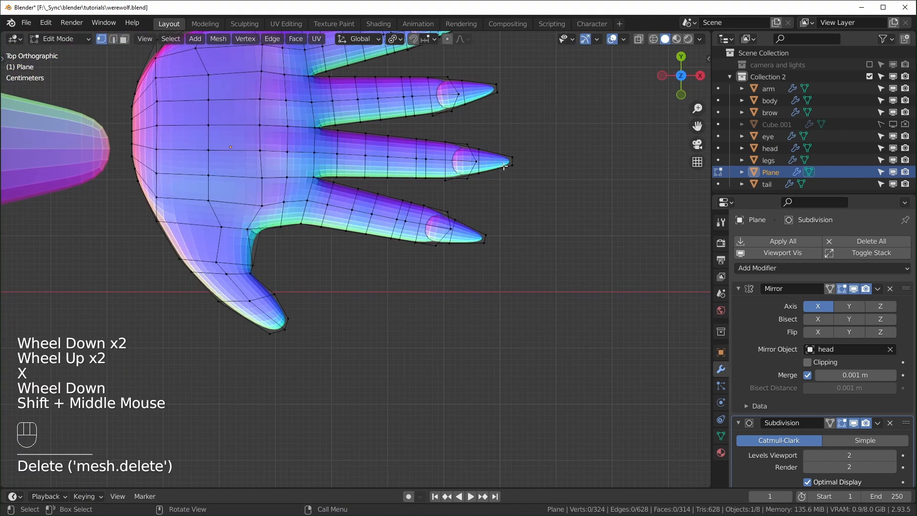
pyautogui.press('l')
pyautogui.hotkey('shift', 'd')
pyautogui.click(356, 340)
pyautogui.scroll(2, 356, 340)
pyautogui.keyDown('shift'); pyautogui.moveTo(355, 340); pyautogui.dragTo(419, 324, button='middle'); pyautogui.keyUp('shift')
# Step: Rotate the thumb claw 90° about X, turn it to the thumb's direction and fit it on the tip
pyautogui.press('r')
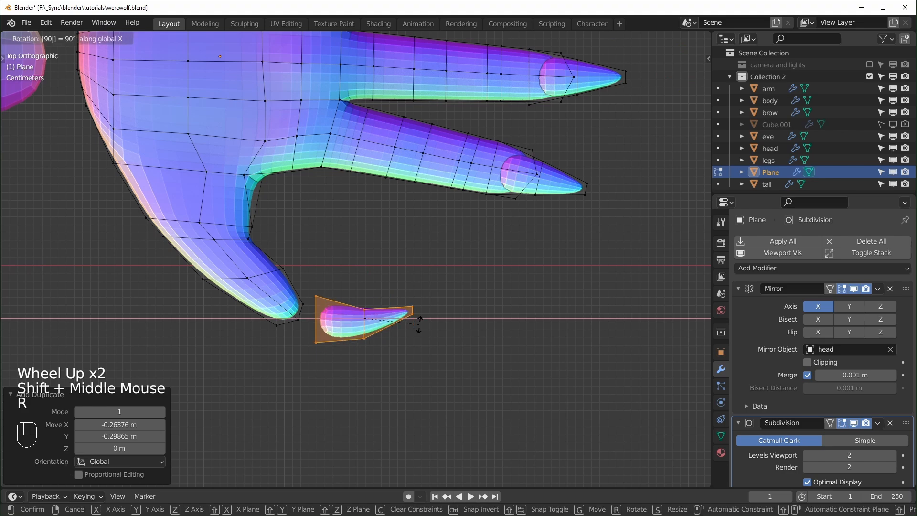
pyautogui.click(418, 320)
pyautogui.press('r')
pyautogui.click(395, 374)
pyautogui.moveTo(384, 294); pyautogui.dragTo(320, 316)
pyautogui.press('r')
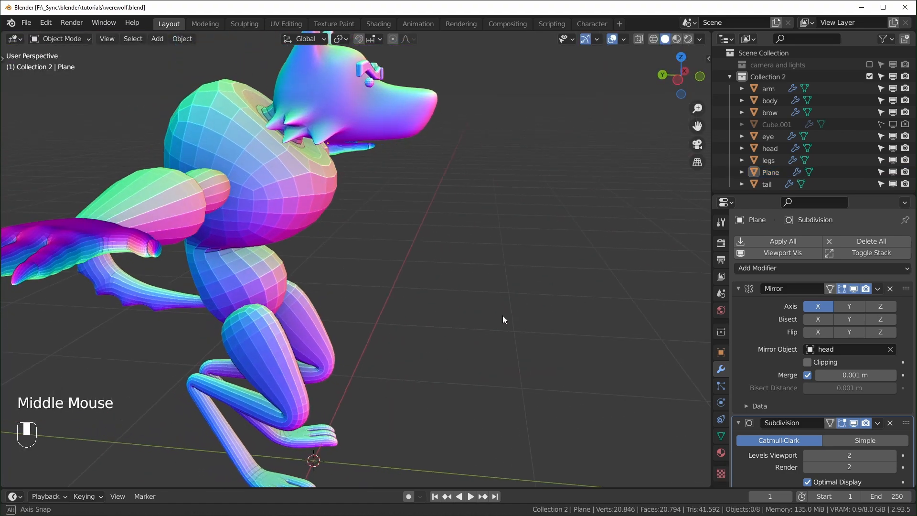
# Step: Examine the clawed hands against the whole werewolf from several sides and save the file
pyautogui.keyDown('shift'); pyautogui.moveTo(502, 315); pyautogui.dragTo(330, 304, button='middle'); pyautogui.keyUp('shift')
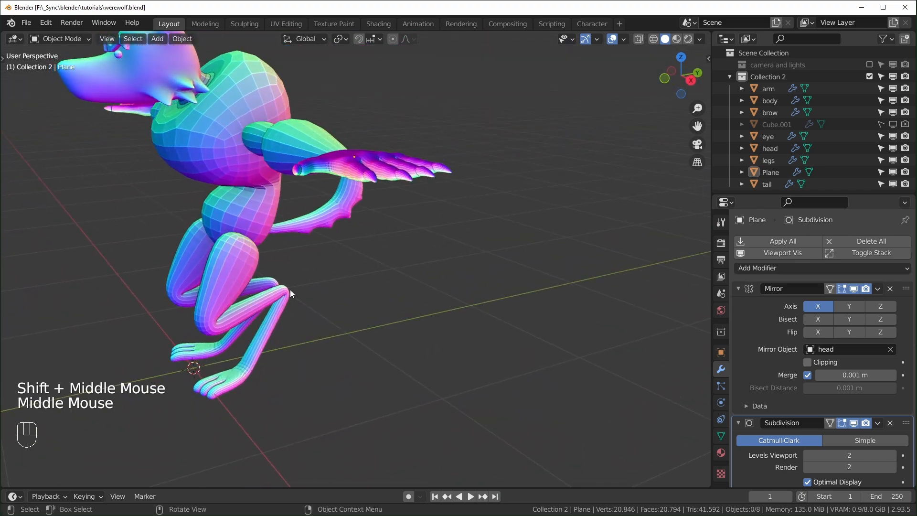
pyautogui.moveTo(259, 296); pyautogui.dragTo(377, 289, button='middle')
pyautogui.keyDown('shift'); pyautogui.moveTo(377, 289); pyautogui.dragTo(403, 219, button='middle'); pyautogui.keyUp('shift')
pyautogui.scroll(2, 385, 315)
pyautogui.keyDown('shift'); pyautogui.moveTo(459, 301); pyautogui.dragTo(420, 312, button='middle'); pyautogui.keyUp('shift')
pyautogui.moveTo(420, 312); pyautogui.dragTo(430, 292, button='middle')
pyautogui.hotkey('ctrl', 's')
pyautogui.scroll(-2, 430, 291)
pyautogui.moveTo(429, 292); pyautogui.dragTo(394, 288, button='middle')
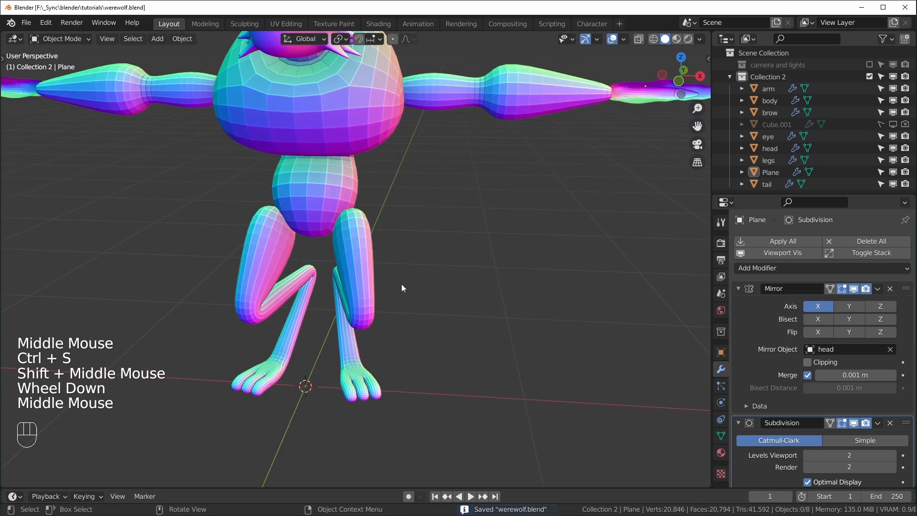
# Step: Add a cube mesh to the scene at the world origin
pyautogui.hotkey('shift', 'a')
pyautogui.moveTo(431, 264)
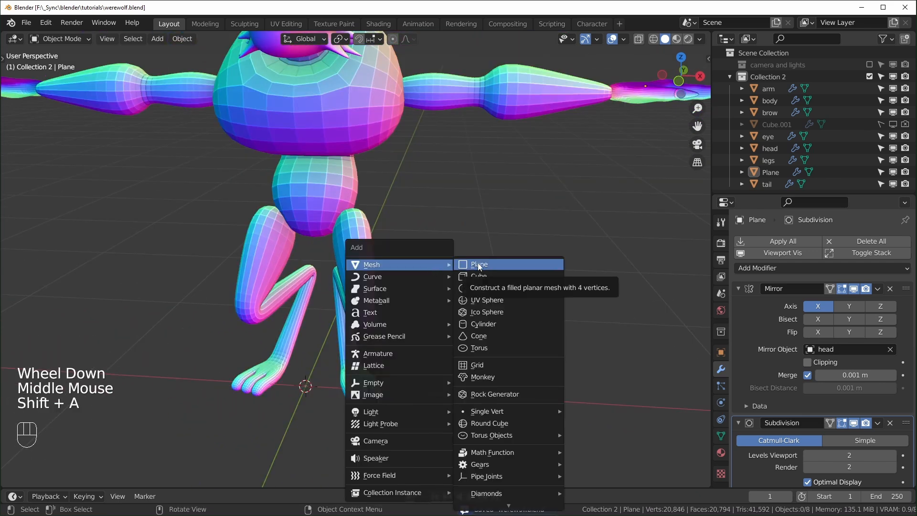
pyautogui.click(477, 276)
pyautogui.keyDown('shift'); pyautogui.moveTo(362, 346); pyautogui.dragTo(364, 296, button='middle'); pyautogui.keyUp('shift')
pyautogui.scroll(-2, 364, 300)
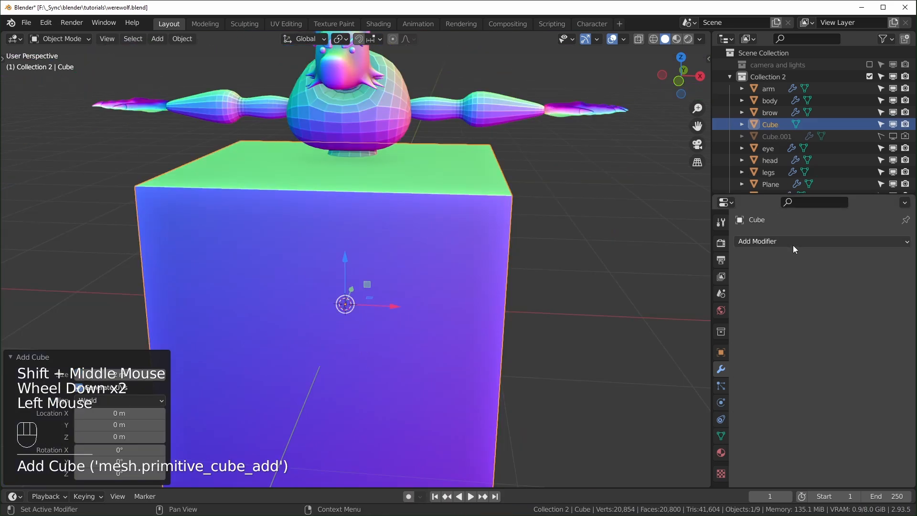
# Step: Add a Mirror modifier and a level 2 Subdivision modifier to the cube and enter Edit Mode
pyautogui.click(793, 241)
pyautogui.click(680, 375)
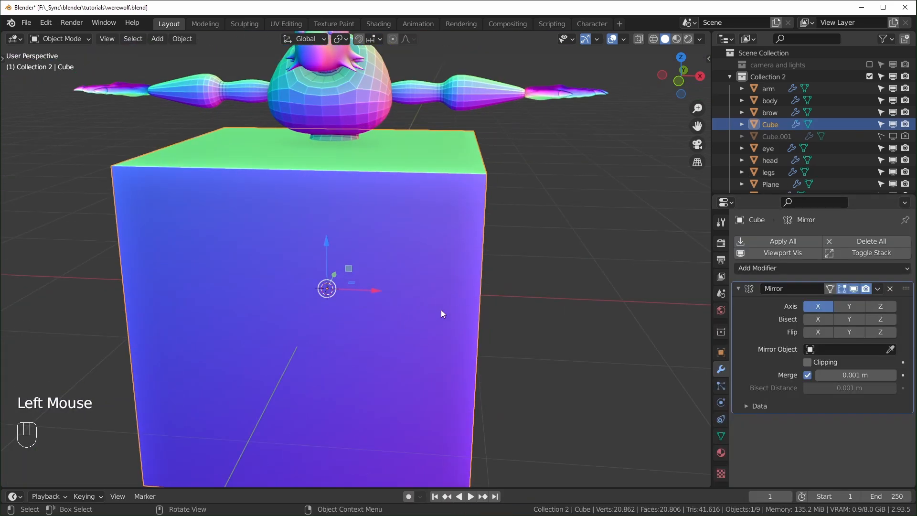
pyautogui.hotkey('ctrl', '2')
pyautogui.press('Tab')
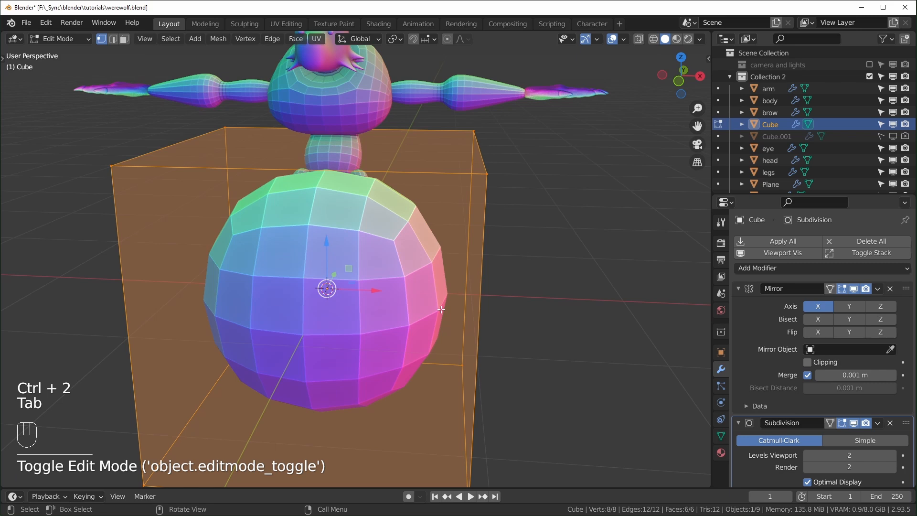
# Step: Scale the cube down in front view and move it up 0.71138 m along Z to the hips
pyautogui.press('KP_1')
pyautogui.press('s')
pyautogui.click(405, 296)
pyautogui.hotkey('alt', 'z')
pyautogui.scroll(2, 411, 299)
pyautogui.keyDown('shift'); pyautogui.moveTo(409, 294); pyautogui.dragTo(422, 377, button='middle'); pyautogui.keyUp('shift')
pyautogui.moveTo(324, 290); pyautogui.dragTo(326, 156)
pyautogui.scroll(1, 315, 193)
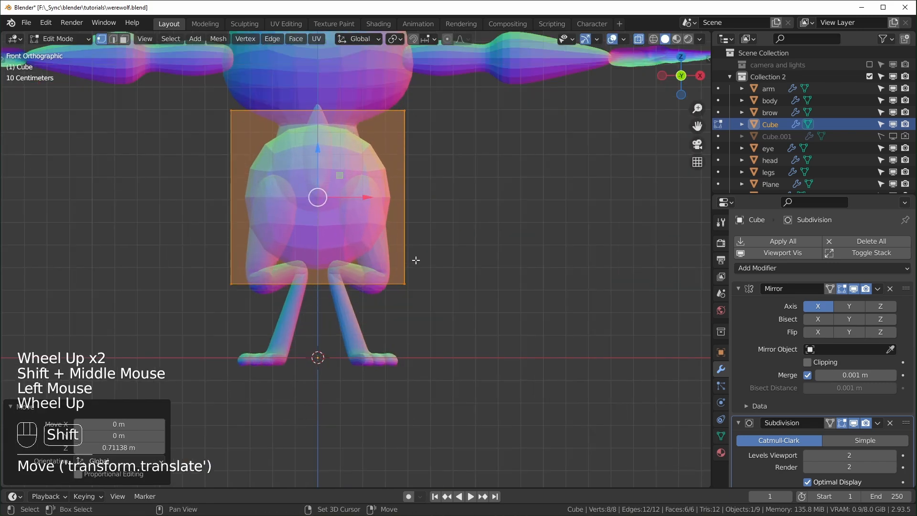
# Step: Cut the cube vertically through its centre and delete the vertices on the negative X side
pyautogui.keyDown('shift'); pyautogui.moveTo(312, 196); pyautogui.dragTo(319, 244, button='middle'); pyautogui.keyUp('shift')
pyautogui.hotkey('ctrl', 'r')
pyautogui.click(319, 196)
pyautogui.rightClick(319, 196)
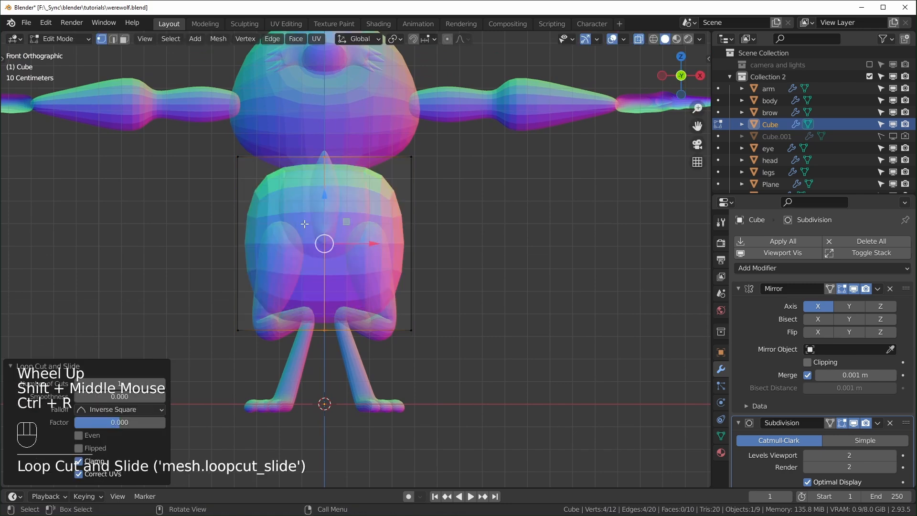
pyautogui.moveTo(199, 138); pyautogui.dragTo(281, 353)
pyautogui.press('x')
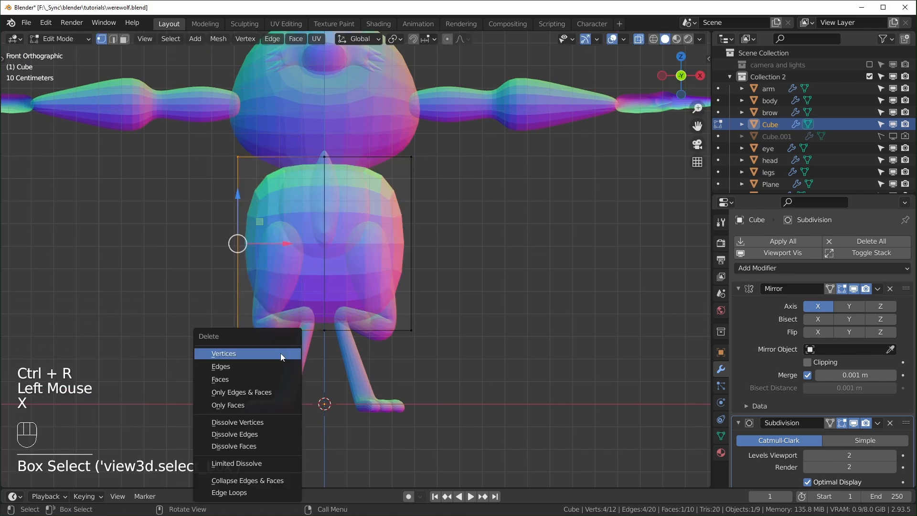
pyautogui.click(266, 354)
# Step: Move the entire half cube 0.35287 m along Y to centre it on the hips
pyautogui.press('a')
pyautogui.press('KP_3')
pyautogui.moveTo(258, 243); pyautogui.dragTo(352, 249)
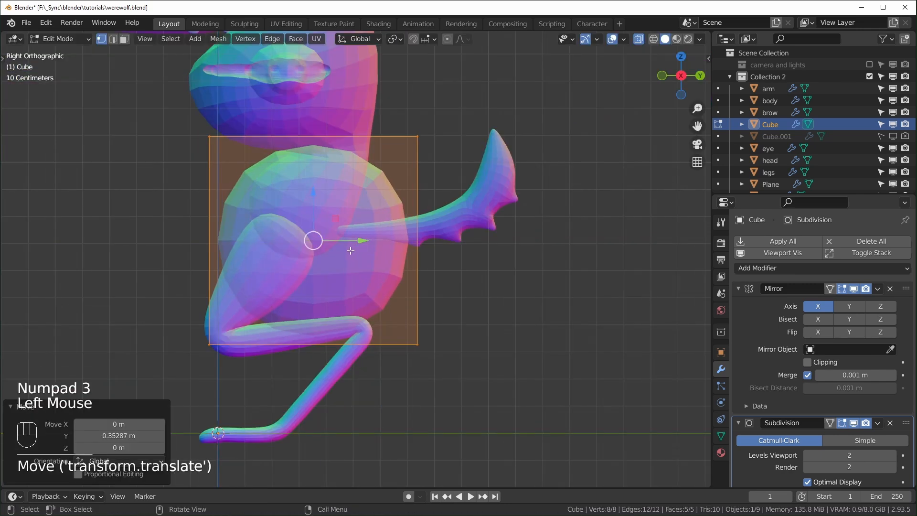
pyautogui.moveTo(377, 258); pyautogui.dragTo(393, 207, button='middle')
pyautogui.hotkey('alt', 'z')
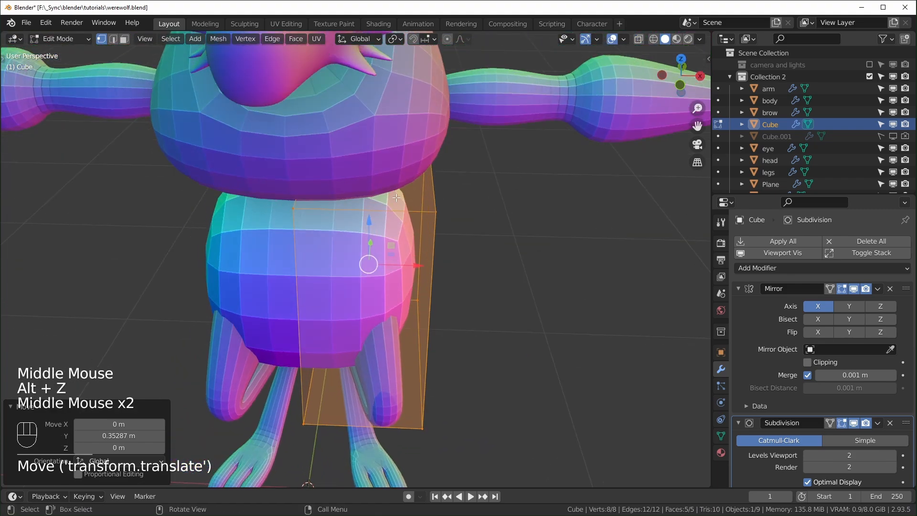
# Step: Delete the upper face of the half cube to open it at the waist
pyautogui.press('3')
pyautogui.click(399, 200)
pyautogui.press('x')
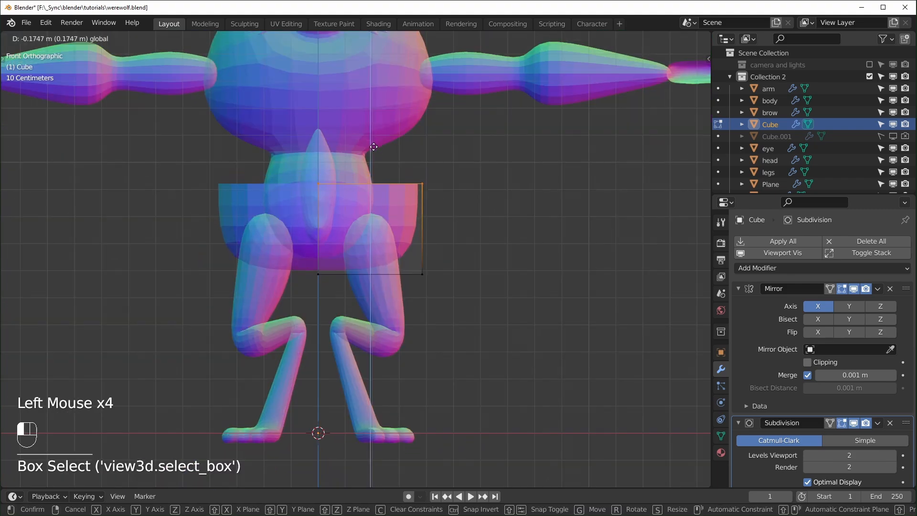
# Step: Lower the waist rim by about 0.175 m and move the outer side inward along X
pyautogui.moveTo(373, 147); pyautogui.dragTo(373, 147)
pyautogui.moveTo(467, 170); pyautogui.dragTo(408, 288)
pyautogui.moveTo(479, 230); pyautogui.dragTo(445, 231)
# Step: Shape the side profile around the hips, moving the lower rear edge -0.077631 m along Y and adjusting the upper front edge
pyautogui.moveTo(492, 258); pyautogui.dragTo(478, 258, button='middle')
pyautogui.press('KP_3')
pyautogui.click(293, 270)
pyautogui.moveTo(232, 272); pyautogui.dragTo(223, 270)
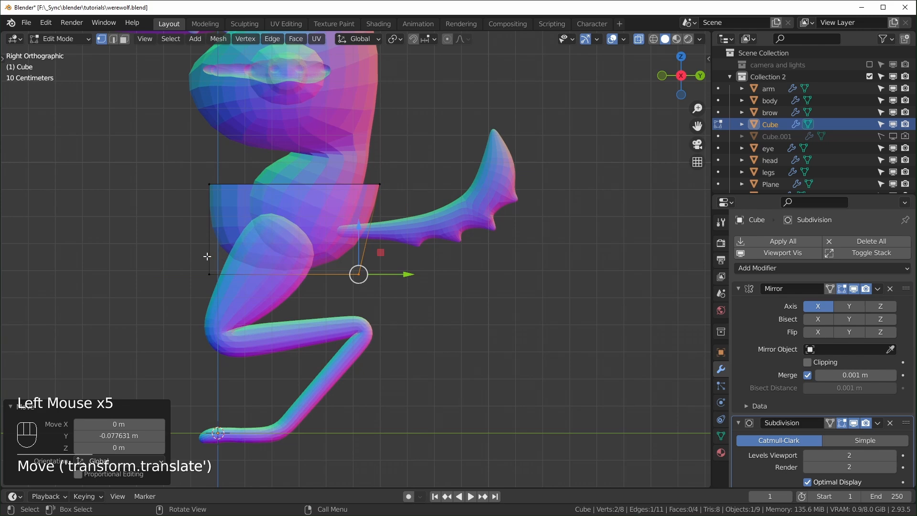
pyautogui.moveTo(191, 182); pyautogui.dragTo(258, 187)
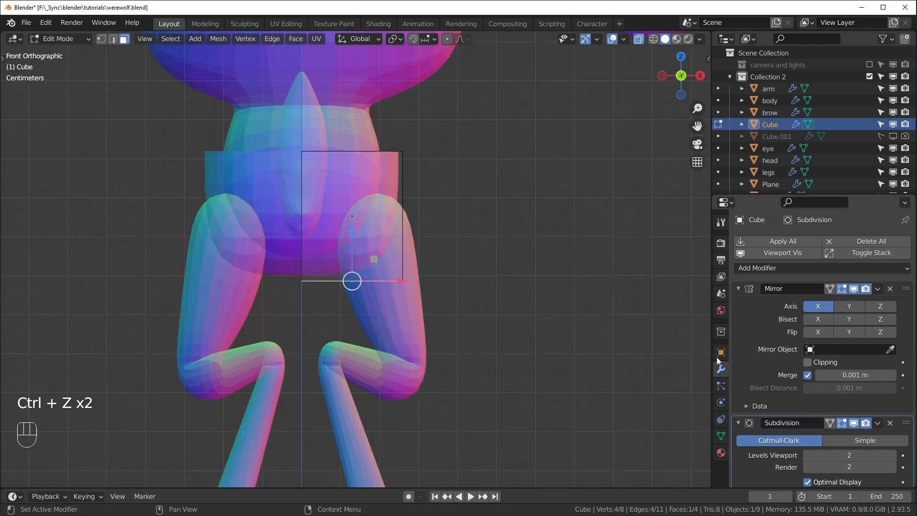
# Step: Extrude the underside face 0.058811 m downward and shift the new face outward along X
pyautogui.press('e')
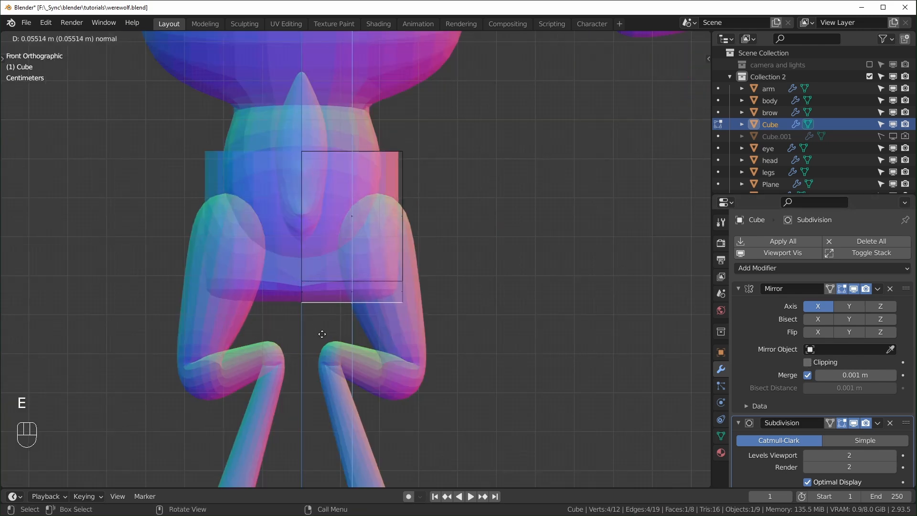
pyautogui.click(322, 334)
pyautogui.moveTo(265, 284); pyautogui.dragTo(328, 310, button='middle')
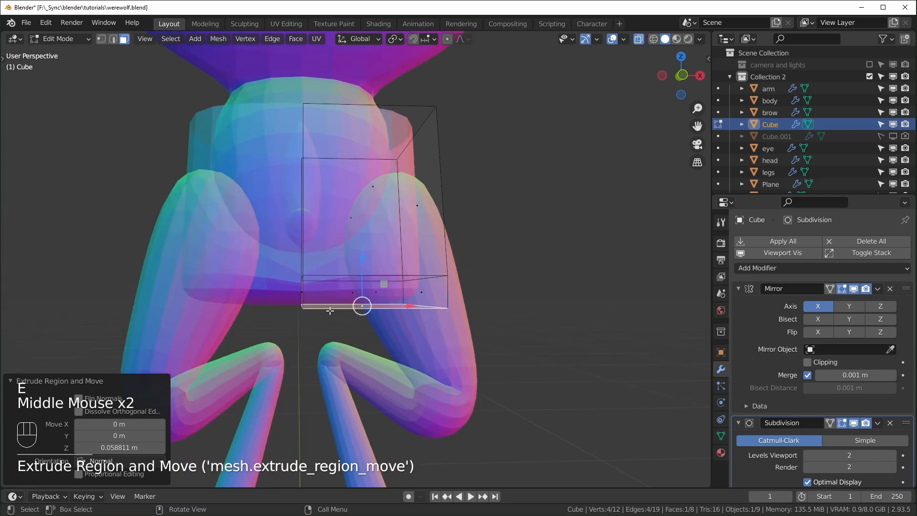
pyautogui.press('KP_3')
pyautogui.press('KP_1')
pyautogui.moveTo(390, 312); pyautogui.dragTo(409, 306)
pyautogui.moveTo(405, 315); pyautogui.dragTo(387, 350, button='middle')
# Step: Delete the underside face of the extrusion to open the leg hole
pyautogui.press('x')
pyautogui.click(371, 317)
pyautogui.hotkey('alt', 'z')
pyautogui.hotkey('alt', 'z')
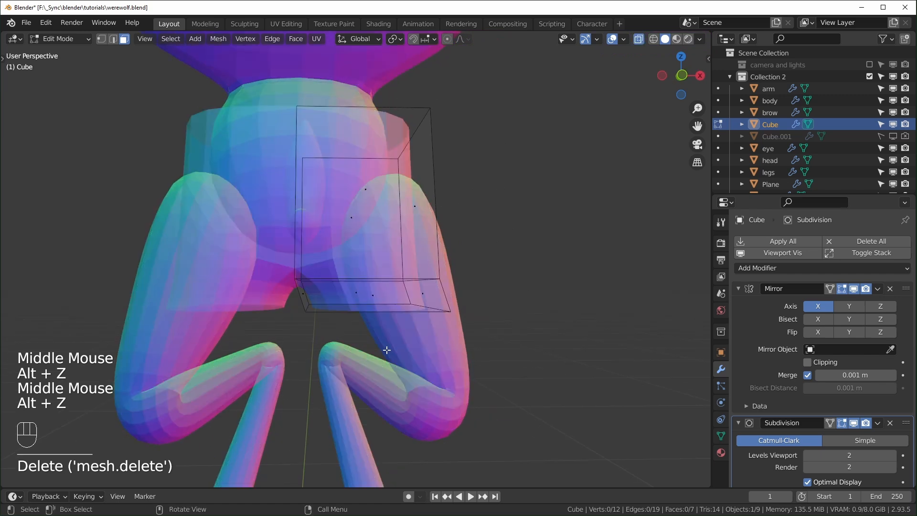
# Step: In front view, move the outer vertices of the lower hip section outward along X
pyautogui.press('KP_1')
pyautogui.press('1')
pyautogui.moveTo(438, 208); pyautogui.dragTo(392, 319)
pyautogui.moveTo(452, 292); pyautogui.dragTo(489, 293)
# Step: Raise the crotch vertices slightly and move the inner leg-opening edge 0.018378 m outward along X
pyautogui.moveTo(290, 327); pyautogui.dragTo(319, 269)
pyautogui.moveTo(305, 244); pyautogui.dragTo(305, 240)
pyautogui.moveTo(298, 320); pyautogui.dragTo(366, 299)
pyautogui.moveTo(455, 330); pyautogui.dragTo(400, 344, button='middle')
pyautogui.hotkey('alt', 'z')
pyautogui.press('KP_3')
pyautogui.keyDown('shift'); pyautogui.moveTo(297, 277); pyautogui.dragTo(347, 278, button='middle'); pyautogui.keyUp('shift')
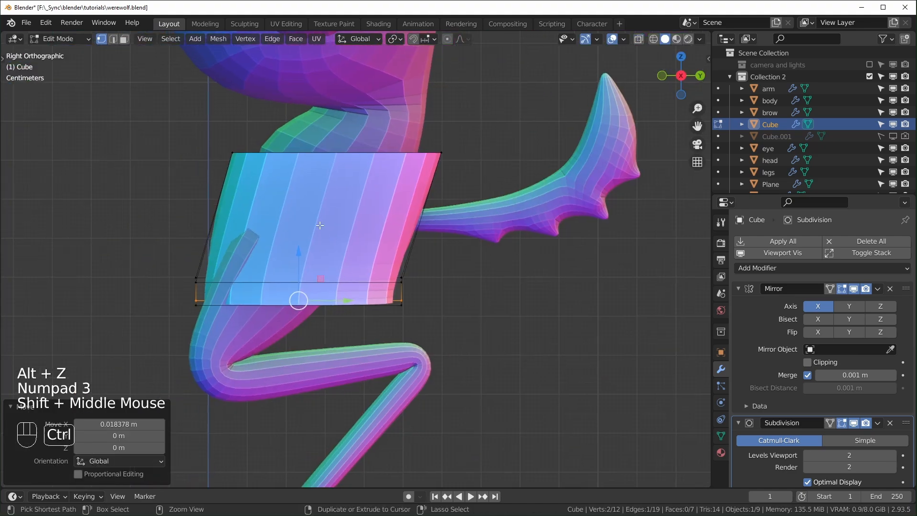
# Step: In front view, select the inner crotch vertices of the shorts and raise them along Z
pyautogui.click(334, 162)
pyautogui.rightClick(334, 161)
pyautogui.moveTo(318, 319); pyautogui.dragTo(420, 351, button='middle')
pyautogui.click(377, 205)
pyautogui.keyDown('shift'); pyautogui.click(419, 136); pyautogui.keyUp('shift')
pyautogui.moveTo(385, 191); pyautogui.dragTo(496, 227, button='middle')
pyautogui.press('KP_1')
pyautogui.hotkey('alt', 'z')
pyautogui.moveTo(281, 258); pyautogui.dragTo(311, 305)
pyautogui.moveTo(302, 234); pyautogui.dragTo(302, 216)
# Step: Add a loop cut around the hip section, move it outward along X and adjust its profile in side view
pyautogui.hotkey('ctrl', 'r')
pyautogui.click(421, 208)
pyautogui.moveTo(442, 198); pyautogui.dragTo(451, 195)
pyautogui.press('KP_3')
pyautogui.moveTo(267, 245); pyautogui.dragTo(245, 247)
pyautogui.moveTo(420, 260); pyautogui.dragTo(376, 317)
pyautogui.hotkey('alt', 'z')
pyautogui.moveTo(335, 382); pyautogui.dragTo(405, 296, button='middle')
# Step: Fill the open gap beside the crotch of the shorts with new faces
pyautogui.hotkey('alt', 'z')
pyautogui.click(309, 188)
pyautogui.hotkey('alt', 'z')
pyautogui.moveTo(334, 238); pyautogui.dragTo(292, 266, button='middle')
pyautogui.press('f')
pyautogui.press('f')
pyautogui.moveTo(458, 248); pyautogui.dragTo(411, 230, button='middle')
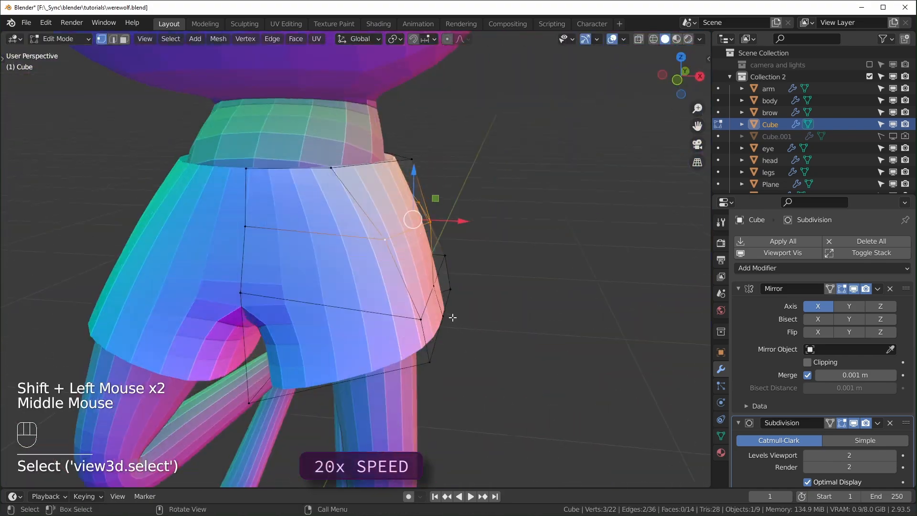
# Step: Scale the edge at the side of the leg opening and adjust the outer hip vertices along X
pyautogui.moveTo(430, 267); pyautogui.dragTo(377, 352, button='middle')
pyautogui.press('2')
pyautogui.click(395, 311)
pyautogui.press('s')
pyautogui.moveTo(471, 358); pyautogui.dragTo(454, 348, button='middle')
pyautogui.press('KP_1')
pyautogui.click(455, 266)
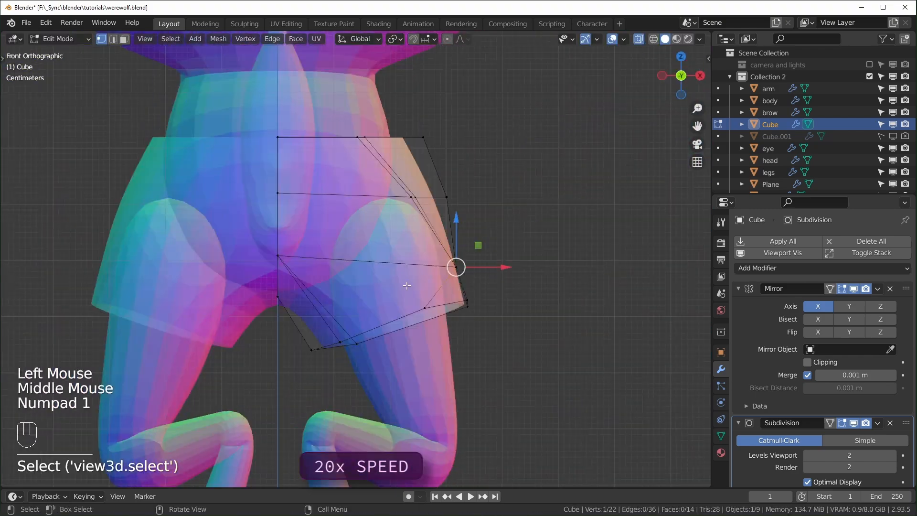
pyautogui.moveTo(503, 266); pyautogui.dragTo(491, 265)
pyautogui.moveTo(491, 267); pyautogui.dragTo(441, 282, button='middle')
pyautogui.moveTo(440, 283); pyautogui.dragTo(451, 282)
pyautogui.press('Tab')
pyautogui.press('KP_3')
pyautogui.hotkey('alt', 'z')
pyautogui.keyDown('alt'); pyautogui.click(404, 194); pyautogui.keyUp('alt')
pyautogui.hotkey('ctrl', 'z')
pyautogui.hotkey('ctrl', 'z')
pyautogui.hotkey('ctrl', 'z')
# Step: Lower the selected vertices of the shorts slightly along Z and scale them
pyautogui.moveTo(344, 192); pyautogui.dragTo(343, 202)
pyautogui.moveTo(382, 230); pyautogui.dragTo(378, 267, button='middle')
pyautogui.press('s')
pyautogui.hotkey('alt', 'z')
# Step: Move a vertex on the outer side of the shorts outward along X and save the file
pyautogui.press('1')
pyautogui.click(413, 240)
pyautogui.moveTo(471, 319); pyautogui.dragTo(506, 287, button='middle')
pyautogui.moveTo(459, 313); pyautogui.dragTo(469, 311)
pyautogui.moveTo(470, 311); pyautogui.dragTo(360, 336, button='middle')
pyautogui.hotkey('ctrl', 's')
# Step: In front view, move the outer hem vertex -0.014703 m in X and 0.034306 m in Z
pyautogui.scroll(-1, 492, 311)
pyautogui.press('KP_1')
pyautogui.hotkey('alt', 'z')
pyautogui.moveTo(319, 266); pyautogui.dragTo(414, 243)
pyautogui.press('g')
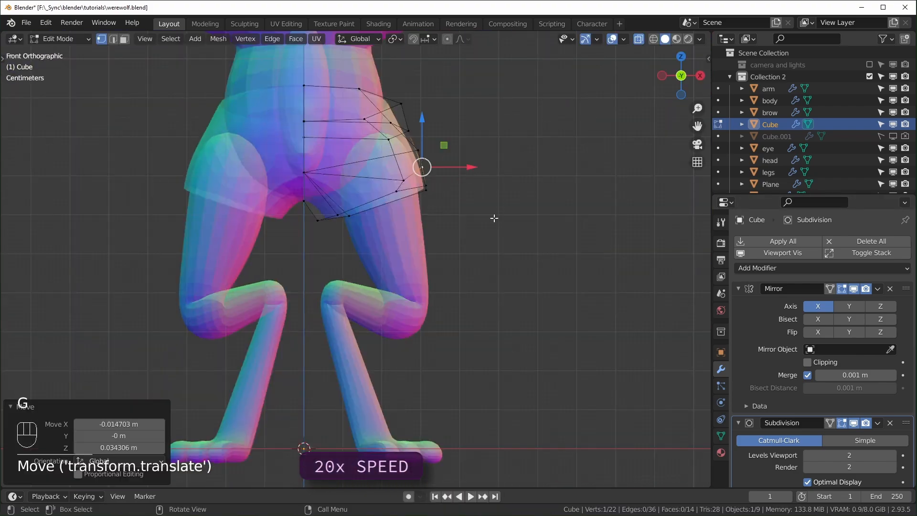
# Step: In side view, rotate the selected vertices of the shorts to refine their shape
pyautogui.moveTo(454, 165); pyautogui.dragTo(349, 170, button='middle')
pyautogui.press('KP_3')
pyautogui.press('r')
pyautogui.click(233, 178)
pyautogui.moveTo(411, 210); pyautogui.dragTo(506, 225, button='middle')
pyautogui.click(350, 156)
pyautogui.moveTo(405, 191); pyautogui.dragTo(358, 192, button='middle')
# Step: Raise the new small pocket plane 0.68635 m along Z and move it along X toward the hip
pyautogui.moveTo(457, 263); pyautogui.dragTo(457, 179)
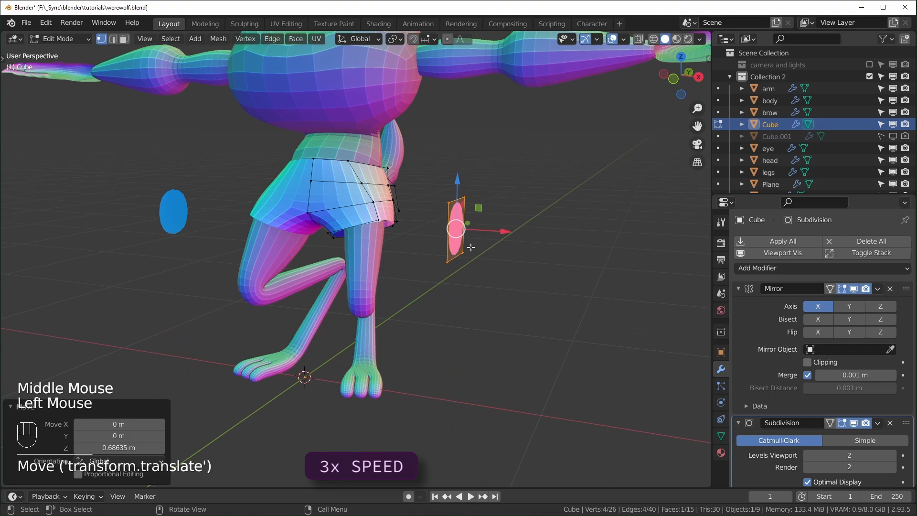
pyautogui.scroll(2, 471, 247)
pyautogui.moveTo(546, 217); pyautogui.dragTo(480, 210)
# Step: Scale the pocket plane along Y and shift it along X beside the leg
pyautogui.moveTo(537, 258); pyautogui.dragTo(489, 266, button='middle')
pyautogui.press('s')
pyautogui.press('y')
pyautogui.click(423, 243)
pyautogui.moveTo(394, 243)
pyautogui.mouseDown(button='middle')
pyautogui.moveTo(414, 243)
pyautogui.moveTo(395, 242)
pyautogui.mouseUp(button='middle')
pyautogui.moveTo(418, 209); pyautogui.dragTo(440, 206)
# Step: In side view, rotate the pocket plane to follow the leg and raise it slightly along Z
pyautogui.press('KP_3')
pyautogui.press('r')
pyautogui.click(424, 251)
pyautogui.moveTo(339, 146); pyautogui.dragTo(340, 135)
# Step: In front view, move the pocket plane inward against the thigh and rotate it to match the slope
pyautogui.press('KP_1')
pyautogui.moveTo(504, 183); pyautogui.dragTo(430, 171)
pyautogui.press('r')
pyautogui.click(514, 165)
# Step: Move the pocket plane -0.019114 m in Y and -0.026465 m in Z, rotate it about Z and shift it 0.011622 m in X
pyautogui.moveTo(430, 172); pyautogui.dragTo(363, 184, button='middle')
pyautogui.press('KP_3')
pyautogui.moveTo(356, 172); pyautogui.dragTo(350, 180)
pyautogui.moveTo(334, 208); pyautogui.dragTo(350, 166, button='middle')
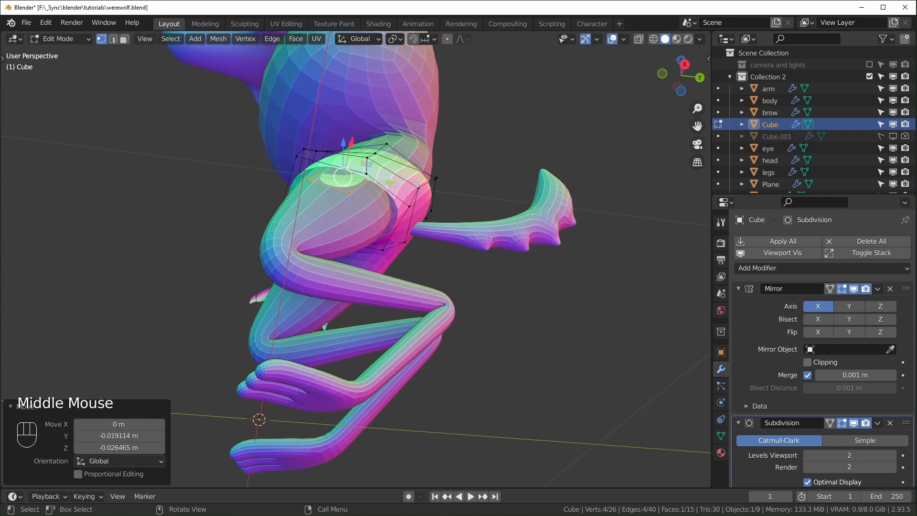
pyautogui.press('r')
pyautogui.press('z')
pyautogui.moveTo(345, 177); pyautogui.dragTo(352, 138)
pyautogui.moveTo(352, 138); pyautogui.dragTo(433, 281, button='middle')
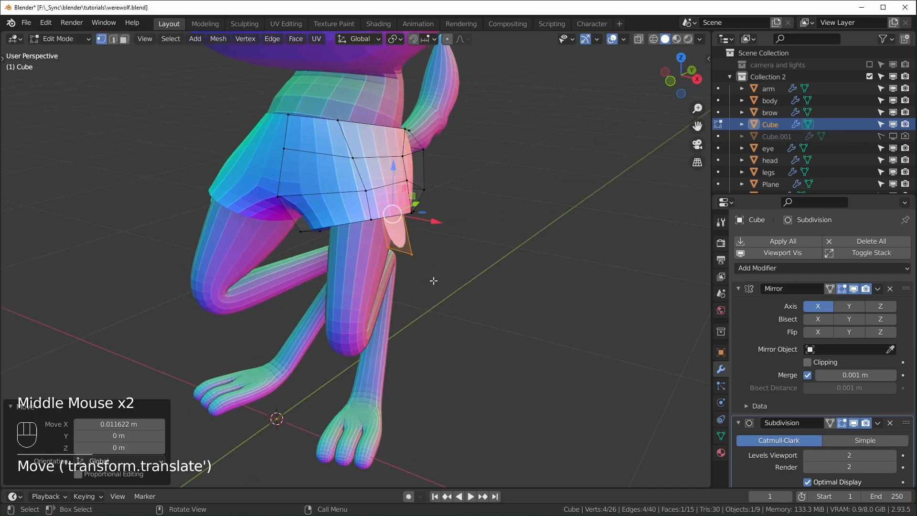
# Step: Separate the selected pocket plane from the shorts into its own object
pyautogui.press('p')
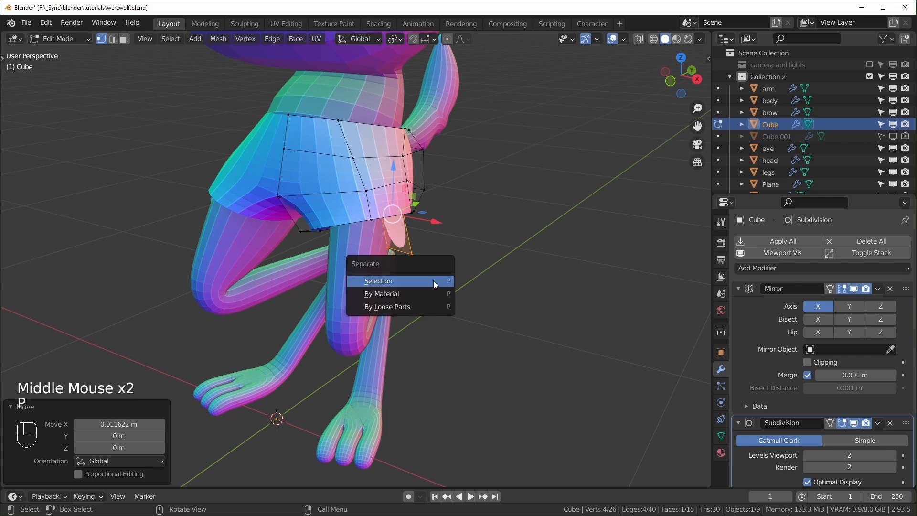
pyautogui.click(434, 281)
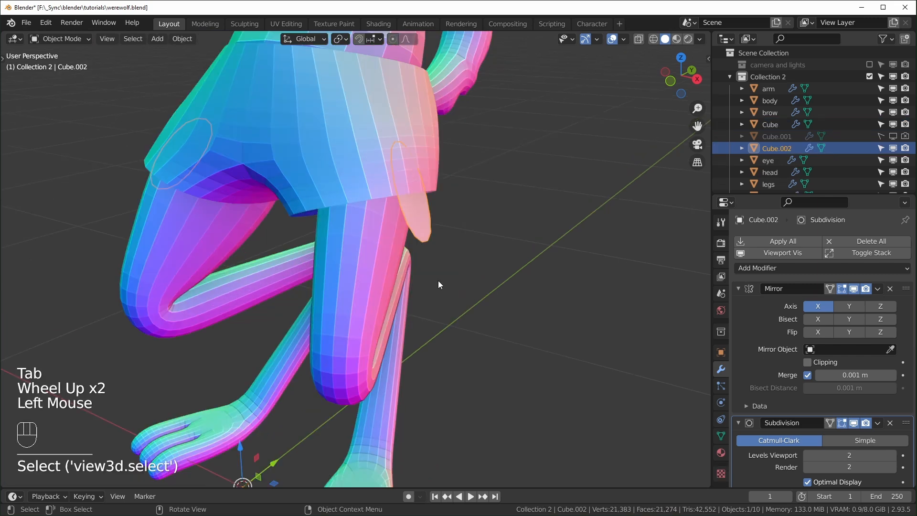
pyautogui.scroll(-1, 437, 280)
pyautogui.moveTo(438, 281); pyautogui.dragTo(477, 275, button='middle')
# Step: Add a Solidify modifier to the separated pocket and place it between Mirror and Subdivision
pyautogui.click(785, 268)
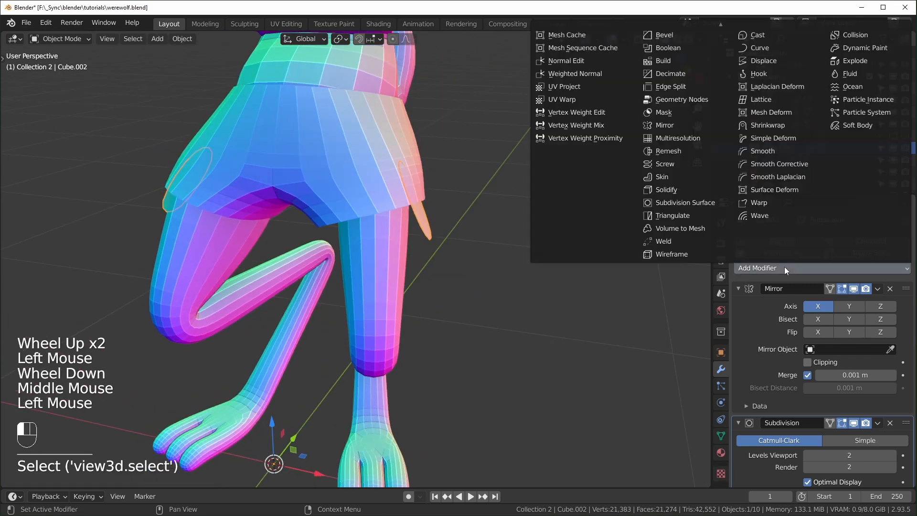
pyautogui.scroll(-1, 786, 385)
pyautogui.click(783, 248)
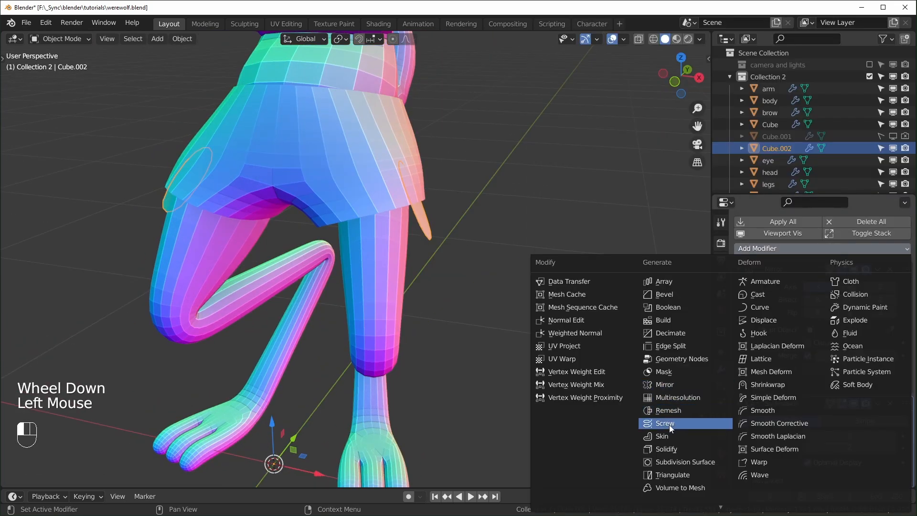
pyautogui.click(671, 449)
pyautogui.scroll(-2, 812, 358)
pyautogui.moveTo(883, 335); pyautogui.dragTo(882, 254)
# Step: Fine-tune the thickness of the pocket's Solidify modifier
pyautogui.scroll(1, 509, 315)
pyautogui.moveTo(509, 315); pyautogui.dragTo(496, 311, button='middle')
pyautogui.scroll(-2, 849, 294)
pyautogui.scroll(2, 849, 294)
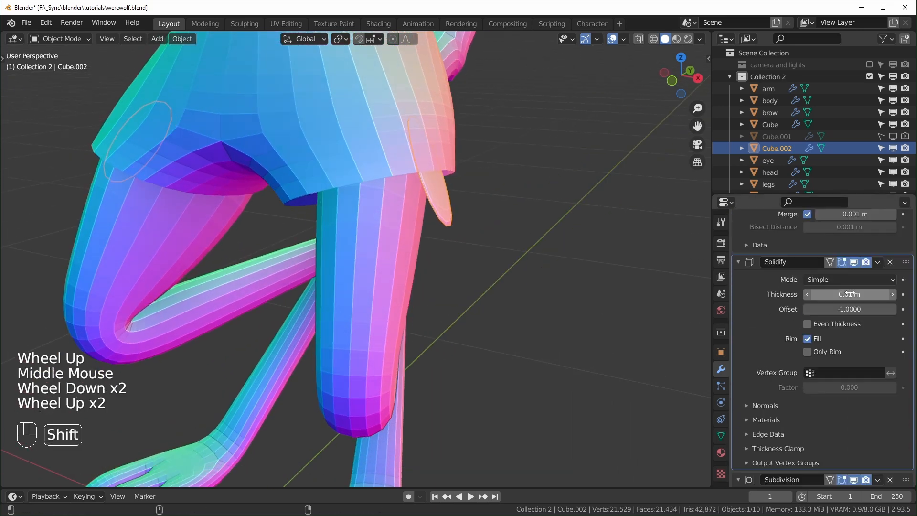
pyautogui.keyDown('shift'); pyautogui.moveTo(849, 294); pyautogui.dragTo(874, 295); pyautogui.keyUp('shift')
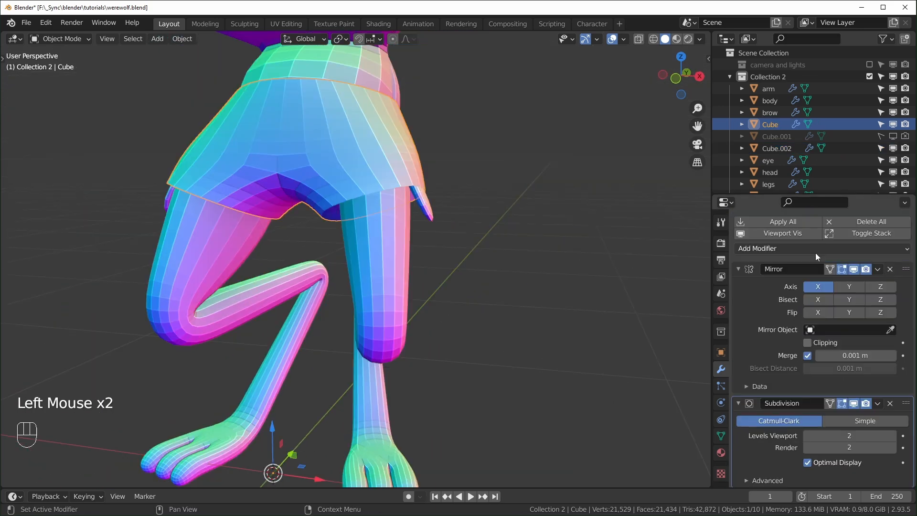
# Step: Add a Solidify modifier to the shorts and collapse the modifier settings
pyautogui.click(815, 249)
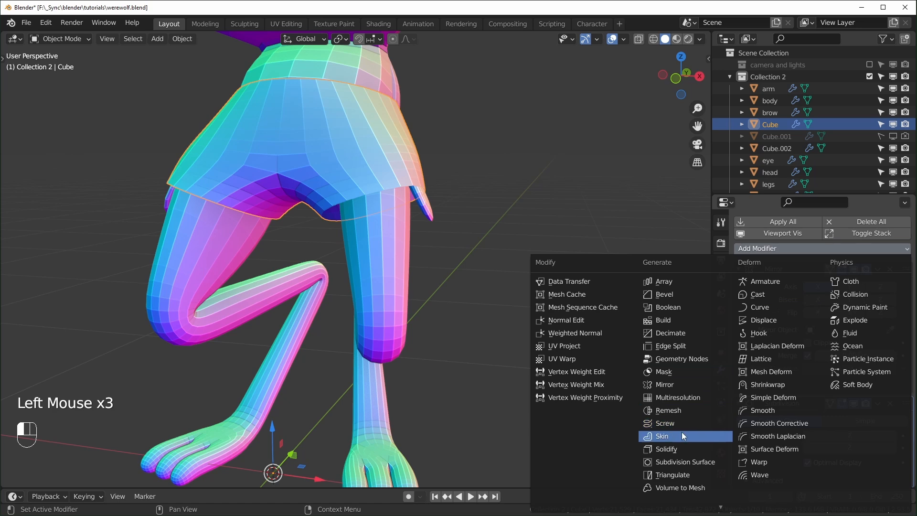
pyautogui.click(682, 449)
pyautogui.moveTo(578, 348); pyautogui.dragTo(607, 311, button='middle')
pyautogui.click(739, 288)
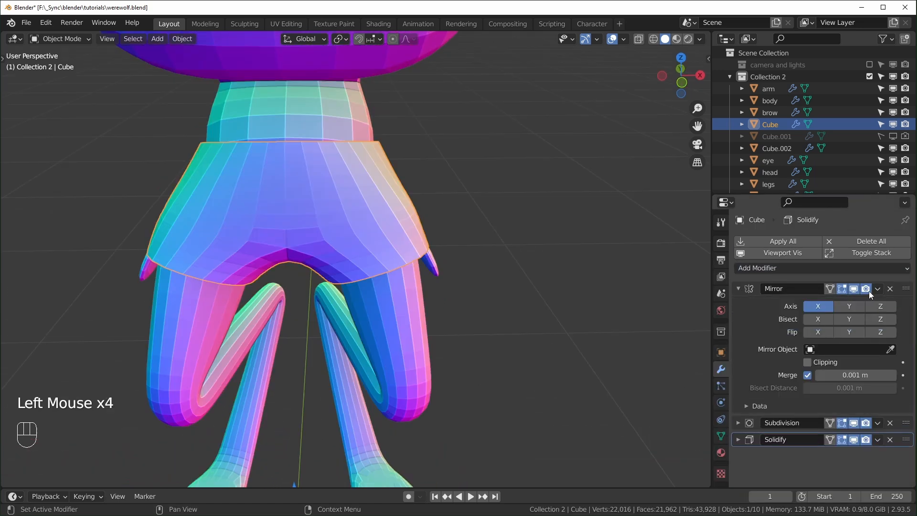
# Step: Apply the Mirror and Subdivision modifiers on the shorts, keeping Solidify live
pyautogui.click(877, 289)
pyautogui.click(856, 305)
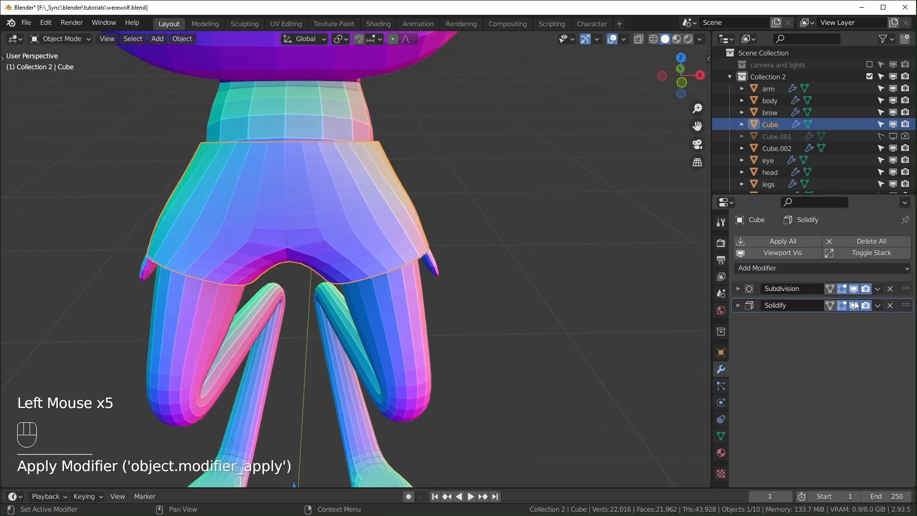
pyautogui.moveTo(870, 288); pyautogui.dragTo(852, 298)
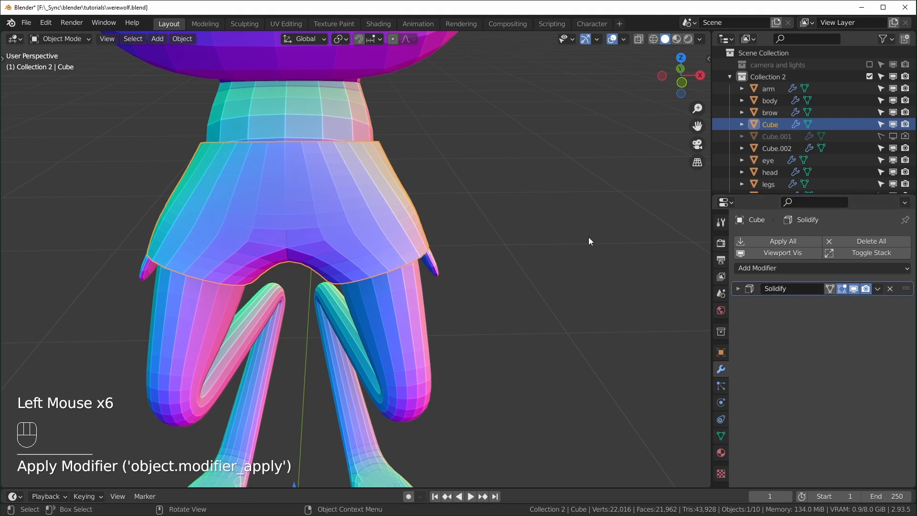
# Step: Add a level 2 Subdivision modifier to the shorts and place it above Solidify
pyautogui.moveTo(580, 230); pyautogui.dragTo(567, 278, button='middle')
pyautogui.press('KP_1')
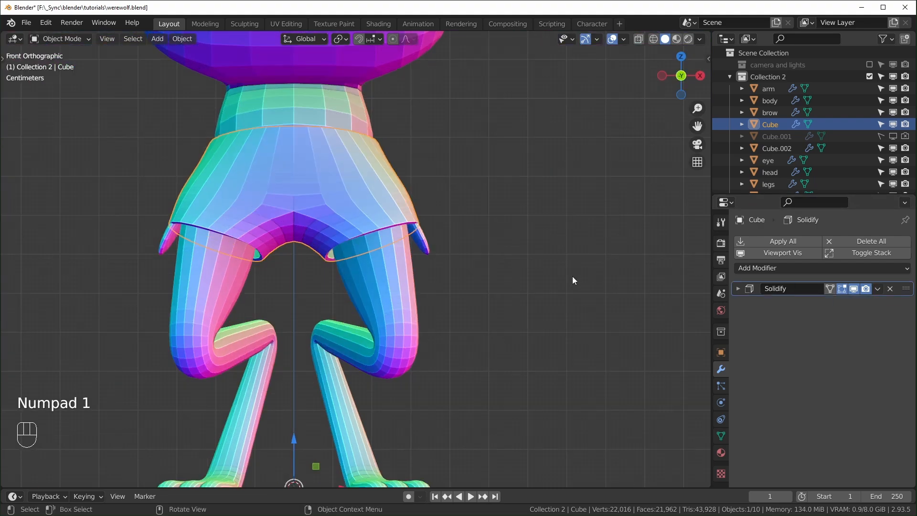
pyautogui.hotkey('ctrl', '2')
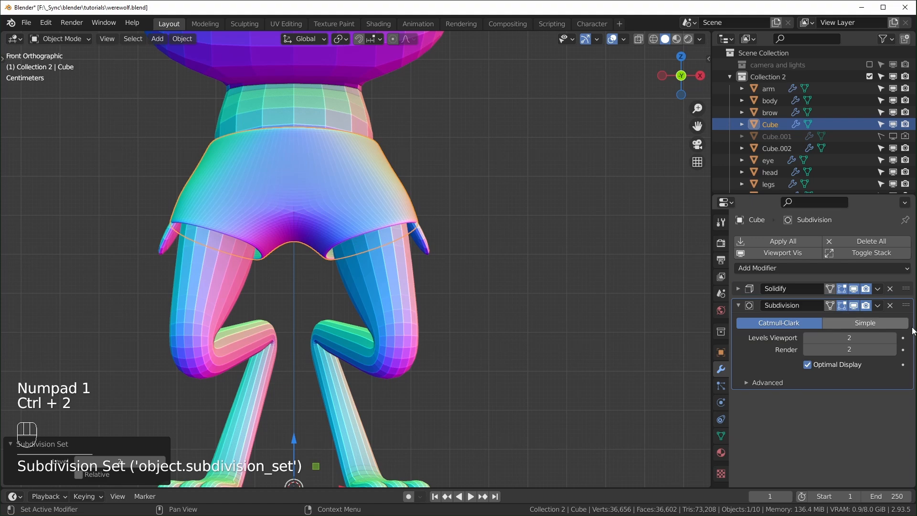
pyautogui.moveTo(904, 308); pyautogui.dragTo(904, 291)
pyautogui.hotkey('shift', 'a')
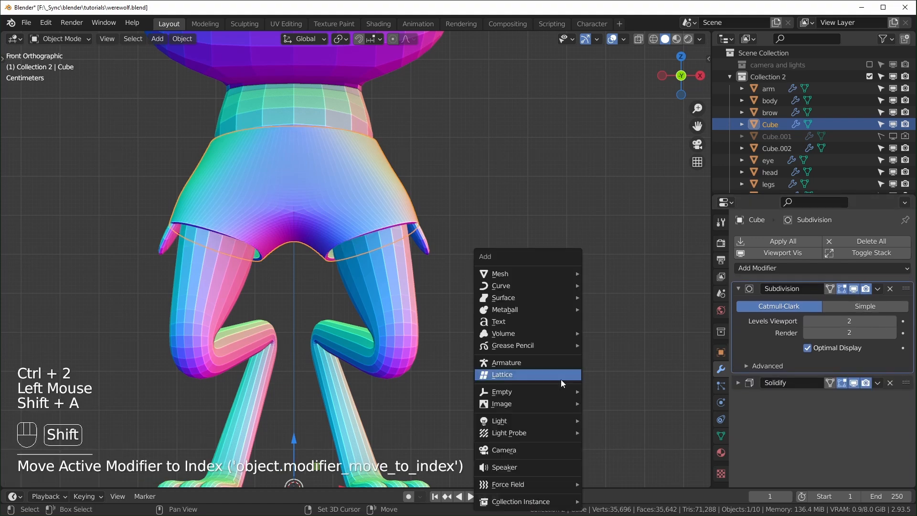
# Step: Add a Mirror modifier to the shorts, place it first in the stack and enter Edit Mode
pyautogui.click(789, 268)
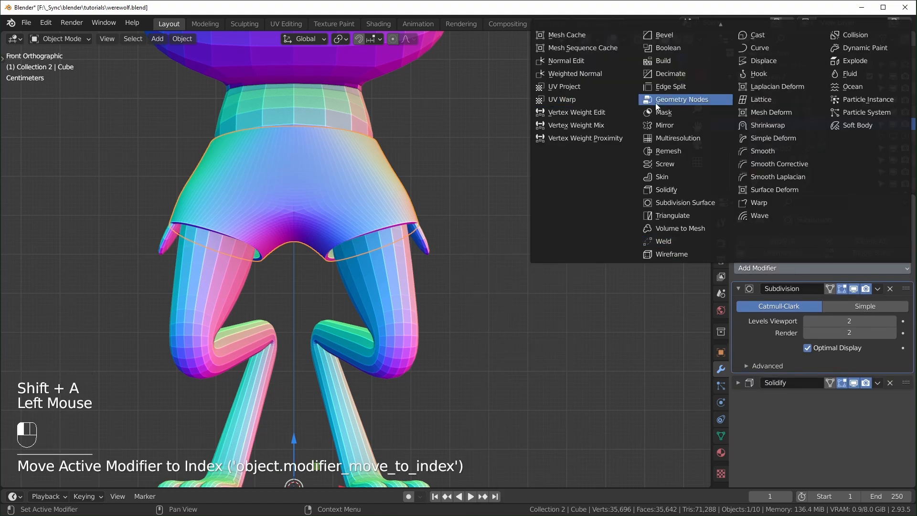
pyautogui.click(677, 126)
pyautogui.moveTo(678, 128); pyautogui.dragTo(478, 263, button='middle')
pyautogui.press('Tab')
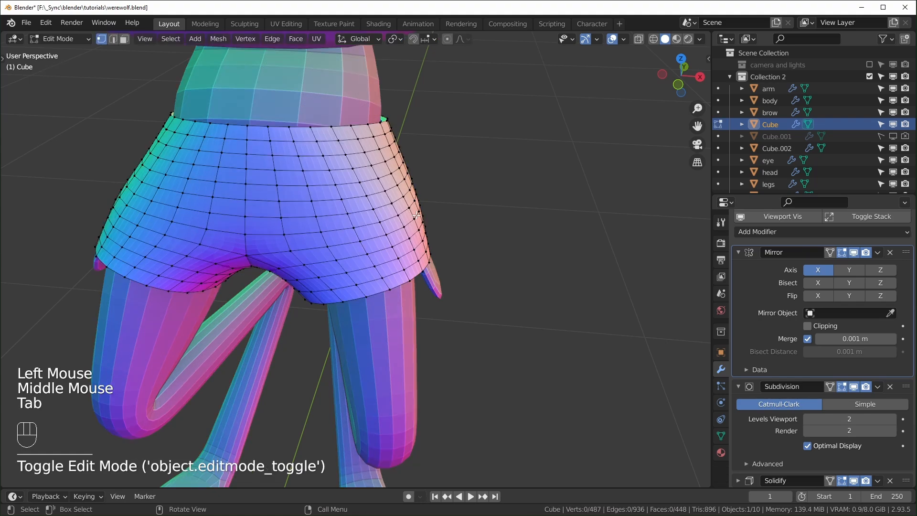
# Step: Reorder the shorts' modifiers so that Solidify comes before Subdivision
pyautogui.moveTo(409, 210); pyautogui.dragTo(430, 217, button='middle')
pyautogui.moveTo(325, 294); pyautogui.dragTo(382, 277, button='middle')
pyautogui.press('KP_1')
pyautogui.keyDown('shift'); pyautogui.moveTo(687, 283); pyautogui.dragTo(706, 302, button='middle'); pyautogui.keyUp('shift')
pyautogui.moveTo(906, 481); pyautogui.dragTo(906, 386)
pyautogui.scroll(2, 424, 337)
# Step: Select all vertices on the negative X half of the shorts and delete them
pyautogui.moveTo(424, 337); pyautogui.dragTo(334, 200, button='middle')
pyautogui.scroll(-1, 215, 157)
pyautogui.press('2')
pyautogui.hotkey('alt', 'z')
pyautogui.press('1')
pyautogui.moveTo(129, 75); pyautogui.dragTo(308, 325)
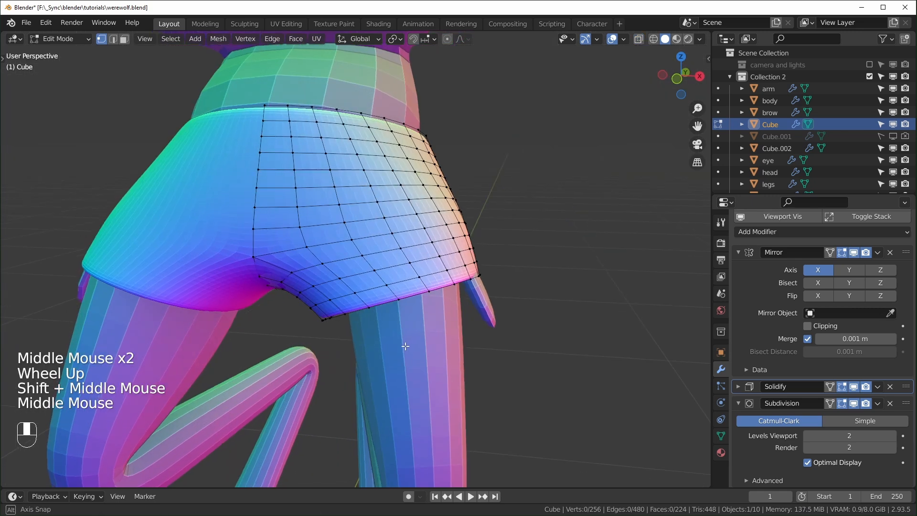
# Step: Select the ring of short vertical edges around the leg hem and apply Edge Split to them
pyautogui.press('2')
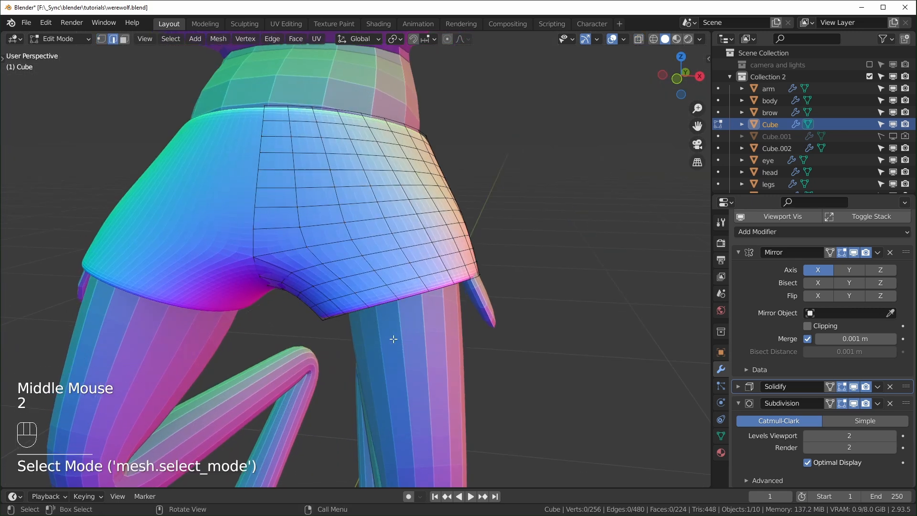
pyautogui.keyDown('ctrl'); pyautogui.keyDown('alt'); pyautogui.click(416, 308); pyautogui.keyUp('alt'); pyautogui.keyUp('ctrl')
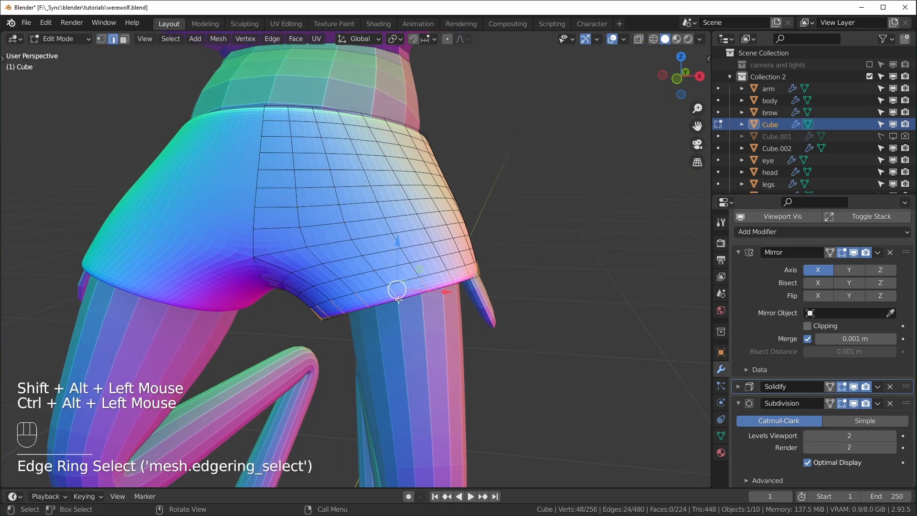
pyautogui.moveTo(366, 304); pyautogui.dragTo(424, 313, button='middle')
pyautogui.rightClick(417, 289)
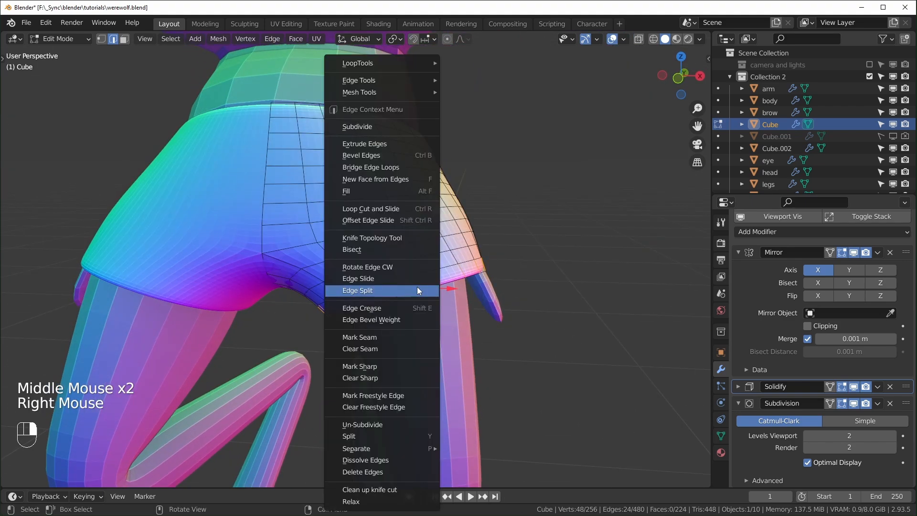
pyautogui.click(408, 289)
pyautogui.moveTo(434, 308)
pyautogui.mouseDown(button='middle')
pyautogui.moveTo(334, 310)
pyautogui.moveTo(449, 311)
pyautogui.mouseUp(button='middle')
pyautogui.scroll(2, 450, 314)
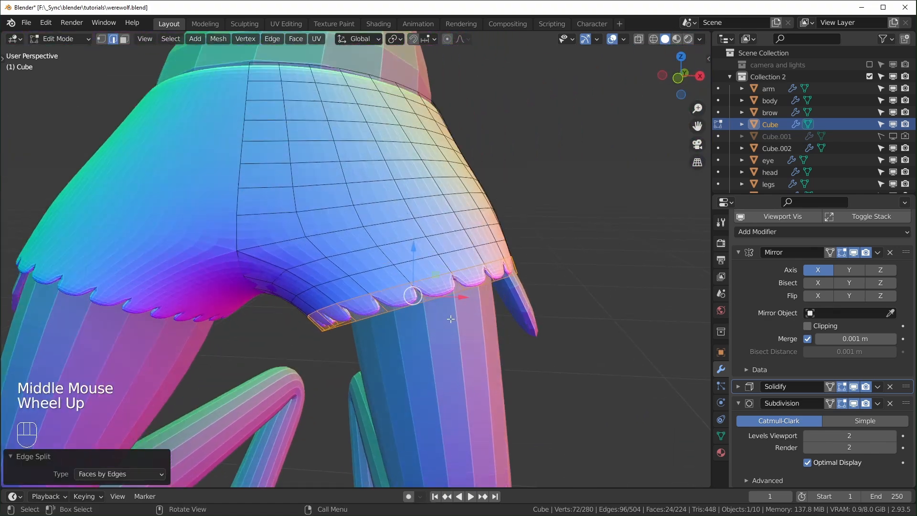
# Step: Select the bottom edges of all the split hem pieces and scale them about their individual origins to about 0.35
pyautogui.click(372, 318)
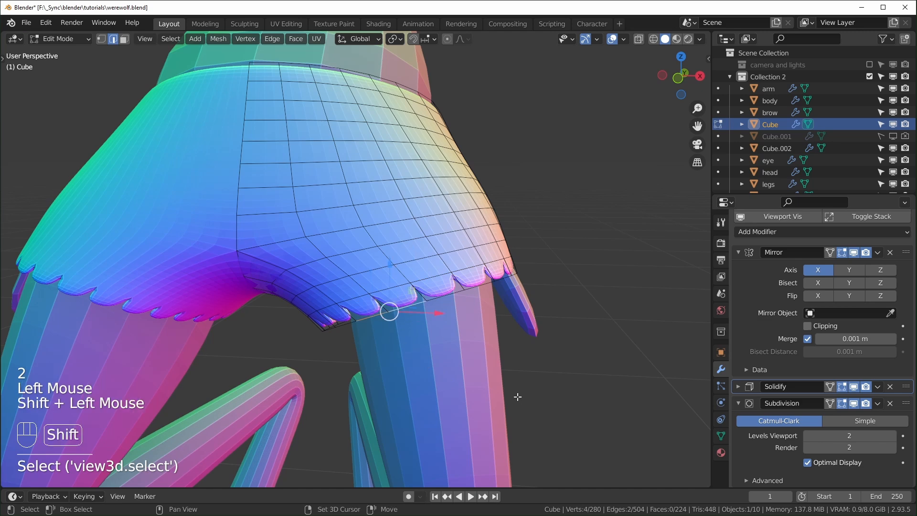
pyautogui.press('shift+ctrl+KP_Add')
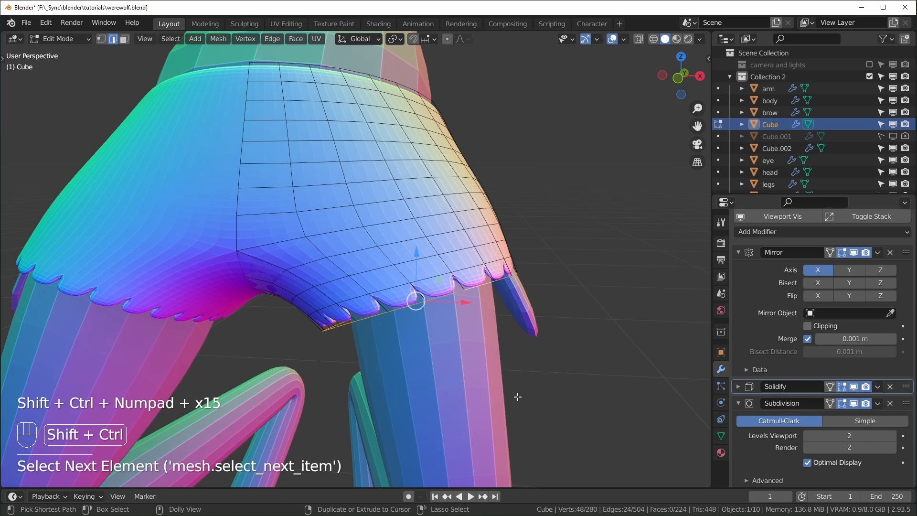
pyautogui.press('.')
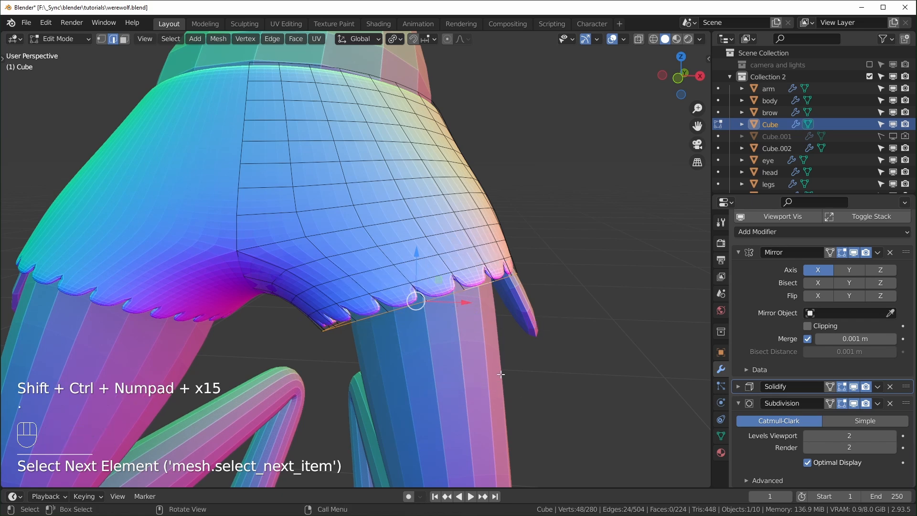
pyautogui.press('s')
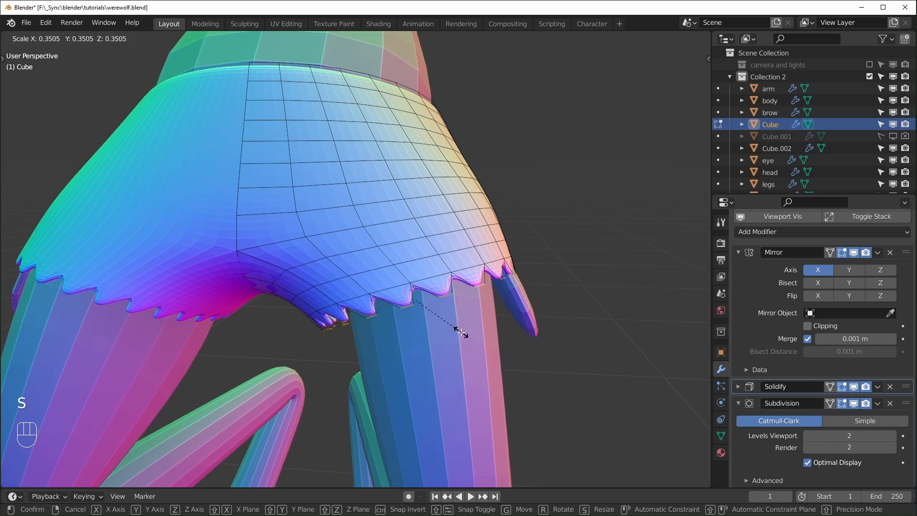
pyautogui.click(461, 332)
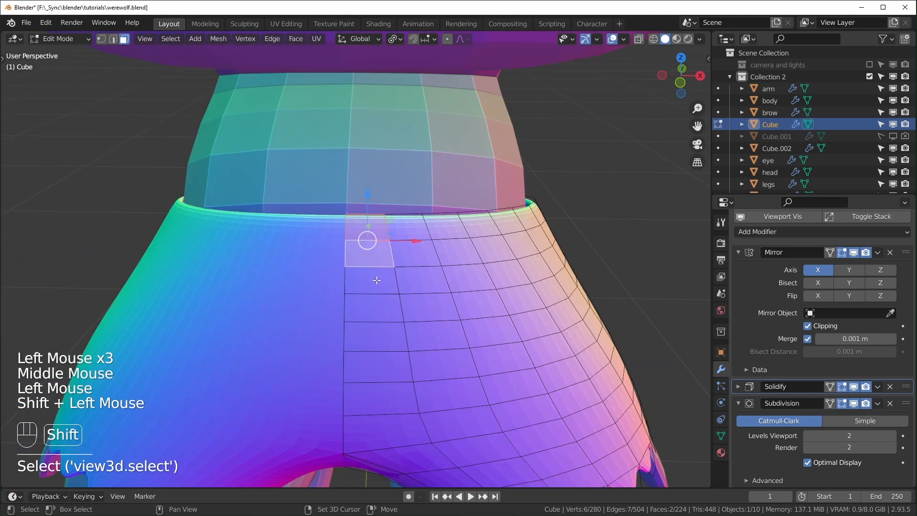
# Step: Inset the upper four front faces beside the centre line as one region, about 0.015 m without boundary, and adjust the result along X
pyautogui.keyDown('shift'); pyautogui.click(377, 281); pyautogui.keyUp('shift')
pyautogui.moveTo(444, 282); pyautogui.dragTo(281, 303, button='middle')
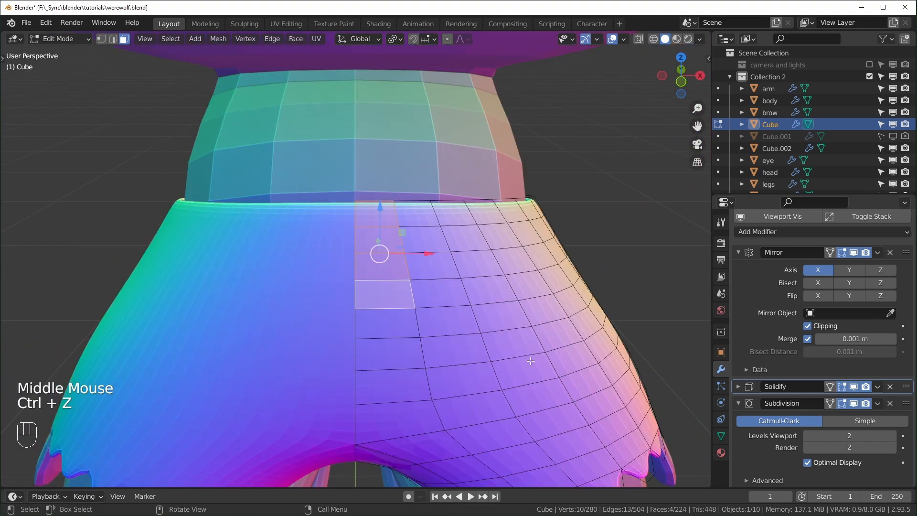
pyautogui.press('i')
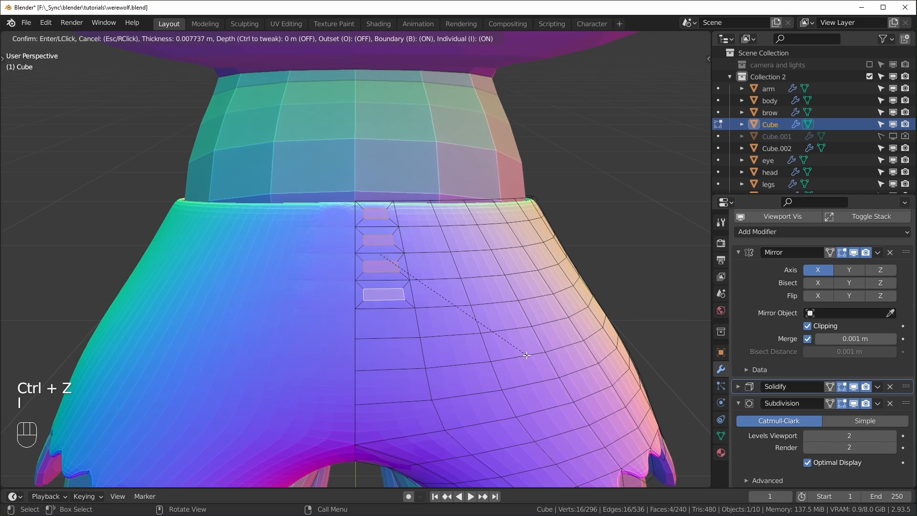
pyautogui.press('i')
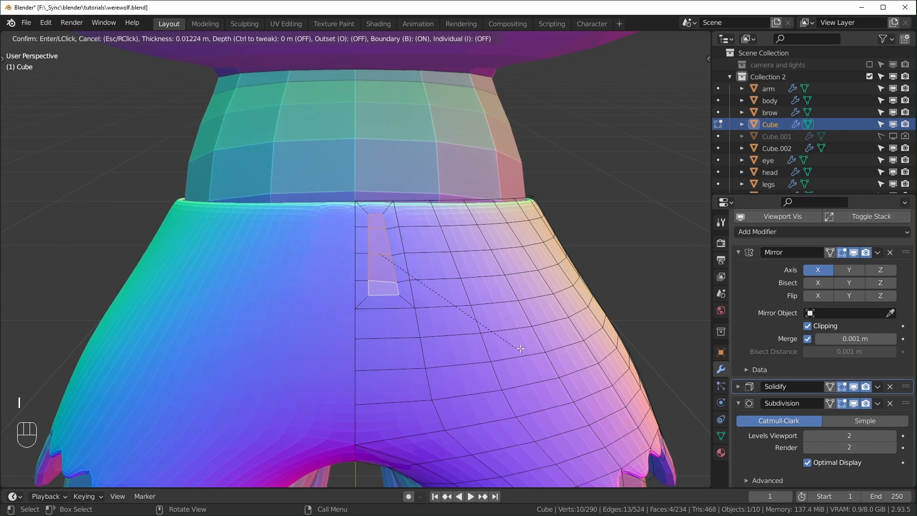
pyautogui.press('b')
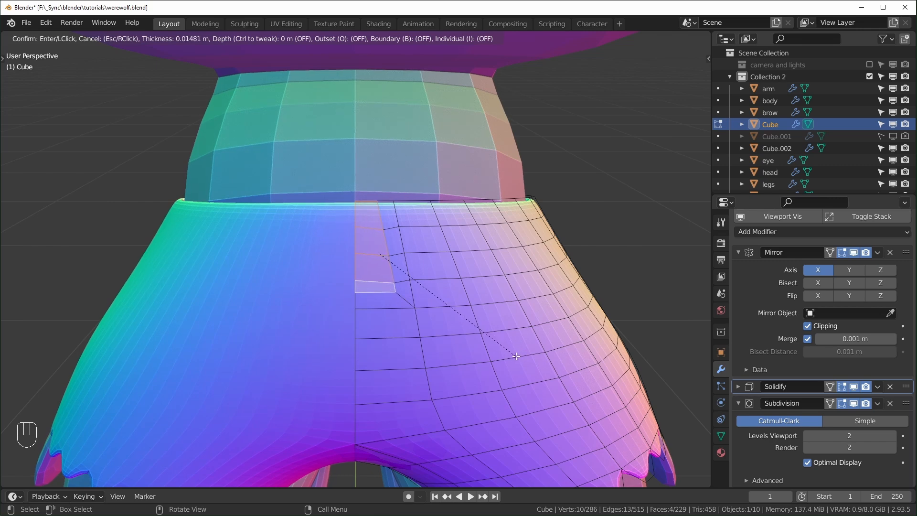
pyautogui.click(516, 356)
pyautogui.press('g')
pyautogui.press('x')
pyautogui.click(428, 264)
# Step: Select the four inset fly faces at the front centre and extrude them outward about 0.006 m
pyautogui.press('3')
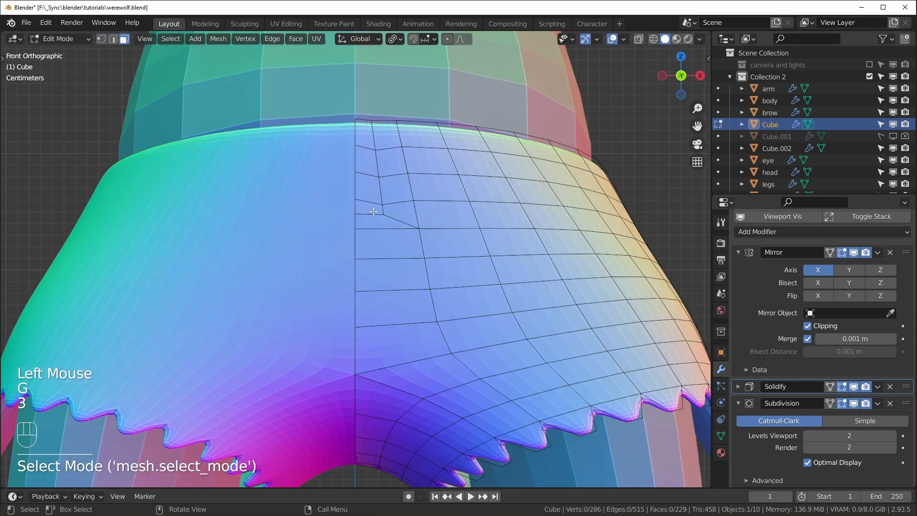
pyautogui.click(371, 209)
pyautogui.keyDown('shift'); pyautogui.click(370, 189); pyautogui.keyUp('shift')
pyautogui.keyDown('shift'); pyautogui.click(368, 162); pyautogui.keyUp('shift')
pyautogui.keyDown('shift'); pyautogui.click(365, 136); pyautogui.keyUp('shift')
pyautogui.moveTo(433, 191); pyautogui.dragTo(401, 297, button='middle')
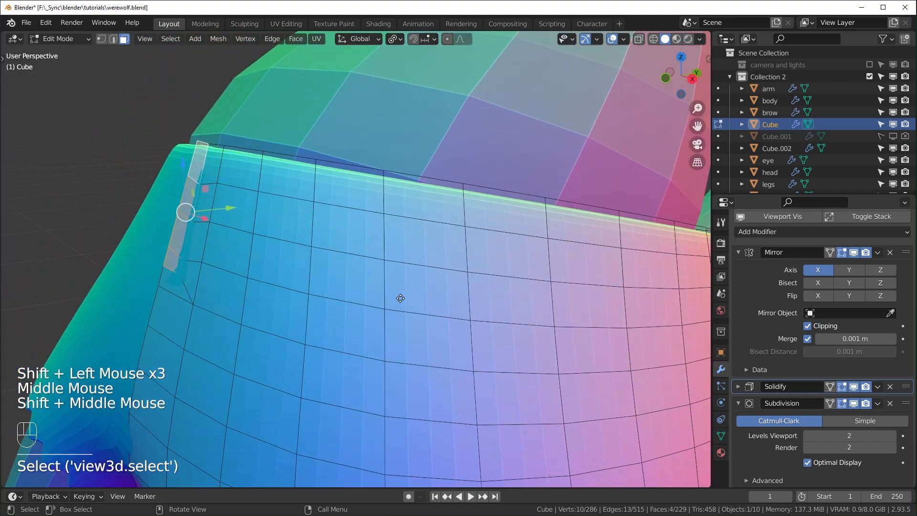
pyautogui.press('e')
pyautogui.moveTo(400, 297); pyautogui.dragTo(411, 268, button='middle')
pyautogui.scroll(2, 410, 268)
pyautogui.keyDown('shift'); pyautogui.moveTo(410, 267); pyautogui.dragTo(413, 228, button='middle'); pyautogui.keyUp('shift')
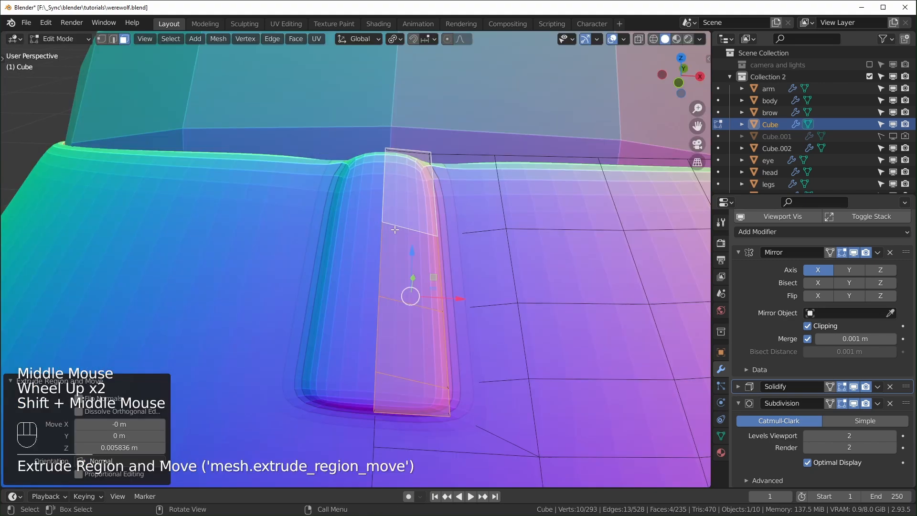
# Step: Slide the centre-line vertex at the lower edge of the fly's top face downward by a factor of 0.294
pyautogui.press('1')
pyautogui.click(383, 221)
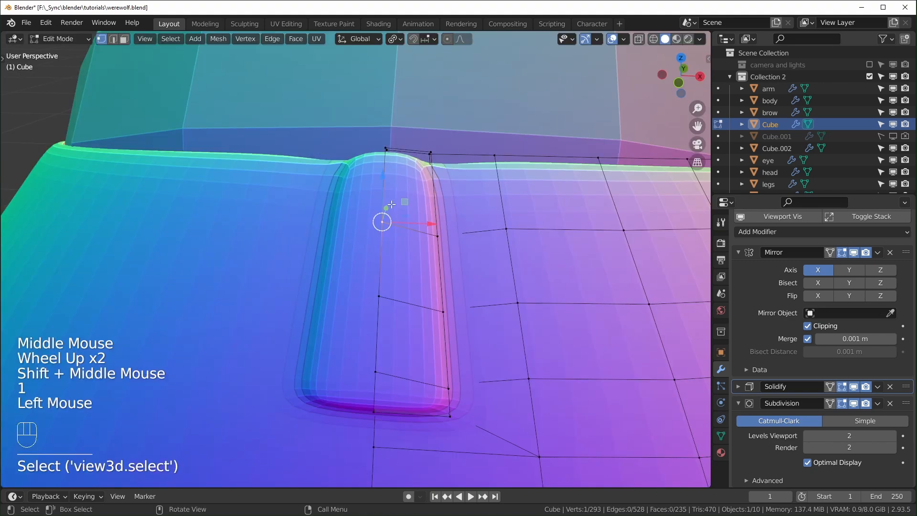
pyautogui.press('g')
pyautogui.press('g')
pyautogui.click(412, 197)
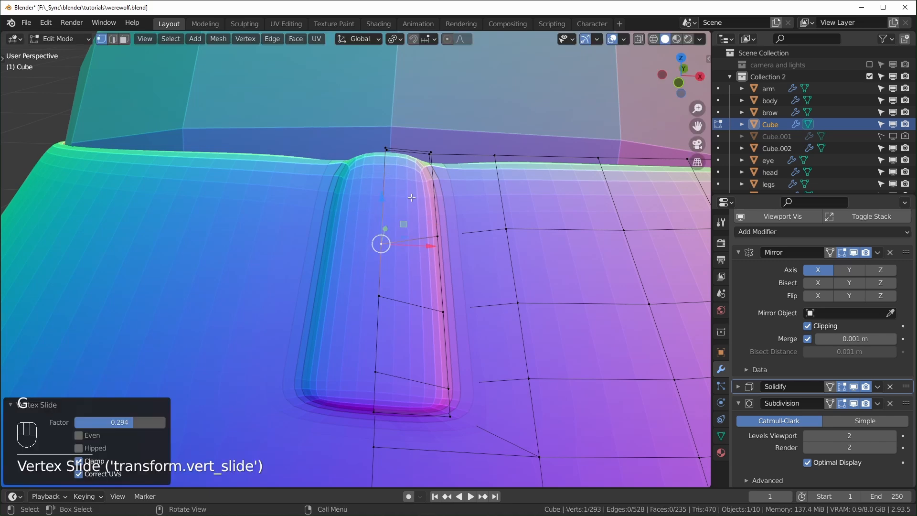
# Step: Inset the fly's top face for a button and set the inset face's mean crease to 0.95
pyautogui.press('3')
pyautogui.click(408, 203)
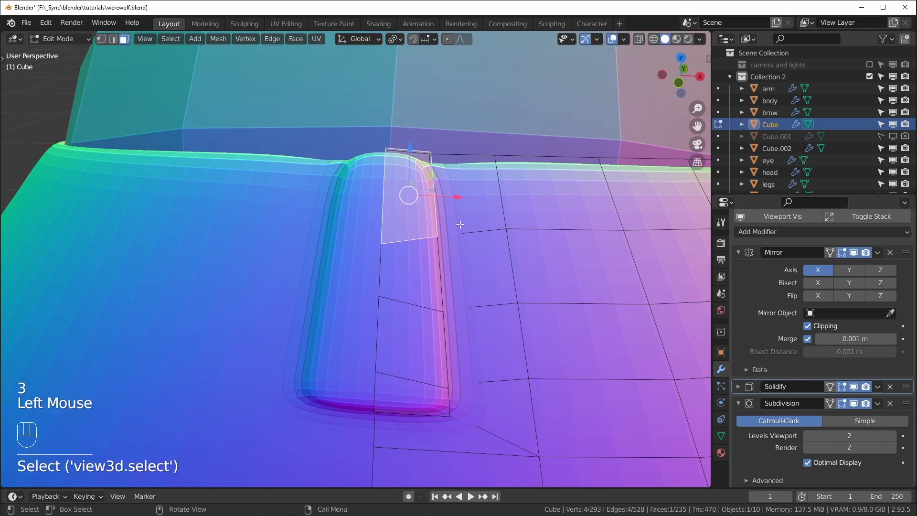
pyautogui.press('i')
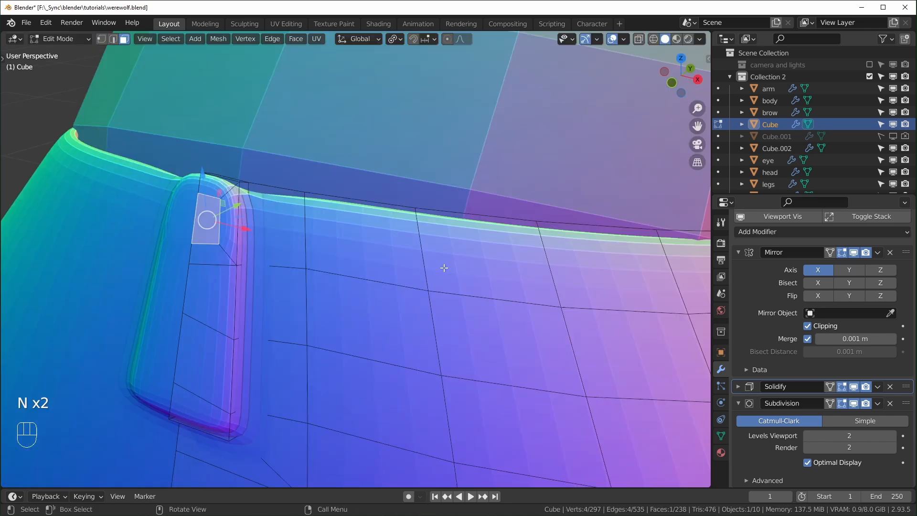
pyautogui.press('n')
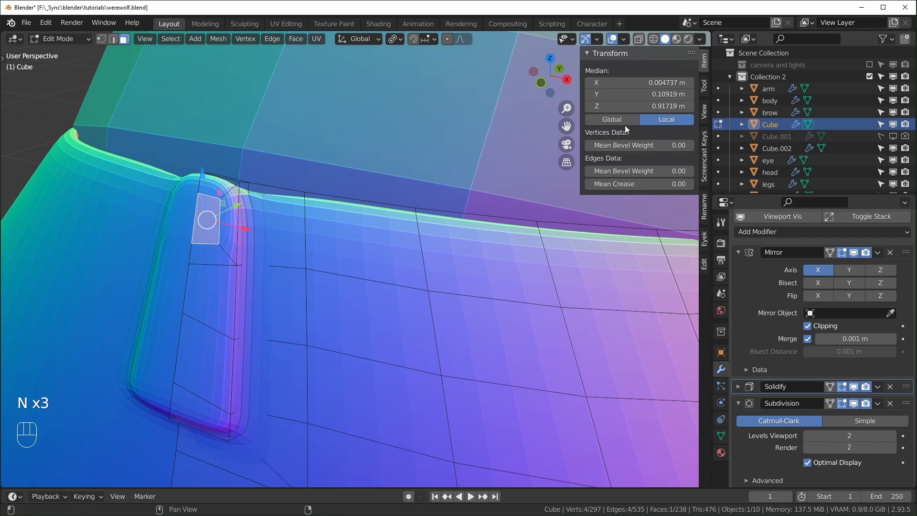
pyautogui.moveTo(635, 184); pyautogui.dragTo(687, 184)
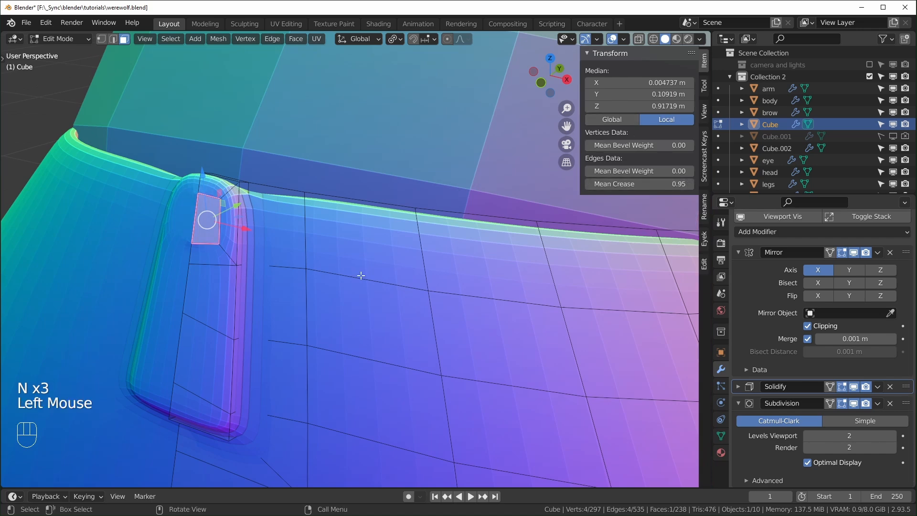
# Step: Extrude the creased button face outward about 0.006 m and set the new front face's mean crease to 0
pyautogui.press('e')
pyautogui.click(382, 277)
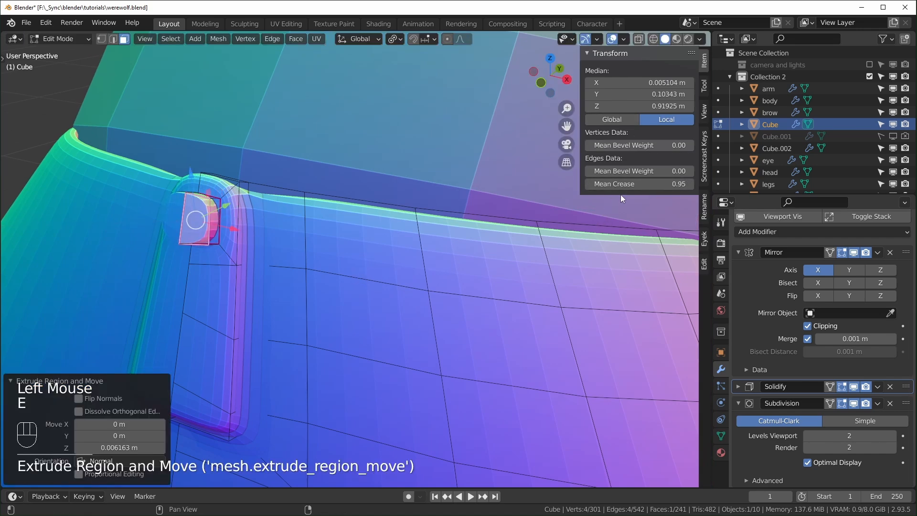
pyautogui.moveTo(639, 185); pyautogui.dragTo(637, 184)
pyautogui.moveTo(248, 245); pyautogui.dragTo(464, 241, button='middle')
pyautogui.moveTo(626, 262); pyautogui.dragTo(502, 263, button='middle')
pyautogui.moveTo(291, 273); pyautogui.dragTo(156, 272, button='middle')
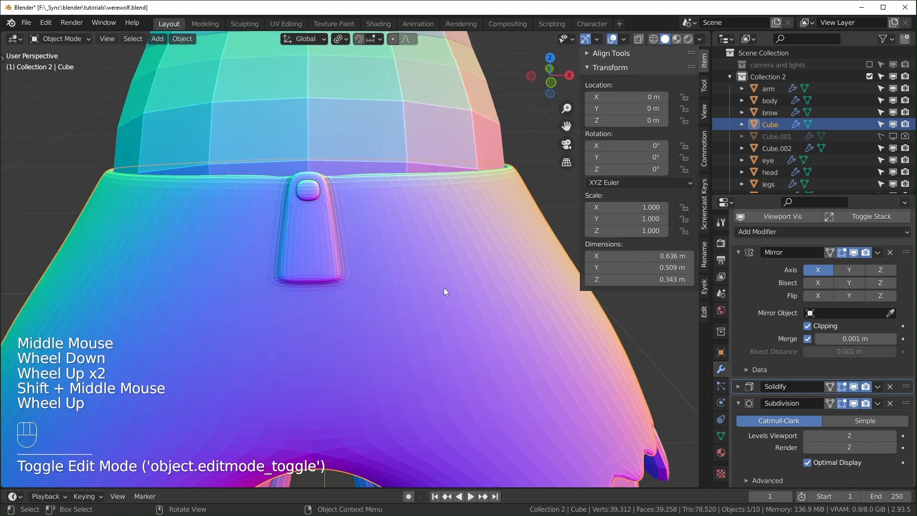
# Step: Reshape the lower part of the front fly by moving its vertices in the front view
pyautogui.press('Tab')
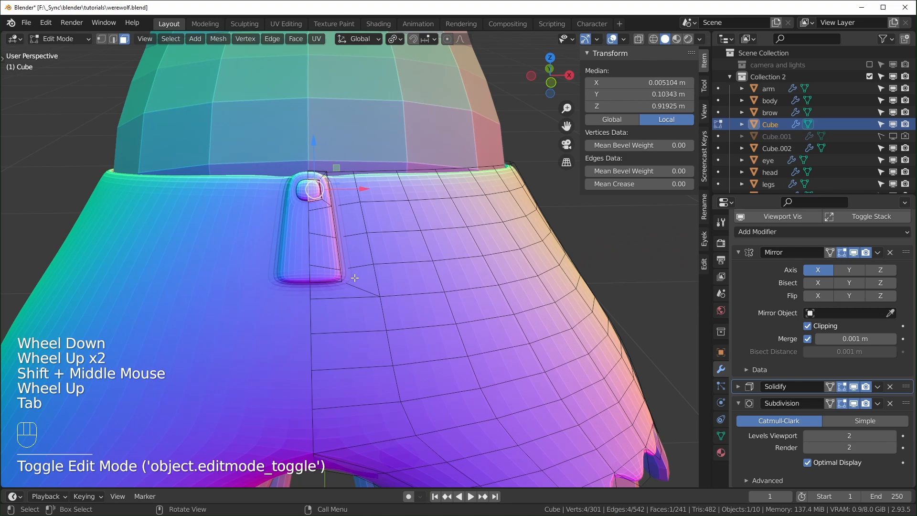
pyautogui.press('KP_1')
pyautogui.hotkey('alt', 'z')
pyautogui.keyDown('shift'); pyautogui.moveTo(338, 249); pyautogui.dragTo(339, 297, button='middle'); pyautogui.keyUp('shift')
pyautogui.hotkey('alt', 'z')
pyautogui.press('1')
pyautogui.scroll(1, 340, 290)
pyautogui.moveTo(311, 265); pyautogui.dragTo(332, 243)
pyautogui.moveTo(372, 255); pyautogui.dragTo(364, 256)
pyautogui.moveTo(303, 267); pyautogui.dragTo(346, 260)
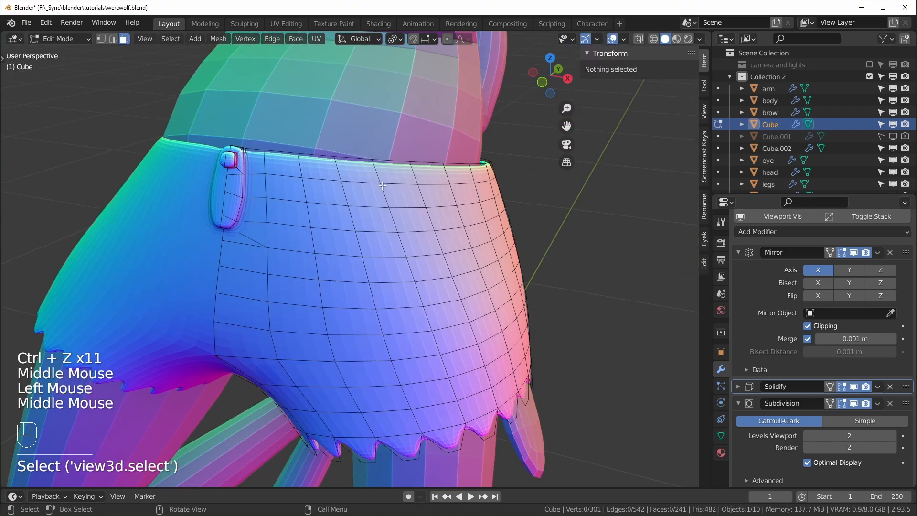
# Step: Select separate pairs of faces along the waistband and extrude them along their normals as belt loops
pyautogui.click(317, 184)
pyautogui.moveTo(318, 184); pyautogui.dragTo(413, 242, button='middle')
pyautogui.keyDown('shift'); pyautogui.click(276, 181); pyautogui.keyUp('shift')
pyautogui.keyDown('shift'); pyautogui.click(445, 196); pyautogui.keyUp('shift')
pyautogui.moveTo(445, 197); pyautogui.dragTo(506, 271, button='middle')
pyautogui.hotkey('alt', 'e')
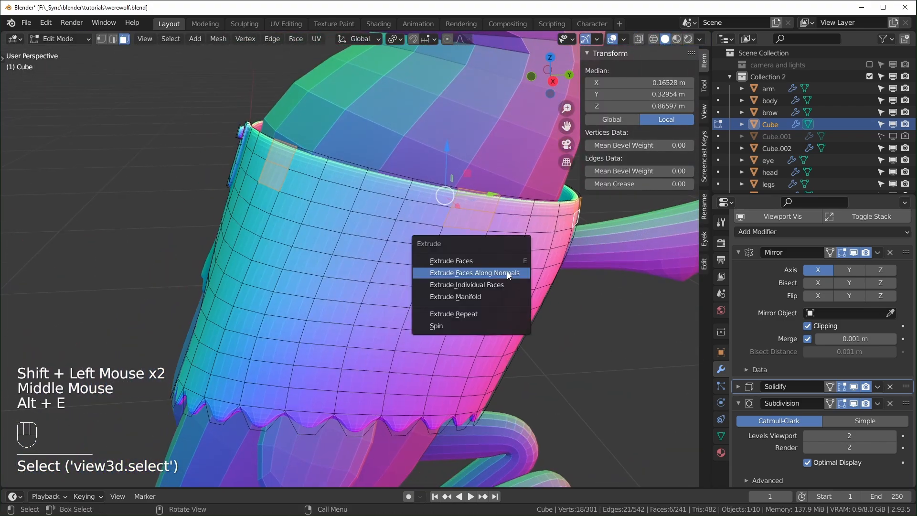
pyautogui.click(506, 272)
pyautogui.click(306, 222)
# Step: Select an L-shaped run of edges on the side of the shorts between the belt loops and bevel it for pocket trim
pyautogui.moveTo(305, 222); pyautogui.dragTo(323, 228, button='middle')
pyautogui.moveTo(323, 227); pyautogui.dragTo(330, 228, button='middle')
pyautogui.press('1')
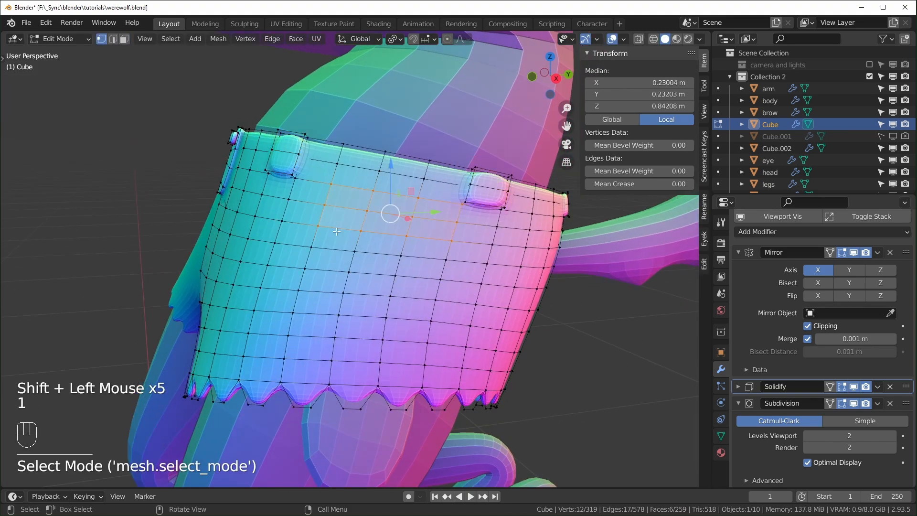
pyautogui.click(323, 202)
pyautogui.press('2')
pyautogui.click(324, 195)
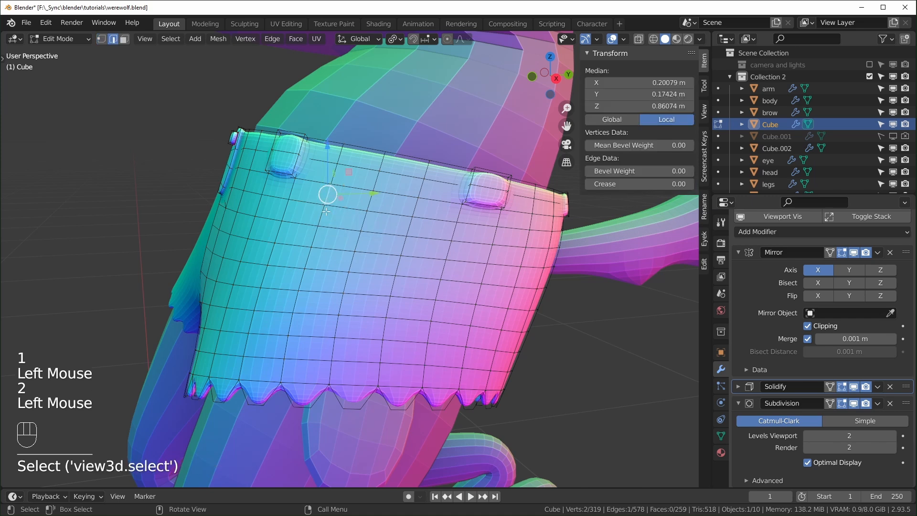
pyautogui.keyDown('shift'); pyautogui.click(338, 230); pyautogui.keyUp('shift')
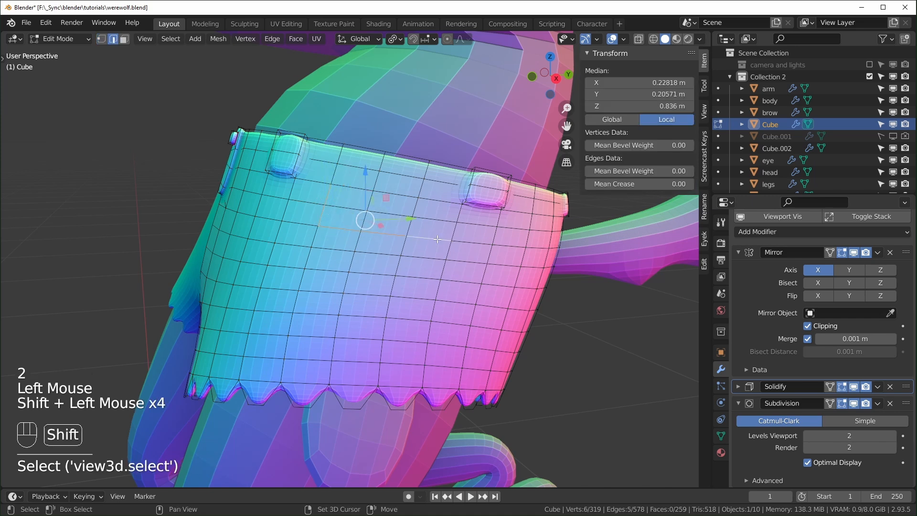
pyautogui.hotkey('ctrl', 'b')
pyautogui.click(506, 259)
# Step: Extrude the bevelled L-shaped pocket strip outward from the shorts and save the file
pyautogui.moveTo(506, 259); pyautogui.dragTo(521, 308, button='middle')
pyautogui.scroll(3, 508, 270)
pyautogui.press('e')
pyautogui.scroll(-1, 515, 308)
pyautogui.click(511, 331)
pyautogui.scroll(-2, 511, 331)
pyautogui.scroll(2, 394, 315)
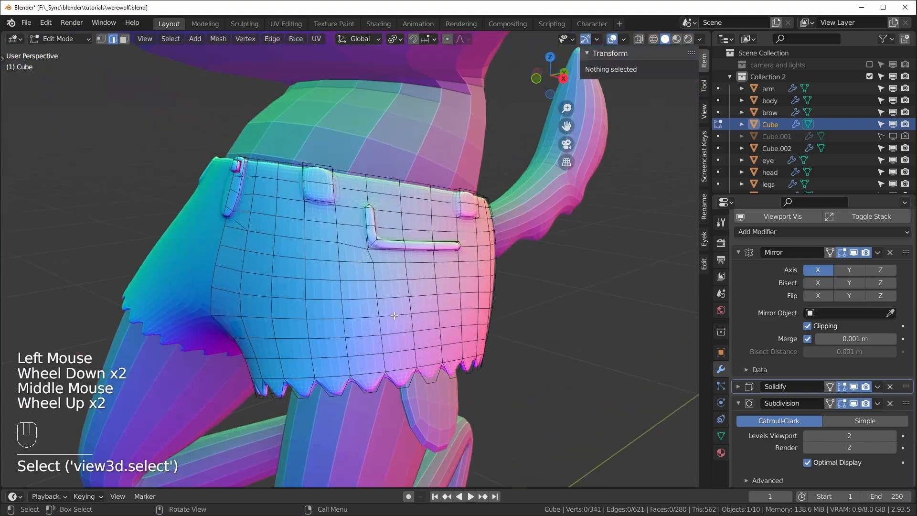
pyautogui.hotkey('ctrl', 'z')
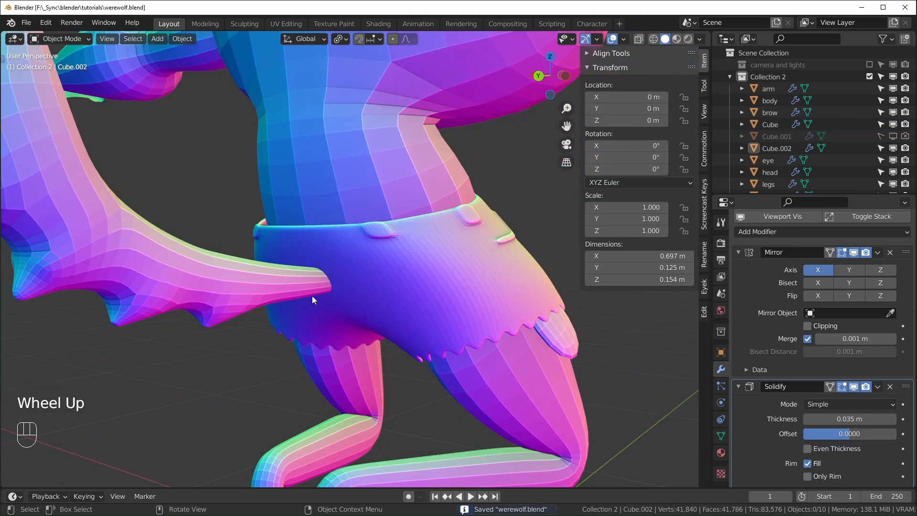
# Step: Try to cut a tail hole by deleting the three shorts faces around the tail base, and undo the deletion
pyautogui.scroll(1, 311, 296)
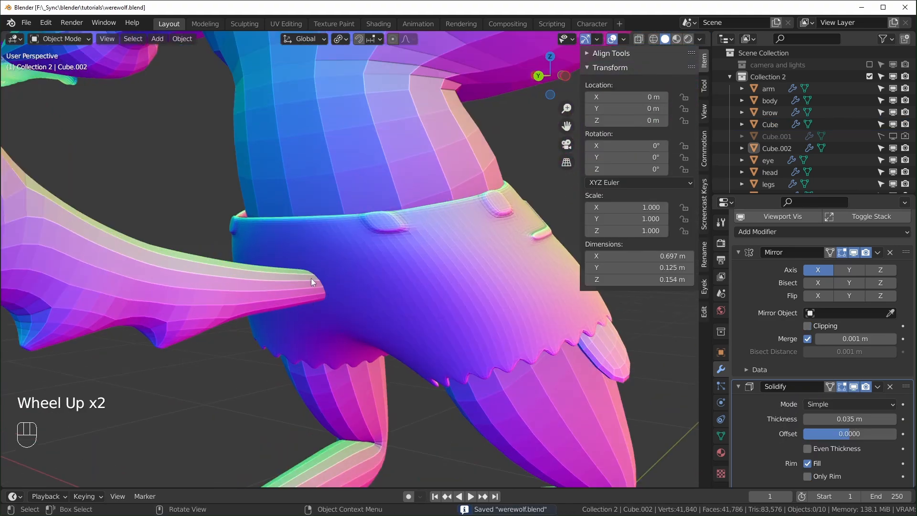
pyautogui.moveTo(314, 277); pyautogui.dragTo(386, 260, button='middle')
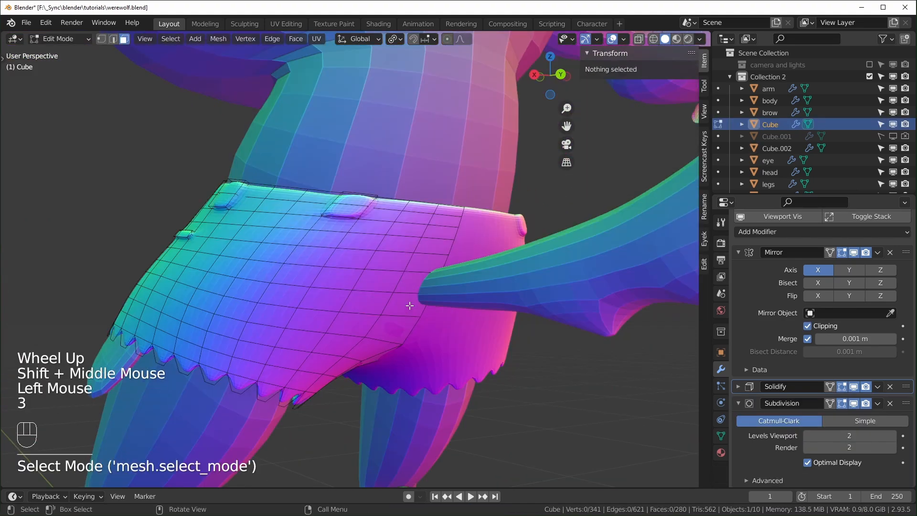
pyautogui.click(406, 302)
pyautogui.keyDown('shift'); pyautogui.click(414, 292); pyautogui.keyUp('shift')
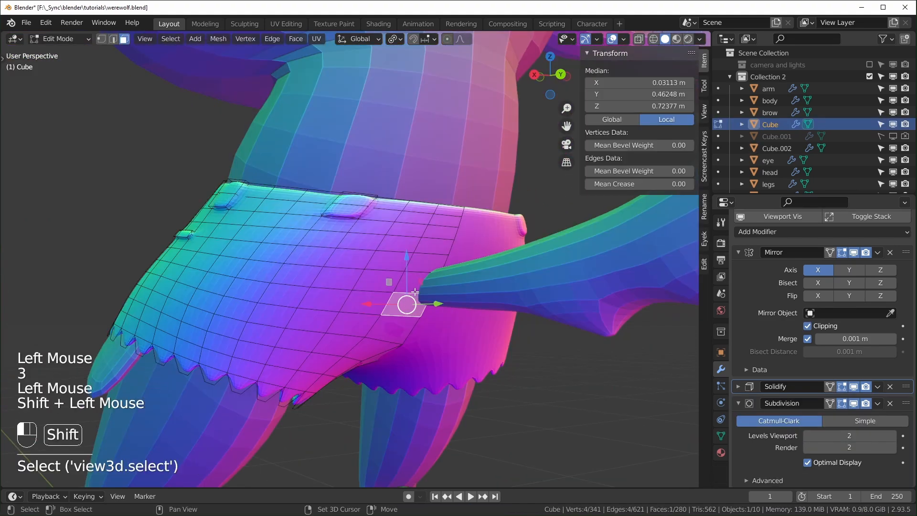
pyautogui.keyDown('shift'); pyautogui.click(426, 262); pyautogui.keyUp('shift')
pyautogui.moveTo(434, 352); pyautogui.dragTo(422, 303, button='middle')
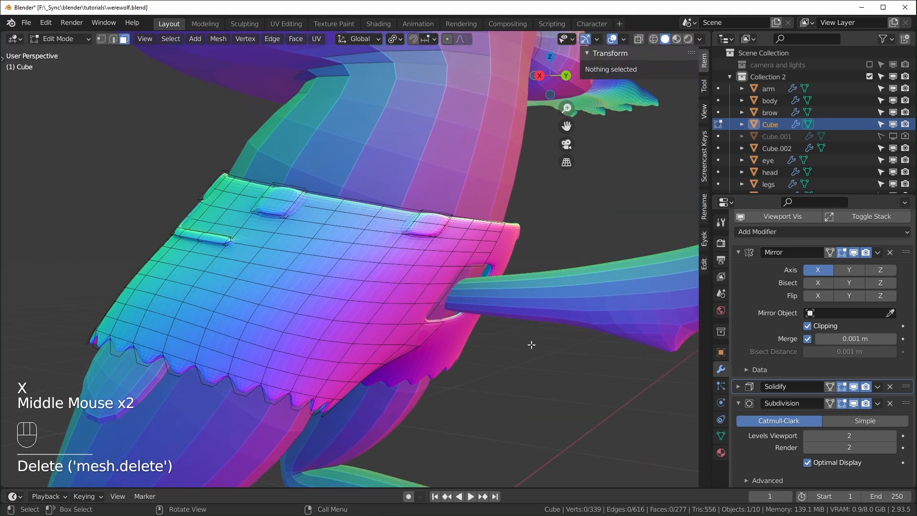
pyautogui.hotkey('ctrl', 'z')
pyautogui.scroll(-1, 341, 377)
pyautogui.press('Tab')
pyautogui.scroll(-2, 303, 376)
pyautogui.scroll(3, 420, 306)
pyautogui.moveTo(270, 286); pyautogui.dragTo(324, 282, button='middle')
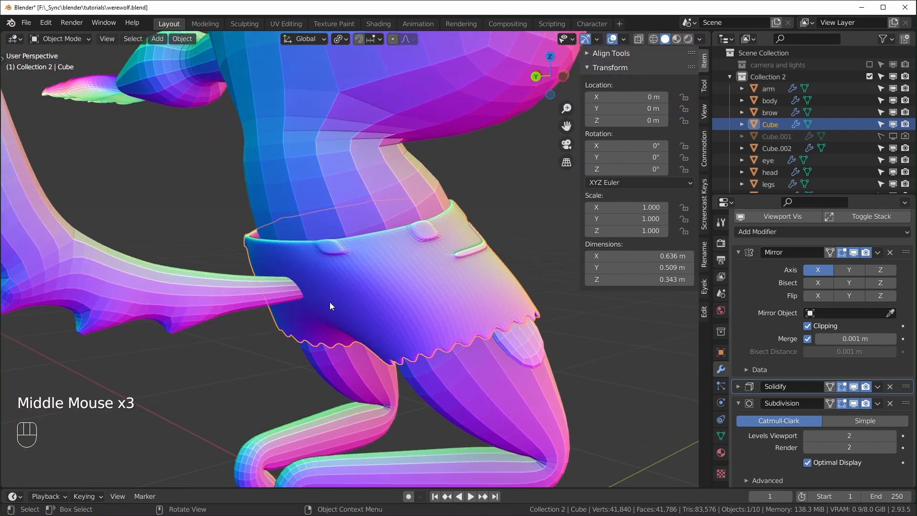
# Step: Duplicate the body object in place as a backup and disable the copy's selection, viewport and render visibility
pyautogui.moveTo(474, 306); pyautogui.dragTo(331, 326, button='middle')
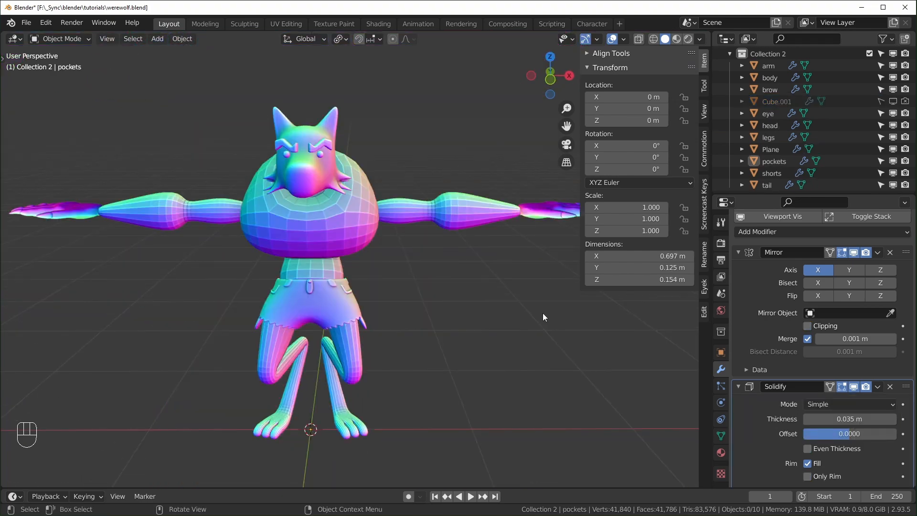
pyautogui.press('n')
pyautogui.moveTo(557, 304)
pyautogui.mouseDown(button='middle')
pyautogui.moveTo(477, 293)
pyautogui.moveTo(586, 294)
pyautogui.moveTo(568, 296)
pyautogui.mouseUp(button='middle')
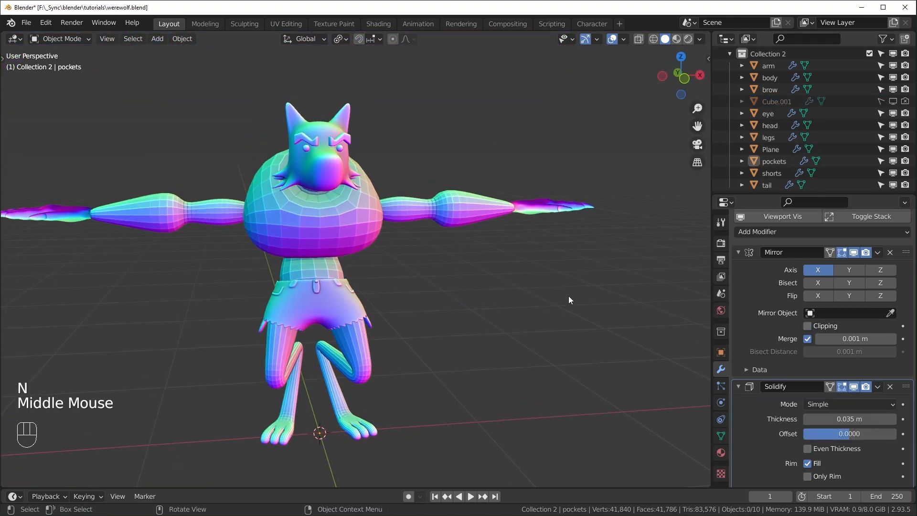
pyautogui.click(313, 210)
pyautogui.moveTo(546, 333); pyautogui.dragTo(523, 336, button='middle')
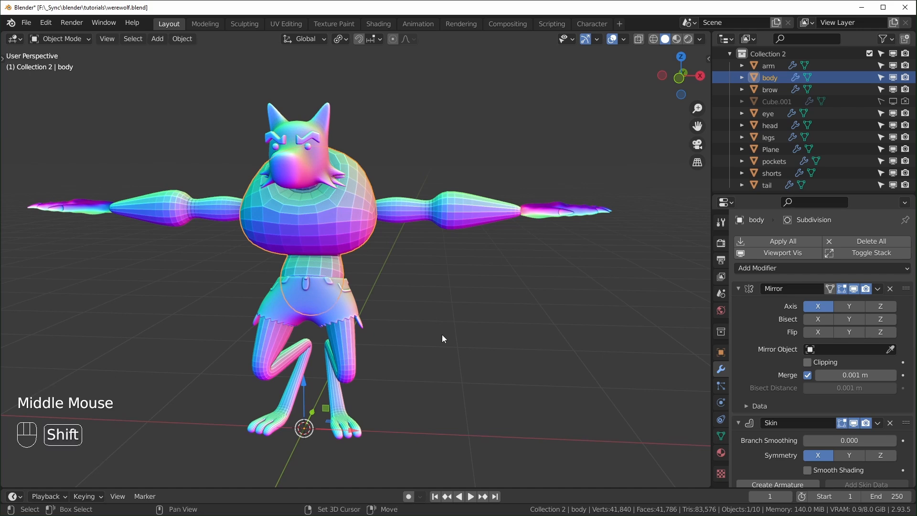
pyautogui.keyDown('shift'); pyautogui.moveTo(442, 334); pyautogui.dragTo(433, 305, button='middle'); pyautogui.keyUp('shift')
pyautogui.moveTo(511, 329); pyautogui.dragTo(365, 251, button='middle')
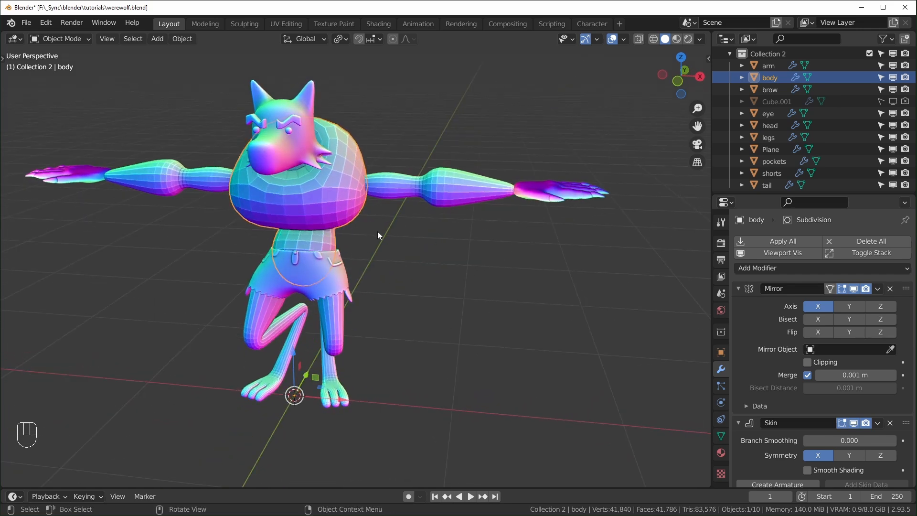
pyautogui.hotkey('shift', 'd')
pyautogui.rightClick(496, 186)
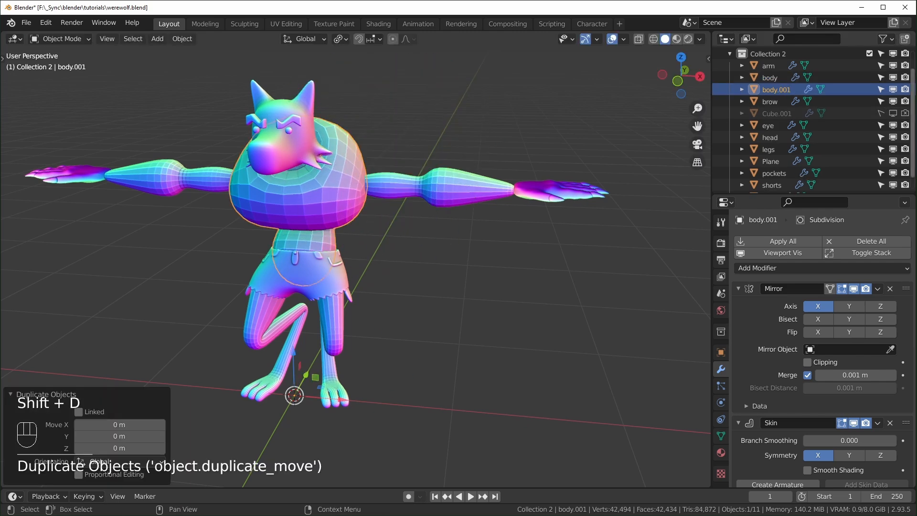
pyautogui.moveTo(881, 89); pyautogui.dragTo(906, 90)
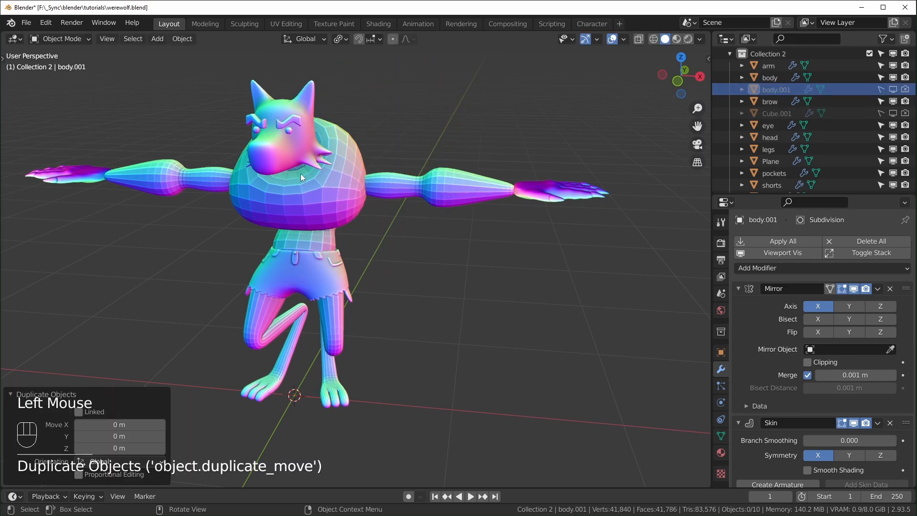
# Step: Undo the last change and reselect the original body object
pyautogui.hotkey('ctrl', 'z')
pyautogui.click(345, 194)
pyautogui.click(385, 223)
pyautogui.moveTo(409, 244); pyautogui.dragTo(437, 259, button='middle')
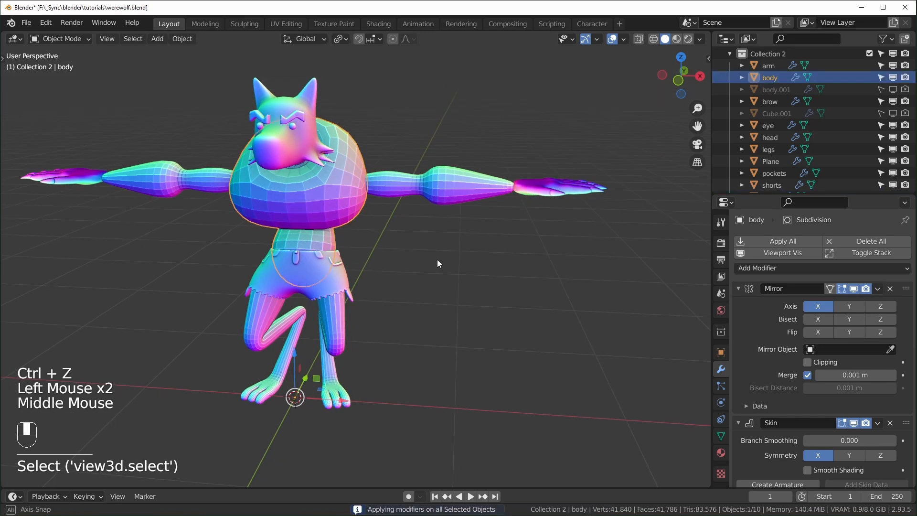
# Step: Apply the Mirror, Skin and Subdivision modifiers on the original body object
pyautogui.click(877, 288)
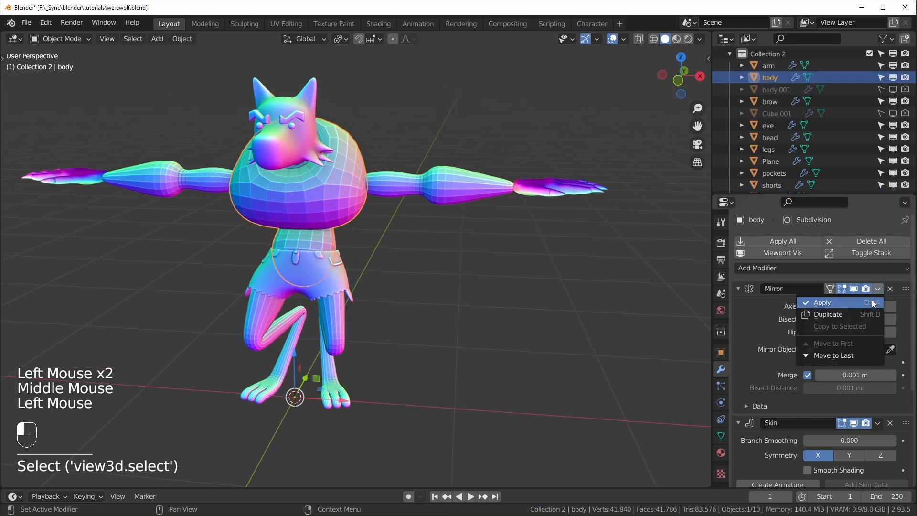
pyautogui.click(874, 303)
pyautogui.click(877, 289)
pyautogui.click(874, 303)
pyautogui.click(878, 288)
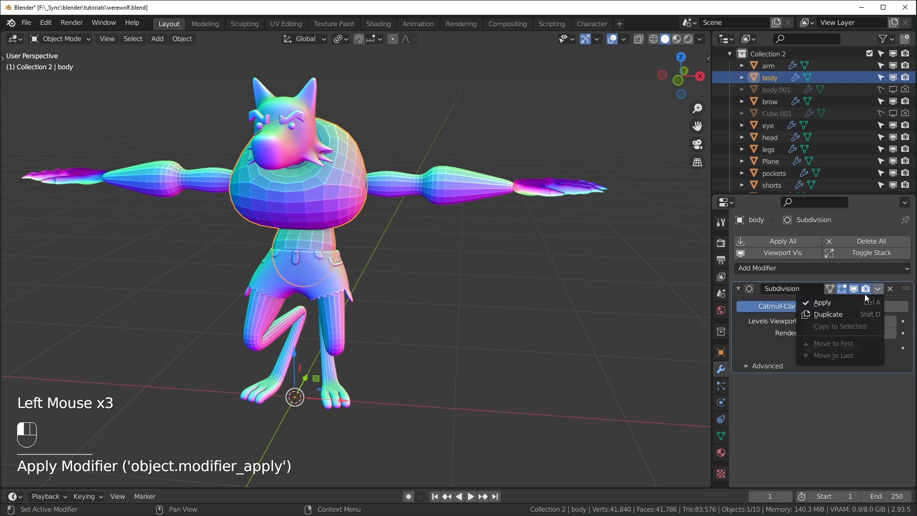
pyautogui.click(864, 303)
# Step: Apply the arm object's whole modifier stack, including Skin and Subdivision
pyautogui.click(872, 302)
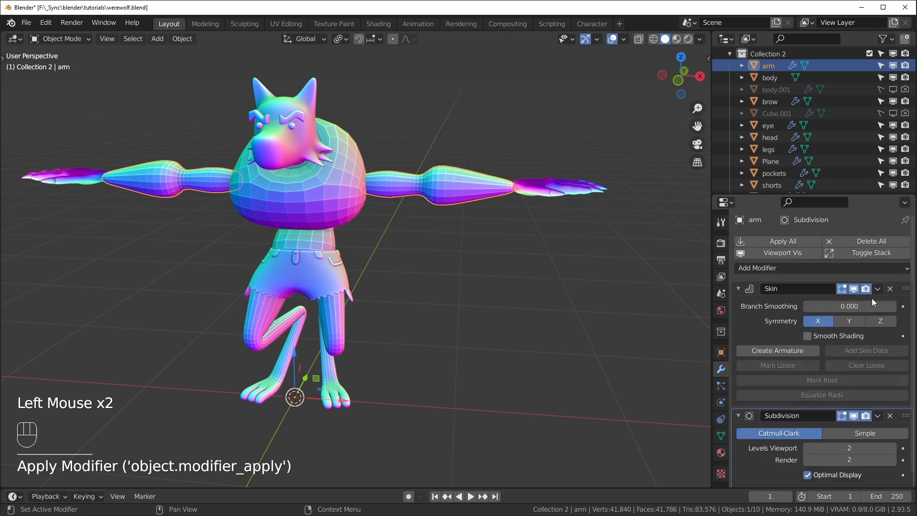
pyautogui.click(877, 288)
pyautogui.click(875, 303)
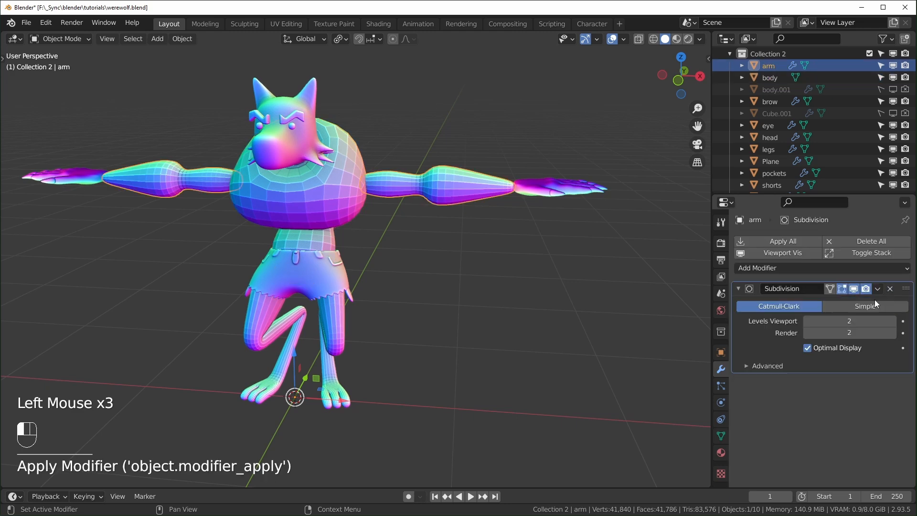
pyautogui.click(878, 289)
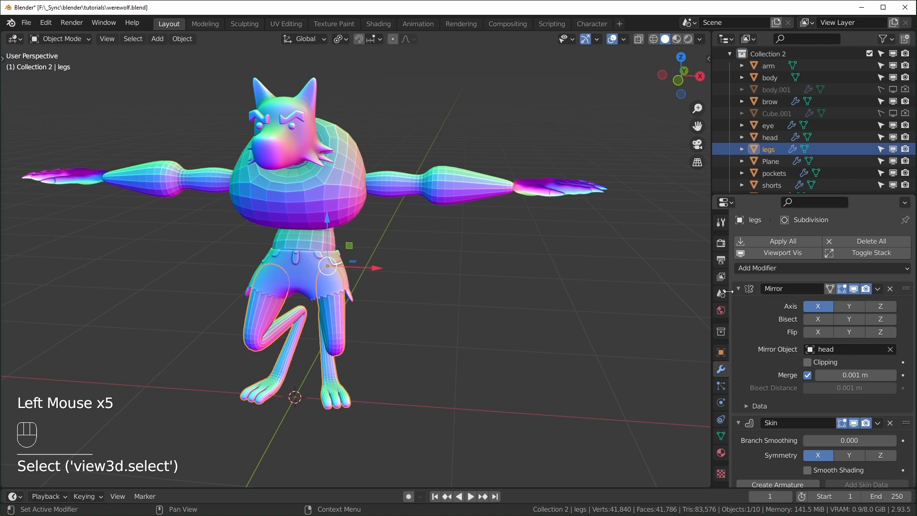
# Step: Apply the Mirror and Skin modifiers on the legs object, leaving its Subdivision modifier live
pyautogui.click(738, 289)
pyautogui.click(739, 306)
pyautogui.click(878, 289)
pyautogui.click(875, 303)
pyautogui.click(877, 288)
pyautogui.click(875, 303)
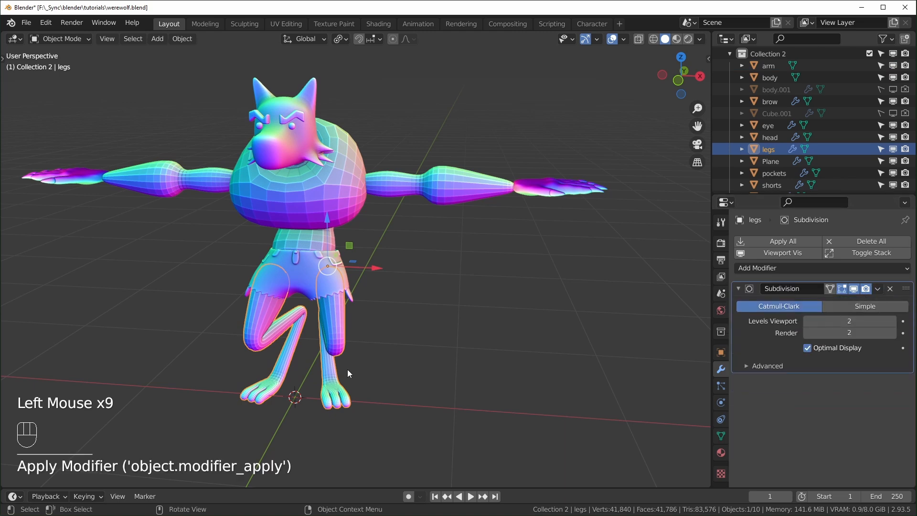
# Step: Apply the tail object's Mirror and Skin modifiers, leaving its Subdivision modifier live
pyautogui.moveTo(350, 373); pyautogui.dragTo(368, 371, button='middle')
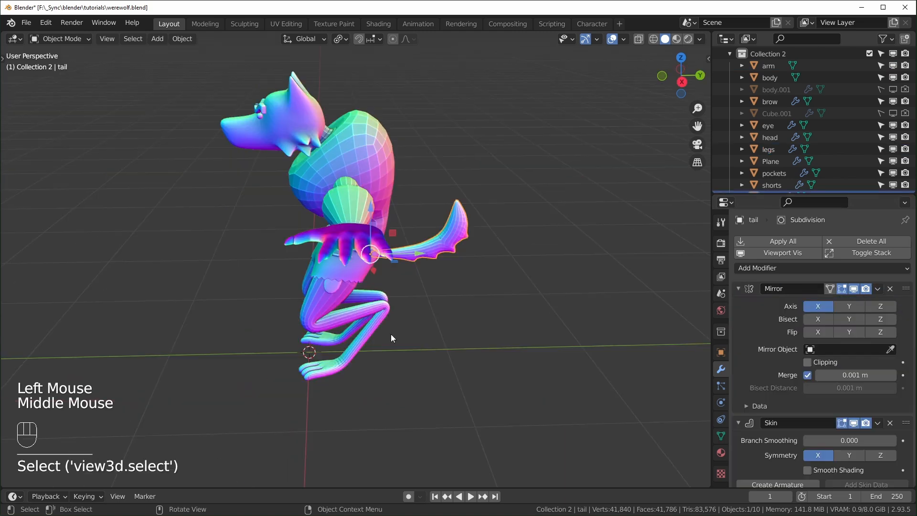
pyautogui.moveTo(393, 338); pyautogui.dragTo(377, 337, button='middle')
pyautogui.click(878, 288)
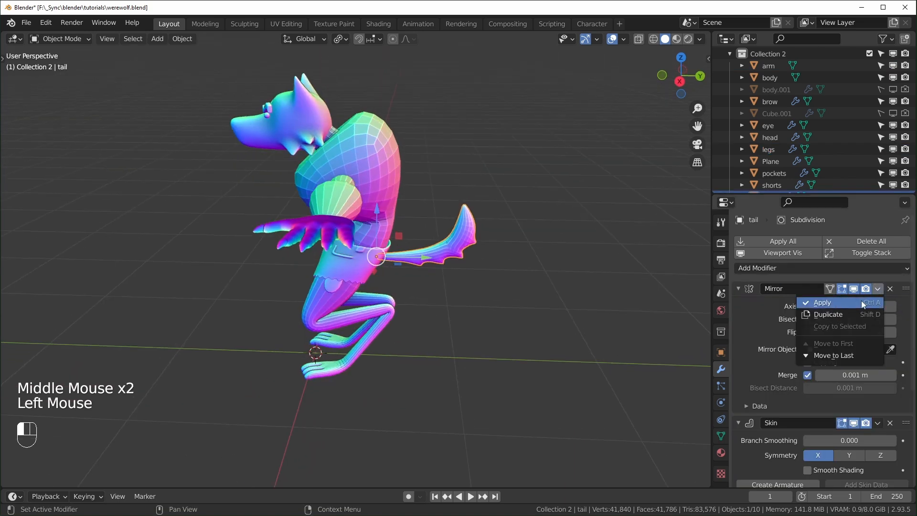
pyautogui.click(864, 302)
pyautogui.click(878, 289)
pyautogui.click(876, 302)
pyautogui.moveTo(401, 231); pyautogui.dragTo(413, 231, button='middle')
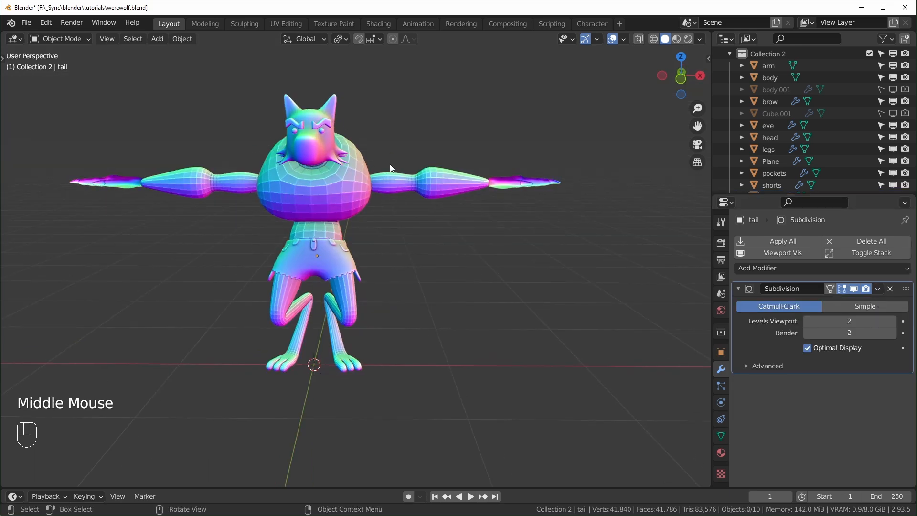
# Step: Switch to the Shading workspace and shade all of the werewolf's objects smooth
pyautogui.click(386, 28)
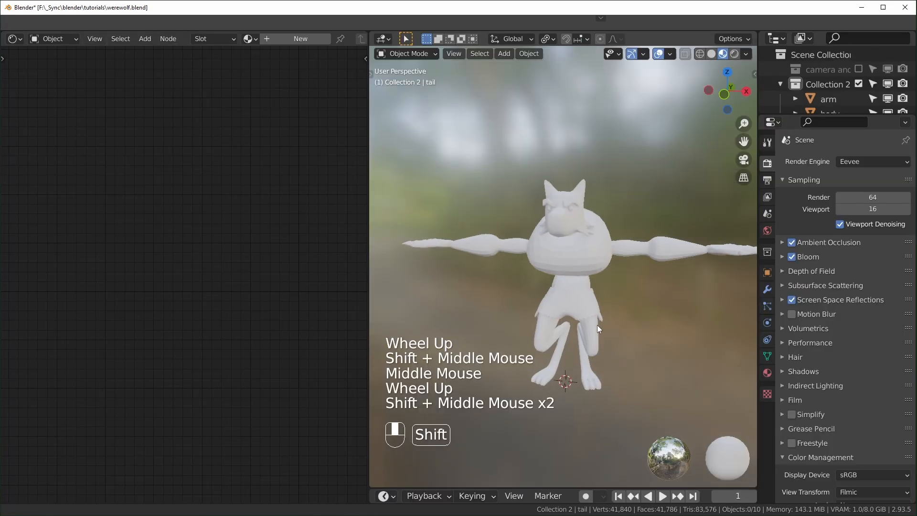
pyautogui.keyDown('shift'); pyautogui.moveTo(597, 324); pyautogui.dragTo(621, 309, button='middle'); pyautogui.keyUp('shift')
pyautogui.press('a')
pyautogui.rightClick(603, 248)
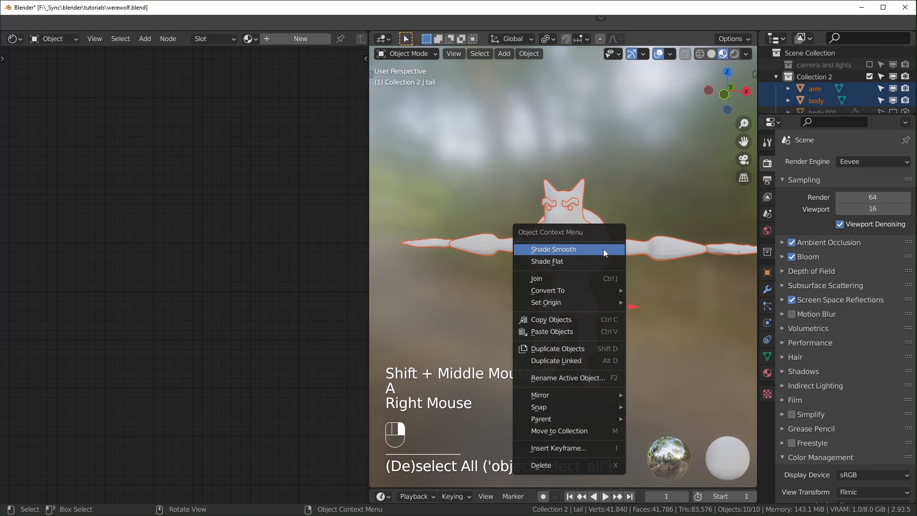
pyautogui.click(560, 248)
# Step: With all objects selected and the body active, create a new material on it named werewolf
pyautogui.press('a')
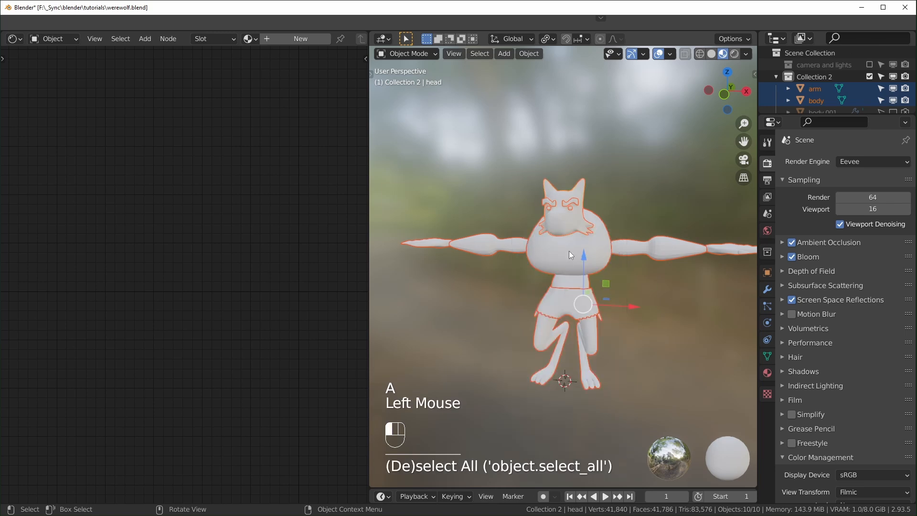
pyautogui.click(569, 251)
pyautogui.press('a')
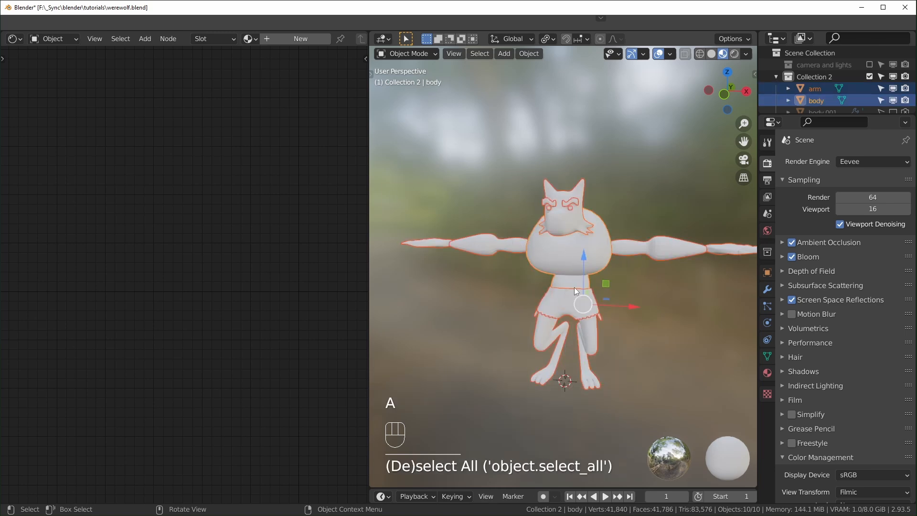
pyautogui.click(295, 40)
pyautogui.moveTo(322, 126); pyautogui.dragTo(276, 138, button='middle')
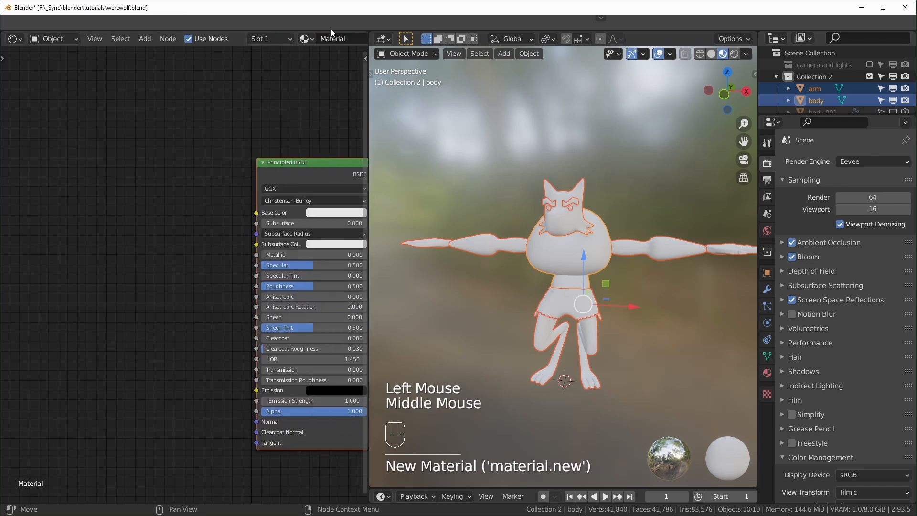
pyautogui.click(342, 39)
pyautogui.write('werewolf')
pyautogui.press('Return')
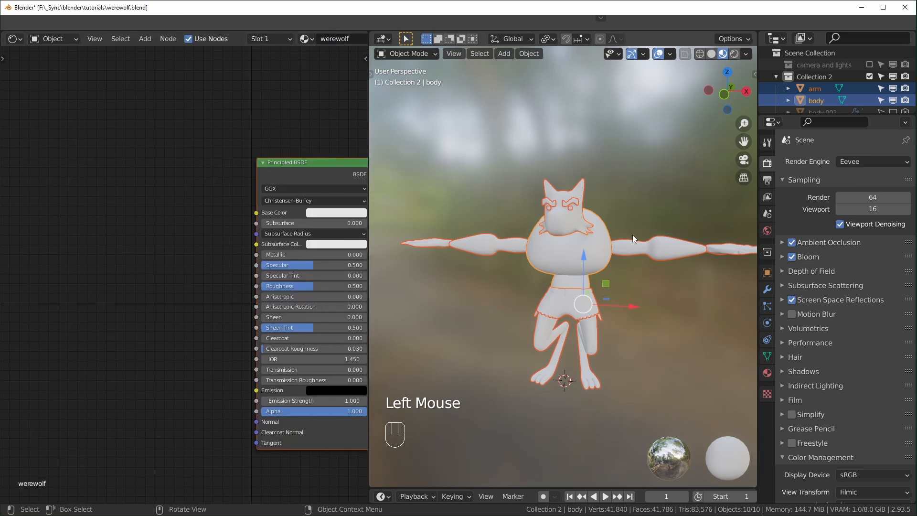
# Step: Link the body's werewolf material to all the other selected objects
pyautogui.hotkey('ctrl', 'l')
pyautogui.moveTo(551, 256)
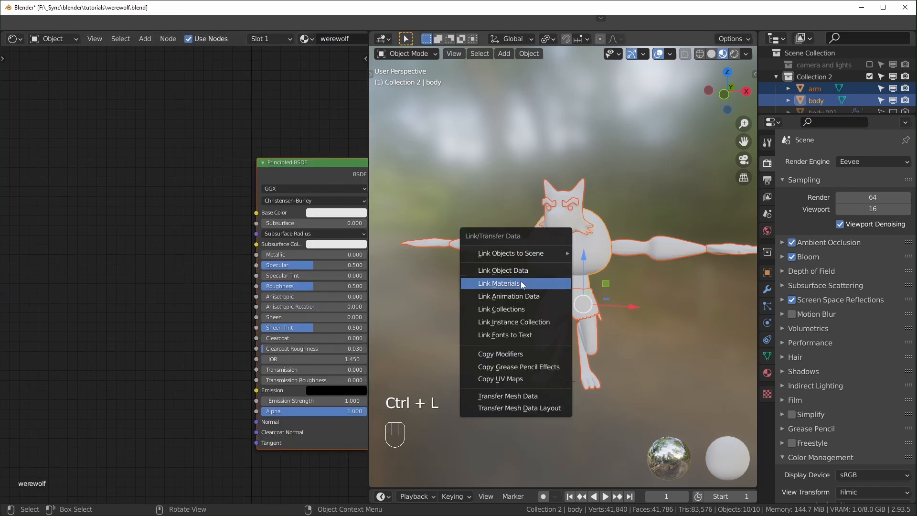
pyautogui.click(529, 283)
pyautogui.click(342, 213)
pyautogui.moveTo(370, 117); pyautogui.dragTo(346, 113)
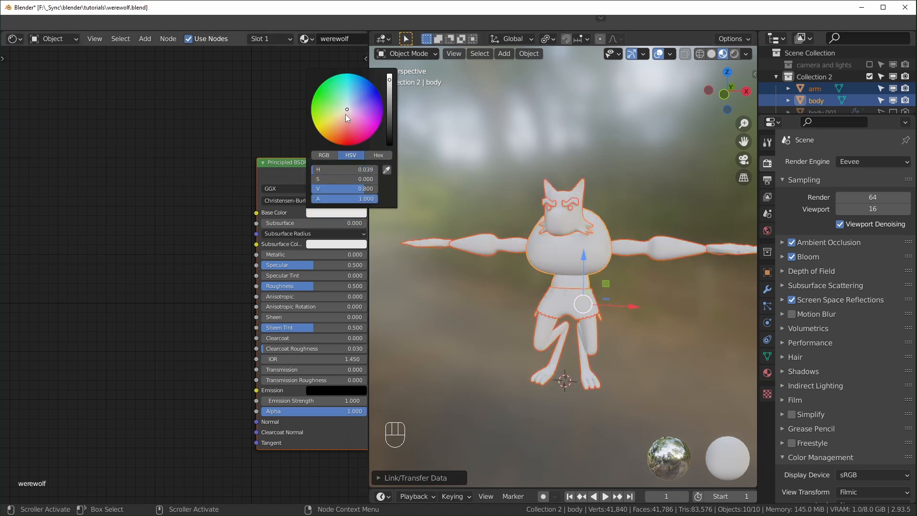
pyautogui.middleClick(526, 277)
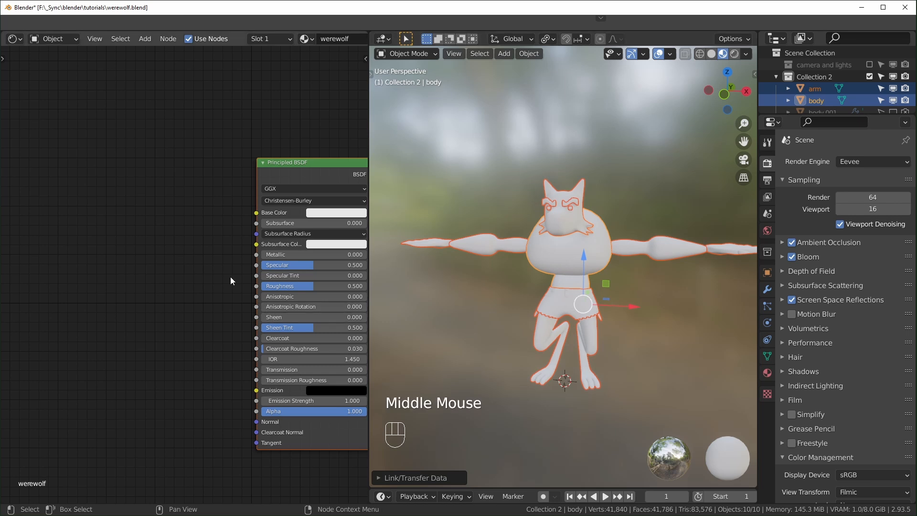
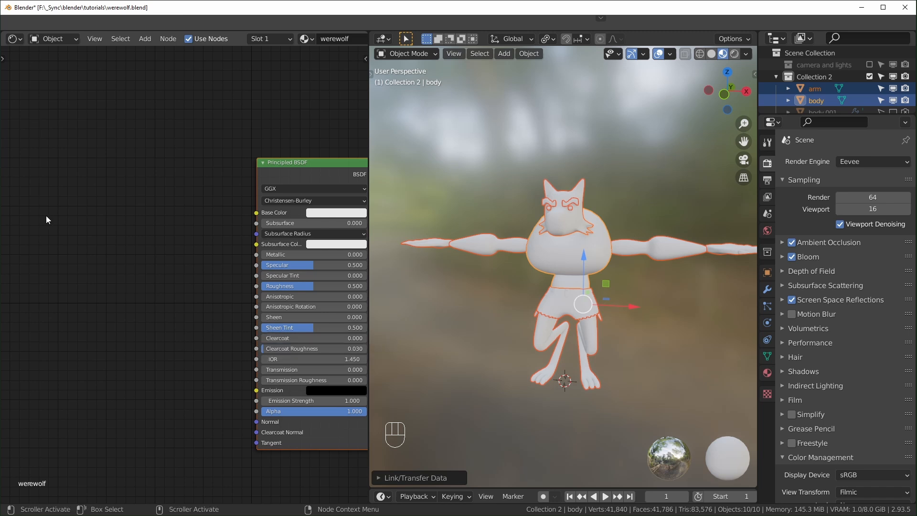
# Step: Add an Image Texture node to the werewolf material and assign the existing 256 palette.png image to it
pyautogui.click(194, 202)
pyautogui.hotkey('shift', 'a')
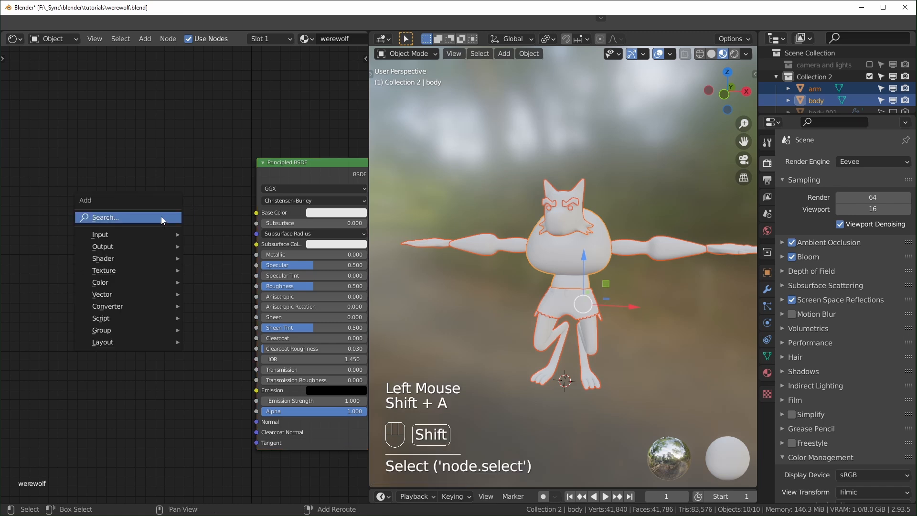
pyautogui.click(162, 217)
pyautogui.write('image')
pyautogui.press('Return')
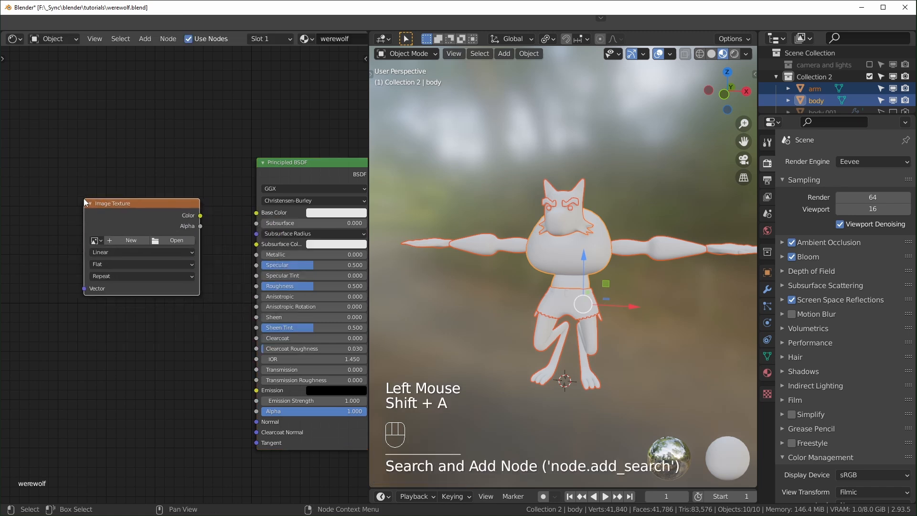
pyautogui.click(148, 247)
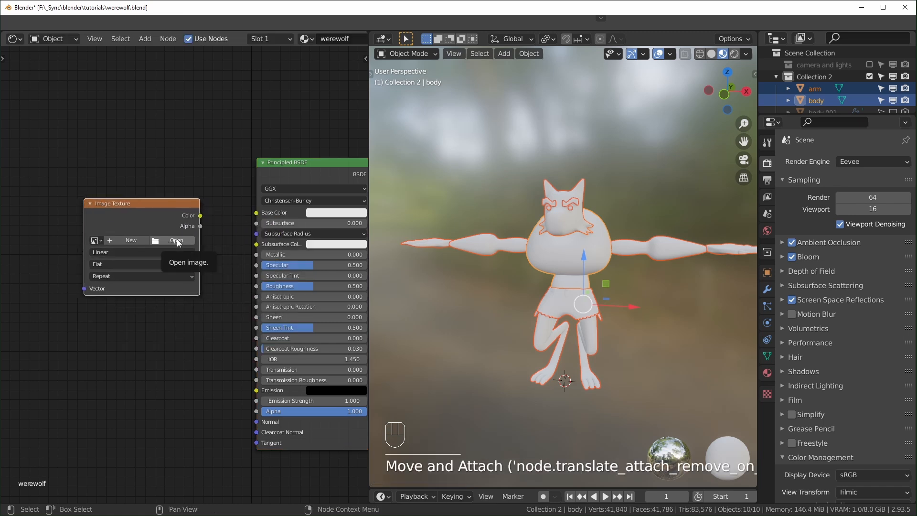
pyautogui.click(102, 240)
pyautogui.click(120, 256)
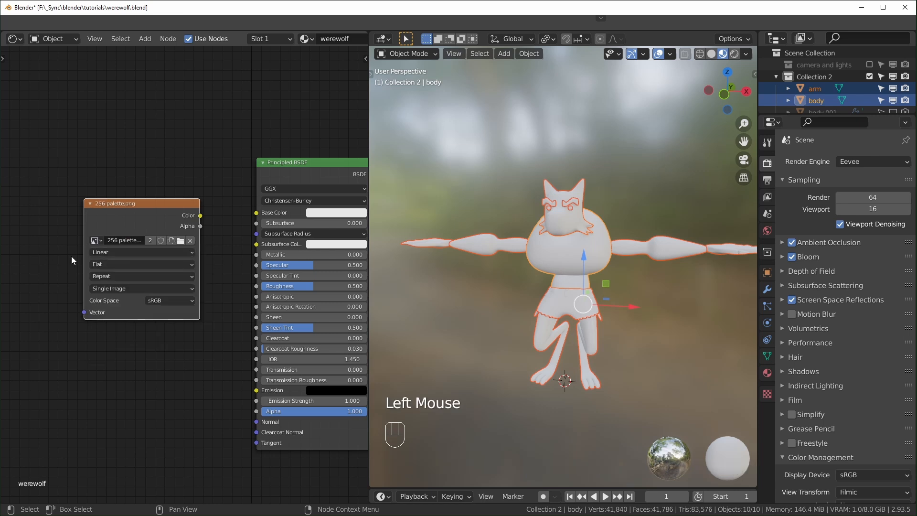
# Step: Connect the palette texture's Color output to the shader's Base Color and set its interpolation to Closest
pyautogui.moveTo(144, 270); pyautogui.dragTo(170, 254, button='middle')
pyautogui.moveTo(201, 197); pyautogui.dragTo(230, 115)
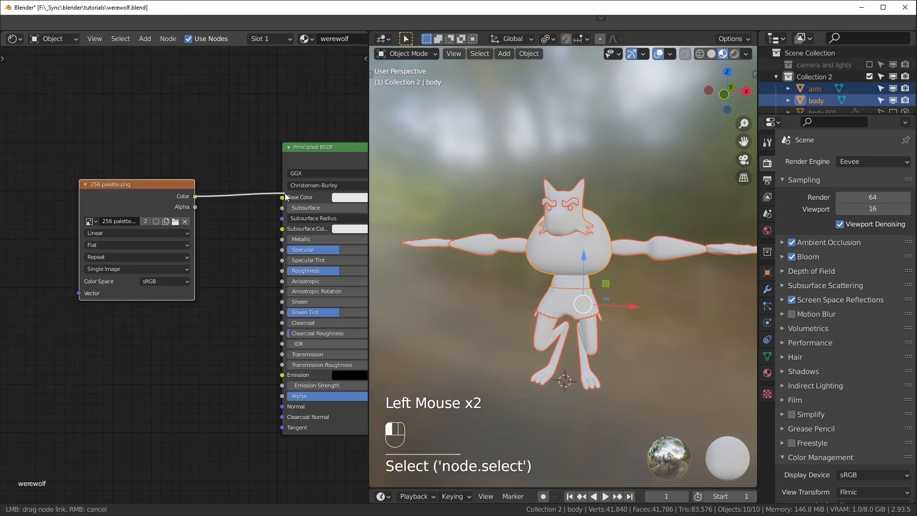
pyautogui.moveTo(285, 193); pyautogui.dragTo(284, 196)
pyautogui.moveTo(174, 257); pyautogui.dragTo(196, 259, button='middle')
pyautogui.click(134, 225)
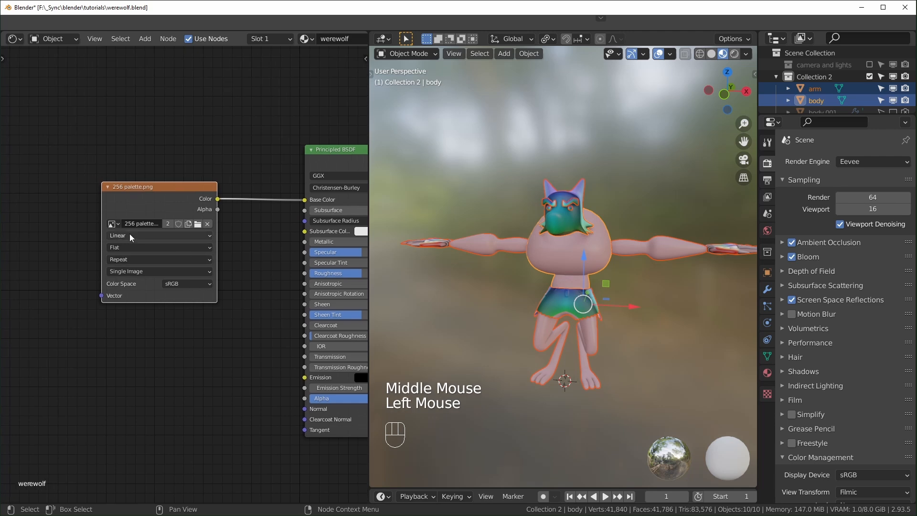
pyautogui.click(126, 235)
pyautogui.click(125, 258)
pyautogui.moveTo(525, 268); pyautogui.dragTo(621, 263, button='middle')
pyautogui.scroll(2, 540, 274)
pyautogui.moveTo(544, 292); pyautogui.dragTo(506, 287, button='middle')
pyautogui.scroll(-1, 521, 289)
pyautogui.moveTo(568, 294); pyautogui.dragTo(577, 268, button='middle')
# Step: Select the body, arm, legs and tail together and UV-unwrap all of their faces in Edit Mode
pyautogui.click(657, 307)
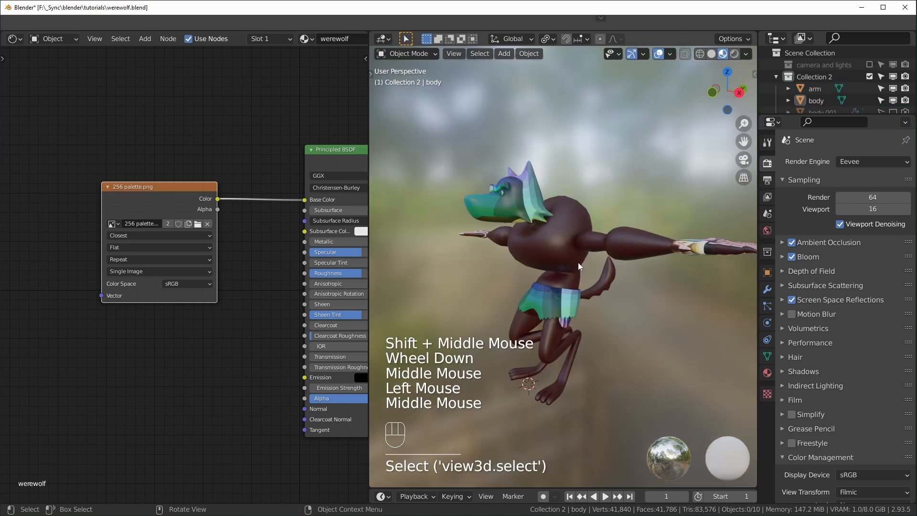
pyautogui.click(577, 271)
pyautogui.keyDown('shift'); pyautogui.click(537, 253); pyautogui.keyUp('shift')
pyautogui.moveTo(627, 323); pyautogui.dragTo(619, 325, button='middle')
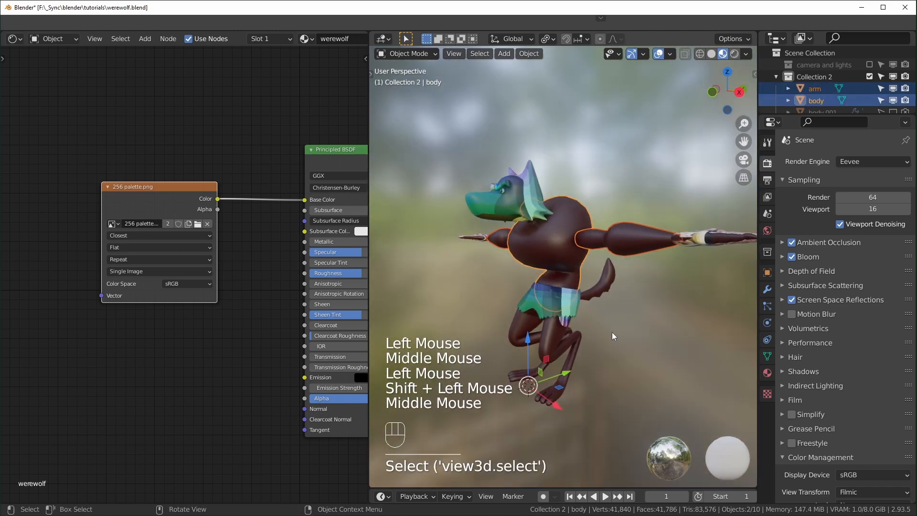
pyautogui.keyDown('shift'); pyautogui.click(573, 353); pyautogui.keyUp('shift')
pyautogui.moveTo(573, 354); pyautogui.dragTo(580, 374, button='middle')
pyautogui.keyDown('shift'); pyautogui.click(611, 293); pyautogui.keyUp('shift')
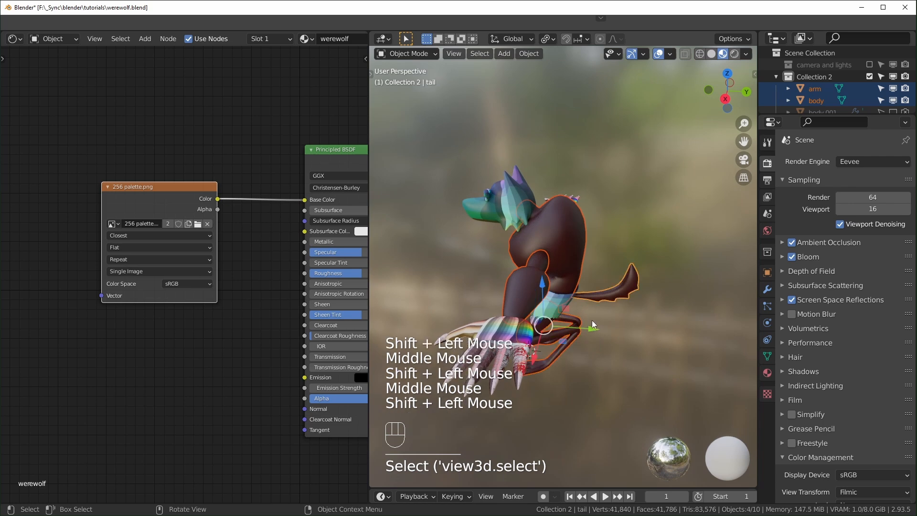
pyautogui.moveTo(589, 319); pyautogui.dragTo(700, 305, button='middle')
pyautogui.moveTo(507, 382); pyautogui.dragTo(549, 389, button='middle')
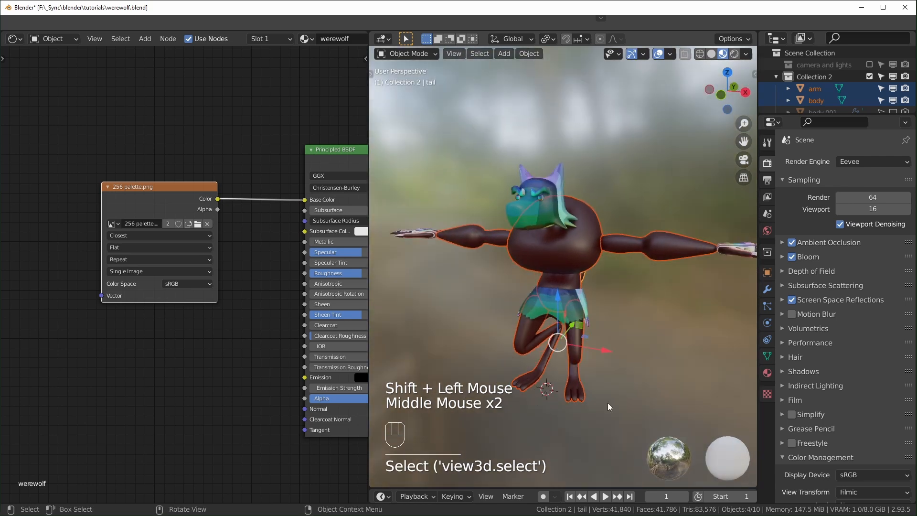
pyautogui.press('Tab')
pyautogui.press('a')
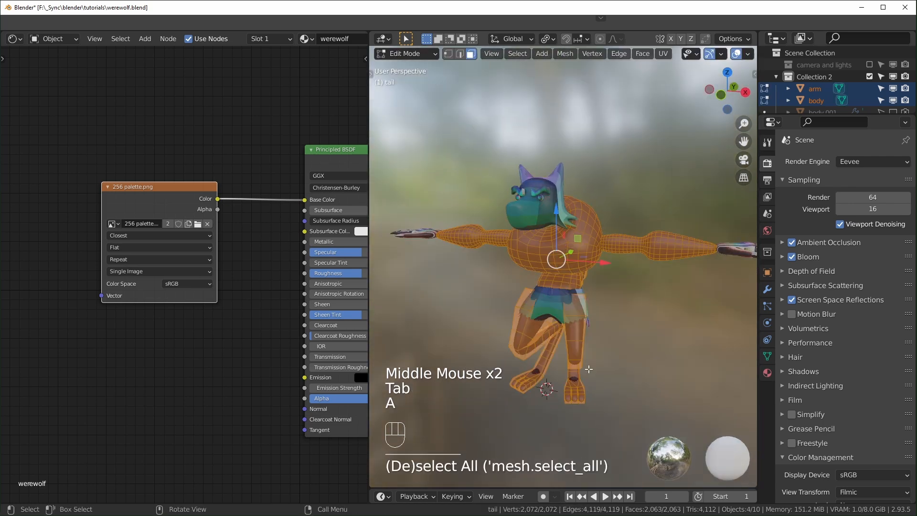
pyautogui.press('u')
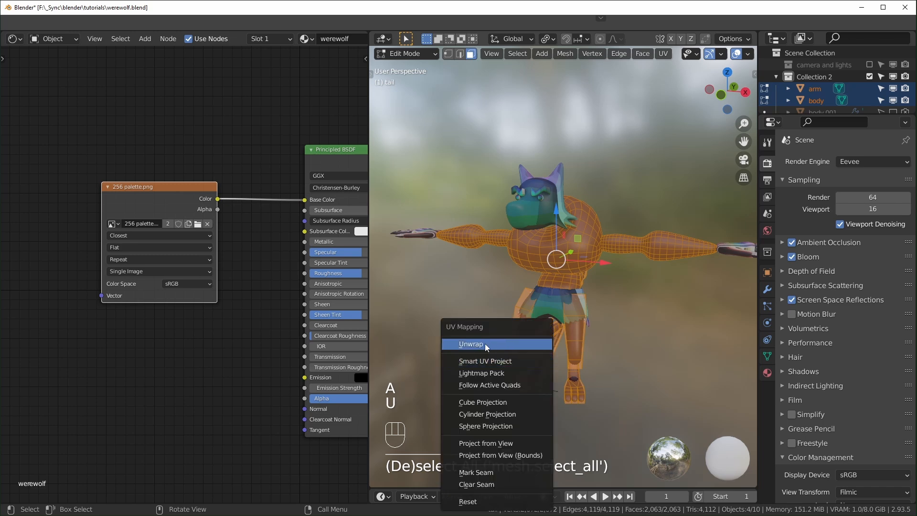
pyautogui.click(485, 345)
pyautogui.moveTo(585, 289)
pyautogui.mouseDown(button='middle')
pyautogui.moveTo(564, 286)
pyautogui.moveTo(602, 286)
pyautogui.mouseUp(button='middle')
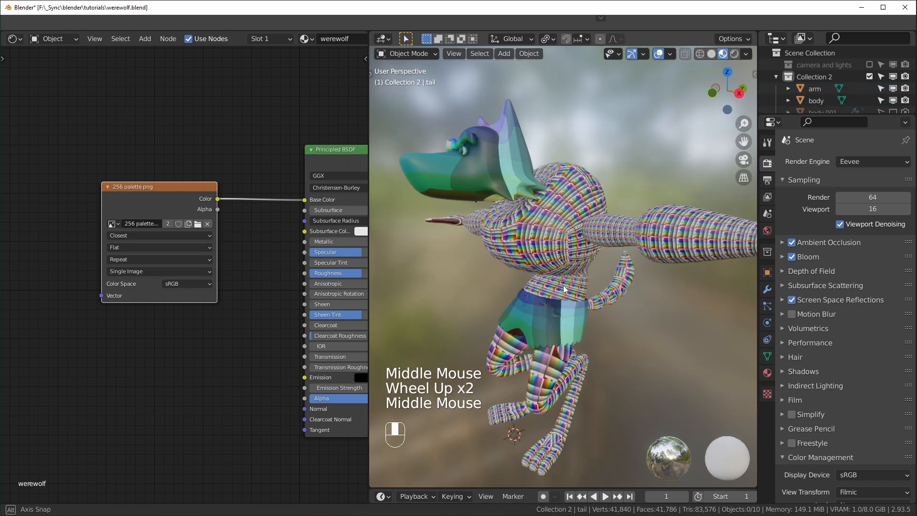
pyautogui.scroll(-2, 564, 288)
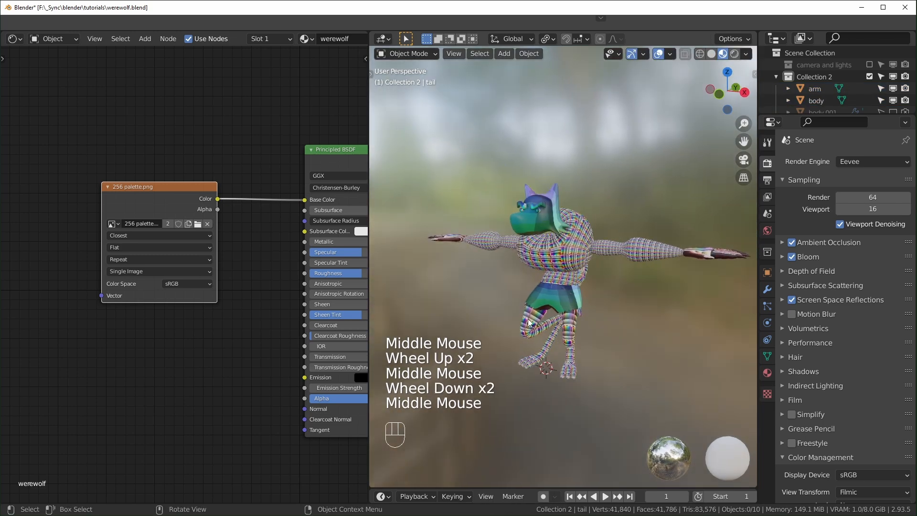
# Step: Move the palette image node closer to the Principled BSDF and reveal the collapsed workspace bar
pyautogui.moveTo(153, 187); pyautogui.dragTo(168, 177)
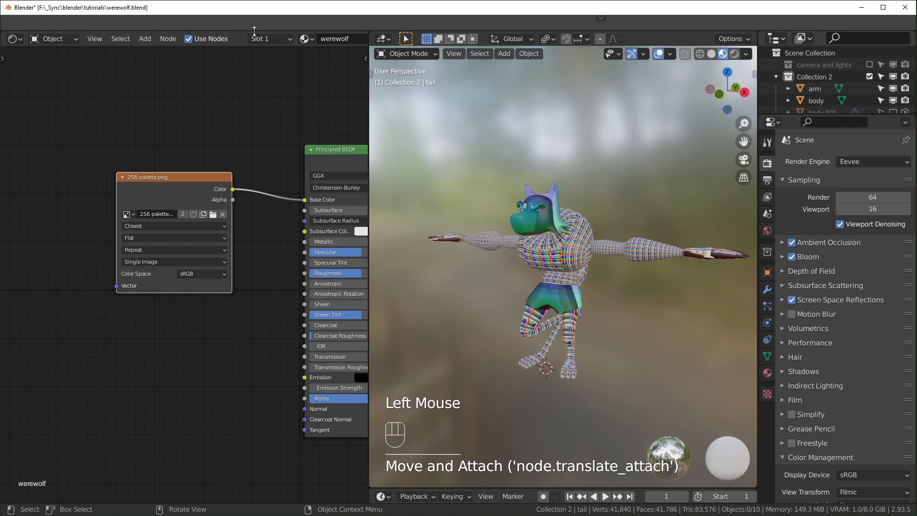
pyautogui.moveTo(254, 30); pyautogui.dragTo(258, 36)
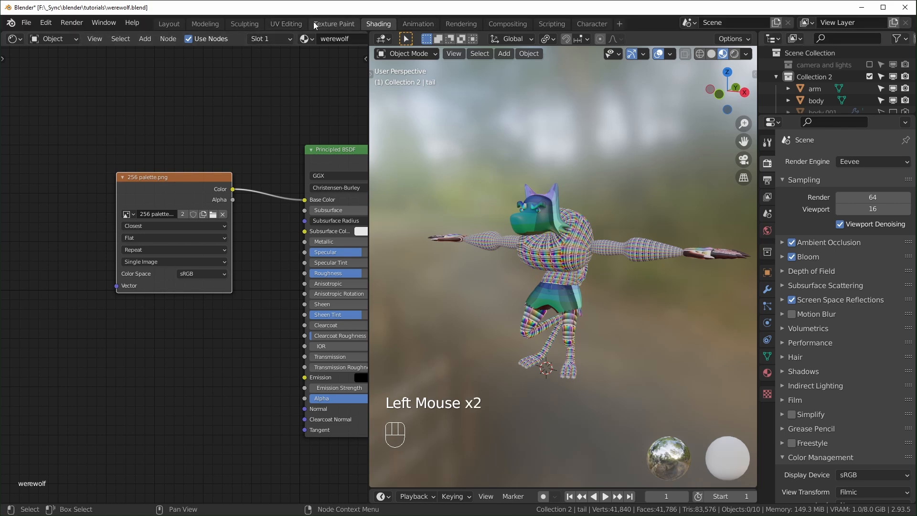
# Step: Switch to the UV Editing workspace and display the werewolf in Object Mode with Material Preview shading
pyautogui.click(282, 25)
pyautogui.press('n')
pyautogui.scroll(3, 474, 287)
pyautogui.moveTo(474, 287); pyautogui.dragTo(550, 258, button='middle')
pyautogui.keyDown('shift'); pyautogui.moveTo(549, 258); pyautogui.dragTo(678, 200, button='middle'); pyautogui.keyUp('shift')
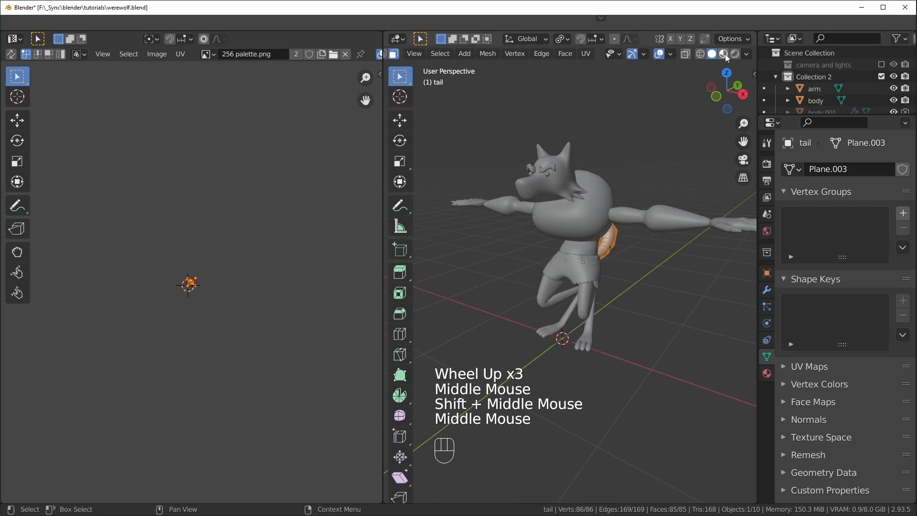
pyautogui.click(723, 53)
pyautogui.scroll(2, 583, 229)
pyautogui.scroll(-1, 565, 262)
pyautogui.moveTo(566, 263); pyautogui.dragTo(571, 268, button='middle')
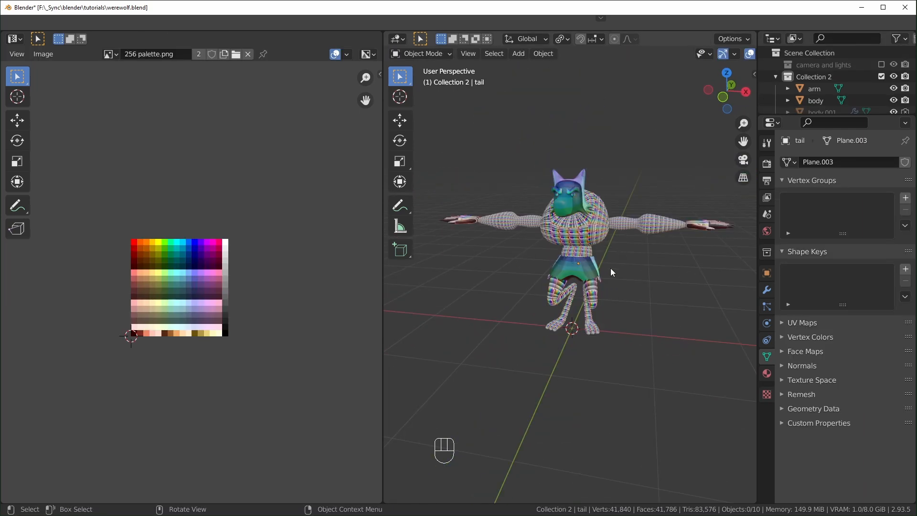
# Step: Select every werewolf part with all its faces in Edit Mode and scale their UVs to 0, collapsing them into one point
pyautogui.press('a')
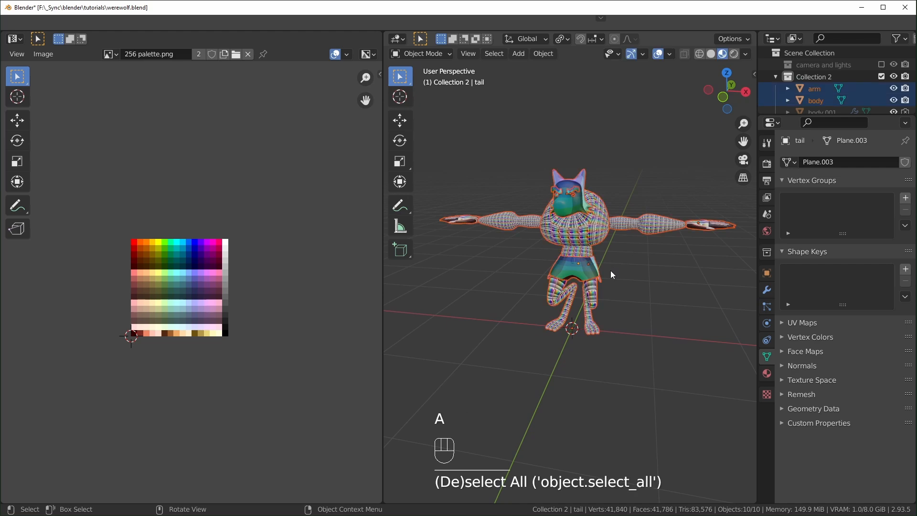
pyautogui.press('Tab')
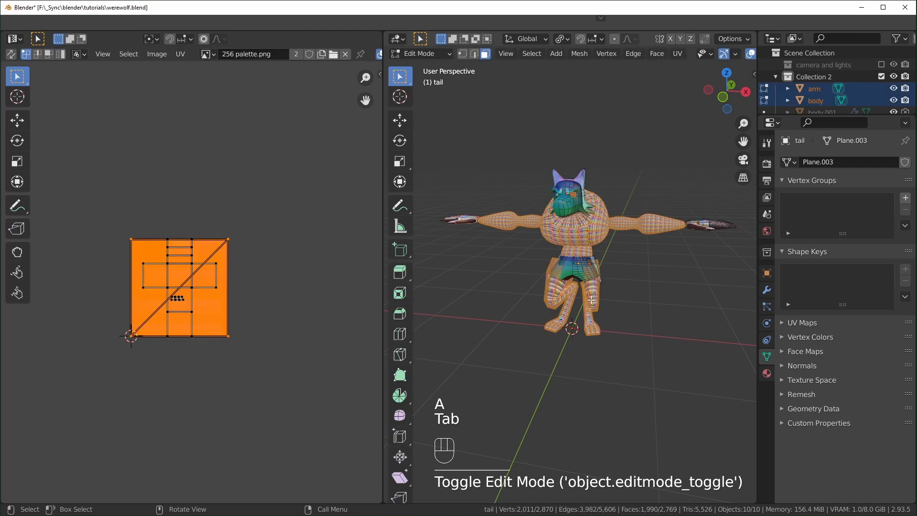
pyautogui.press('a')
pyautogui.scroll(2, 215, 305)
pyautogui.moveTo(215, 306); pyautogui.dragTo(221, 288, button='middle')
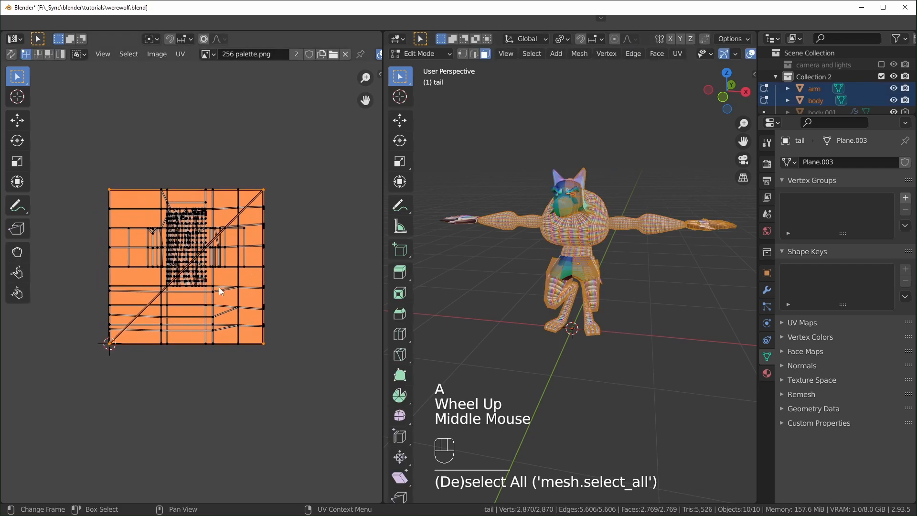
pyautogui.scroll(2, 234, 293)
pyautogui.press('a')
pyautogui.press('s')
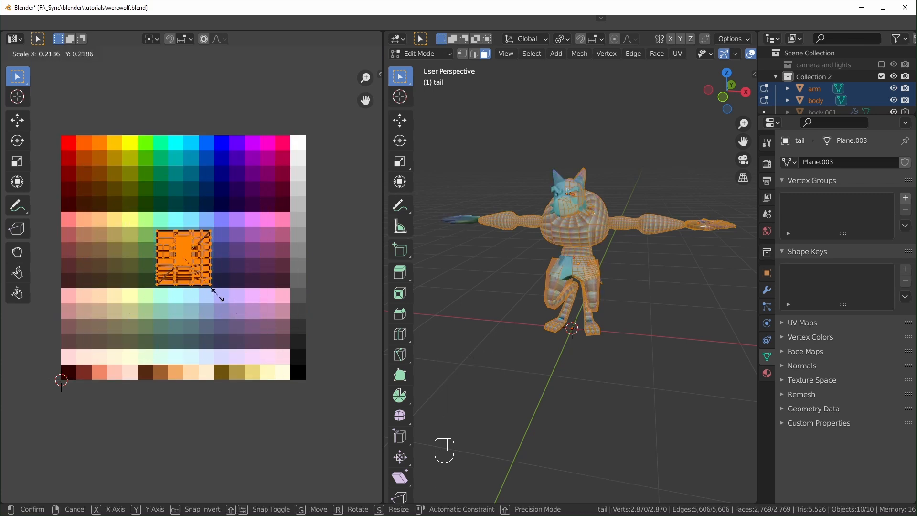
pyautogui.press('0')
pyautogui.click(217, 295)
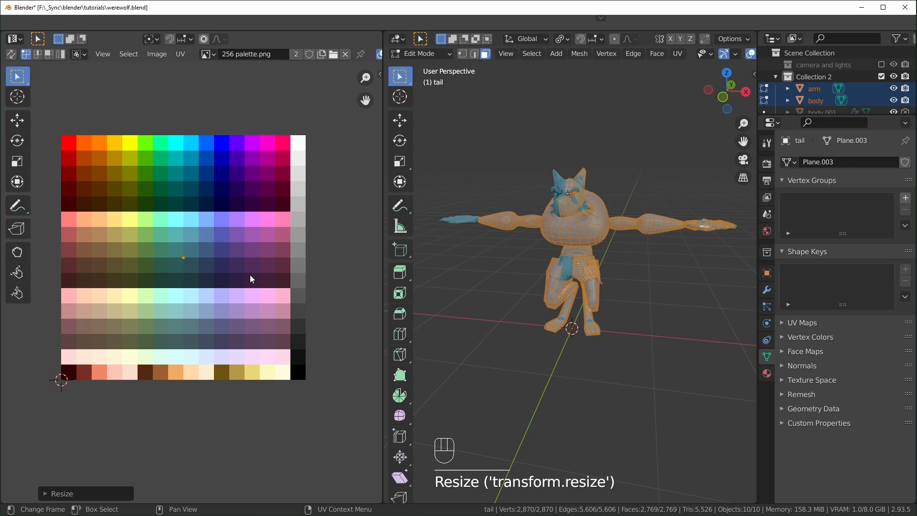
# Step: Move the collapsed UVs of all parts onto the palette's white swatch and return to Object Mode
pyautogui.press('g')
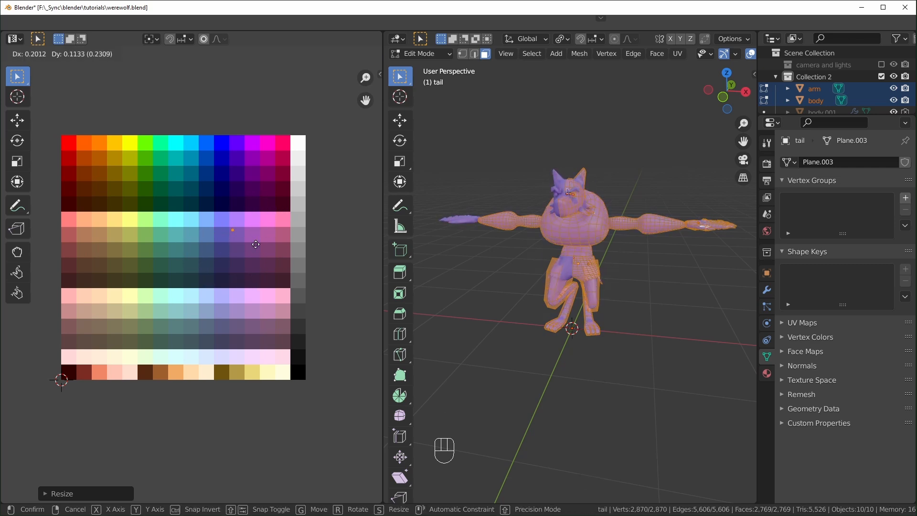
pyautogui.click(328, 143)
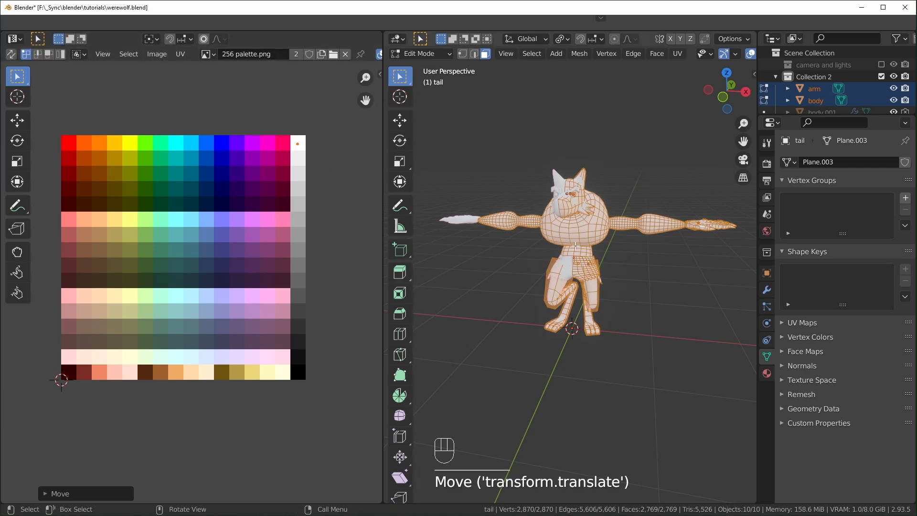
pyautogui.scroll(2, 669, 273)
pyautogui.keyDown('shift'); pyautogui.moveTo(670, 273); pyautogui.dragTo(658, 293, button='middle'); pyautogui.keyUp('shift')
pyautogui.click(650, 314)
pyautogui.press('Tab')
# Step: Select the head, body and arms together and move all their UVs onto the dark brown swatch in the palette's lowest row
pyautogui.moveTo(565, 330); pyautogui.dragTo(584, 363, button='middle')
pyautogui.scroll(2, 602, 332)
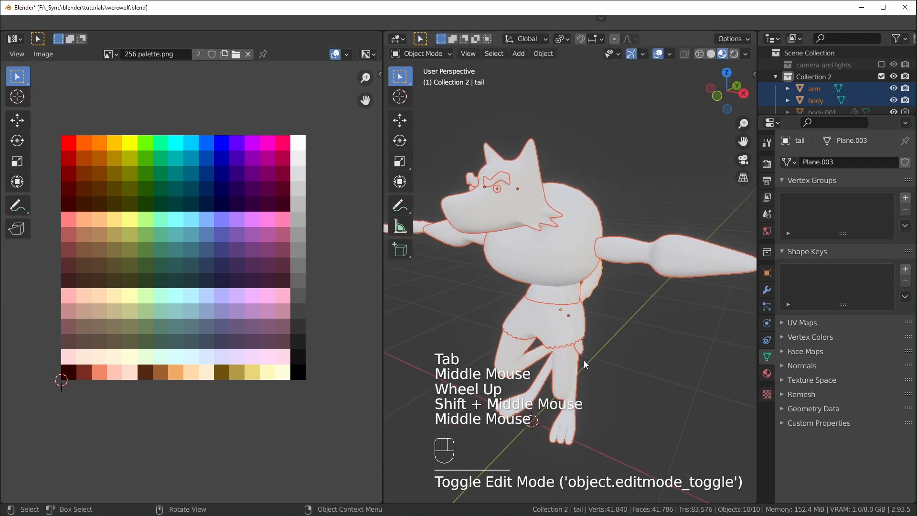
pyautogui.click(506, 219)
pyautogui.keyDown('shift'); pyautogui.click(554, 253); pyautogui.keyUp('shift')
pyautogui.keyDown('shift'); pyautogui.click(625, 258); pyautogui.keyUp('shift')
pyautogui.press('Tab')
pyautogui.press('a')
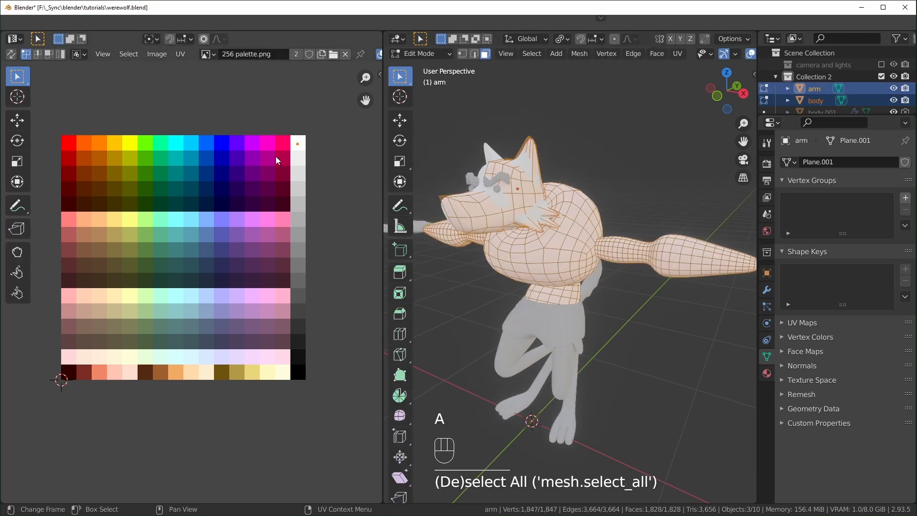
pyautogui.press('g')
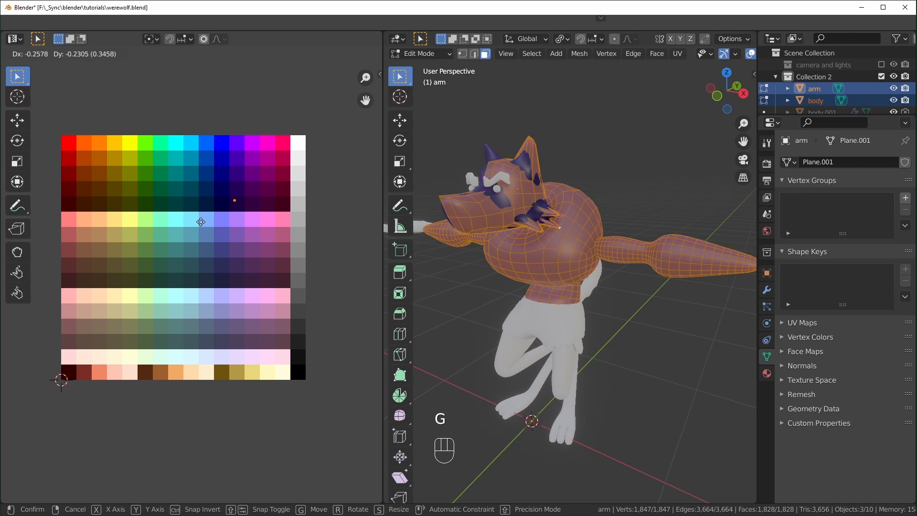
pyautogui.click(132, 388)
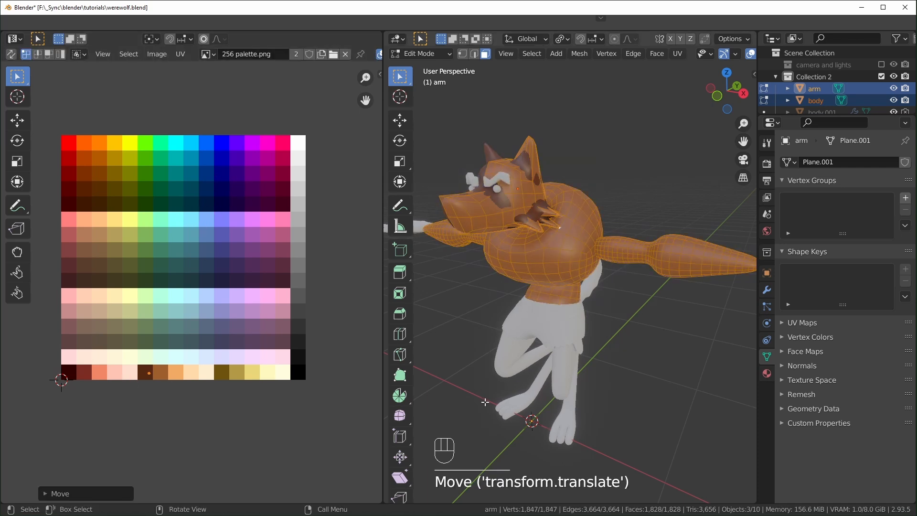
# Step: Select all of the hand's faces in Edit Mode and move their UVs onto the same dark brown swatch
pyautogui.scroll(-2, 478, 399)
pyautogui.moveTo(479, 399); pyautogui.dragTo(573, 372, button='middle')
pyautogui.keyDown('shift'); pyautogui.moveTo(573, 373); pyautogui.dragTo(625, 349, button='middle'); pyautogui.keyUp('shift')
pyautogui.press('Tab')
pyautogui.click(678, 296)
pyautogui.press('Tab')
pyautogui.press('a')
pyautogui.press('g')
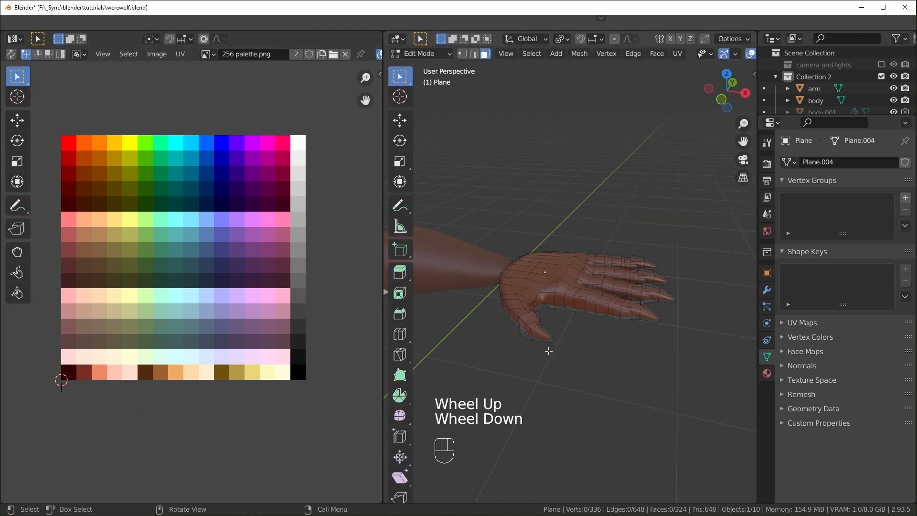
# Step: Select the hand's five linked claws and move their UVs onto a black swatch in the palette's greyscale column
pyautogui.press('l')
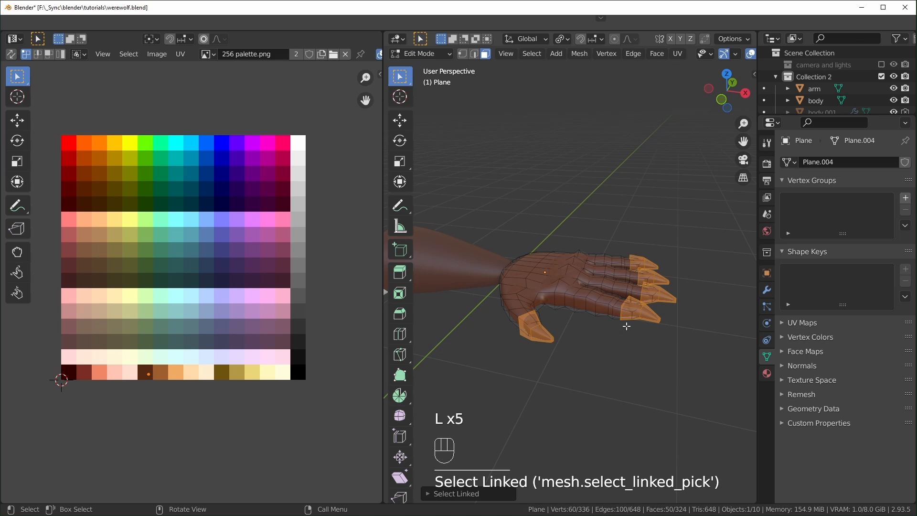
pyautogui.press('g')
pyautogui.click(344, 340)
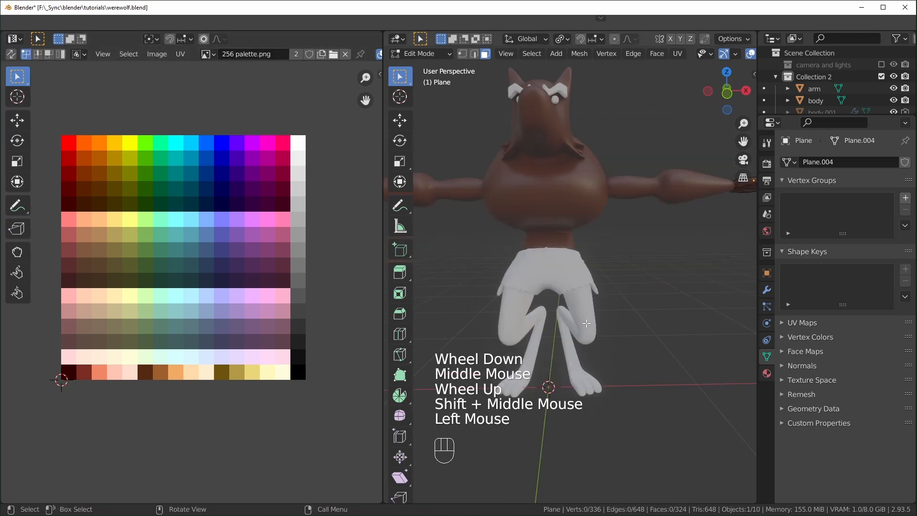
# Step: Select the legs and tail together and move all their UVs onto the dark brown swatch
pyautogui.moveTo(573, 305); pyautogui.dragTo(555, 342, button='middle')
pyautogui.press('Tab')
pyautogui.click(556, 342)
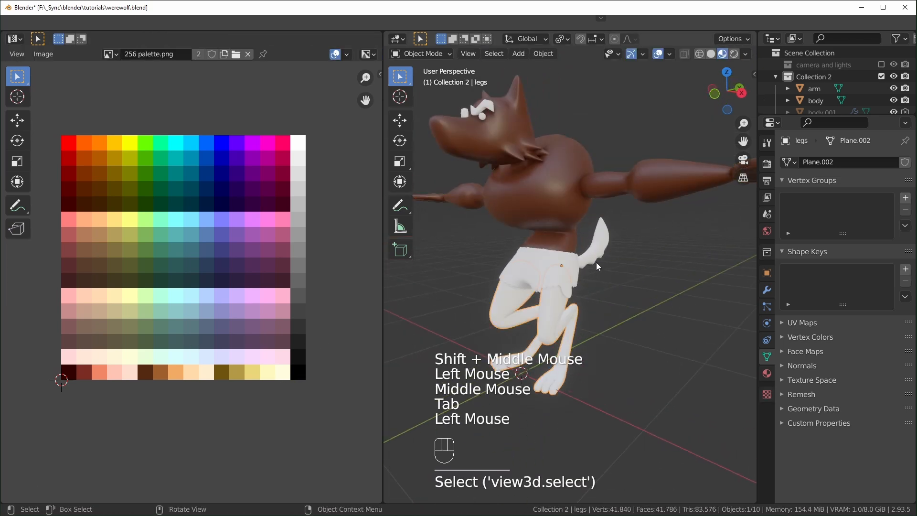
pyautogui.keyDown('shift'); pyautogui.click(596, 251); pyautogui.keyUp('shift')
pyautogui.press('Tab')
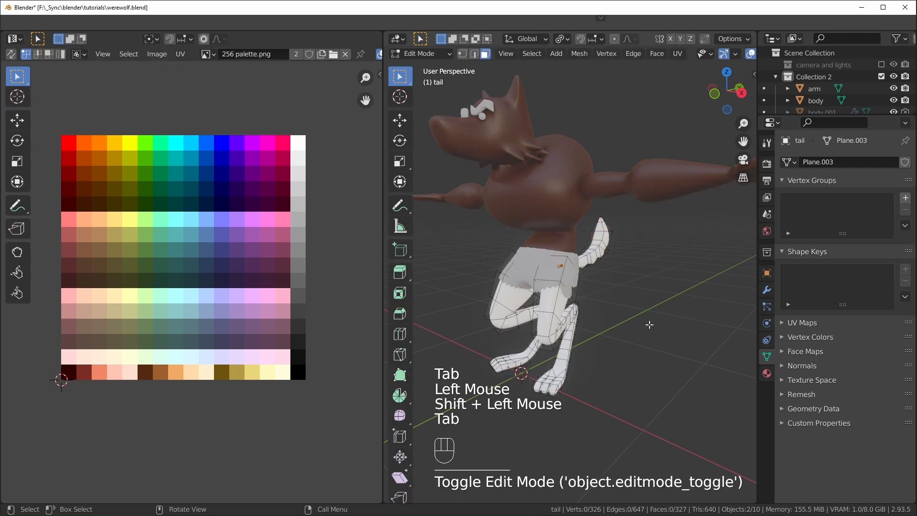
pyautogui.press('a')
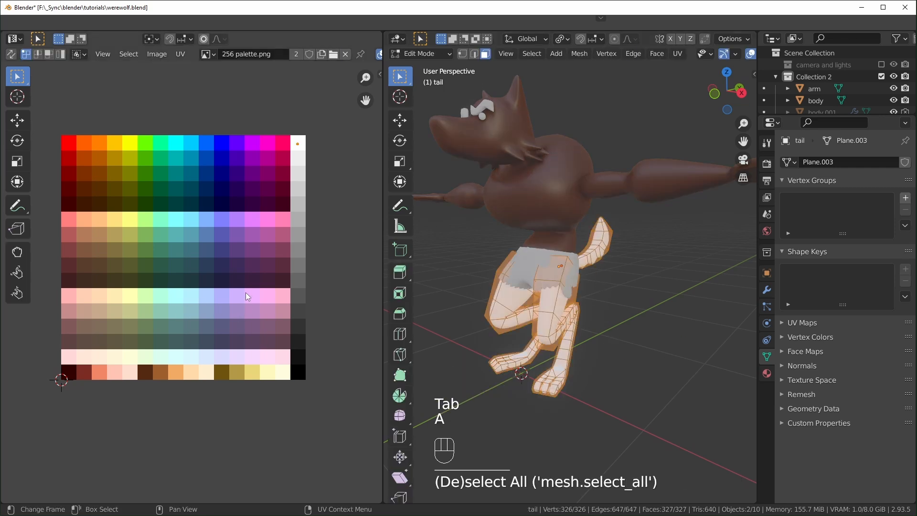
pyautogui.press('g')
pyautogui.click(91, 64)
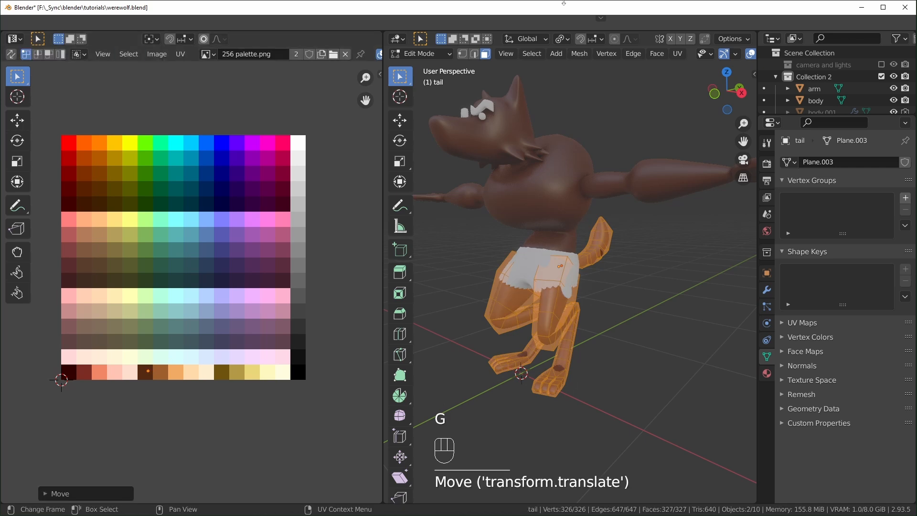
pyautogui.press('Tab')
# Step: Select all faces of the shorts and move their UVs onto a muted blue-violet palette swatch
pyautogui.scroll(-3, 616, 287)
pyautogui.keyDown('shift'); pyautogui.moveTo(621, 292); pyautogui.dragTo(609, 291, button='middle'); pyautogui.keyUp('shift')
pyautogui.scroll(2, 609, 296)
pyautogui.moveTo(601, 306); pyautogui.dragTo(616, 319, button='middle')
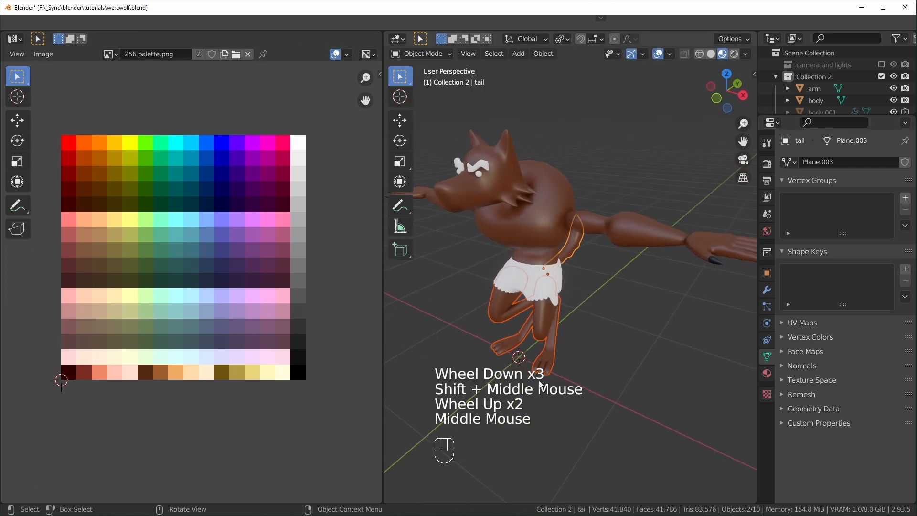
pyautogui.keyDown('shift'); pyautogui.moveTo(664, 364); pyautogui.dragTo(623, 341, button='middle'); pyautogui.keyUp('shift')
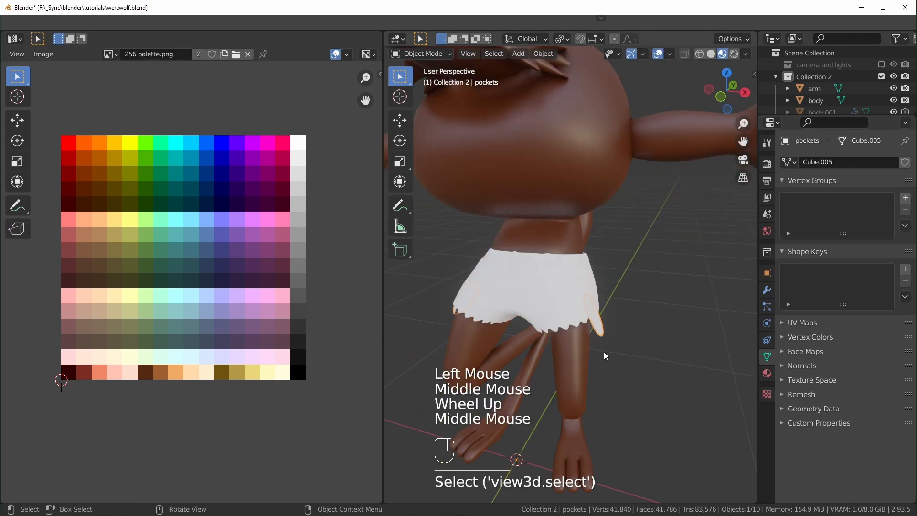
pyautogui.moveTo(603, 352); pyautogui.dragTo(428, 253, button='middle')
pyautogui.click(520, 293)
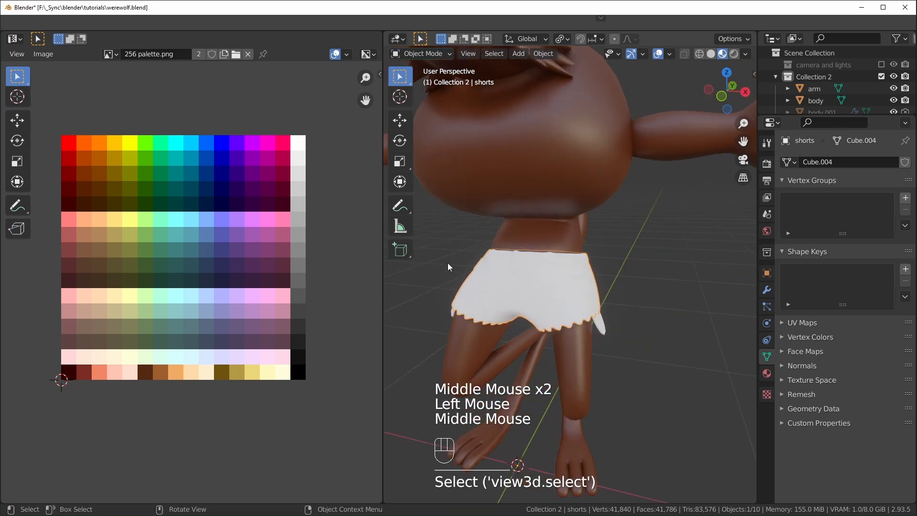
pyautogui.press('Tab')
pyautogui.press('a')
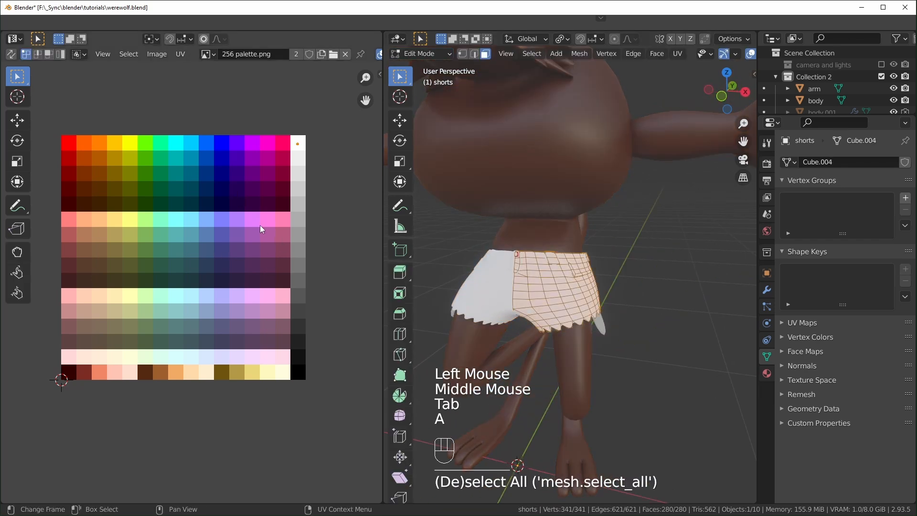
pyautogui.press('g')
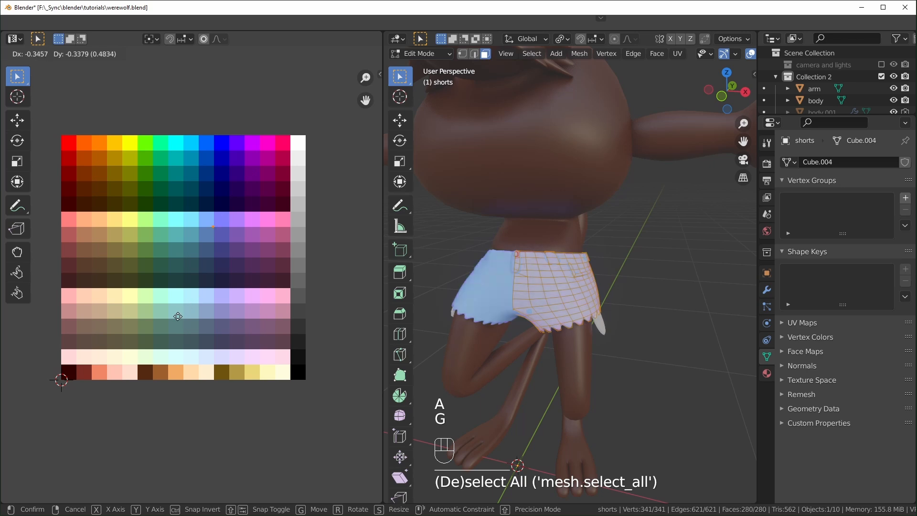
pyautogui.click(190, 326)
pyautogui.moveTo(440, 378); pyautogui.dragTo(534, 223, button='middle')
pyautogui.scroll(-2, 556, 374)
pyautogui.press('Tab')
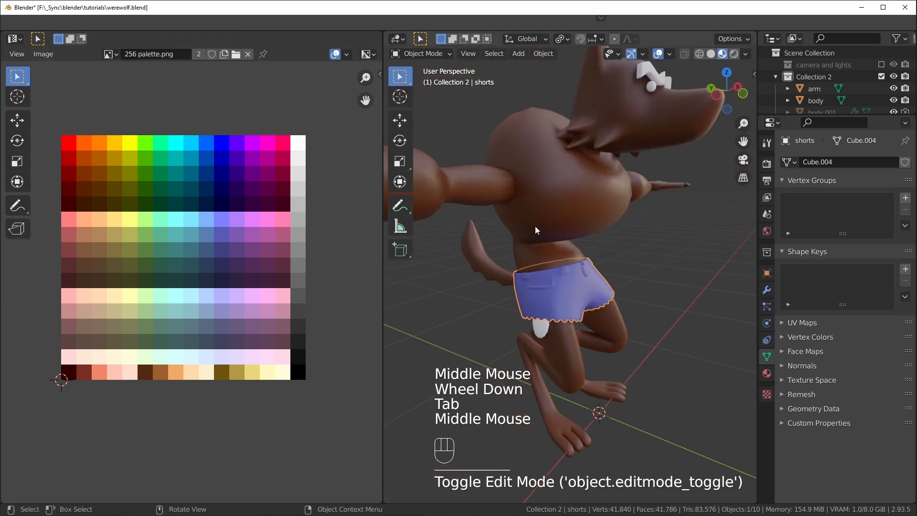
# Step: Select all faces of the eye and move their UVs onto the pure red swatch in the palette's corner
pyautogui.moveTo(605, 289); pyautogui.dragTo(513, 327, button='middle')
pyautogui.scroll(1, 513, 327)
pyautogui.keyDown('shift'); pyautogui.moveTo(513, 327); pyautogui.dragTo(540, 348, button='middle'); pyautogui.keyUp('shift')
pyautogui.click(539, 231)
pyautogui.press('Tab')
pyautogui.press('a')
pyautogui.press('g')
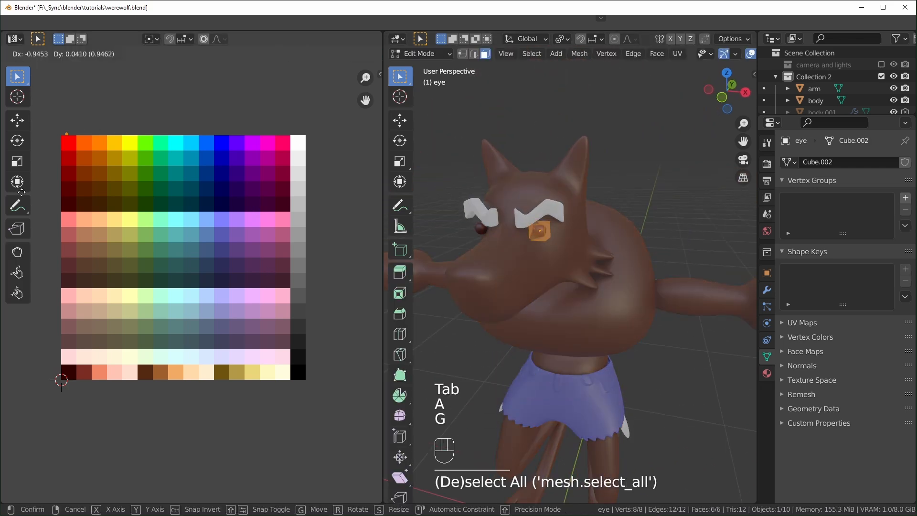
pyautogui.click(21, 190)
pyautogui.press('Tab')
# Step: Select all faces of the eyebrow and move their UVs onto a dark grey swatch in the greyscale column
pyautogui.click(545, 218)
pyautogui.press('Tab')
pyautogui.press('a')
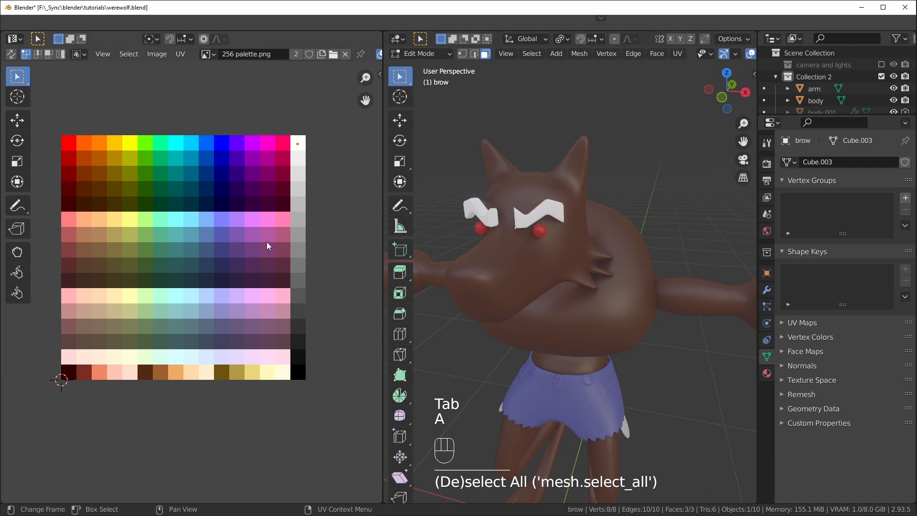
pyautogui.press('g')
pyautogui.click(270, 418)
pyautogui.press('Tab')
# Step: Try to darken the nose by moving the UVs of one face at the snout's tip onto a dark palette swatch
pyautogui.moveTo(563, 359); pyautogui.dragTo(533, 262, button='middle')
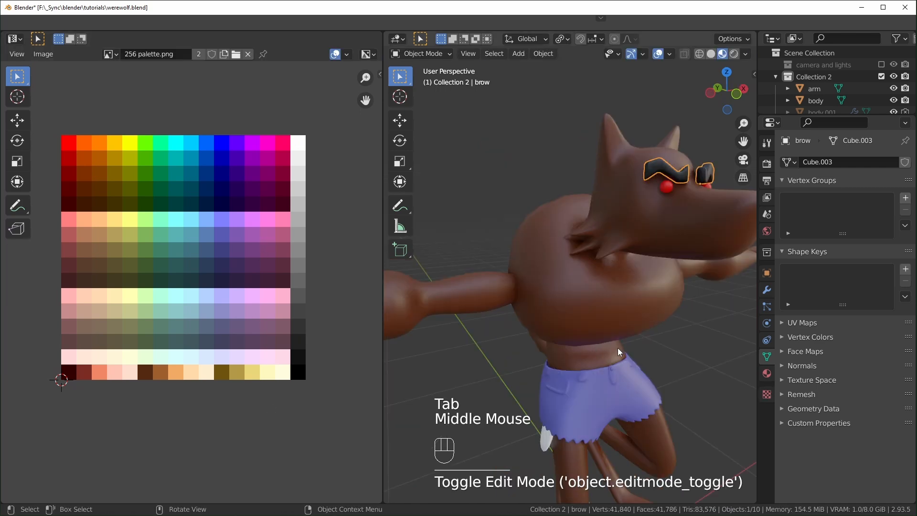
pyautogui.scroll(1, 545, 253)
pyautogui.click(551, 239)
pyautogui.press('Tab')
pyautogui.click(533, 262)
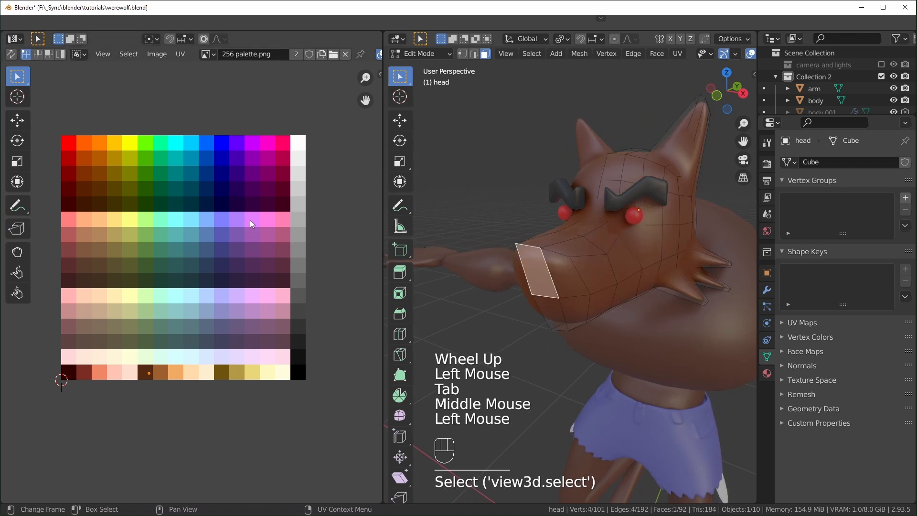
pyautogui.press('g')
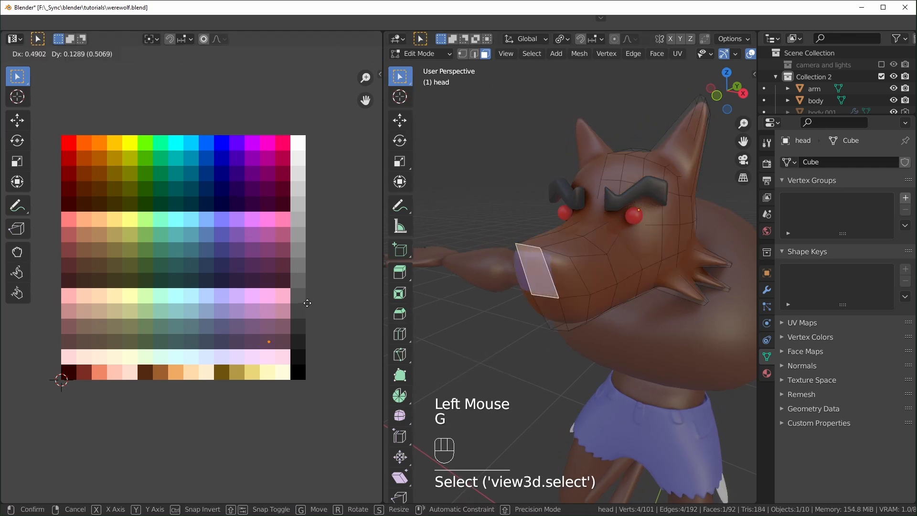
pyautogui.click(359, 344)
pyautogui.press('Tab')
pyautogui.moveTo(456, 343); pyautogui.dragTo(519, 348, button='middle')
# Step: Undo the snout-tip recolouring and return the head to Object Mode
pyautogui.hotkey('ctrl', 'z')
pyautogui.hotkey('ctrl', 'z')
pyautogui.click(442, 348)
pyautogui.press('Tab')
pyautogui.moveTo(441, 331); pyautogui.dragTo(530, 326, button='middle')
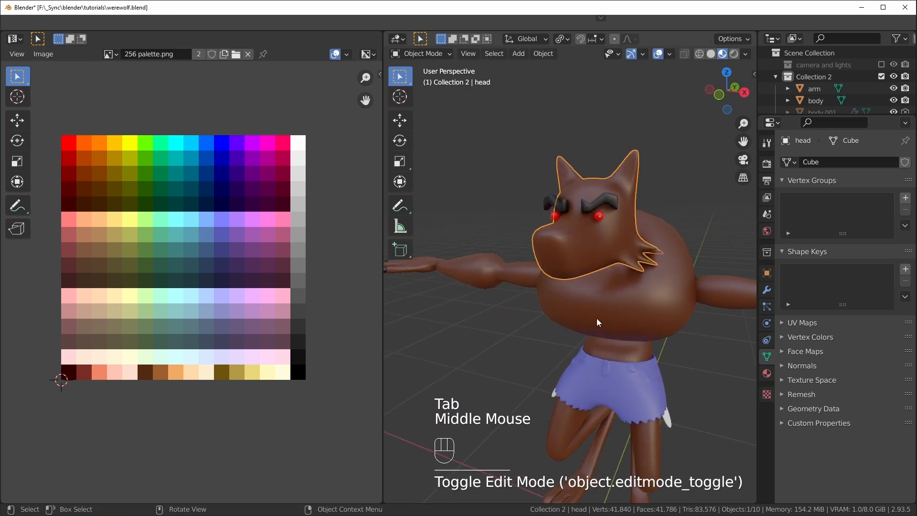
# Step: Return to the Shading workspace and make a separate copy of the head's werewolf material
pyautogui.moveTo(200, 31); pyautogui.dragTo(203, 57)
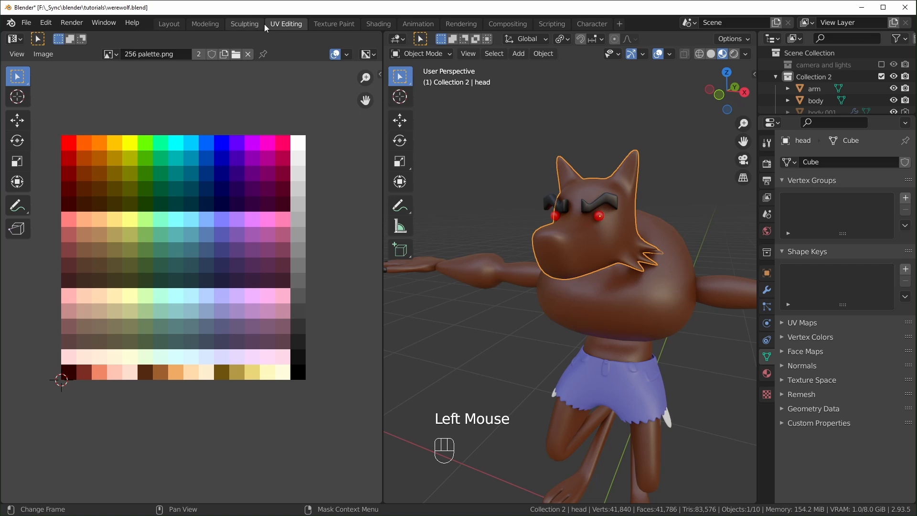
pyautogui.click(373, 22)
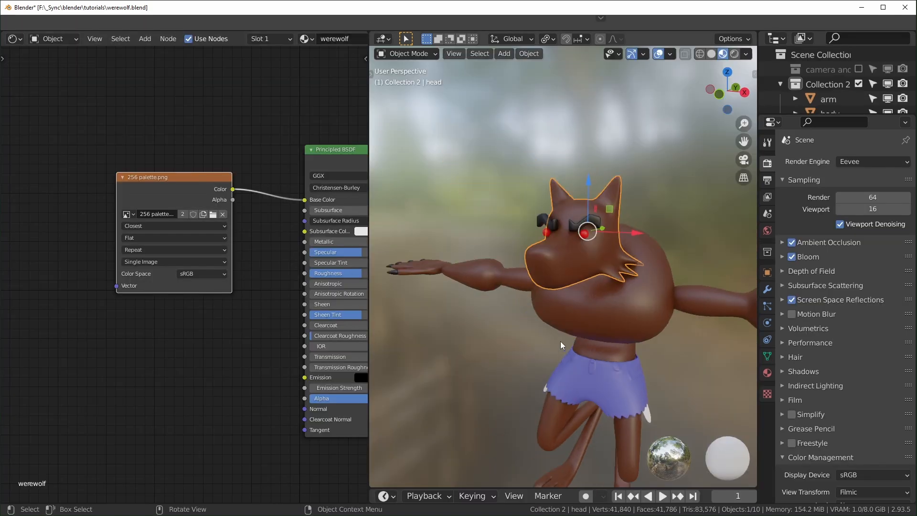
pyautogui.scroll(-5, 304, 39)
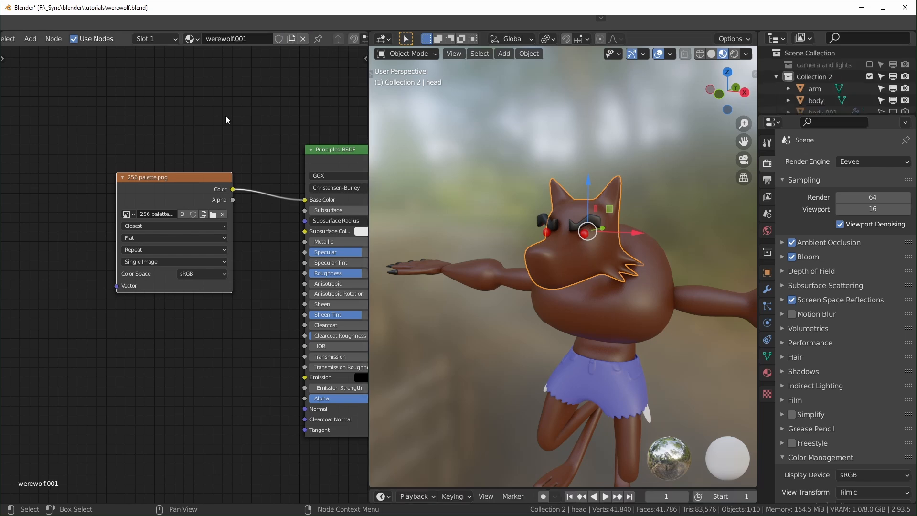
# Step: Rename the head's material to "werewolf head" and add a UV Map node set to UVMap beside the palette texture
pyautogui.scroll(-2, 139, 262)
pyautogui.hotkey('shift', 'a')
pyautogui.click(137, 263)
pyautogui.write('uv')
pyautogui.click(154, 284)
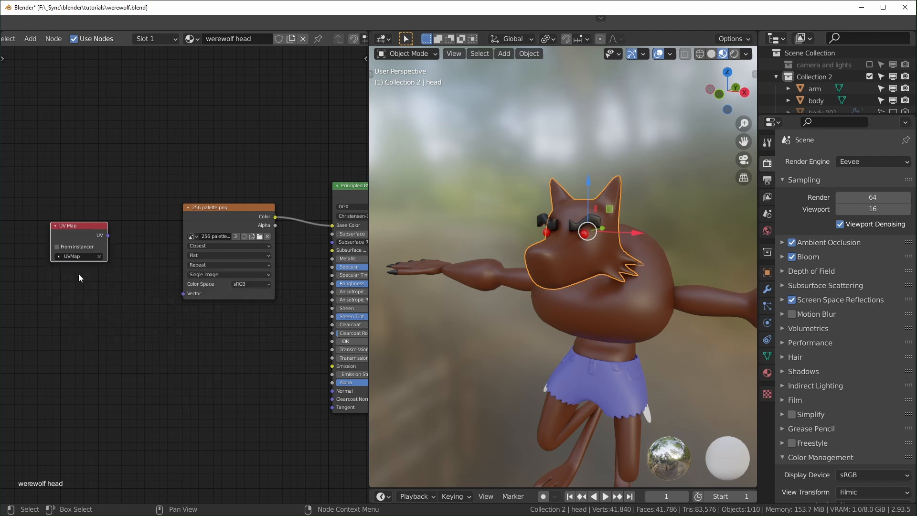
# Step: Add a second UV map named "head" to the head mesh and link the UV Map node to the palette texture's Vector input
pyautogui.click(765, 358)
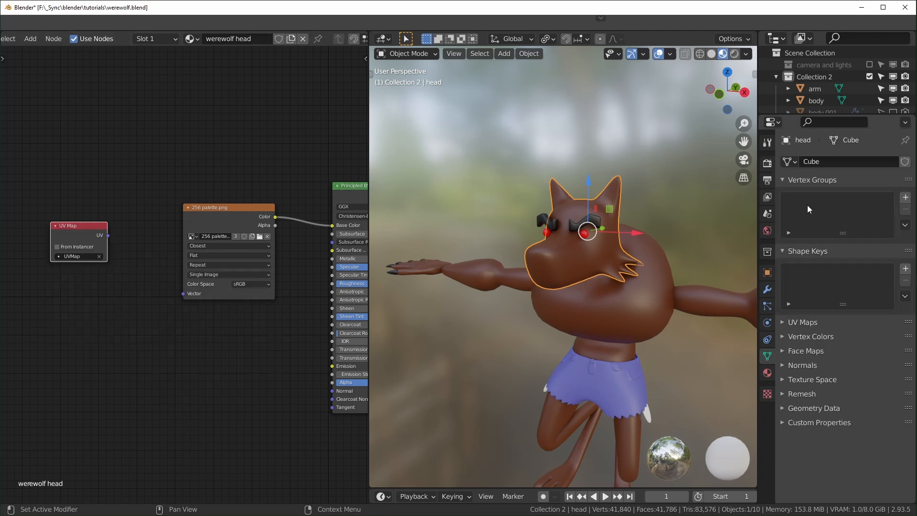
pyautogui.click(830, 321)
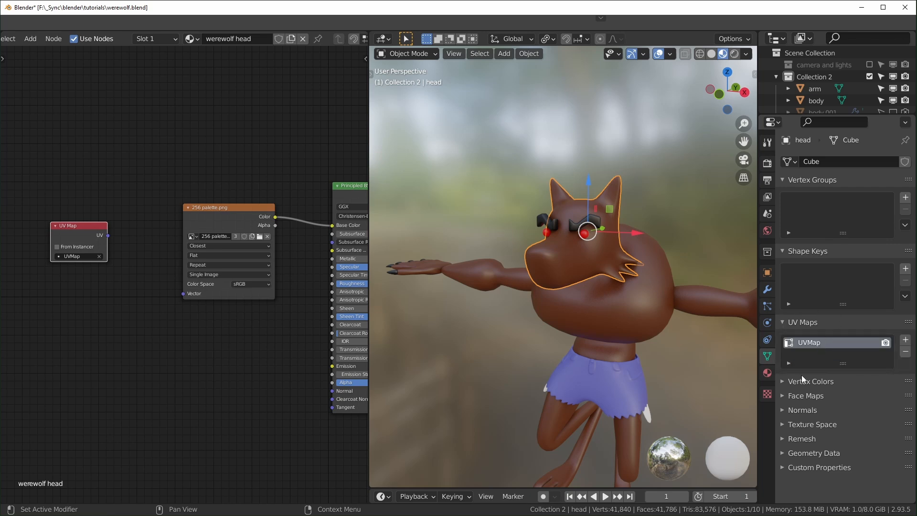
pyautogui.click(905, 340)
pyautogui.doubleClick(817, 354)
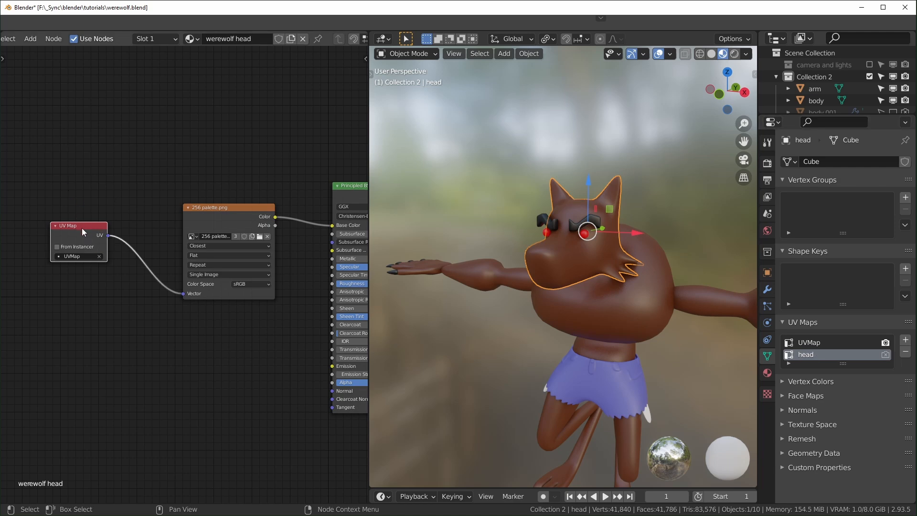
# Step: Duplicate the palette image texture node below the original and unlink the image from the copy
pyautogui.moveTo(233, 217); pyautogui.dragTo(192, 187)
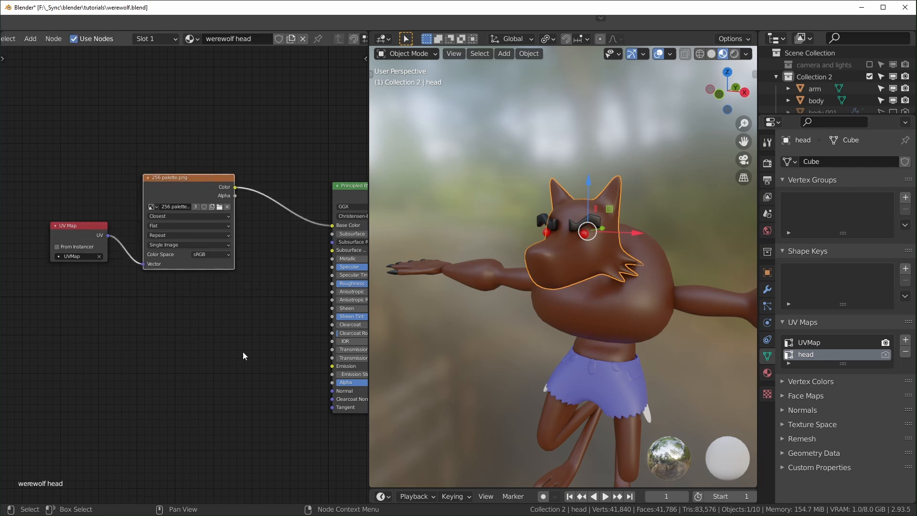
pyautogui.hotkey('shift', 'd')
pyautogui.click(206, 312)
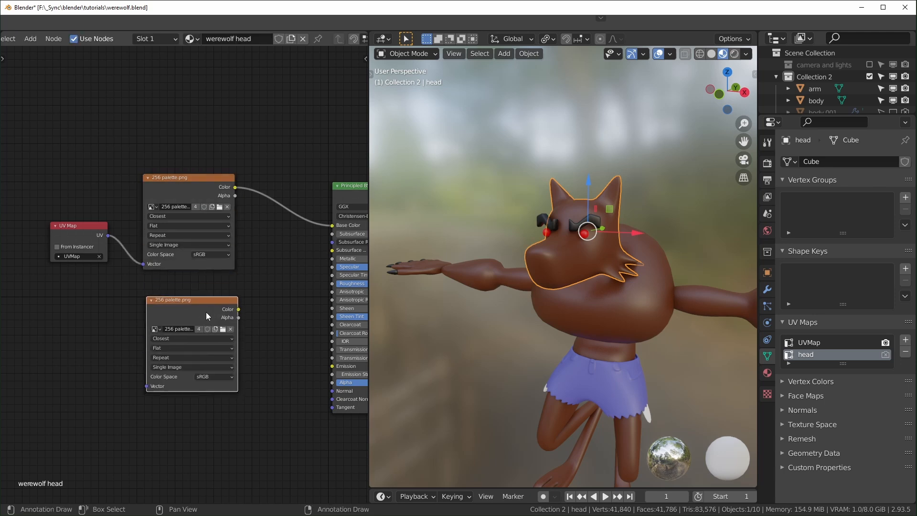
pyautogui.click(231, 329)
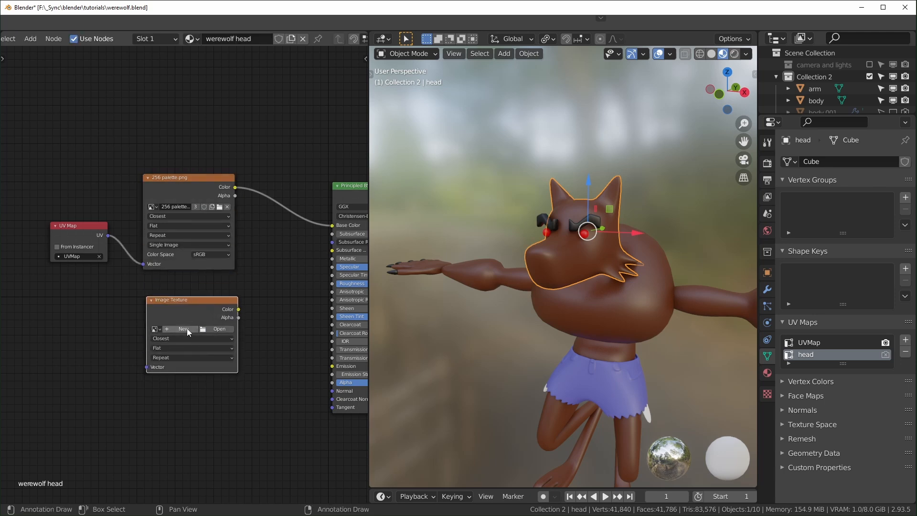
# Step: Create a new 2048 × 2048 px image named "werewolf head" in the copied texture node, with a fully transparent black fill
pyautogui.click(187, 328)
pyautogui.moveTo(241, 365); pyautogui.dragTo(240, 375)
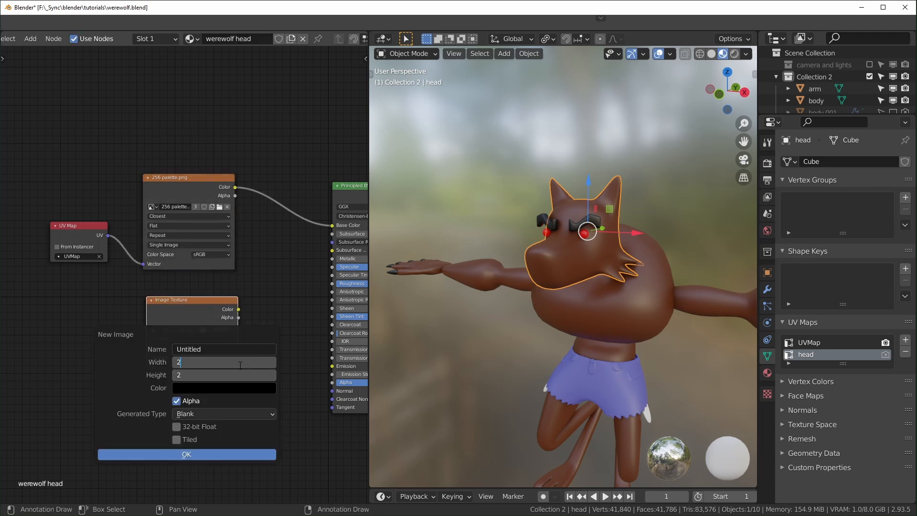
pyautogui.click(223, 350)
pyautogui.write('he')
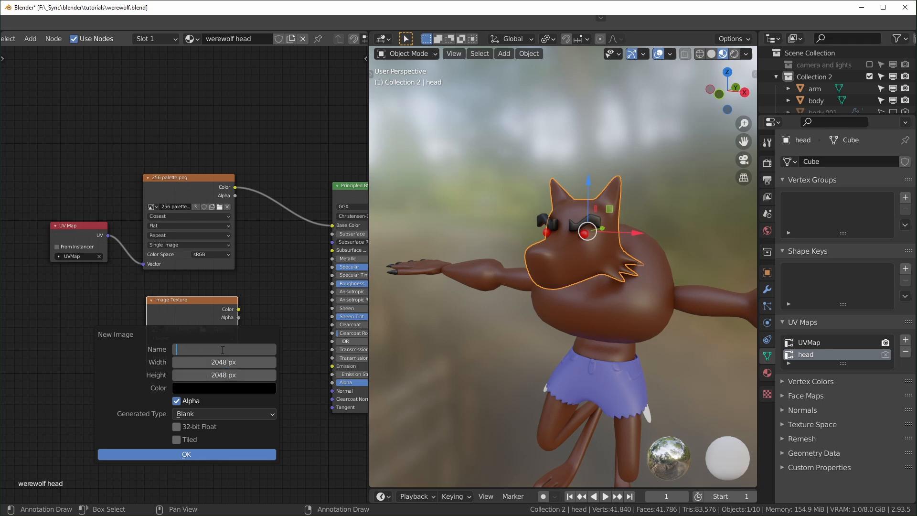
pyautogui.write('rewolf head')
pyautogui.press('Return')
pyautogui.click(208, 389)
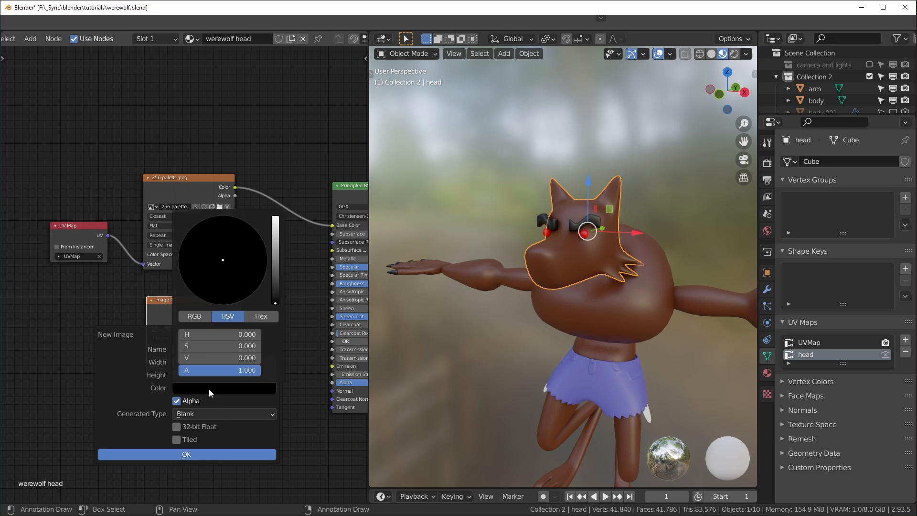
pyautogui.moveTo(248, 370); pyautogui.dragTo(177, 379)
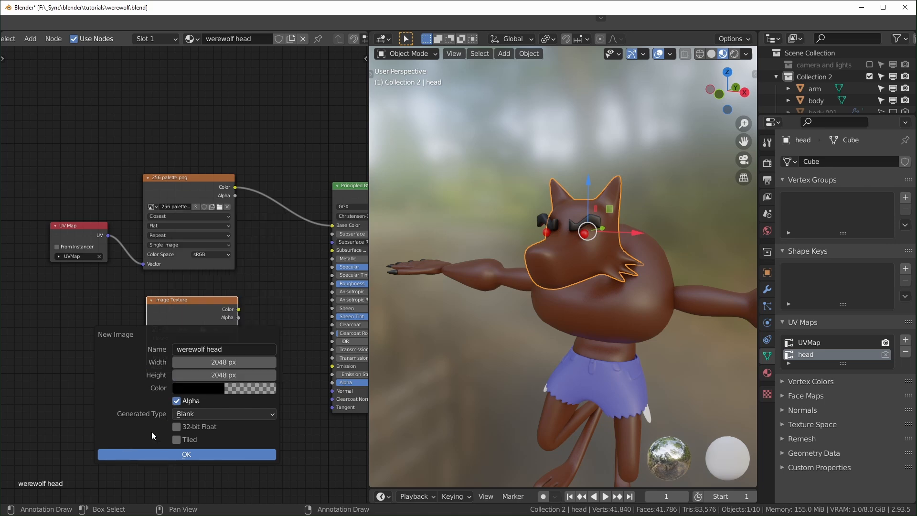
pyautogui.click(165, 456)
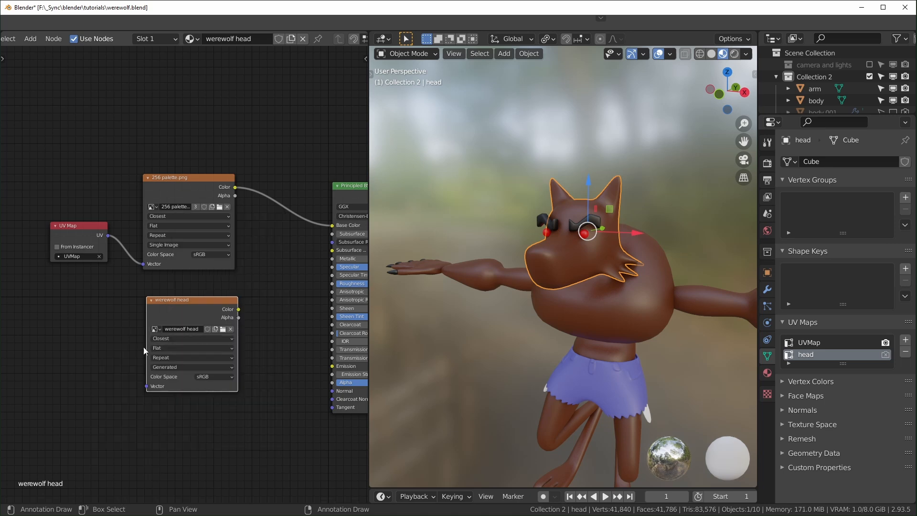
# Step: Duplicate the UV Map node, set the copy to the "head" UV map and link it to the werewolf head texture's Vector input
pyautogui.click(80, 234)
pyautogui.hotkey('shift', 'd')
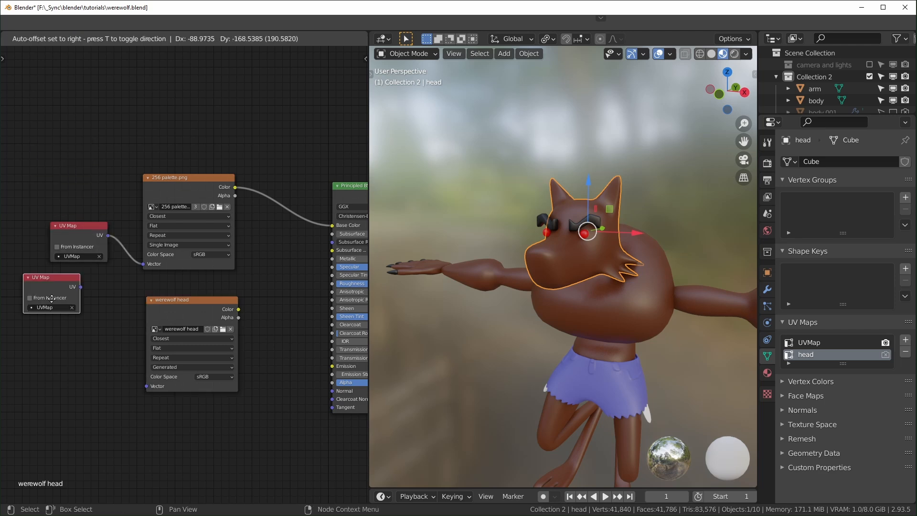
pyautogui.click(75, 323)
pyautogui.click(72, 341)
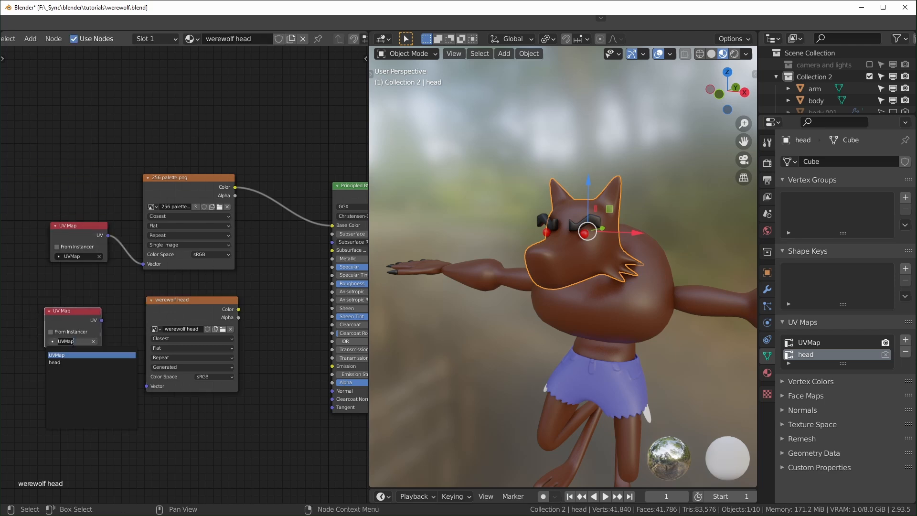
pyautogui.click(66, 363)
pyautogui.moveTo(102, 320); pyautogui.dragTo(146, 386)
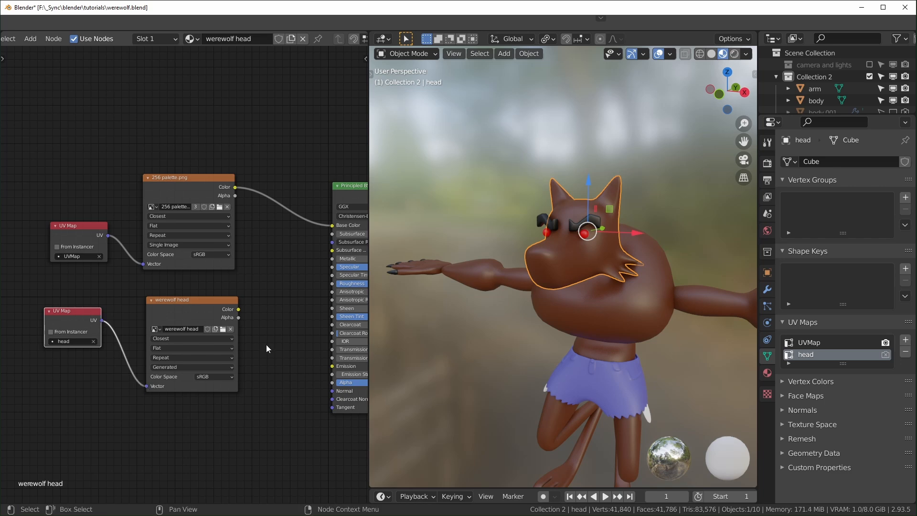
# Step: Insert a MixRGB node between the palette texture and Base Color, and drive its Fac with the werewolf head texture's Alpha
pyautogui.moveTo(260, 342); pyautogui.dragTo(225, 342, button='middle')
pyautogui.scroll(1, 248, 310)
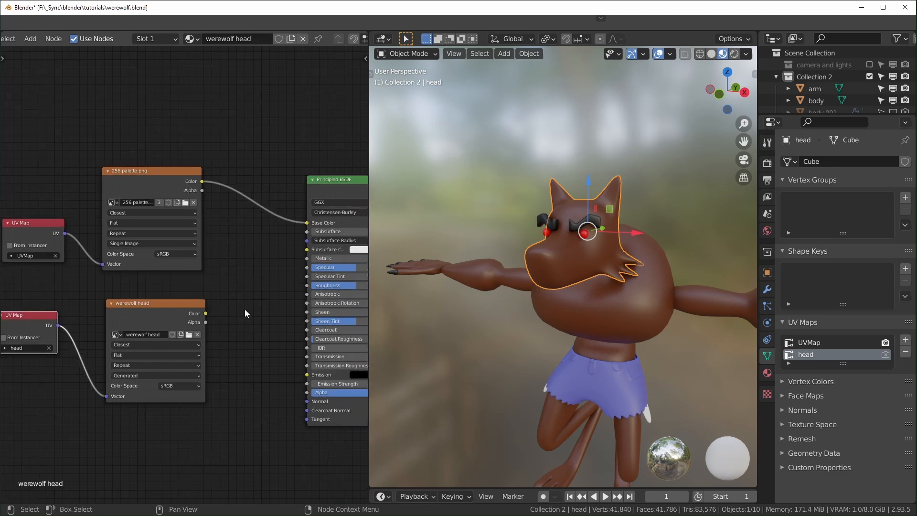
pyautogui.hotkey('shift', 'a')
pyautogui.write('mix')
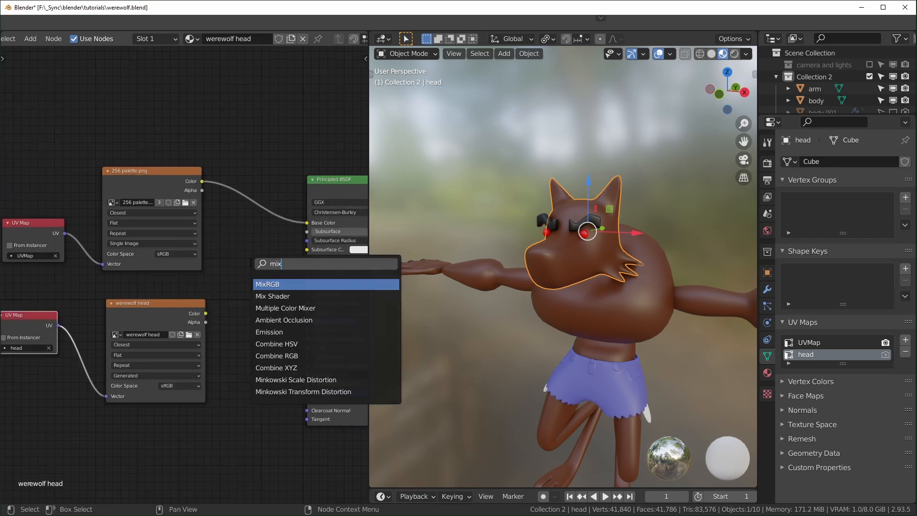
pyautogui.click(269, 285)
pyautogui.click(270, 205)
pyautogui.moveTo(205, 323); pyautogui.dragTo(244, 214)
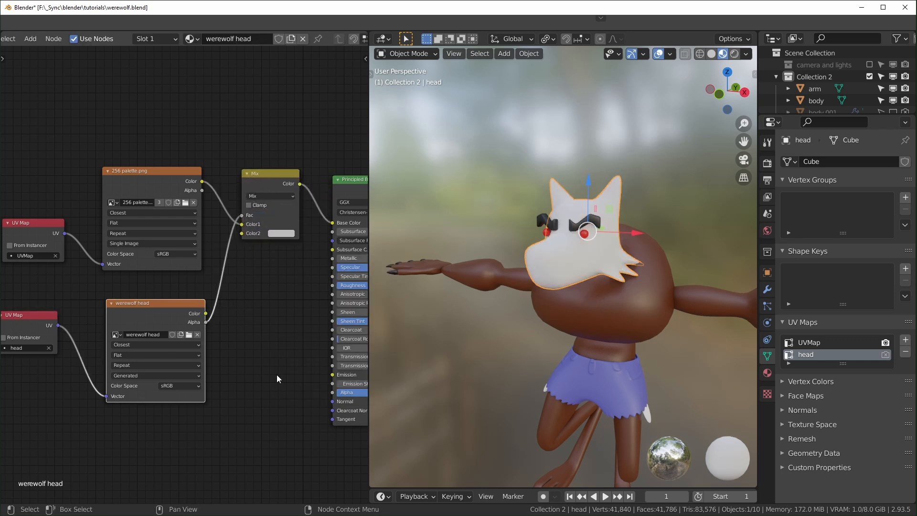
# Step: Try feeding the palette colour into the Mix node's Color2 input, and return the link to Color1
pyautogui.scroll(1, 263, 206)
pyautogui.moveTo(214, 250); pyautogui.dragTo(244, 260)
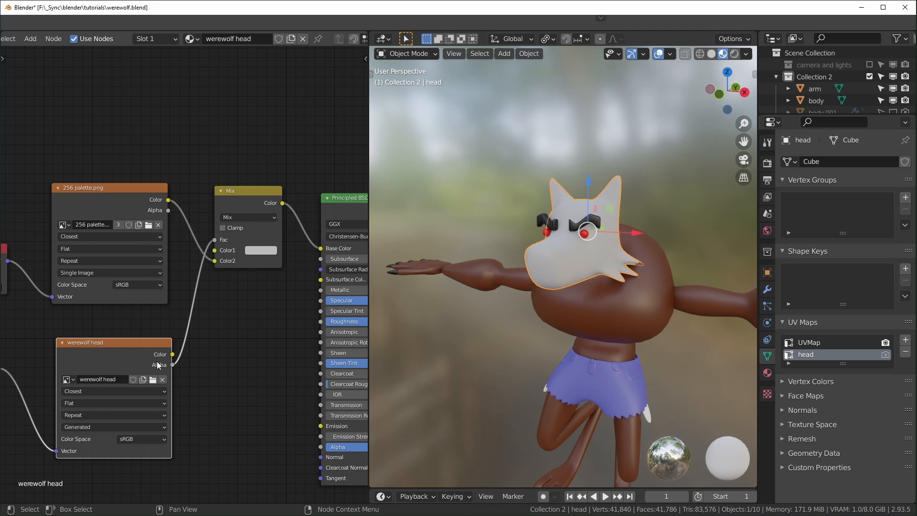
pyautogui.moveTo(151, 359); pyautogui.dragTo(137, 357)
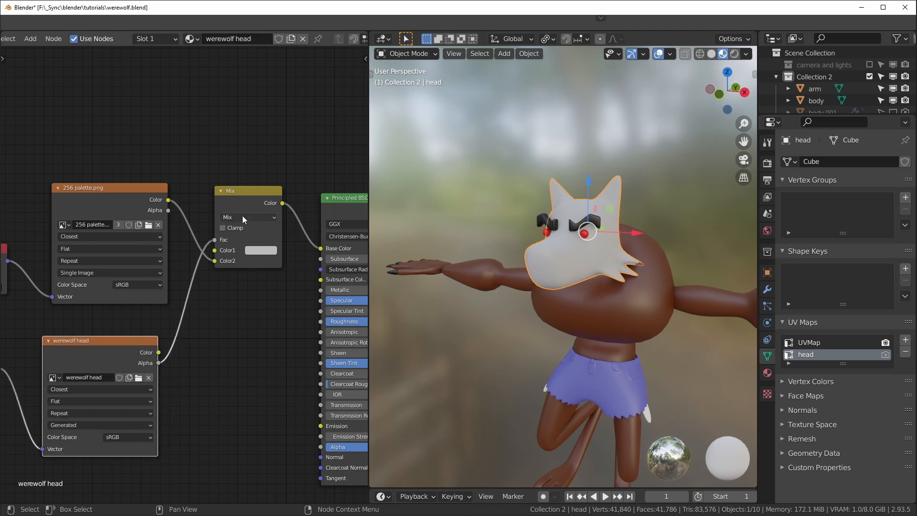
pyautogui.moveTo(214, 261); pyautogui.dragTo(220, 253)
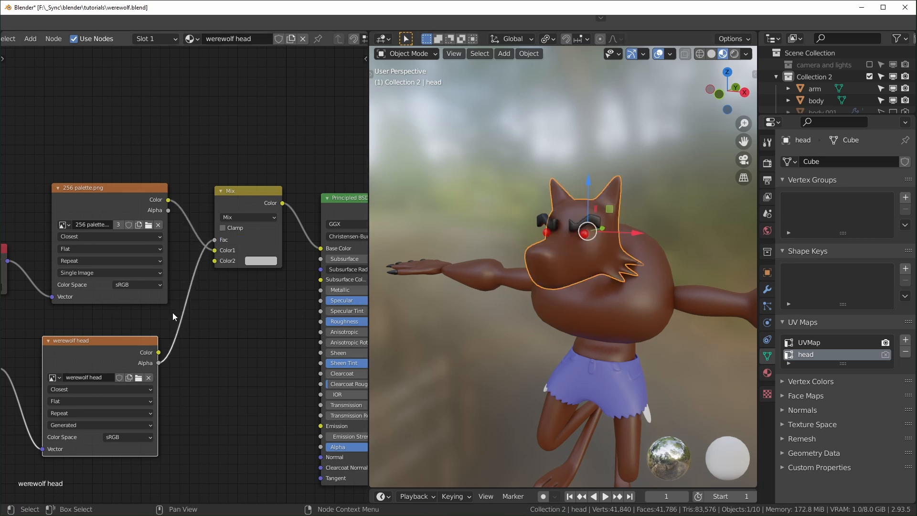
# Step: Switch to the UV Editing workspace and set the "head" UV map as the one active for rendering
pyautogui.scroll(-2, 168, 325)
pyautogui.moveTo(115, 324); pyautogui.dragTo(133, 323, button='middle')
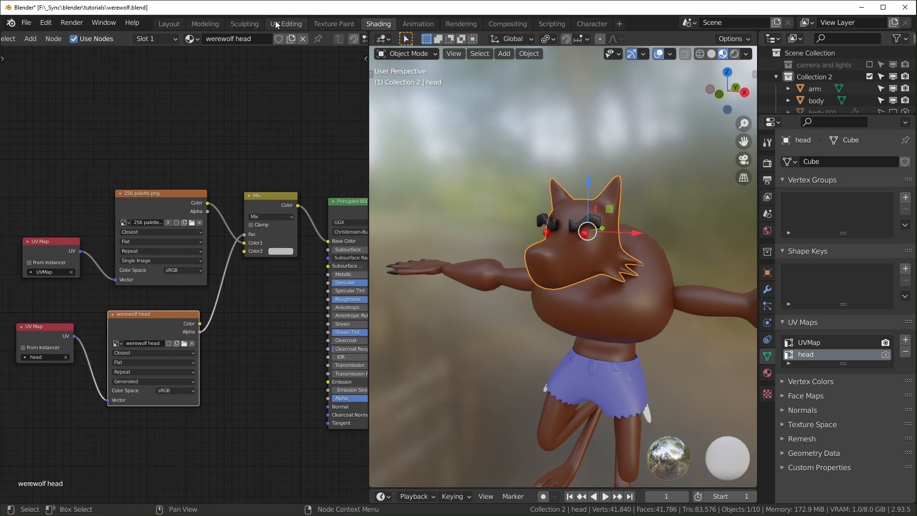
pyautogui.click(290, 23)
pyautogui.moveTo(564, 345)
pyautogui.mouseDown(button='middle')
pyautogui.moveTo(589, 335)
pyautogui.moveTo(569, 355)
pyautogui.mouseUp(button='middle')
pyautogui.scroll(-2, 260, 326)
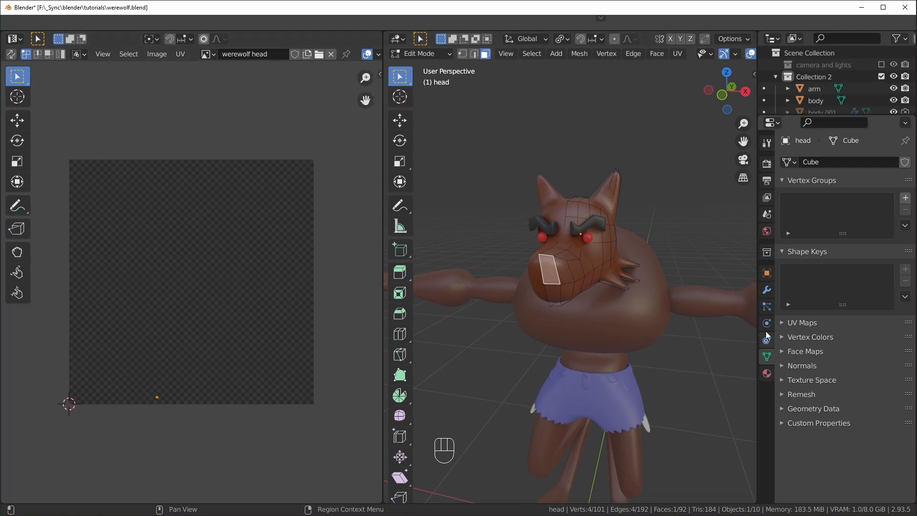
pyautogui.click(784, 322)
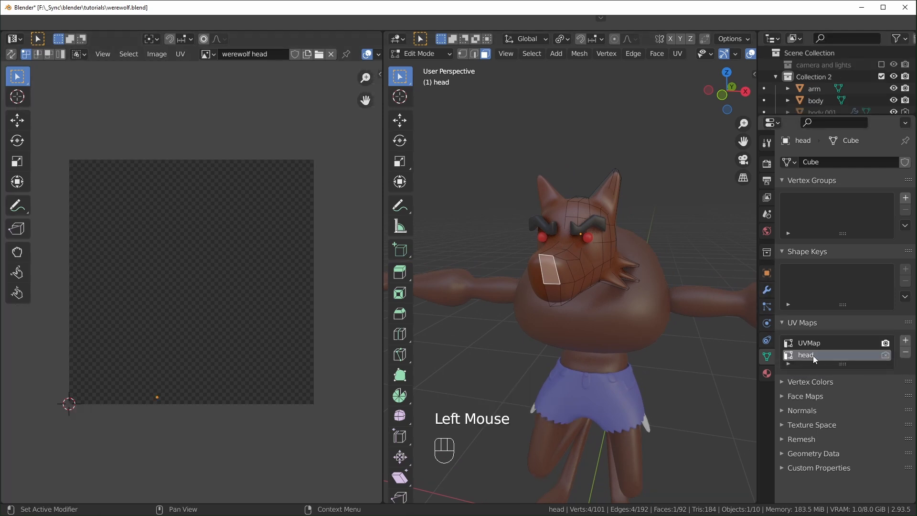
pyautogui.click(885, 355)
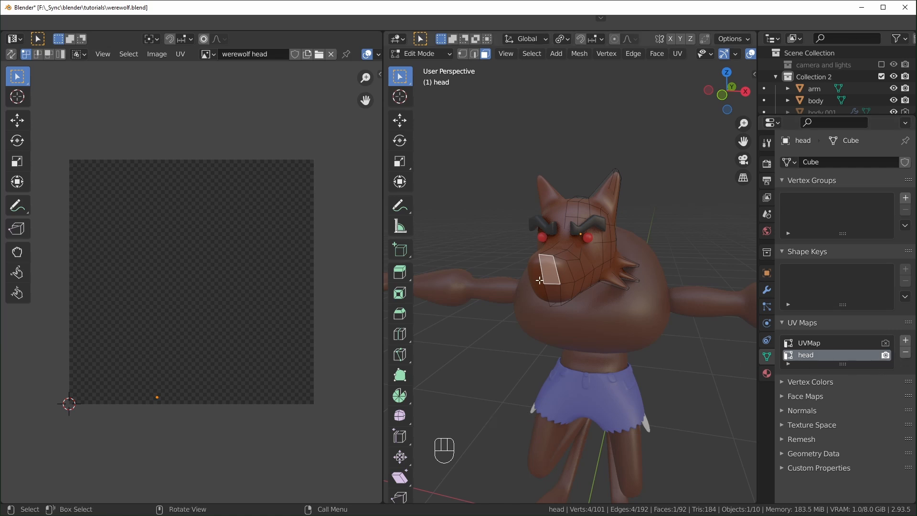
# Step: Select all faces of the head and unwrap them with Smart UV Project at a 66° angle limit
pyautogui.press('a')
pyautogui.press('u')
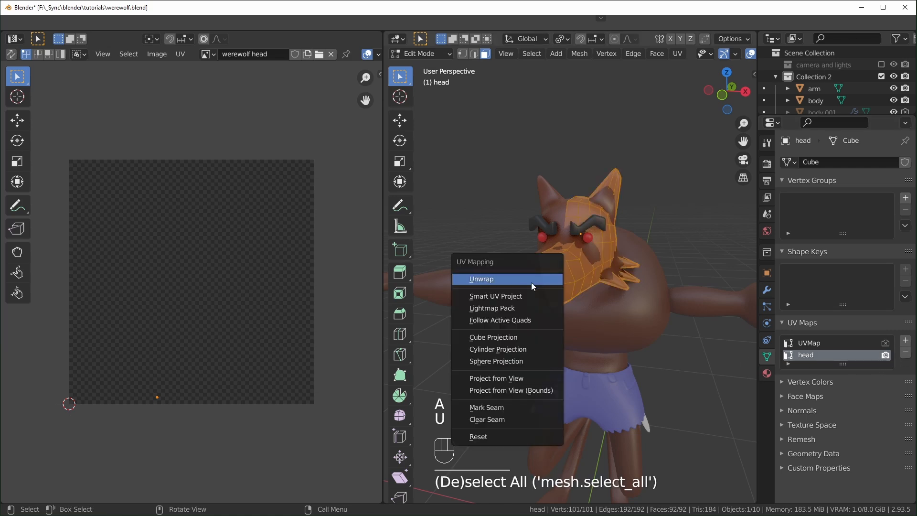
pyautogui.click(495, 297)
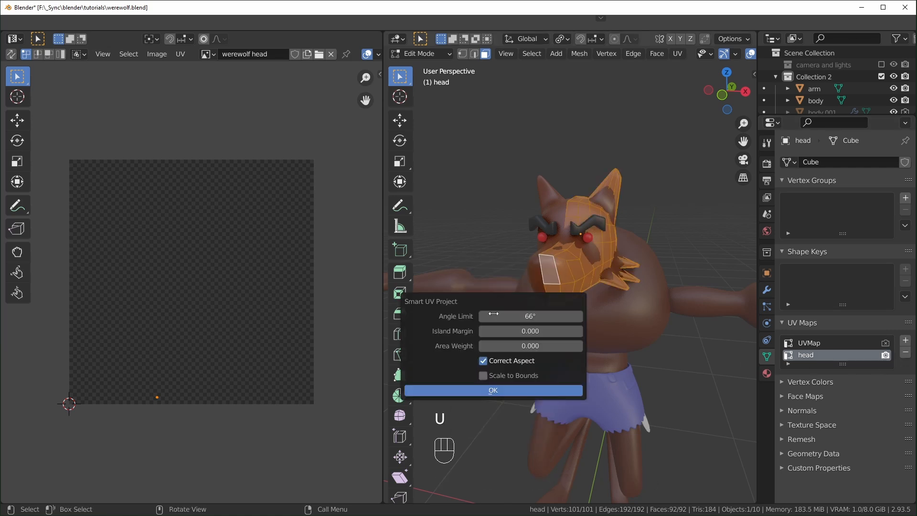
pyautogui.click(503, 391)
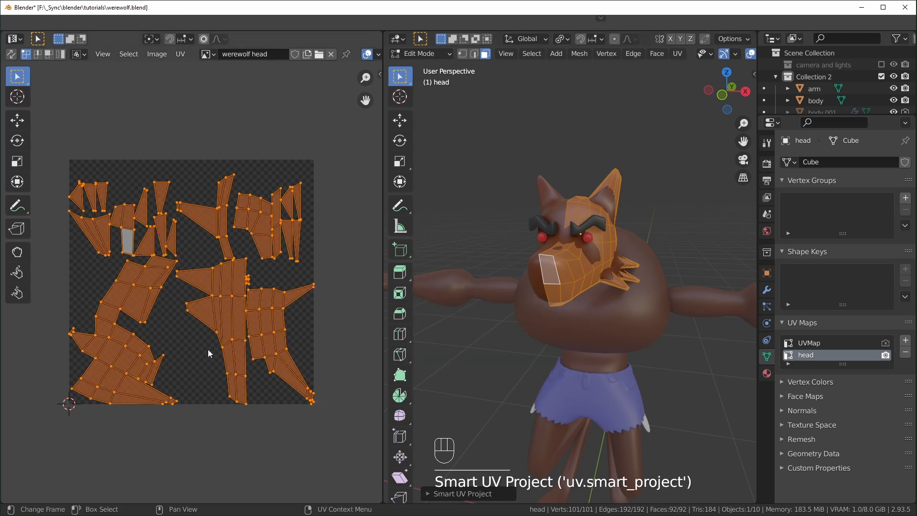
# Step: Set the Smart UV Project island margin to 0.01
pyautogui.click(427, 493)
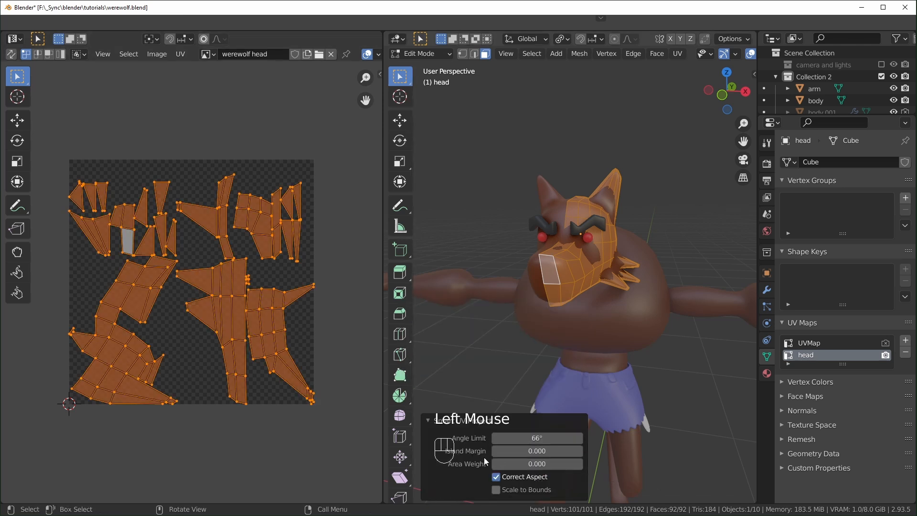
pyautogui.doubleClick(537, 450)
pyautogui.write('0.1')
pyautogui.press('Return')
pyautogui.click(545, 450)
pyautogui.write('0.01')
pyautogui.press('Return')
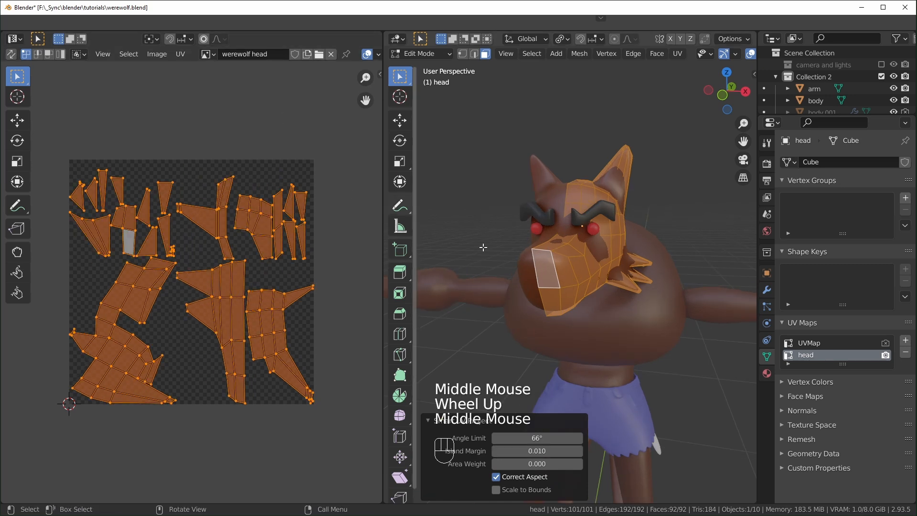
# Step: Switch to the Texture Paint workspace and display the werewolf in Material Preview shading with the head in close view
pyautogui.scroll(1, 646, 302)
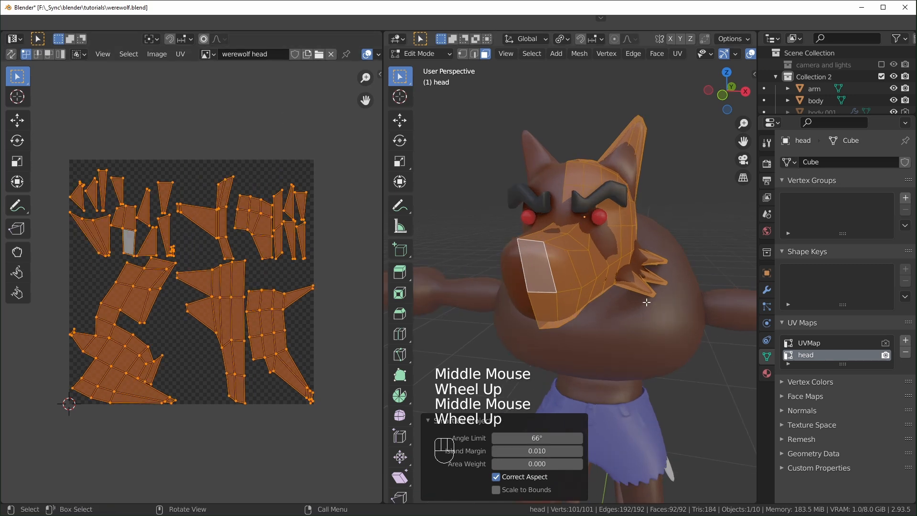
pyautogui.click(601, 17)
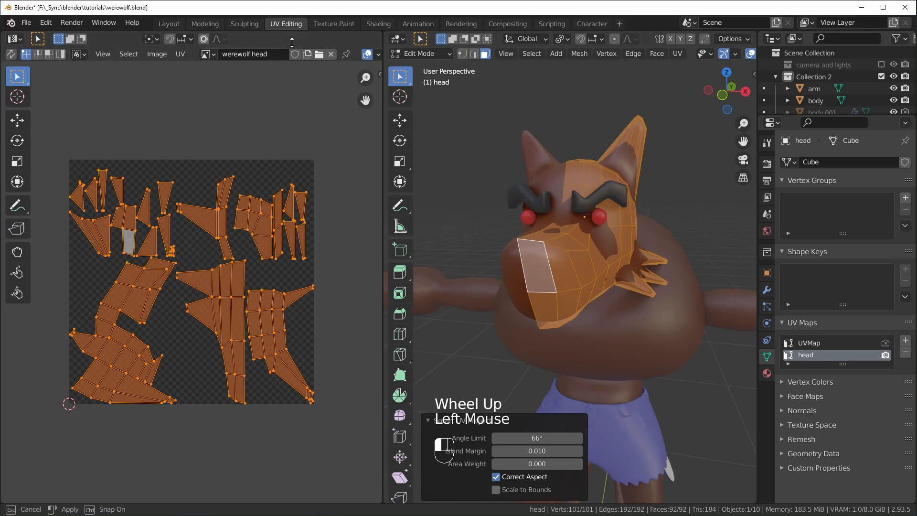
pyautogui.click(343, 24)
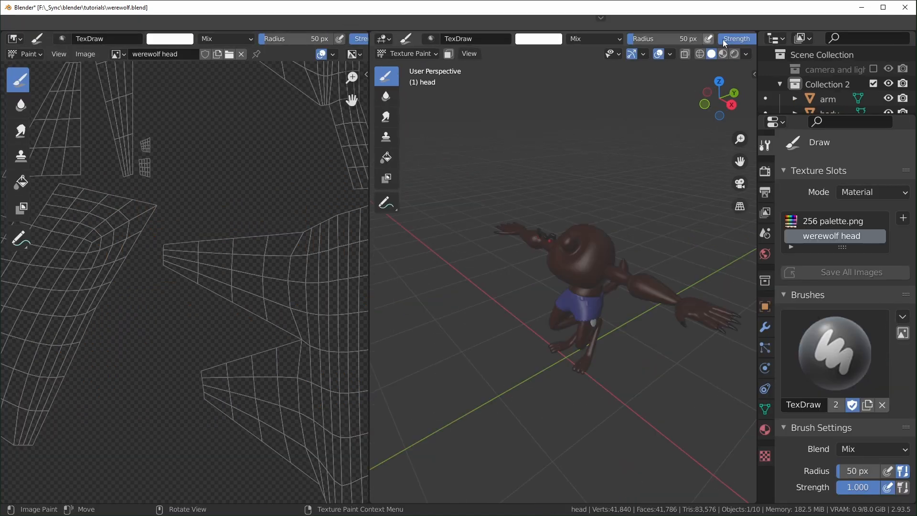
pyautogui.click(723, 53)
pyautogui.scroll(5, 620, 286)
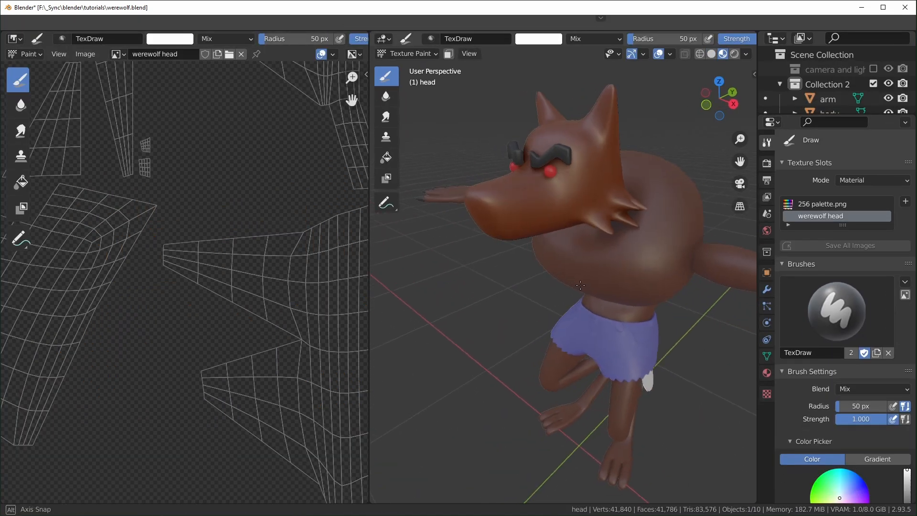
pyautogui.moveTo(598, 327); pyautogui.dragTo(549, 326, button='middle')
# Step: Set the paint brush colour to black and give the brush falloff the rounded Sphere curve preset
pyautogui.click(539, 38)
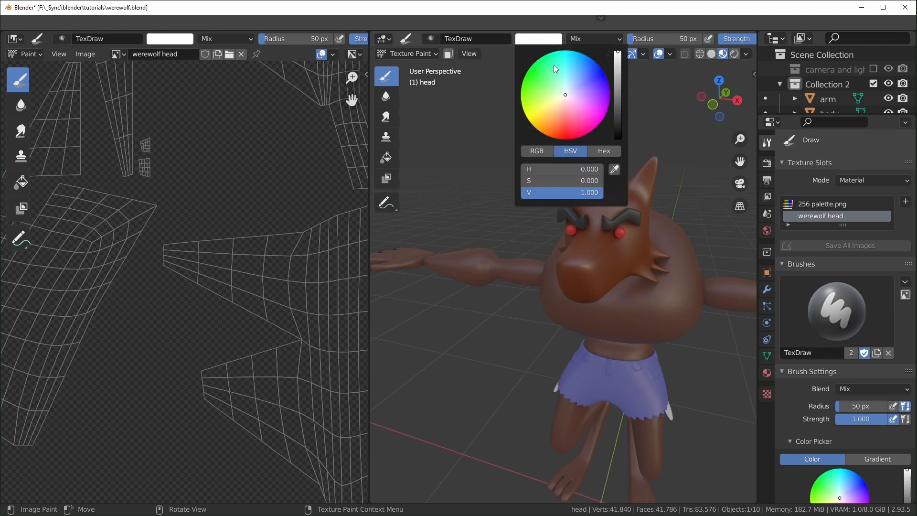
pyautogui.moveTo(621, 107); pyautogui.dragTo(619, 140)
pyautogui.scroll(-8, 861, 410)
pyautogui.click(803, 424)
pyautogui.scroll(-8, 806, 414)
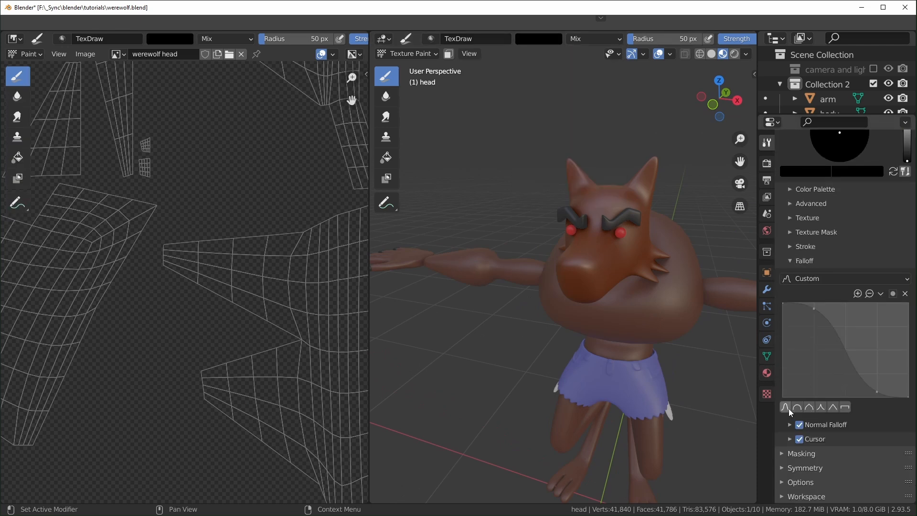
pyautogui.click(799, 407)
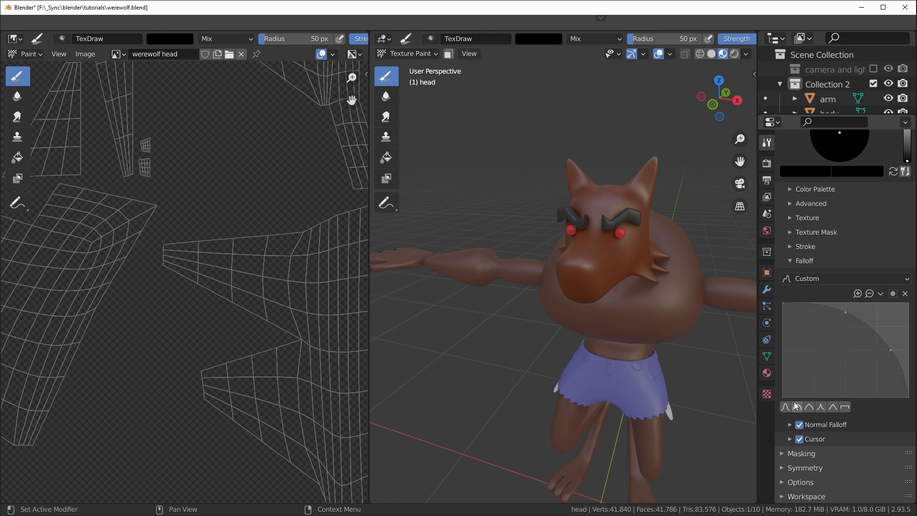
# Step: Try to paint a nose on the tip of the werewolf's snout with the 50 px brush
pyautogui.scroll(2, 619, 342)
pyautogui.scroll(4, 623, 340)
pyautogui.scroll(-3, 598, 299)
pyautogui.moveTo(597, 299)
pyautogui.mouseDown()
pyautogui.moveTo(583, 281)
pyautogui.moveTo(598, 295)
pyautogui.mouseUp()
pyautogui.hotkey('ctrl', 'z')
pyautogui.hotkey('ctrl', 'z')
pyautogui.hotkey('ctrl', 'z')
pyautogui.hotkey('ctrl', 'z')
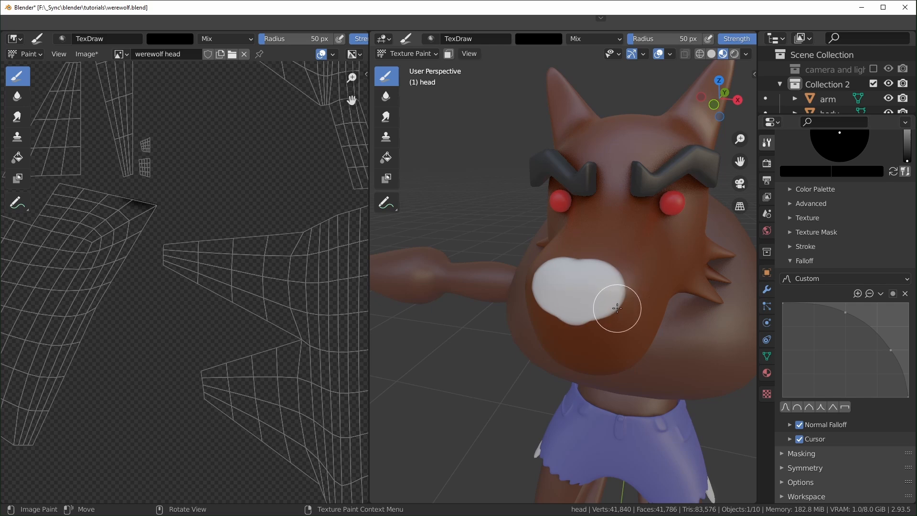
# Step: In the Shading workspace, connect the Color output of the werewolf head image node to Color2 of the Mix node
pyautogui.moveTo(196, 31); pyautogui.dragTo(197, 40)
pyautogui.click(379, 25)
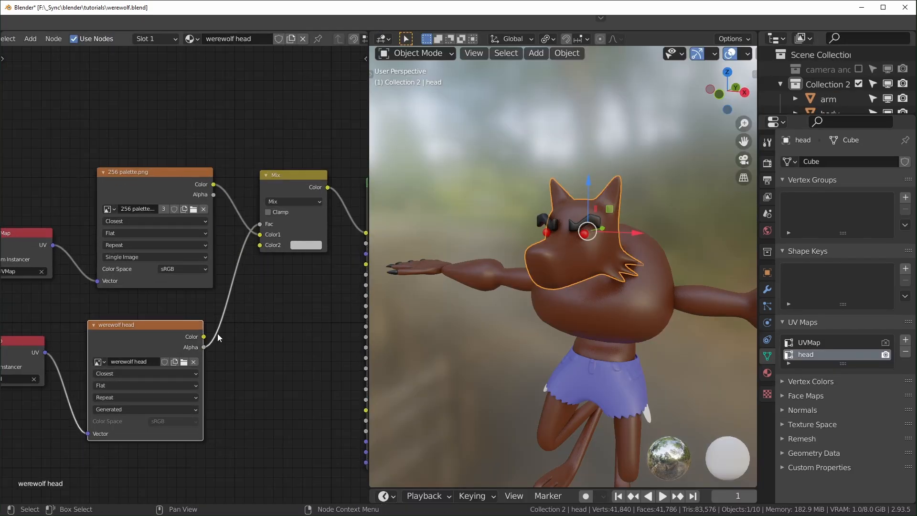
pyautogui.moveTo(204, 347); pyautogui.dragTo(260, 245)
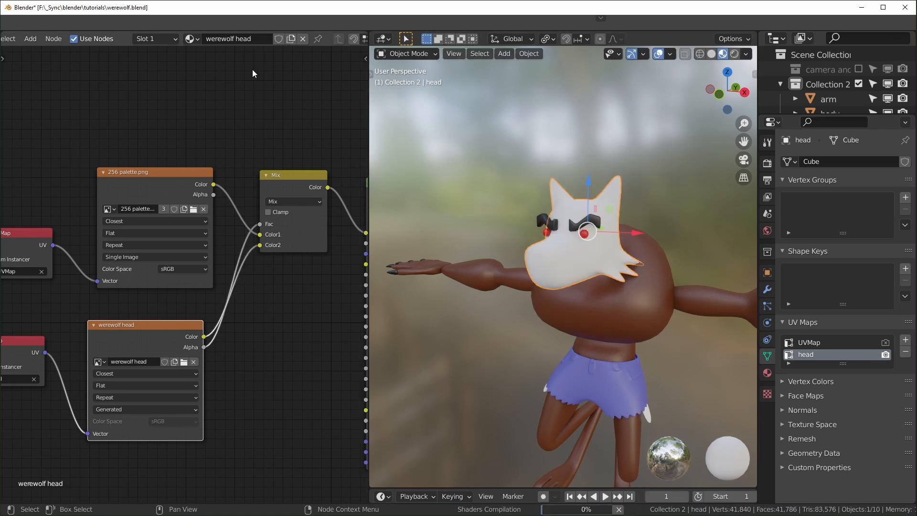
# Step: Return to the Texture Paint workspace, reduce the brush radius to 13 px and paint a black nose on the snout tip
pyautogui.click(329, 24)
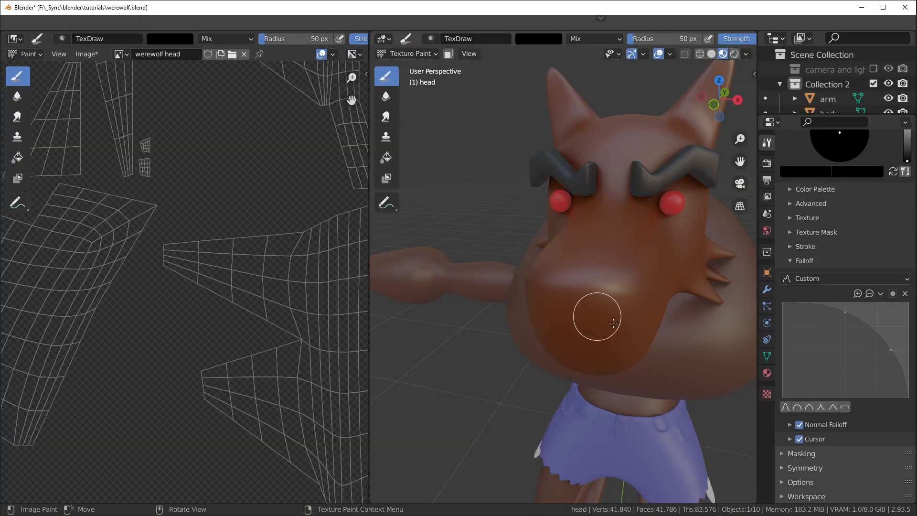
pyautogui.press('f')
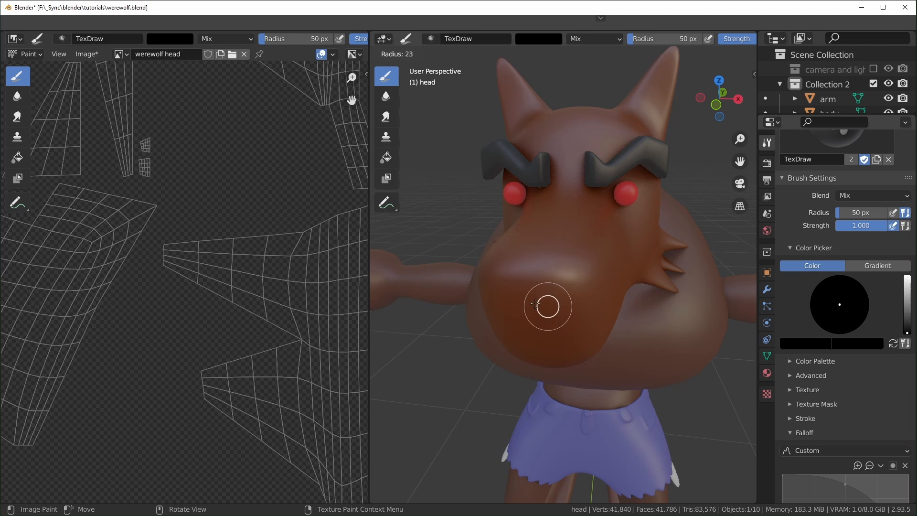
pyautogui.click(538, 303)
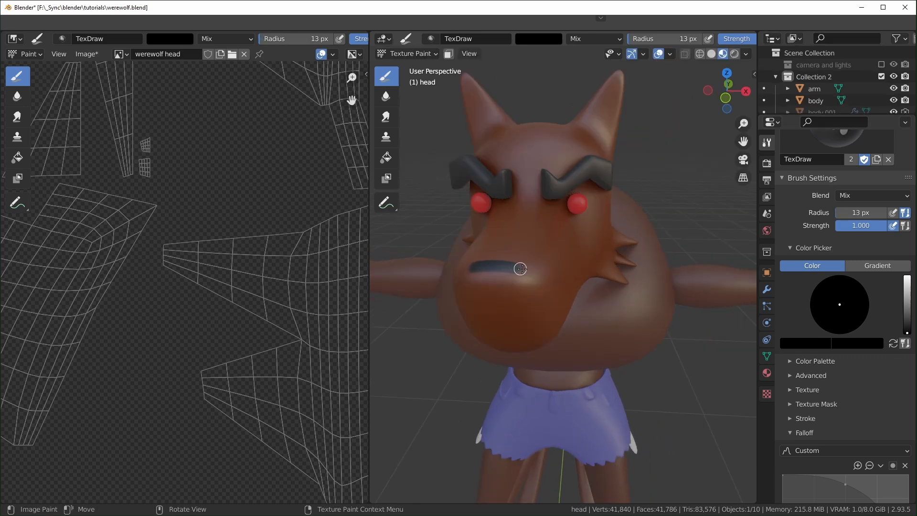
pyautogui.moveTo(522, 284)
pyautogui.mouseDown()
pyautogui.moveTo(500, 299)
pyautogui.moveTo(504, 278)
pyautogui.moveTo(514, 299)
pyautogui.mouseUp()
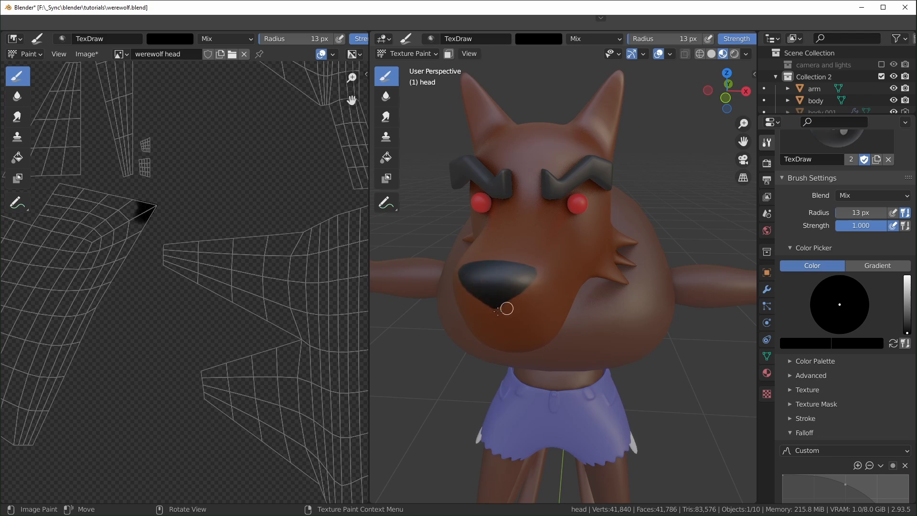
# Step: Change the brush falloff to the Sharp curve preset, enlarge the radius to 49 px and paint soft black shading around the eye
pyautogui.moveTo(592, 298)
pyautogui.mouseDown(button='middle')
pyautogui.moveTo(630, 327)
pyautogui.moveTo(614, 296)
pyautogui.moveTo(558, 332)
pyautogui.moveTo(567, 322)
pyautogui.moveTo(448, 262)
pyautogui.moveTo(549, 260)
pyautogui.moveTo(552, 282)
pyautogui.moveTo(589, 304)
pyautogui.mouseUp(button='middle')
pyautogui.scroll(-8, 825, 446)
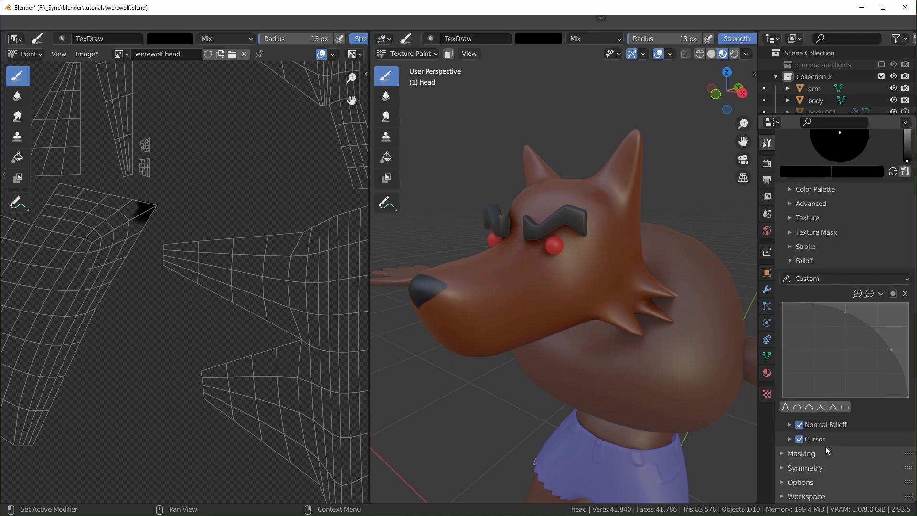
pyautogui.click(821, 407)
pyautogui.moveTo(571, 307)
pyautogui.mouseDown(button='middle')
pyautogui.moveTo(574, 333)
pyautogui.moveTo(545, 324)
pyautogui.moveTo(554, 297)
pyautogui.mouseUp(button='middle')
pyautogui.scroll(2, 543, 329)
pyautogui.press('f')
pyautogui.click(583, 300)
pyautogui.moveTo(561, 270)
pyautogui.mouseDown()
pyautogui.moveTo(565, 258)
pyautogui.moveTo(561, 270)
pyautogui.moveTo(556, 263)
pyautogui.moveTo(587, 244)
pyautogui.moveTo(549, 262)
pyautogui.moveTo(565, 288)
pyautogui.mouseUp()
pyautogui.moveTo(565, 289)
pyautogui.mouseDown(button='middle')
pyautogui.moveTo(620, 288)
pyautogui.moveTo(583, 301)
pyautogui.moveTo(697, 305)
pyautogui.mouseUp(button='middle')
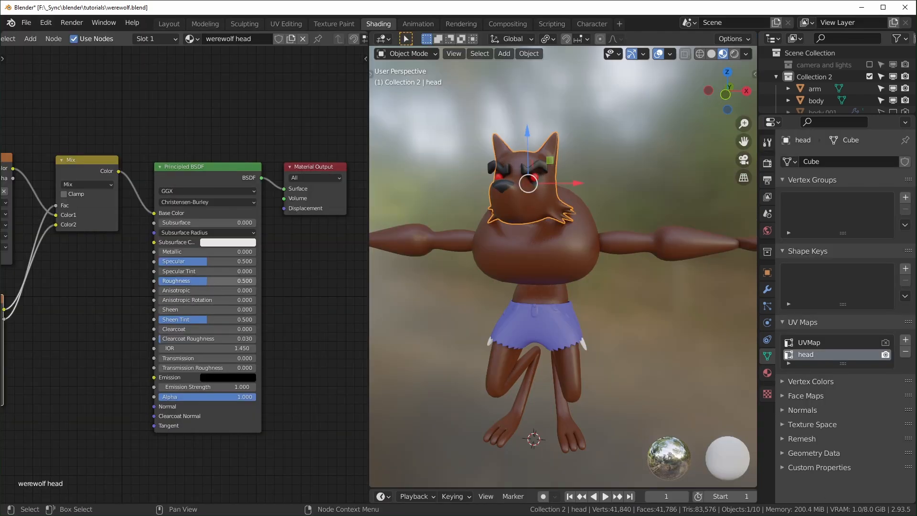
# Step: Set the Roughness of the head material's Principled BSDF to 0.8, and select the body
pyautogui.click(216, 282)
pyautogui.write('.8')
pyautogui.press('Return')
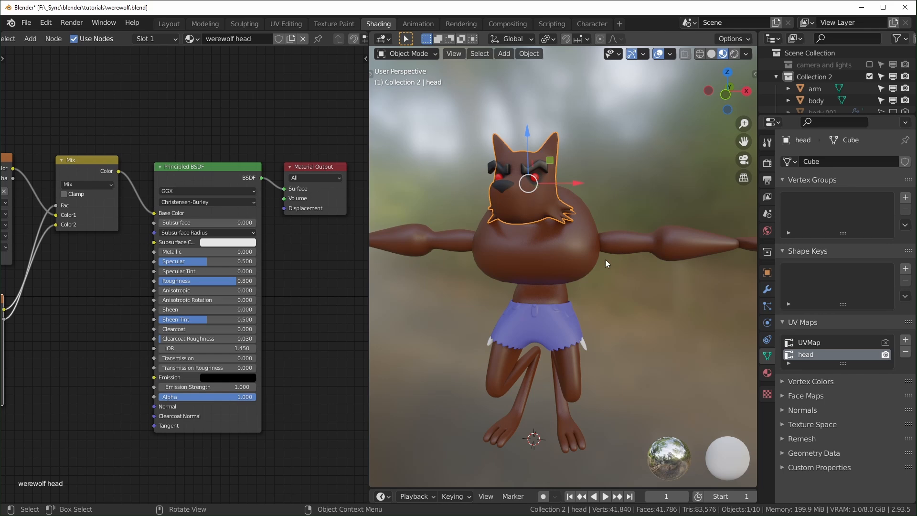
pyautogui.click(592, 251)
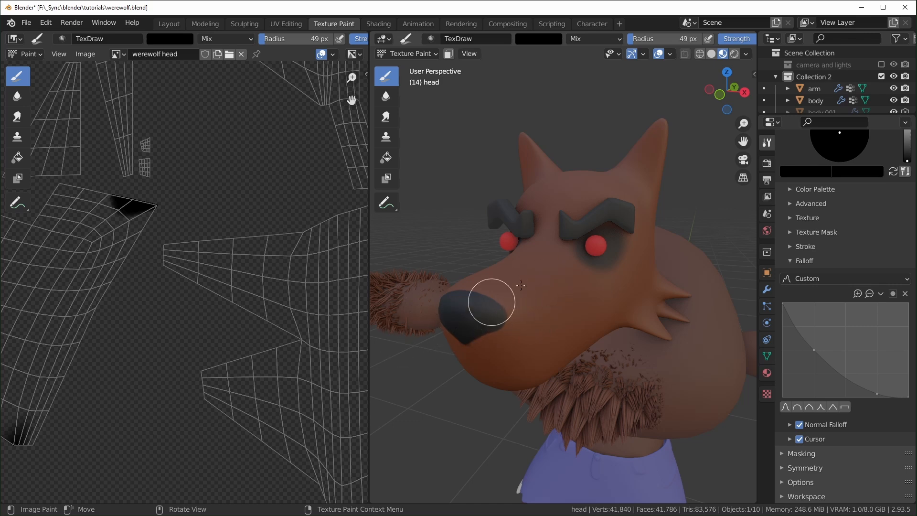
# Step: Open the file commands for the painted werewolf head image
pyautogui.click(85, 53)
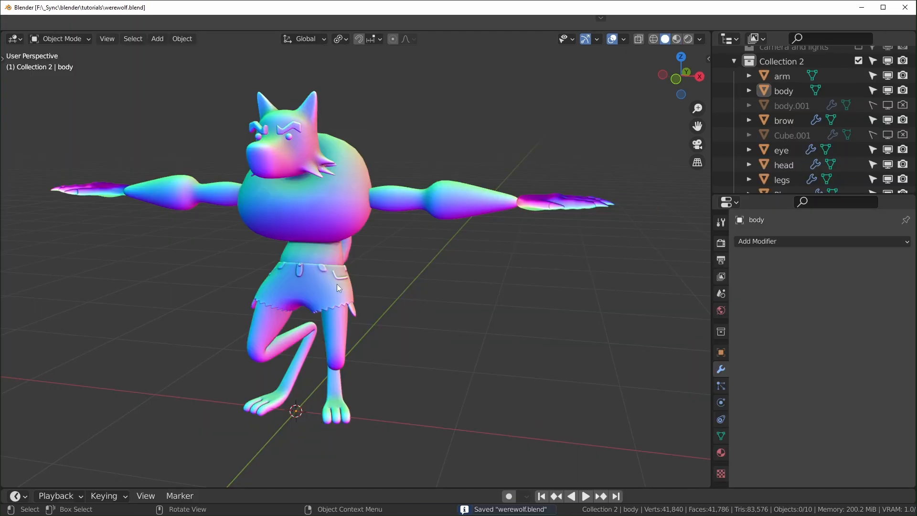
# Step: Select the werewolf's body and add a particle system of type Hair to it
pyautogui.moveTo(337, 284); pyautogui.dragTo(314, 205, button='middle')
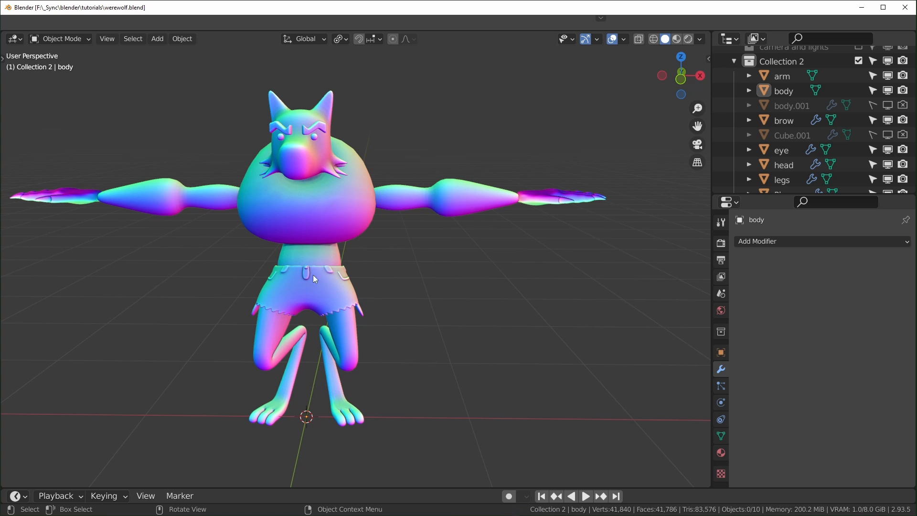
pyautogui.moveTo(310, 274); pyautogui.dragTo(253, 201, button='middle')
pyautogui.moveTo(371, 216); pyautogui.dragTo(277, 266, button='middle')
pyautogui.click(334, 208)
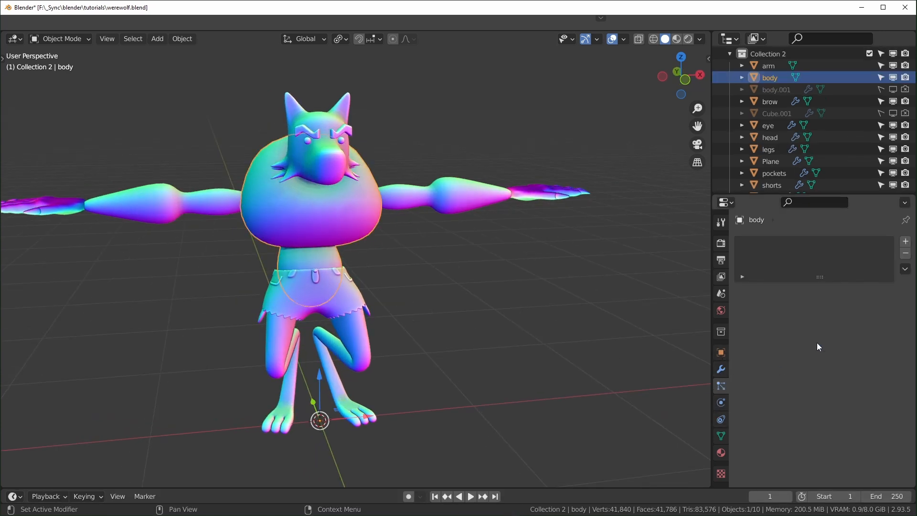
pyautogui.click(906, 242)
pyautogui.click(858, 306)
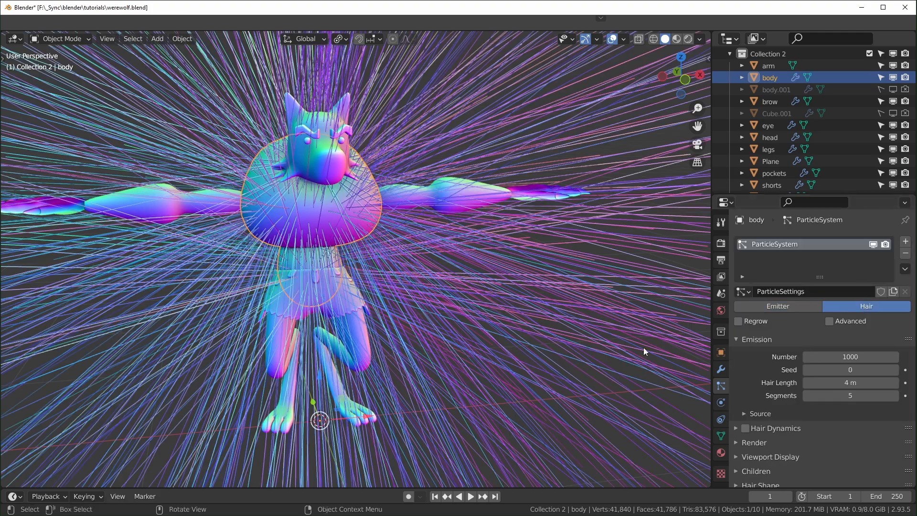
# Step: Set the Hair Length of the body's particle system to 0.1 m
pyautogui.moveTo(649, 343); pyautogui.dragTo(438, 203, button='middle')
pyautogui.scroll(-6, 330, 334)
pyautogui.scroll(5, 430, 364)
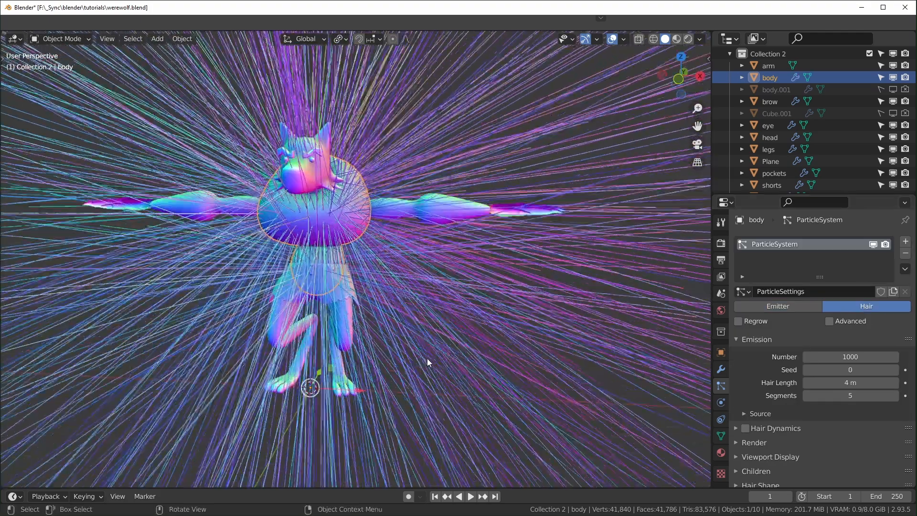
pyautogui.click(850, 383)
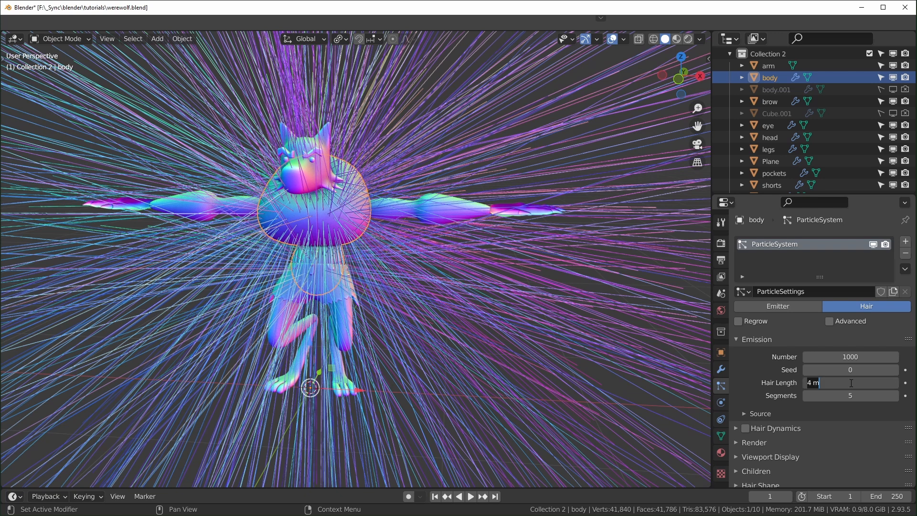
pyautogui.write('.1')
pyautogui.press('Return')
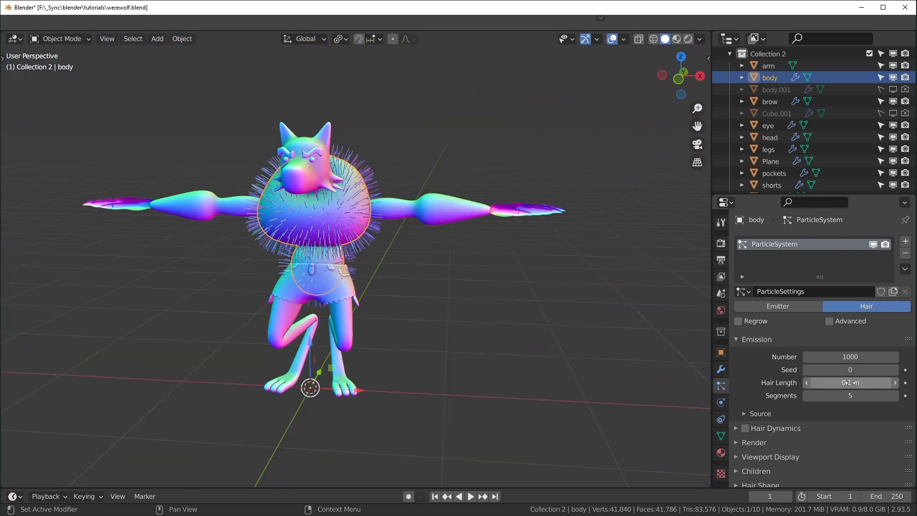
# Step: Set the number of hairs to 100 and name the particle system and its settings "hair patch"
pyautogui.click(861, 357)
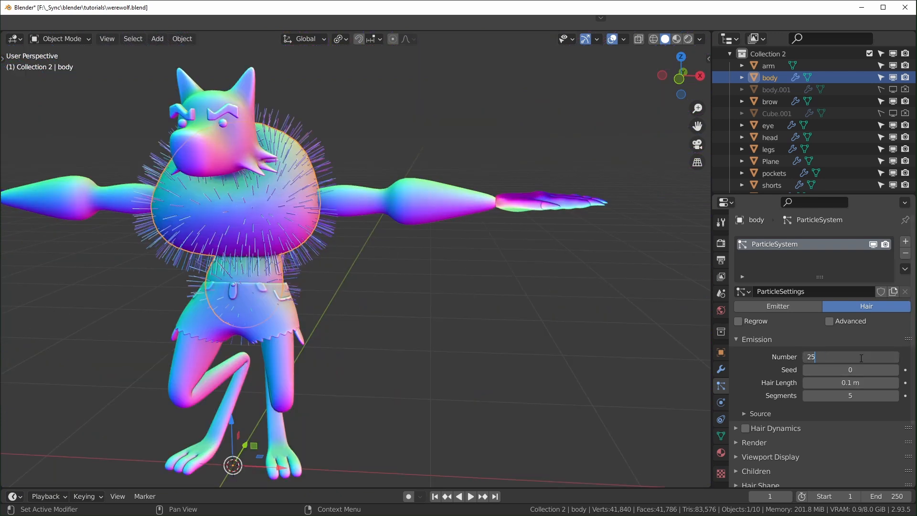
pyautogui.press('Return')
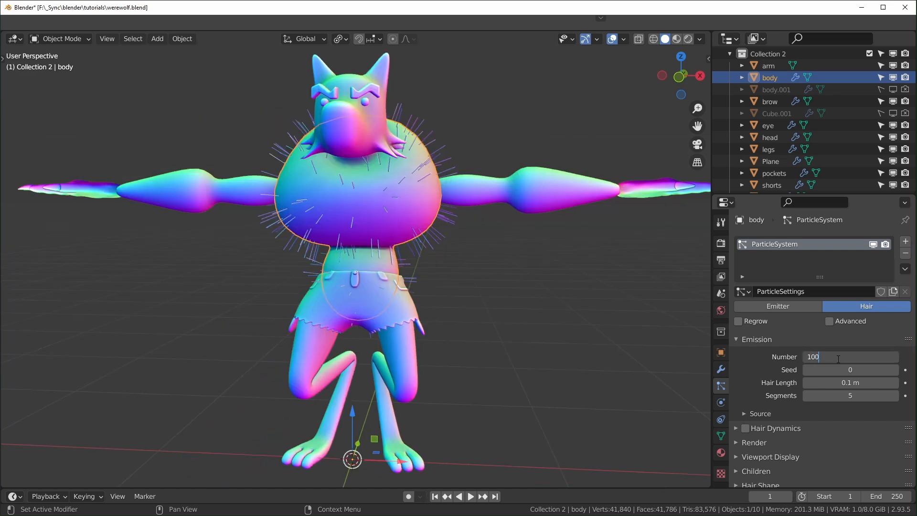
pyautogui.press('Return')
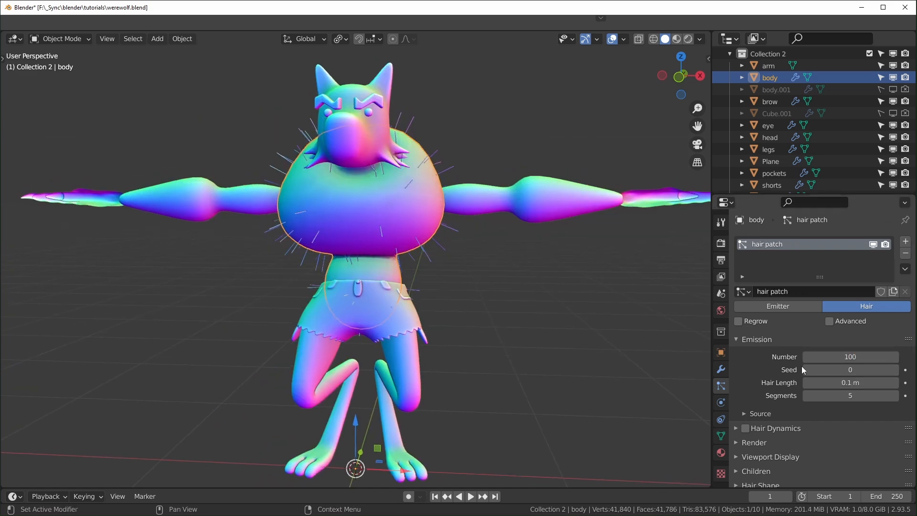
# Step: Expand the particle system's vertex group settings and add a vertex group named "hair" to the body mesh
pyautogui.scroll(-5, 797, 371)
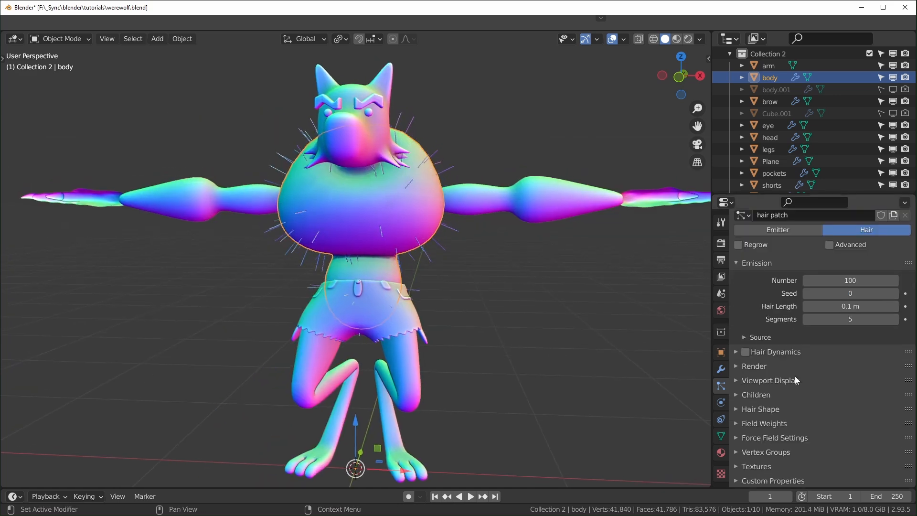
pyautogui.click(737, 453)
pyautogui.scroll(-4, 767, 438)
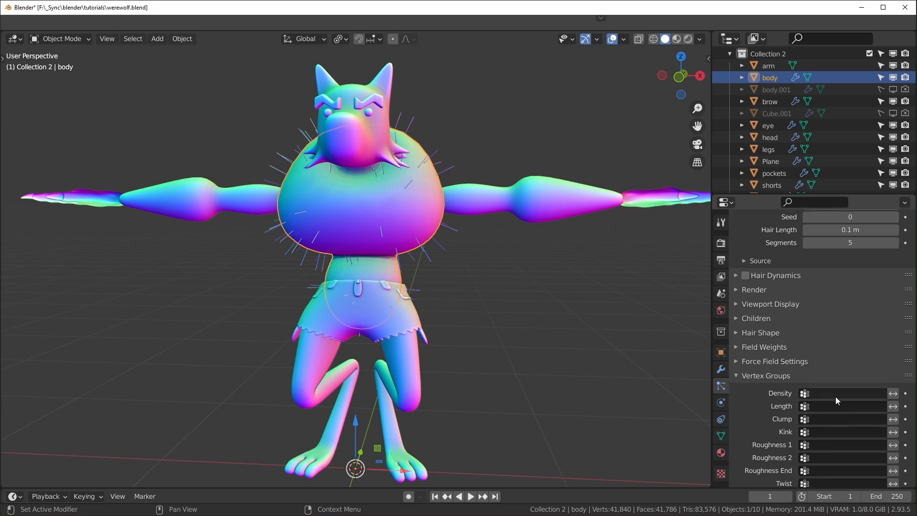
pyautogui.moveTo(557, 316); pyautogui.dragTo(525, 261, button='middle')
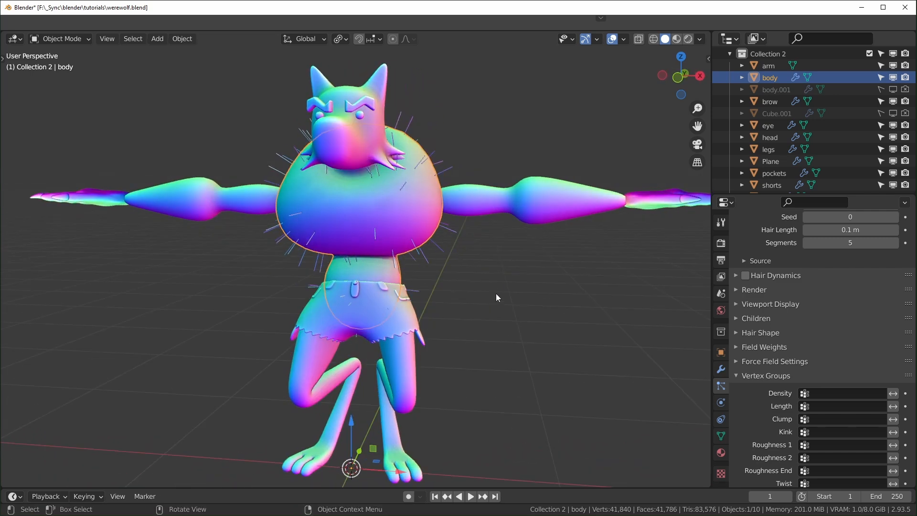
pyautogui.click(720, 436)
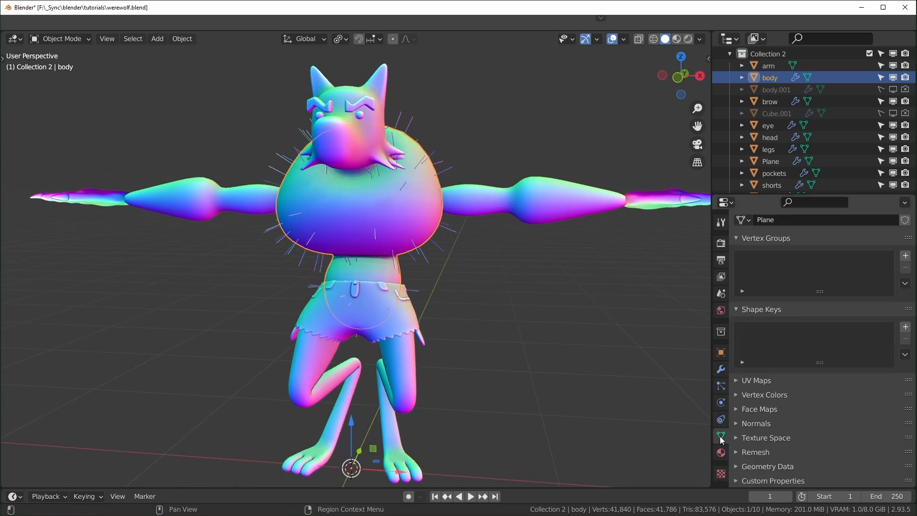
pyautogui.click(906, 256)
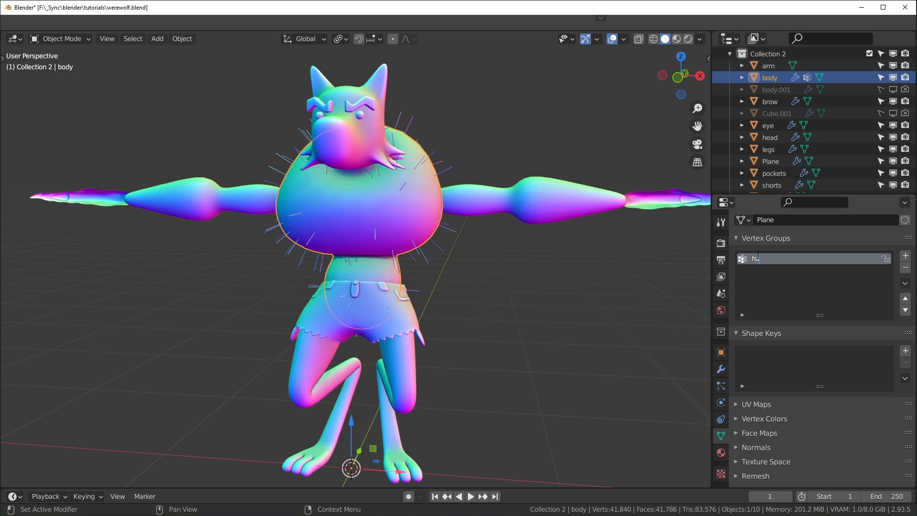
# Step: Assign the "hair" vertex group to both Density and Length of the hair particle system
pyautogui.click(720, 386)
pyautogui.scroll(-8, 787, 428)
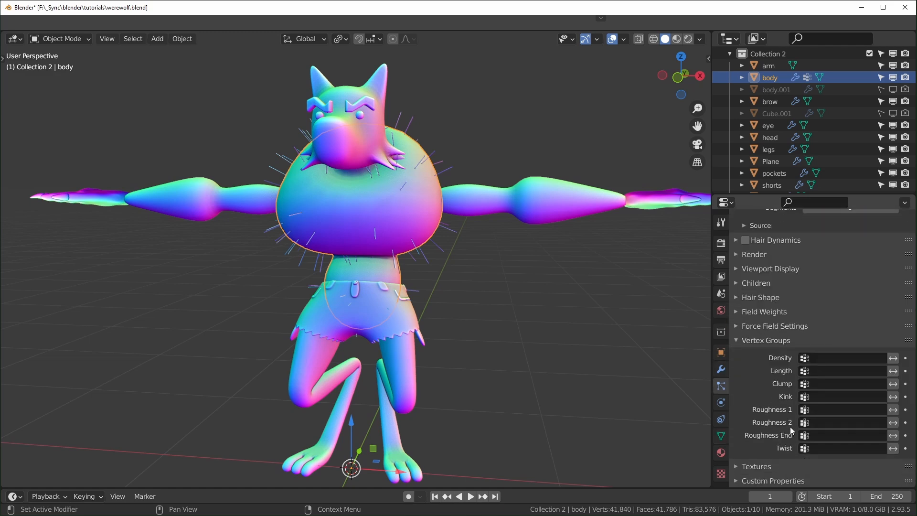
pyautogui.click(857, 360)
pyautogui.click(835, 374)
pyautogui.click(834, 371)
pyautogui.click(807, 387)
# Step: Switch the body to Weight Paint mode and show its vertex groups with "hair" active, framing the torso closely
pyautogui.moveTo(549, 343); pyautogui.dragTo(406, 219, button='middle')
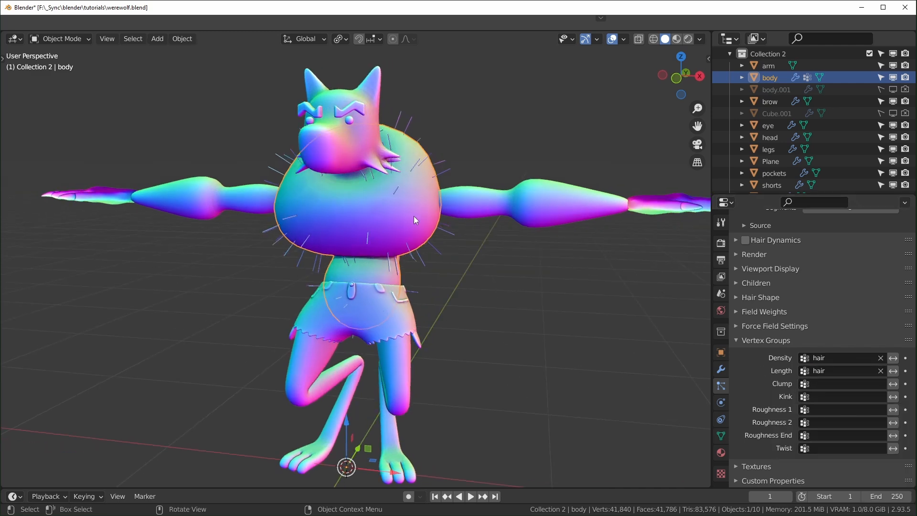
pyautogui.moveTo(435, 266); pyautogui.dragTo(398, 226, button='middle')
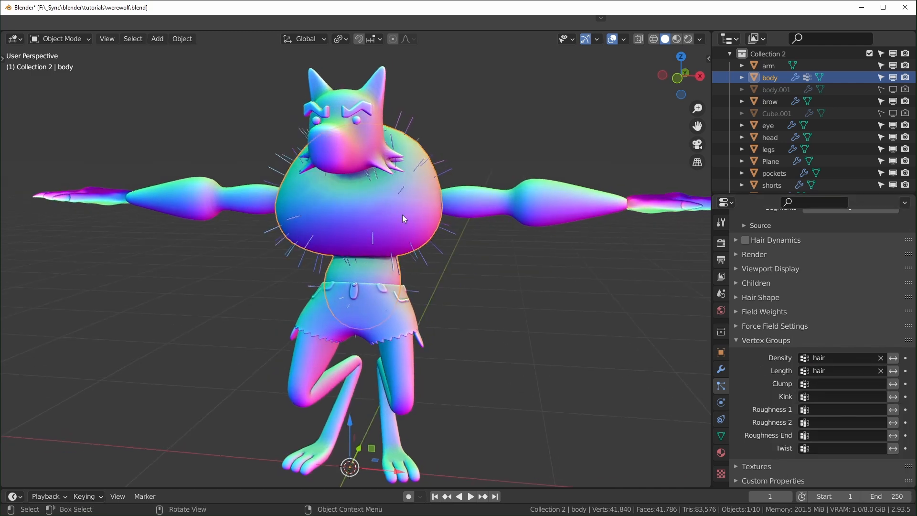
pyautogui.hotkey('ctrl', 'Tab')
pyautogui.click(333, 178)
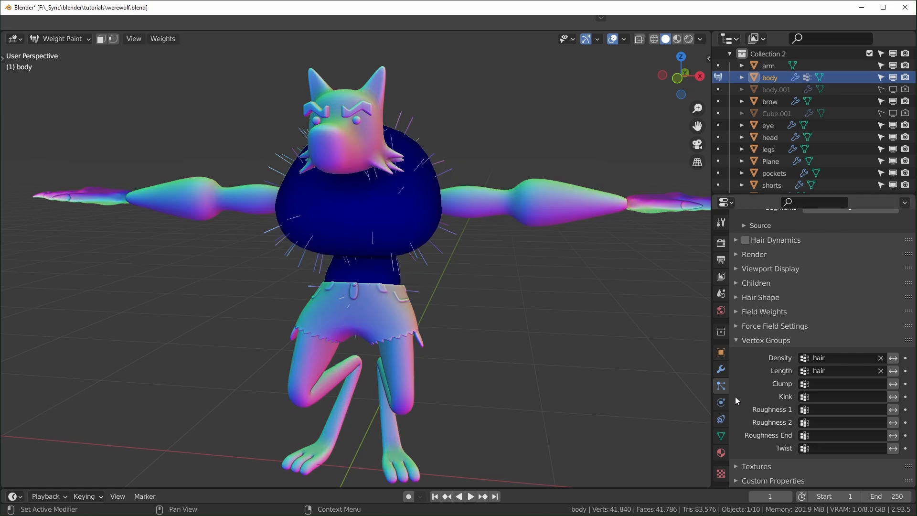
pyautogui.click(721, 436)
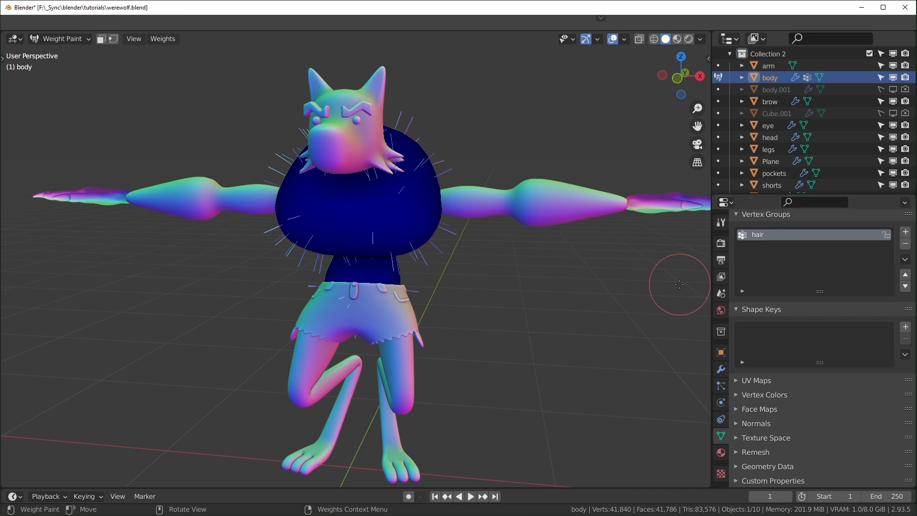
pyautogui.scroll(1, 405, 210)
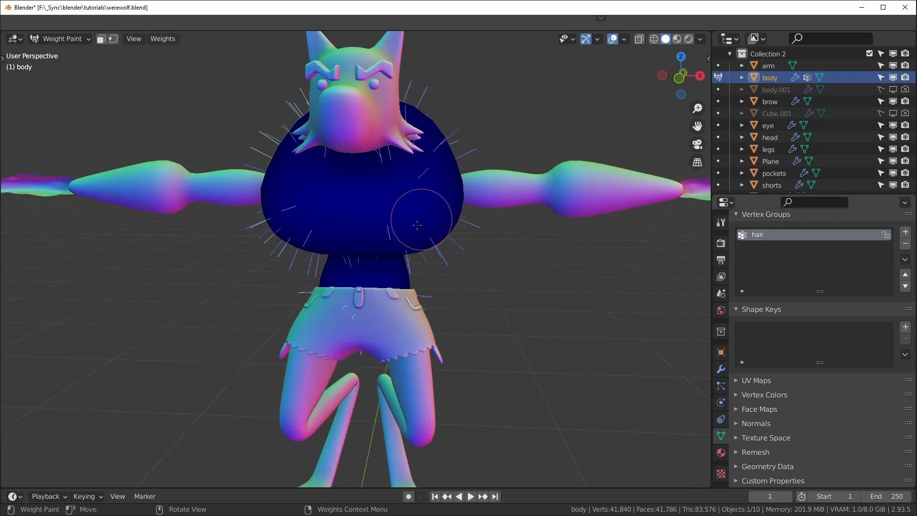
# Step: Turn on the wireframe overlay in the viewport and view the body straight from the front
pyautogui.click(623, 40)
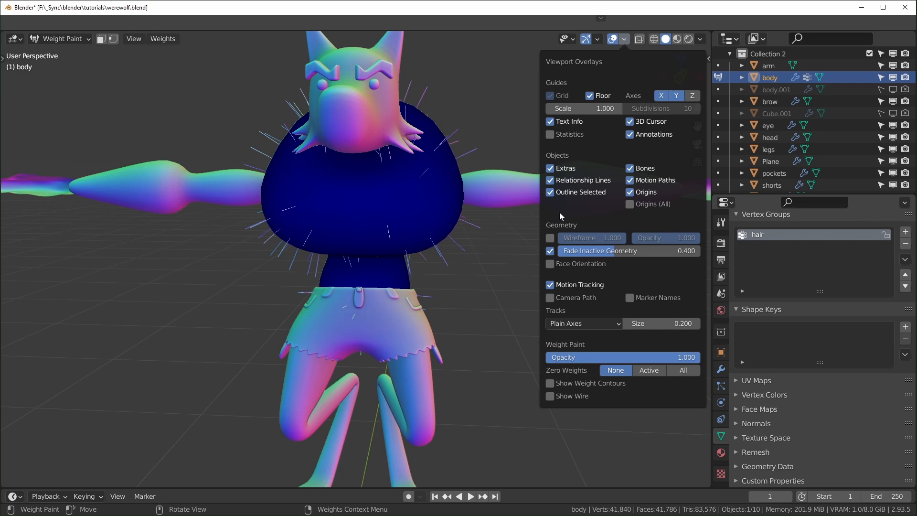
pyautogui.click(549, 239)
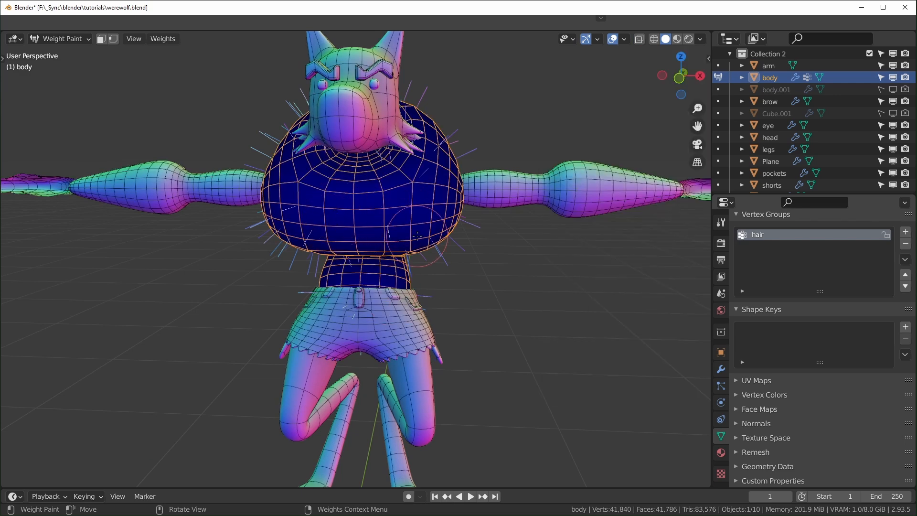
pyautogui.press('KP_1')
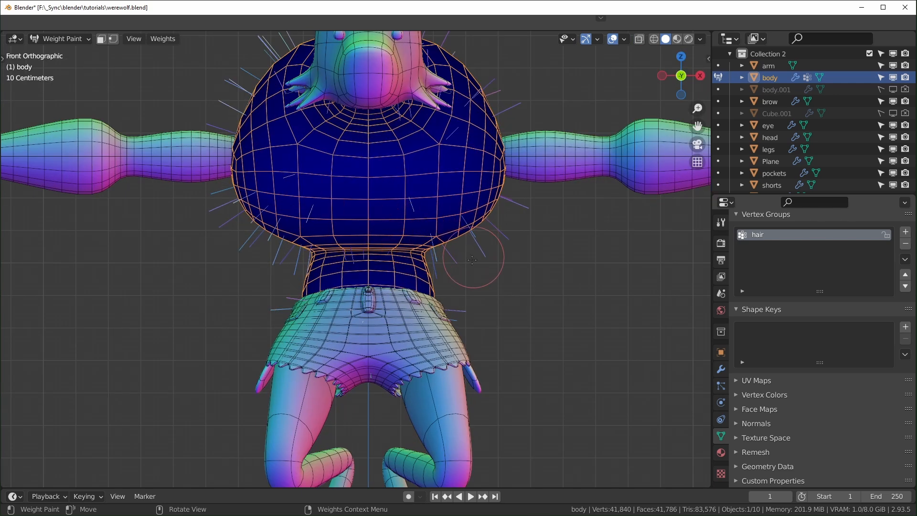
# Step: Undo a trial weight stroke on the chest and turn on X mirroring in the weight brush's symmetry settings
pyautogui.moveTo(433, 182)
pyautogui.mouseDown()
pyautogui.moveTo(310, 203)
pyautogui.moveTo(386, 194)
pyautogui.mouseUp()
pyautogui.hotkey('ctrl', 'z')
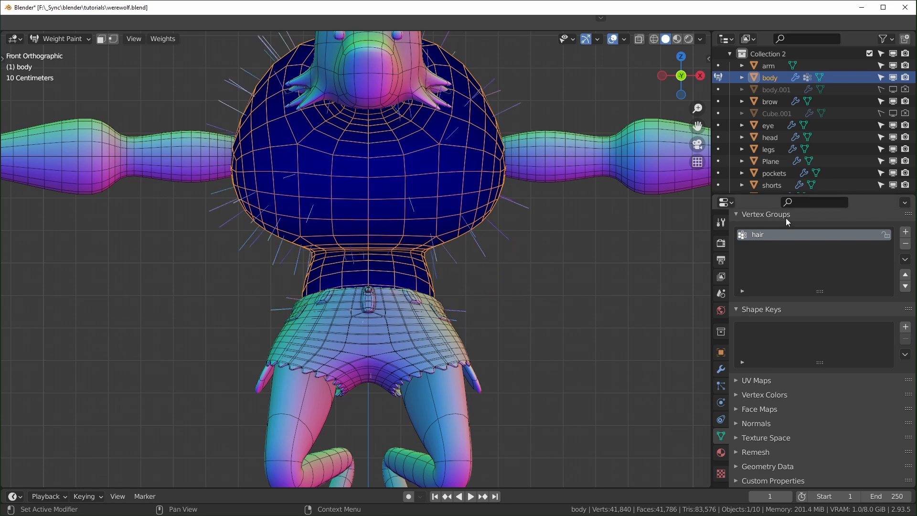
pyautogui.click(721, 223)
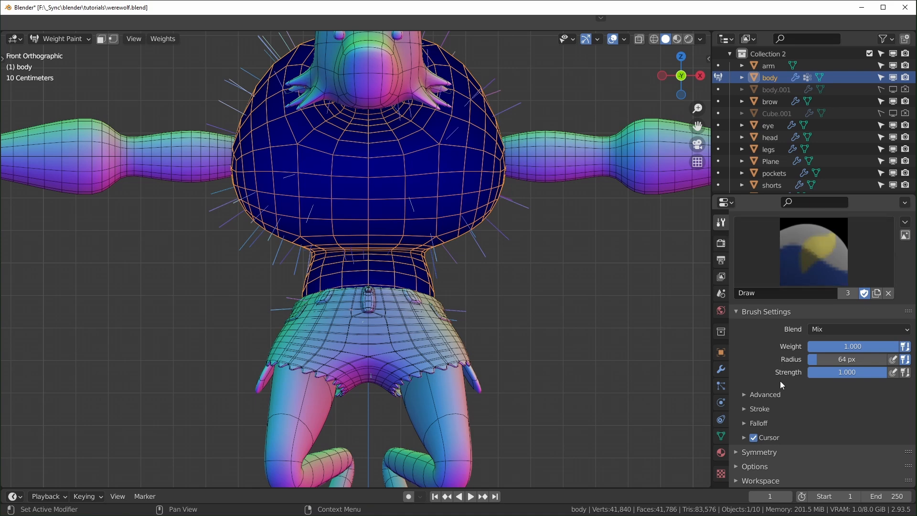
pyautogui.click(740, 453)
pyautogui.scroll(-5, 810, 434)
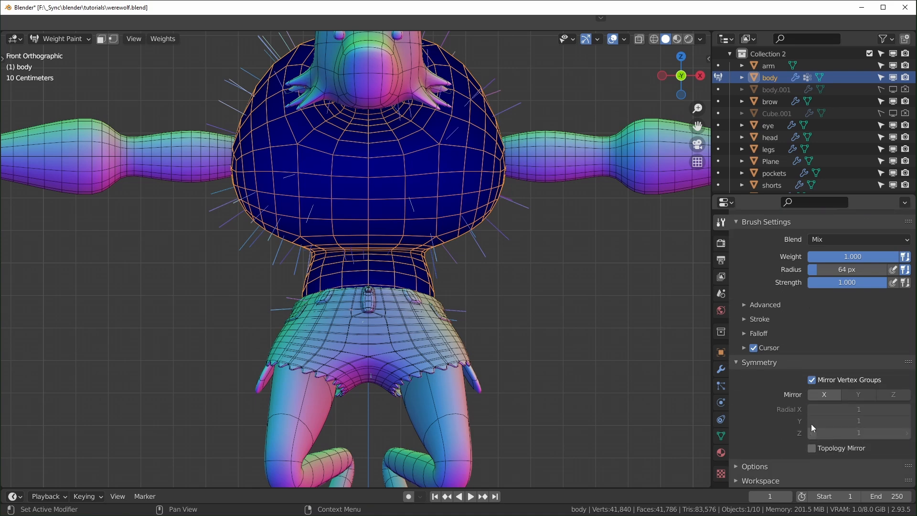
pyautogui.click(835, 400)
# Step: Paint a mirrored patch at weight 1.000 across the middle of the chest and return the body to Object Mode
pyautogui.scroll(1, 380, 208)
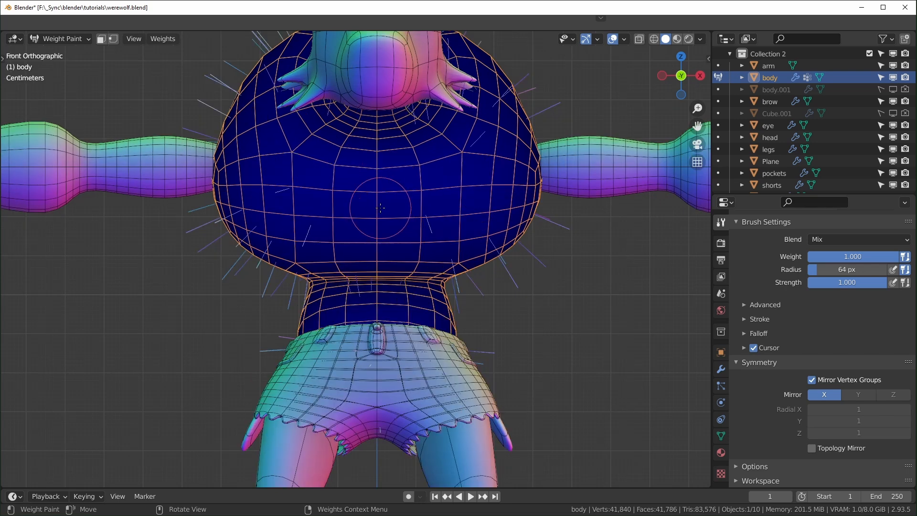
pyautogui.moveTo(376, 166)
pyautogui.mouseDown()
pyautogui.moveTo(377, 189)
pyautogui.moveTo(322, 179)
pyautogui.moveTo(350, 185)
pyautogui.mouseUp()
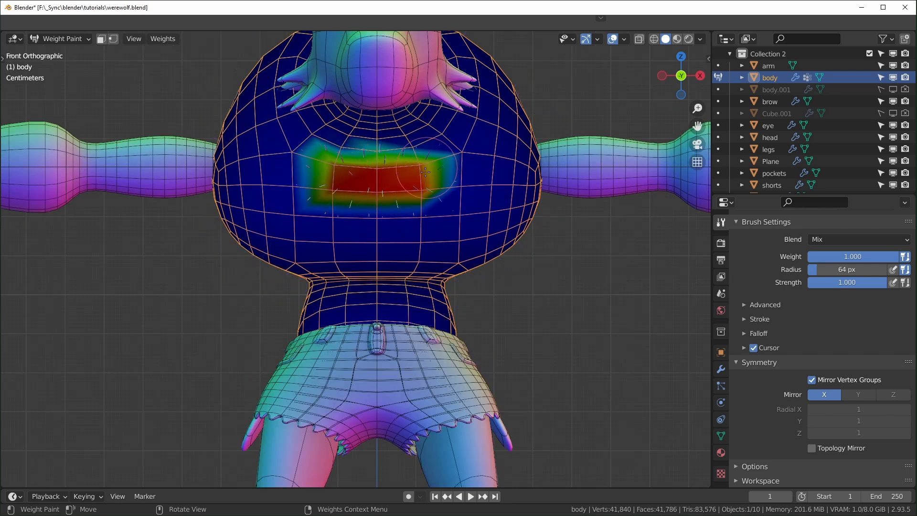
pyautogui.scroll(5, 840, 388)
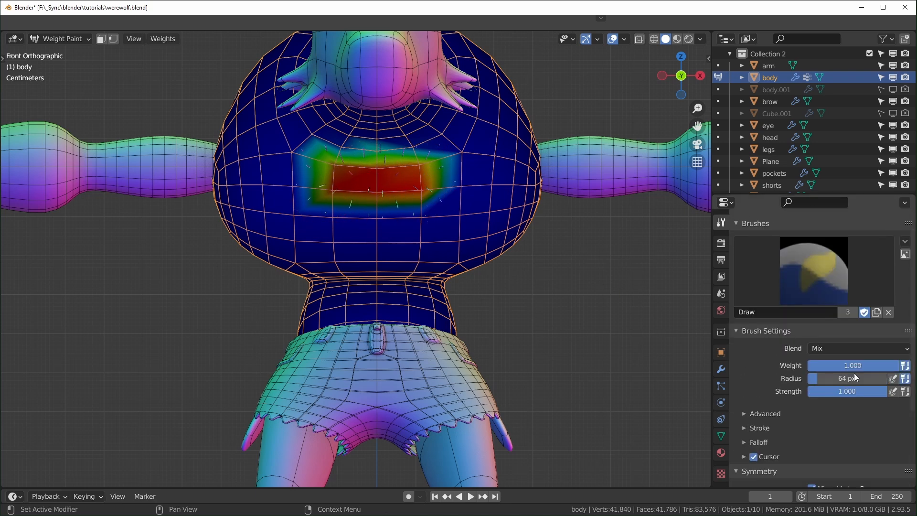
pyautogui.hotkey('ctrl', 'Tab')
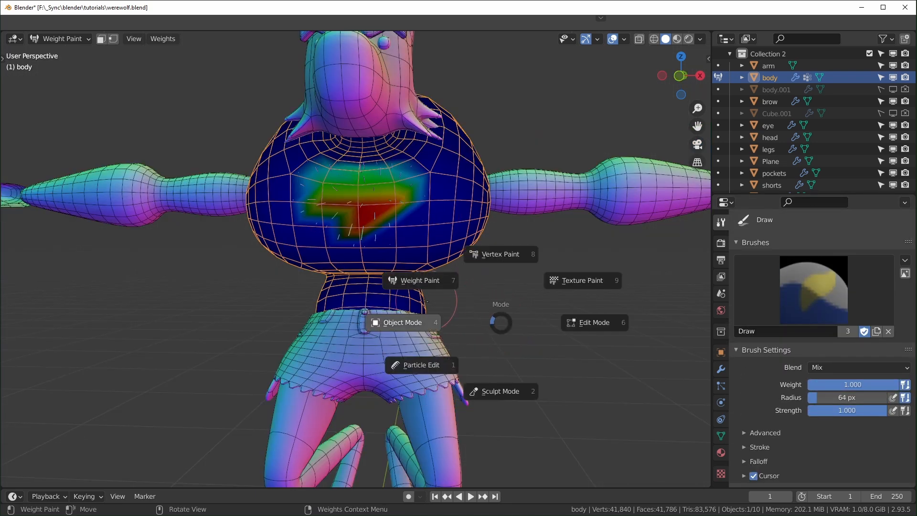
pyautogui.click(432, 321)
pyautogui.moveTo(429, 329)
pyautogui.mouseDown(button='middle')
pyautogui.moveTo(466, 340)
pyautogui.moveTo(547, 323)
pyautogui.mouseUp(button='middle')
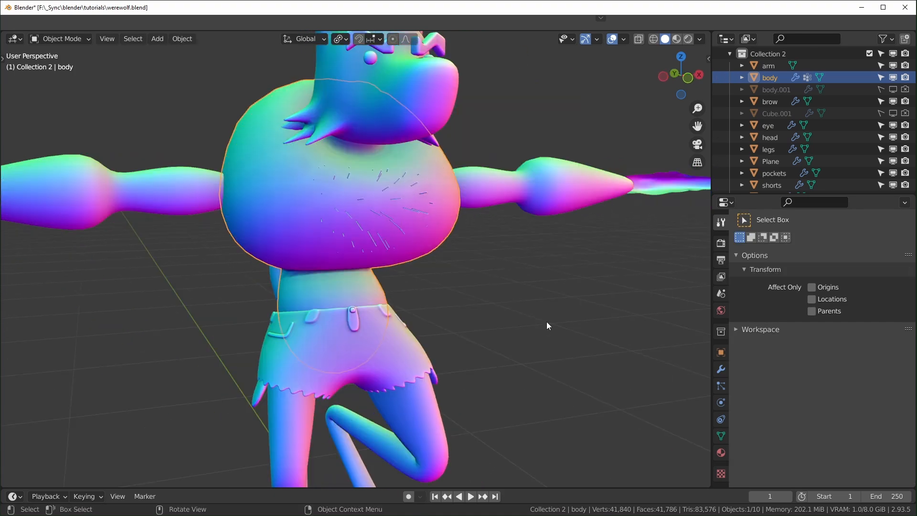
# Step: Set the Hair Shape Type to Strip in the Eevee render settings
pyautogui.click(721, 243)
pyautogui.scroll(-3, 764, 411)
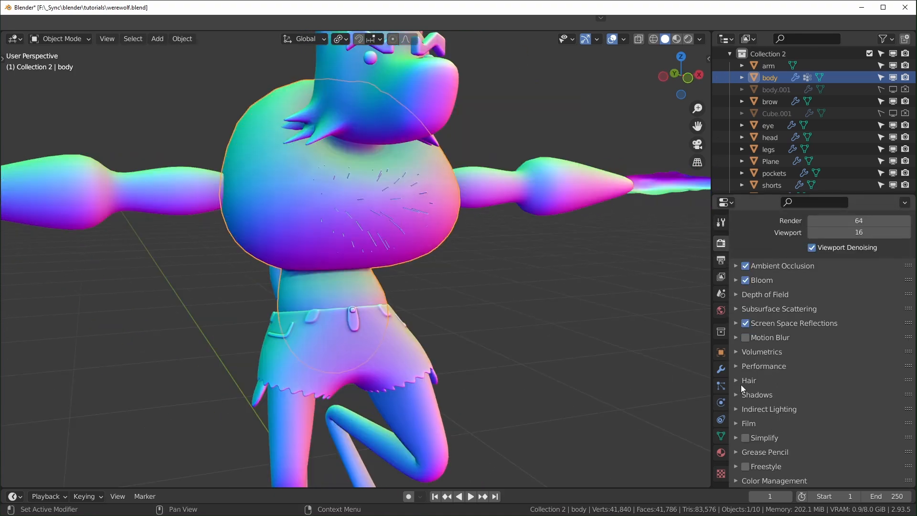
pyautogui.click(736, 379)
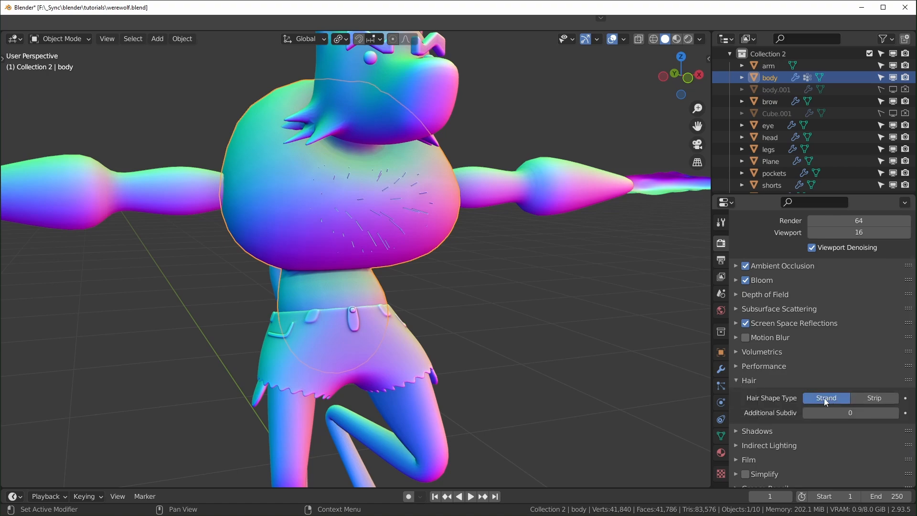
pyautogui.click(874, 397)
pyautogui.moveTo(454, 268); pyautogui.dragTo(405, 279, button='middle')
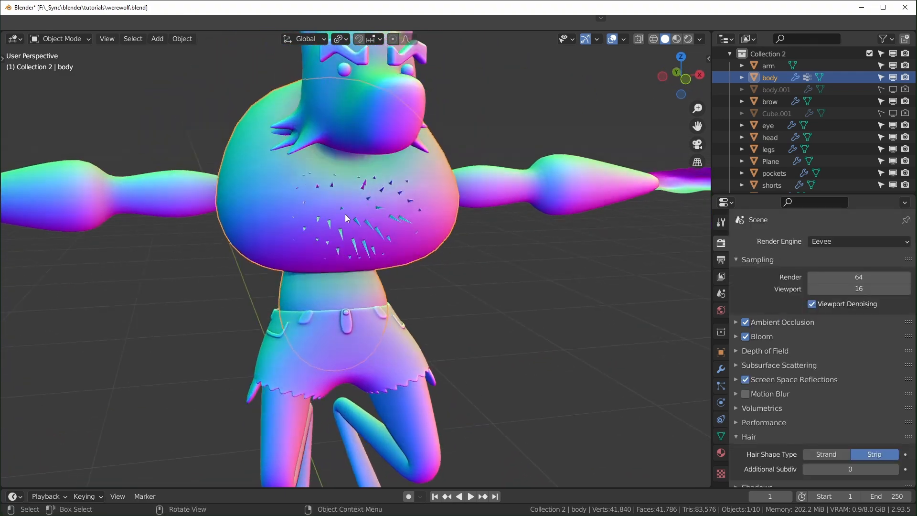
# Step: Set the children of the body's hair particle system to Interpolated and inspect the chest hair from several angles
pyautogui.click(721, 384)
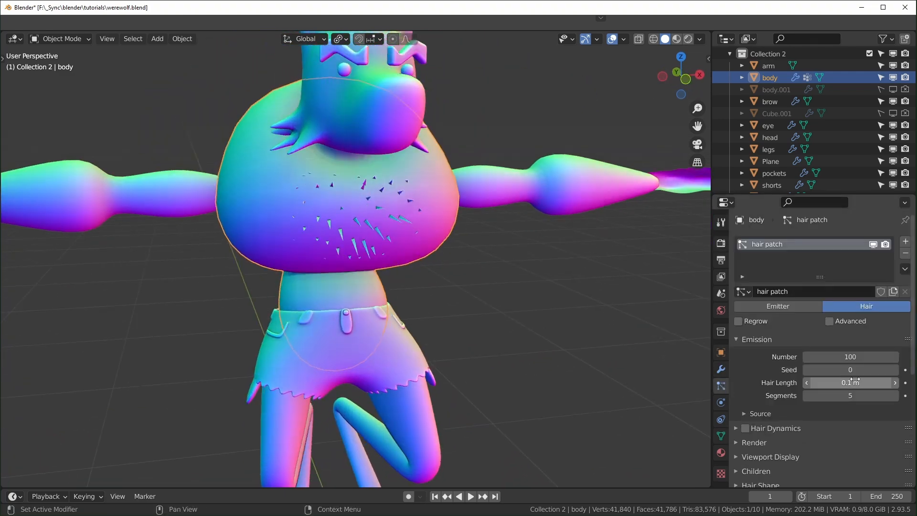
pyautogui.scroll(-5, 800, 353)
pyautogui.click(743, 357)
pyautogui.click(877, 375)
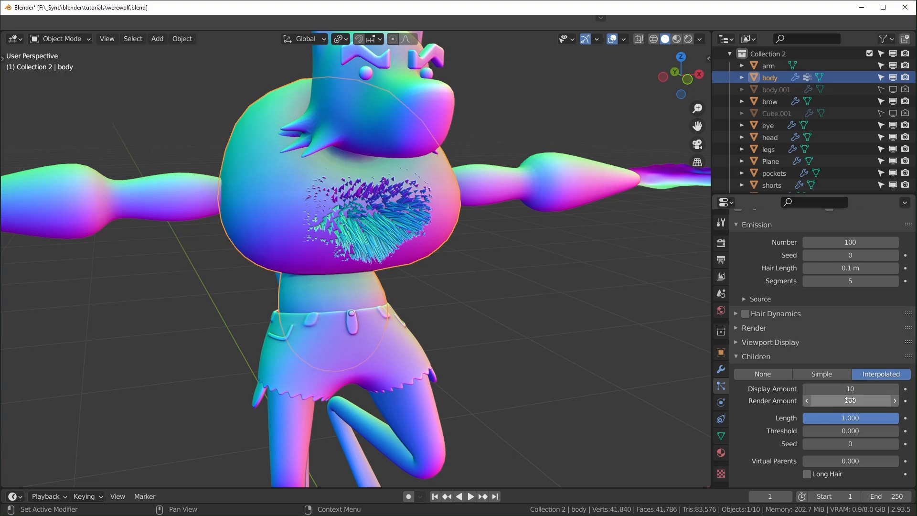
pyautogui.moveTo(406, 293); pyautogui.dragTo(457, 282, button='middle')
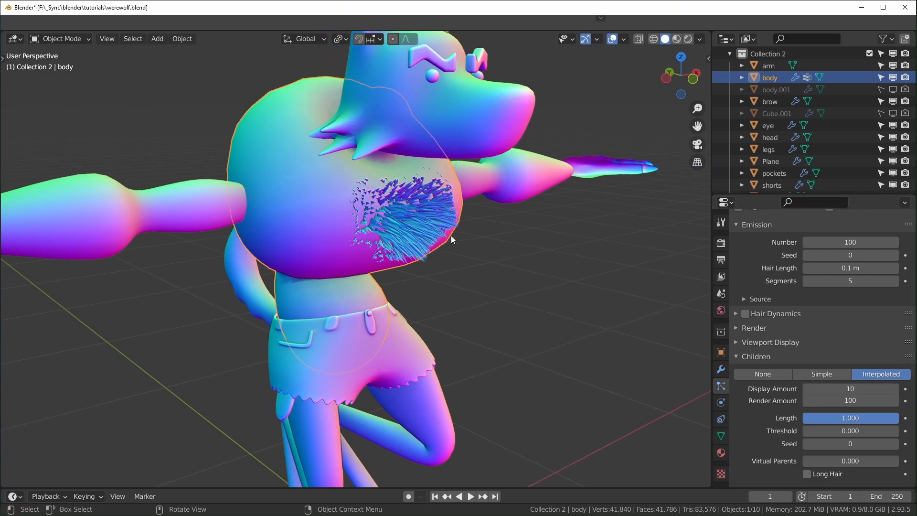
pyautogui.scroll(2, 423, 265)
pyautogui.moveTo(428, 246); pyautogui.dragTo(422, 220, button='middle')
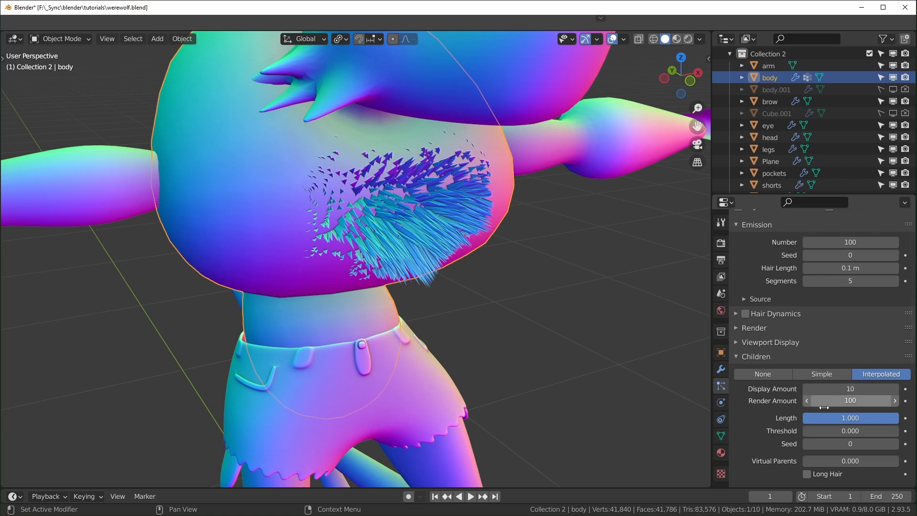
pyautogui.moveTo(542, 369); pyautogui.dragTo(478, 356, button='middle')
# Step: Expand the clumping settings of the hair children and set Clump to 0.759
pyautogui.scroll(-6, 812, 406)
pyautogui.click(742, 392)
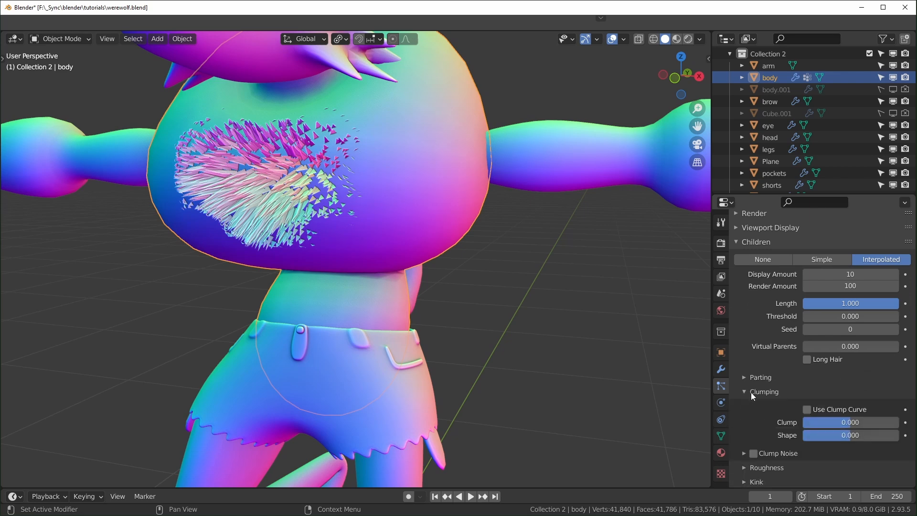
pyautogui.moveTo(849, 422); pyautogui.dragTo(897, 422)
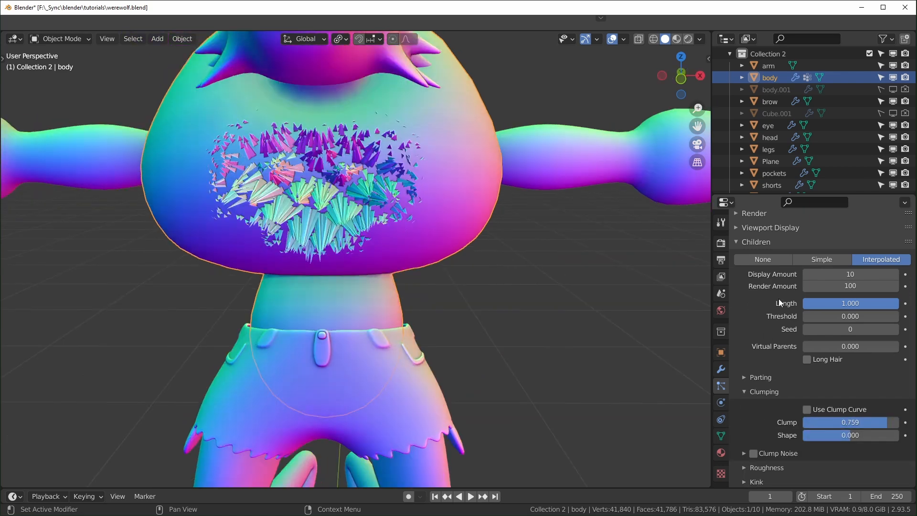
# Step: Try enabling Hair Dynamics on the body's hair particle system and play the animation to test the movement
pyautogui.scroll(5, 773, 373)
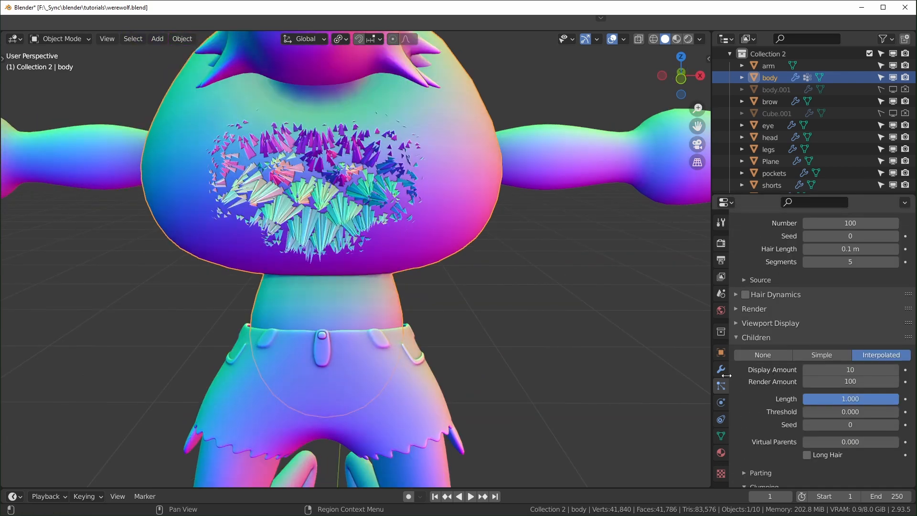
pyautogui.scroll(5, 745, 403)
pyautogui.click(744, 390)
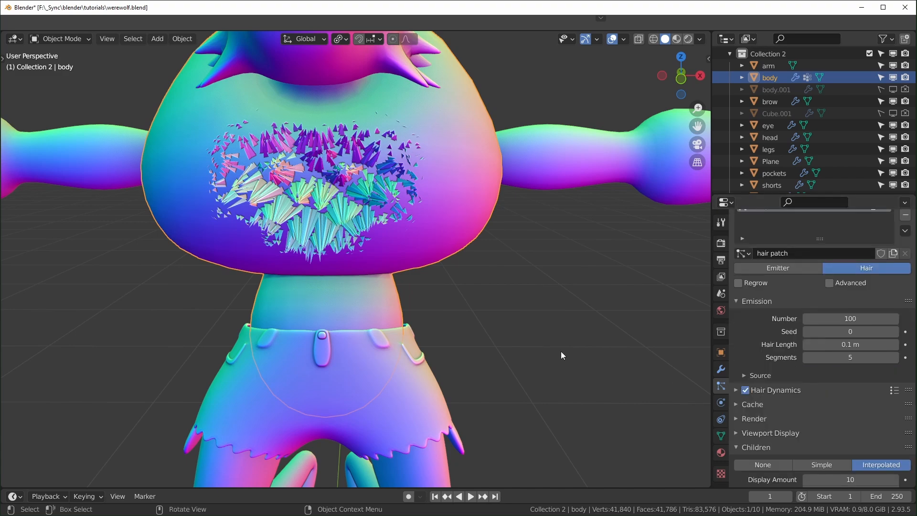
pyautogui.moveTo(495, 322); pyautogui.dragTo(510, 335, button='middle')
pyautogui.press('space')
pyautogui.press('space')
# Step: Set the hair dynamics Pin Goal Strength to 0.1 and play the animation again to check the chest hair
pyautogui.click(770, 390)
pyautogui.scroll(-2, 764, 391)
pyautogui.moveTo(554, 374); pyautogui.dragTo(432, 362, button='middle')
pyautogui.keyDown('shift'); pyautogui.moveTo(432, 362); pyautogui.dragTo(538, 389, button='middle'); pyautogui.keyUp('shift')
pyautogui.scroll(2, 362, 325)
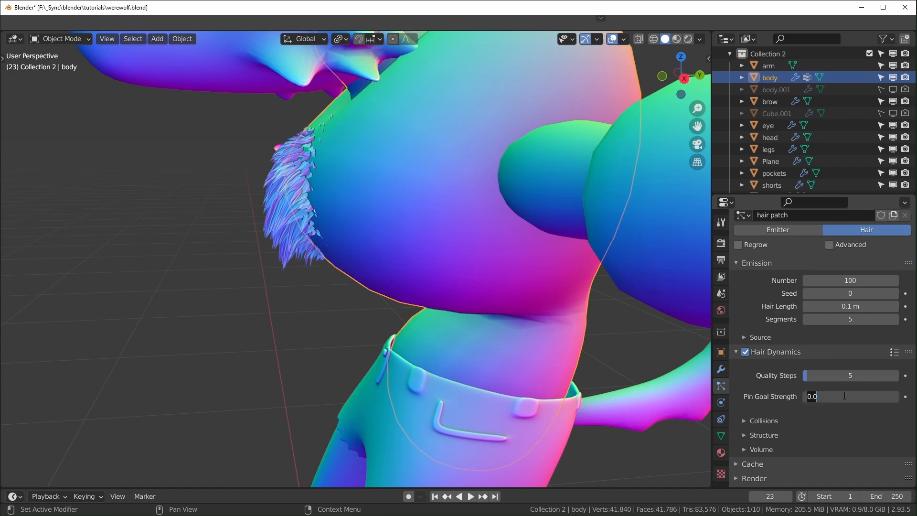
pyautogui.press('space')
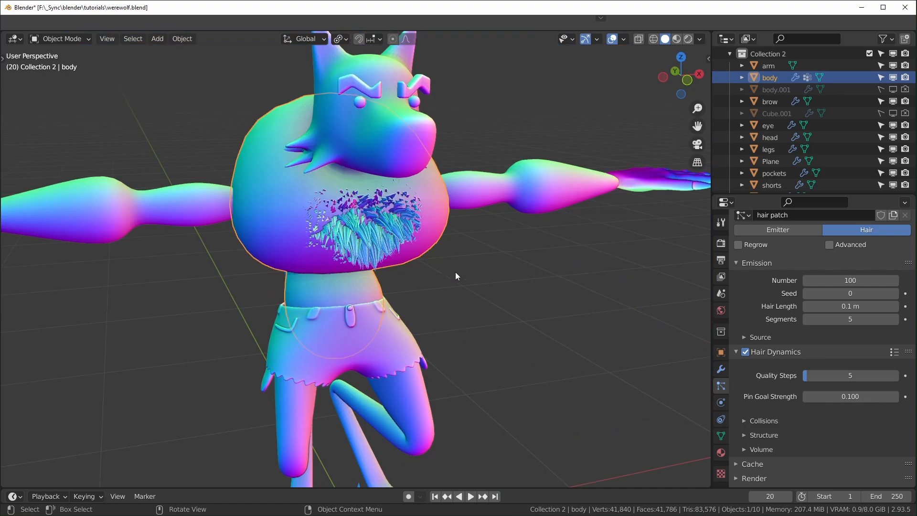
# Step: Add a particle system named "hair patch arms" to the arm object, using the existing "hair patch" settings
pyautogui.moveTo(455, 272); pyautogui.dragTo(462, 206, button='middle')
pyautogui.moveTo(508, 226)
pyautogui.keyDown('shift'); pyautogui.mouseDown(button='middle')
pyautogui.moveTo(494, 222)
pyautogui.moveTo(518, 231)
pyautogui.mouseUp(button='middle'); pyautogui.keyUp('shift')
pyautogui.click(495, 230)
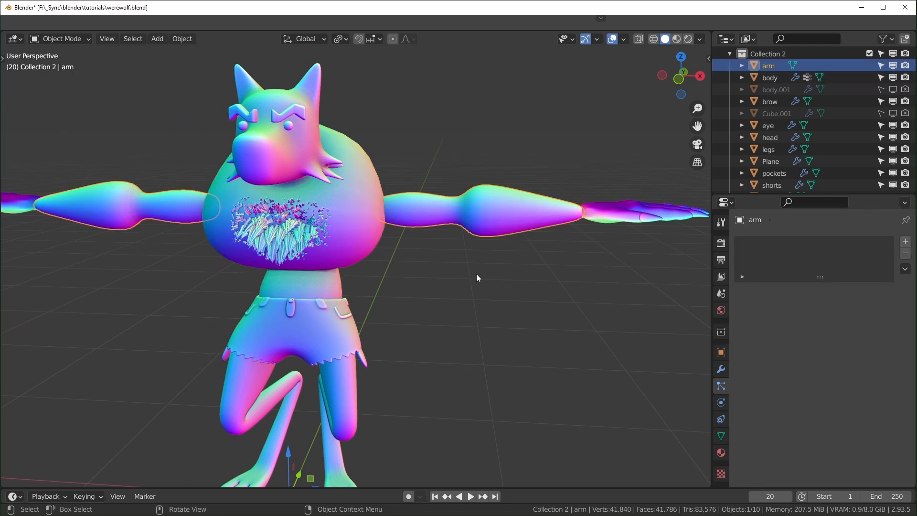
pyautogui.click(907, 242)
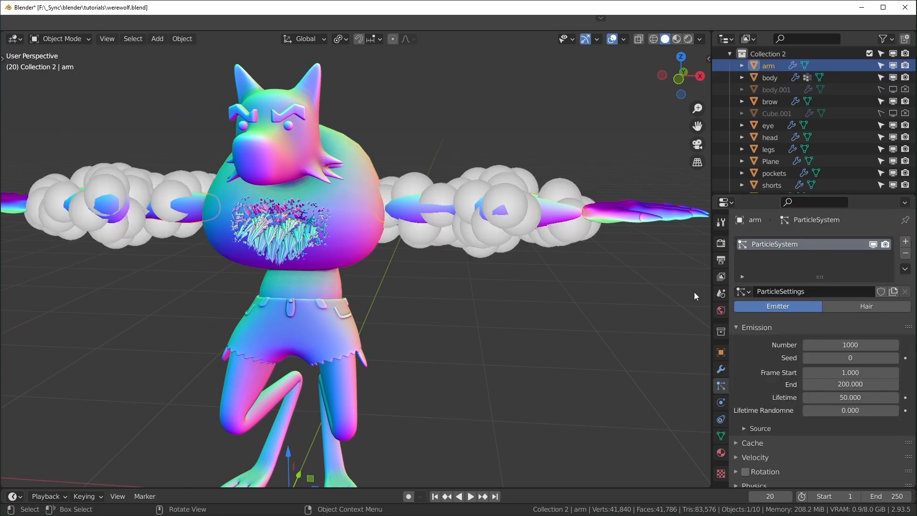
pyautogui.click(743, 291)
pyautogui.click(760, 310)
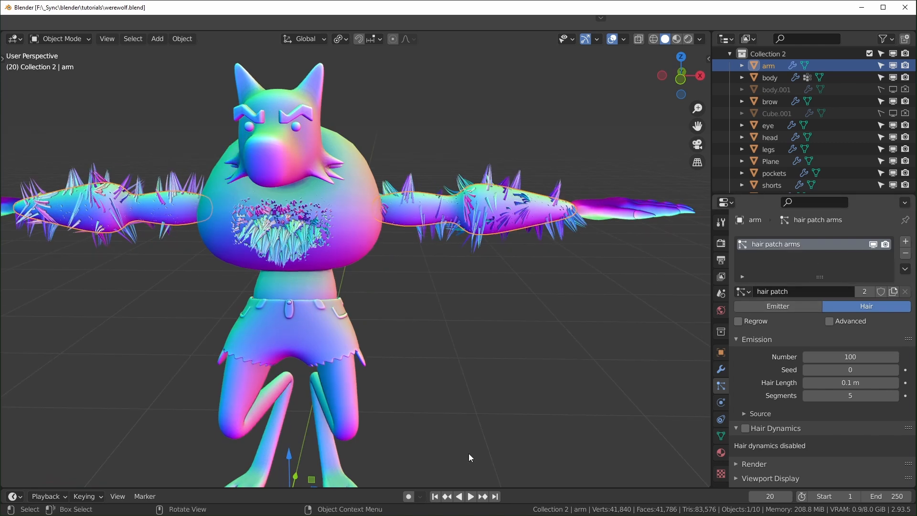
# Step: Add a hair vertex group to the arm mesh and return to the arm's hair particle settings
pyautogui.click(720, 436)
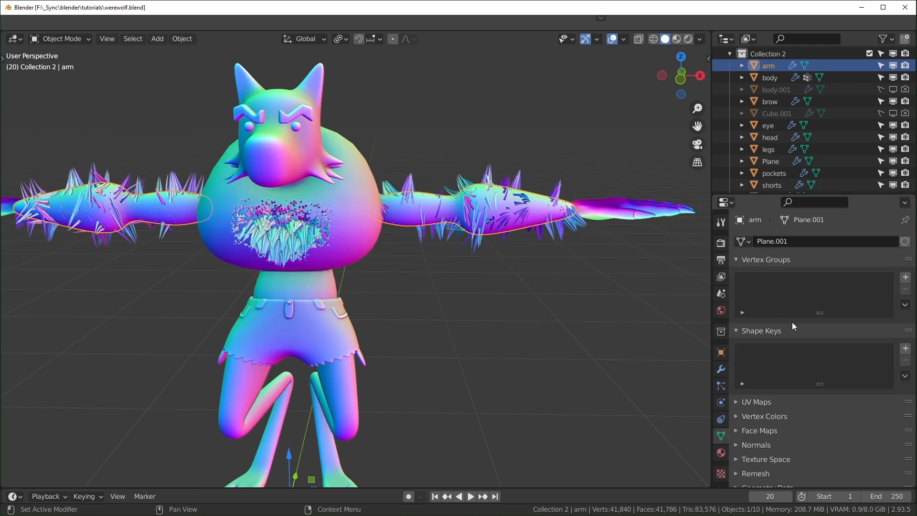
pyautogui.click(904, 278)
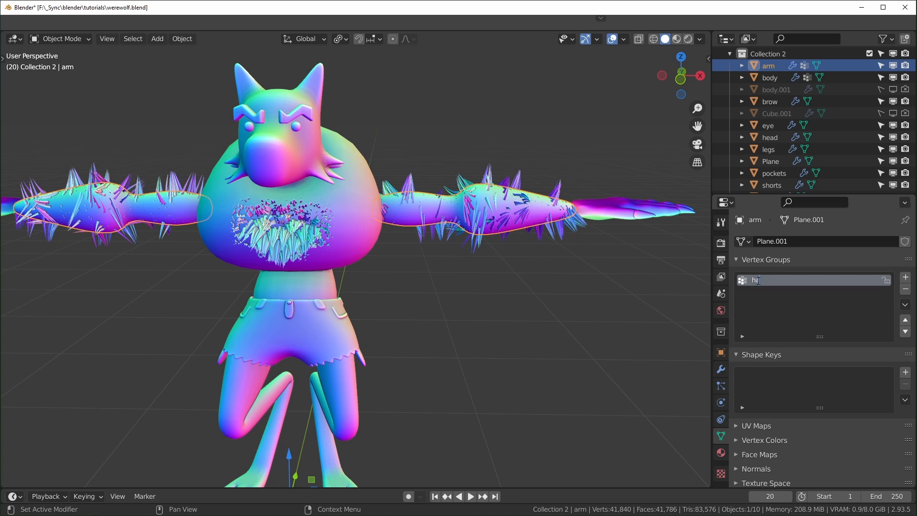
pyautogui.click(720, 386)
pyautogui.scroll(-15, 812, 400)
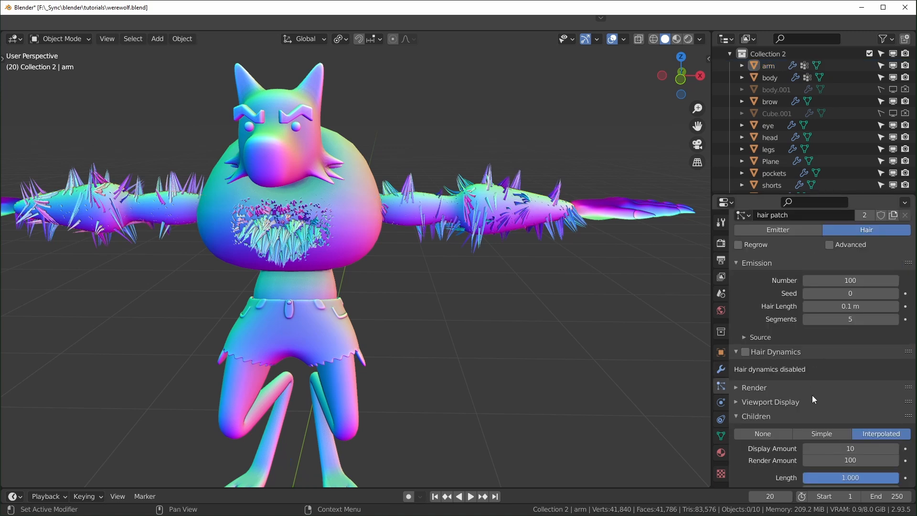
pyautogui.scroll(-5, 815, 391)
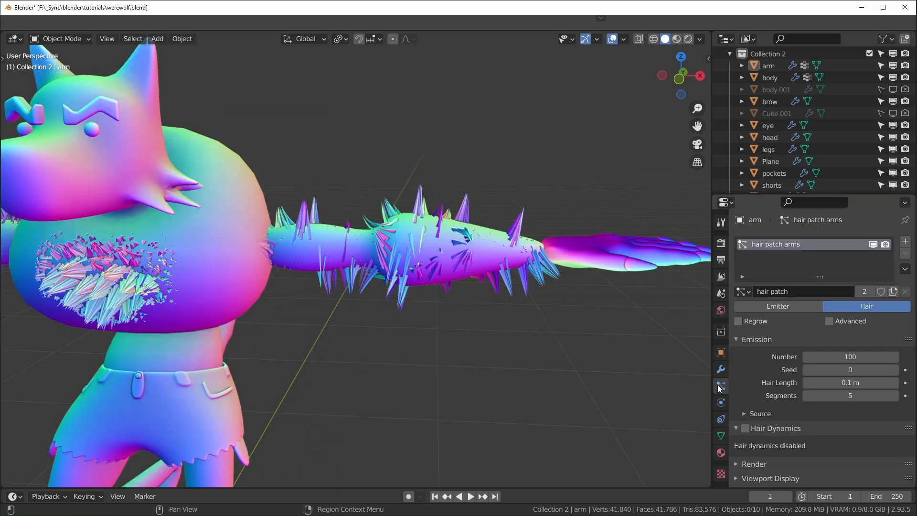
# Step: Switch the arm object to Weight Paint mode and turn on X mirroring in the brush symmetry settings
pyautogui.click(508, 264)
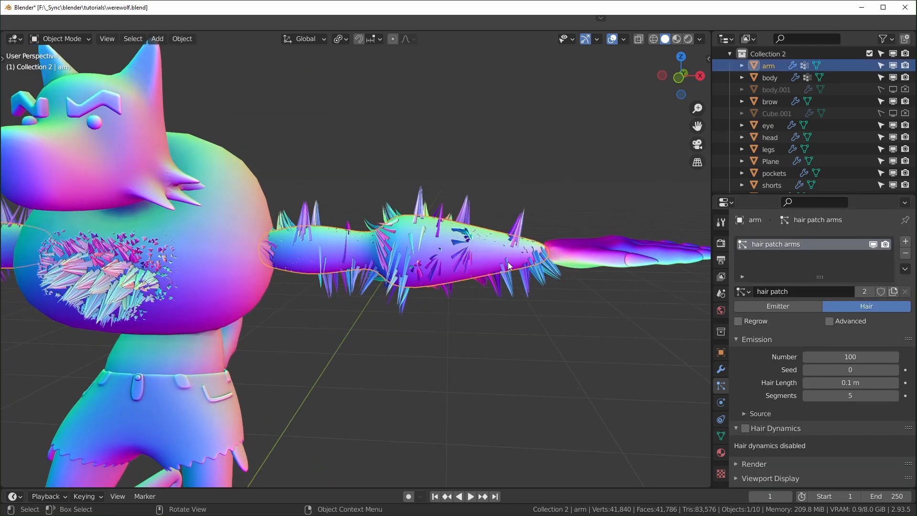
pyautogui.hotkey('ctrl', 'Tab')
pyautogui.click(434, 233)
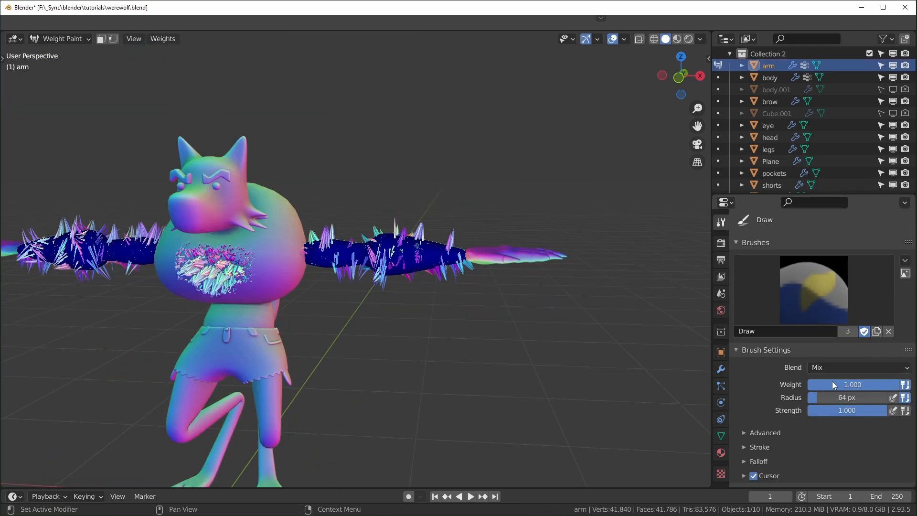
pyautogui.scroll(-4, 833, 391)
pyautogui.scroll(-3, 832, 392)
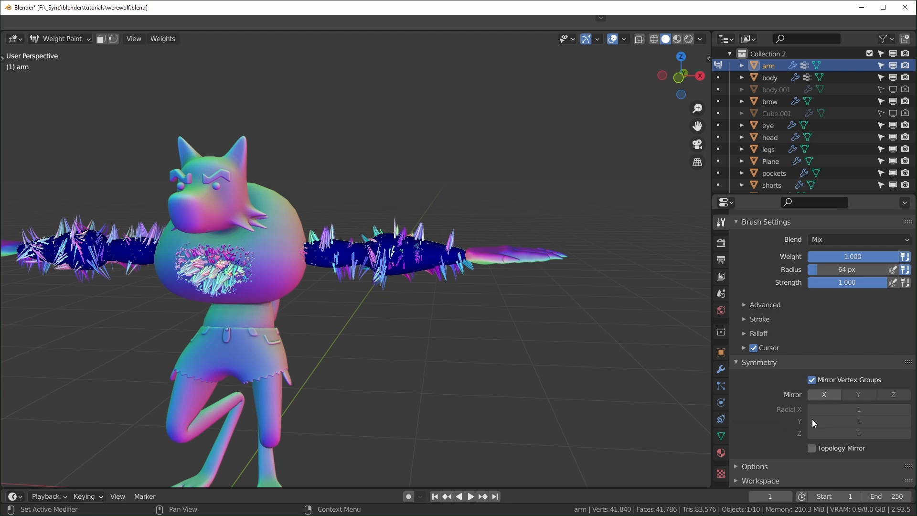
pyautogui.click(823, 396)
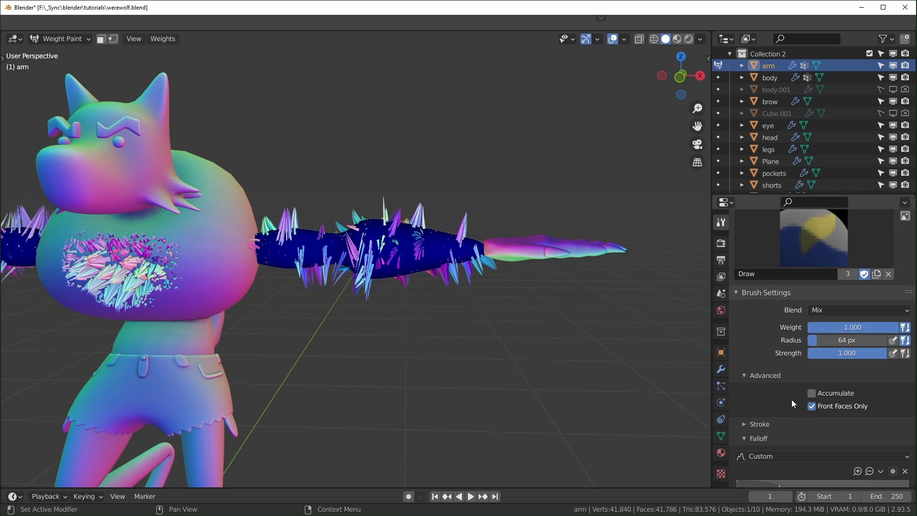
# Step: Turn off Front Faces Only for the weight brush and set its falloff shape to Projected
pyautogui.click(811, 406)
pyautogui.click(764, 376)
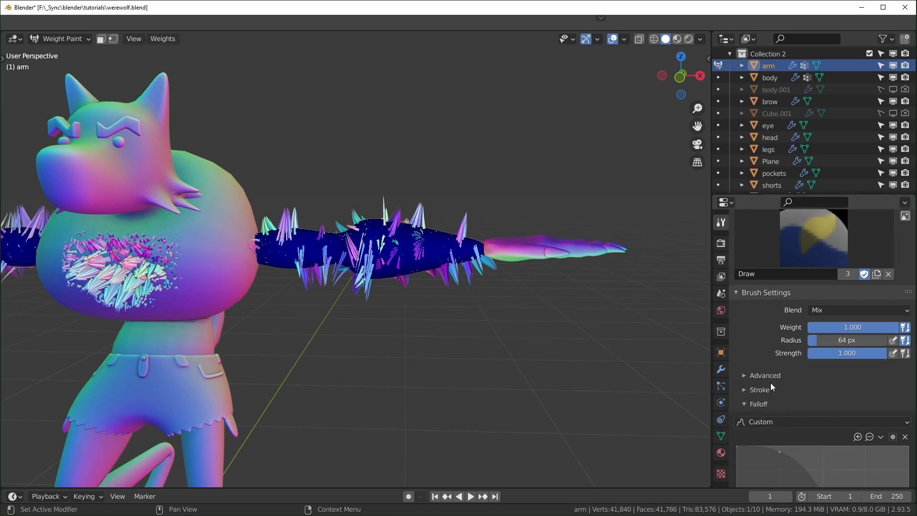
pyautogui.scroll(-3, 767, 406)
pyautogui.scroll(-5, 782, 394)
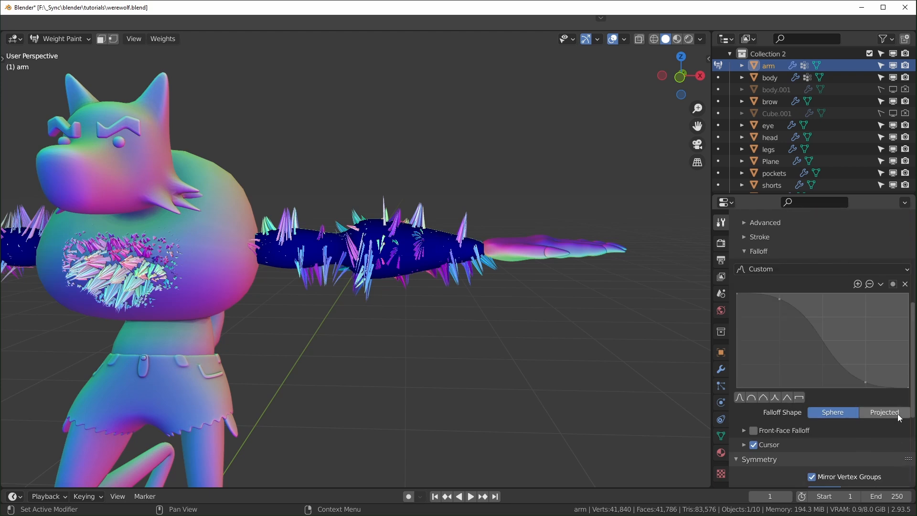
pyautogui.scroll(2, 502, 301)
# Step: Paint the hair vertex group at weight 1.000 over the whole forearm from the front view, leaving the upper arm unpainted
pyautogui.press('KP_1')
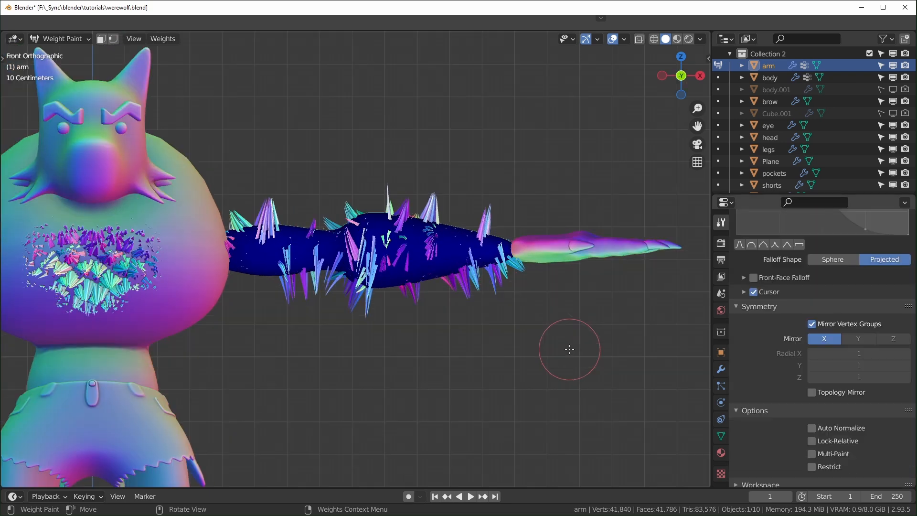
pyautogui.keyDown('shift'); pyautogui.moveTo(568, 347); pyautogui.dragTo(525, 359, button='middle'); pyautogui.keyUp('shift')
pyautogui.moveTo(483, 242)
pyautogui.mouseDown()
pyautogui.moveTo(462, 280)
pyautogui.moveTo(462, 262)
pyautogui.mouseUp()
pyautogui.moveTo(573, 286); pyautogui.dragTo(488, 315, button='middle')
pyautogui.scroll(-5, 471, 344)
pyautogui.keyDown('shift'); pyautogui.moveTo(324, 371); pyautogui.dragTo(442, 368, button='middle'); pyautogui.keyUp('shift')
pyautogui.scroll(4, 442, 368)
pyautogui.press('KP_1')
pyautogui.scroll(10, 764, 353)
pyautogui.scroll(2, 686, 349)
pyautogui.keyDown('shift'); pyautogui.moveTo(687, 348); pyautogui.dragTo(491, 356, button='middle'); pyautogui.keyUp('shift')
pyautogui.moveTo(489, 217)
pyautogui.mouseDown()
pyautogui.moveTo(480, 300)
pyautogui.moveTo(430, 306)
pyautogui.moveTo(378, 327)
pyautogui.moveTo(483, 294)
pyautogui.moveTo(382, 306)
pyautogui.mouseUp()
# Step: Smooth the arm's active vertex group weights with 50 iterations and adjust the Expand/Contract amount
pyautogui.click(163, 39)
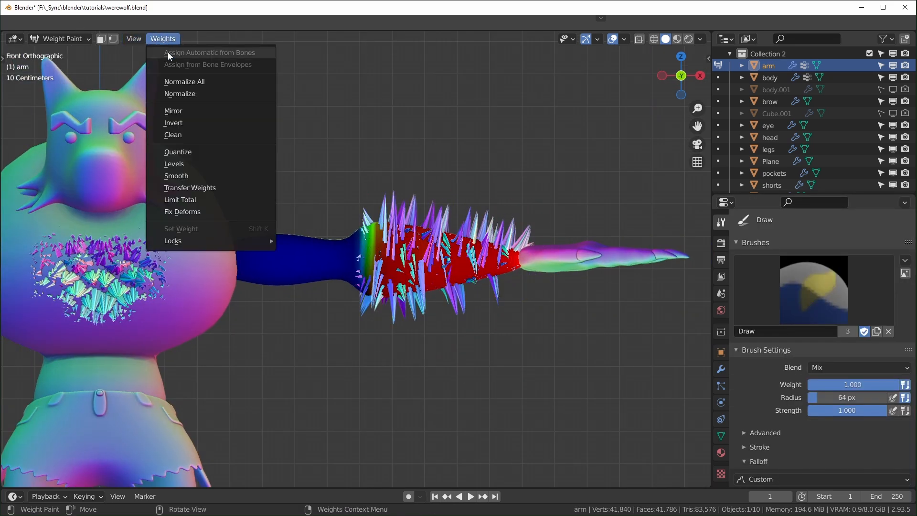
pyautogui.click(185, 171)
pyautogui.click(116, 461)
pyautogui.write('50')
pyautogui.press('Return')
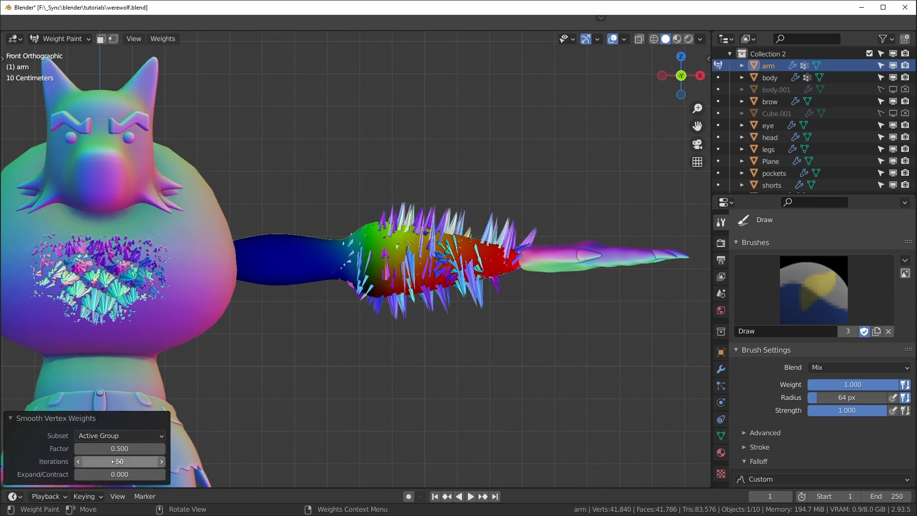
pyautogui.moveTo(133, 474); pyautogui.dragTo(115, 473)
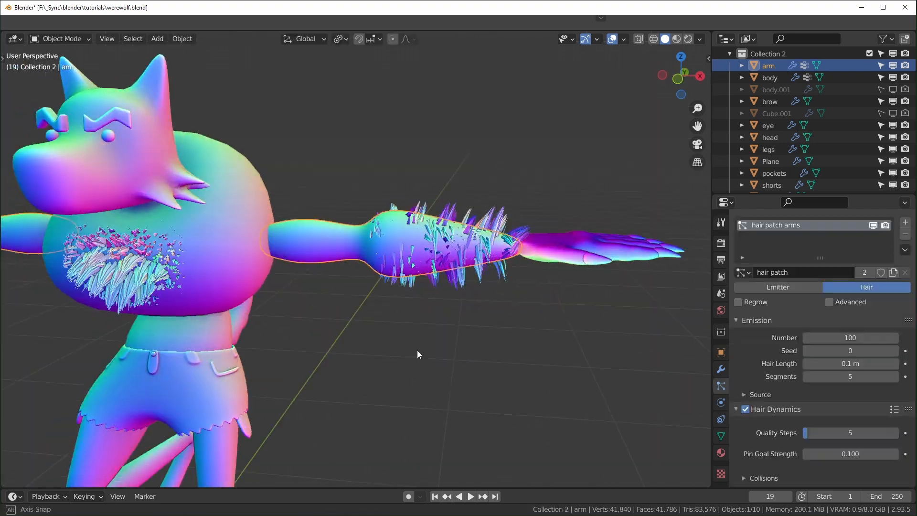
# Step: Return the animation to its start and set the hair patch emission number to 250
pyautogui.keyDown('shift'); pyautogui.moveTo(411, 352); pyautogui.dragTo(492, 360, button='middle'); pyautogui.keyUp('shift')
pyautogui.scroll(1, 519, 343)
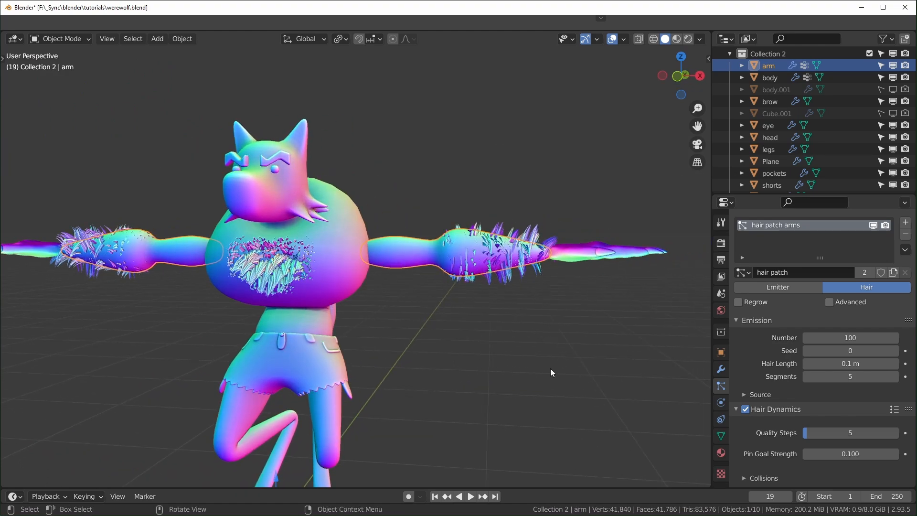
pyautogui.scroll(-12, 832, 413)
pyautogui.scroll(-12, 832, 413)
pyautogui.scroll(4, 827, 411)
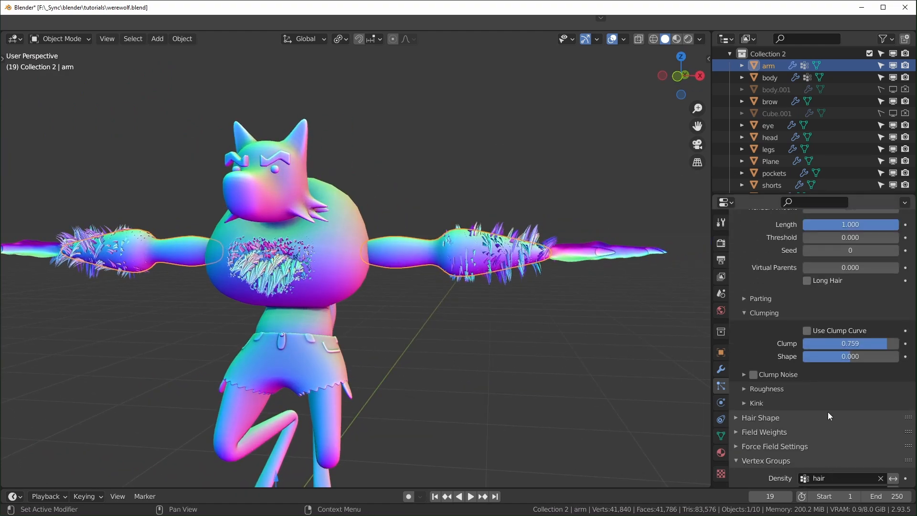
pyautogui.scroll(4, 828, 411)
pyautogui.scroll(3, 827, 412)
pyautogui.doubleClick(831, 328)
pyautogui.hotkey('shift', 'Left')
pyautogui.keyDown('shift'); pyautogui.moveTo(659, 363); pyautogui.dragTo(546, 374, button='middle'); pyautogui.keyUp('shift')
pyautogui.scroll(3, 546, 374)
pyautogui.scroll(12, 835, 356)
pyautogui.moveTo(836, 356); pyautogui.dragTo(853, 356)
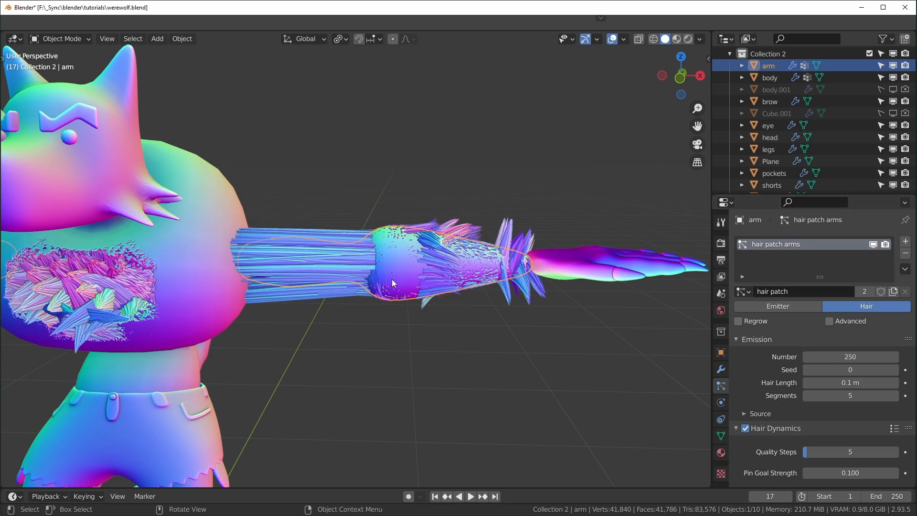
# Step: Play the animation briefly and check how the hair settles on the forearms and chest
pyautogui.scroll(-12, 836, 356)
pyautogui.scroll(-5, 561, 408)
pyautogui.press('space')
pyautogui.press('space')
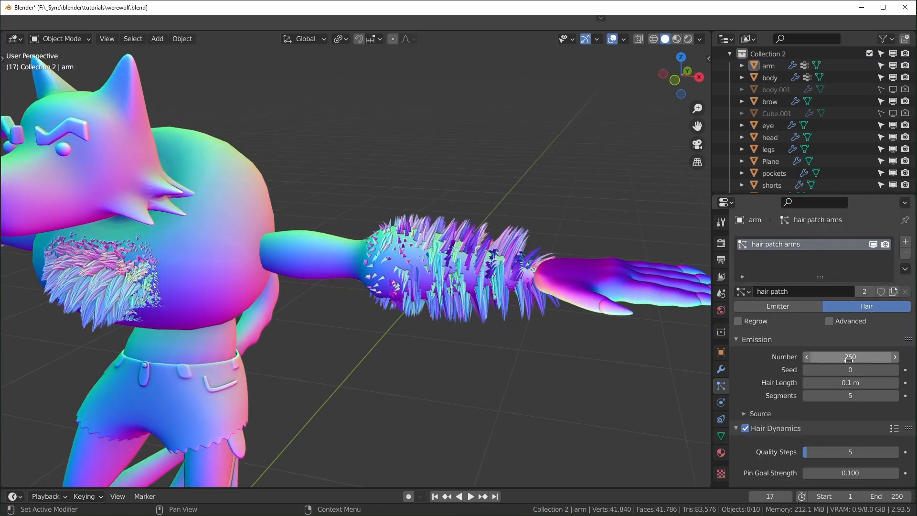
pyautogui.moveTo(592, 370)
pyautogui.mouseDown(button='middle')
pyautogui.moveTo(494, 397)
pyautogui.moveTo(560, 452)
pyautogui.moveTo(622, 373)
pyautogui.moveTo(602, 375)
pyautogui.mouseUp(button='middle')
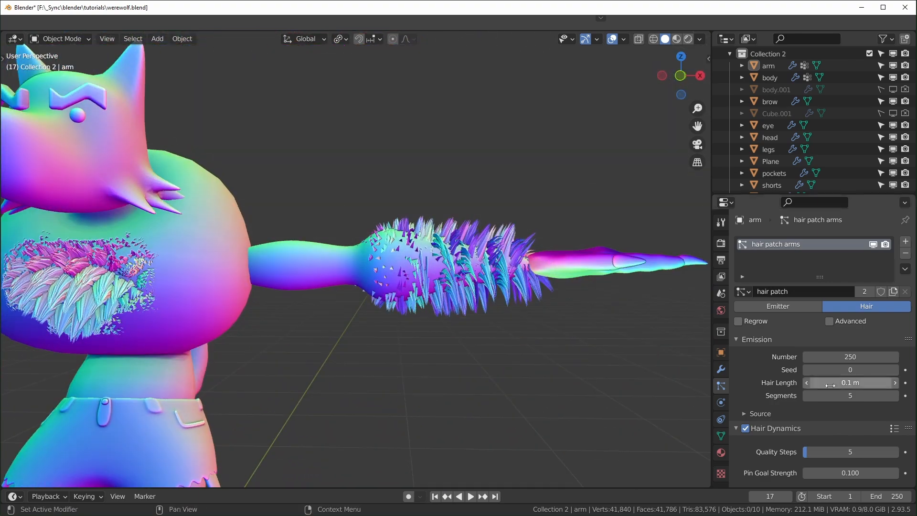
pyautogui.scroll(-20, 875, 296)
pyautogui.scroll(1, 876, 296)
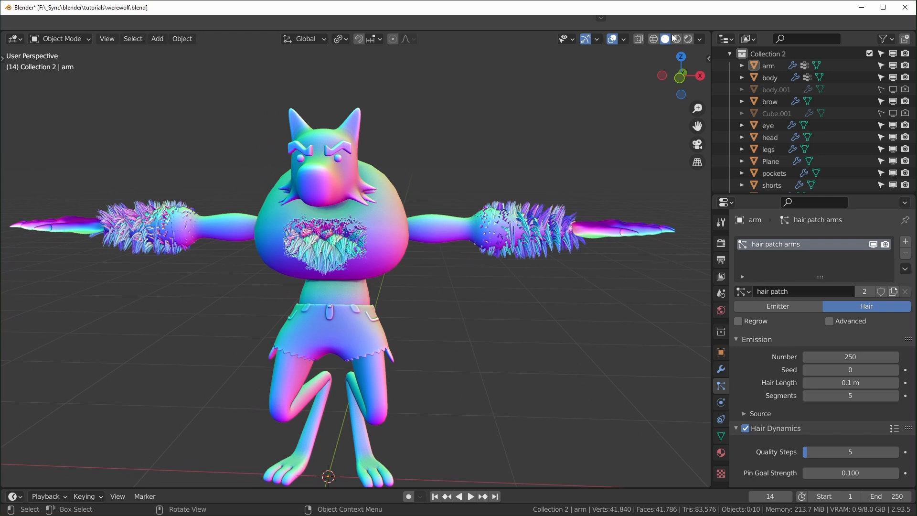
# Step: Switch the viewport to Material Preview shading and inspect the coloured hair patches on the arms and chest
pyautogui.click(676, 39)
pyautogui.scroll(2, 526, 327)
pyautogui.moveTo(527, 327)
pyautogui.mouseDown(button='middle')
pyautogui.moveTo(467, 298)
pyautogui.moveTo(481, 279)
pyautogui.mouseUp(button='middle')
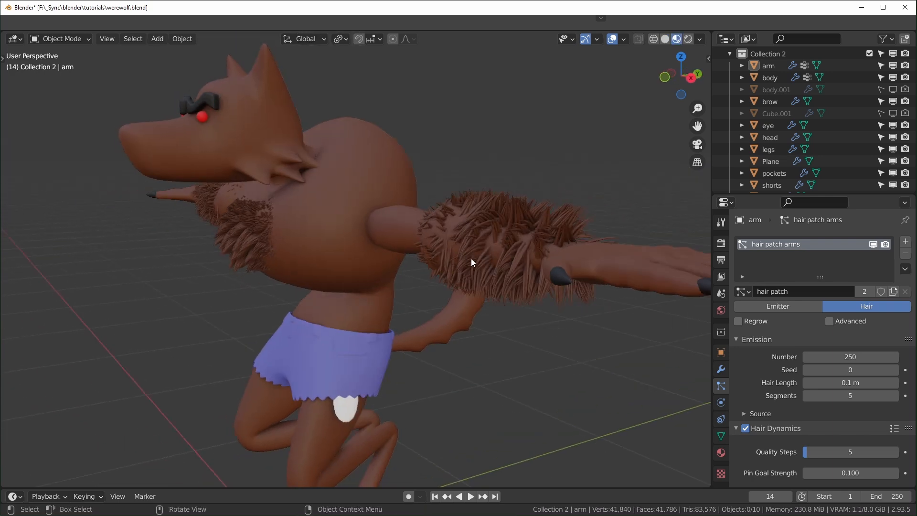
pyautogui.moveTo(495, 206); pyautogui.dragTo(382, 303, button='middle')
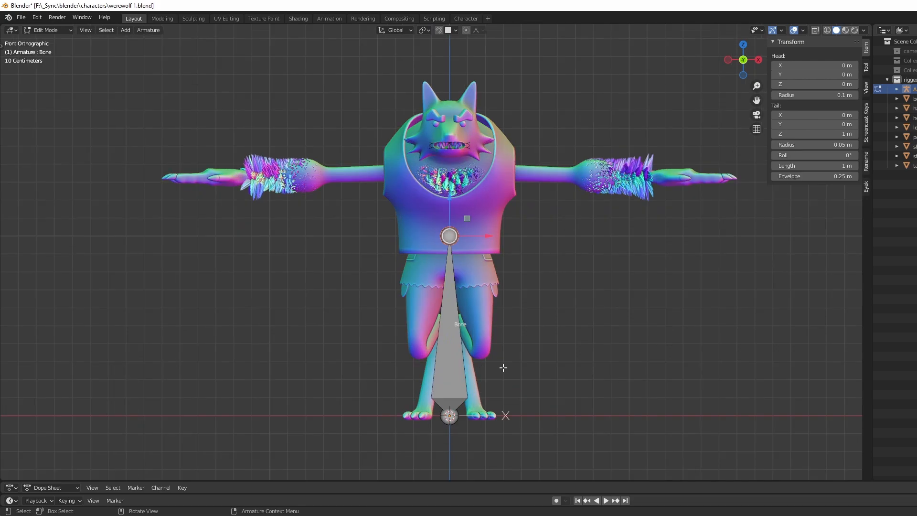
# Step: Build the werewolf's armature in Edit Mode with bones along the spine, head, legs, arms and tail
pyautogui.moveTo(500, 368); pyautogui.dragTo(422, 277, button='middle')
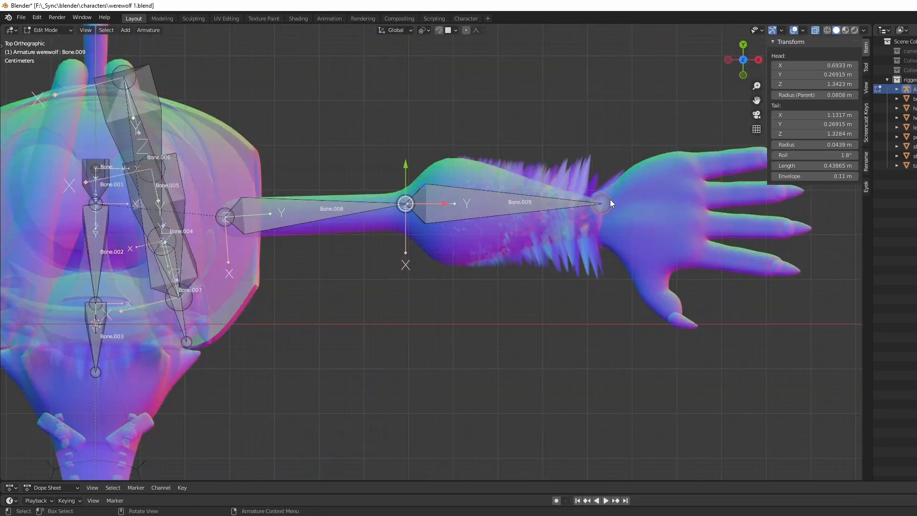
pyautogui.scroll(4, 575, 241)
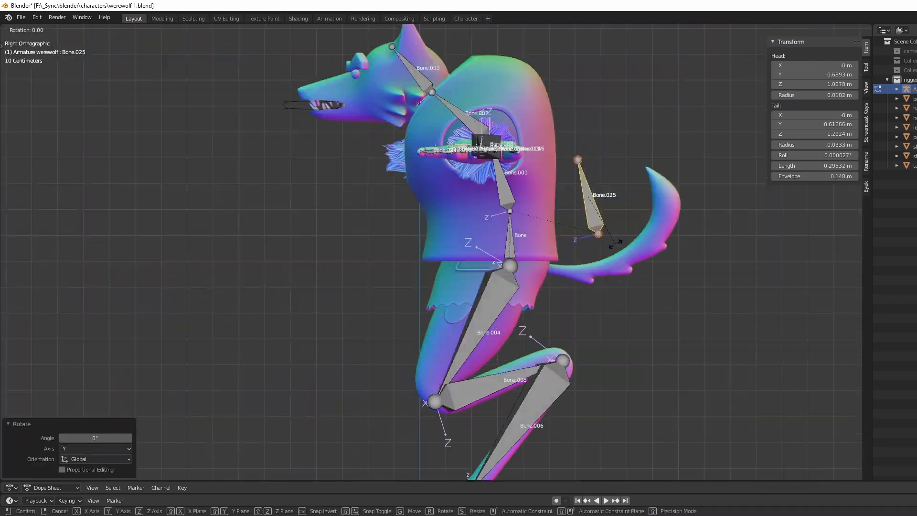